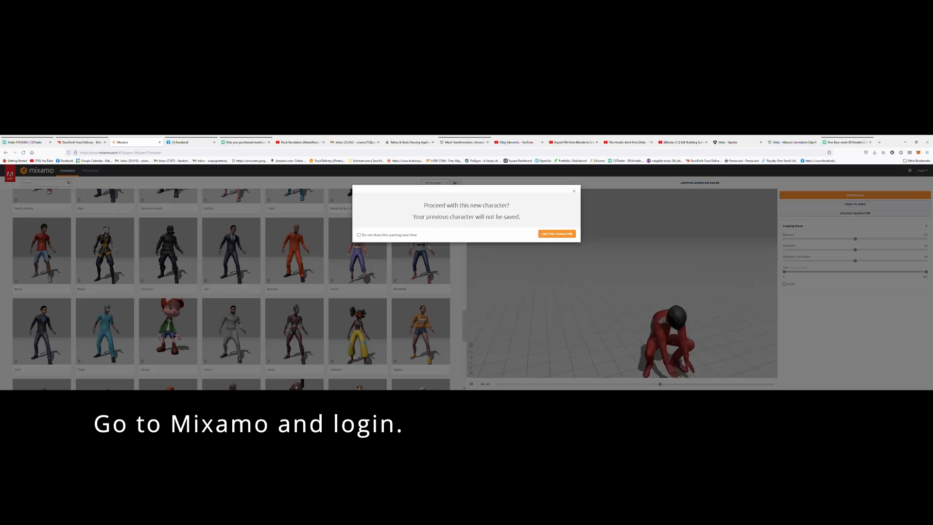
Proceed with Bryce as the new character and browse the animation library
{"action": "left_click", "coordinate": [561, 238]}
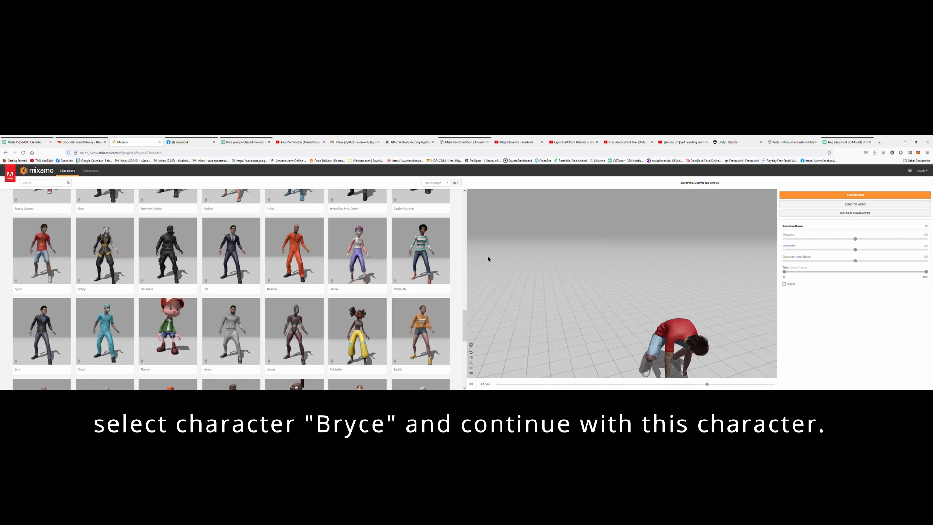
{"action": "scroll", "coordinate": [292, 218], "scroll_direction": "up", "scroll_amount": 3}
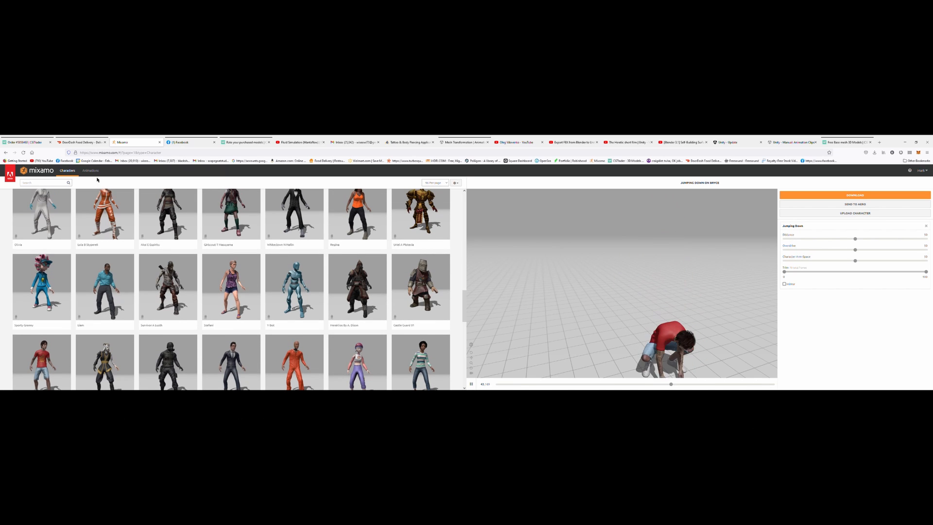
{"action": "left_click", "coordinate": [90, 170]}
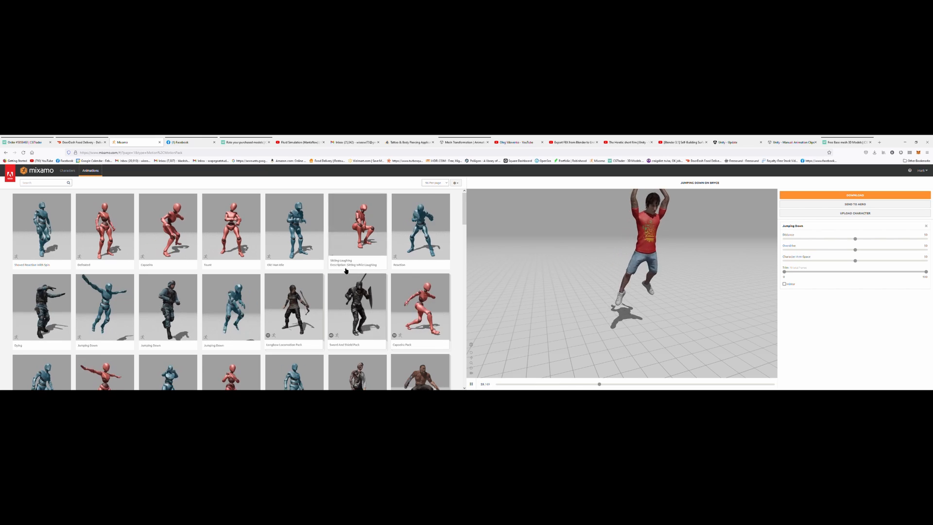
{"action": "scroll", "coordinate": [289, 256], "scroll_direction": "down", "scroll_amount": 2}
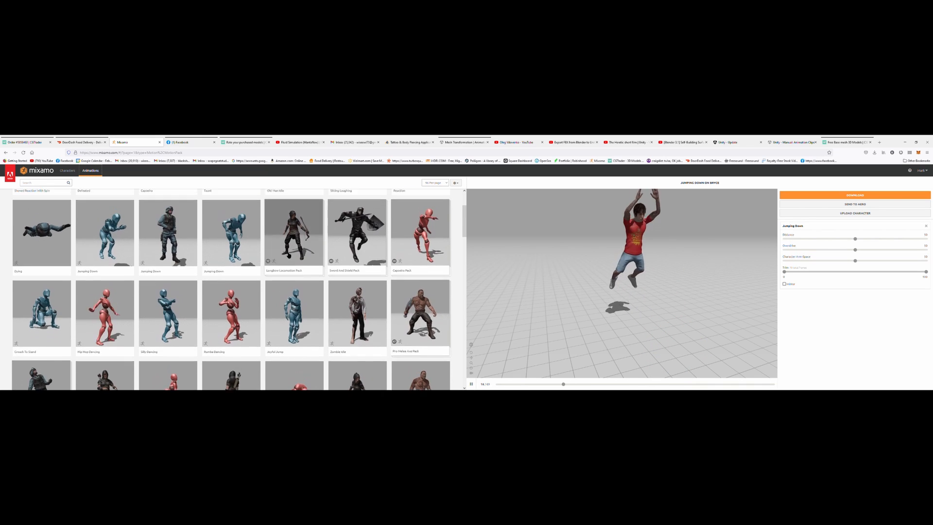
{"action": "scroll", "coordinate": [289, 256], "scroll_direction": "up", "scroll_amount": 2}
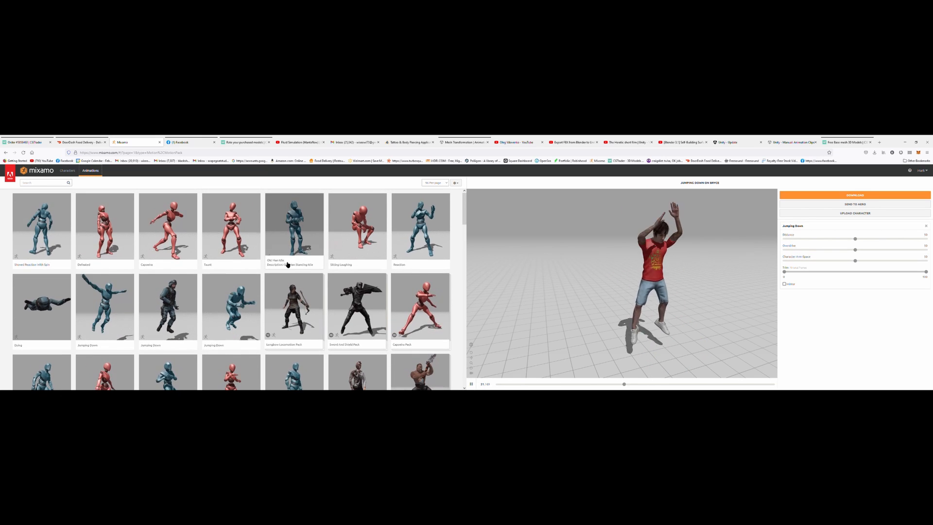
Search the animations for "fight idle"
{"action": "left_click", "coordinate": [54, 183]}
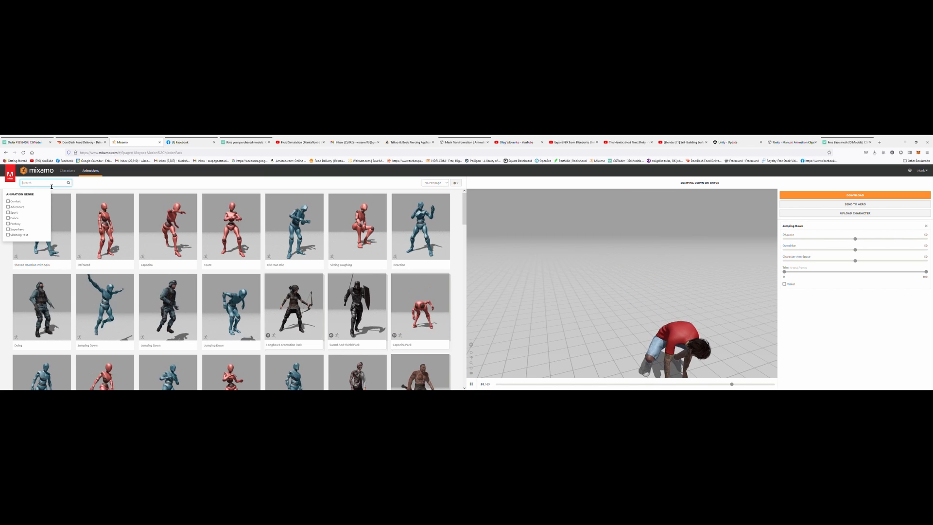
{"action": "type", "text": "fight id"}
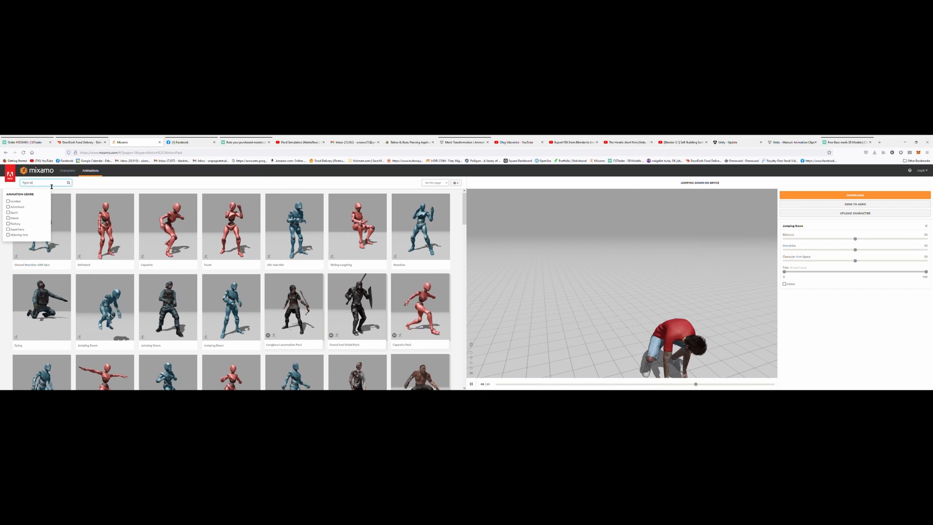
{"action": "type", "text": "le"}
{"action": "key", "text": "Return"}
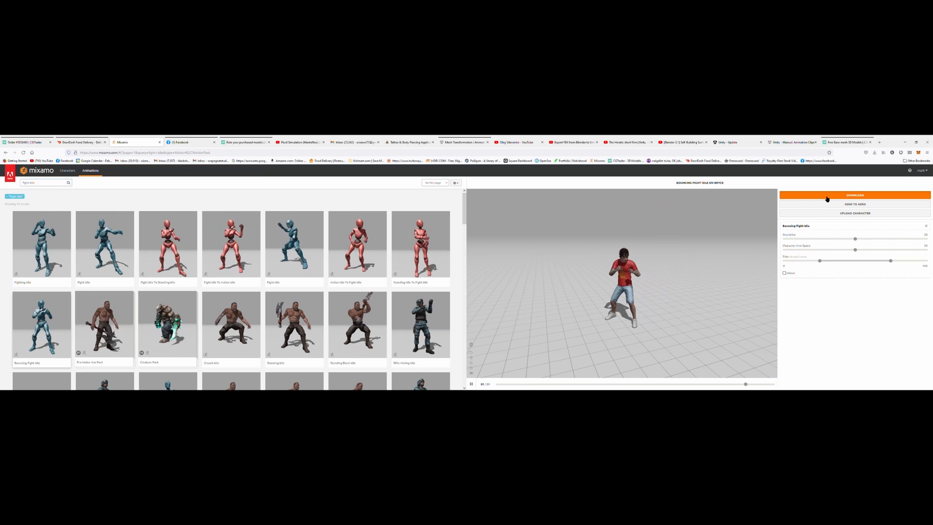
Download the Bouncing Fight Idle animation on Bryce as FBX Binary with skin and no keyframe reduction
{"action": "left_click", "coordinate": [827, 199]}
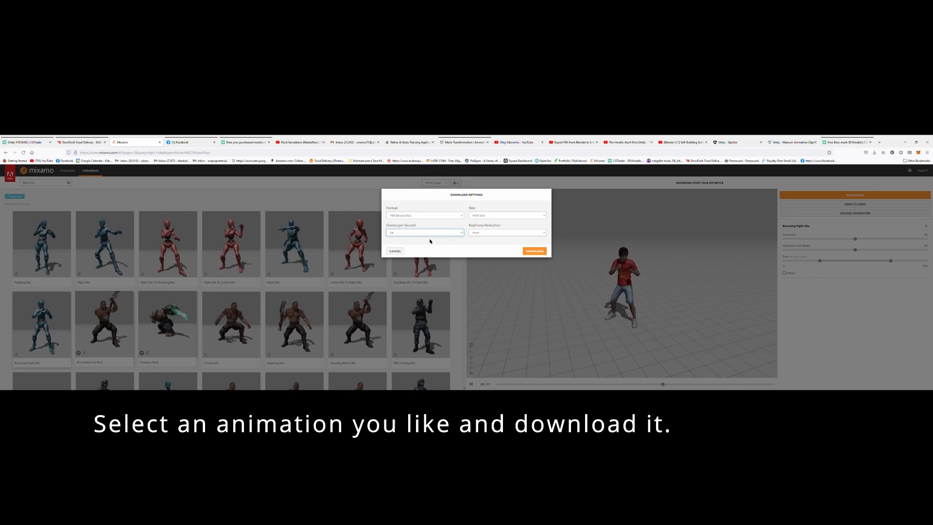
{"action": "left_click", "coordinate": [504, 234]}
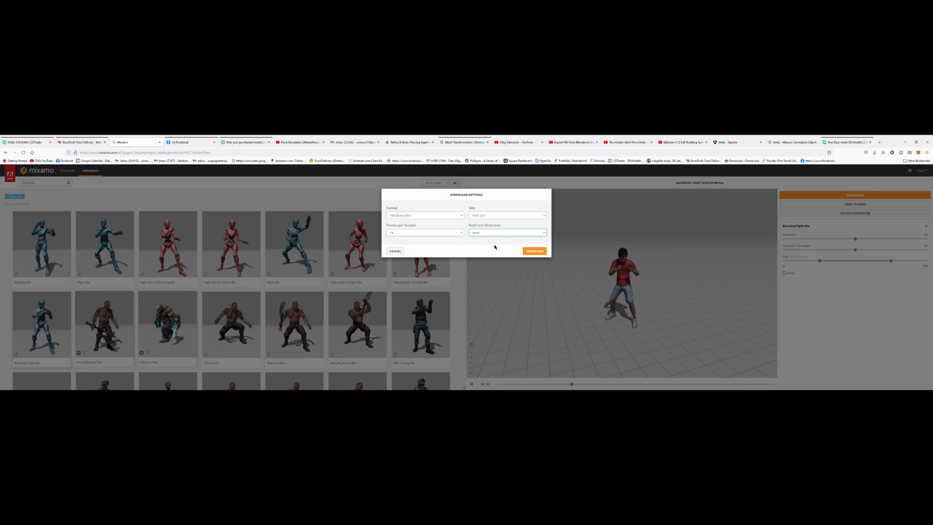
{"action": "left_click", "coordinate": [536, 253]}
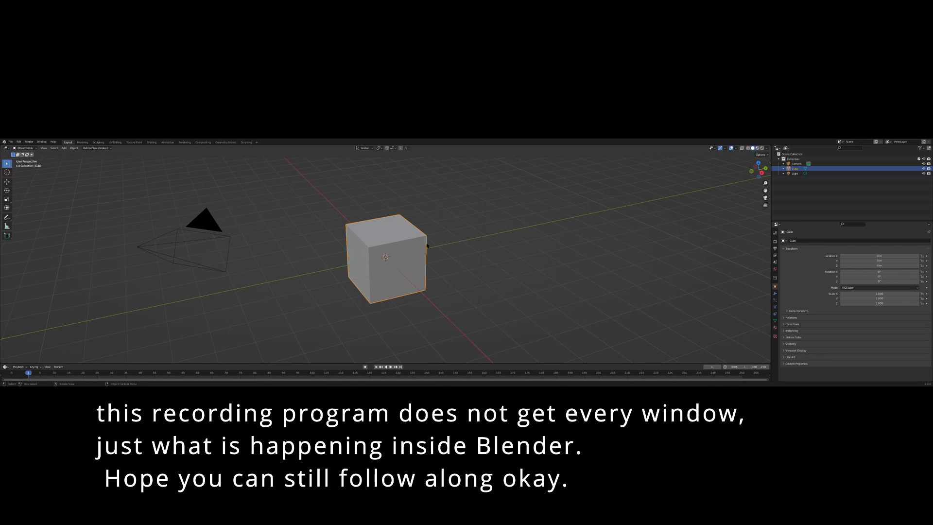
Switch to Blender, delete the default cube and import the downloaded Bryce FBX file
{"action": "key", "text": "Delete"}
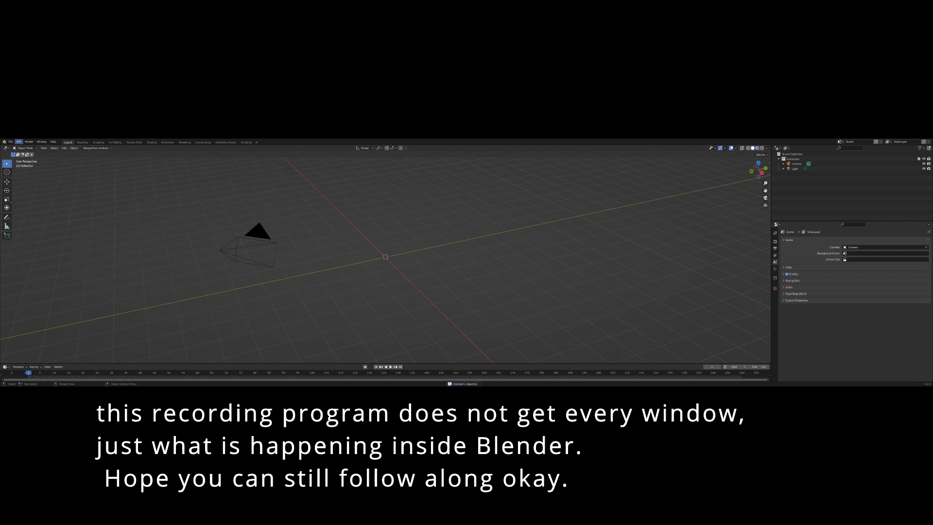
{"action": "left_click", "coordinate": [10, 141]}
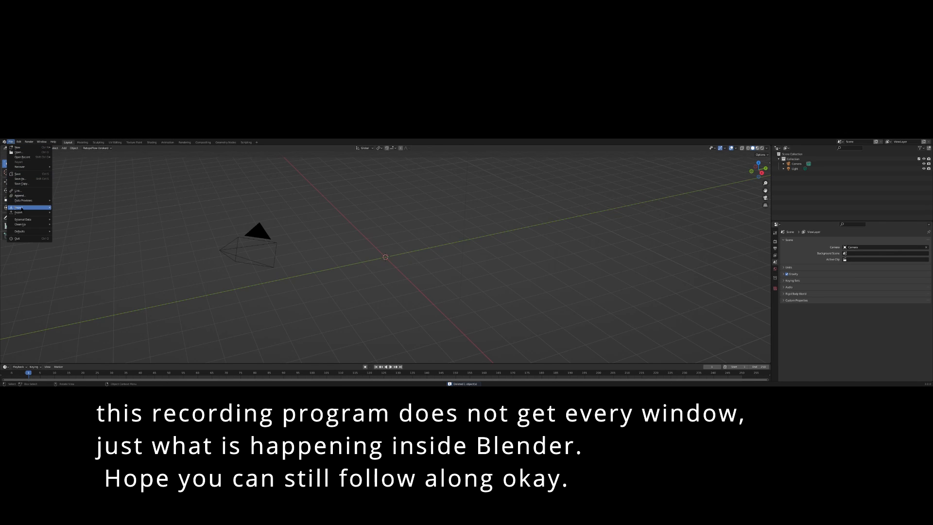
{"action": "mouse_move", "coordinate": [29, 207]}
{"action": "left_click", "coordinate": [87, 246]}
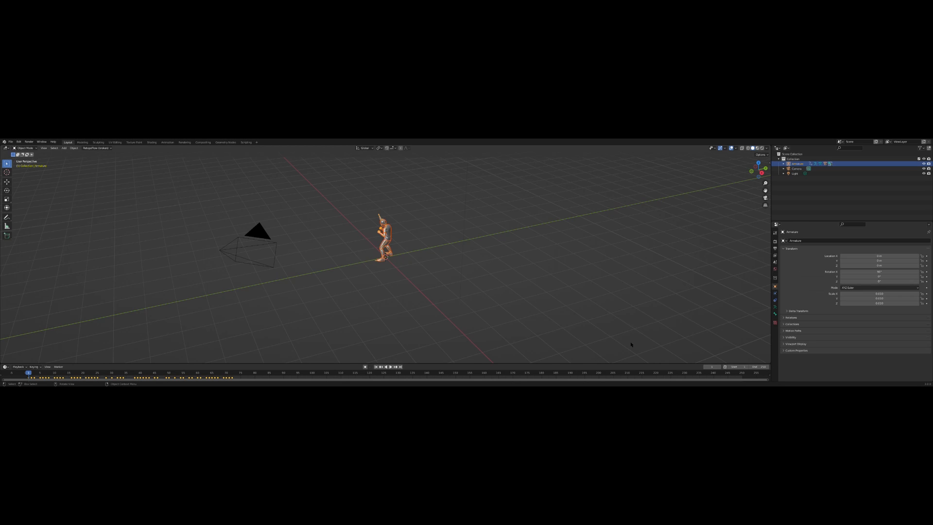
Examine the imported character from the front, play its animation and return the timeline to frame 1
{"action": "scroll", "coordinate": [405, 234], "scroll_direction": "up", "scroll_amount": 4}
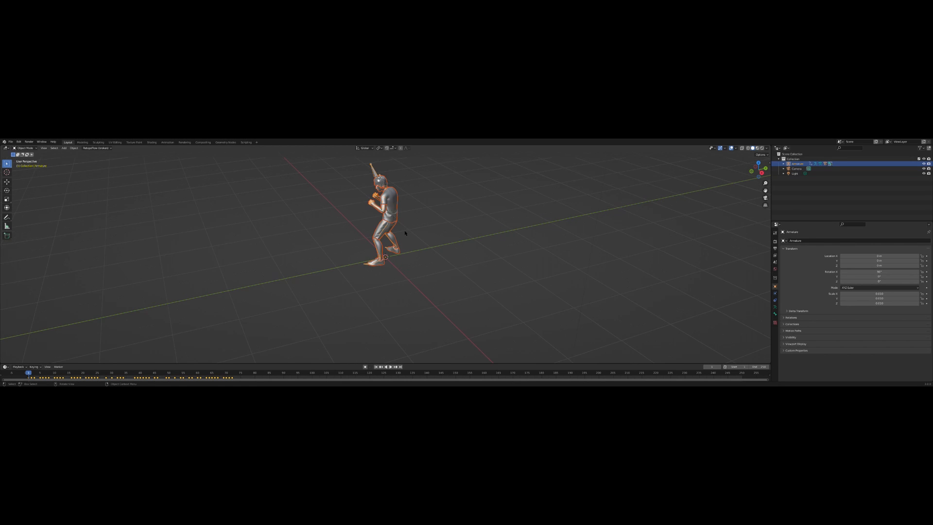
{"action": "middle_click_drag", "start_coordinate": [405, 234], "coordinate": [499, 222]}
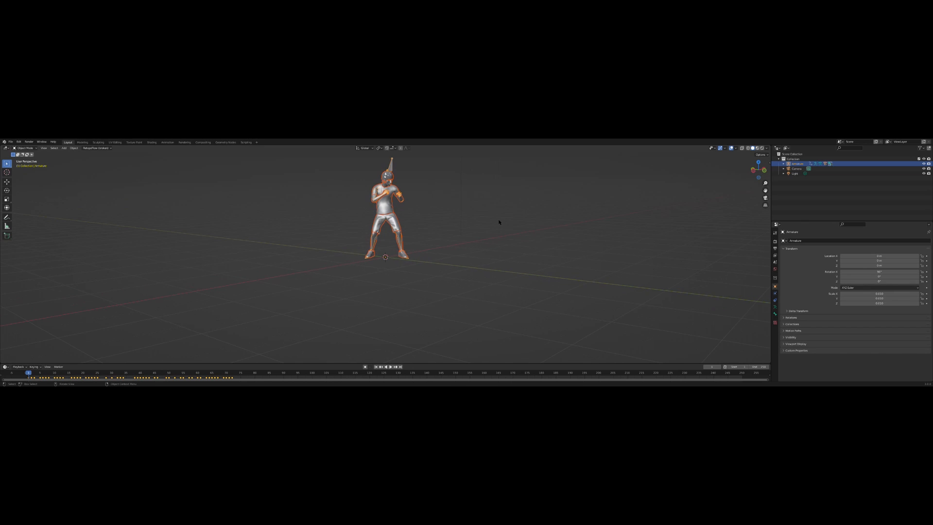
{"action": "scroll", "coordinate": [393, 241], "scroll_direction": "up", "scroll_amount": 4}
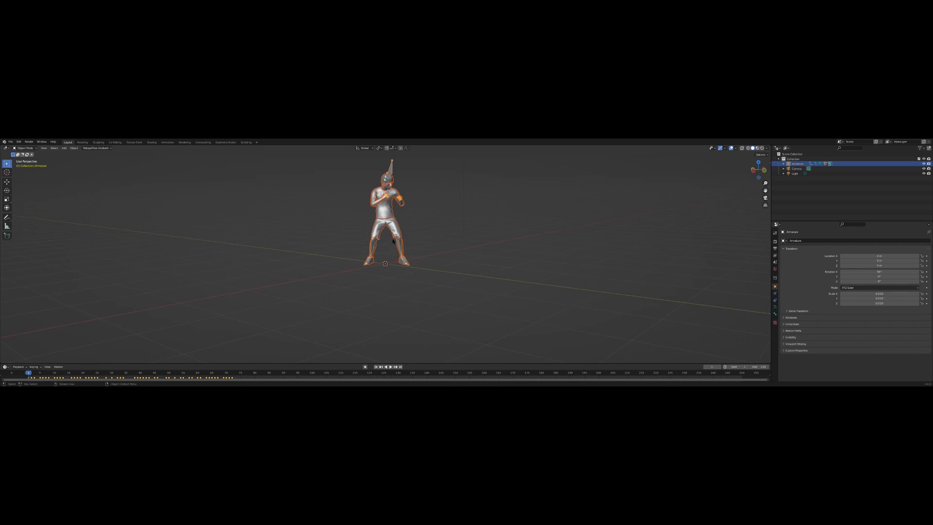
{"action": "middle_click_drag", "start_coordinate": [431, 258], "coordinate": [328, 342]}
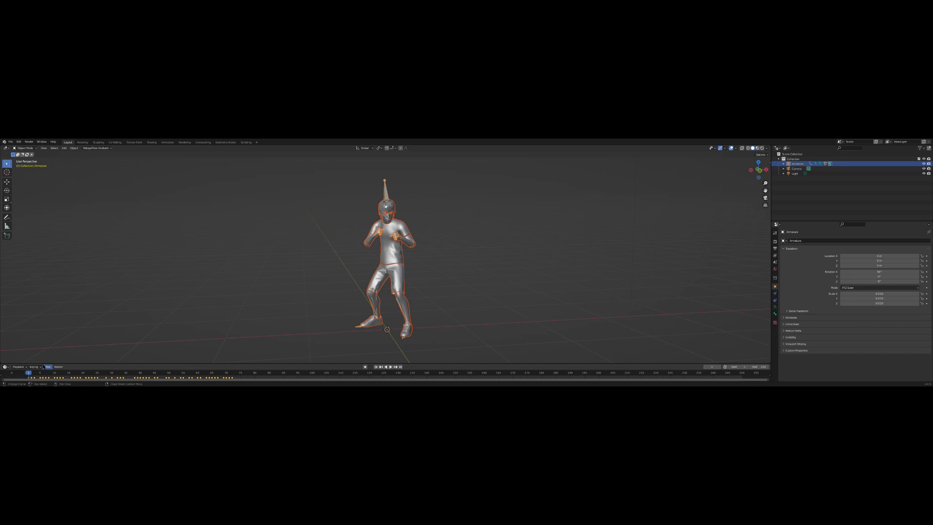
{"action": "key", "text": "space"}
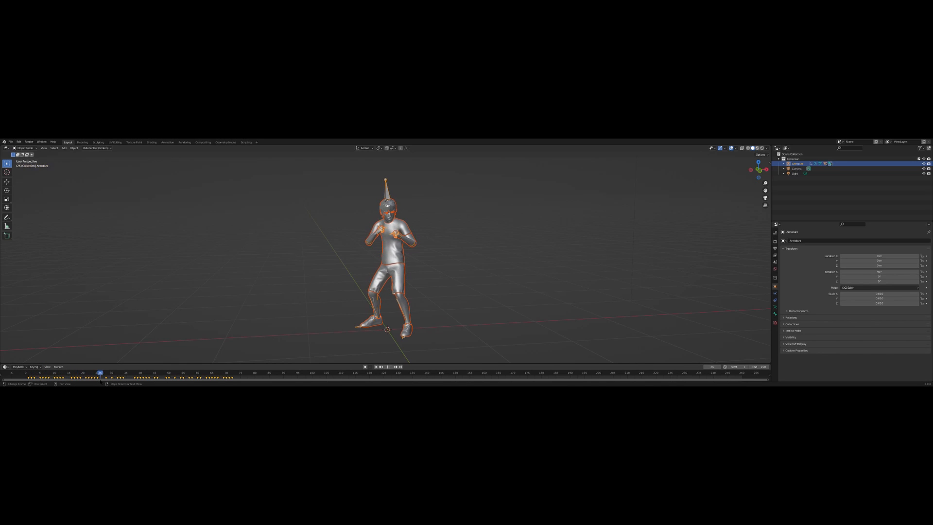
{"action": "left_click_drag", "start_coordinate": [192, 375], "coordinate": [29, 356]}
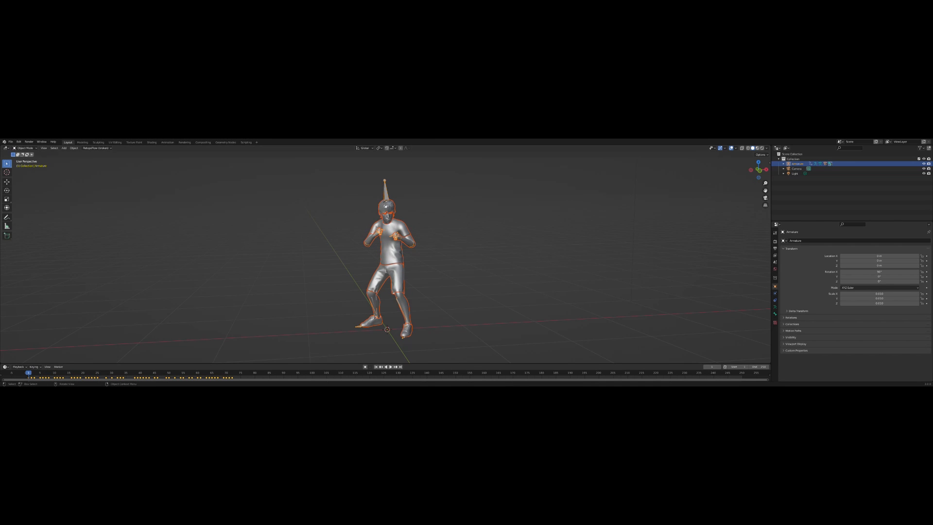
Show the viewport in Material Preview shading and split off a Shader Editor area beside it
{"action": "left_click", "coordinate": [761, 148]}
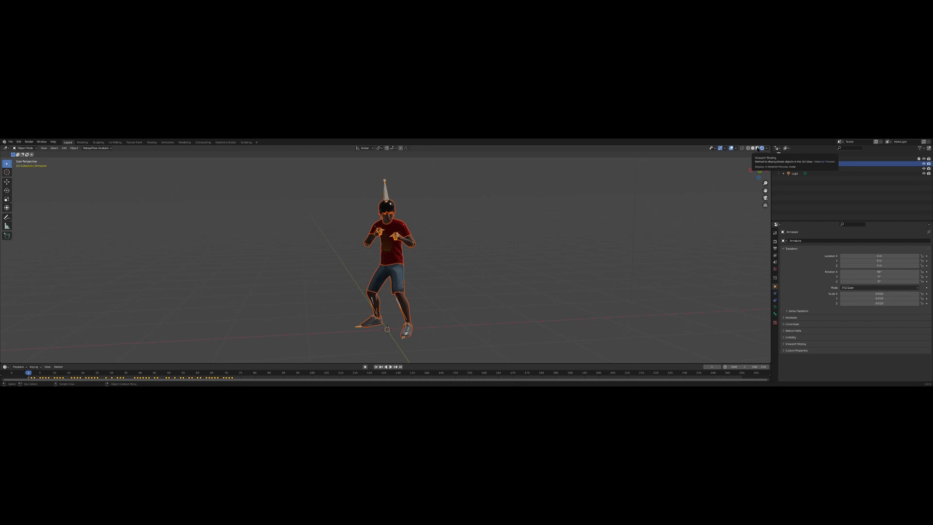
{"action": "left_click", "coordinate": [758, 149]}
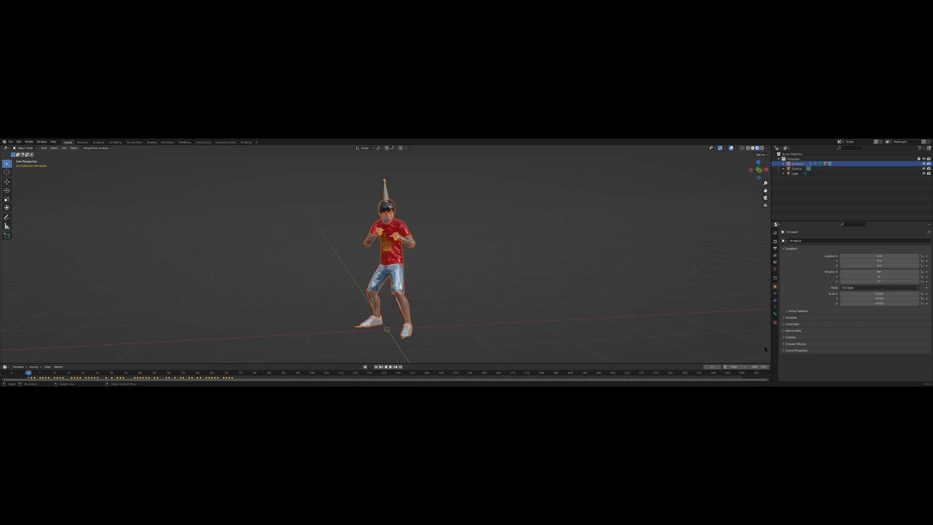
{"action": "left_click_drag", "start_coordinate": [772, 364], "coordinate": [579, 342]}
{"action": "left_click", "coordinate": [582, 148]}
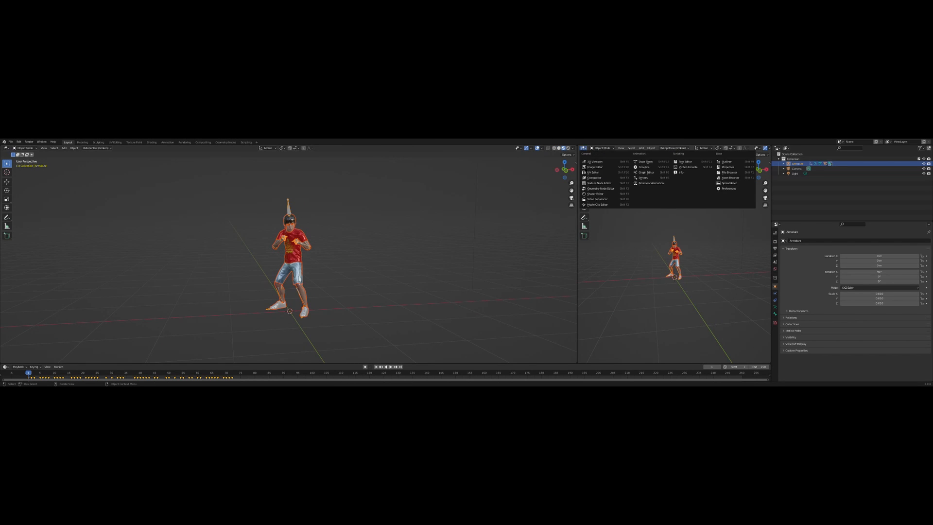
{"action": "left_click", "coordinate": [603, 191]}
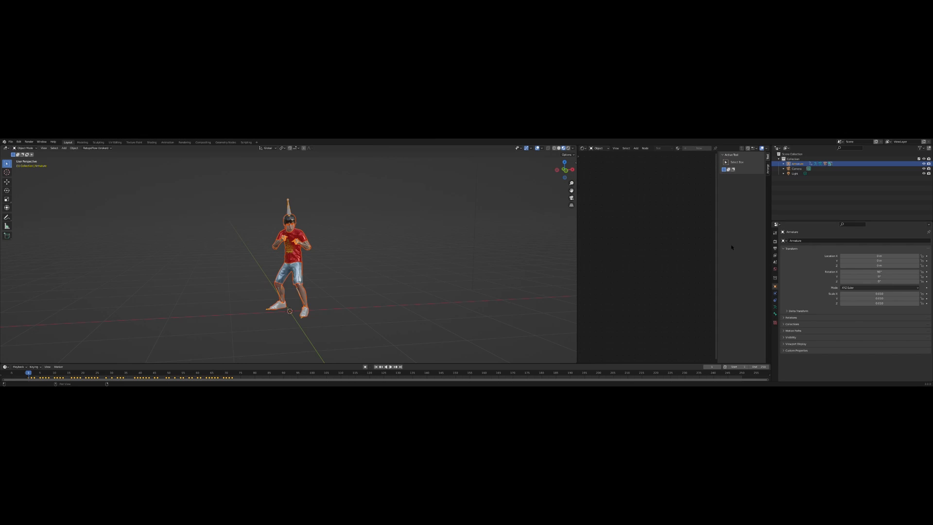
Raise the roughness of the character's hair material to its maximum in the Principled BSDF node
{"action": "left_click", "coordinate": [297, 232]}
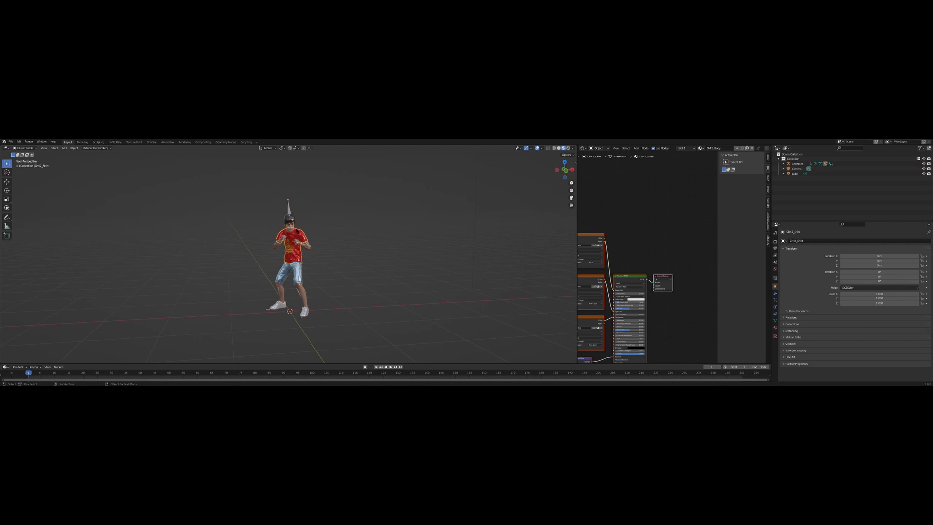
{"action": "left_click", "coordinate": [289, 219]}
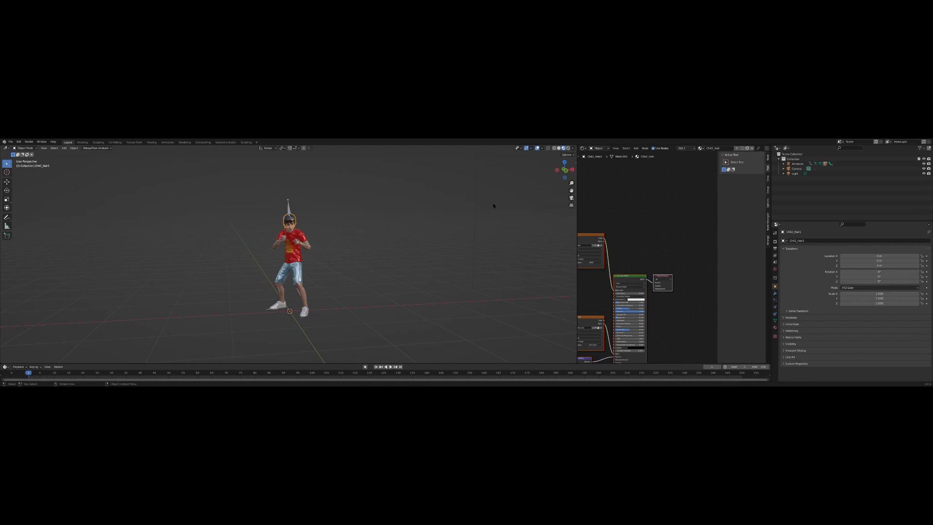
{"action": "middle_click_drag", "start_coordinate": [634, 227], "coordinate": [658, 169]}
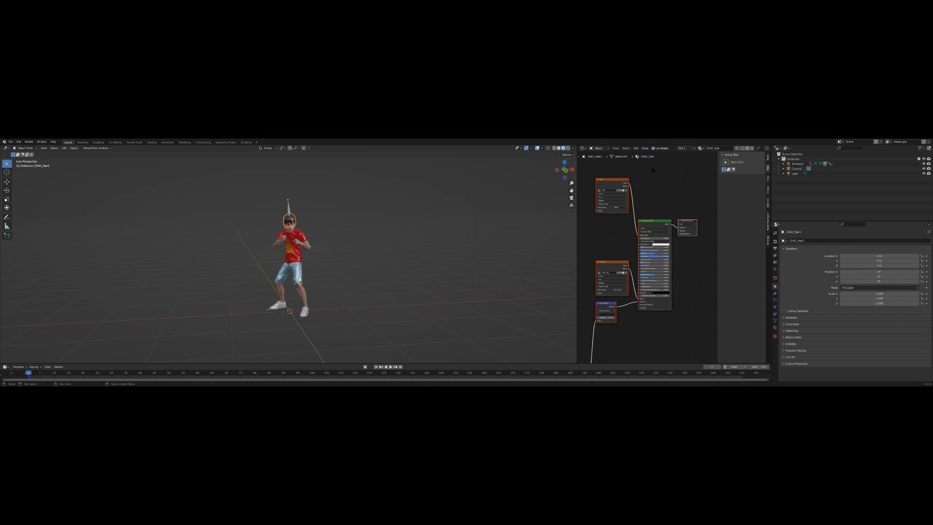
{"action": "scroll", "coordinate": [647, 261], "scroll_direction": "up", "scroll_amount": 1}
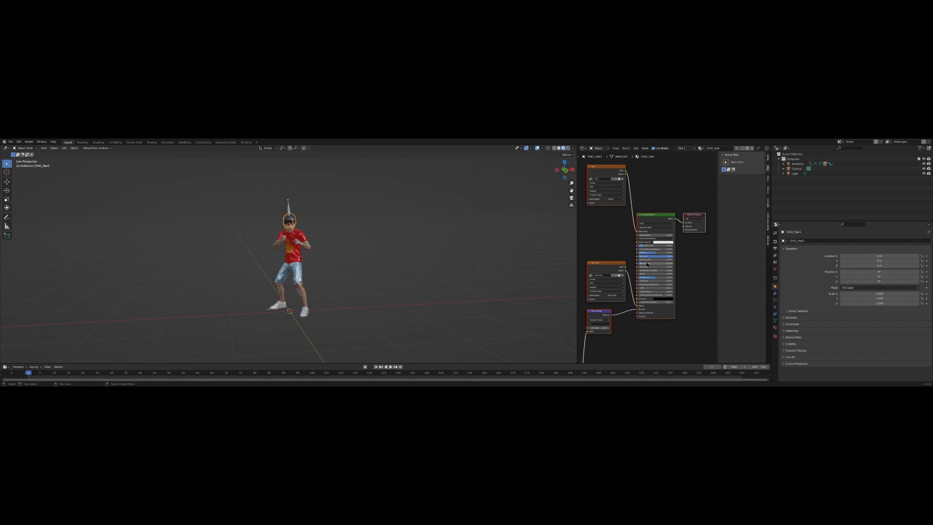
{"action": "left_click_drag", "start_coordinate": [641, 263], "coordinate": [673, 263]}
{"action": "scroll", "coordinate": [311, 229], "scroll_direction": "up", "scroll_amount": 4}
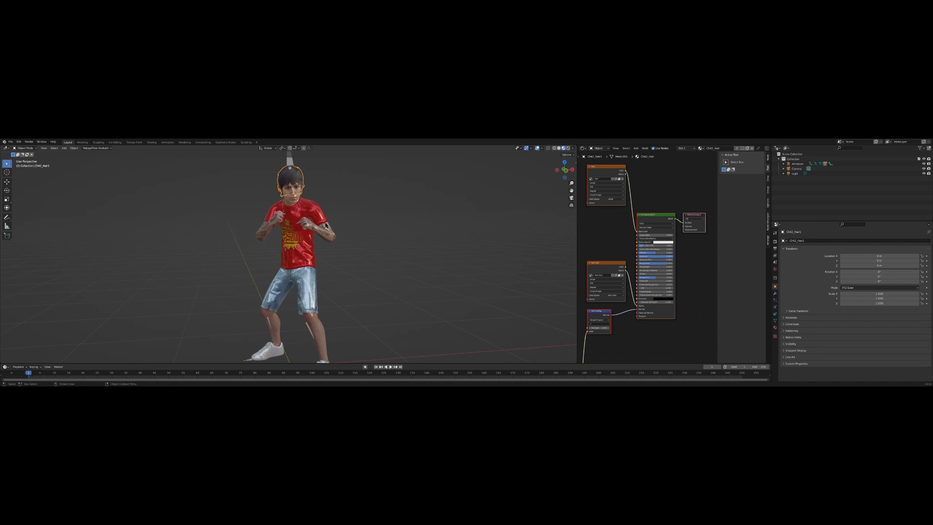
Try to unpack all packed texture files, using files in the current directory and creating them when necessary
{"action": "left_click", "coordinate": [327, 227]}
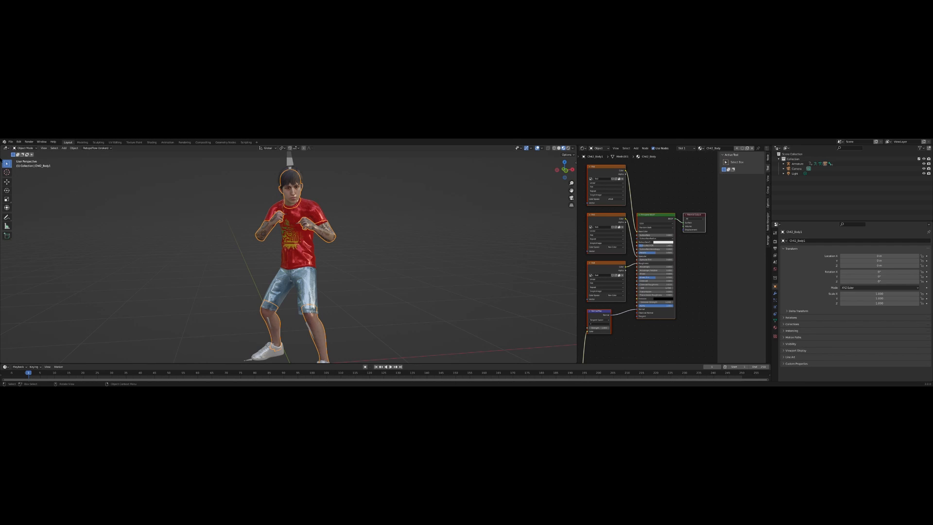
{"action": "left_click", "coordinate": [11, 142]}
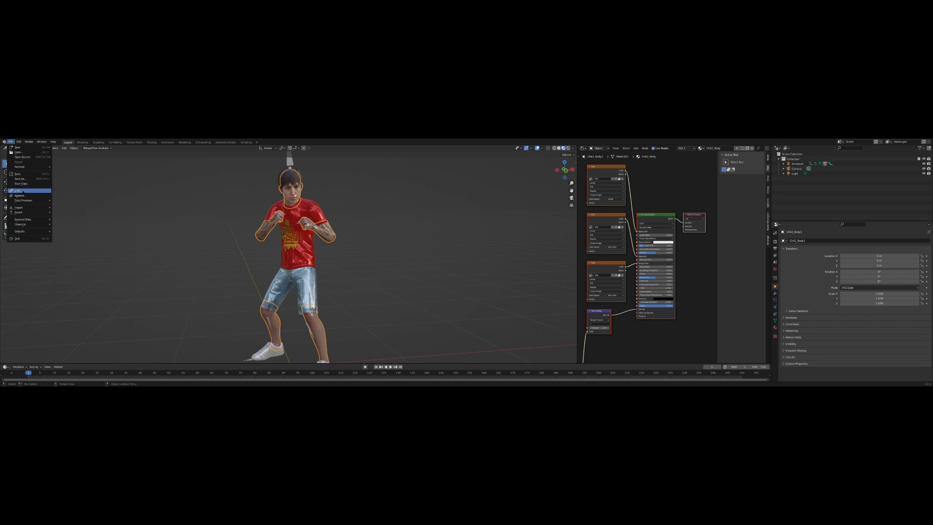
{"action": "mouse_move", "coordinate": [35, 222]}
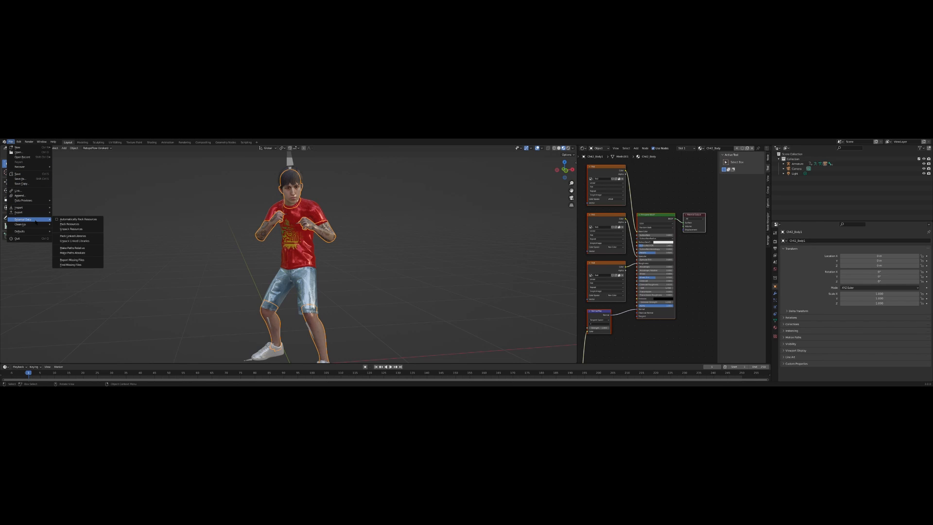
{"action": "left_click", "coordinate": [82, 229]}
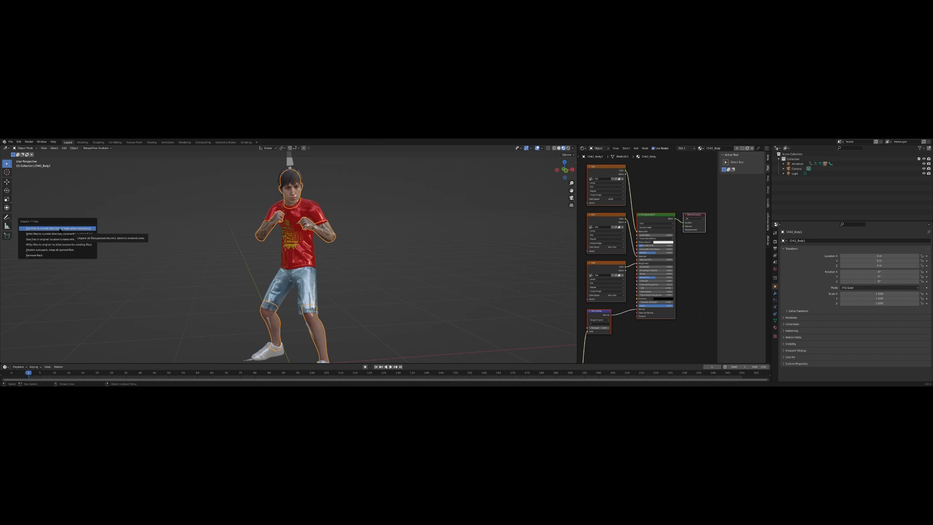
{"action": "left_click", "coordinate": [60, 228]}
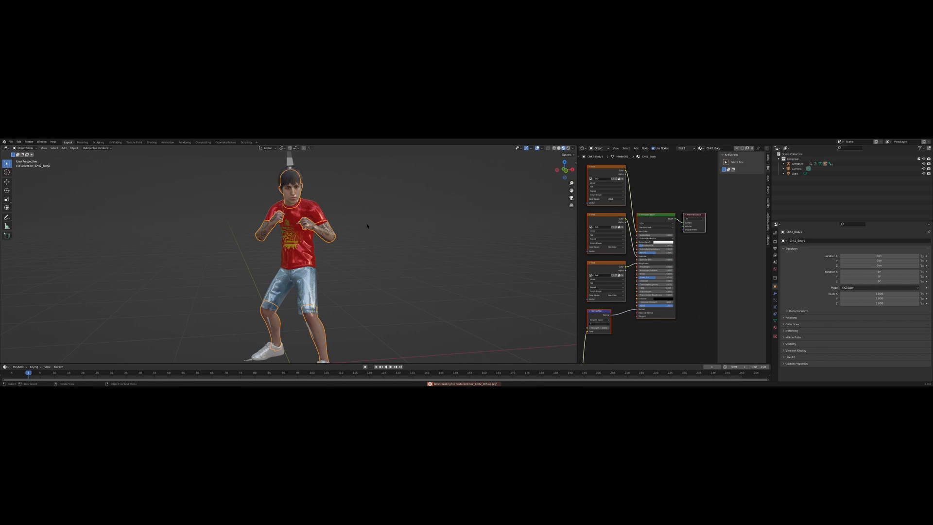
Try to unpack the linked libraries to their original locations, then open the Unpack Resources options again
{"action": "left_click", "coordinate": [10, 141]}
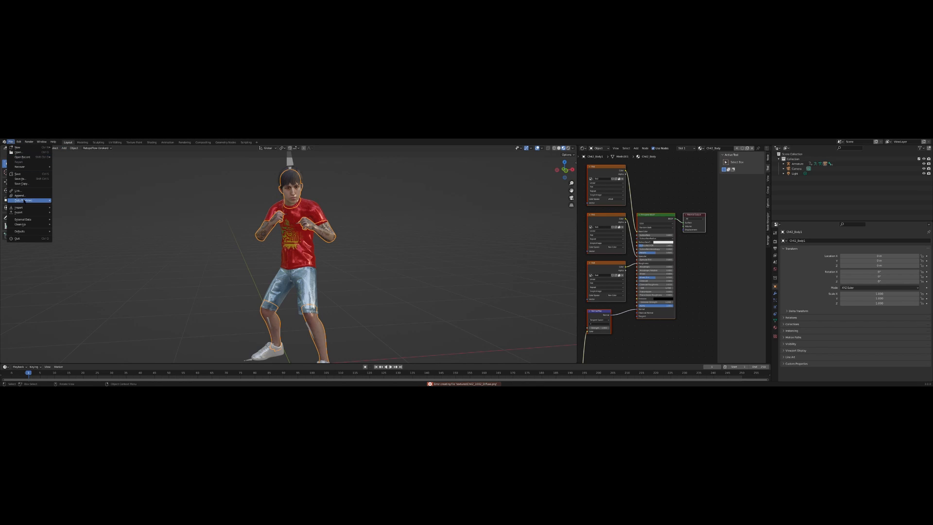
{"action": "mouse_move", "coordinate": [29, 219]}
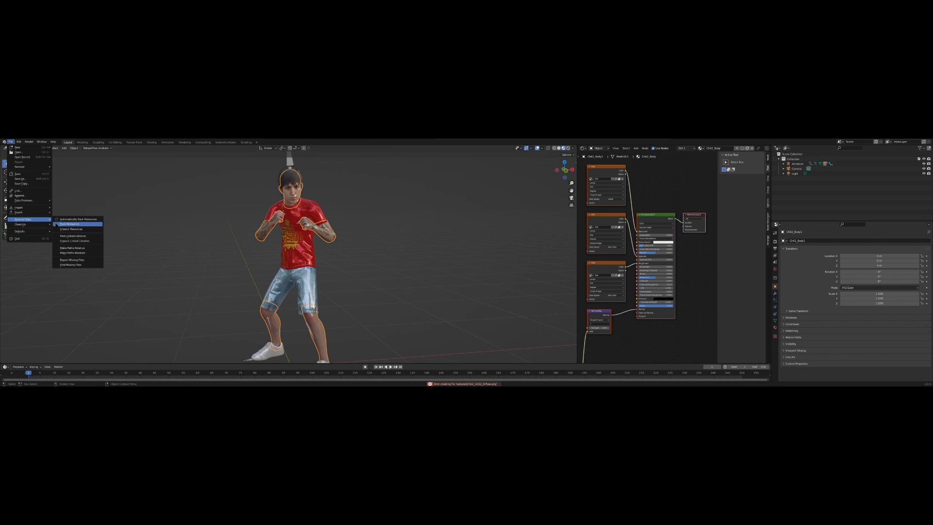
{"action": "left_click", "coordinate": [84, 241]}
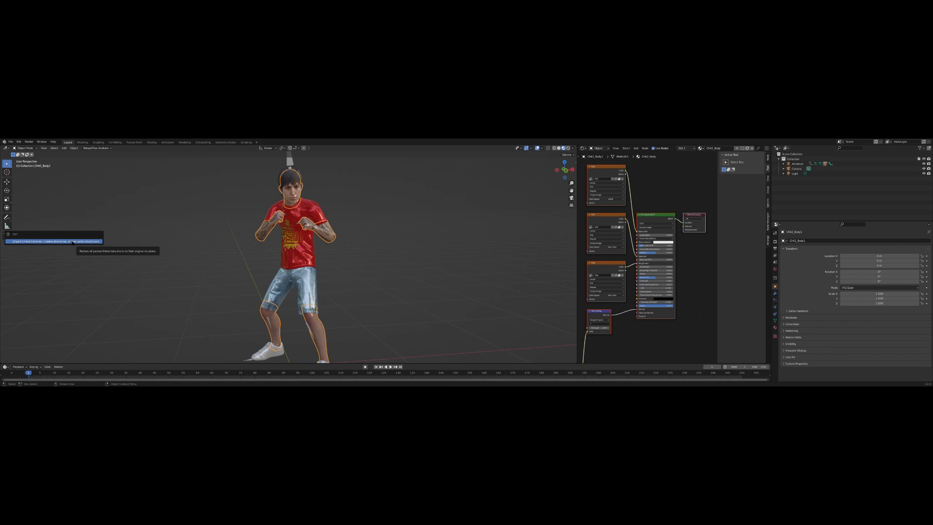
{"action": "left_click", "coordinate": [73, 242]}
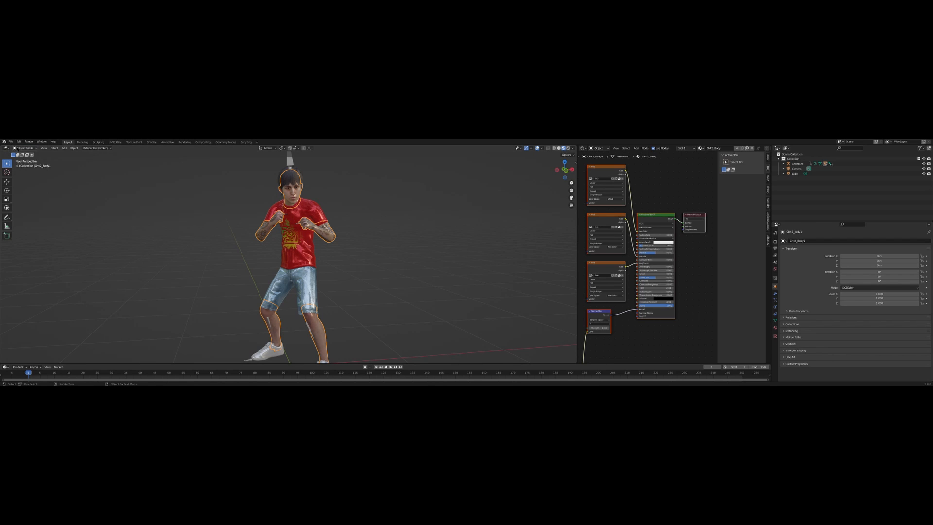
{"action": "left_click", "coordinate": [10, 141]}
{"action": "mouse_move", "coordinate": [21, 213]}
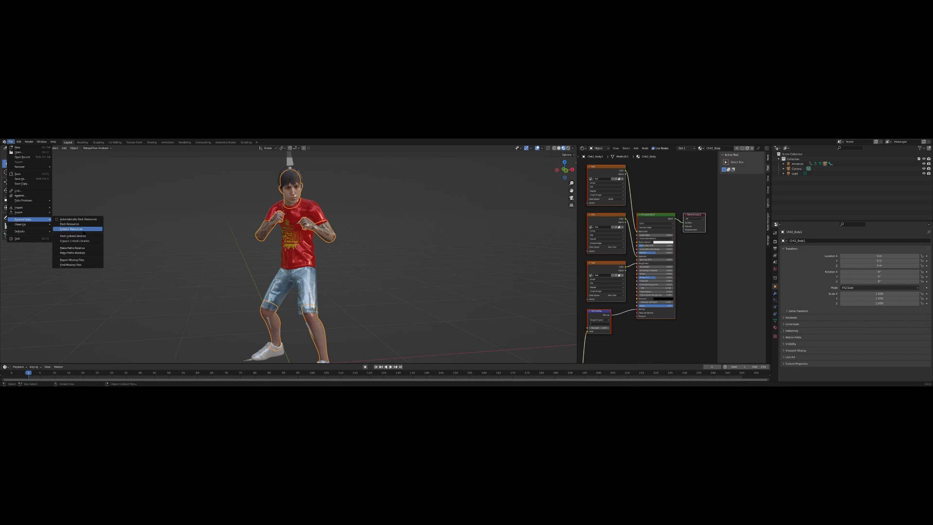
{"action": "left_click", "coordinate": [84, 230]}
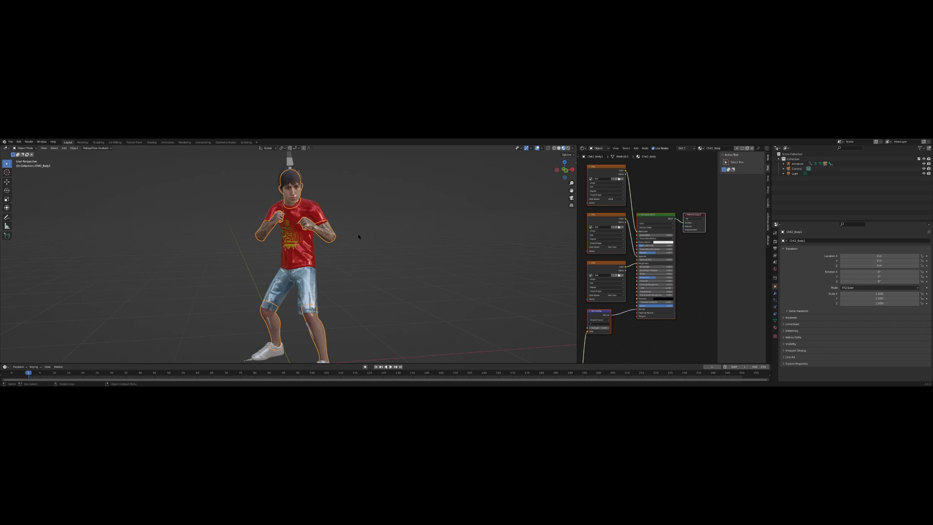
Disconnect the image texture from the Roughness input of the shirt's Principled BSDF node
{"action": "middle_click_drag", "start_coordinate": [359, 237], "coordinate": [338, 238]}
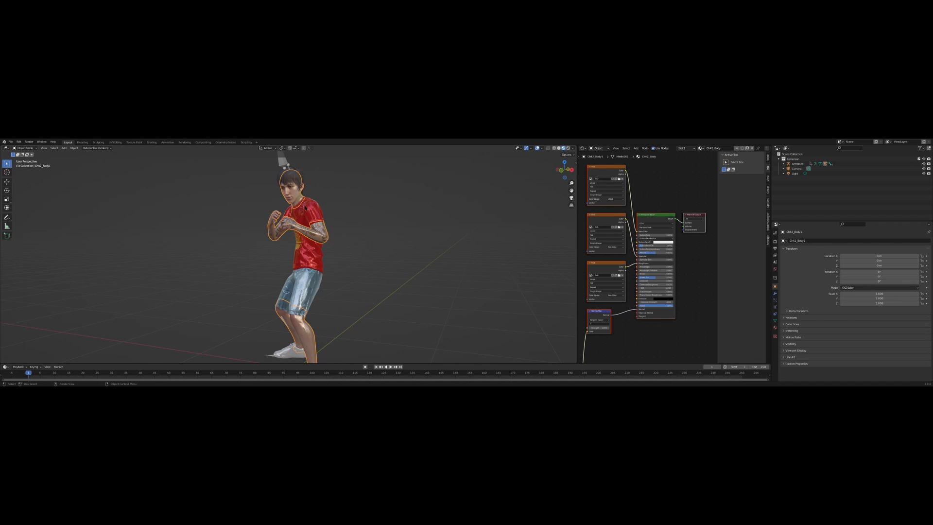
{"action": "left_click", "coordinate": [294, 197]}
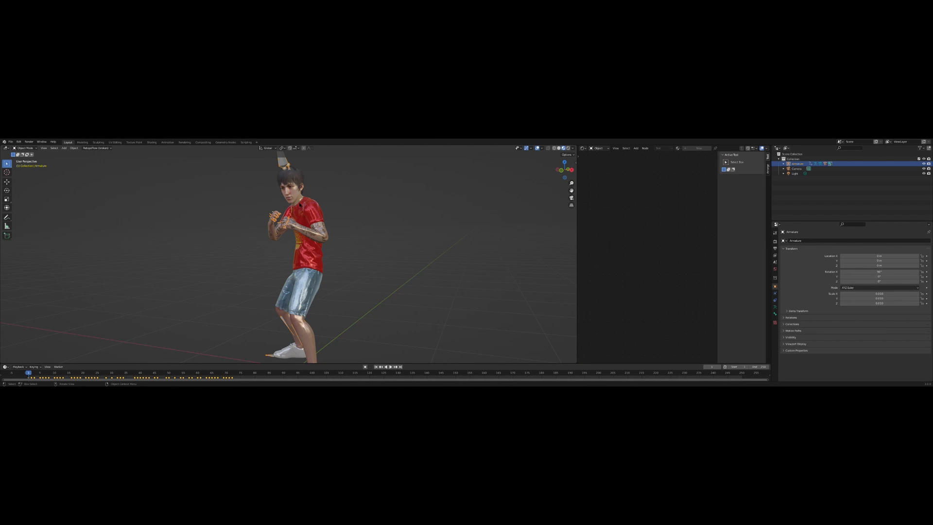
{"action": "left_click", "coordinate": [310, 210]}
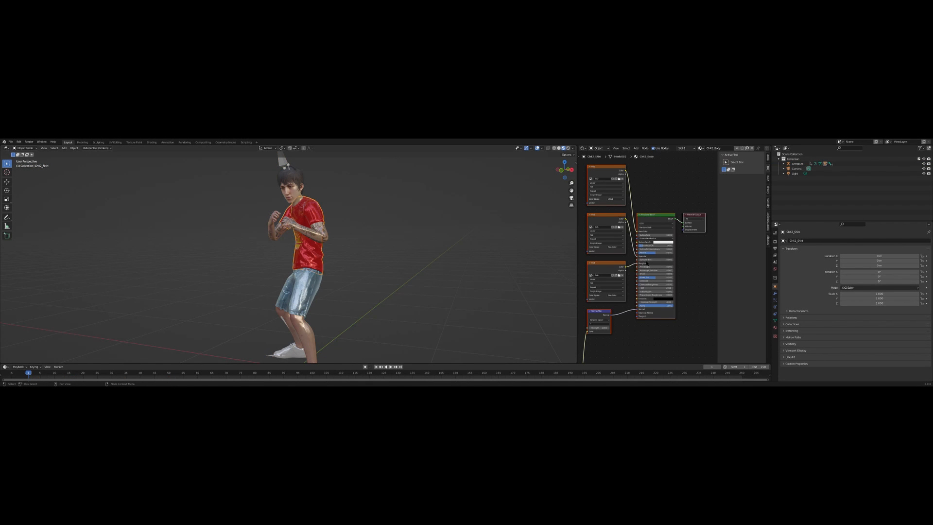
{"action": "left_click_drag", "start_coordinate": [636, 264], "coordinate": [635, 266]}
{"action": "left_click_drag", "start_coordinate": [637, 263], "coordinate": [629, 266]}
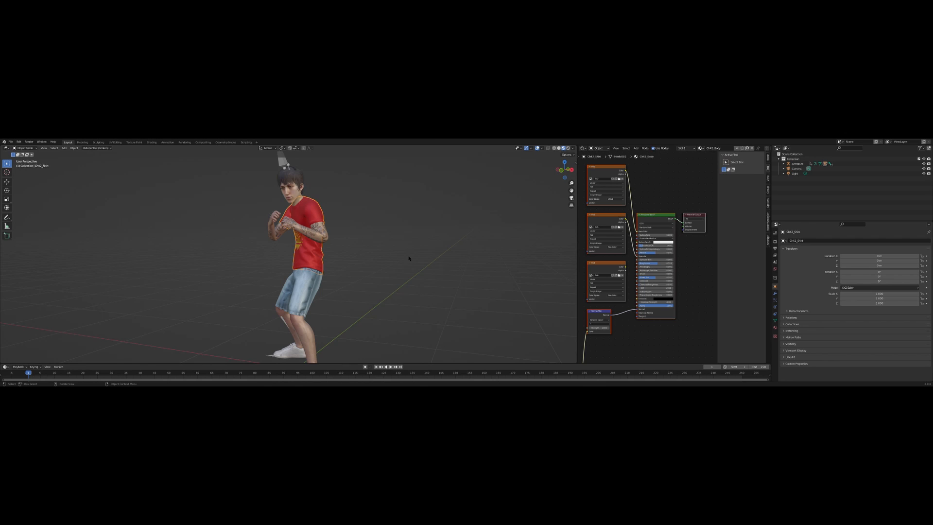
{"action": "mouse_move", "coordinate": [408, 259]}
{"action": "middle_mouse_down"}
{"action": "mouse_move", "coordinate": [461, 261]}
{"action": "mouse_move", "coordinate": [406, 258]}
{"action": "middle_mouse_up"}
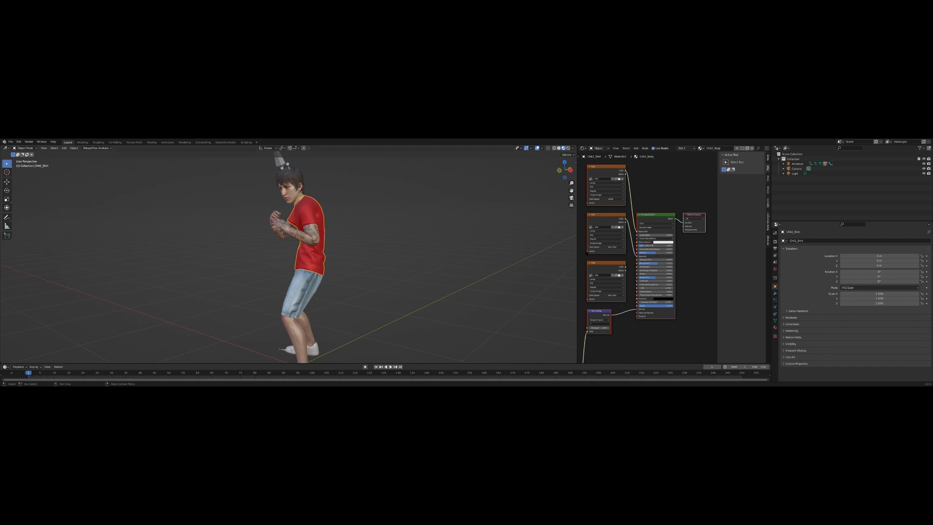
Lower the metallic value of the shirt material's Principled BSDF node and check the character's surface up close
{"action": "left_click_drag", "start_coordinate": [658, 253], "coordinate": [640, 255]}
{"action": "middle_click_drag", "start_coordinate": [397, 256], "coordinate": [424, 248]}
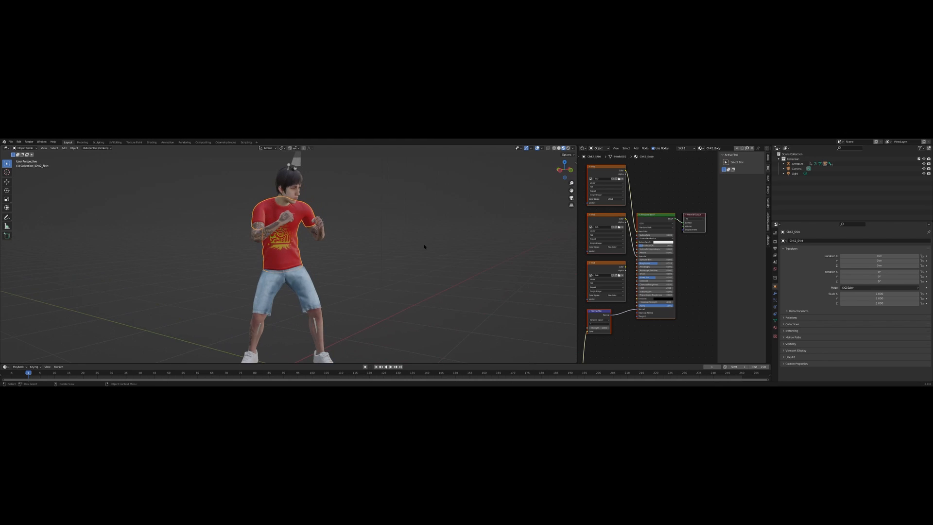
{"action": "scroll", "coordinate": [358, 233], "scroll_direction": "up", "scroll_amount": 5}
{"action": "middle_click_drag", "start_coordinate": [358, 234], "coordinate": [222, 287]}
{"action": "scroll", "coordinate": [365, 241], "scroll_direction": "down", "scroll_amount": 3}
Play the character's animation and return the timeline to frame 1
{"action": "left_click", "coordinate": [314, 286]}
{"action": "key", "text": "space"}
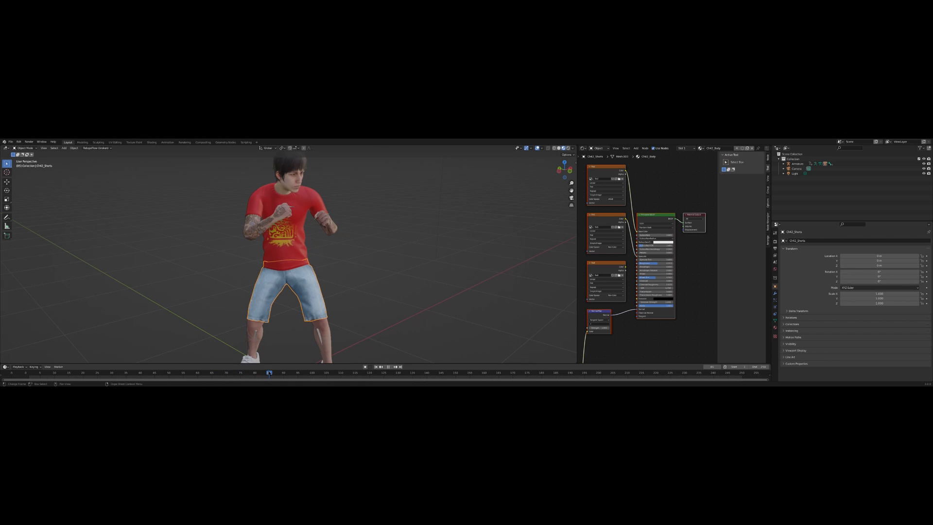
{"action": "left_click", "coordinate": [183, 372]}
{"action": "left_click_drag", "start_coordinate": [184, 363], "coordinate": [29, 374]}
{"action": "key", "text": "space"}
Save the Blender file
{"action": "left_click", "coordinate": [10, 142]}
{"action": "key", "text": "ctrl+s"}
Delete the character's hair mesh from the scene
{"action": "middle_click_drag", "start_coordinate": [415, 255], "coordinate": [504, 230]}
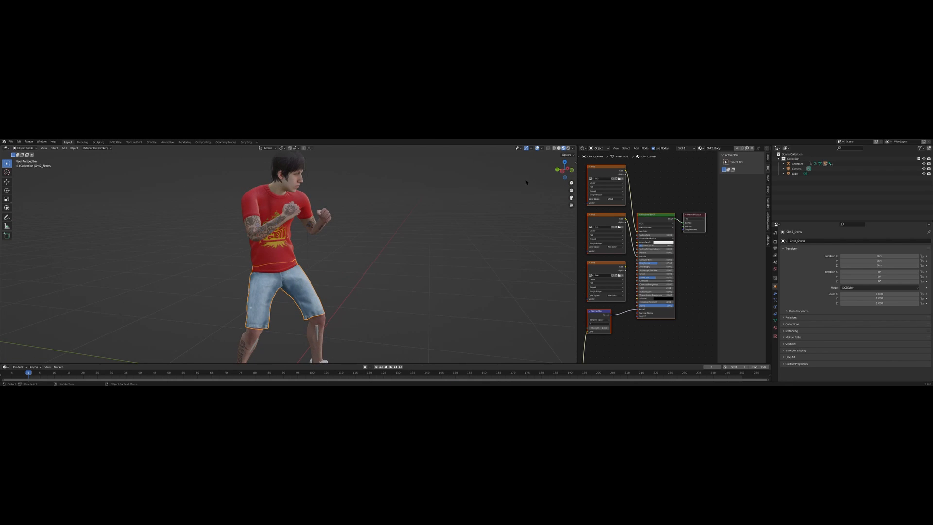
{"action": "left_click", "coordinate": [298, 165]}
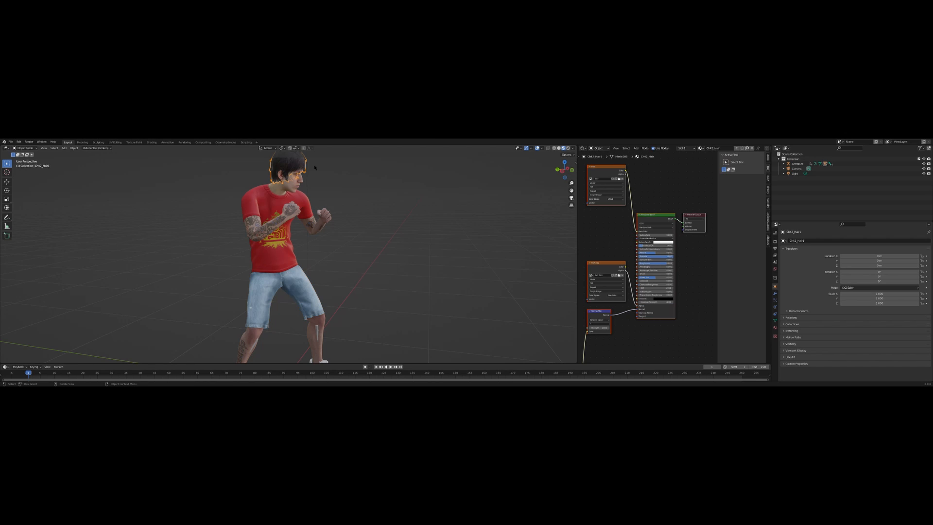
{"action": "key", "text": "Delete"}
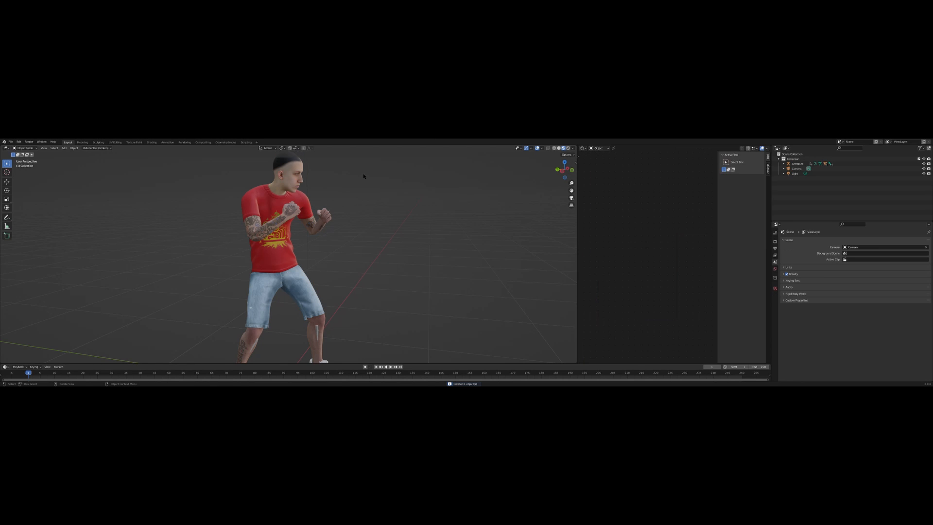
{"action": "middle_click_drag", "start_coordinate": [364, 176], "coordinate": [365, 199]}
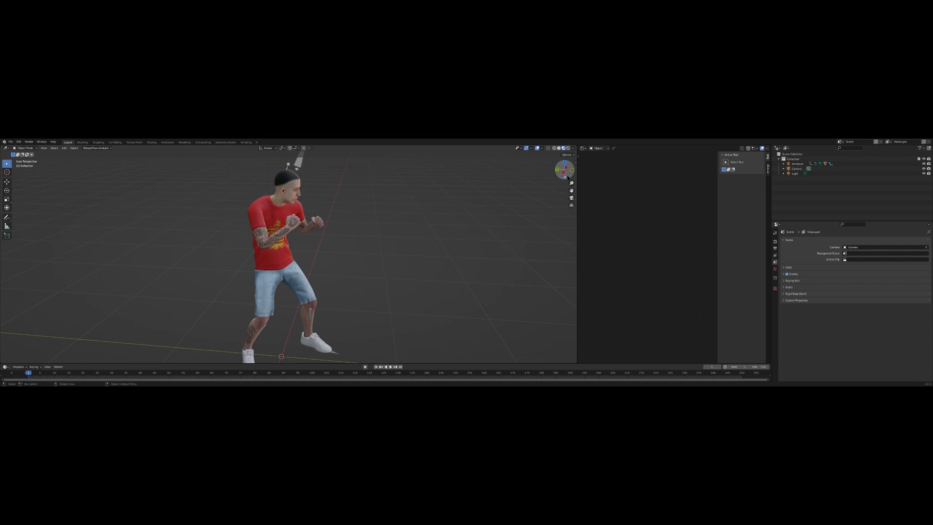
Switch the character's armature to Rest Position and check the pose from the front and right side
{"action": "left_click", "coordinate": [294, 165]}
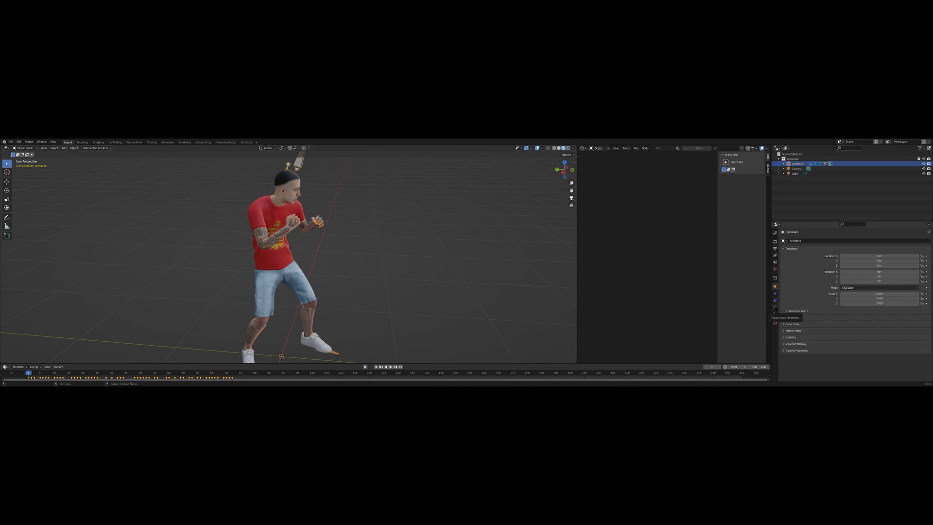
{"action": "left_click", "coordinate": [775, 307]}
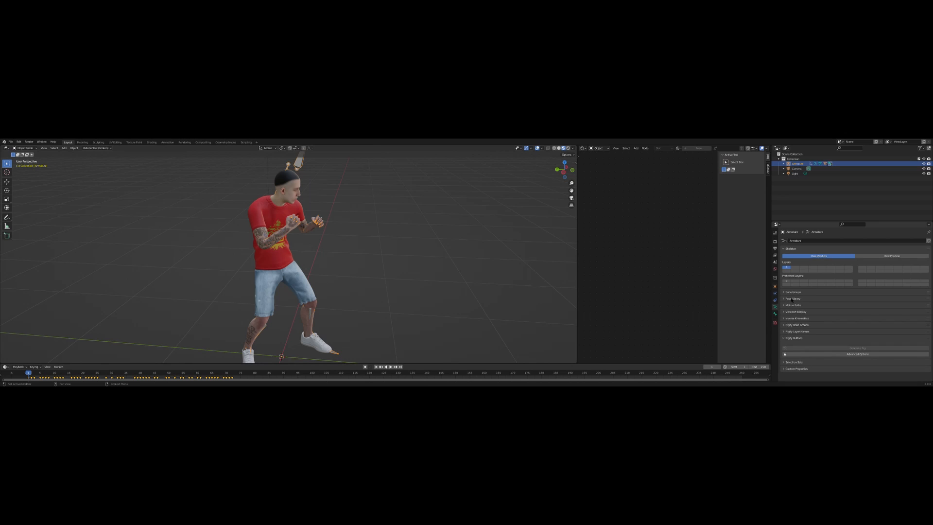
{"action": "left_click", "coordinate": [874, 257]}
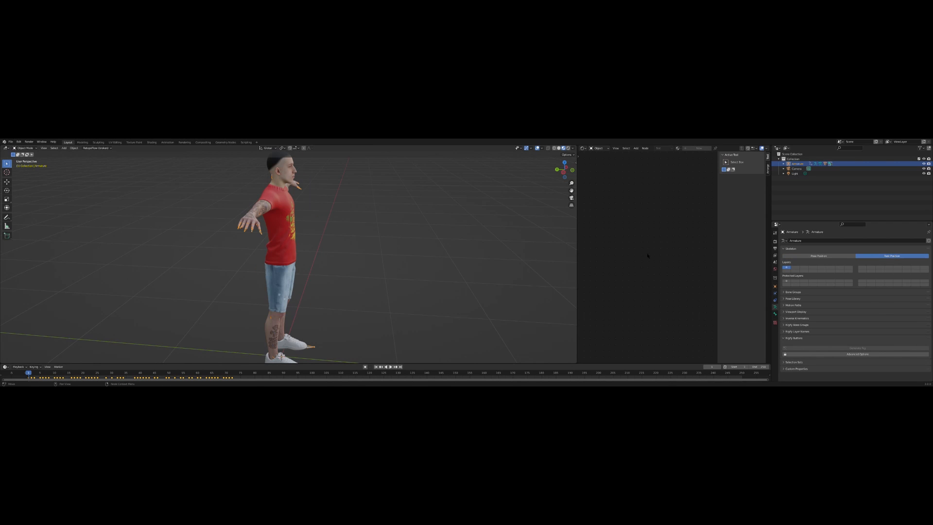
{"action": "middle_click_drag", "start_coordinate": [406, 239], "coordinate": [354, 235]}
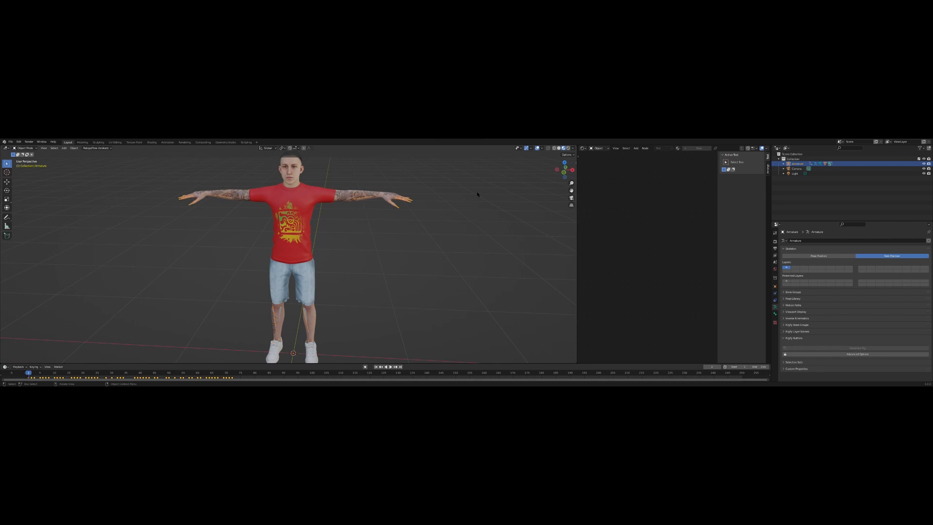
{"action": "left_click", "coordinate": [564, 173]}
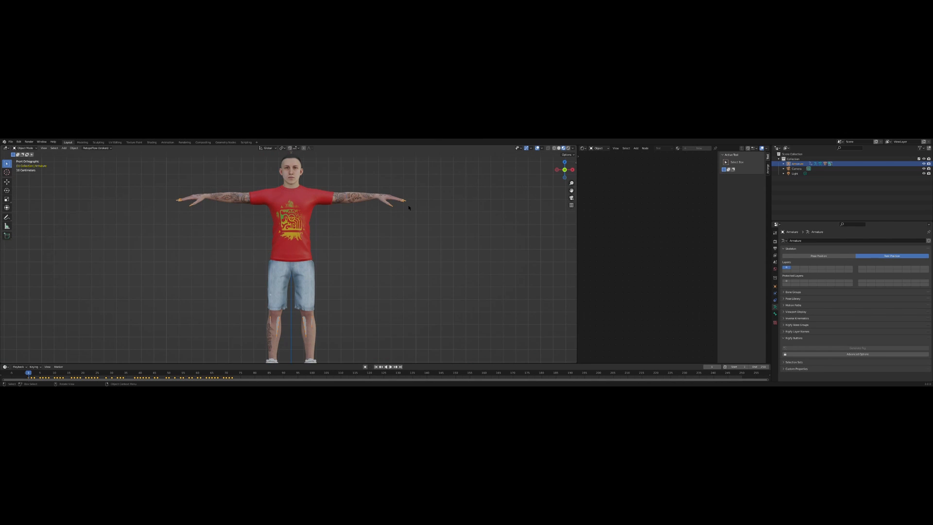
{"action": "middle_click_drag", "start_coordinate": [391, 180], "coordinate": [455, 207], "text": "shift"}
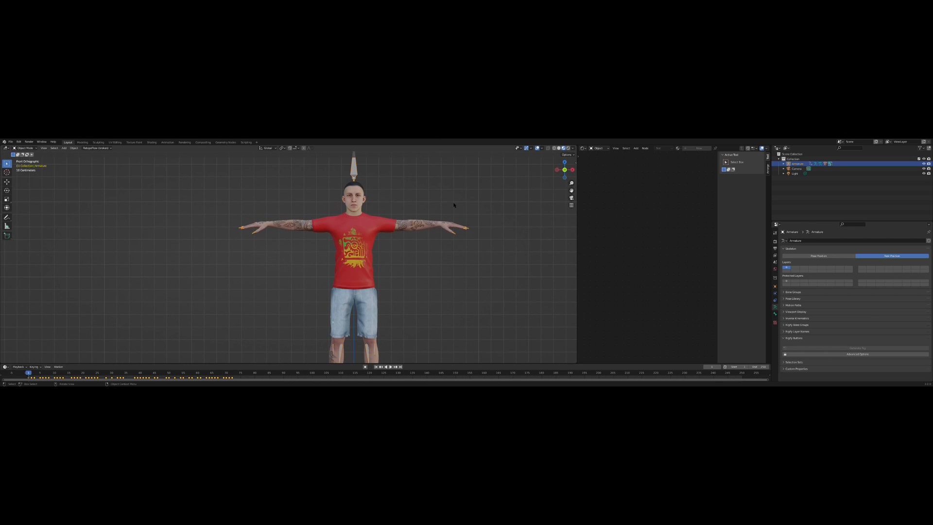
{"action": "left_click", "coordinate": [570, 170]}
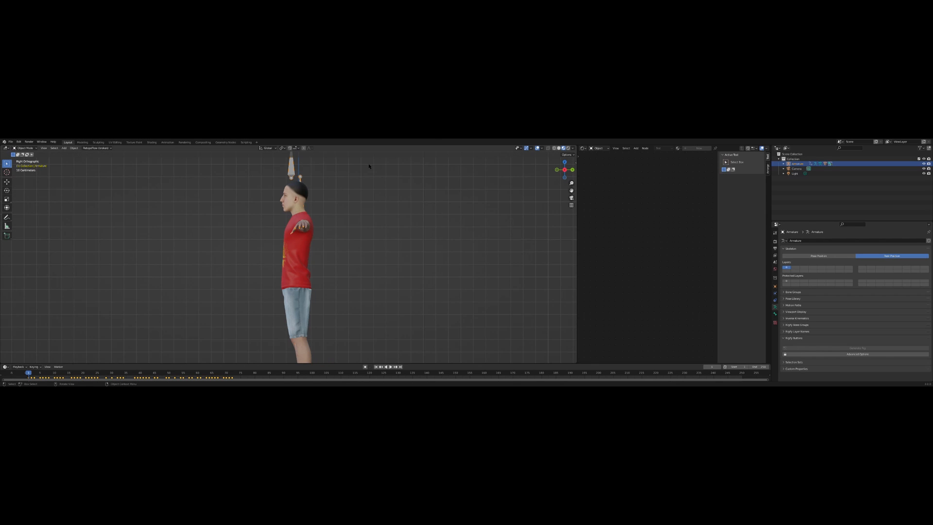
Add a Basis shape key and a second shape key to the character's body mesh
{"action": "left_click", "coordinate": [287, 199]}
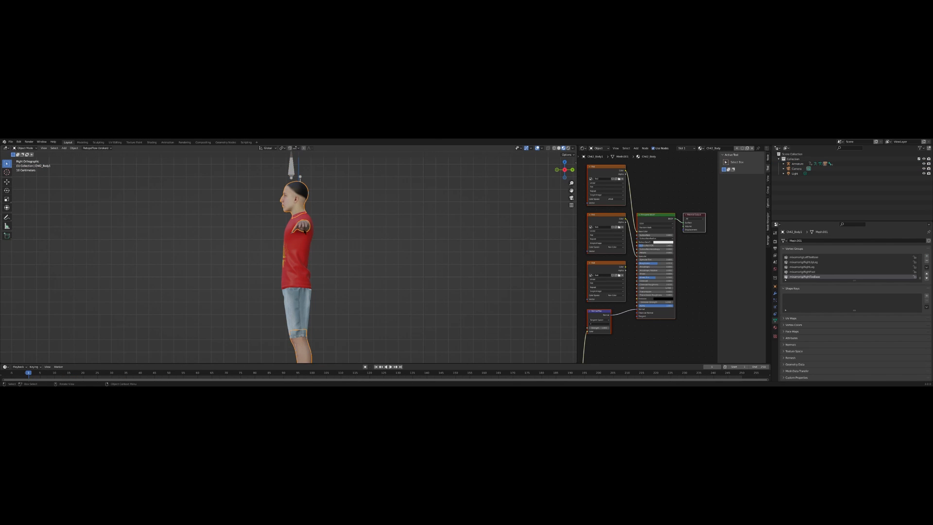
{"action": "middle_click_drag", "start_coordinate": [364, 242], "coordinate": [395, 252]}
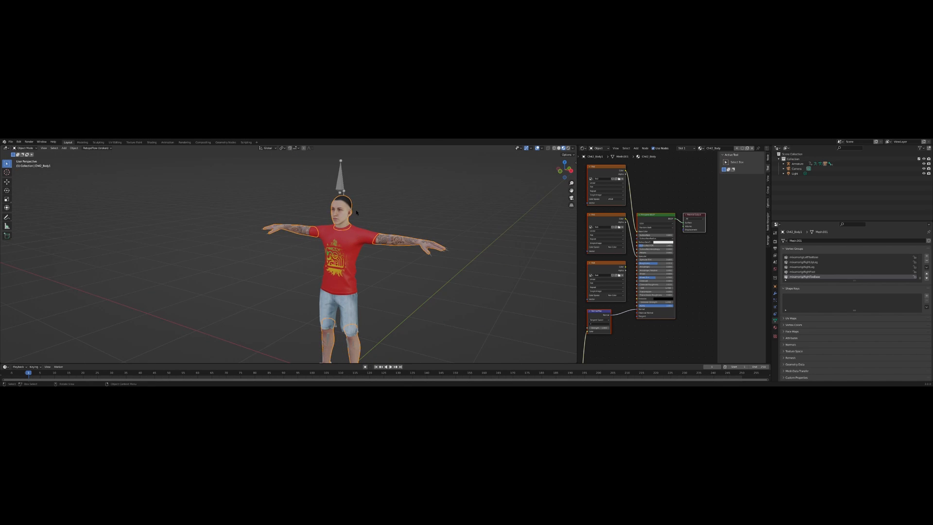
{"action": "middle_click_drag", "start_coordinate": [393, 208], "coordinate": [312, 203]}
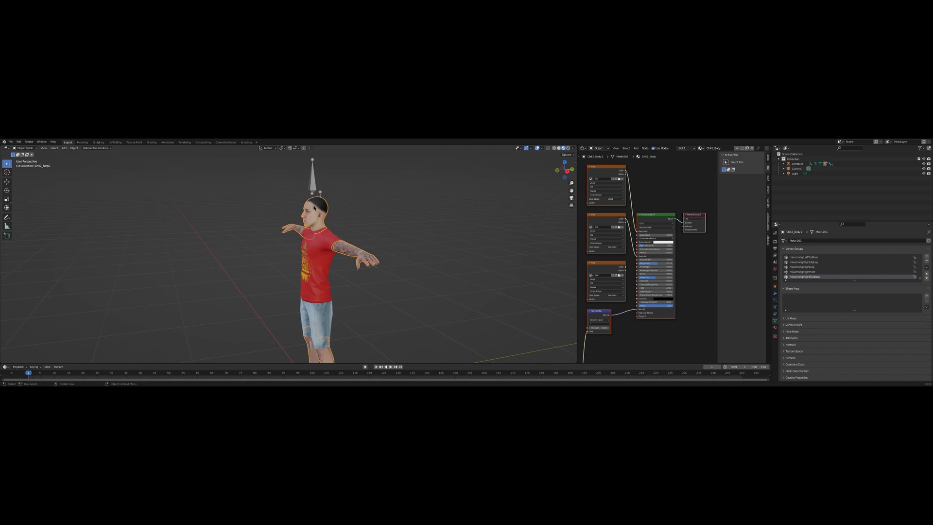
{"action": "left_click", "coordinate": [25, 148]}
{"action": "left_click", "coordinate": [927, 296]}
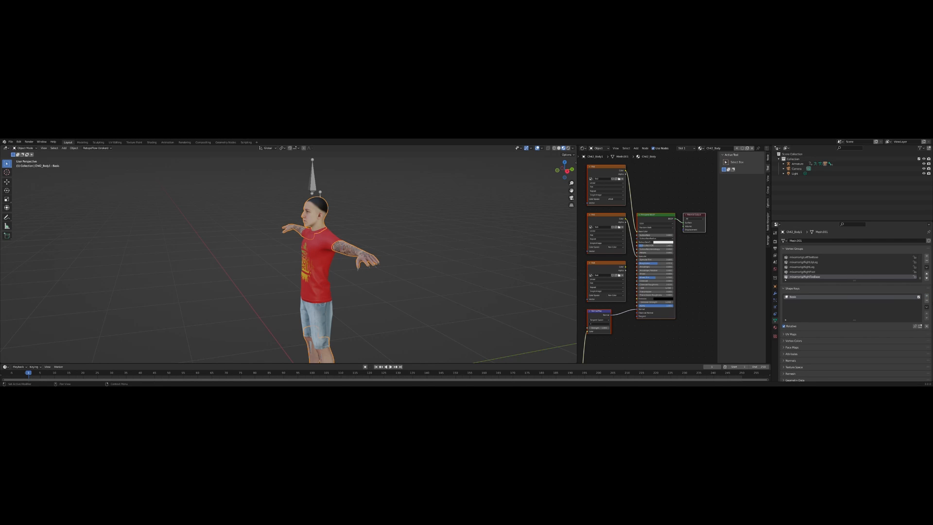
{"action": "left_click", "coordinate": [927, 297]}
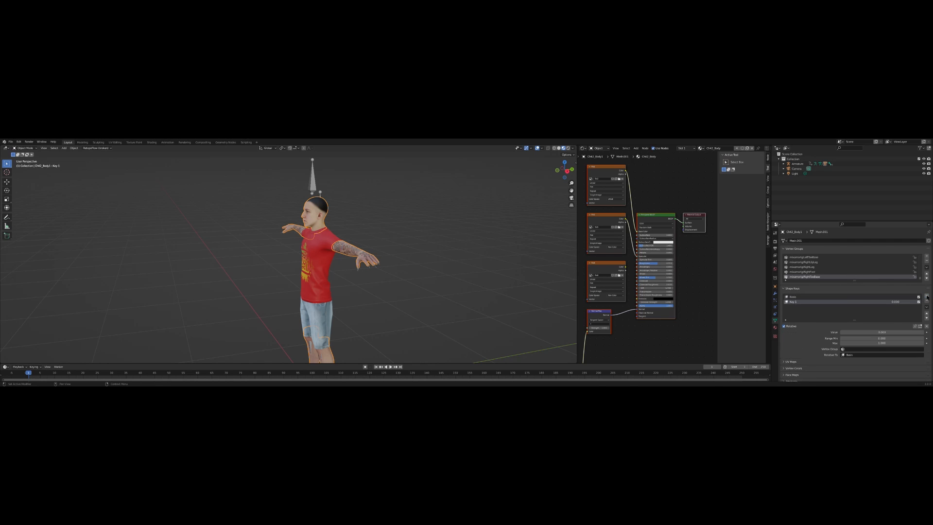
Rename the second shape key to wolfedout and set its value to 1.000
{"action": "double_click", "coordinate": [803, 302]}
{"action": "type", "text": "wolfedout"}
{"action": "key", "text": "Return"}
{"action": "left_click_drag", "start_coordinate": [865, 332], "coordinate": [924, 333]}
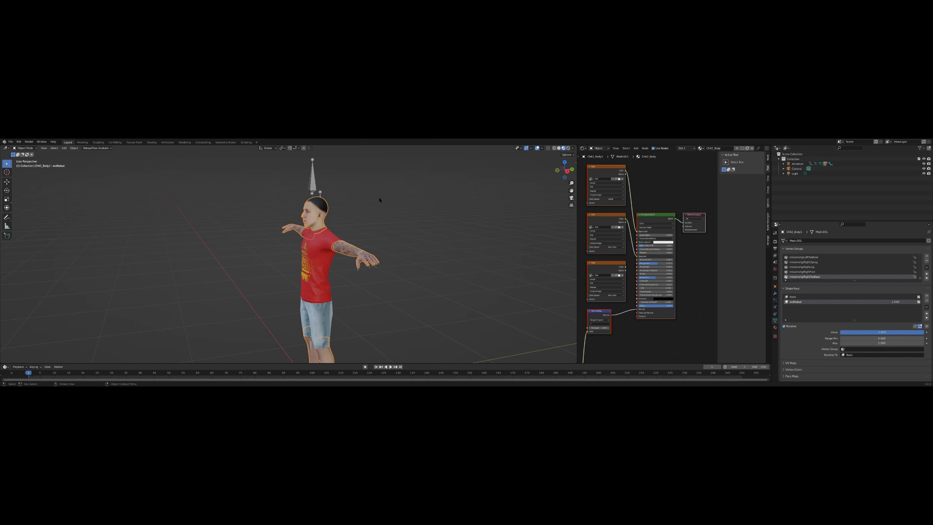
Switch the character's body mesh to Sculpt Mode
{"action": "middle_click_drag", "start_coordinate": [380, 199], "coordinate": [318, 199]}
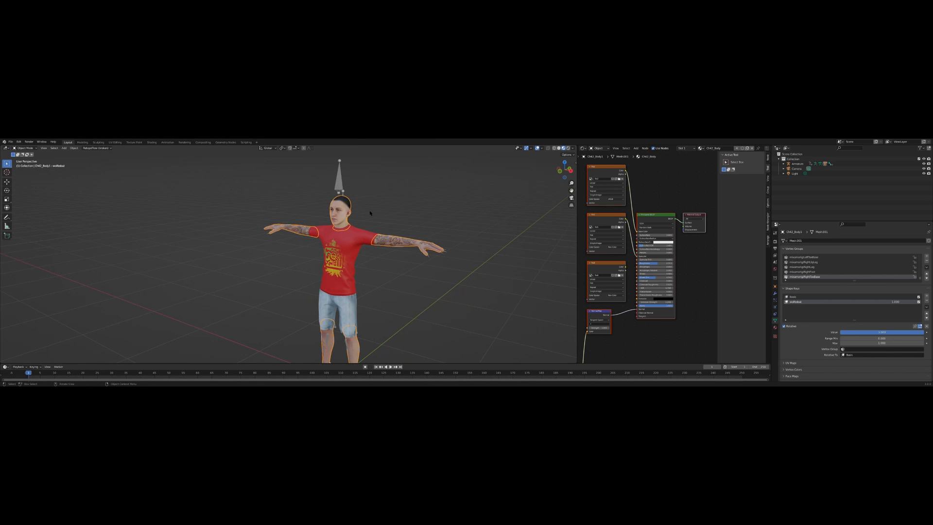
{"action": "scroll", "coordinate": [370, 213], "scroll_direction": "up", "scroll_amount": 4}
{"action": "middle_click_drag", "start_coordinate": [426, 188], "coordinate": [401, 213], "text": "shift"}
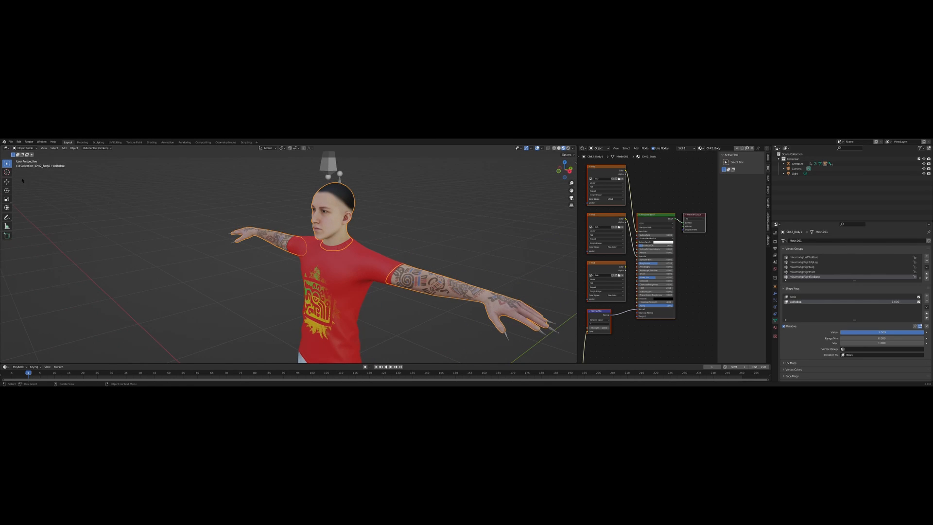
{"action": "left_click", "coordinate": [25, 148]}
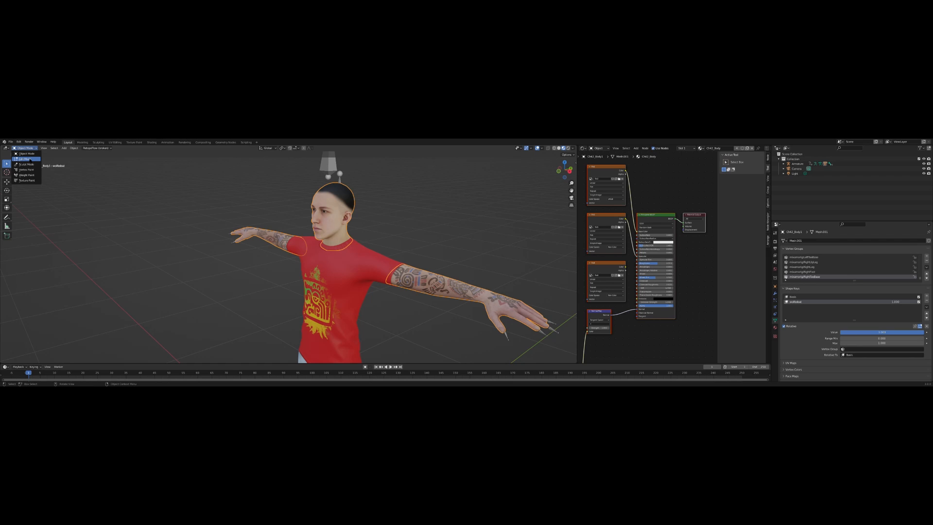
{"action": "left_click", "coordinate": [28, 164]}
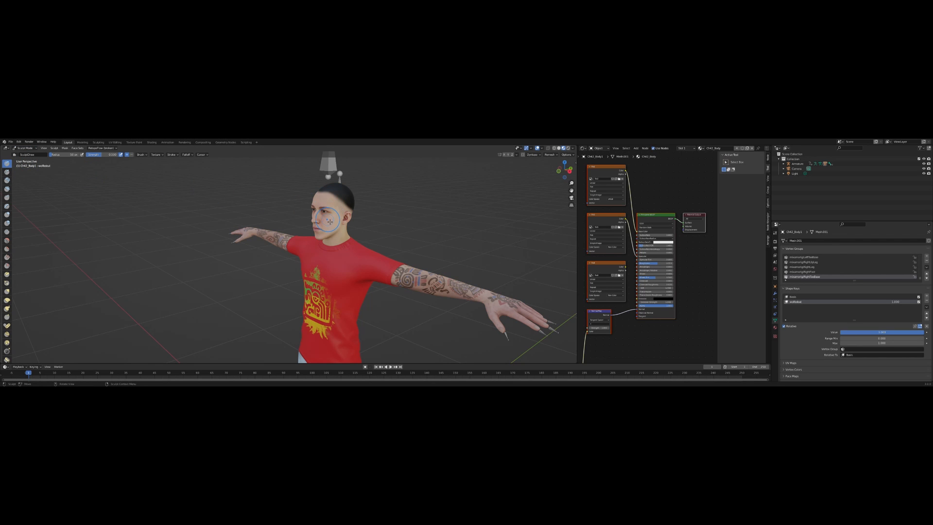
Enable X-axis mirror symmetry for sculpting the body mesh
{"action": "left_click", "coordinate": [559, 171]}
{"action": "left_click", "coordinate": [573, 169]}
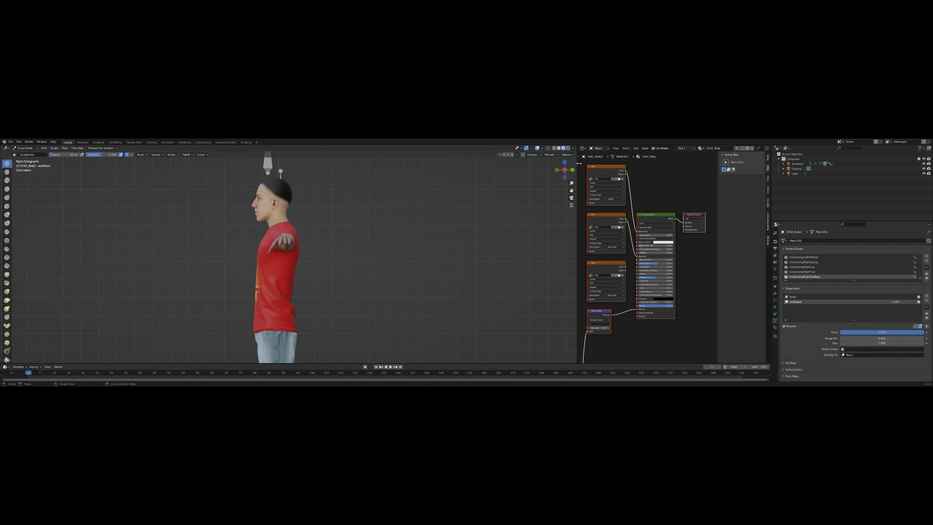
{"action": "left_click", "coordinate": [576, 162]}
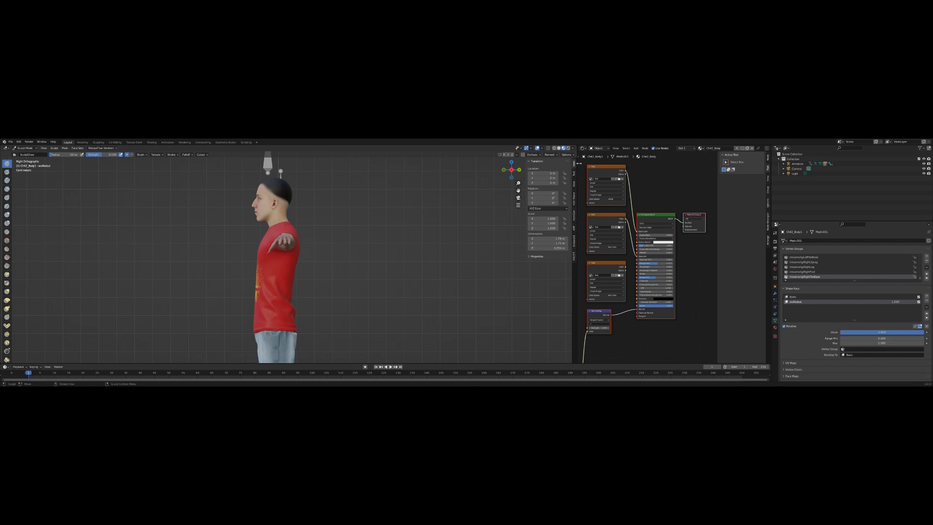
{"action": "left_click", "coordinate": [504, 154]}
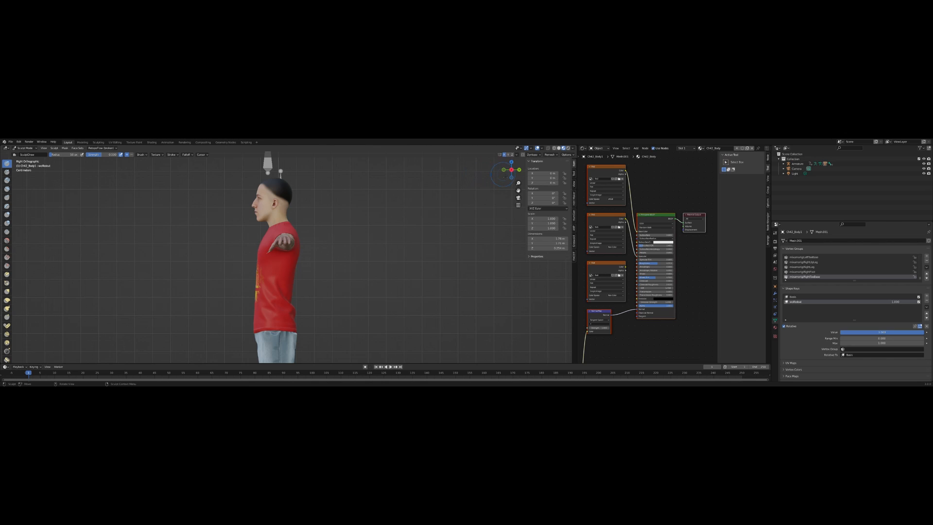
{"action": "left_click_drag", "start_coordinate": [510, 172], "coordinate": [545, 178]}
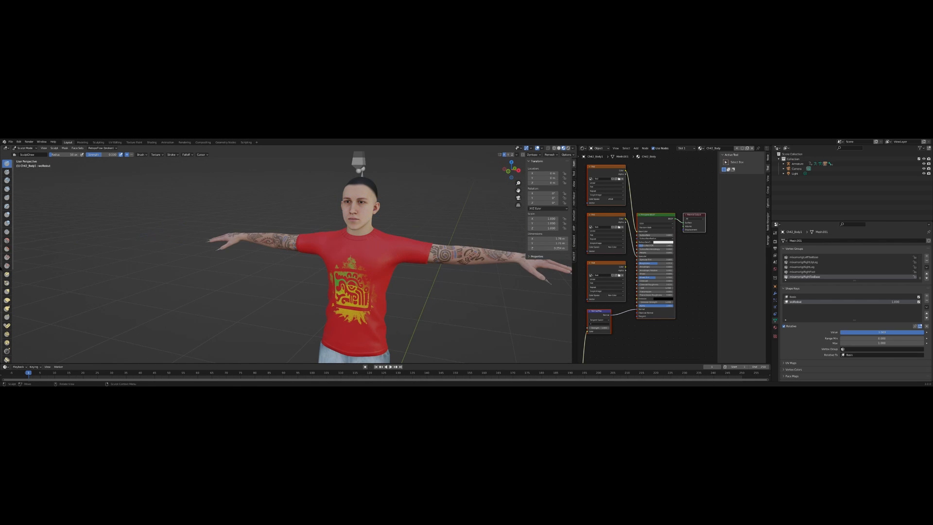
Select the Grab brush and switch the viewport to solid shading after checking the face topology in wireframe
{"action": "left_click", "coordinate": [8, 292]}
{"action": "middle_click_drag", "start_coordinate": [417, 187], "coordinate": [363, 228]}
{"action": "left_click_drag", "start_coordinate": [360, 232], "coordinate": [358, 229]}
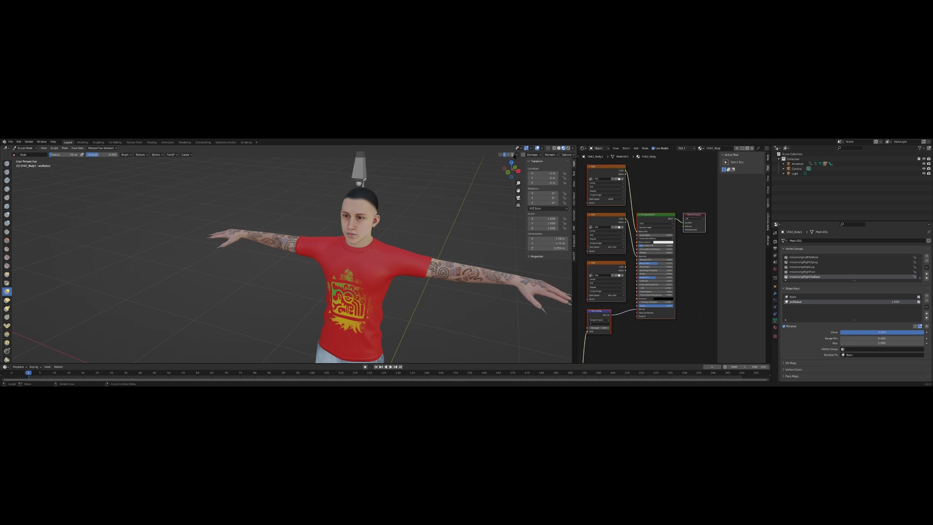
{"action": "left_click", "coordinate": [559, 147]}
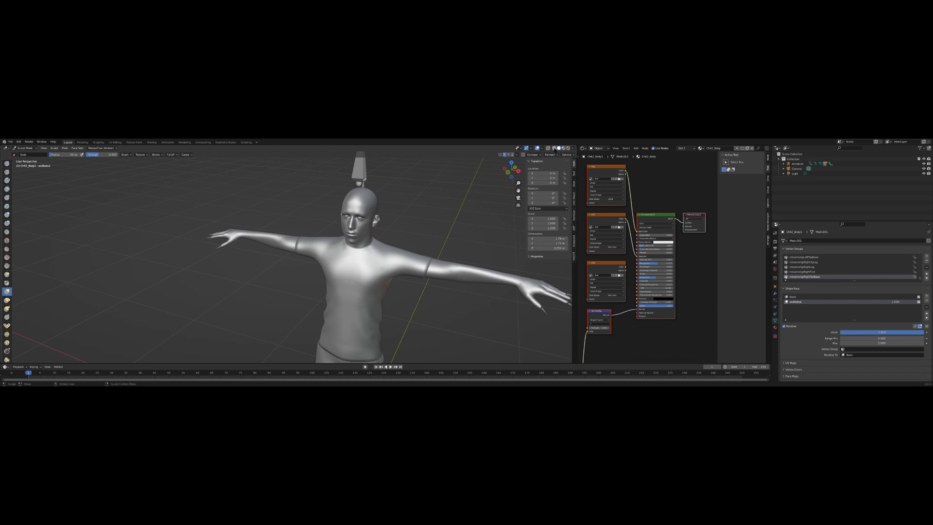
{"action": "left_click", "coordinate": [554, 147]}
{"action": "left_click", "coordinate": [548, 149]}
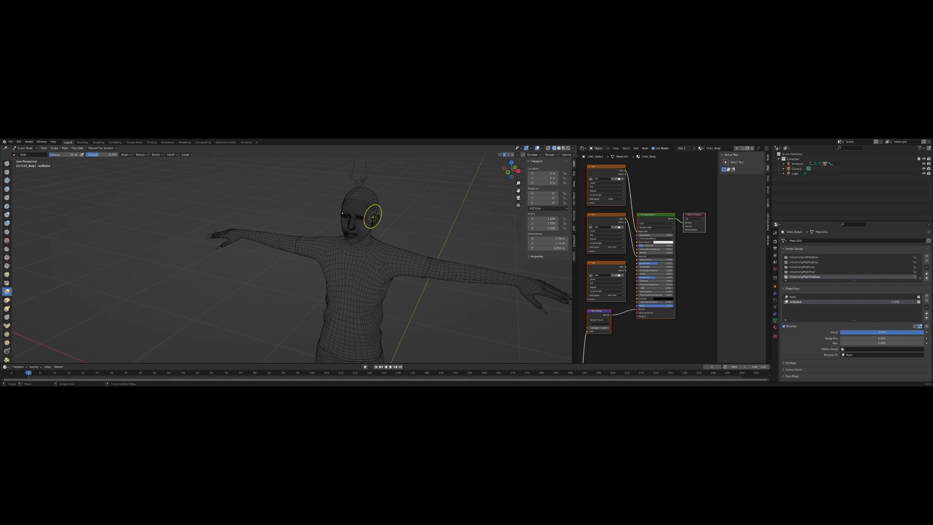
{"action": "scroll", "coordinate": [371, 215], "scroll_direction": "up", "scroll_amount": 3}
{"action": "middle_click_drag", "start_coordinate": [371, 214], "coordinate": [388, 207]}
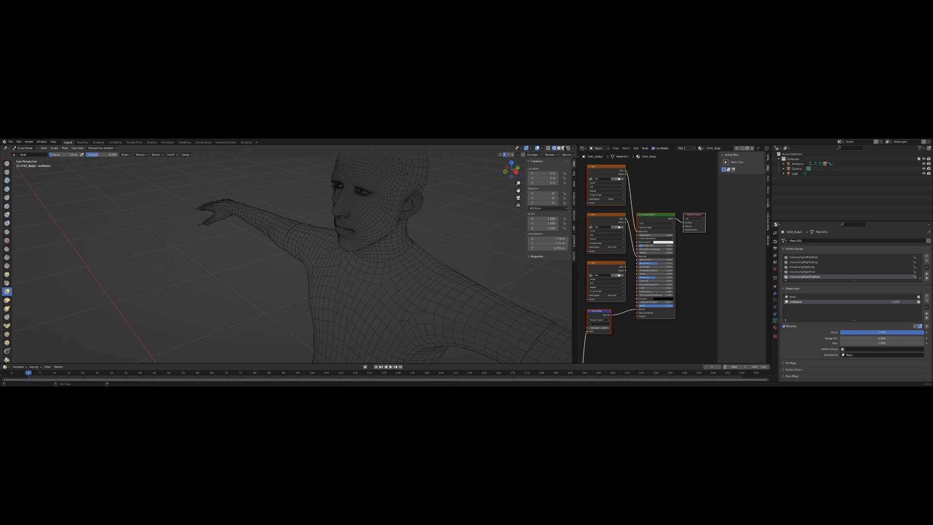
{"action": "left_click", "coordinate": [559, 148]}
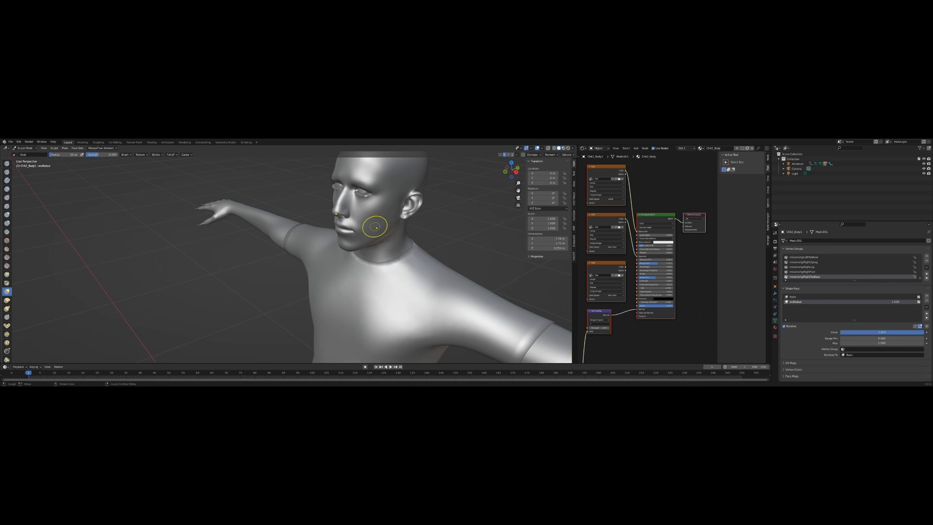
Carve hollows into both cheeks with the Multi-plane Scrape brush
{"action": "mouse_move", "coordinate": [369, 218]}
{"action": "left_mouse_down"}
{"action": "mouse_move", "coordinate": [379, 217]}
{"action": "mouse_move", "coordinate": [371, 214]}
{"action": "left_mouse_up"}
{"action": "left_click", "coordinate": [6, 275]}
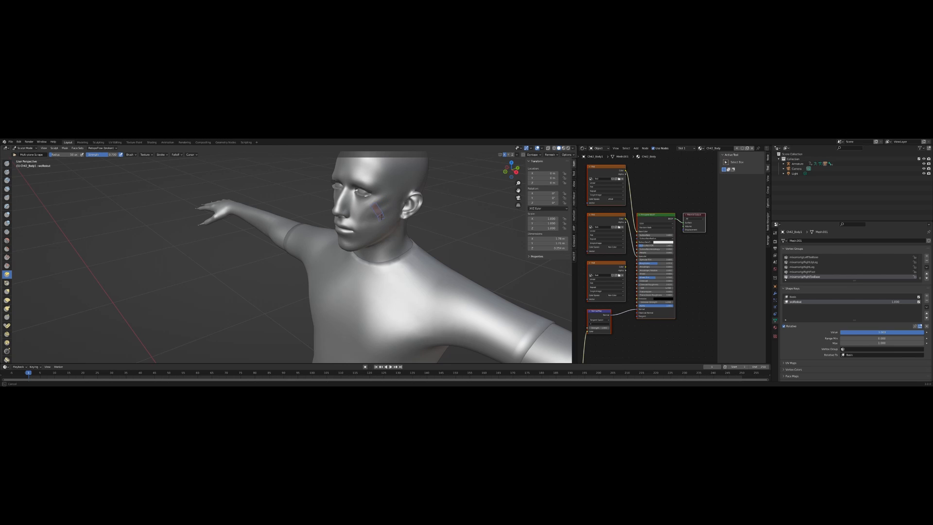
{"action": "mouse_move", "coordinate": [362, 230]}
{"action": "left_mouse_down"}
{"action": "mouse_move", "coordinate": [367, 214]}
{"action": "mouse_move", "coordinate": [386, 210]}
{"action": "mouse_move", "coordinate": [359, 227]}
{"action": "left_mouse_up"}
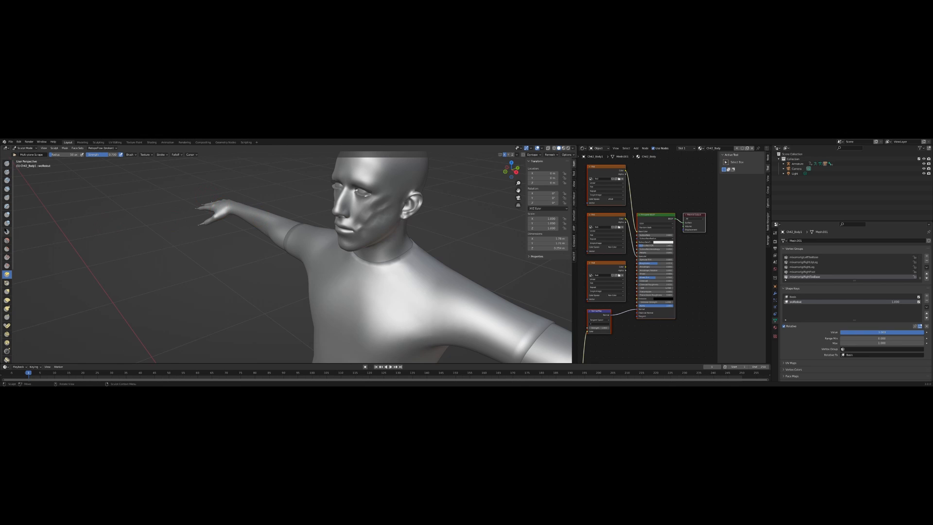
Reshape the nose and mouth area of the face with the Grab brush
{"action": "left_click", "coordinate": [7, 292]}
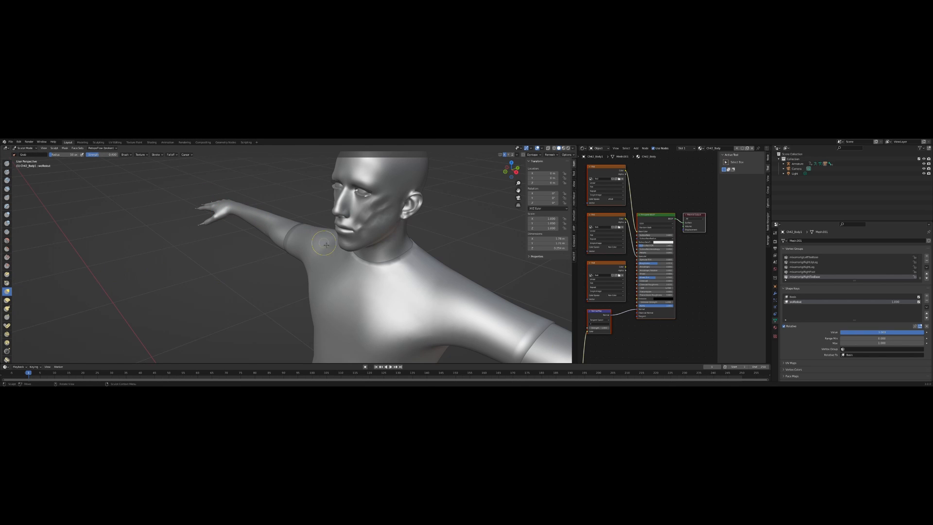
{"action": "middle_click_drag", "start_coordinate": [326, 243], "coordinate": [324, 238]}
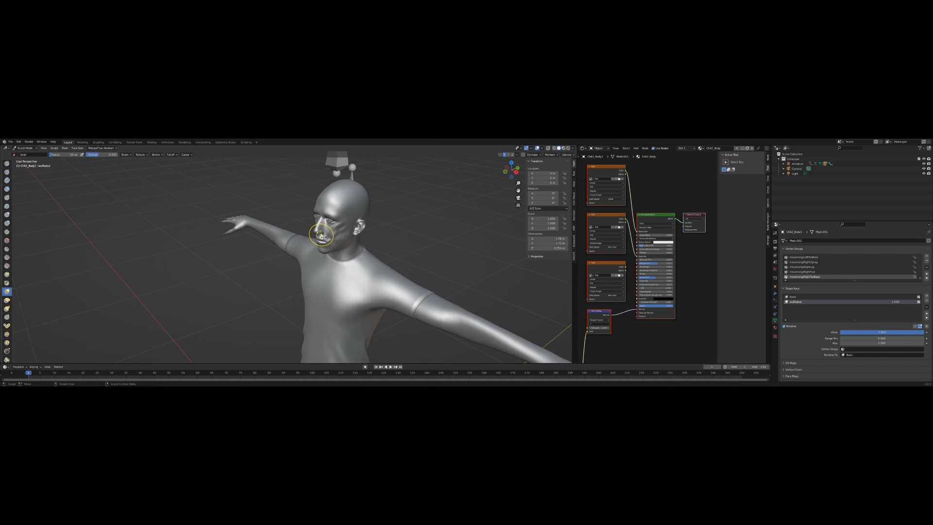
{"action": "left_click_drag", "start_coordinate": [515, 167], "coordinate": [503, 161]}
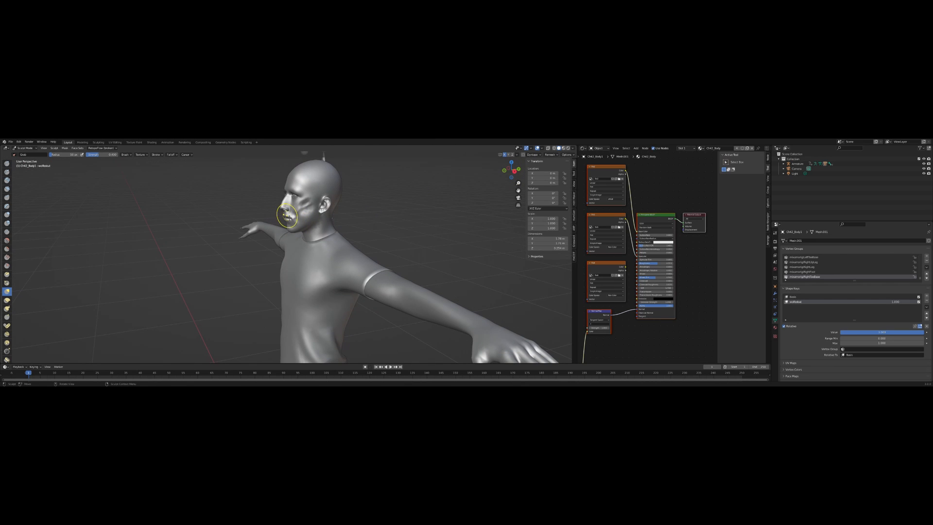
{"action": "mouse_move", "coordinate": [284, 217]}
{"action": "left_mouse_down"}
{"action": "mouse_move", "coordinate": [276, 210]}
{"action": "mouse_move", "coordinate": [289, 234]}
{"action": "mouse_move", "coordinate": [308, 223]}
{"action": "left_mouse_up"}
{"action": "middle_click_drag", "start_coordinate": [308, 224], "coordinate": [383, 214]}
{"action": "left_click_drag", "start_coordinate": [369, 200], "coordinate": [371, 202]}
Refine the nose, lips and muzzle area from both sides of the head with further Grab strokes
{"action": "scroll", "coordinate": [371, 241], "scroll_direction": "up", "scroll_amount": 5}
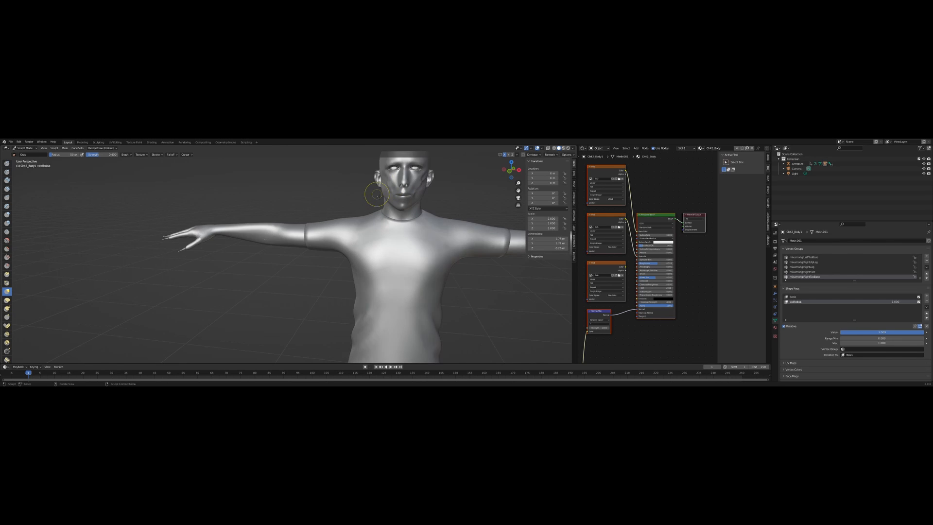
{"action": "mouse_move", "coordinate": [371, 241]}
{"action": "middle_mouse_down", "text": "shift"}
{"action": "mouse_move", "coordinate": [278, 308]}
{"action": "mouse_move", "coordinate": [299, 287]}
{"action": "middle_mouse_up", "text": "shift"}
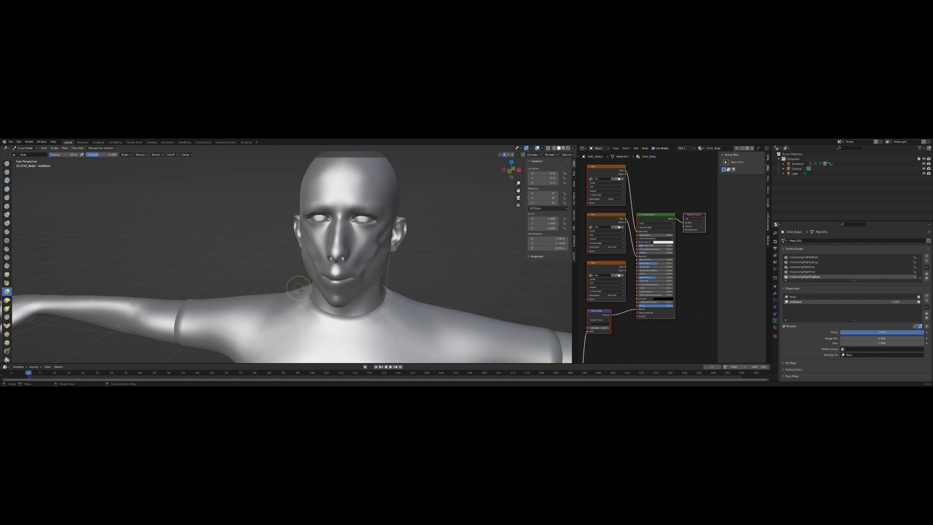
{"action": "left_click_drag", "start_coordinate": [331, 259], "coordinate": [325, 258]}
{"action": "middle_click_drag", "start_coordinate": [333, 252], "coordinate": [360, 247]}
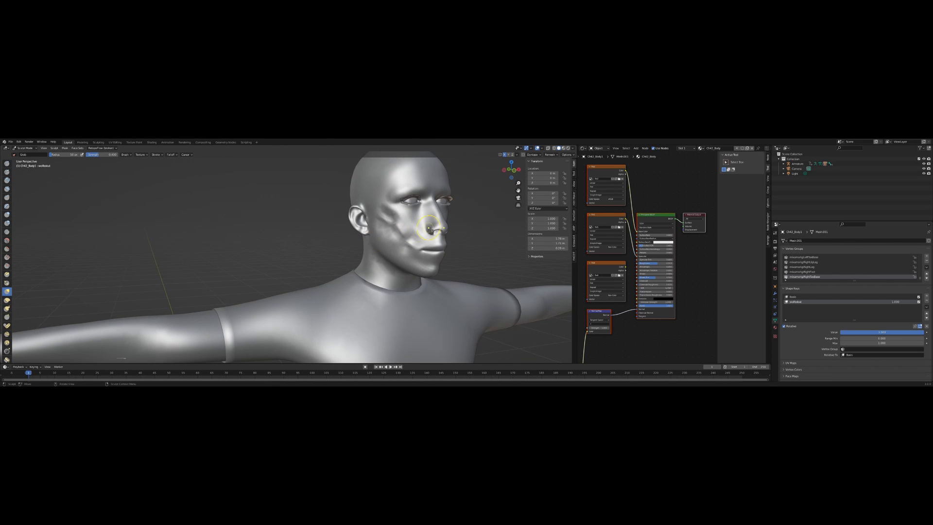
{"action": "left_click_drag", "start_coordinate": [430, 228], "coordinate": [422, 225]}
{"action": "middle_click_drag", "start_coordinate": [421, 226], "coordinate": [410, 227]}
{"action": "left_click_drag", "start_coordinate": [322, 230], "coordinate": [321, 227]}
{"action": "middle_click_drag", "start_coordinate": [322, 228], "coordinate": [248, 229]}
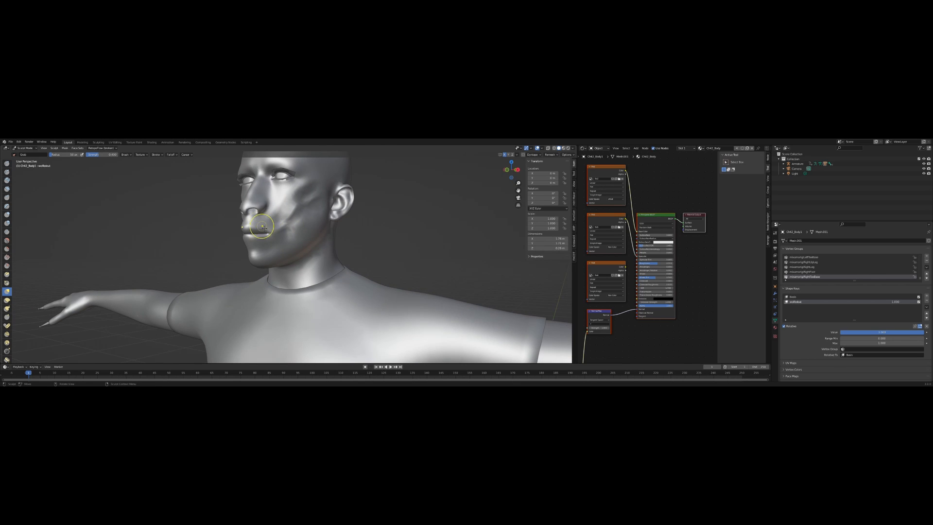
{"action": "left_click_drag", "start_coordinate": [249, 228], "coordinate": [281, 233]}
{"action": "middle_click_drag", "start_coordinate": [281, 234], "coordinate": [210, 237]}
{"action": "left_click_drag", "start_coordinate": [197, 238], "coordinate": [203, 237]}
Pull the corners of the mouth wider with the Snake Hook brush
{"action": "left_click", "coordinate": [6, 308]}
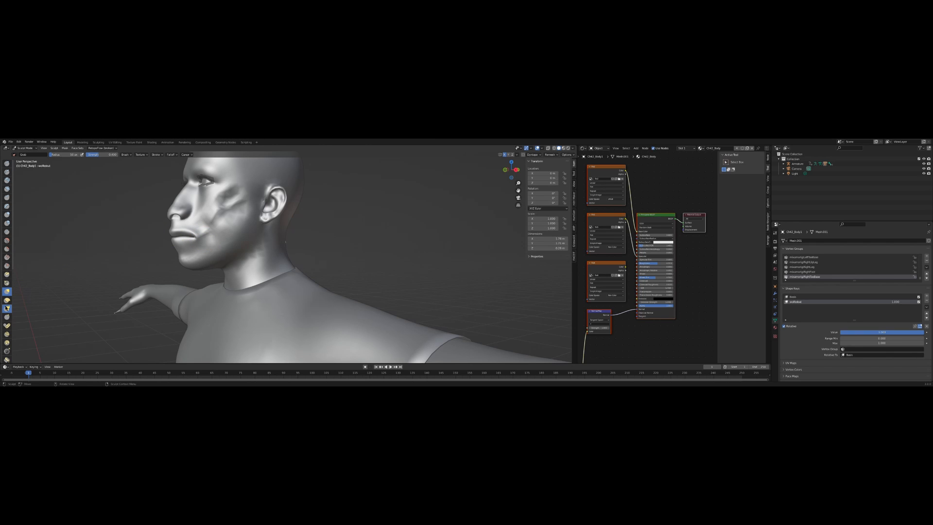
{"action": "middle_click_drag", "start_coordinate": [233, 223], "coordinate": [219, 226]}
{"action": "scroll", "coordinate": [237, 243], "scroll_direction": "down", "scroll_amount": 3}
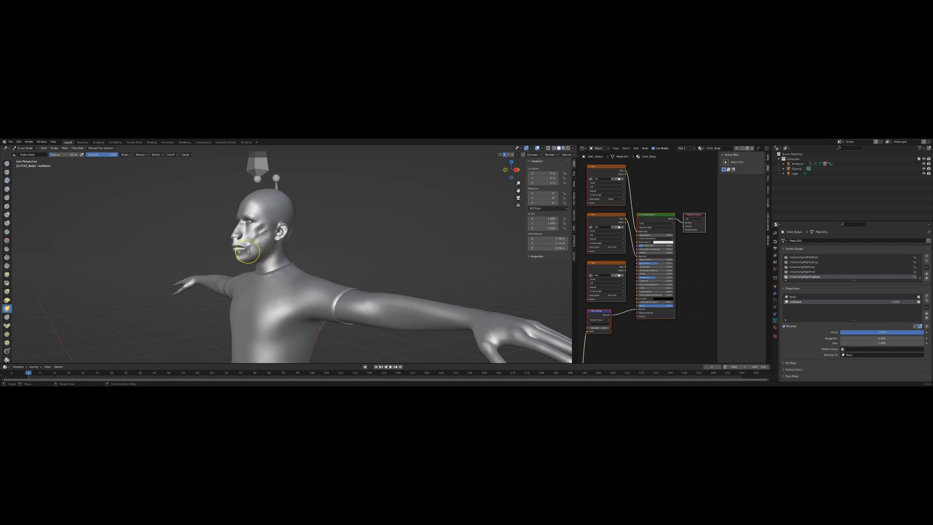
{"action": "left_click_drag", "start_coordinate": [247, 251], "coordinate": [257, 248]}
{"action": "middle_click_drag", "start_coordinate": [260, 249], "coordinate": [311, 246]}
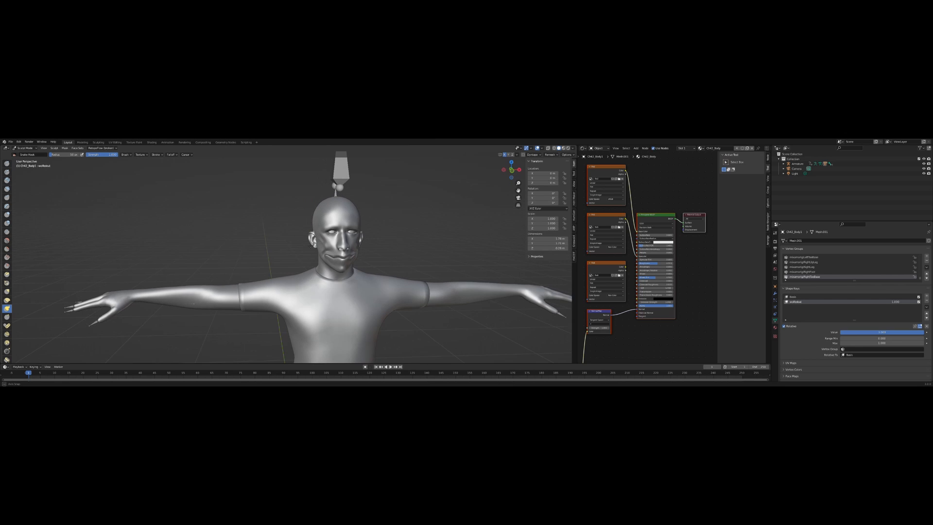
{"action": "left_click_drag", "start_coordinate": [336, 252], "coordinate": [336, 246]}
{"action": "left_click_drag", "start_coordinate": [337, 250], "coordinate": [335, 252]}
{"action": "left_click_drag", "start_coordinate": [335, 251], "coordinate": [334, 251]}
{"action": "scroll", "coordinate": [7, 273], "scroll_direction": "down", "scroll_amount": 4}
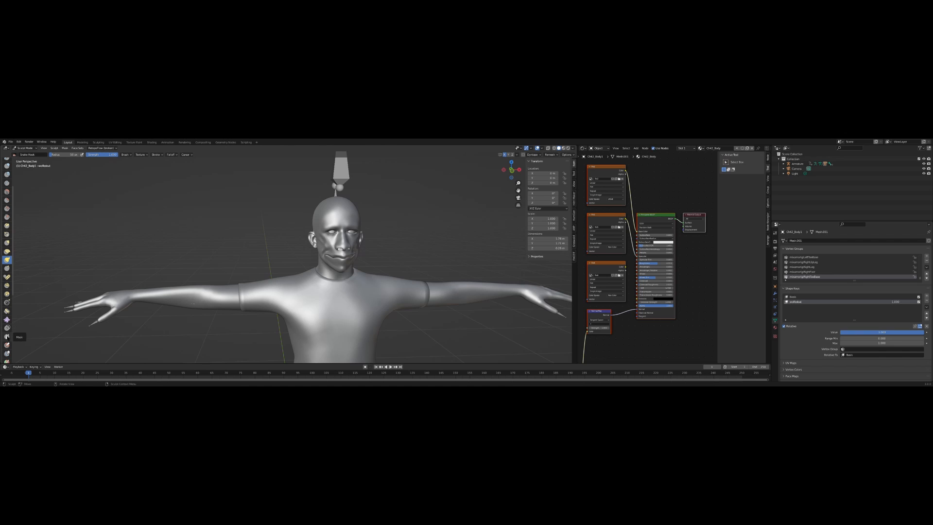
{"action": "left_click", "coordinate": [7, 336]}
{"action": "scroll", "coordinate": [349, 248], "scroll_direction": "up", "scroll_amount": 3}
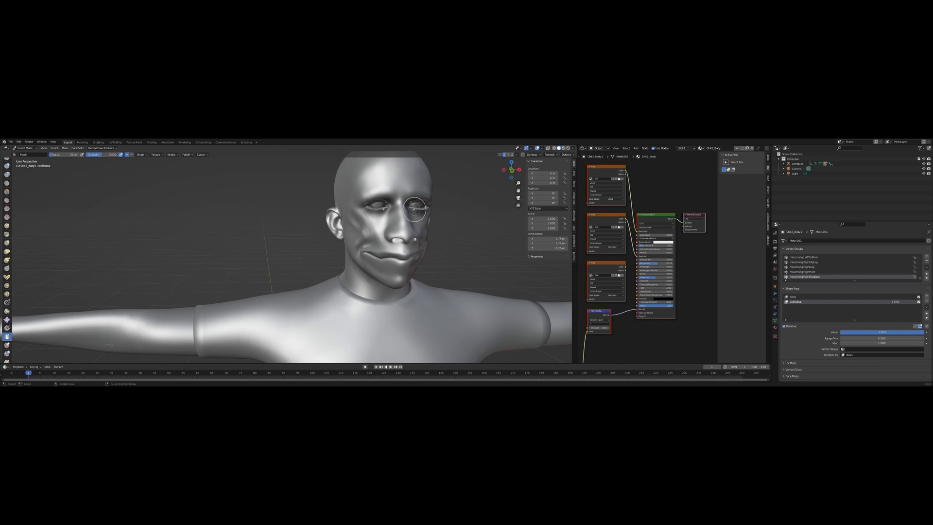
{"action": "mouse_move", "coordinate": [415, 209]}
{"action": "middle_mouse_down"}
{"action": "mouse_move", "coordinate": [414, 221]}
{"action": "mouse_move", "coordinate": [315, 184]}
{"action": "middle_mouse_up"}
{"action": "left_click_drag", "start_coordinate": [279, 185], "coordinate": [248, 179]}
{"action": "middle_click_drag", "start_coordinate": [248, 179], "coordinate": [208, 197]}
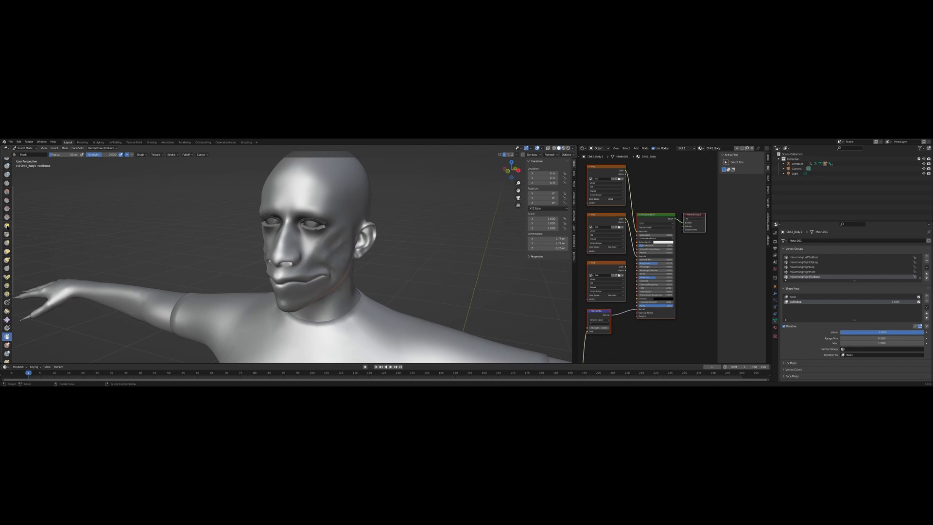
Reshape the cheeks, mouth and jaw with an enlarged Grab brush
{"action": "left_click", "coordinate": [7, 242]}
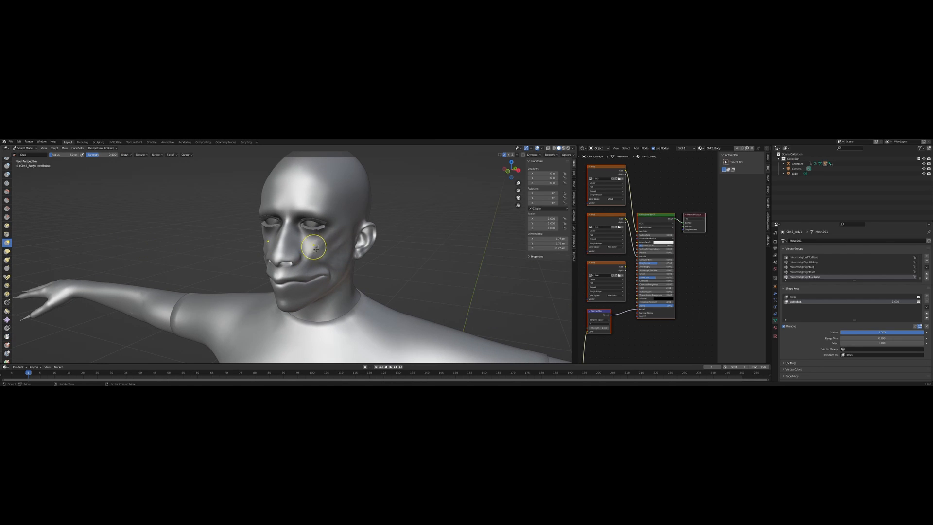
{"action": "left_click_drag", "start_coordinate": [305, 243], "coordinate": [302, 242]}
{"action": "middle_click_drag", "start_coordinate": [303, 242], "coordinate": [356, 264]}
{"action": "mouse_move", "coordinate": [333, 280]}
{"action": "left_mouse_down"}
{"action": "mouse_move", "coordinate": [328, 292]}
{"action": "mouse_move", "coordinate": [310, 287]}
{"action": "left_mouse_up"}
{"action": "key", "text": "bracketright"}
{"action": "key", "text": "bracketright"}
{"action": "key", "text": "bracketright"}
{"action": "key", "text": "bracketright"}
{"action": "key", "text": "bracketright"}
{"action": "key", "text": "bracketright"}
{"action": "key", "text": "bracketright"}
{"action": "middle_click_drag", "start_coordinate": [316, 285], "coordinate": [331, 268]}
{"action": "mouse_move", "coordinate": [344, 266]}
{"action": "left_mouse_down"}
{"action": "mouse_move", "coordinate": [386, 277]}
{"action": "mouse_move", "coordinate": [348, 272]}
{"action": "left_mouse_up"}
Tighten the area around the mouth with the Pinch/Magnify brush
{"action": "left_click", "coordinate": [7, 234]}
{"action": "middle_click_drag", "start_coordinate": [362, 281], "coordinate": [391, 284]}
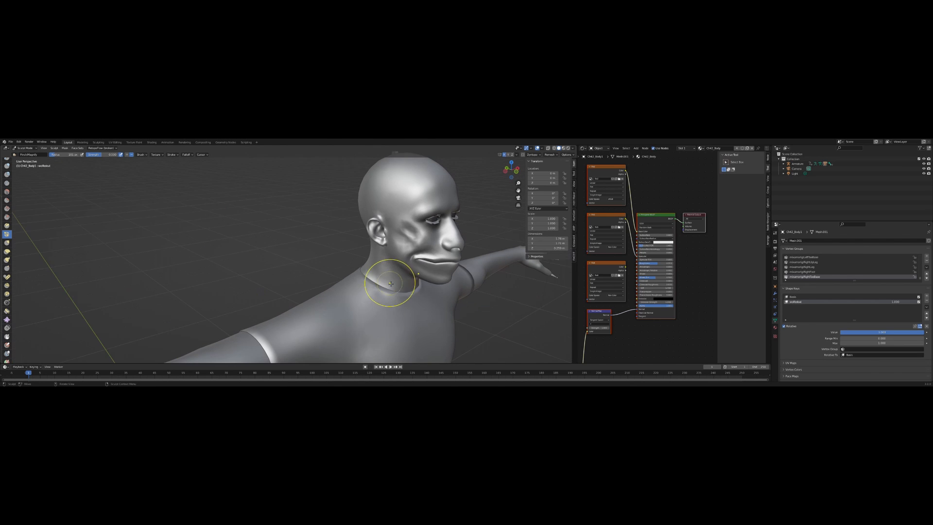
{"action": "left_click_drag", "start_coordinate": [412, 261], "coordinate": [434, 263]}
{"action": "mouse_move", "coordinate": [440, 263]}
{"action": "middle_mouse_down"}
{"action": "mouse_move", "coordinate": [452, 261]}
{"action": "mouse_move", "coordinate": [393, 260]}
{"action": "mouse_move", "coordinate": [395, 253]}
{"action": "middle_mouse_up"}
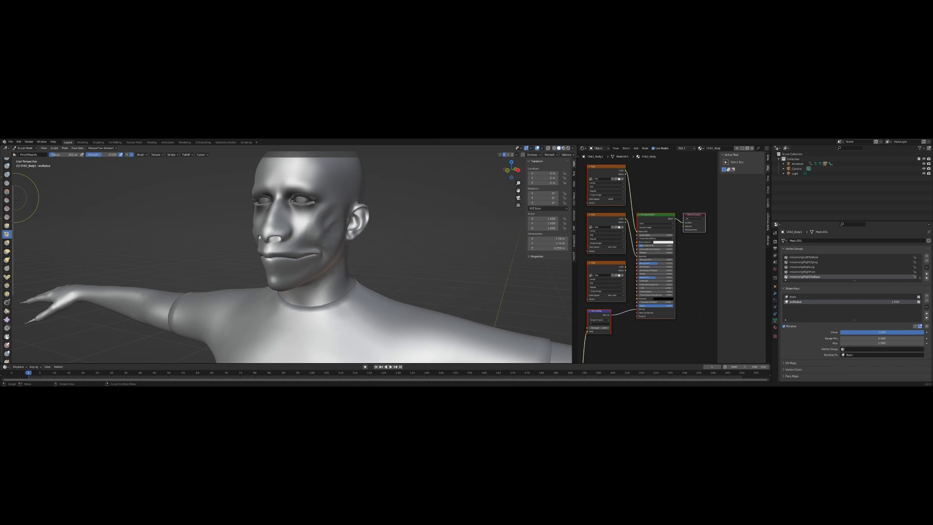
Build up the lips and the area around the mouth with the Draw brush
{"action": "scroll", "coordinate": [8, 186], "scroll_direction": "up", "scroll_amount": 2}
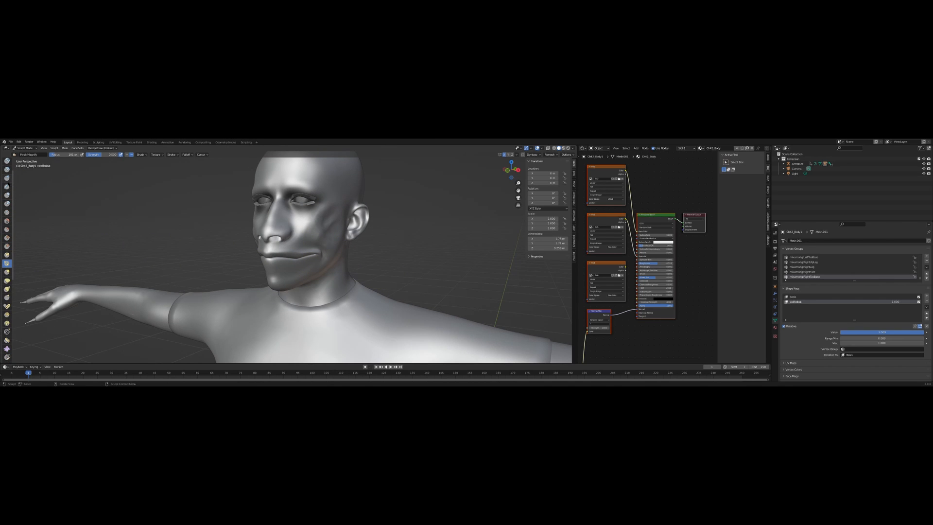
{"action": "scroll", "coordinate": [7, 179], "scroll_direction": "up", "scroll_amount": 1}
{"action": "left_click", "coordinate": [7, 164]}
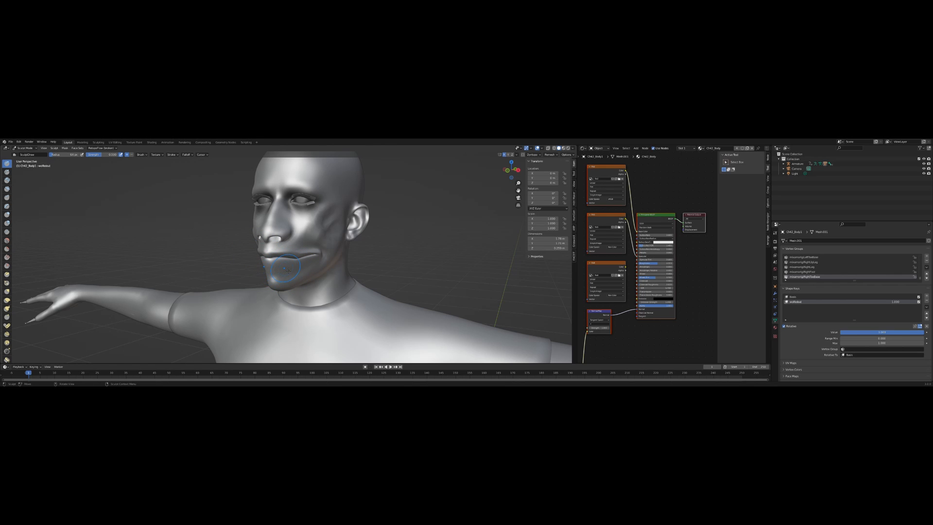
{"action": "left_click_drag", "start_coordinate": [301, 270], "coordinate": [276, 274]}
{"action": "mouse_move", "coordinate": [313, 272]}
{"action": "middle_mouse_down"}
{"action": "mouse_move", "coordinate": [277, 273]}
{"action": "mouse_move", "coordinate": [300, 281]}
{"action": "mouse_move", "coordinate": [332, 270]}
{"action": "middle_mouse_up"}
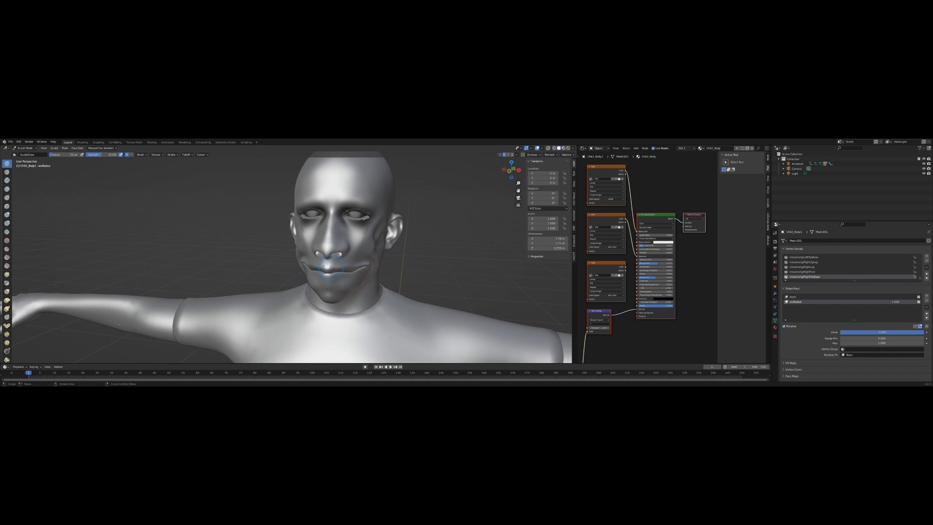
{"action": "mouse_move", "coordinate": [353, 264]}
{"action": "left_mouse_down"}
{"action": "mouse_move", "coordinate": [337, 261]}
{"action": "mouse_move", "coordinate": [346, 266]}
{"action": "left_mouse_up"}
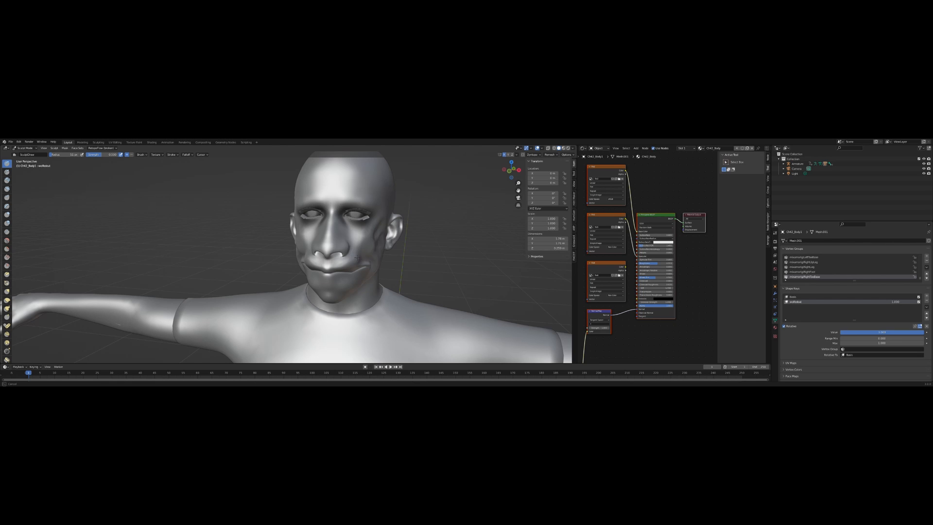
Add further Draw brush strokes to the upper lip, just below the nose
{"action": "left_click_drag", "start_coordinate": [363, 253], "coordinate": [365, 252]}
{"action": "mouse_move", "coordinate": [369, 252]}
{"action": "middle_mouse_down"}
{"action": "mouse_move", "coordinate": [261, 286]}
{"action": "mouse_move", "coordinate": [192, 271]}
{"action": "middle_mouse_up"}
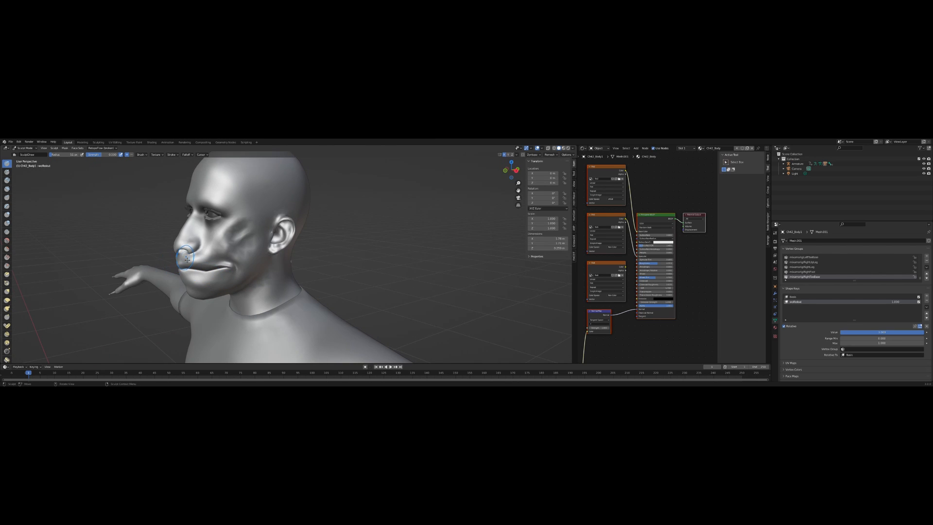
{"action": "left_click_drag", "start_coordinate": [187, 259], "coordinate": [182, 261]}
{"action": "middle_click_drag", "start_coordinate": [183, 260], "coordinate": [239, 255]}
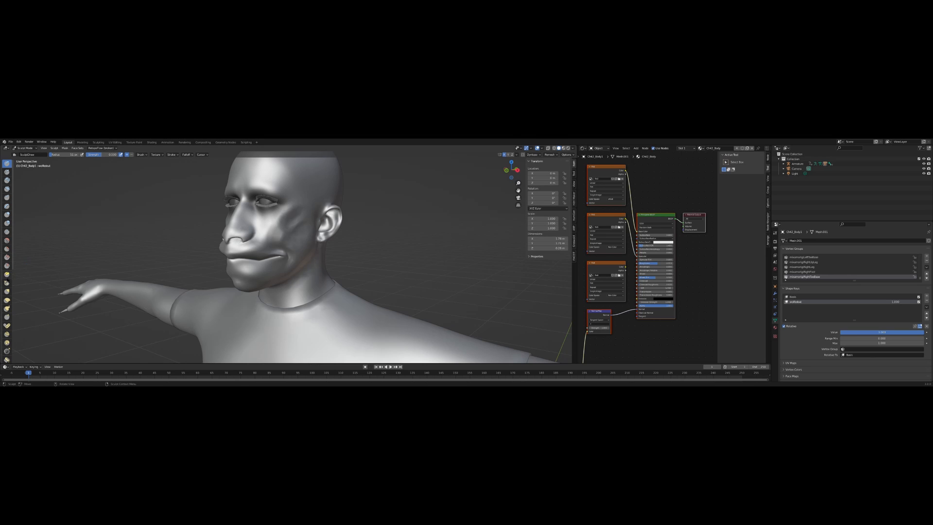
Reshape the nose and the area down to the mouth with an enlarged Grab brush
{"action": "left_click", "coordinate": [7, 276]}
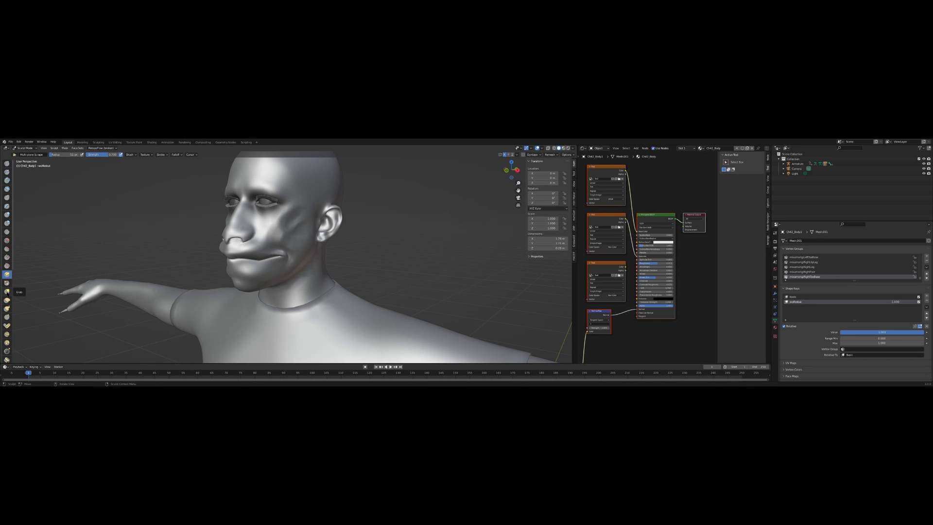
{"action": "left_click", "coordinate": [7, 291]}
{"action": "mouse_move", "coordinate": [232, 241]}
{"action": "left_mouse_down"}
{"action": "mouse_move", "coordinate": [223, 229]}
{"action": "mouse_move", "coordinate": [240, 230]}
{"action": "left_mouse_up"}
{"action": "key", "text": "bracketright"}
{"action": "key", "text": "bracketright"}
{"action": "key", "text": "bracketright"}
{"action": "key", "text": "bracketright"}
{"action": "key", "text": "bracketright"}
{"action": "key", "text": "bracketright"}
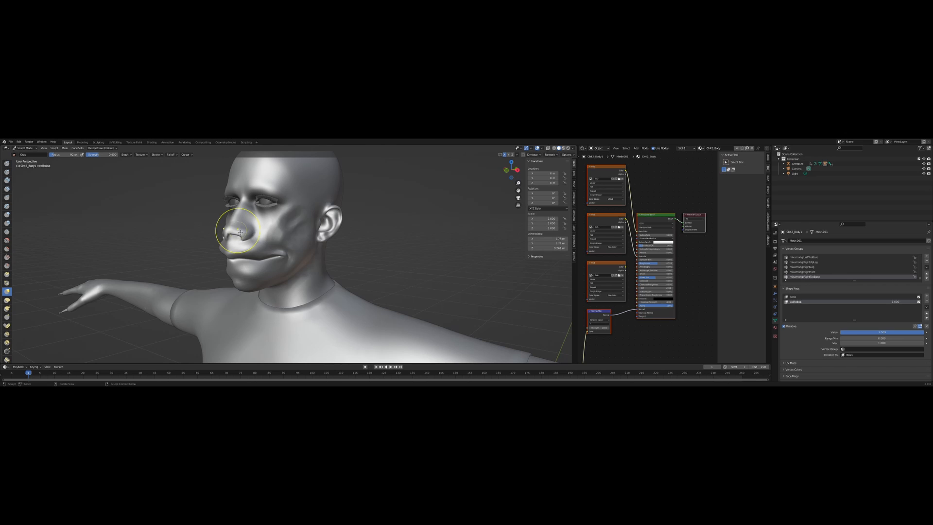
{"action": "middle_click_drag", "start_coordinate": [238, 243], "coordinate": [302, 238]}
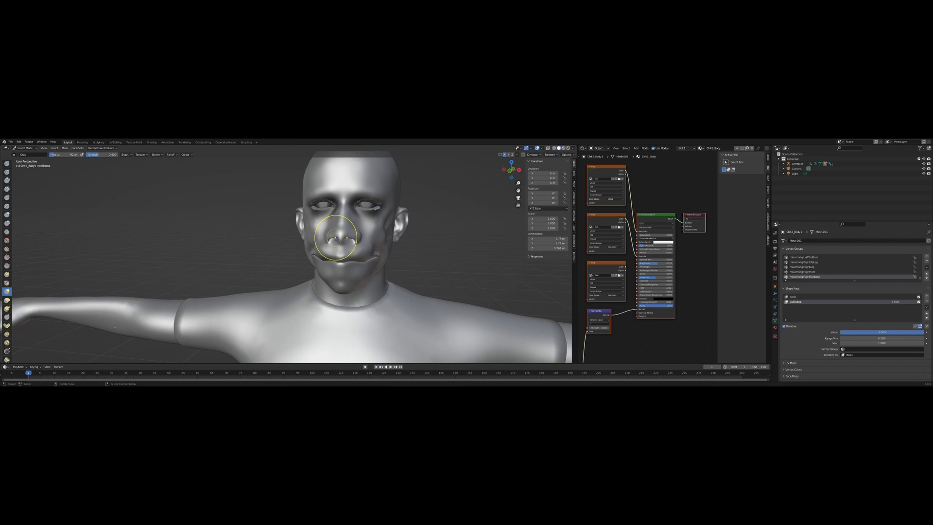
{"action": "left_click_drag", "start_coordinate": [329, 241], "coordinate": [334, 242]}
{"action": "left_click_drag", "start_coordinate": [337, 238], "coordinate": [325, 275]}
Pull the mouth corners, cheeks and brow into shape with the Grab brush
{"action": "middle_click_drag", "start_coordinate": [321, 276], "coordinate": [413, 287]}
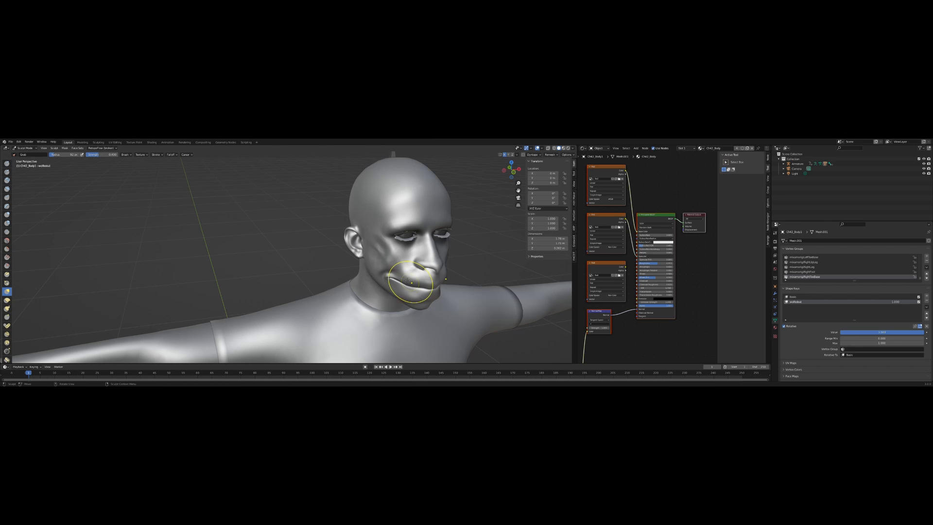
{"action": "left_click_drag", "start_coordinate": [400, 272], "coordinate": [387, 275]}
{"action": "middle_click_drag", "start_coordinate": [387, 275], "coordinate": [408, 263]}
{"action": "left_click_drag", "start_coordinate": [412, 252], "coordinate": [401, 222]}
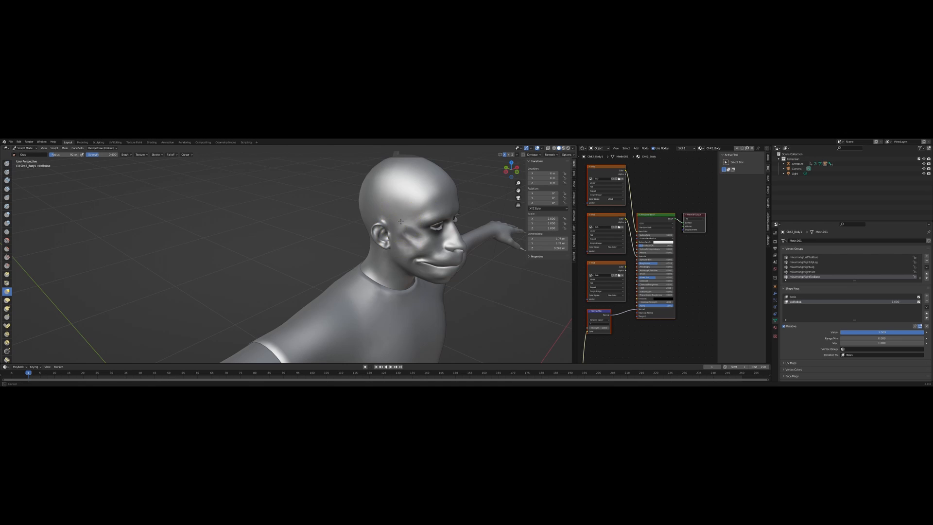
{"action": "middle_click_drag", "start_coordinate": [401, 231], "coordinate": [423, 239]}
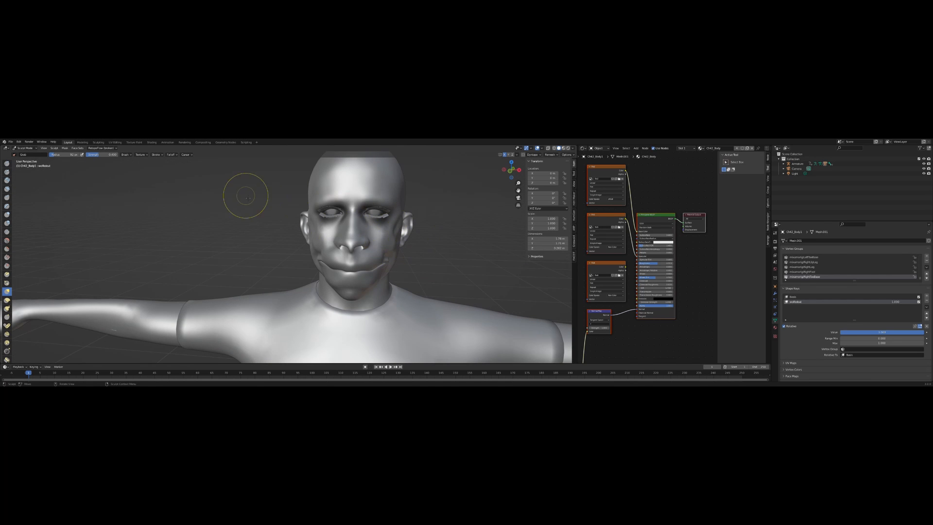
Clear the sculpt mask and pull the nose, mouth and jaw into a muzzle shape with the Grab brush
{"action": "left_click", "coordinate": [65, 148]}
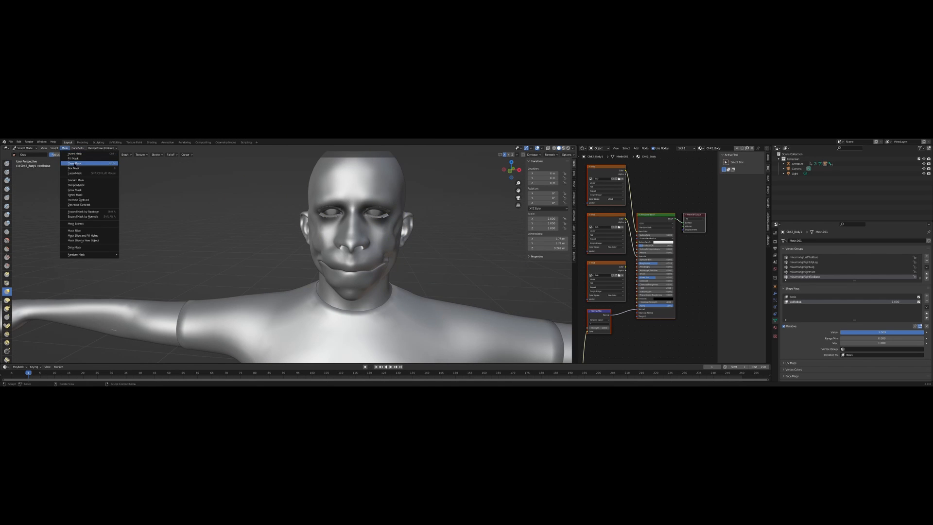
{"action": "left_click", "coordinate": [75, 164]}
{"action": "scroll", "coordinate": [266, 208], "scroll_direction": "down", "scroll_amount": 2}
{"action": "middle_click_drag", "start_coordinate": [267, 209], "coordinate": [311, 209]}
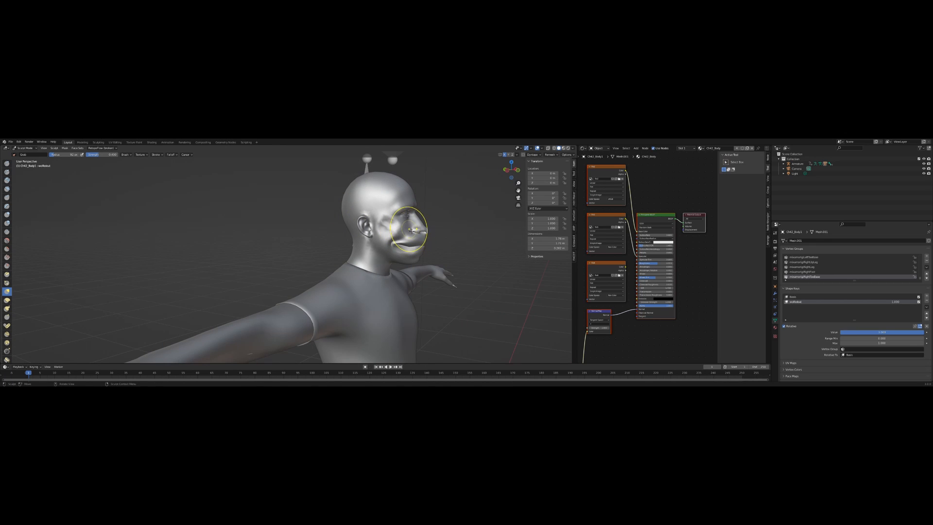
{"action": "left_click_drag", "start_coordinate": [417, 229], "coordinate": [424, 234]}
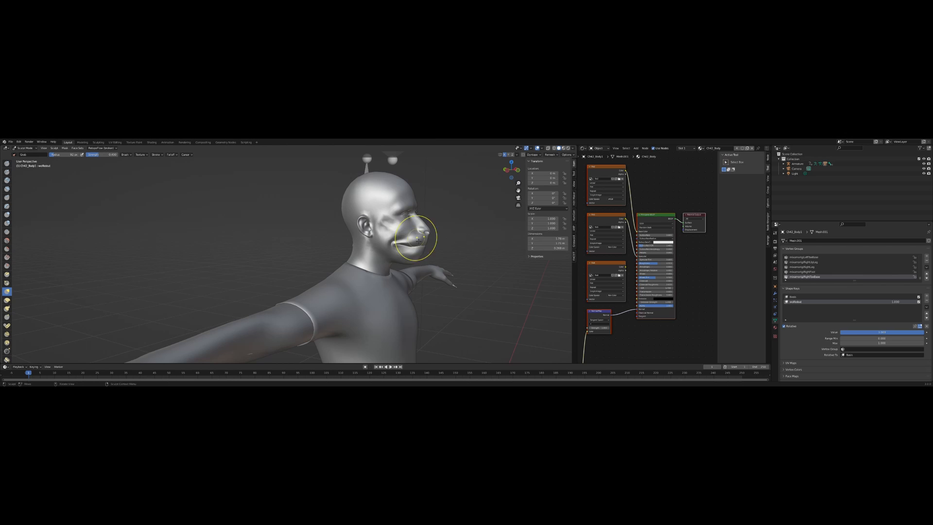
{"action": "middle_click_drag", "start_coordinate": [419, 241], "coordinate": [410, 250]}
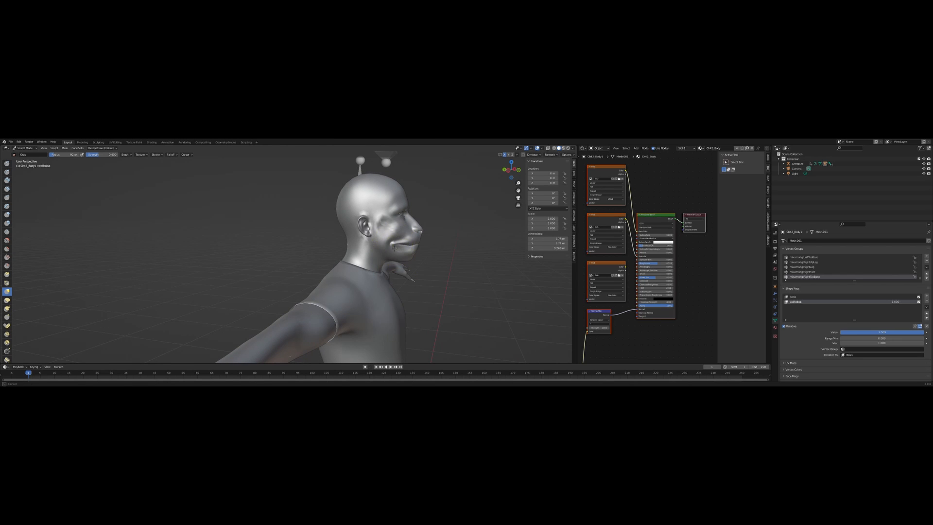
{"action": "left_click_drag", "start_coordinate": [396, 244], "coordinate": [380, 238]}
{"action": "middle_click_drag", "start_coordinate": [411, 263], "coordinate": [385, 260]}
{"action": "left_click_drag", "start_coordinate": [387, 261], "coordinate": [409, 258]}
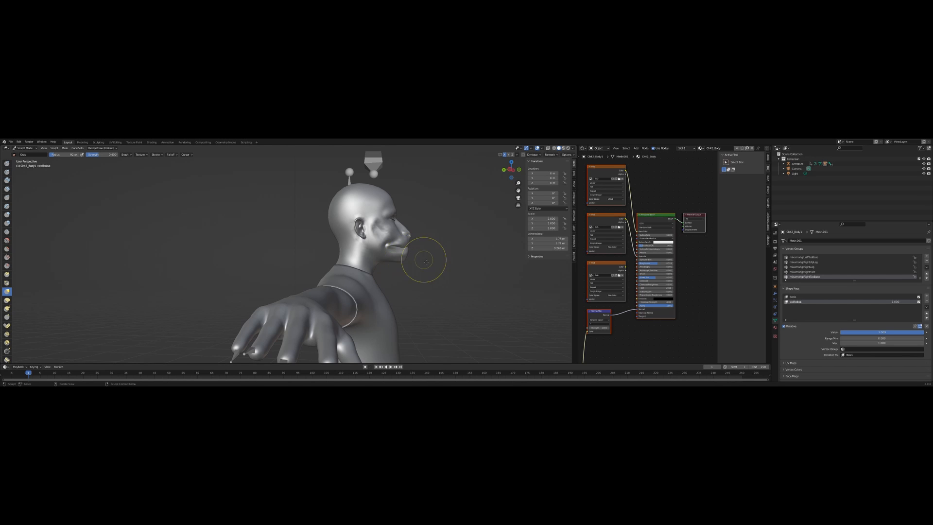
Thicken the back of the neck with the Draw brush
{"action": "mouse_move", "coordinate": [425, 261]}
{"action": "middle_mouse_down"}
{"action": "mouse_move", "coordinate": [395, 255]}
{"action": "mouse_move", "coordinate": [424, 269]}
{"action": "mouse_move", "coordinate": [404, 277]}
{"action": "mouse_move", "coordinate": [418, 277]}
{"action": "middle_mouse_up"}
{"action": "middle_click_drag", "start_coordinate": [331, 250], "coordinate": [307, 245]}
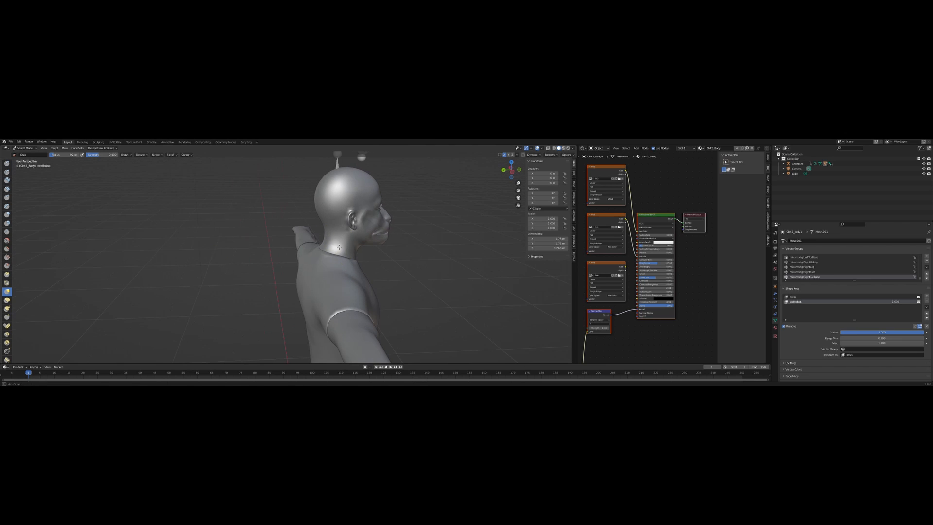
{"action": "left_click", "coordinate": [7, 207]}
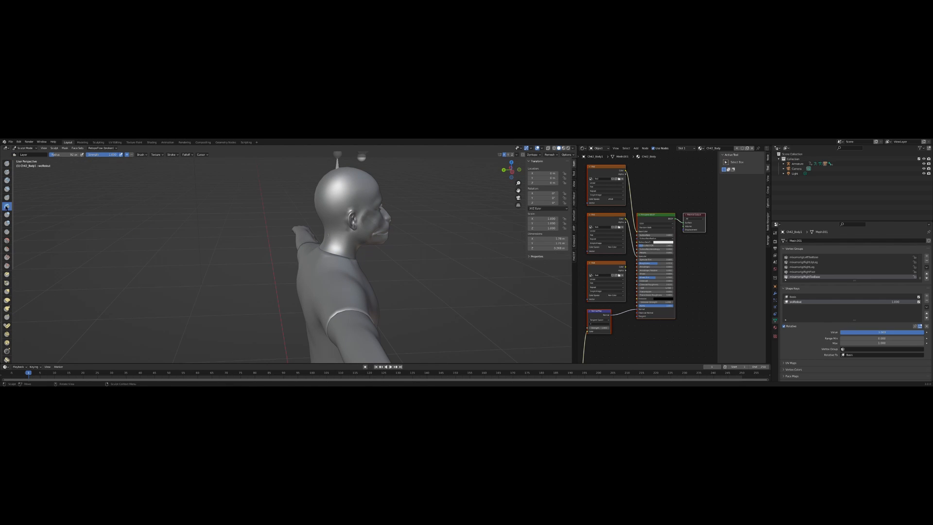
{"action": "left_click", "coordinate": [7, 164]}
{"action": "middle_click_drag", "start_coordinate": [244, 234], "coordinate": [301, 224]}
{"action": "left_click_drag", "start_coordinate": [300, 228], "coordinate": [302, 229]}
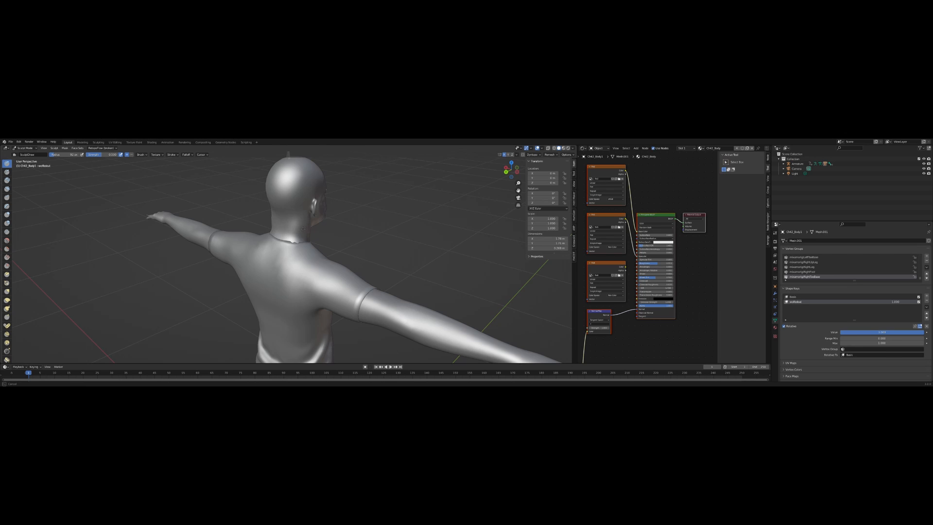
{"action": "mouse_move", "coordinate": [308, 243]}
{"action": "middle_mouse_down"}
{"action": "mouse_move", "coordinate": [287, 241]}
{"action": "mouse_move", "coordinate": [335, 241]}
{"action": "mouse_move", "coordinate": [319, 237]}
{"action": "middle_mouse_up"}
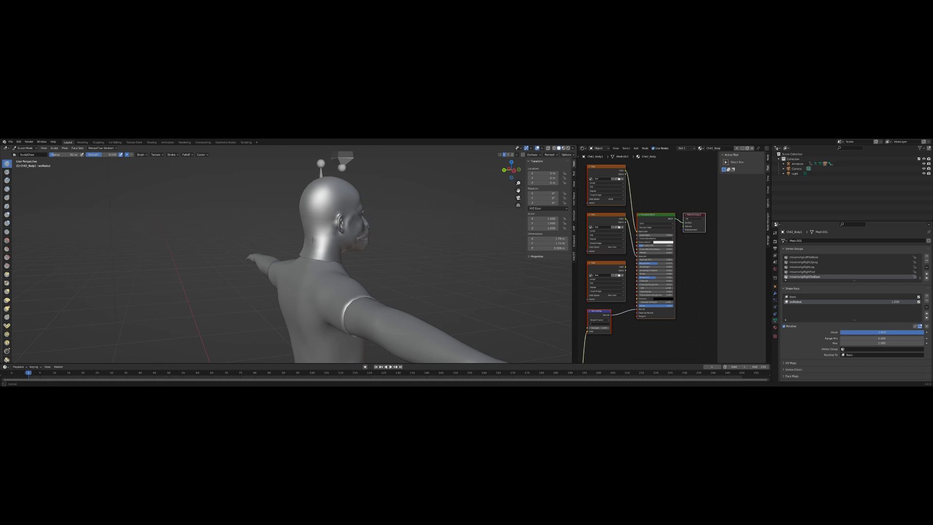
Build up the back and crown of the head with the Draw brush
{"action": "middle_click_drag", "start_coordinate": [322, 245], "coordinate": [141, 168]}
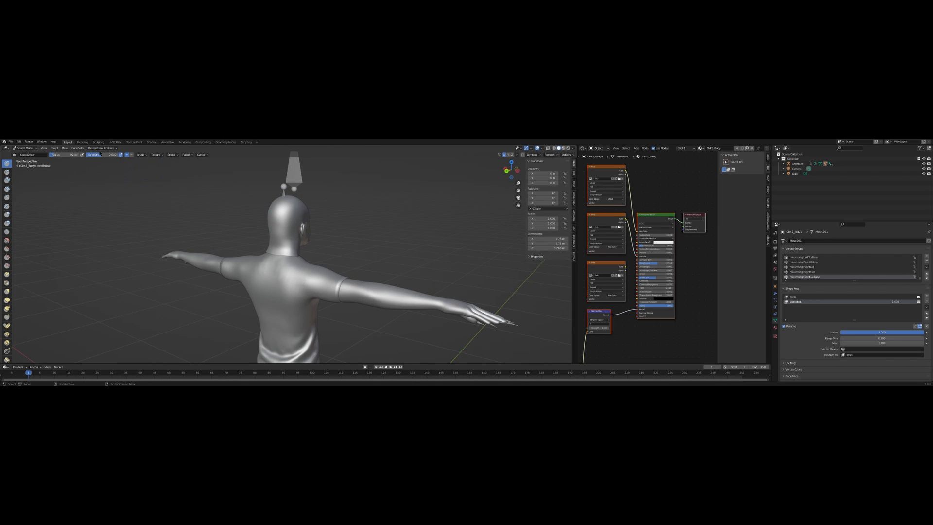
{"action": "left_click_drag", "start_coordinate": [285, 207], "coordinate": [294, 204]}
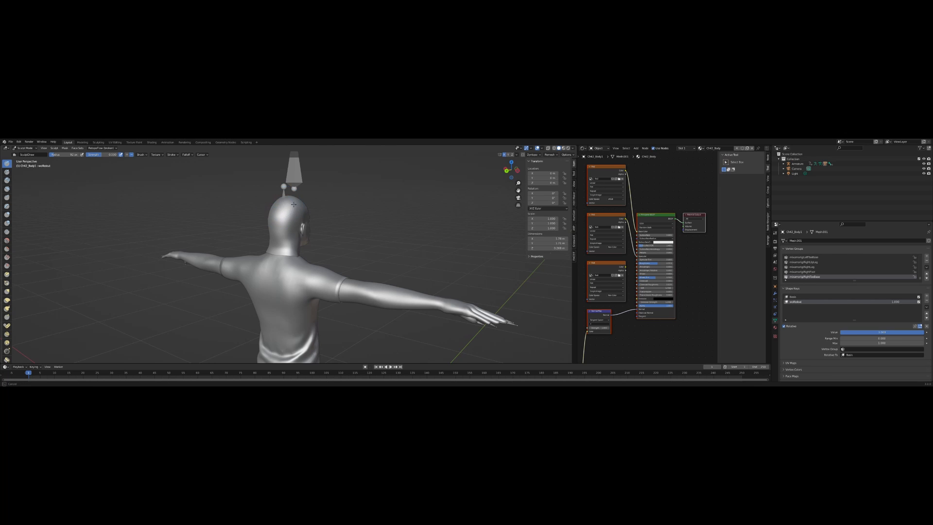
{"action": "middle_click_drag", "start_coordinate": [303, 211], "coordinate": [284, 214]}
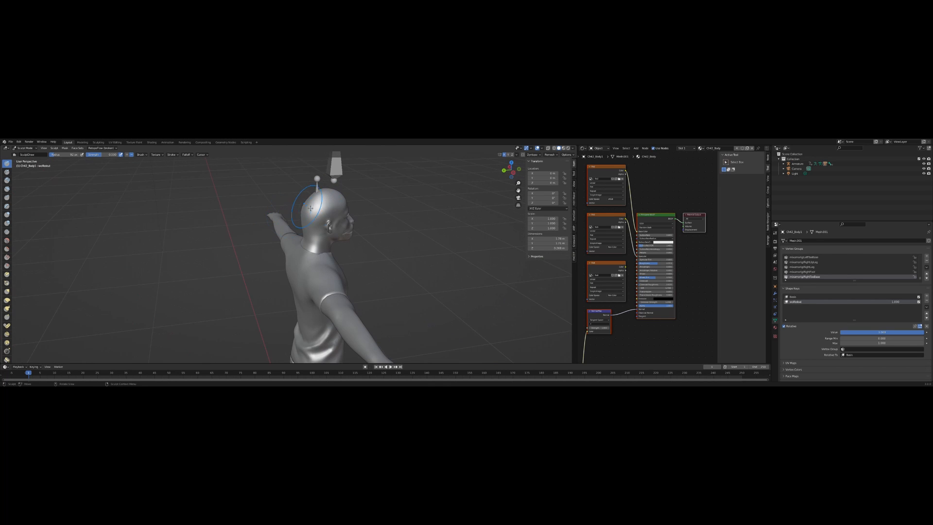
{"action": "left_click_drag", "start_coordinate": [315, 204], "coordinate": [338, 196]}
{"action": "middle_click_drag", "start_coordinate": [344, 200], "coordinate": [295, 229]}
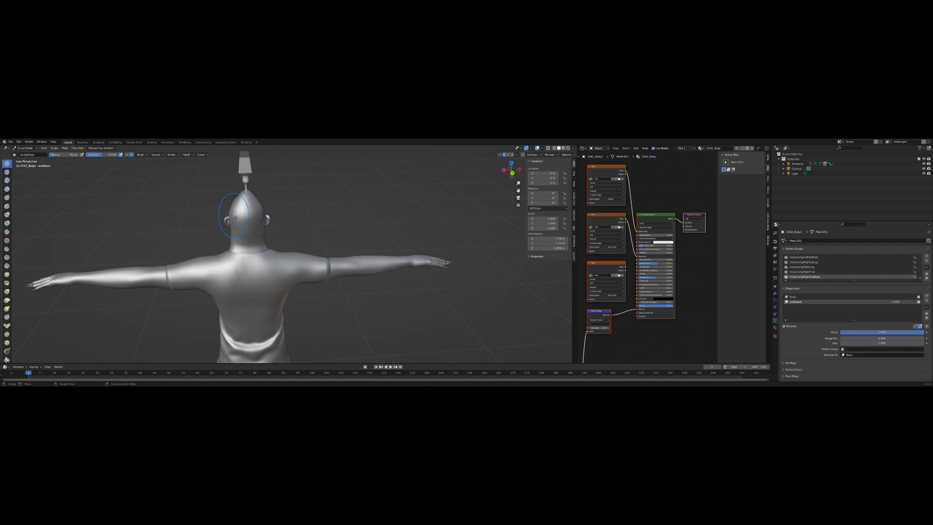
{"action": "mouse_move", "coordinate": [236, 217]}
{"action": "middle_mouse_down"}
{"action": "mouse_move", "coordinate": [245, 227]}
{"action": "mouse_move", "coordinate": [284, 222]}
{"action": "mouse_move", "coordinate": [183, 246]}
{"action": "middle_mouse_up"}
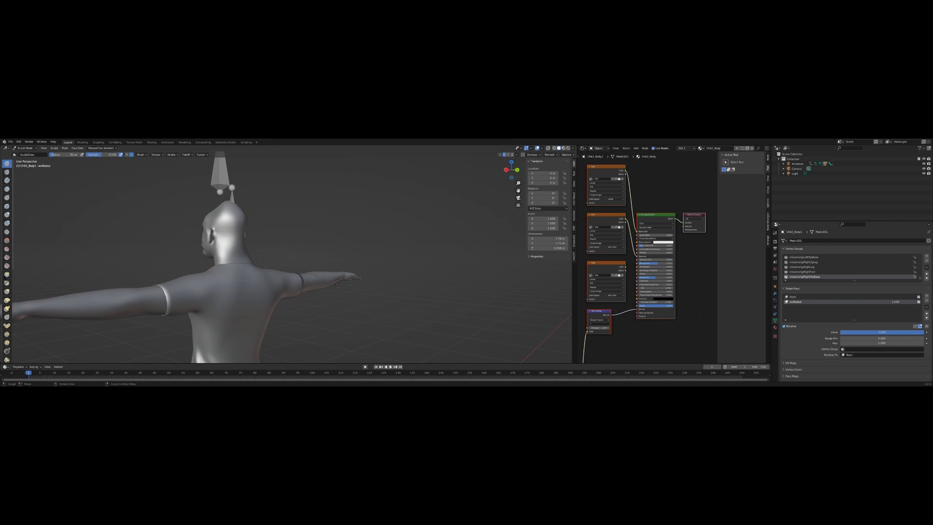
Reshape the crown, forehead and back of the head with the Elastic Deform brush
{"action": "left_click", "coordinate": [7, 300]}
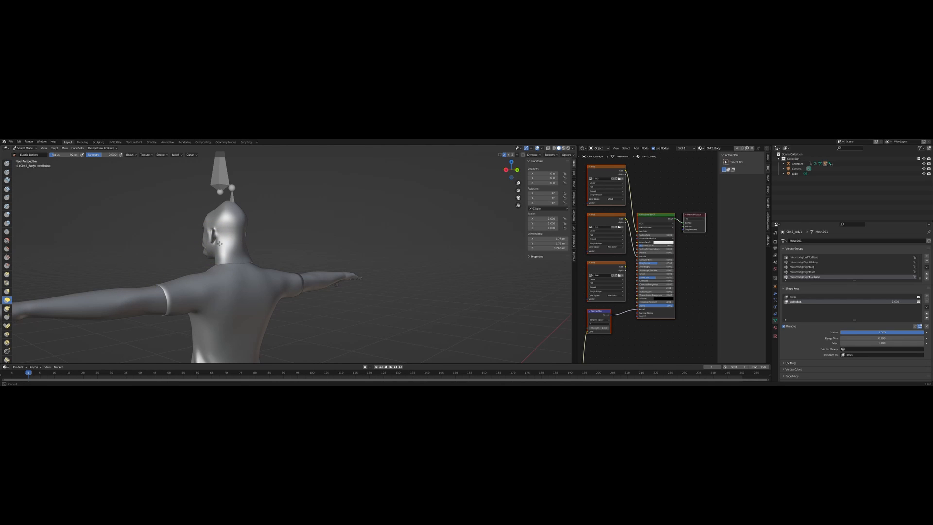
{"action": "mouse_move", "coordinate": [212, 241]}
{"action": "middle_mouse_down"}
{"action": "mouse_move", "coordinate": [304, 258]}
{"action": "mouse_move", "coordinate": [316, 245]}
{"action": "middle_mouse_up"}
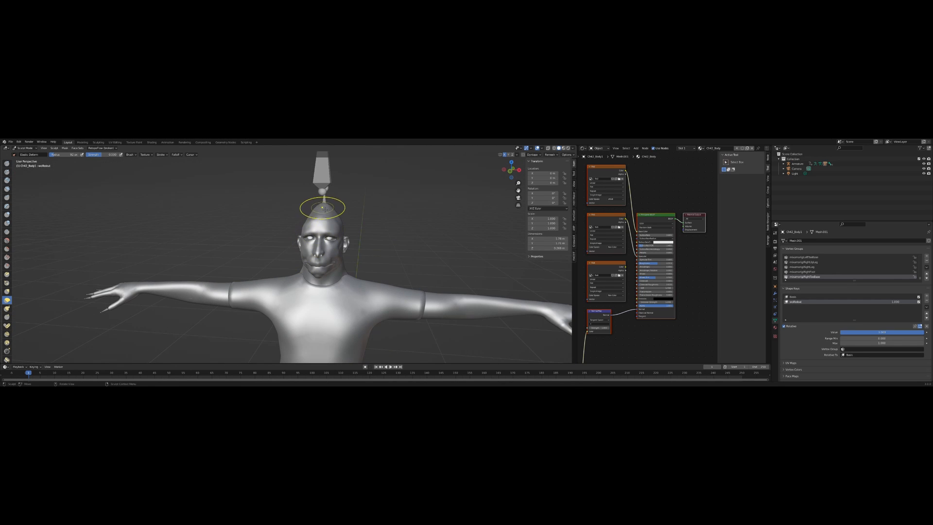
{"action": "mouse_move", "coordinate": [327, 206]}
{"action": "left_mouse_down"}
{"action": "mouse_move", "coordinate": [328, 224]}
{"action": "mouse_move", "coordinate": [332, 212]}
{"action": "left_mouse_up"}
{"action": "middle_click_drag", "start_coordinate": [364, 208], "coordinate": [327, 217]}
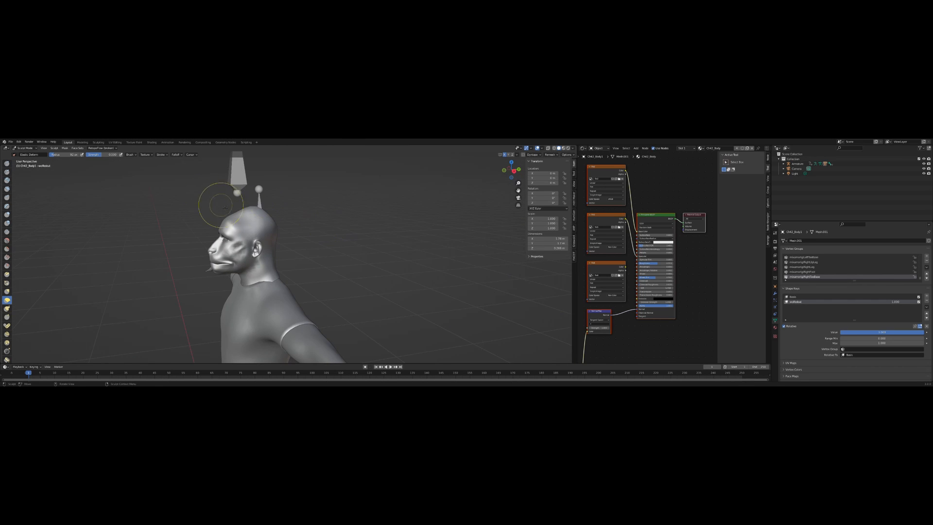
{"action": "left_click_drag", "start_coordinate": [256, 209], "coordinate": [250, 214]}
{"action": "mouse_move", "coordinate": [277, 199]}
{"action": "middle_mouse_down"}
{"action": "mouse_move", "coordinate": [251, 200]}
{"action": "mouse_move", "coordinate": [255, 208]}
{"action": "middle_mouse_up"}
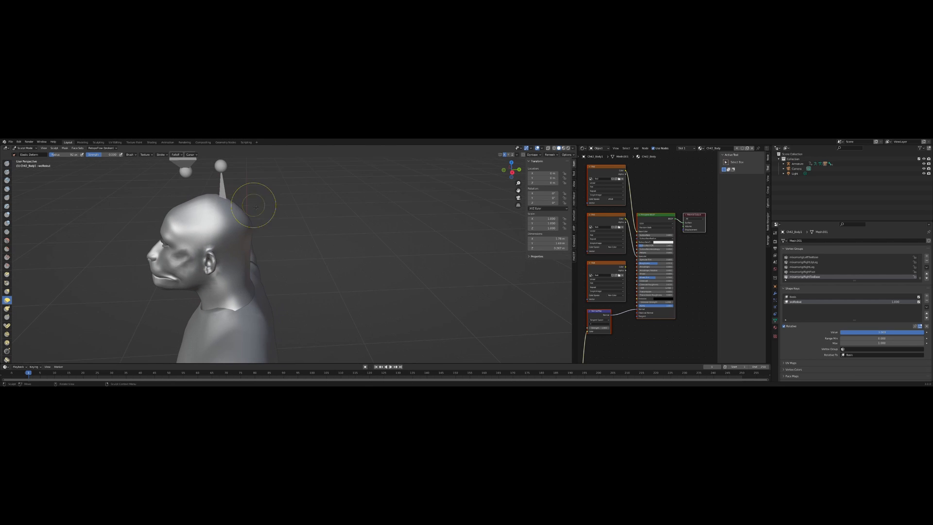
{"action": "mouse_move", "coordinate": [255, 208]}
{"action": "left_mouse_down"}
{"action": "mouse_move", "coordinate": [211, 225]}
{"action": "mouse_move", "coordinate": [238, 227]}
{"action": "left_mouse_up"}
{"action": "mouse_move", "coordinate": [238, 228]}
{"action": "middle_mouse_down"}
{"action": "mouse_move", "coordinate": [339, 220]}
{"action": "mouse_move", "coordinate": [320, 221]}
{"action": "mouse_move", "coordinate": [407, 231]}
{"action": "mouse_move", "coordinate": [370, 240]}
{"action": "middle_mouse_up"}
{"action": "scroll", "coordinate": [278, 220], "scroll_direction": "down", "scroll_amount": 2}
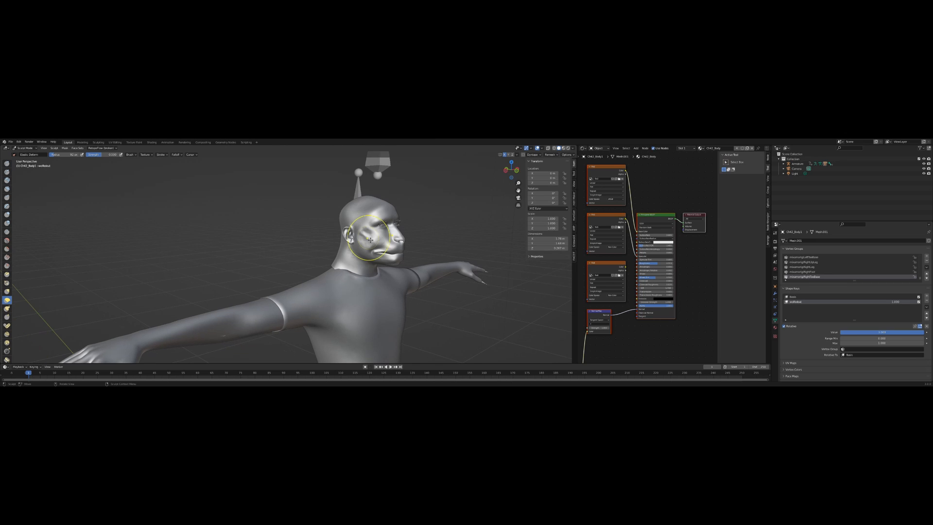
Mask the ear and the area around it with the Mask brush
{"action": "scroll", "coordinate": [7, 337], "scroll_direction": "down", "scroll_amount": 2}
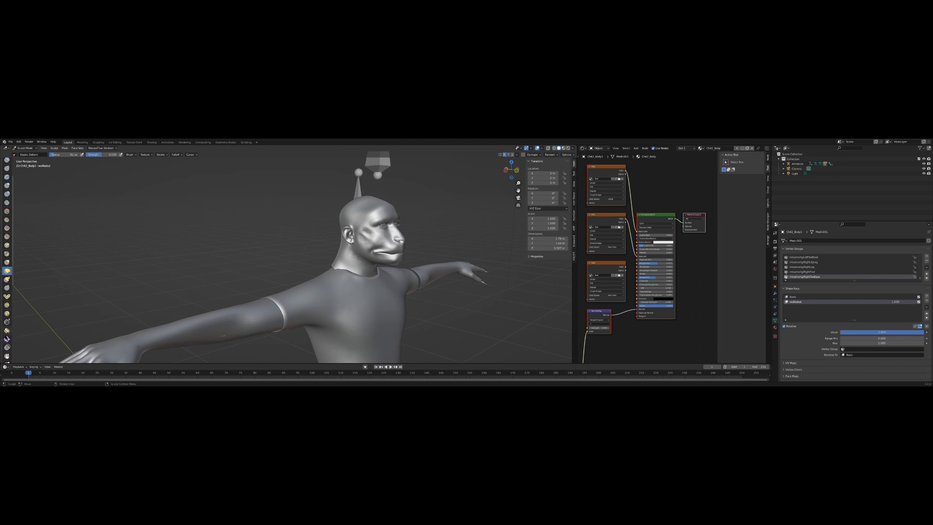
{"action": "scroll", "coordinate": [7, 339], "scroll_direction": "down", "scroll_amount": 2}
{"action": "left_click", "coordinate": [7, 346]}
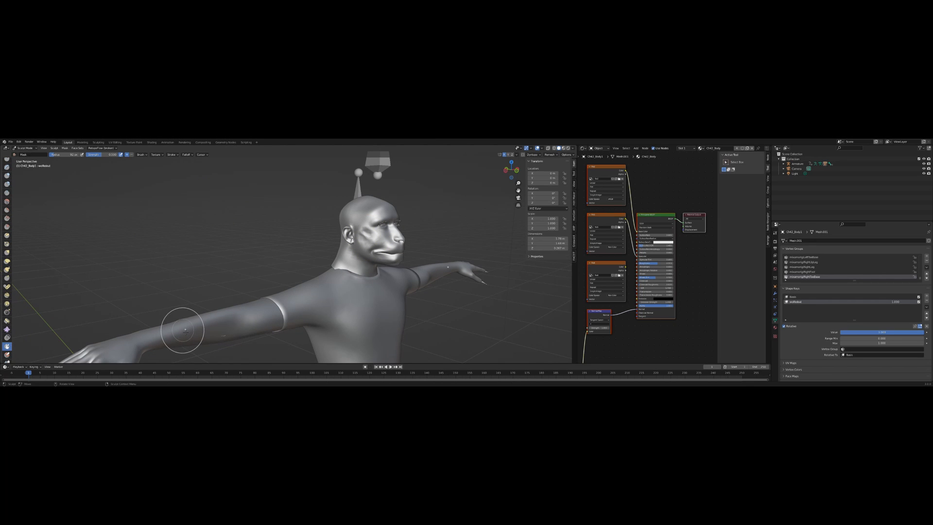
{"action": "middle_click_drag", "start_coordinate": [359, 245], "coordinate": [344, 228]}
{"action": "scroll", "coordinate": [351, 240], "scroll_direction": "up", "scroll_amount": 4}
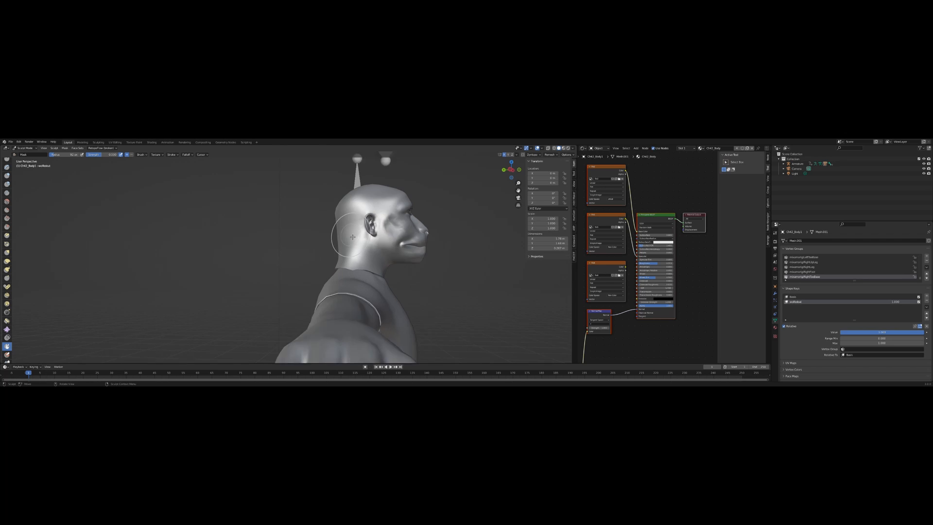
{"action": "mouse_move", "coordinate": [388, 214]}
{"action": "left_mouse_down"}
{"action": "mouse_move", "coordinate": [384, 229]}
{"action": "mouse_move", "coordinate": [396, 209]}
{"action": "mouse_move", "coordinate": [392, 232]}
{"action": "left_mouse_up"}
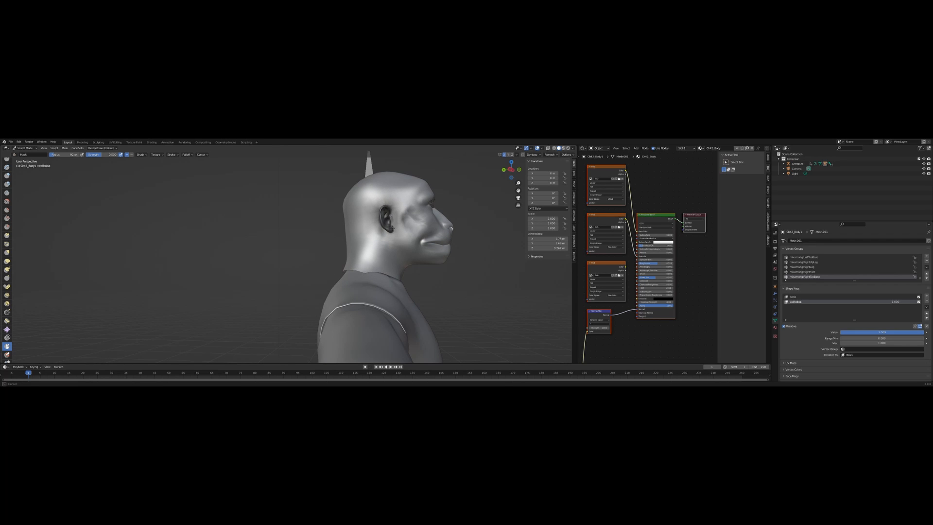
{"action": "middle_click_drag", "start_coordinate": [392, 226], "coordinate": [386, 214]}
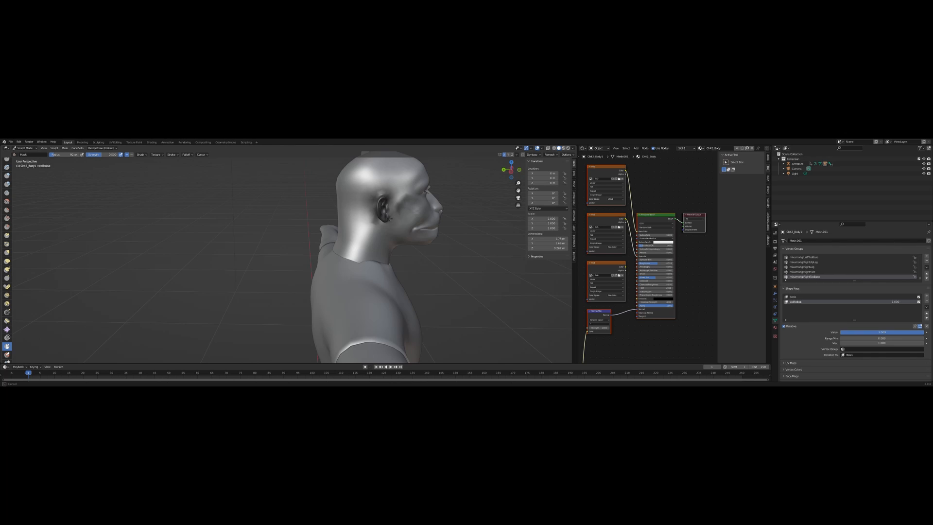
{"action": "scroll", "coordinate": [389, 205], "scroll_direction": "down", "scroll_amount": 2}
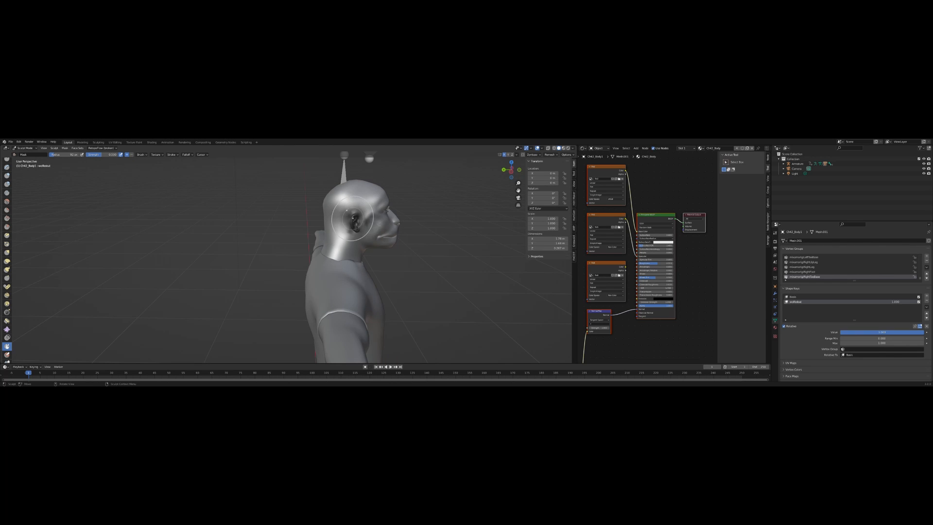
{"action": "left_click", "coordinate": [360, 232]}
{"action": "key", "text": "shift+a"}
Check the character in Material Preview shading and return the viewport to Solid shading
{"action": "left_click", "coordinate": [564, 148]}
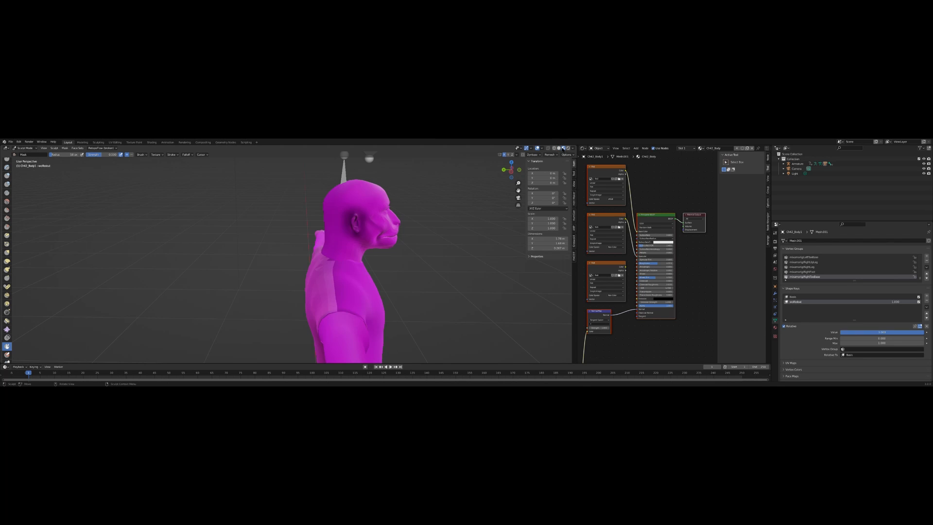
{"action": "left_click", "coordinate": [559, 147]}
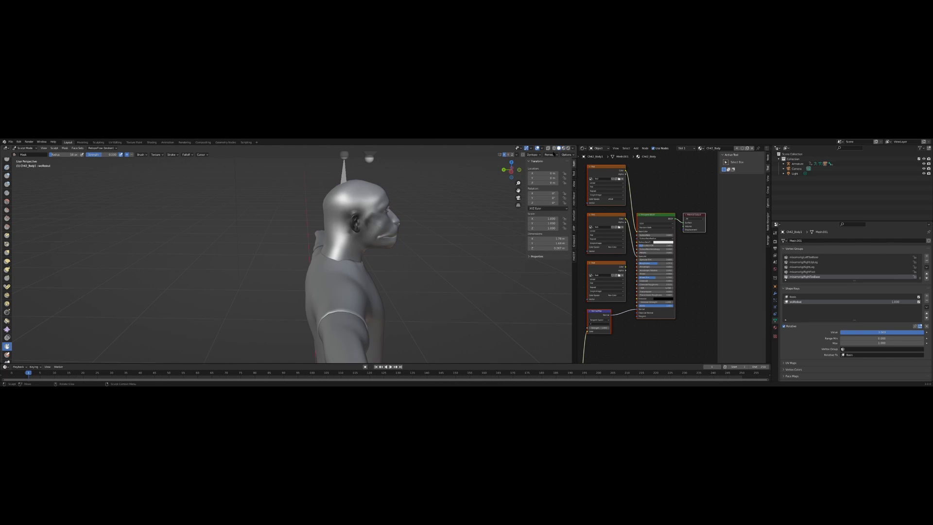
Extend the mask over the ear, checking the head's topology in Wireframe shading and returning the viewport to Solid shading
{"action": "key", "text": "shift+a"}
{"action": "left_click_drag", "start_coordinate": [362, 225], "coordinate": [364, 222]}
{"action": "left_click", "coordinate": [554, 148]}
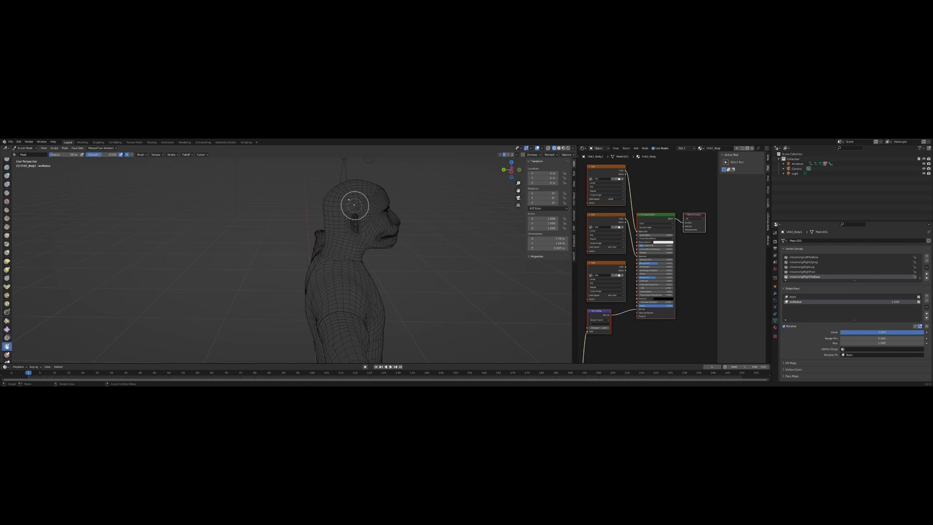
{"action": "left_click_drag", "start_coordinate": [364, 229], "coordinate": [371, 212]}
{"action": "left_click", "coordinate": [559, 148]}
{"action": "mouse_move", "coordinate": [374, 207]}
{"action": "middle_mouse_down"}
{"action": "mouse_move", "coordinate": [367, 232]}
{"action": "mouse_move", "coordinate": [354, 237]}
{"action": "middle_mouse_up"}
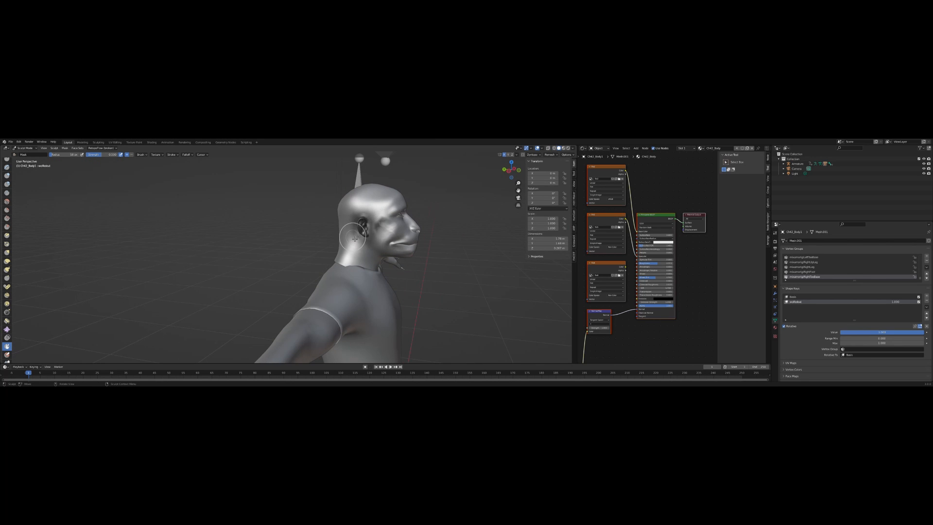
Invert the mask to leave only the ears editable and reshape them with the Elastic Deform brush
{"action": "left_click", "coordinate": [65, 148]}
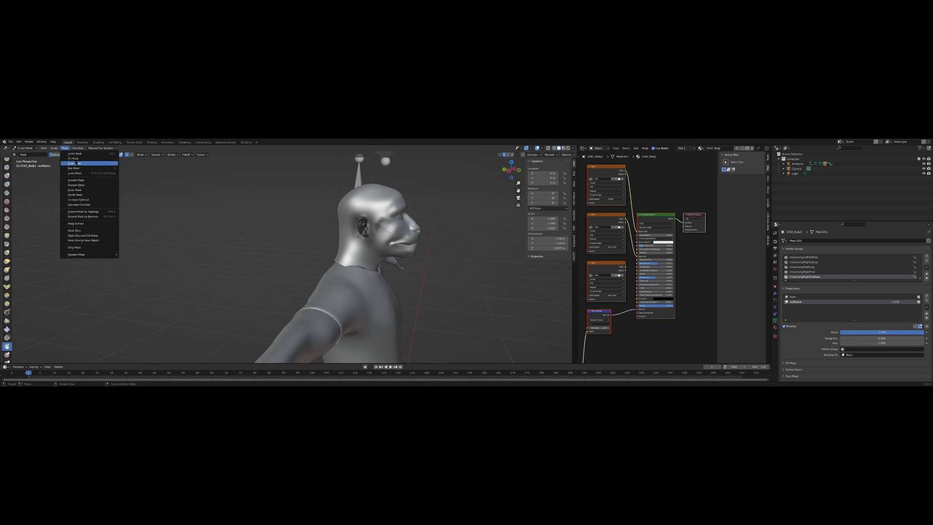
{"action": "left_click", "coordinate": [77, 154]}
{"action": "mouse_move", "coordinate": [322, 245]}
{"action": "middle_mouse_down"}
{"action": "mouse_move", "coordinate": [336, 243]}
{"action": "mouse_move", "coordinate": [323, 242]}
{"action": "middle_mouse_up"}
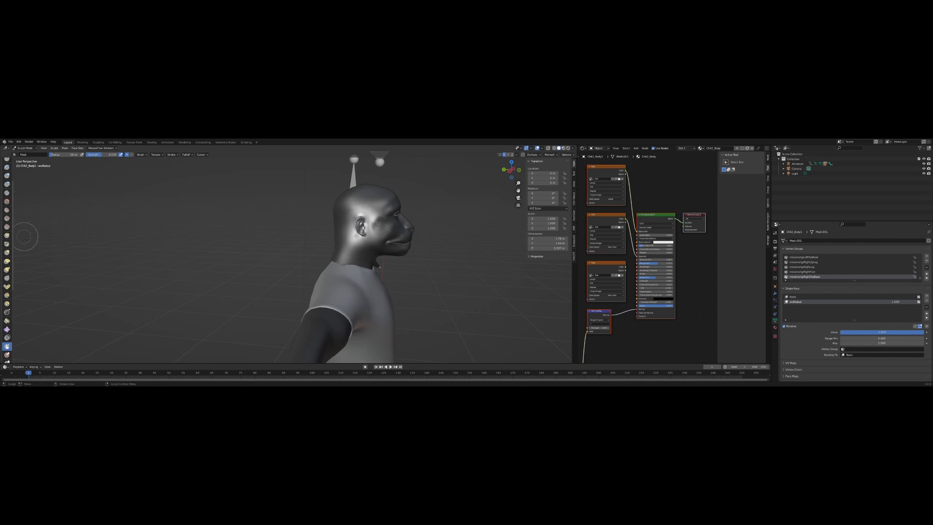
{"action": "left_click", "coordinate": [7, 261]}
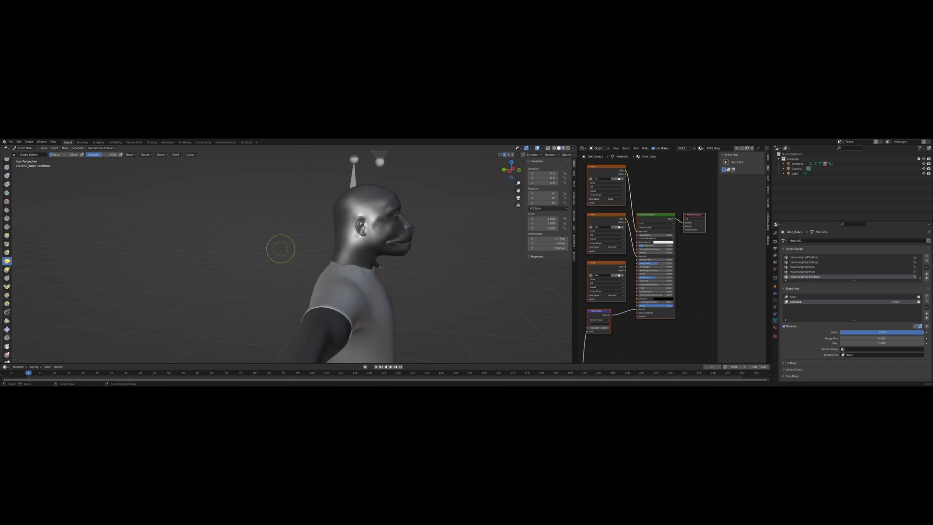
{"action": "mouse_move", "coordinate": [378, 242]}
{"action": "middle_mouse_down"}
{"action": "mouse_move", "coordinate": [385, 240]}
{"action": "mouse_move", "coordinate": [371, 236]}
{"action": "middle_mouse_up"}
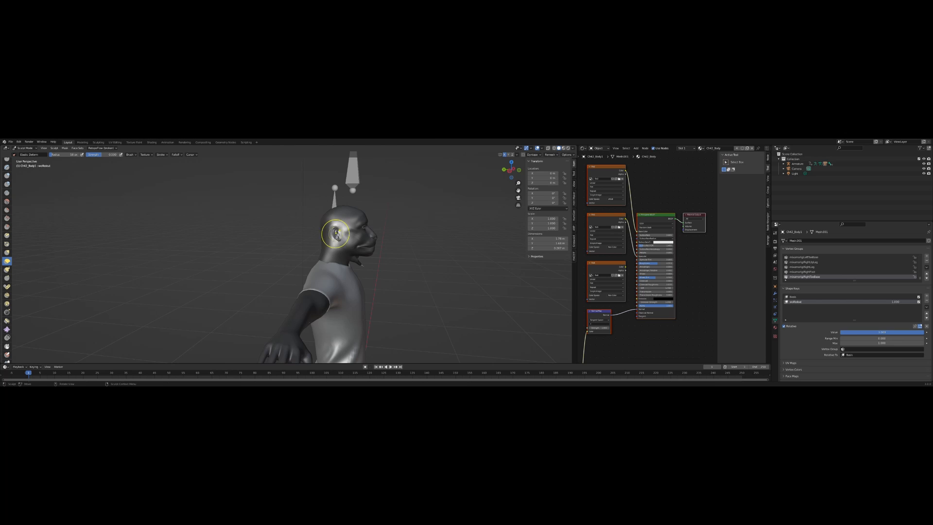
{"action": "middle_click_drag", "start_coordinate": [347, 244], "coordinate": [337, 237]}
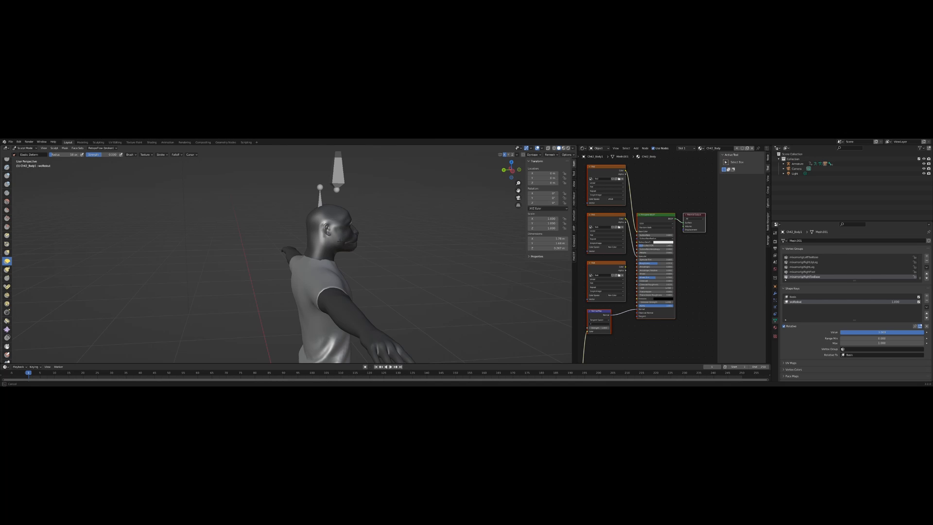
{"action": "left_click_drag", "start_coordinate": [341, 241], "coordinate": [357, 236]}
{"action": "mouse_move", "coordinate": [357, 237]}
{"action": "middle_mouse_down"}
{"action": "mouse_move", "coordinate": [329, 233]}
{"action": "mouse_move", "coordinate": [338, 235]}
{"action": "mouse_move", "coordinate": [341, 221]}
{"action": "middle_mouse_up"}
{"action": "scroll", "coordinate": [348, 232], "scroll_direction": "up", "scroll_amount": 2}
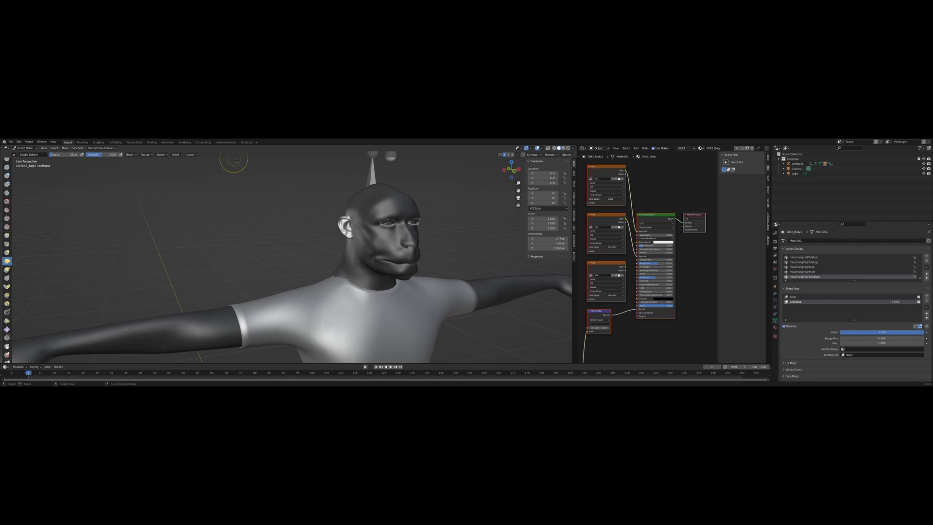
Clear the mask and pull the upper ears up and outward into points with the Snake Hook brush
{"action": "left_click", "coordinate": [64, 149]}
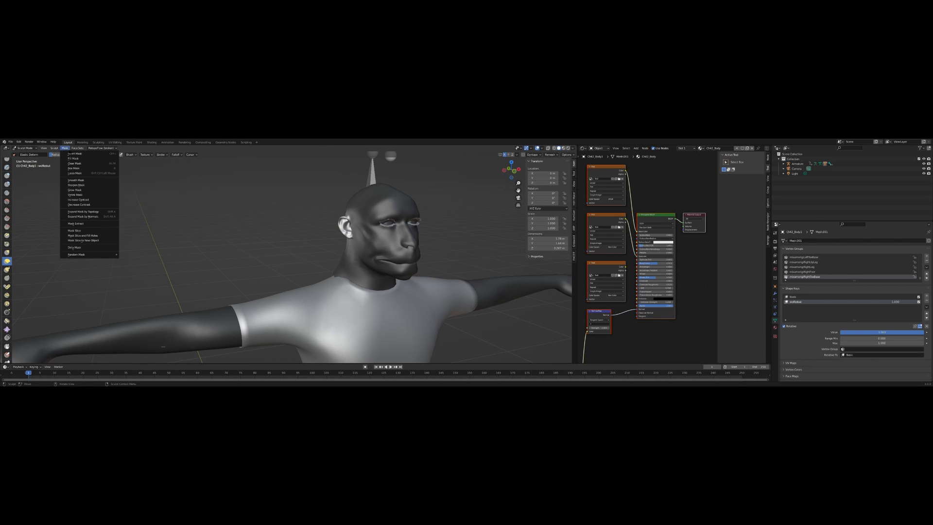
{"action": "left_click", "coordinate": [65, 161]}
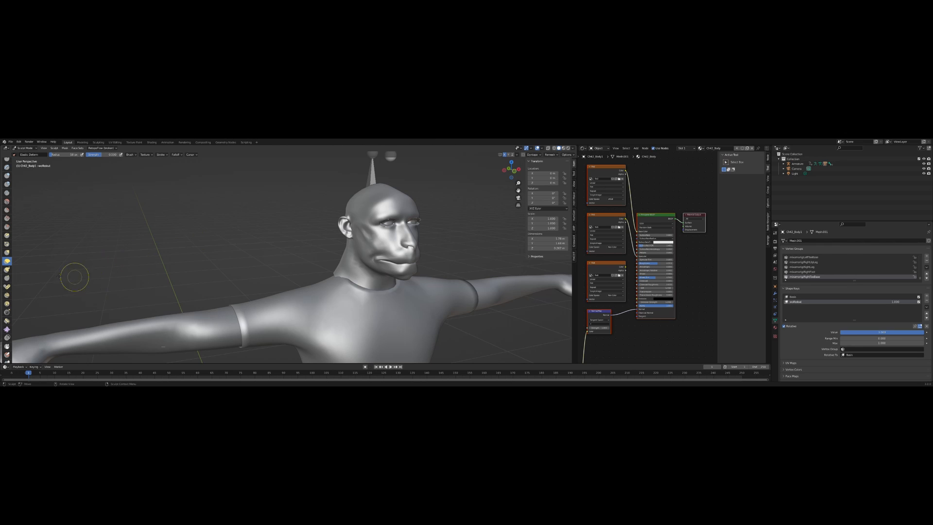
{"action": "left_click", "coordinate": [7, 270]}
{"action": "mouse_move", "coordinate": [343, 219]}
{"action": "middle_mouse_down"}
{"action": "mouse_move", "coordinate": [312, 219]}
{"action": "mouse_move", "coordinate": [323, 217]}
{"action": "middle_mouse_up"}
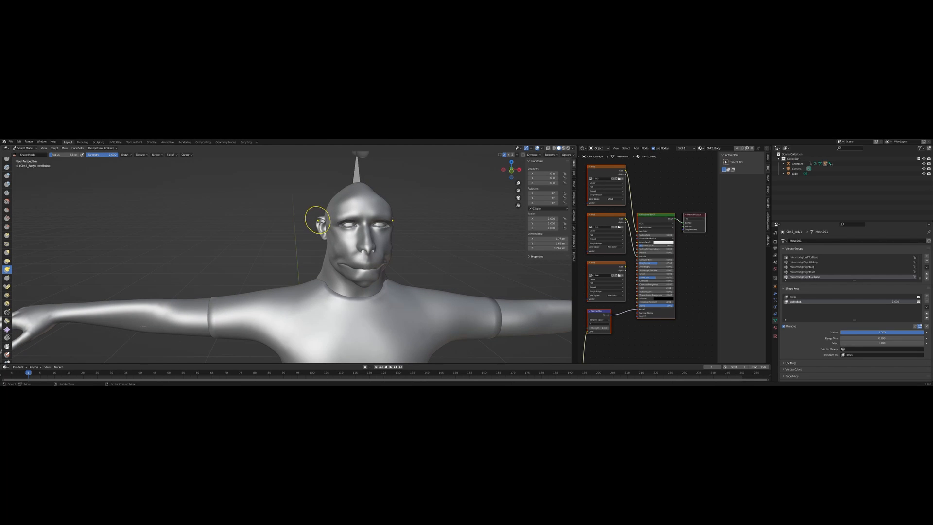
{"action": "scroll", "coordinate": [321, 217], "scroll_direction": "up", "scroll_amount": 3}
{"action": "left_click_drag", "start_coordinate": [336, 200], "coordinate": [338, 202]}
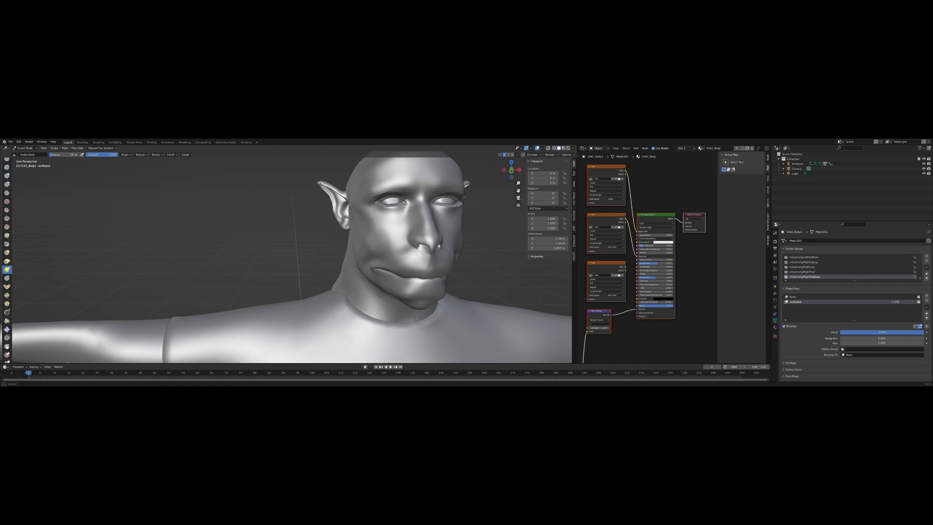
{"action": "left_click_drag", "start_coordinate": [312, 173], "coordinate": [313, 174]}
{"action": "middle_click_drag", "start_coordinate": [314, 173], "coordinate": [375, 200]}
Lengthen and refine the pointed ear tips from several angles with the Snake Hook brush
{"action": "mouse_move", "coordinate": [375, 200]}
{"action": "left_mouse_down"}
{"action": "mouse_move", "coordinate": [367, 186]}
{"action": "mouse_move", "coordinate": [395, 219]}
{"action": "mouse_move", "coordinate": [378, 180]}
{"action": "left_mouse_up"}
{"action": "mouse_move", "coordinate": [376, 184]}
{"action": "middle_mouse_down"}
{"action": "mouse_move", "coordinate": [358, 219]}
{"action": "mouse_move", "coordinate": [320, 222]}
{"action": "mouse_move", "coordinate": [311, 255]}
{"action": "mouse_move", "coordinate": [284, 270]}
{"action": "middle_mouse_up"}
{"action": "scroll", "coordinate": [316, 219], "scroll_direction": "down", "scroll_amount": 3}
{"action": "left_click_drag", "start_coordinate": [305, 276], "coordinate": [304, 277]}
{"action": "left_click_drag", "start_coordinate": [302, 275], "coordinate": [294, 264]}
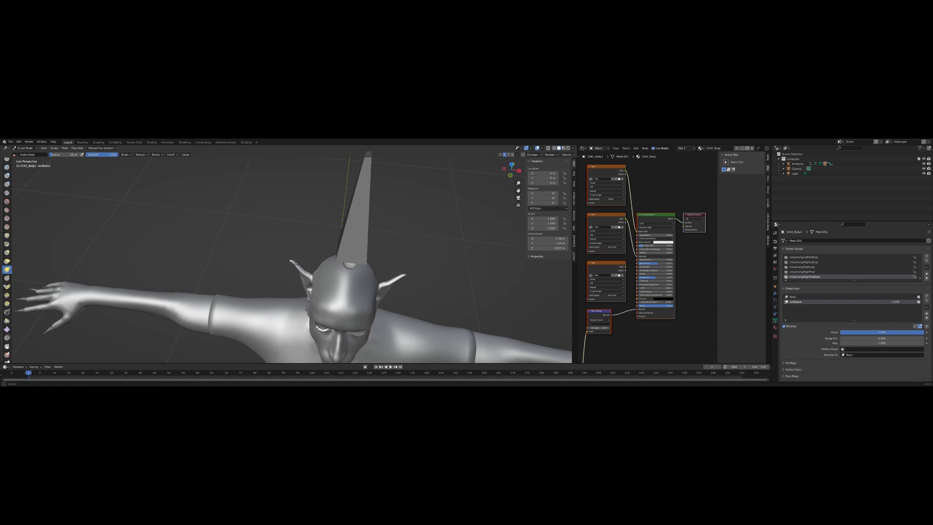
{"action": "left_click_drag", "start_coordinate": [295, 262], "coordinate": [295, 260]}
{"action": "middle_click_drag", "start_coordinate": [295, 260], "coordinate": [369, 258]}
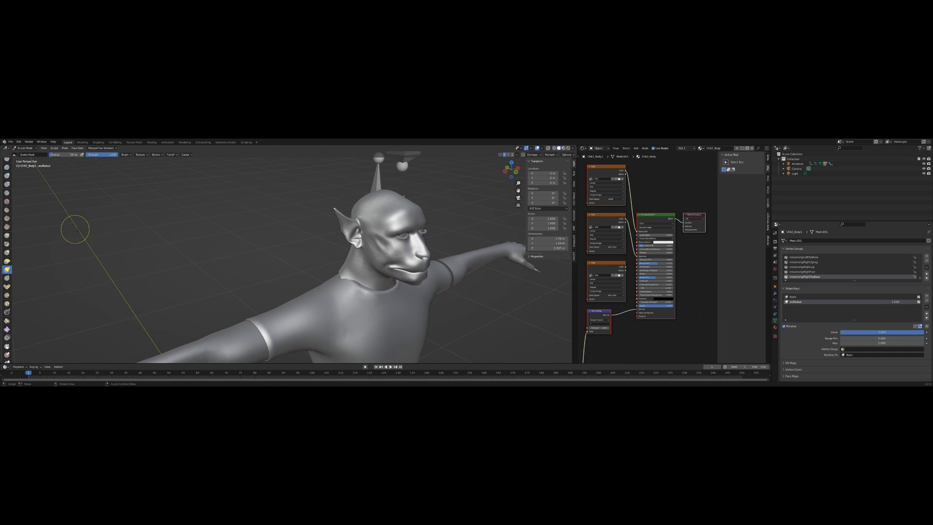
{"action": "middle_click_drag", "start_coordinate": [50, 202], "coordinate": [75, 198]}
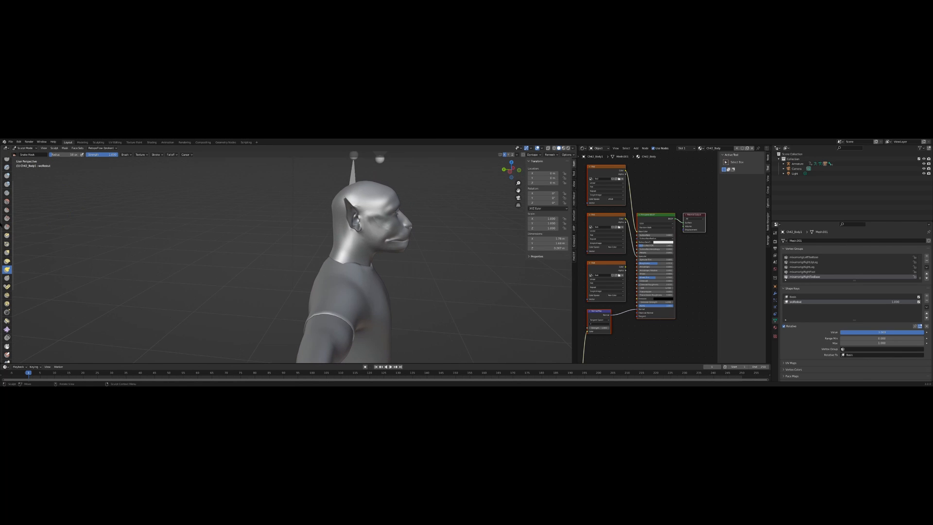
Reshape the back of the head and the neck with the Elastic Deform brush
{"action": "left_click", "coordinate": [7, 261]}
{"action": "middle_click_drag", "start_coordinate": [357, 221], "coordinate": [370, 216]}
{"action": "left_click_drag", "start_coordinate": [334, 210], "coordinate": [316, 216]}
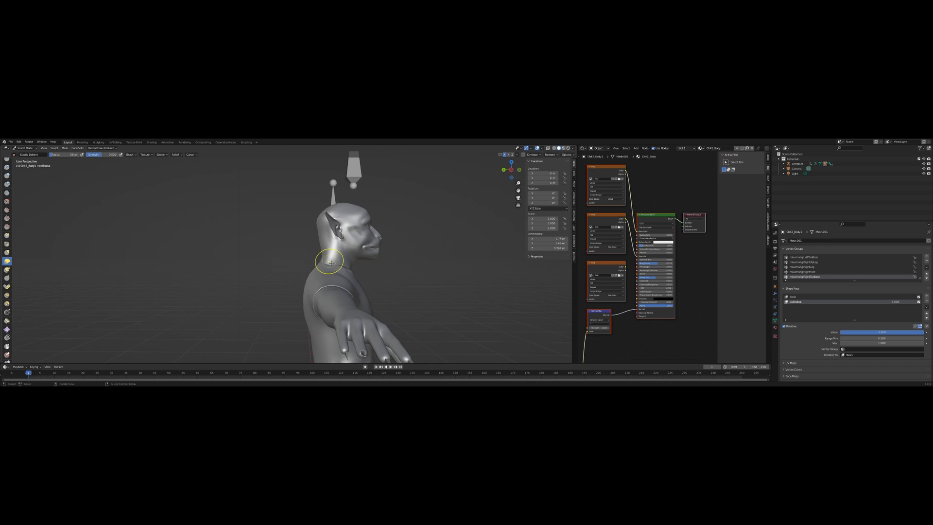
{"action": "middle_click_drag", "start_coordinate": [332, 263], "coordinate": [282, 246]}
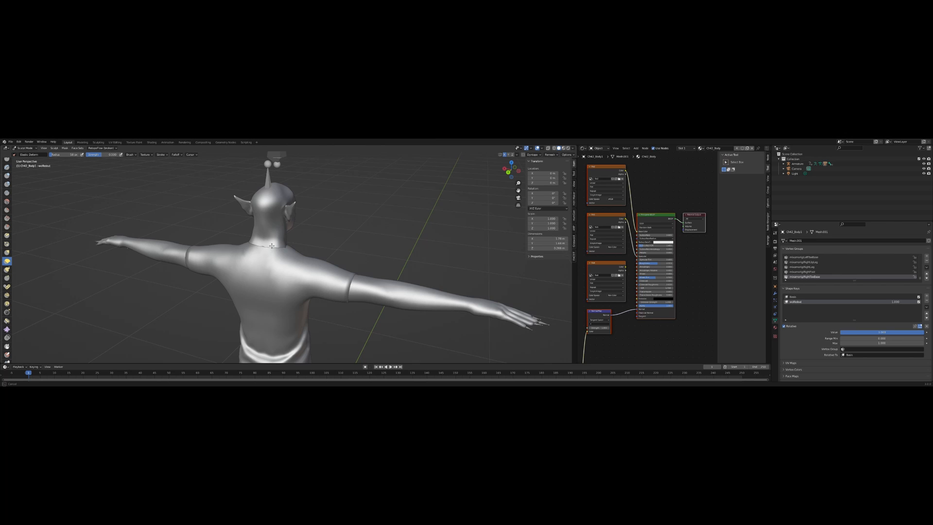
{"action": "middle_click_drag", "start_coordinate": [284, 245], "coordinate": [265, 243]}
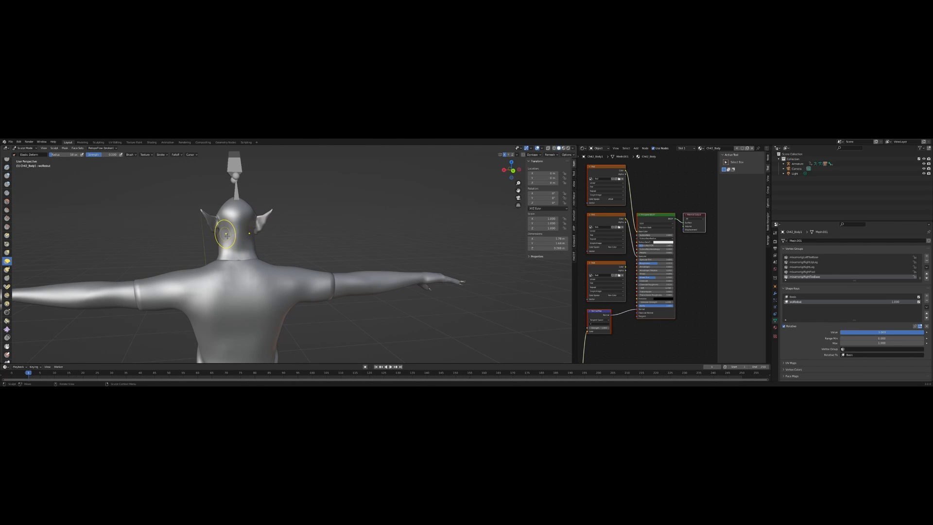
{"action": "mouse_move", "coordinate": [227, 236]}
{"action": "left_mouse_down"}
{"action": "mouse_move", "coordinate": [235, 200]}
{"action": "mouse_move", "coordinate": [233, 210]}
{"action": "left_mouse_up"}
Adjust the forehead and side of the skull with the Elastic Deform brush
{"action": "middle_click_drag", "start_coordinate": [232, 210], "coordinate": [280, 211]}
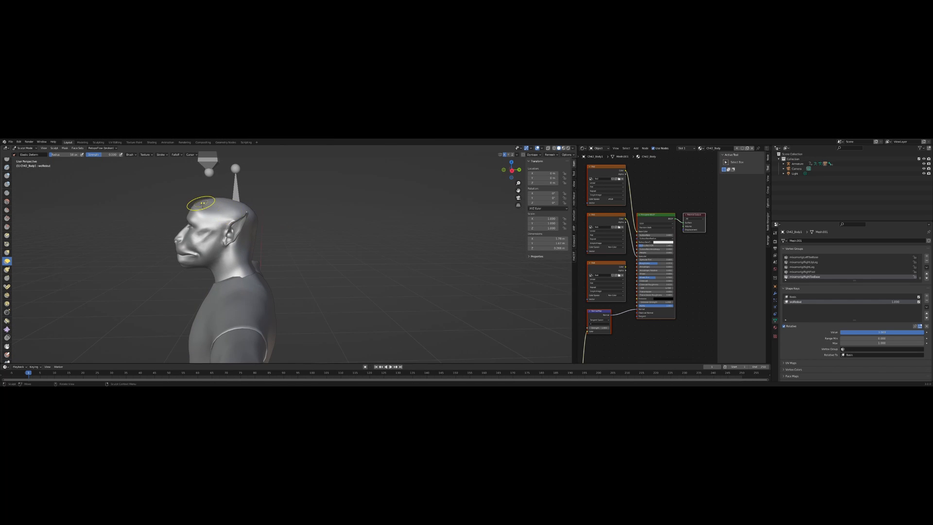
{"action": "middle_click_drag", "start_coordinate": [202, 204], "coordinate": [209, 209]}
{"action": "left_click_drag", "start_coordinate": [215, 210], "coordinate": [226, 215]}
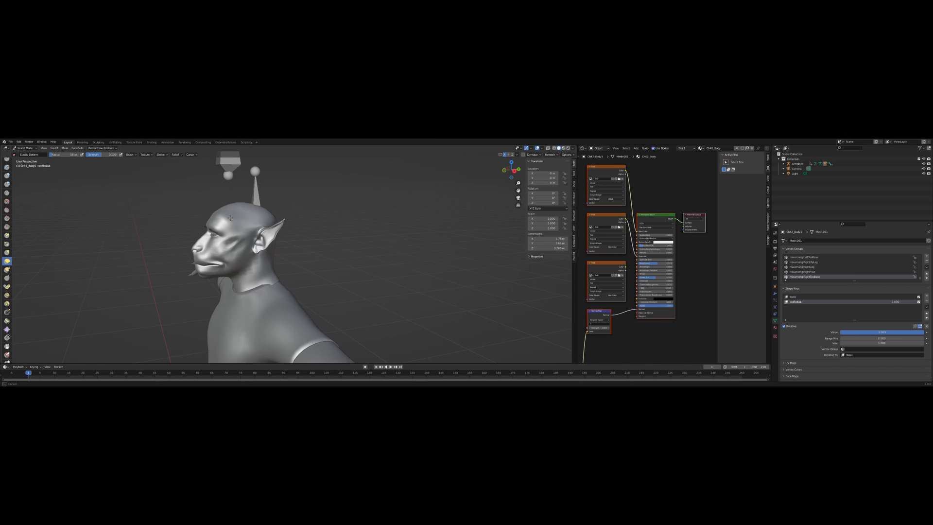
{"action": "left_click_drag", "start_coordinate": [231, 217], "coordinate": [232, 218]}
{"action": "mouse_move", "coordinate": [232, 217]}
{"action": "middle_mouse_down"}
{"action": "mouse_move", "coordinate": [281, 229]}
{"action": "mouse_move", "coordinate": [303, 265]}
{"action": "middle_mouse_up"}
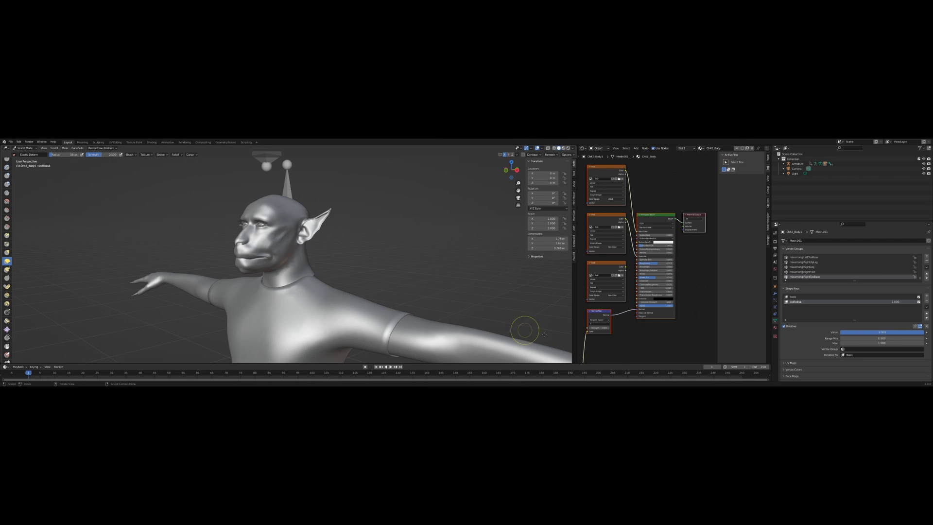
Compare the base and wolfedout shapes by sliding the shape key's value, returning it to 1.000
{"action": "mouse_move", "coordinate": [922, 333]}
{"action": "left_mouse_down"}
{"action": "mouse_move", "coordinate": [871, 333]}
{"action": "mouse_move", "coordinate": [923, 333]}
{"action": "left_mouse_up"}
{"action": "mouse_move", "coordinate": [904, 335]}
{"action": "left_mouse_down"}
{"action": "mouse_move", "coordinate": [842, 334]}
{"action": "mouse_move", "coordinate": [920, 333]}
{"action": "mouse_move", "coordinate": [841, 333]}
{"action": "mouse_move", "coordinate": [922, 333]}
{"action": "left_mouse_up"}
{"action": "mouse_move", "coordinate": [251, 239]}
{"action": "middle_mouse_down"}
{"action": "mouse_move", "coordinate": [336, 286]}
{"action": "mouse_move", "coordinate": [311, 292]}
{"action": "mouse_move", "coordinate": [333, 287]}
{"action": "middle_mouse_up"}
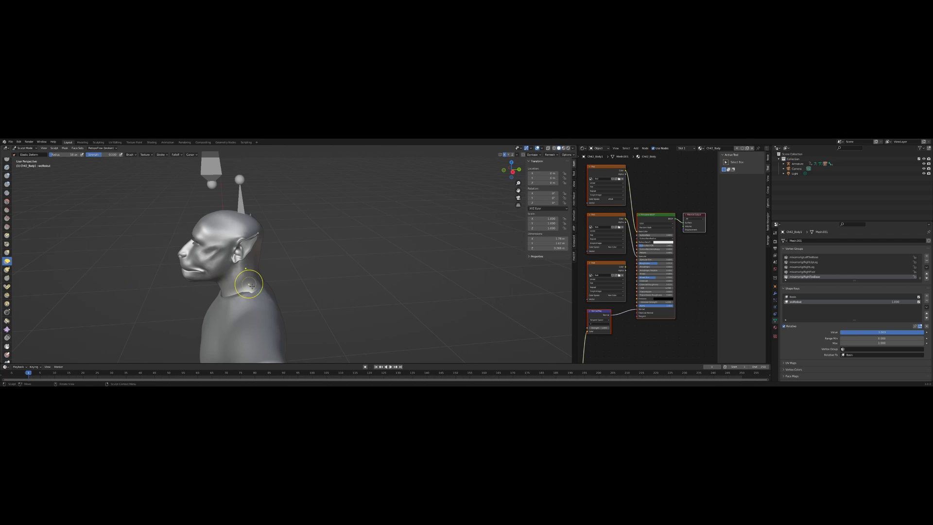
Reshape the back of the neck and its transition into the shoulders with the Grab brush
{"action": "left_click", "coordinate": [7, 252]}
{"action": "middle_click_drag", "start_coordinate": [265, 298], "coordinate": [276, 294]}
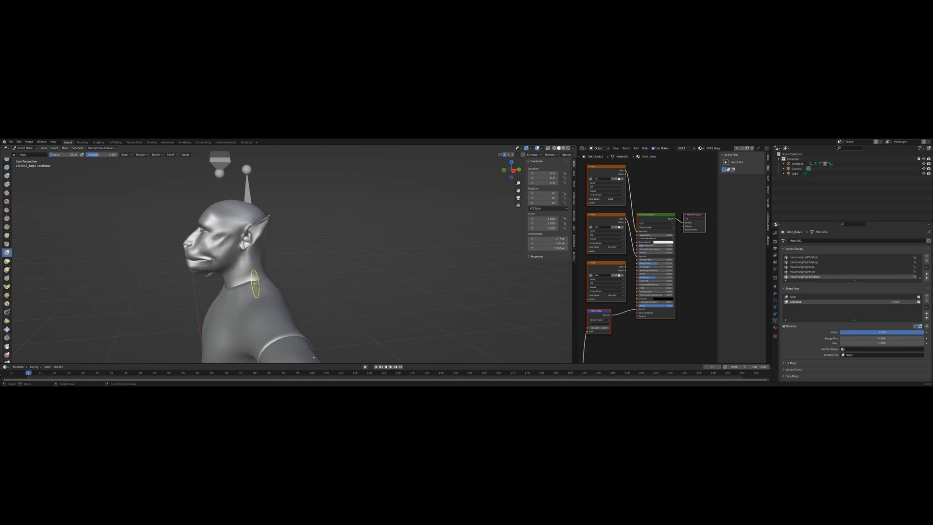
{"action": "left_click_drag", "start_coordinate": [256, 284], "coordinate": [249, 283]}
{"action": "middle_click_drag", "start_coordinate": [249, 282], "coordinate": [236, 295]}
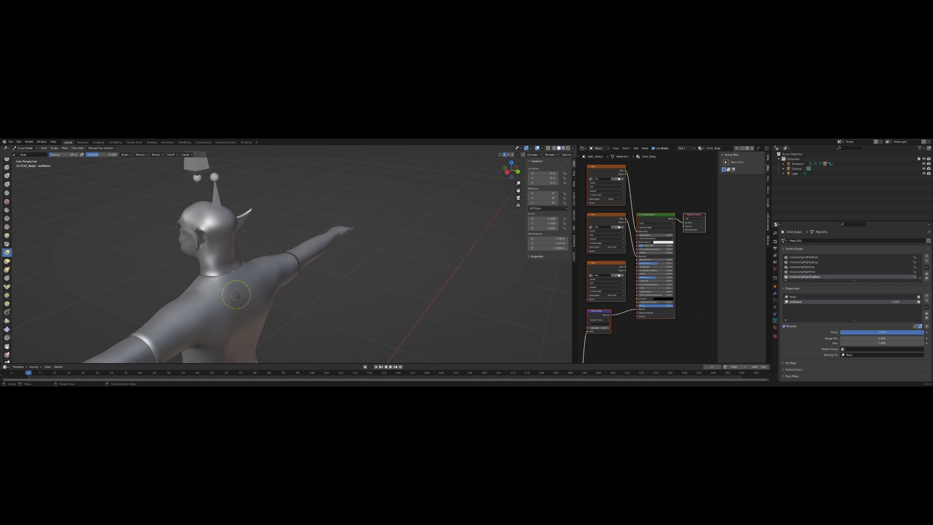
{"action": "left_click_drag", "start_coordinate": [241, 276], "coordinate": [232, 275]}
{"action": "middle_click_drag", "start_coordinate": [231, 275], "coordinate": [272, 279]}
{"action": "left_click_drag", "start_coordinate": [279, 293], "coordinate": [273, 296]}
{"action": "middle_click_drag", "start_coordinate": [262, 300], "coordinate": [356, 263]}
Reshape the sides of the nose and muzzle with the Grab brush and inspect the face from both sides
{"action": "scroll", "coordinate": [363, 263], "scroll_direction": "up", "scroll_amount": 5}
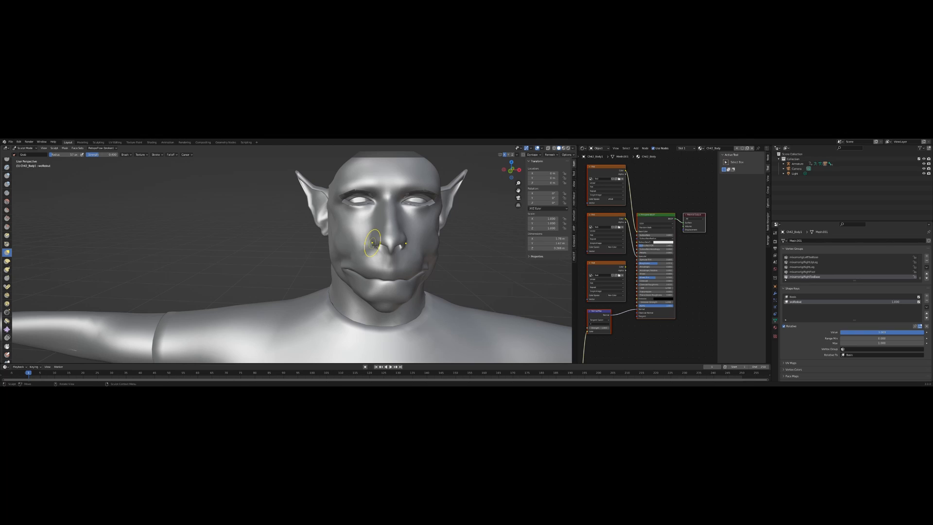
{"action": "mouse_move", "coordinate": [373, 245]}
{"action": "left_mouse_down"}
{"action": "mouse_move", "coordinate": [365, 246]}
{"action": "mouse_move", "coordinate": [389, 253]}
{"action": "left_mouse_up"}
{"action": "middle_click_drag", "start_coordinate": [420, 245], "coordinate": [466, 234]}
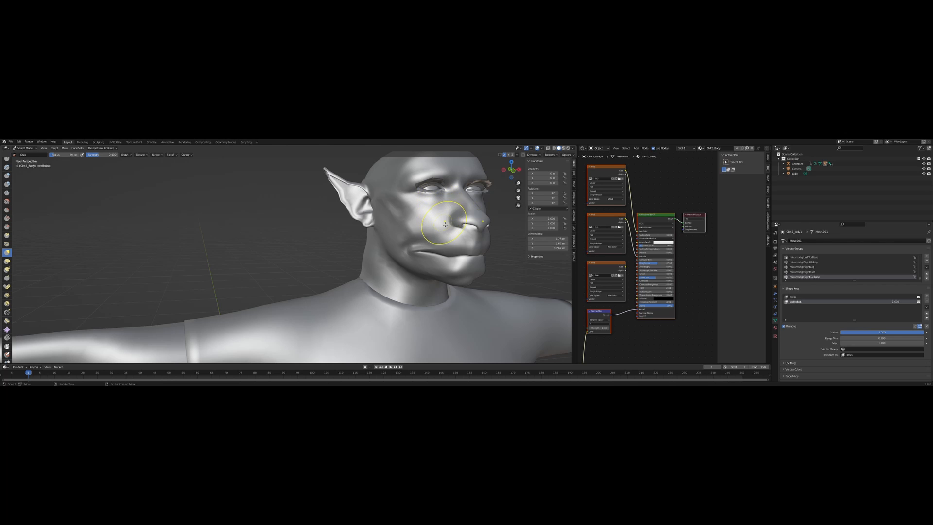
{"action": "middle_click_drag", "start_coordinate": [488, 229], "coordinate": [454, 232]}
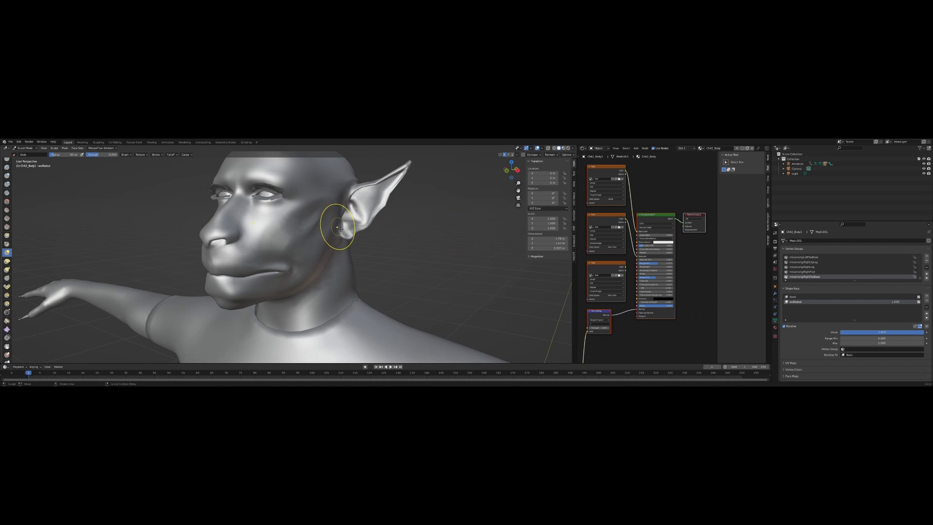
{"action": "middle_click_drag", "start_coordinate": [339, 223], "coordinate": [339, 228]}
{"action": "scroll", "coordinate": [6, 262], "scroll_direction": "up", "scroll_amount": 3}
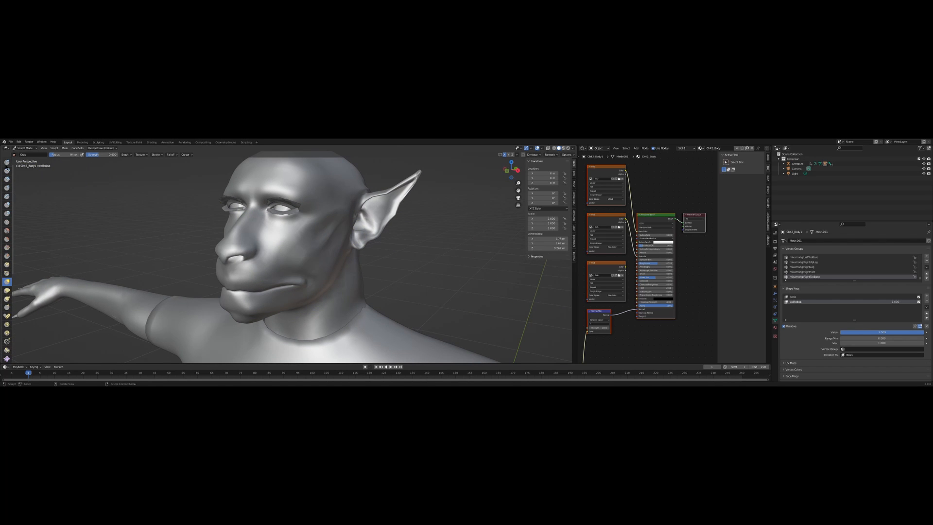
Resize the Draw brush and use it to build up and carve the cheeks beside the nose
{"action": "left_click", "coordinate": [6, 163]}
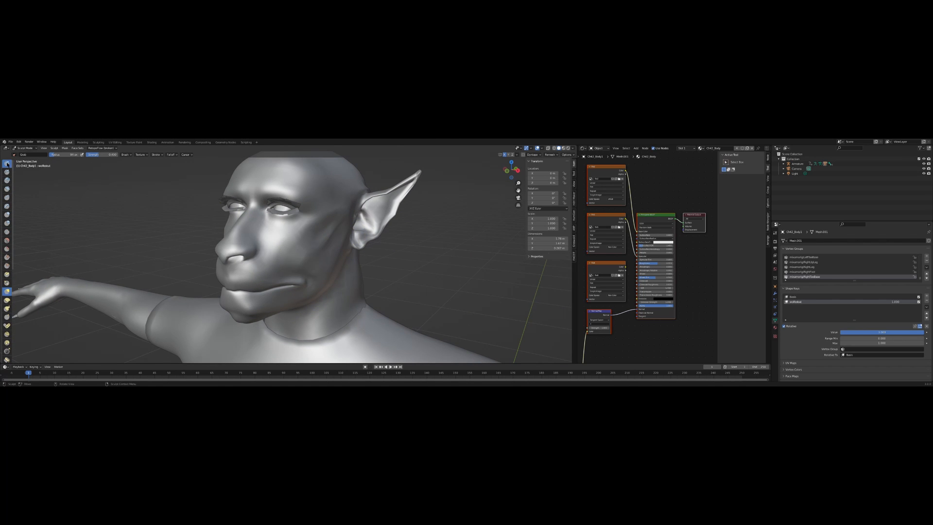
{"action": "key", "text": "f"}
{"action": "left_click", "coordinate": [271, 230]}
{"action": "mouse_move", "coordinate": [267, 224]}
{"action": "left_mouse_down"}
{"action": "mouse_move", "coordinate": [280, 233]}
{"action": "mouse_move", "coordinate": [265, 232]}
{"action": "left_mouse_up"}
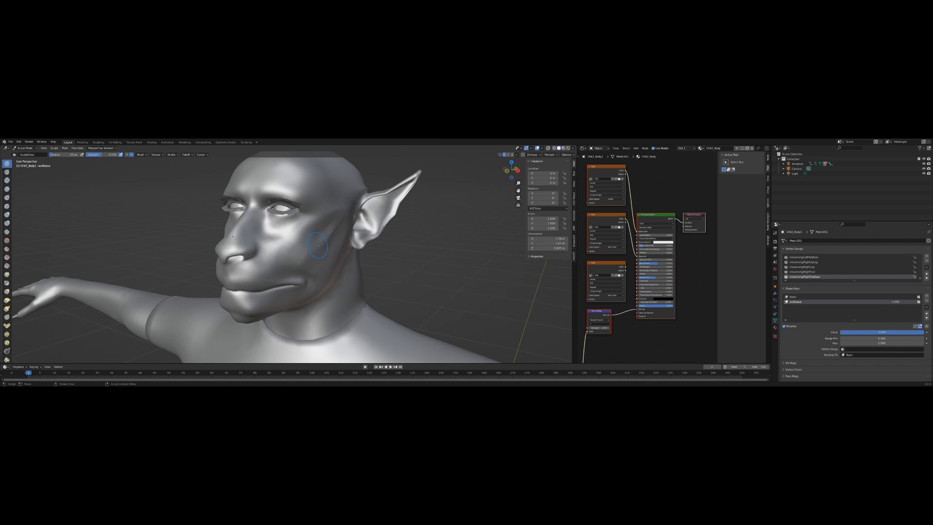
{"action": "middle_click_drag", "start_coordinate": [321, 252], "coordinate": [336, 249]}
{"action": "left_click_drag", "start_coordinate": [368, 250], "coordinate": [369, 252], "text": "ctrl"}
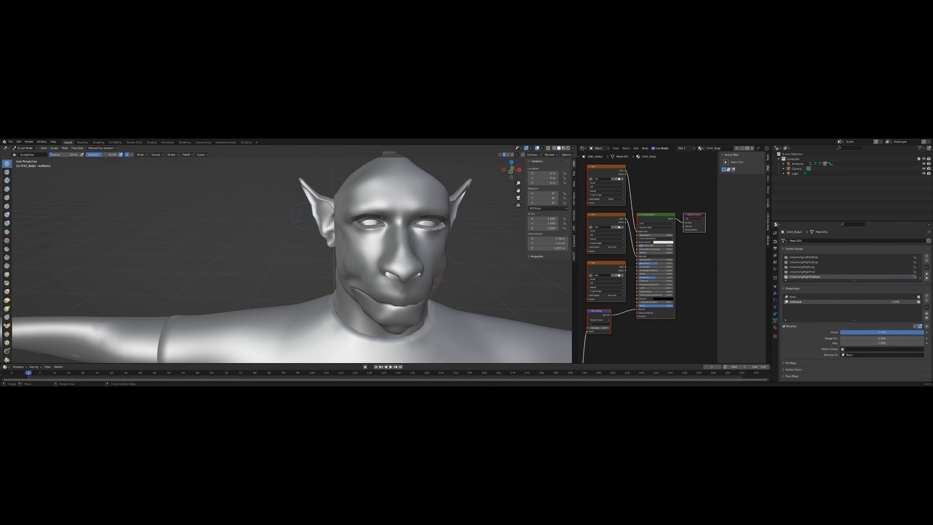
{"action": "left_click_drag", "start_coordinate": [443, 246], "coordinate": [425, 253]}
{"action": "mouse_move", "coordinate": [442, 264]}
{"action": "middle_mouse_down"}
{"action": "mouse_move", "coordinate": [464, 262]}
{"action": "mouse_move", "coordinate": [424, 261]}
{"action": "middle_mouse_up"}
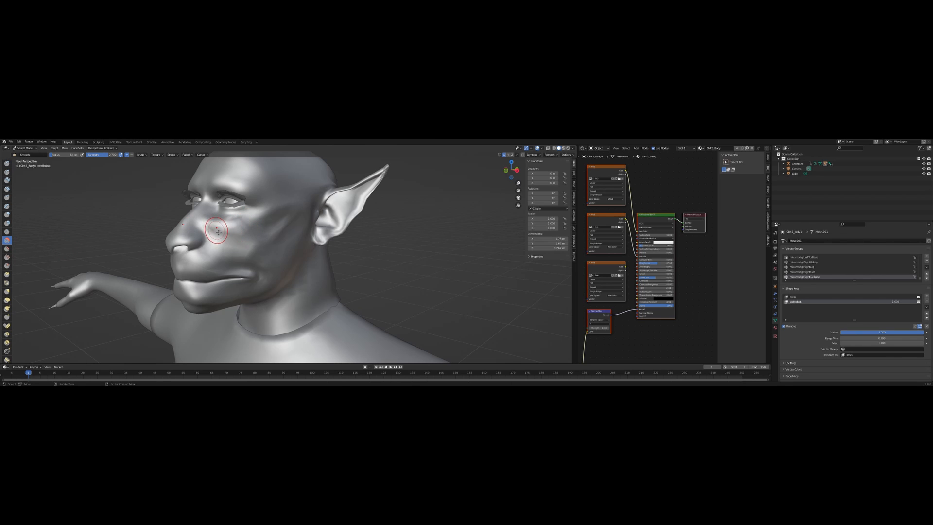
Soften the cheeks and the area around the muzzle with the Smooth brush
{"action": "left_click_drag", "start_coordinate": [231, 217], "coordinate": [250, 223]}
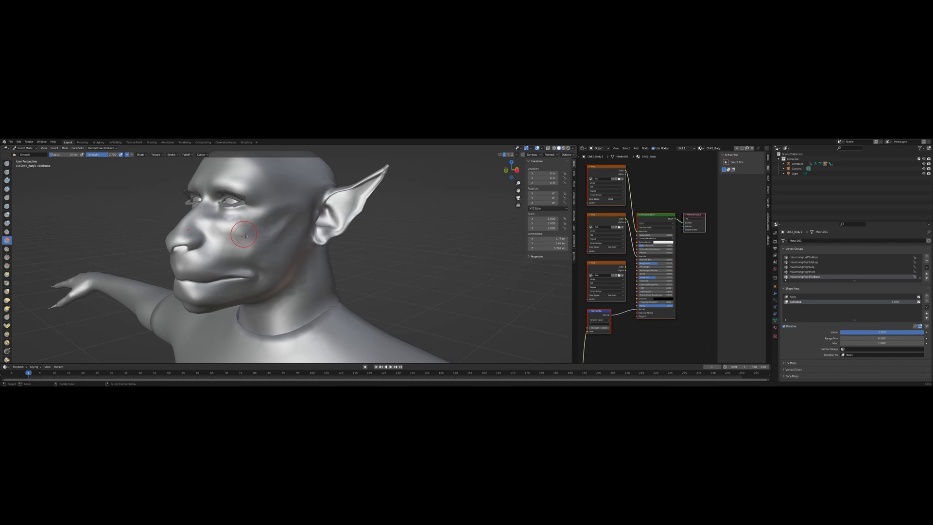
{"action": "middle_click_drag", "start_coordinate": [250, 241], "coordinate": [327, 236]}
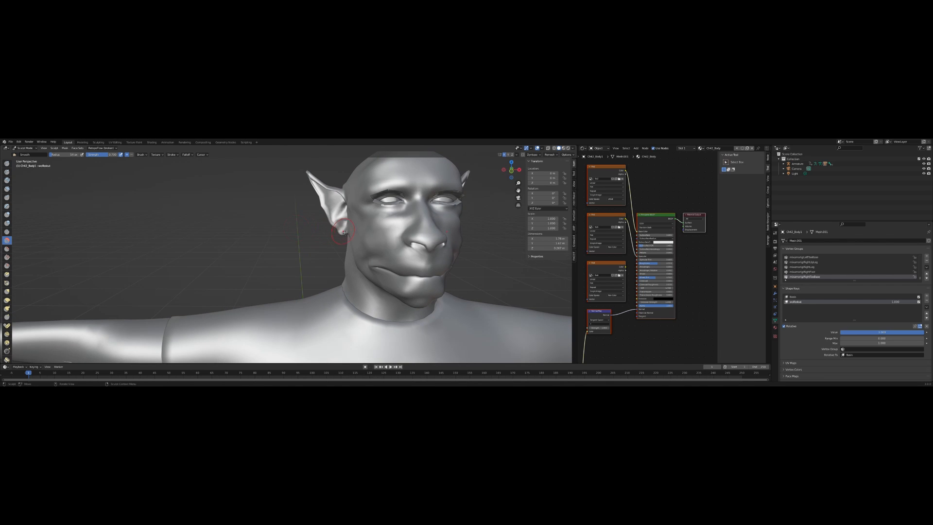
{"action": "mouse_move", "coordinate": [385, 239]}
{"action": "left_mouse_down"}
{"action": "mouse_move", "coordinate": [393, 234]}
{"action": "mouse_move", "coordinate": [423, 268]}
{"action": "left_mouse_up"}
{"action": "mouse_move", "coordinate": [426, 275]}
{"action": "middle_mouse_down"}
{"action": "mouse_move", "coordinate": [450, 264]}
{"action": "mouse_move", "coordinate": [440, 254]}
{"action": "middle_mouse_up"}
{"action": "scroll", "coordinate": [437, 258], "scroll_direction": "down", "scroll_amount": 2}
{"action": "scroll", "coordinate": [439, 254], "scroll_direction": "down", "scroll_amount": 1}
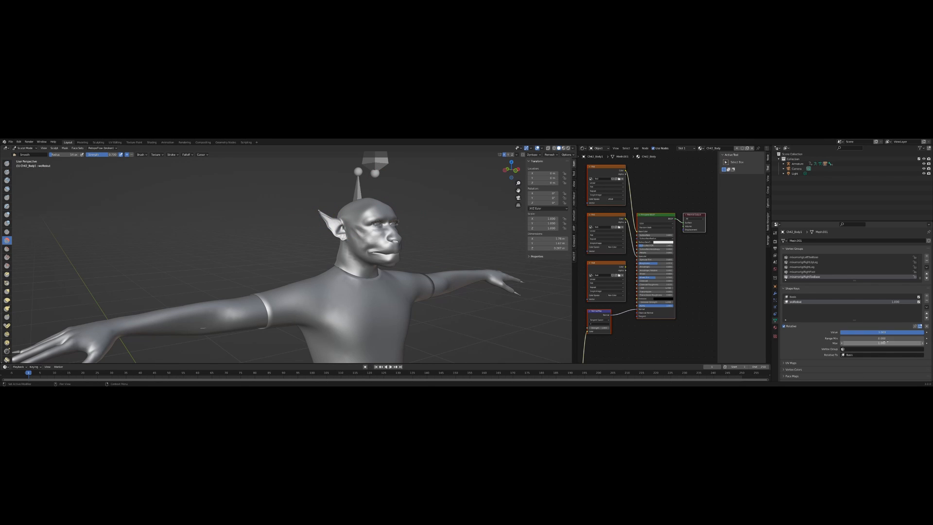
Preview the wolfedout shape key by sliding its value back to 1.000 and inspect the whole body
{"action": "mouse_move", "coordinate": [882, 332]}
{"action": "left_mouse_down"}
{"action": "mouse_move", "coordinate": [848, 332]}
{"action": "mouse_move", "coordinate": [882, 332]}
{"action": "left_mouse_up"}
{"action": "mouse_move", "coordinate": [463, 265]}
{"action": "middle_mouse_down"}
{"action": "mouse_move", "coordinate": [409, 266]}
{"action": "mouse_move", "coordinate": [480, 269]}
{"action": "mouse_move", "coordinate": [463, 275]}
{"action": "middle_mouse_up"}
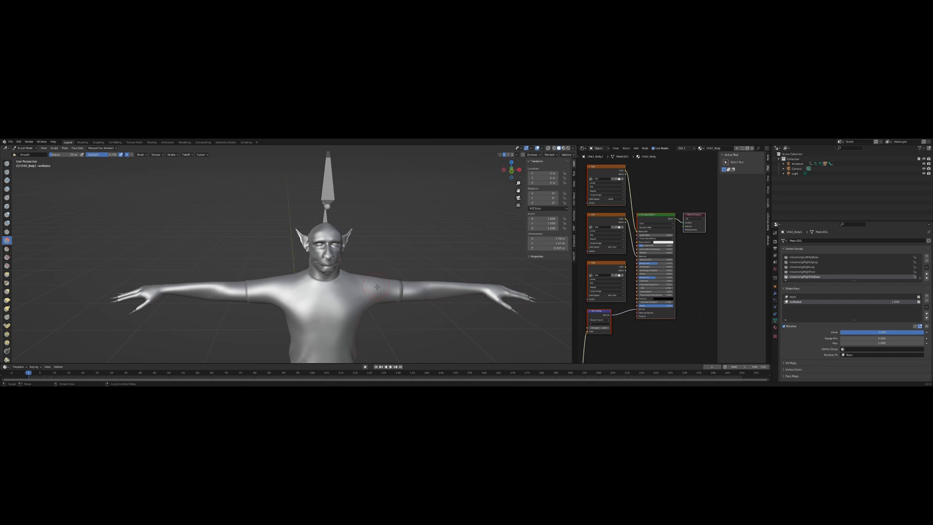
{"action": "scroll", "coordinate": [364, 276], "scroll_direction": "down", "scroll_amount": 8}
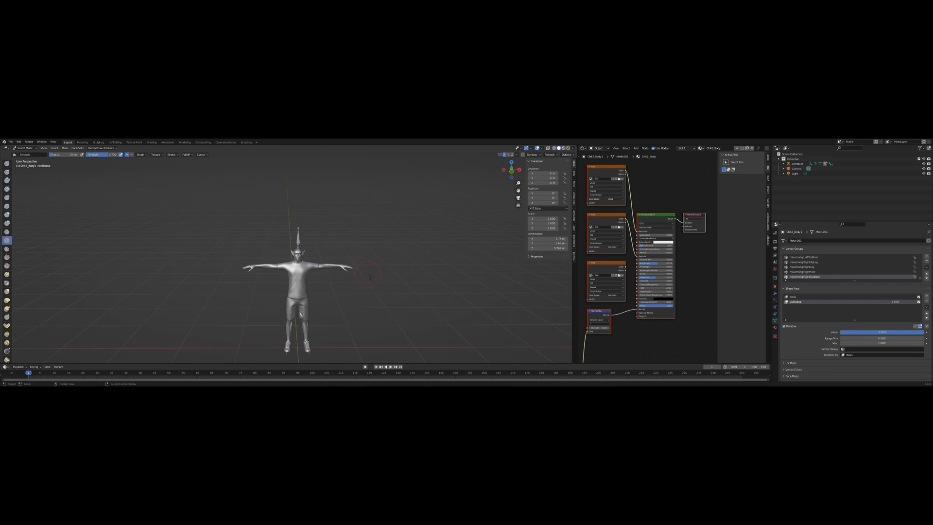
{"action": "mouse_move", "coordinate": [363, 277]}
{"action": "middle_mouse_down"}
{"action": "mouse_move", "coordinate": [353, 281]}
{"action": "mouse_move", "coordinate": [503, 207]}
{"action": "middle_mouse_up"}
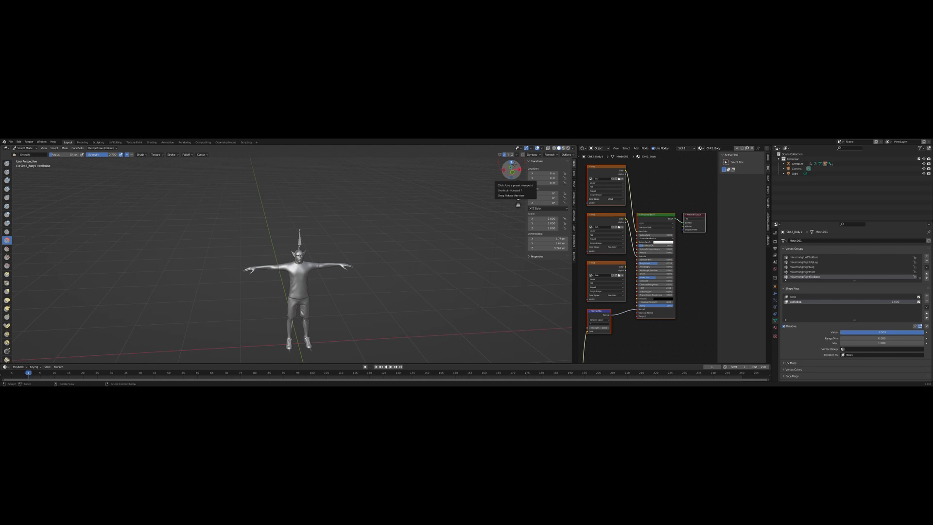
Pull the fingertips out into long claws from the top view with a smaller Snake Hook brush, redoing the misplaced stroke
{"action": "left_click", "coordinate": [511, 163]}
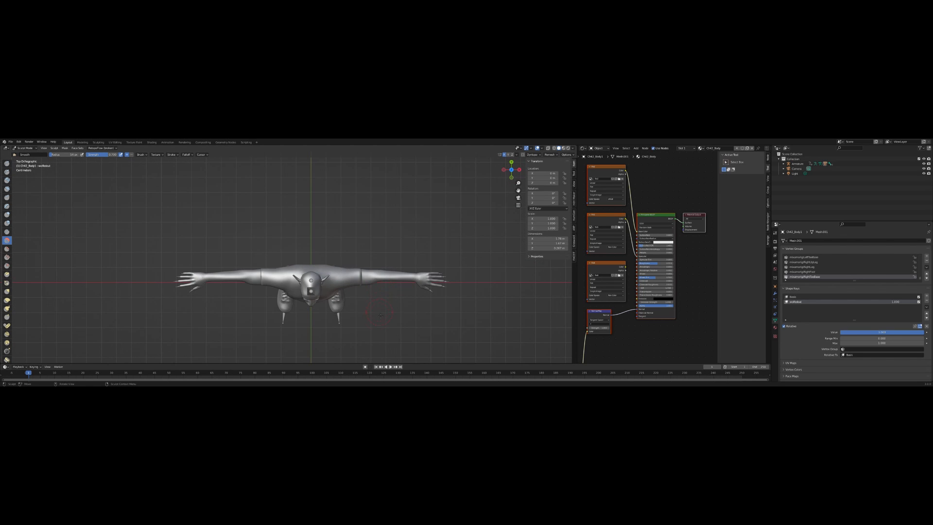
{"action": "scroll", "coordinate": [380, 316], "scroll_direction": "up", "scroll_amount": 2}
{"action": "middle_click_drag", "start_coordinate": [318, 307], "coordinate": [310, 257], "text": "shift"}
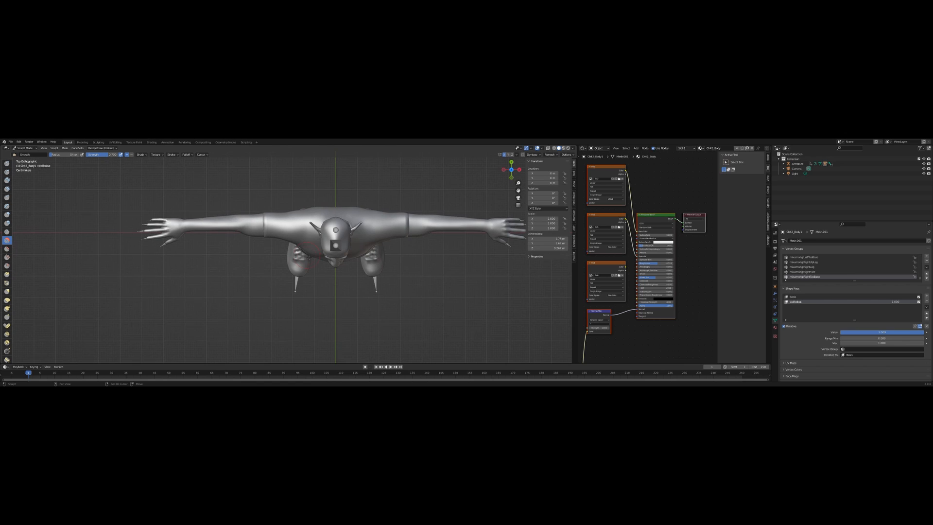
{"action": "scroll", "coordinate": [187, 244], "scroll_direction": "up", "scroll_amount": 2}
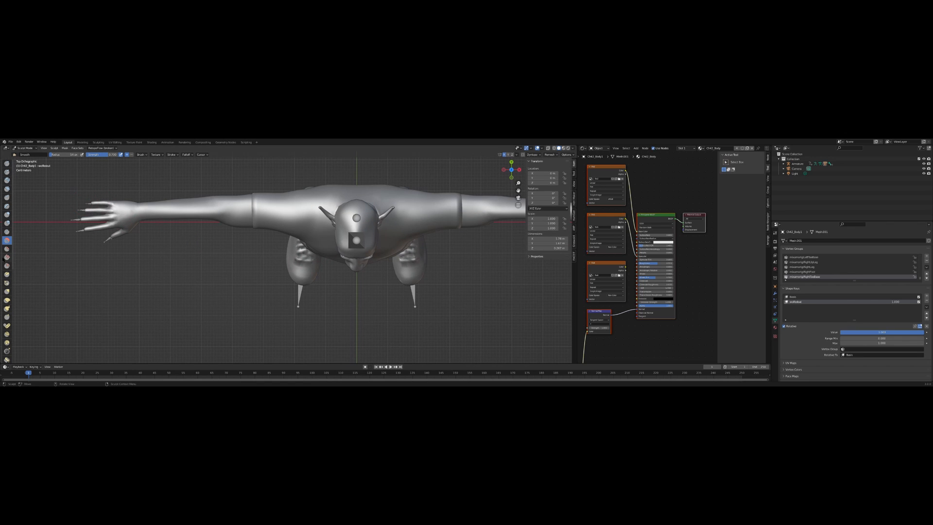
{"action": "left_click", "coordinate": [7, 308]}
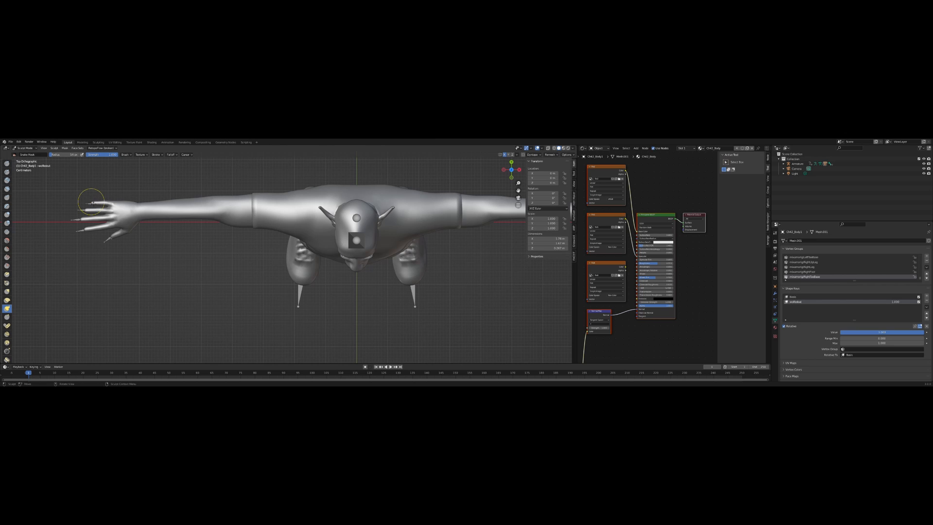
{"action": "key", "text": "bracketleft"}
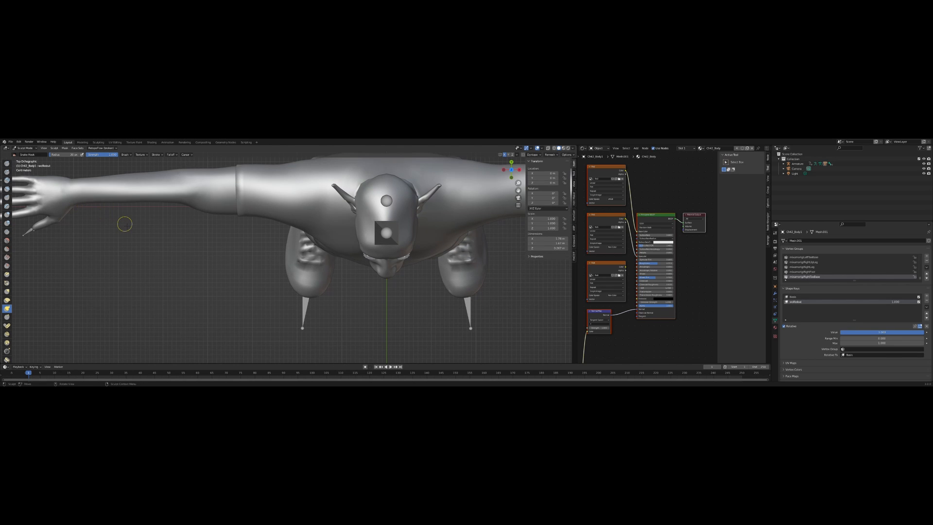
{"action": "mouse_move", "coordinate": [125, 223]}
{"action": "middle_mouse_down", "text": "shift"}
{"action": "mouse_move", "coordinate": [114, 227]}
{"action": "mouse_move", "coordinate": [193, 284]}
{"action": "mouse_move", "coordinate": [234, 281]}
{"action": "middle_mouse_up", "text": "shift"}
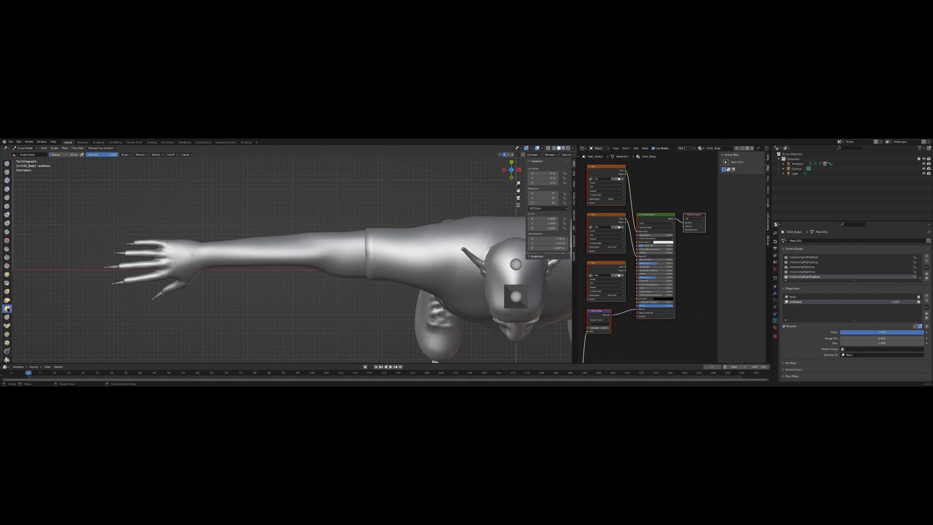
{"action": "left_click", "coordinate": [8, 291]}
{"action": "left_click", "coordinate": [7, 308]}
{"action": "left_click_drag", "start_coordinate": [135, 242], "coordinate": [112, 248]}
{"action": "mouse_move", "coordinate": [126, 253]}
{"action": "left_mouse_down"}
{"action": "mouse_move", "coordinate": [81, 260]}
{"action": "mouse_move", "coordinate": [121, 268]}
{"action": "mouse_move", "coordinate": [93, 270]}
{"action": "left_mouse_up"}
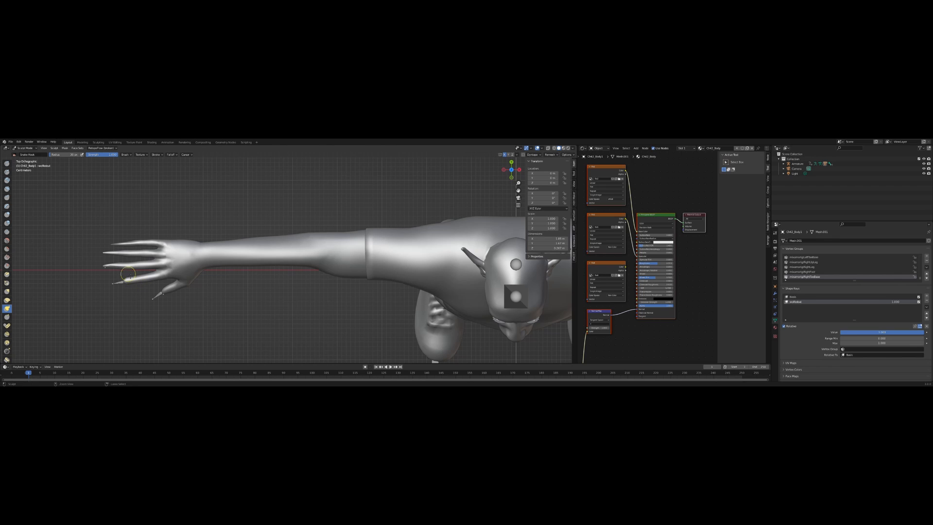
{"action": "key", "text": "ctrl+z"}
{"action": "mouse_move", "coordinate": [120, 266]}
{"action": "left_mouse_down"}
{"action": "mouse_move", "coordinate": [95, 273]}
{"action": "mouse_move", "coordinate": [126, 282]}
{"action": "mouse_move", "coordinate": [92, 286]}
{"action": "left_mouse_up"}
Pull the thumb tips out into claws with the Snake Hook brush, working from above and from the front
{"action": "left_click_drag", "start_coordinate": [165, 293], "coordinate": [164, 295]}
{"action": "left_click_drag", "start_coordinate": [145, 305], "coordinate": [155, 298]}
{"action": "middle_click_drag", "start_coordinate": [186, 294], "coordinate": [177, 289]}
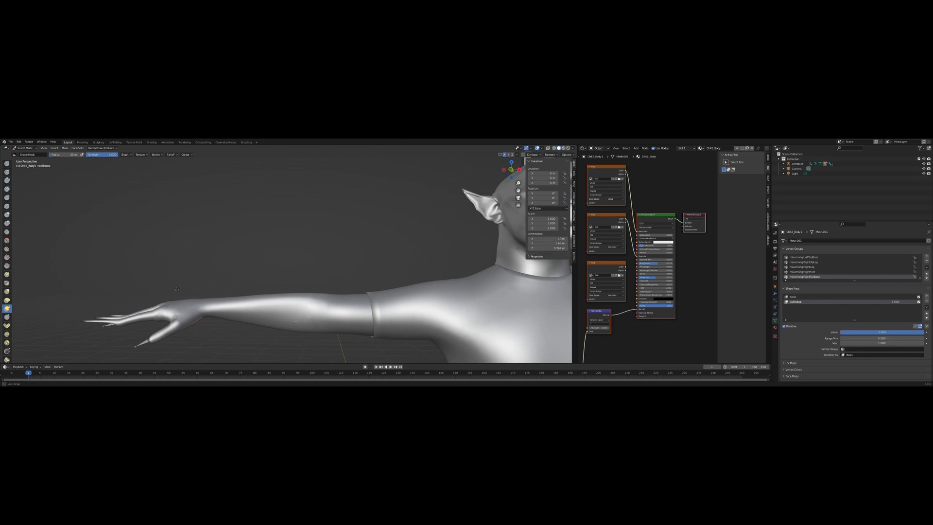
{"action": "middle_click_drag", "start_coordinate": [165, 344], "coordinate": [151, 360]}
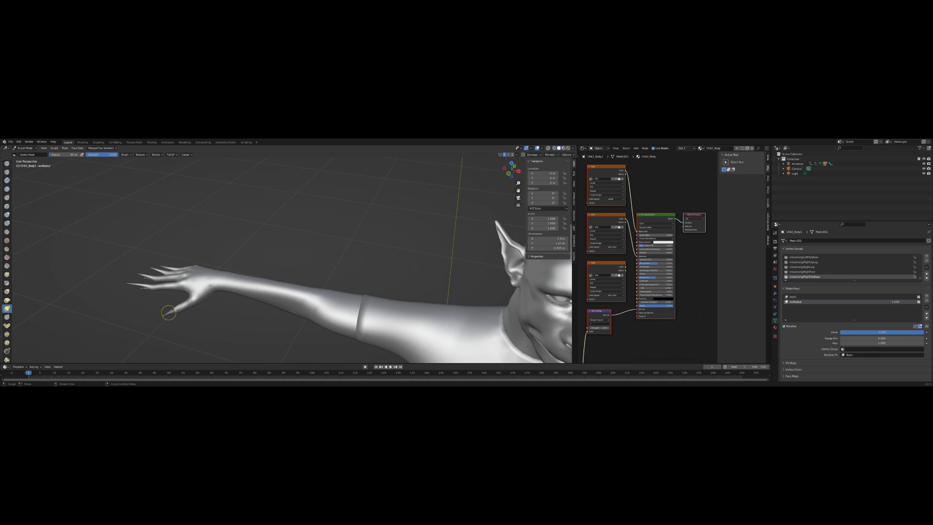
{"action": "left_click_drag", "start_coordinate": [172, 310], "coordinate": [156, 319]}
{"action": "mouse_move", "coordinate": [186, 314]}
{"action": "middle_mouse_down"}
{"action": "mouse_move", "coordinate": [220, 283]}
{"action": "mouse_move", "coordinate": [290, 291]}
{"action": "middle_mouse_up"}
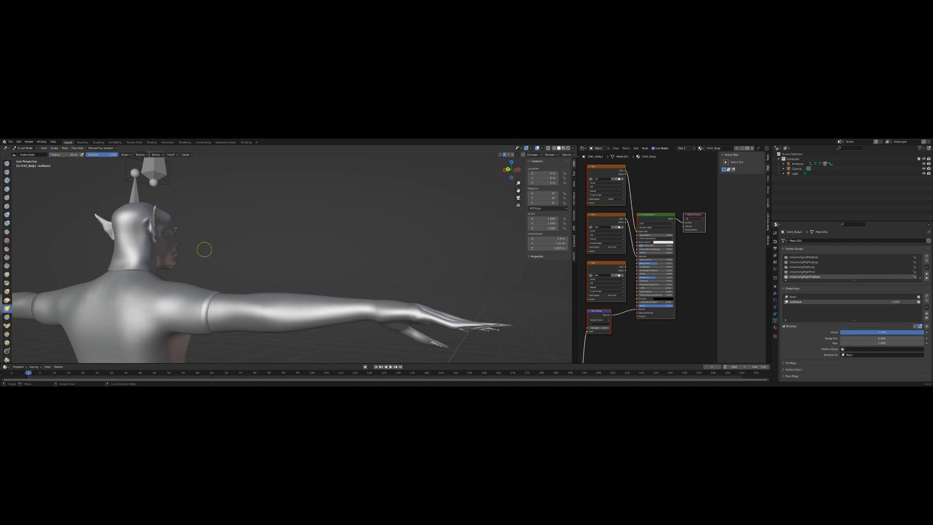
Bend and align the claw tips with the Grab brush, checking the hand from behind and from the side
{"action": "left_click", "coordinate": [7, 291]}
{"action": "scroll", "coordinate": [384, 306], "scroll_direction": "down", "scroll_amount": 1}
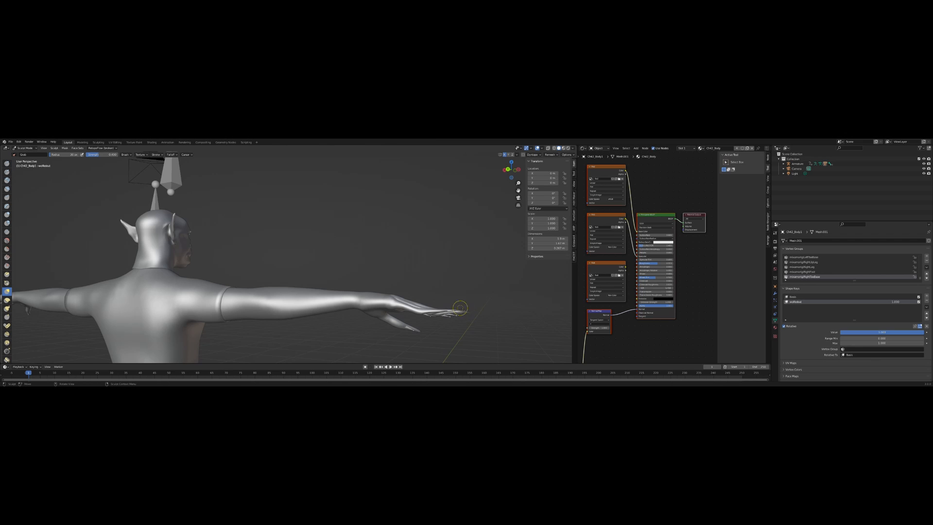
{"action": "middle_click_drag", "start_coordinate": [447, 311], "coordinate": [440, 324]}
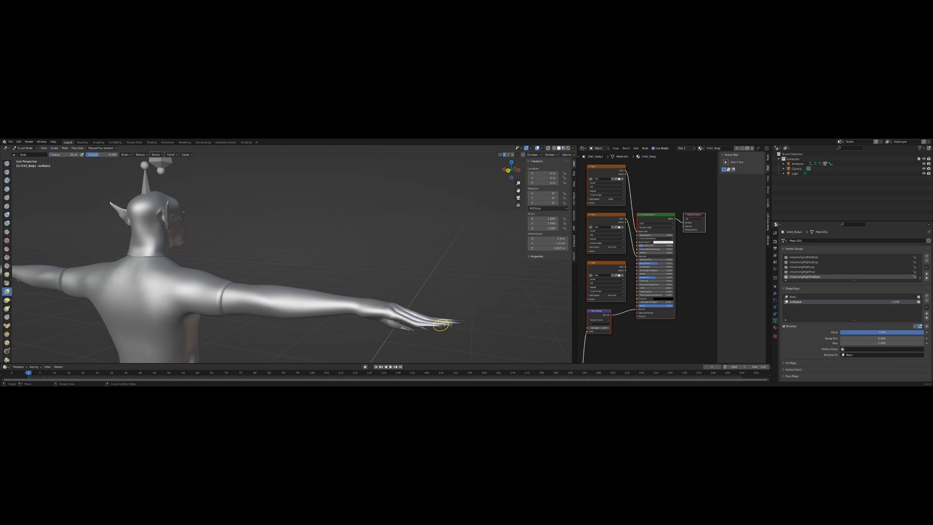
{"action": "left_click_drag", "start_coordinate": [442, 327], "coordinate": [444, 327]}
{"action": "middle_click_drag", "start_coordinate": [471, 331], "coordinate": [287, 299]}
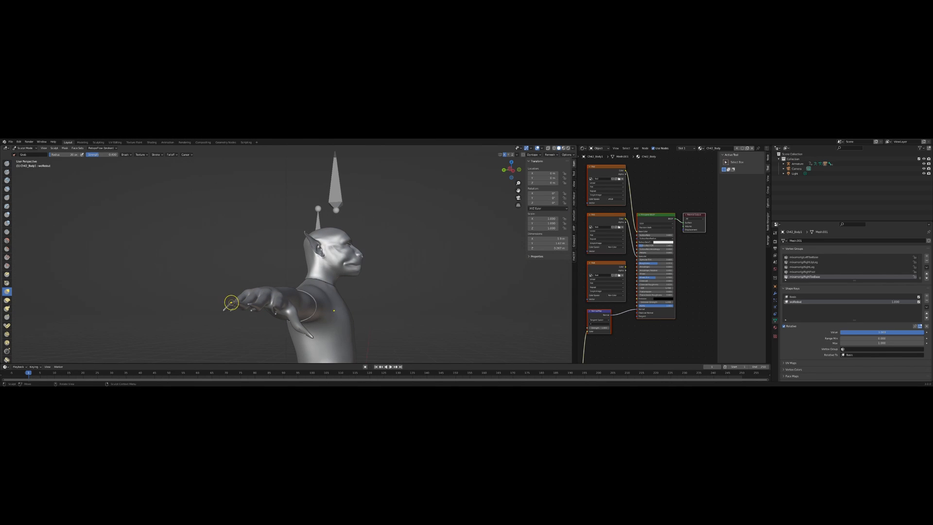
{"action": "left_click_drag", "start_coordinate": [231, 303], "coordinate": [231, 311]}
{"action": "middle_click_drag", "start_coordinate": [245, 307], "coordinate": [212, 329]}
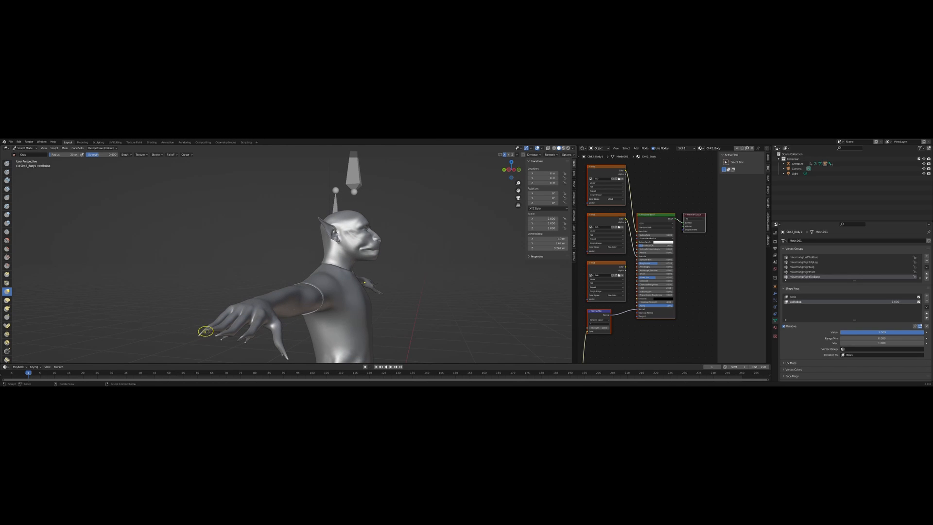
{"action": "mouse_move", "coordinate": [205, 330]}
{"action": "left_mouse_down"}
{"action": "mouse_move", "coordinate": [205, 345]}
{"action": "mouse_move", "coordinate": [220, 338]}
{"action": "mouse_move", "coordinate": [220, 353]}
{"action": "mouse_move", "coordinate": [241, 342]}
{"action": "mouse_move", "coordinate": [245, 357]}
{"action": "left_mouse_up"}
Adjust the clawed fingers with an enlarged Grab brush and preview the result with the wolfedout value returned to 1.000
{"action": "key", "text": "bracketright"}
{"action": "key", "text": "bracketright"}
{"action": "key", "text": "bracketright"}
{"action": "key", "text": "bracketright"}
{"action": "key", "text": "bracketright"}
{"action": "key", "text": "bracketright"}
{"action": "key", "text": "bracketright"}
{"action": "mouse_move", "coordinate": [282, 322]}
{"action": "middle_mouse_down"}
{"action": "mouse_move", "coordinate": [240, 328]}
{"action": "mouse_move", "coordinate": [234, 350]}
{"action": "mouse_move", "coordinate": [279, 292]}
{"action": "middle_mouse_up"}
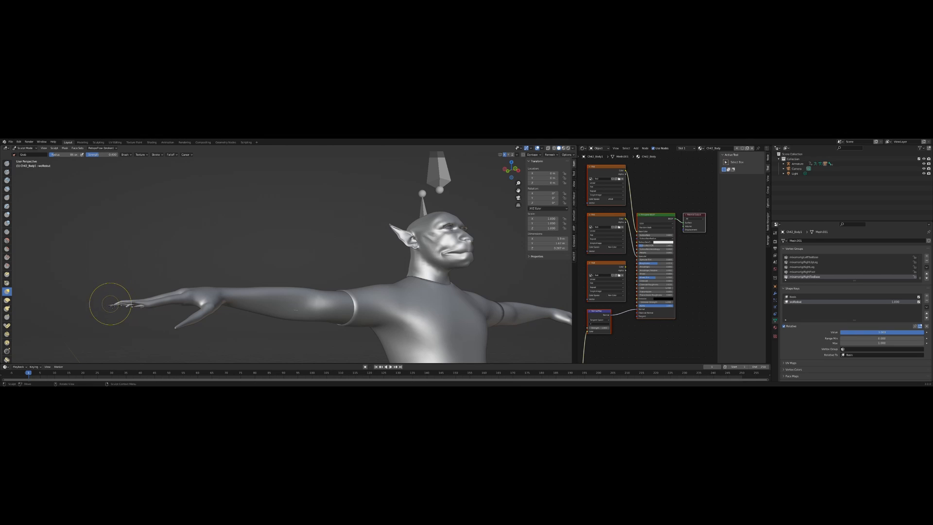
{"action": "mouse_move", "coordinate": [109, 307]}
{"action": "left_mouse_down"}
{"action": "mouse_move", "coordinate": [145, 309]}
{"action": "mouse_move", "coordinate": [137, 308]}
{"action": "left_mouse_up"}
{"action": "mouse_move", "coordinate": [138, 308]}
{"action": "middle_mouse_down"}
{"action": "mouse_move", "coordinate": [131, 355]}
{"action": "mouse_move", "coordinate": [156, 302]}
{"action": "mouse_move", "coordinate": [209, 285]}
{"action": "mouse_move", "coordinate": [251, 291]}
{"action": "middle_mouse_up"}
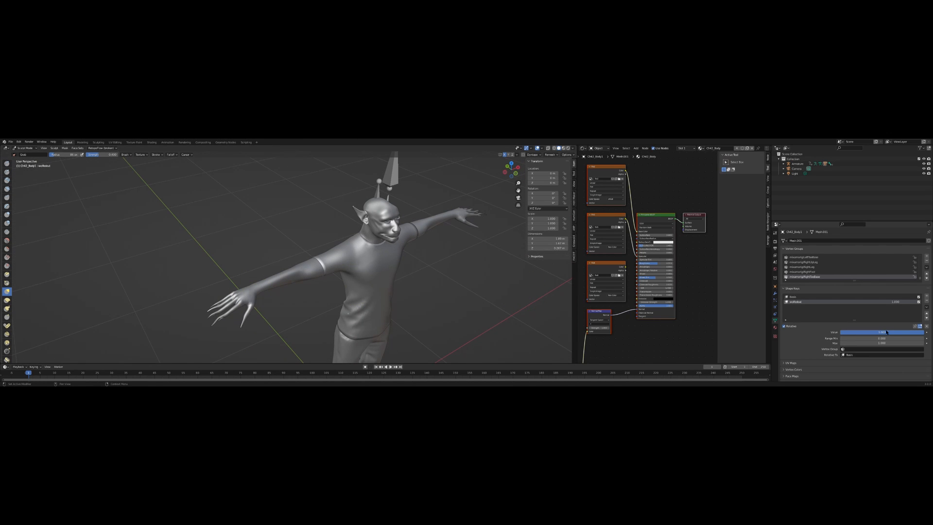
{"action": "mouse_move", "coordinate": [919, 333]}
{"action": "left_mouse_down"}
{"action": "mouse_move", "coordinate": [839, 332]}
{"action": "mouse_move", "coordinate": [924, 334]}
{"action": "left_mouse_up"}
{"action": "middle_click_drag", "start_coordinate": [271, 277], "coordinate": [227, 266]}
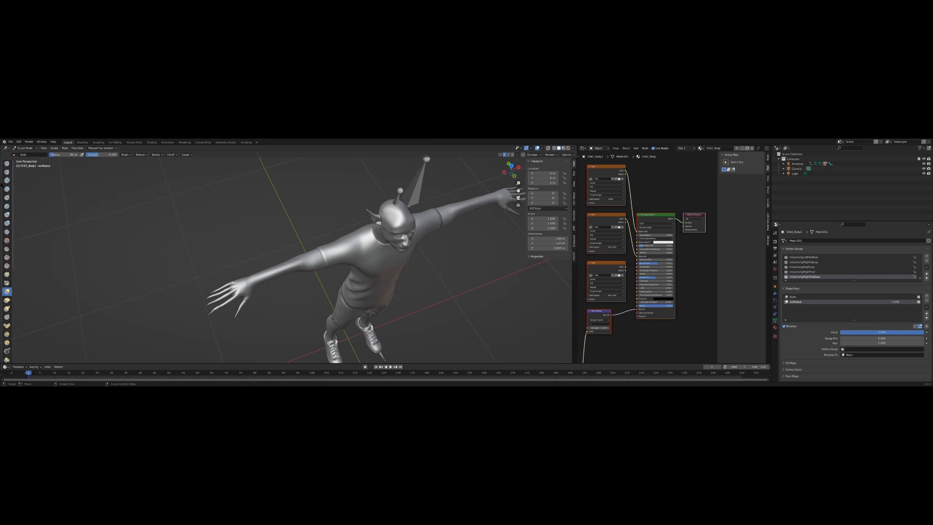
Bulk up the forearms and upper arms with the Inflate/Deflate brush
{"action": "left_click", "coordinate": [8, 215]}
{"action": "left_click_drag", "start_coordinate": [287, 274], "coordinate": [289, 276]}
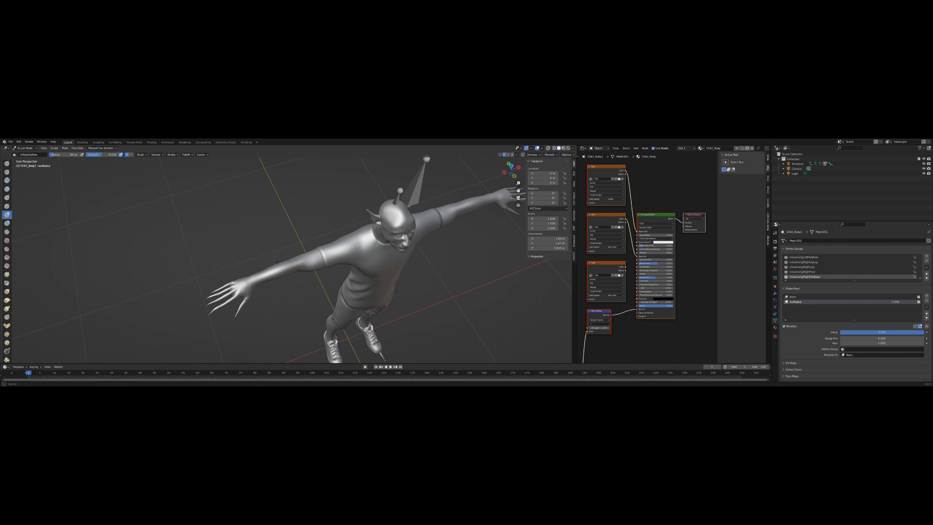
{"action": "middle_click_drag", "start_coordinate": [278, 261], "coordinate": [287, 278]}
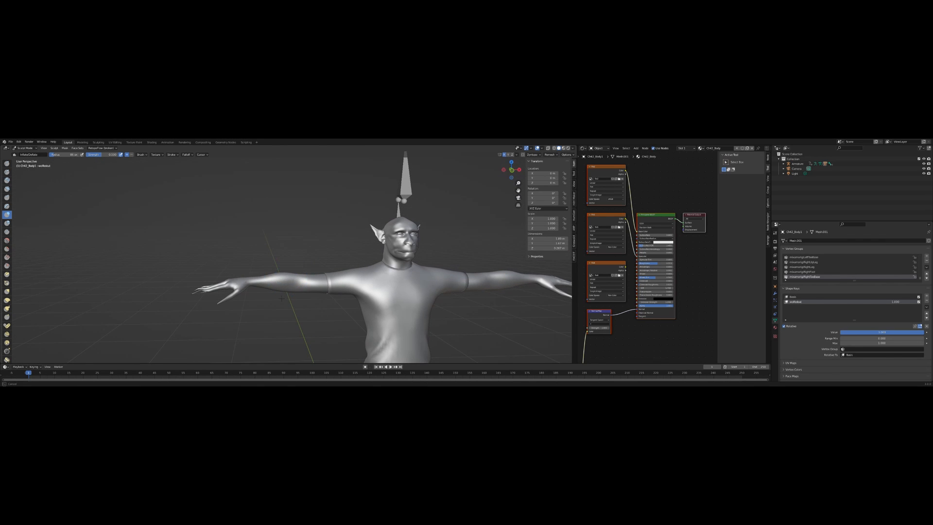
{"action": "left_click_drag", "start_coordinate": [281, 301], "coordinate": [270, 288]}
{"action": "mouse_move", "coordinate": [267, 291]}
{"action": "middle_mouse_down"}
{"action": "mouse_move", "coordinate": [297, 241]}
{"action": "mouse_move", "coordinate": [273, 232]}
{"action": "mouse_move", "coordinate": [319, 211]}
{"action": "mouse_move", "coordinate": [286, 203]}
{"action": "mouse_move", "coordinate": [318, 256]}
{"action": "middle_mouse_up"}
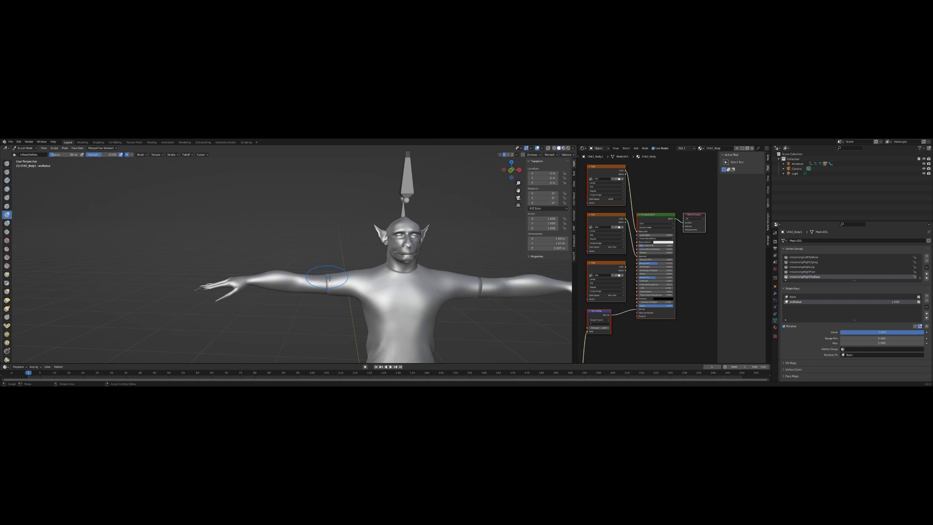
{"action": "left_click_drag", "start_coordinate": [330, 277], "coordinate": [365, 287]}
{"action": "mouse_move", "coordinate": [505, 300]}
{"action": "middle_mouse_down"}
{"action": "mouse_move", "coordinate": [523, 306]}
{"action": "mouse_move", "coordinate": [451, 297]}
{"action": "middle_mouse_up"}
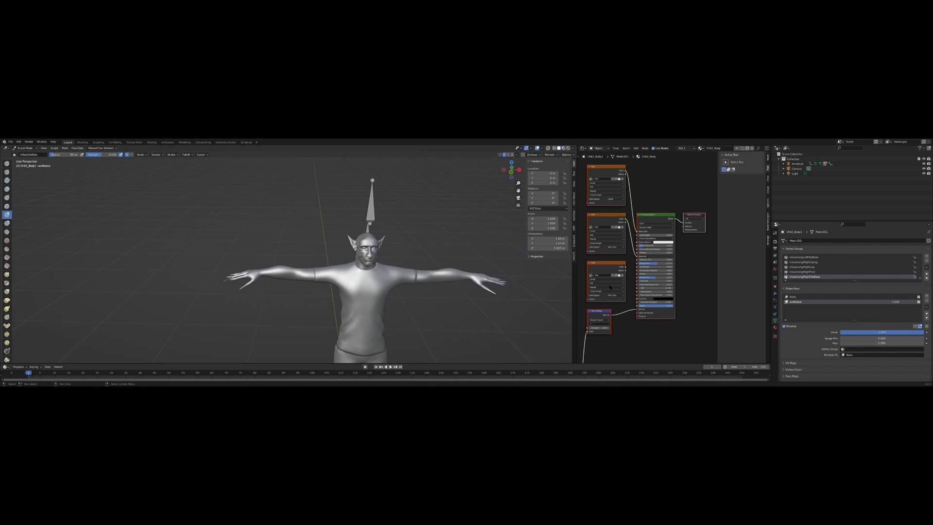
Inflate the lower legs from the right side view with X-ray shading on, undoing the earlier stroke
{"action": "middle_click_drag", "start_coordinate": [467, 311], "coordinate": [496, 190]}
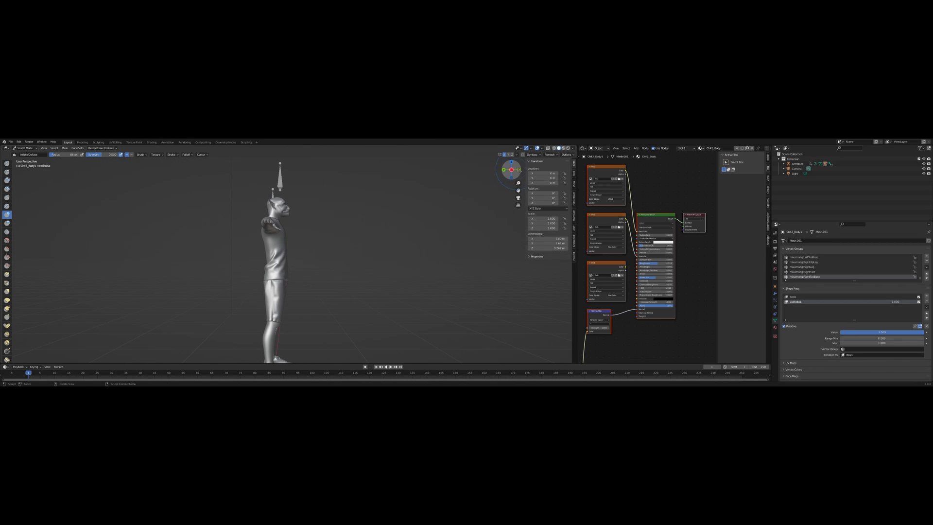
{"action": "left_click", "coordinate": [519, 169]}
{"action": "middle_click_drag", "start_coordinate": [464, 265], "coordinate": [464, 169], "text": "shift"}
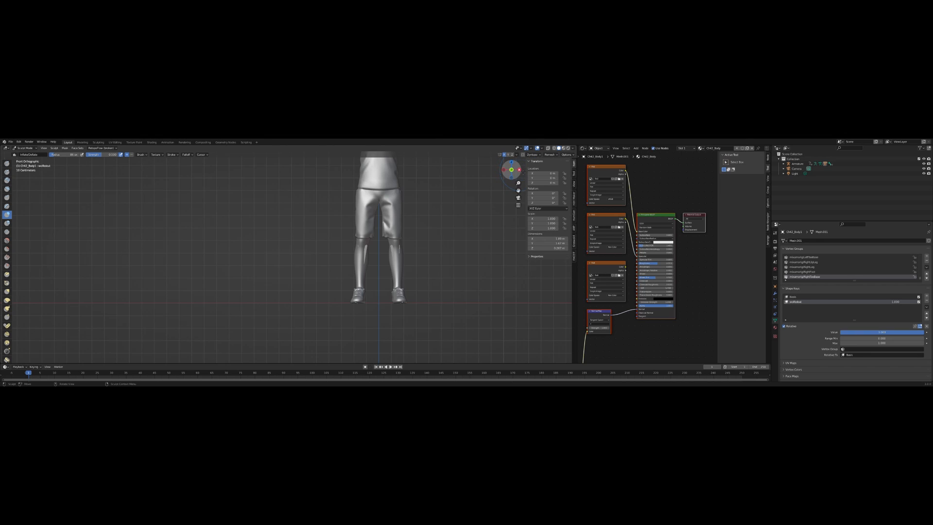
{"action": "left_click", "coordinate": [520, 169]}
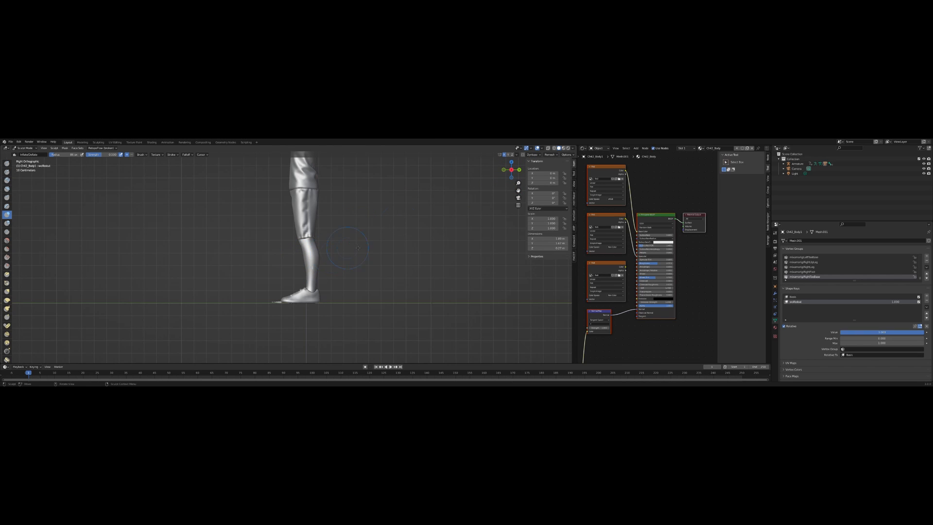
{"action": "key", "text": "ctrl+z"}
{"action": "left_click", "coordinate": [548, 147]}
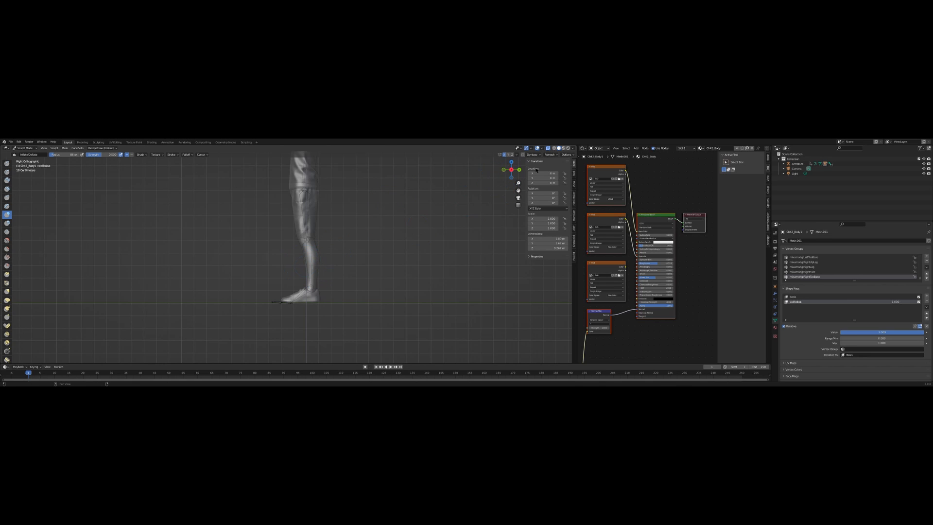
{"action": "left_click_drag", "start_coordinate": [312, 268], "coordinate": [306, 266]}
Turn X-ray shading off after inspecting the whole character and set the wolfedout shape key's value to 0
{"action": "mouse_move", "coordinate": [333, 263]}
{"action": "middle_mouse_down"}
{"action": "mouse_move", "coordinate": [306, 268]}
{"action": "mouse_move", "coordinate": [440, 266]}
{"action": "middle_mouse_up"}
{"action": "scroll", "coordinate": [443, 264], "scroll_direction": "down", "scroll_amount": 2}
{"action": "mouse_move", "coordinate": [444, 268]}
{"action": "middle_mouse_down"}
{"action": "mouse_move", "coordinate": [460, 268]}
{"action": "mouse_move", "coordinate": [426, 261]}
{"action": "middle_mouse_up"}
{"action": "scroll", "coordinate": [461, 267], "scroll_direction": "down", "scroll_amount": 2}
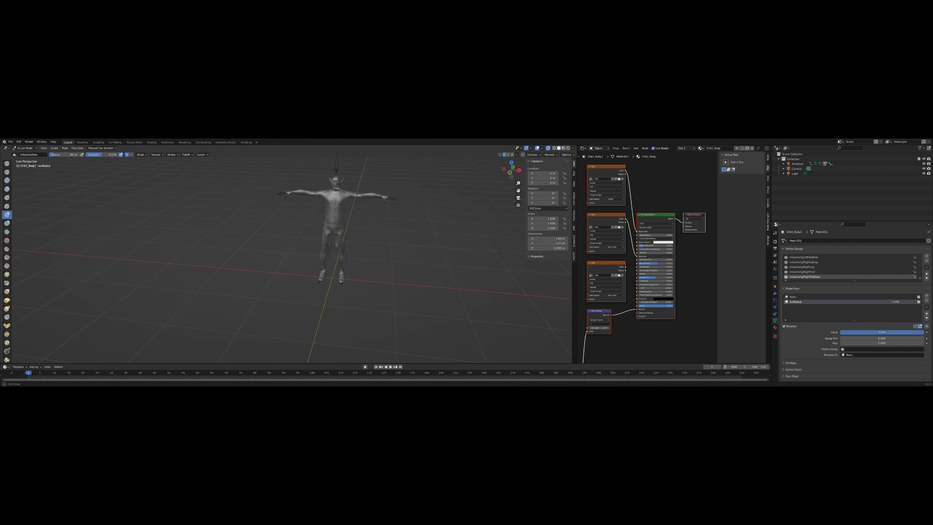
{"action": "middle_click_drag", "start_coordinate": [379, 231], "coordinate": [400, 231]}
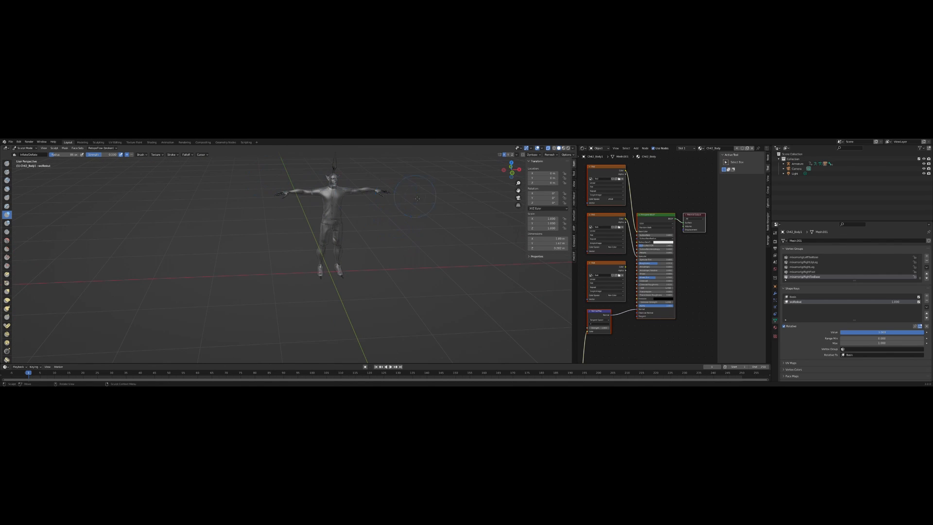
{"action": "left_click", "coordinate": [554, 148]}
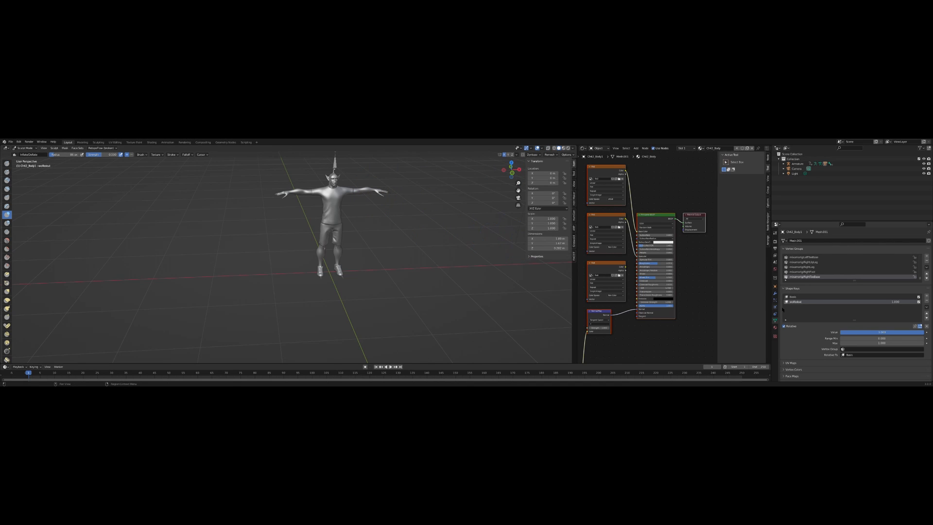
{"action": "left_click_drag", "start_coordinate": [889, 333], "coordinate": [841, 332]}
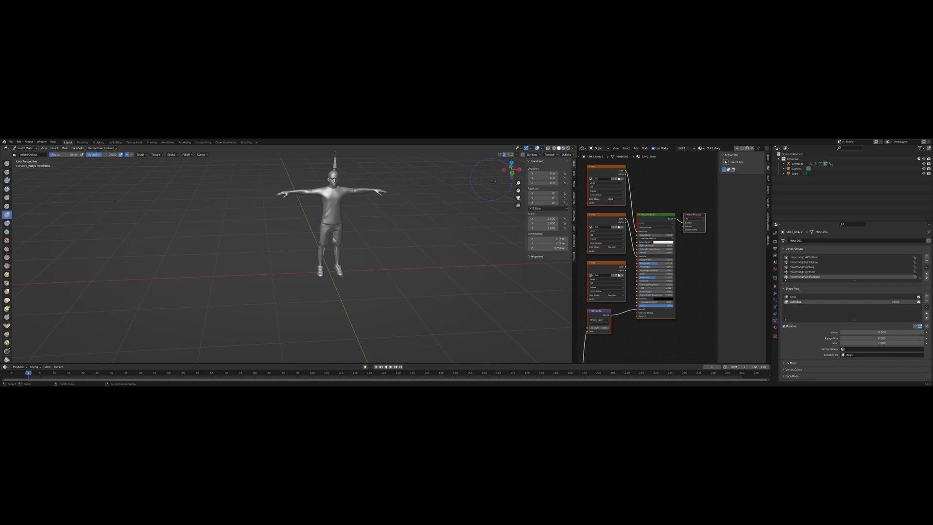
Switch to Object Mode and select the character's shirt
{"action": "left_click", "coordinate": [24, 148]}
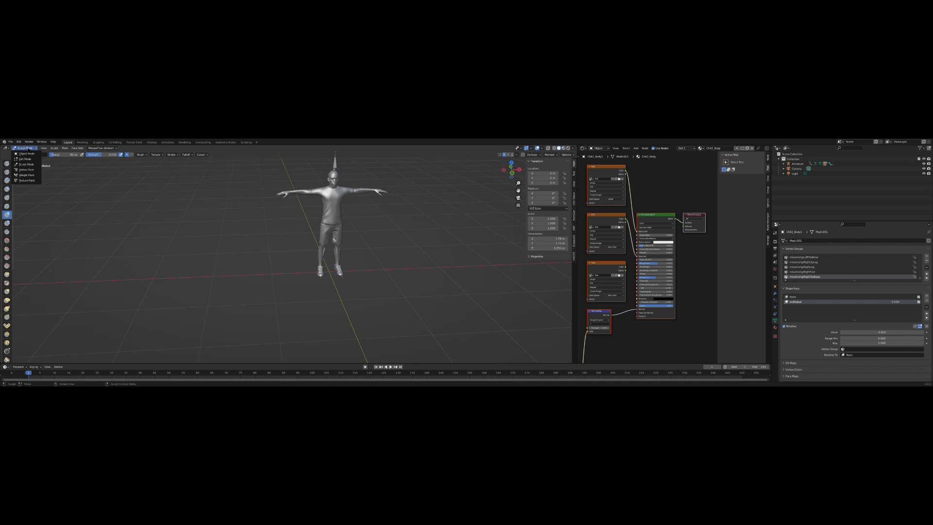
{"action": "left_click", "coordinate": [30, 154]}
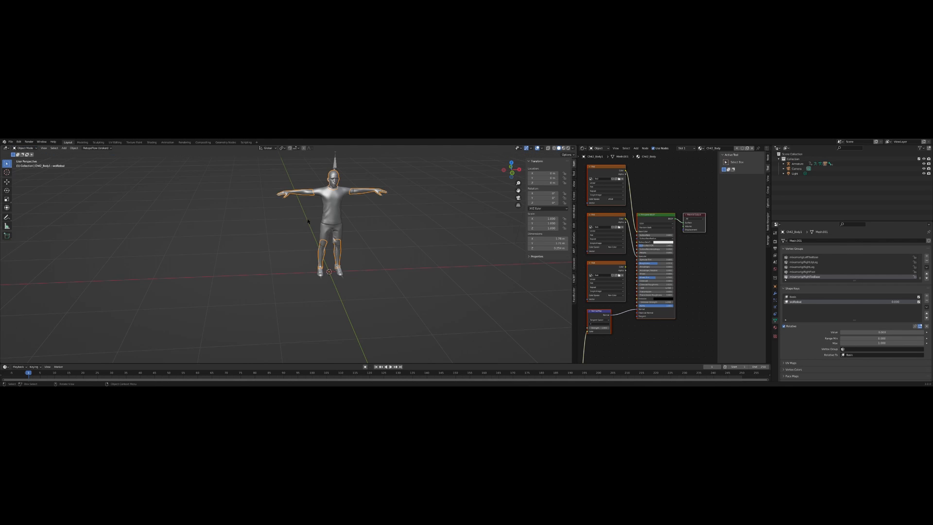
{"action": "mouse_move", "coordinate": [348, 233]}
{"action": "middle_mouse_down"}
{"action": "mouse_move", "coordinate": [373, 219]}
{"action": "mouse_move", "coordinate": [356, 222]}
{"action": "middle_mouse_up"}
{"action": "left_click", "coordinate": [331, 203]}
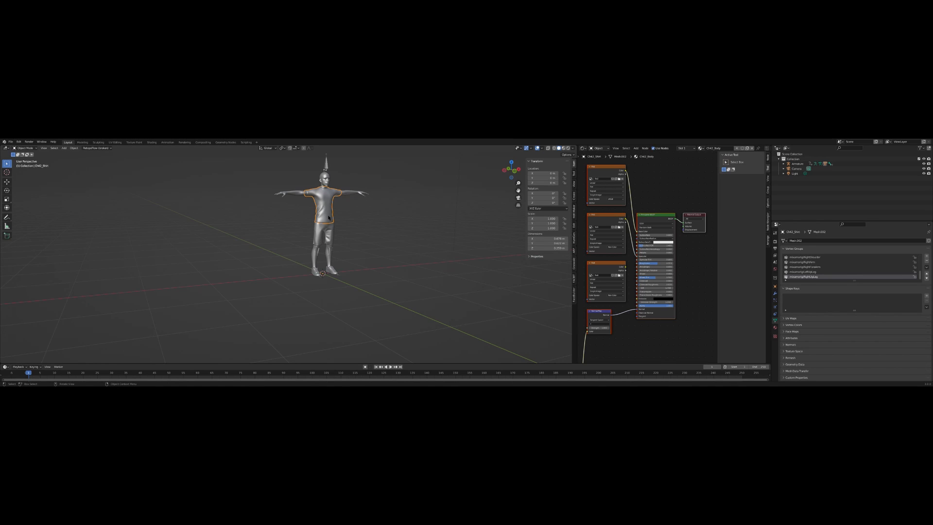
Add a Basis shape key and a second shape key to the shirt, naming the second one wolfedout
{"action": "key", "text": "KP_Decimal"}
{"action": "scroll", "coordinate": [324, 236], "scroll_direction": "down", "scroll_amount": 1}
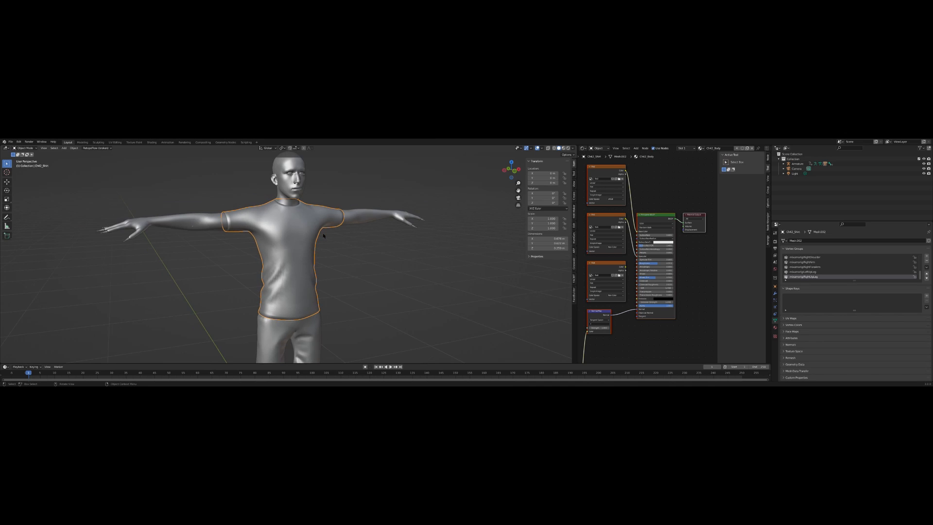
{"action": "middle_click_drag", "start_coordinate": [324, 235], "coordinate": [416, 232]}
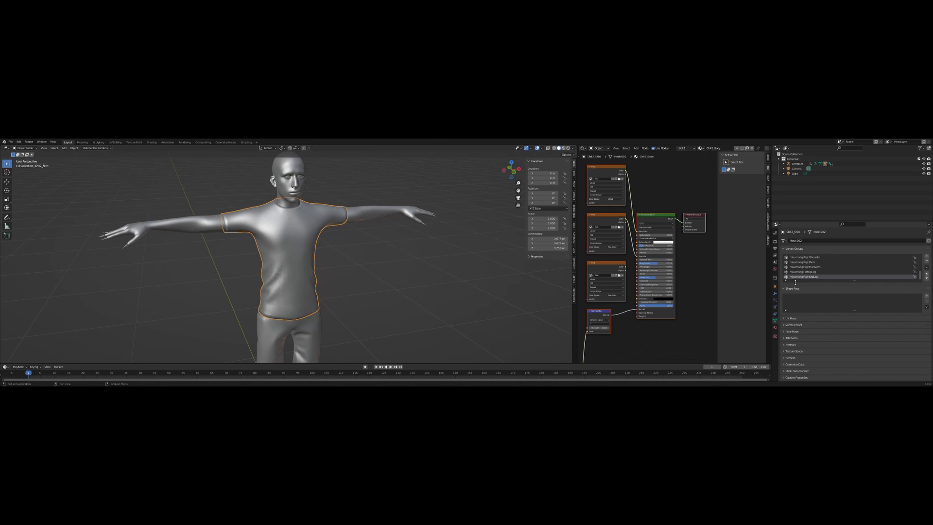
{"action": "left_click", "coordinate": [926, 296]}
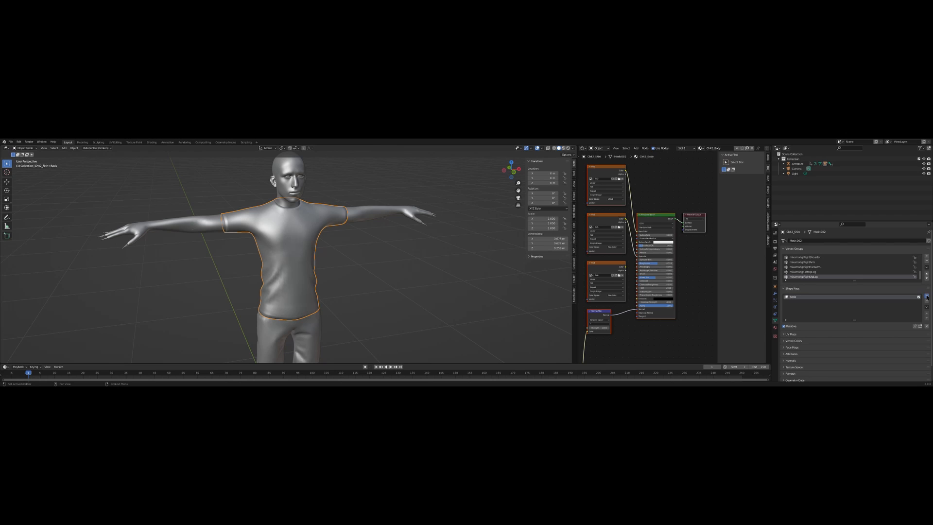
{"action": "left_click", "coordinate": [927, 297]}
{"action": "double_click", "coordinate": [796, 301]}
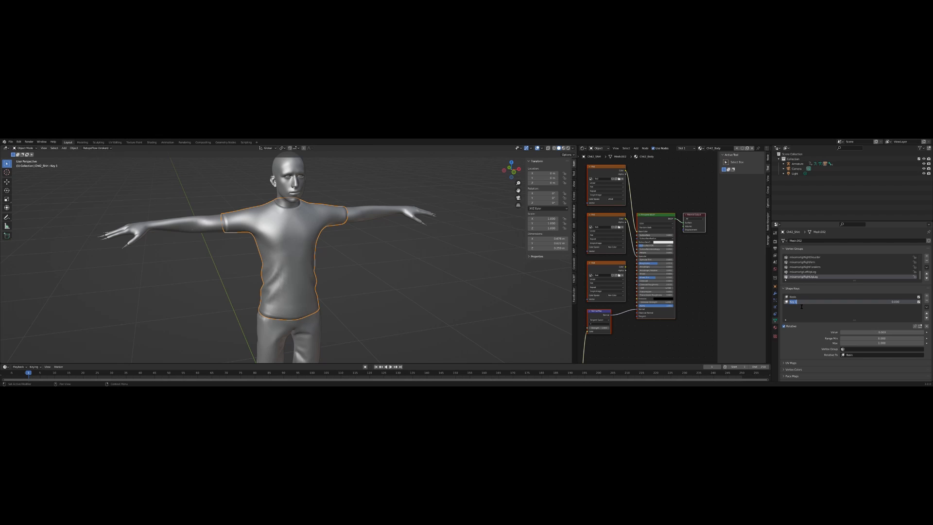
{"action": "type", "text": "scaledout"}
{"action": "key", "text": "Return"}
Set the shirt's wolfedout shape key value to 1 and switch to Sculpt Mode
{"action": "left_click_drag", "start_coordinate": [874, 333], "coordinate": [926, 333]}
{"action": "left_click", "coordinate": [920, 327]}
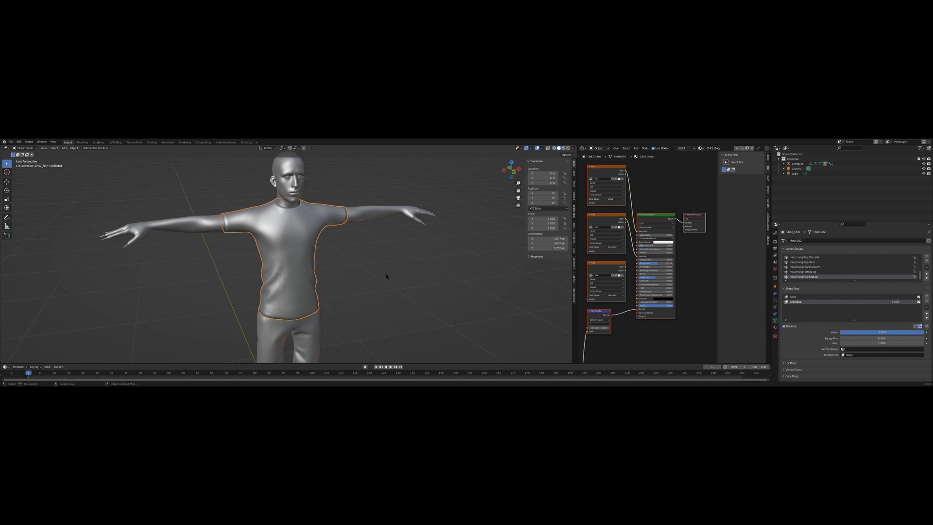
{"action": "left_click", "coordinate": [24, 148]}
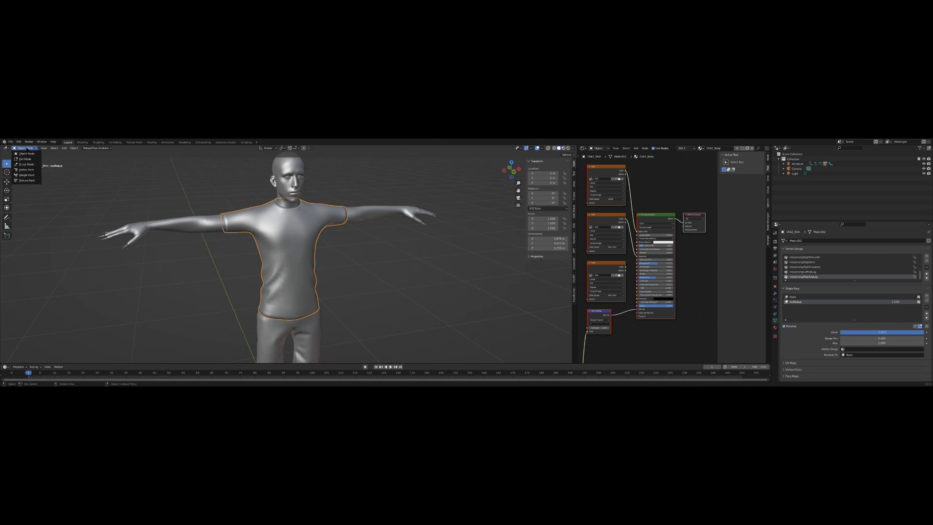
{"action": "left_click", "coordinate": [29, 167]}
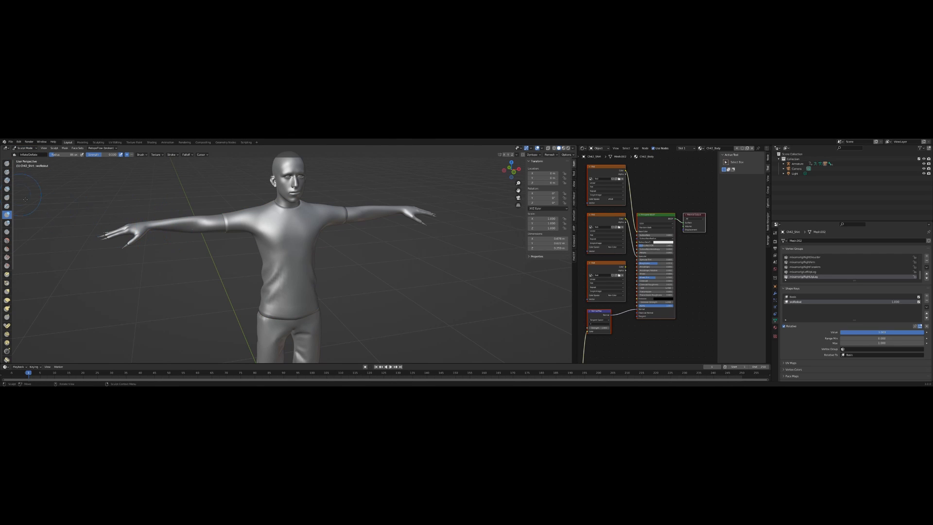
Build up the shirt's chest with the Blob brush
{"action": "left_click", "coordinate": [7, 223]}
{"action": "left_click_drag", "start_coordinate": [277, 226], "coordinate": [287, 238]}
{"action": "left_click_drag", "start_coordinate": [277, 229], "coordinate": [273, 227]}
{"action": "mouse_move", "coordinate": [273, 227]}
{"action": "middle_mouse_down"}
{"action": "mouse_move", "coordinate": [354, 252]}
{"action": "mouse_move", "coordinate": [300, 254]}
{"action": "middle_mouse_up"}
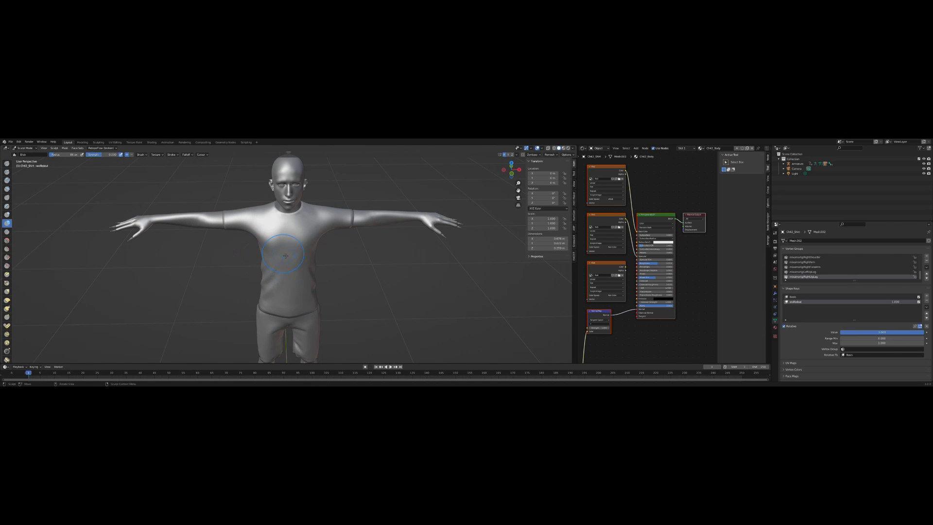
Bulk up the shirt's shoulders, chest and back with the Inflate/Deflate brush
{"action": "left_click", "coordinate": [7, 214]}
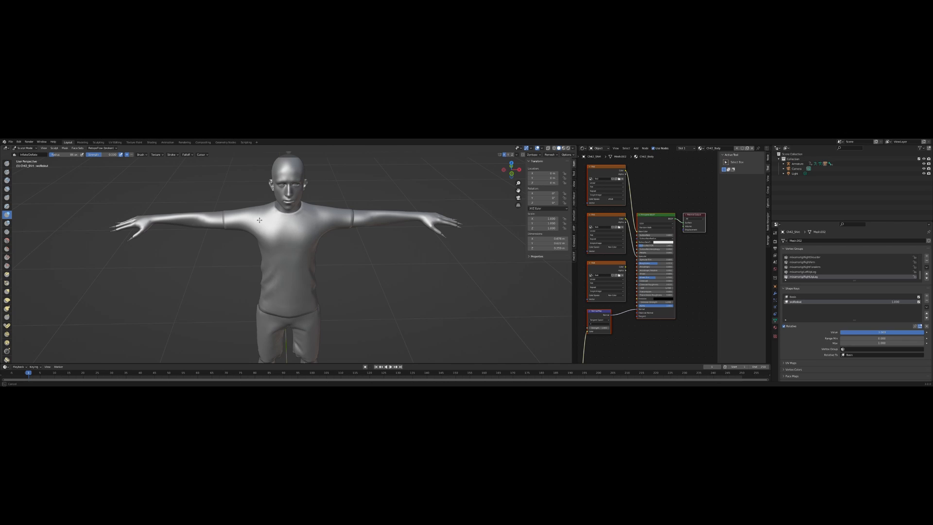
{"action": "middle_click_drag", "start_coordinate": [306, 223], "coordinate": [274, 235]}
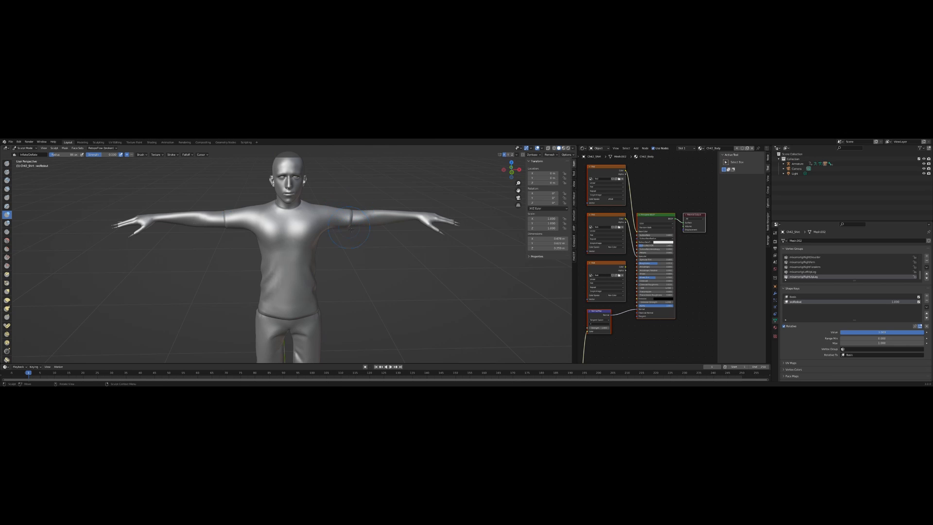
{"action": "mouse_move", "coordinate": [314, 253]}
{"action": "middle_mouse_down"}
{"action": "mouse_move", "coordinate": [279, 239]}
{"action": "mouse_move", "coordinate": [268, 254]}
{"action": "mouse_move", "coordinate": [348, 260]}
{"action": "mouse_move", "coordinate": [302, 246]}
{"action": "mouse_move", "coordinate": [312, 251]}
{"action": "middle_mouse_up"}
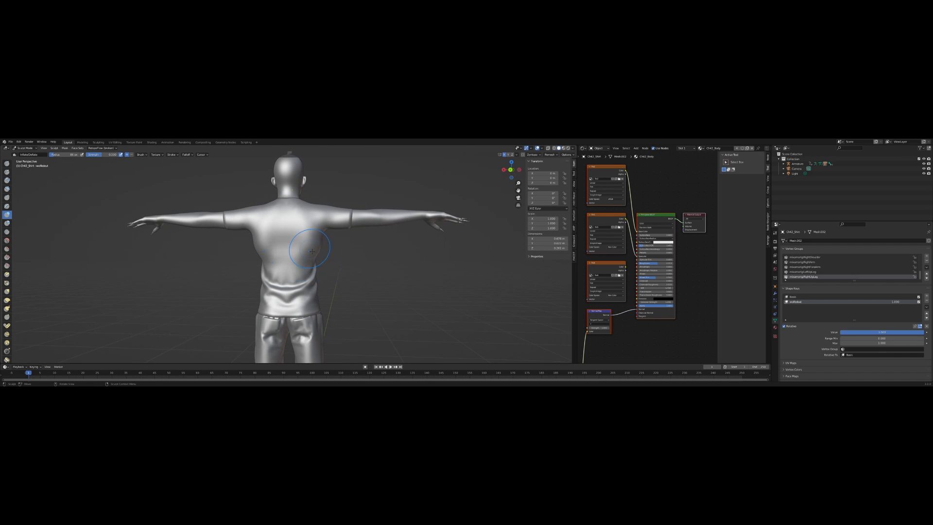
{"action": "left_click_drag", "start_coordinate": [312, 252], "coordinate": [303, 275]}
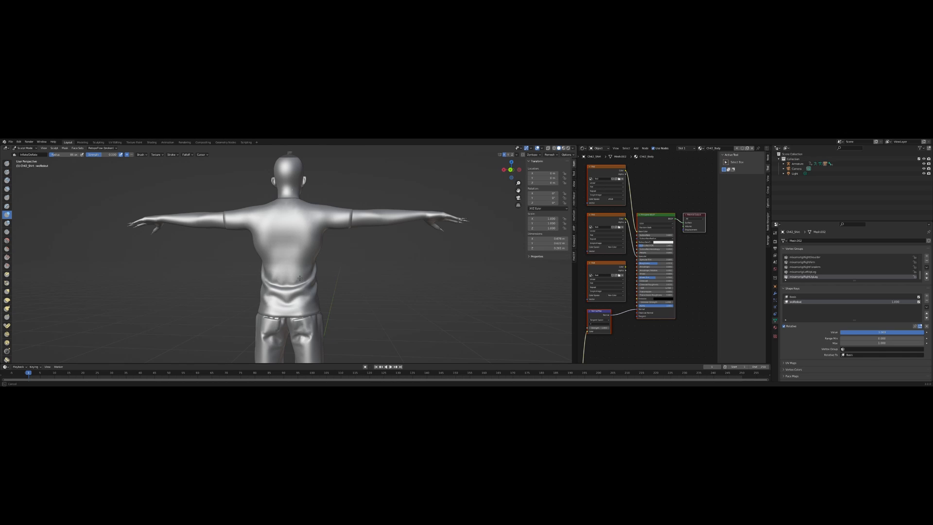
{"action": "middle_click_drag", "start_coordinate": [303, 259], "coordinate": [297, 231]}
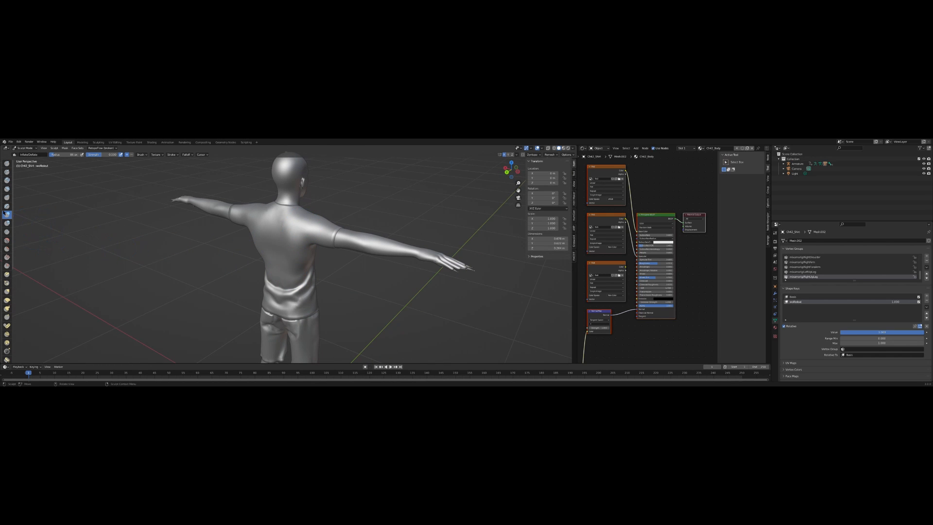
Carve the shirt's upper back with the Multi-plane Scrape brush and inflate around the shoulder blades
{"action": "left_click", "coordinate": [7, 275]}
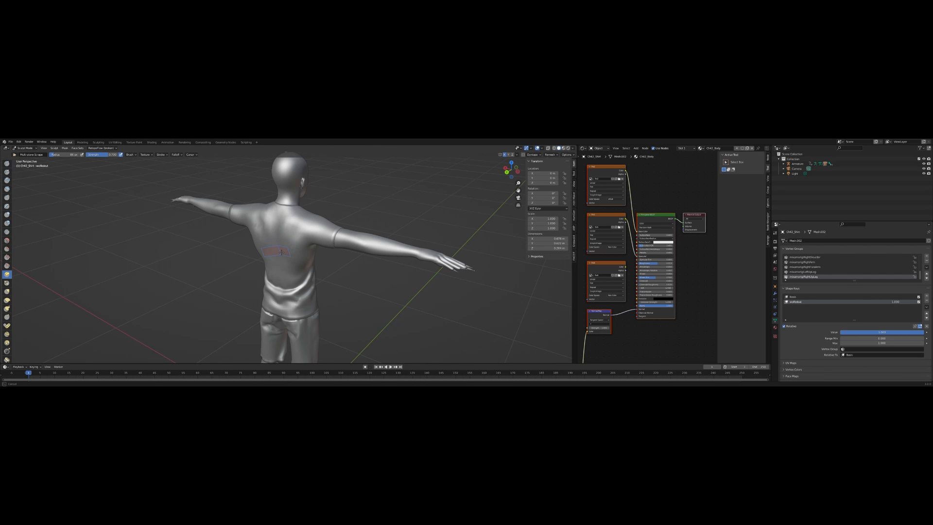
{"action": "mouse_move", "coordinate": [283, 264]}
{"action": "middle_mouse_down"}
{"action": "mouse_move", "coordinate": [359, 265]}
{"action": "mouse_move", "coordinate": [337, 265]}
{"action": "middle_mouse_up"}
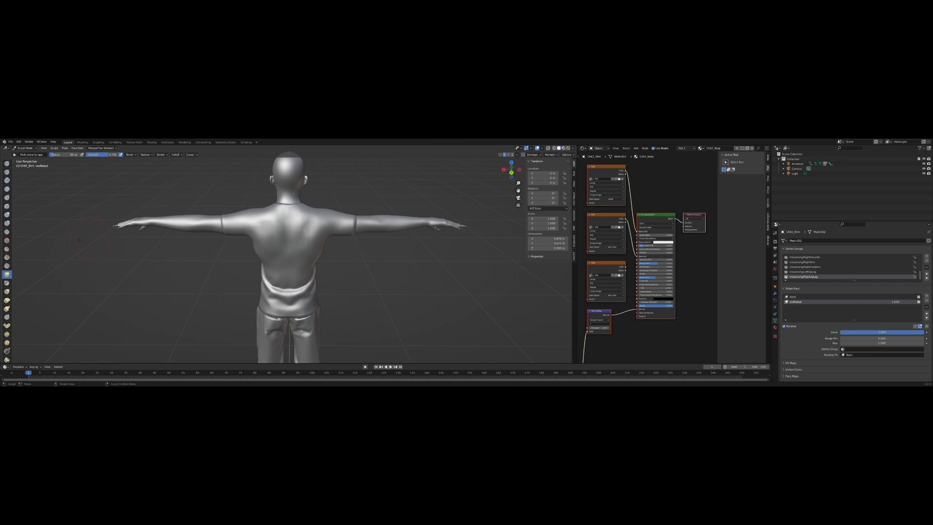
{"action": "left_click", "coordinate": [6, 215]}
{"action": "left_click_drag", "start_coordinate": [268, 222], "coordinate": [273, 230]}
{"action": "middle_click_drag", "start_coordinate": [271, 228], "coordinate": [299, 214]}
{"action": "left_click_drag", "start_coordinate": [298, 213], "coordinate": [292, 211]}
{"action": "middle_click_drag", "start_coordinate": [292, 211], "coordinate": [272, 221]}
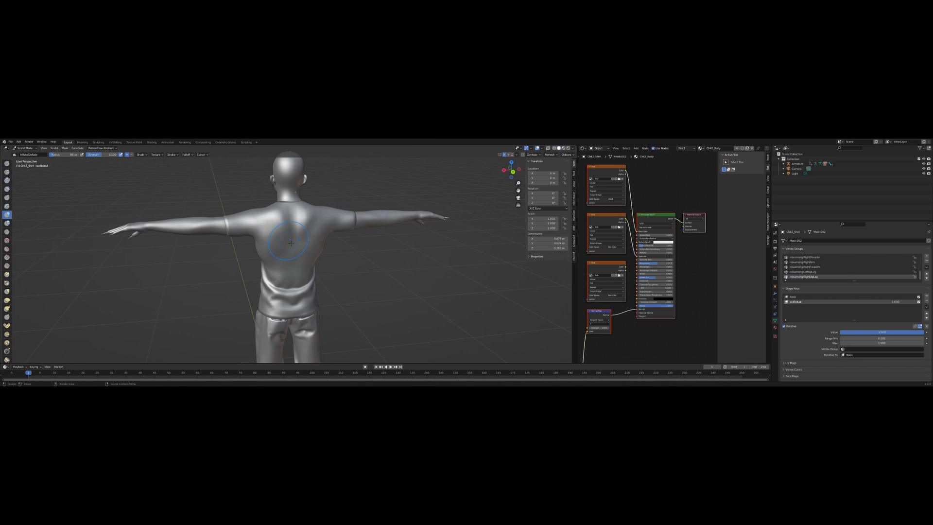
Inflate the shirt's mid back, shoulders and front torso from several angles with the Inflate/Deflate brush
{"action": "mouse_move", "coordinate": [281, 242]}
{"action": "left_mouse_down"}
{"action": "mouse_move", "coordinate": [287, 248]}
{"action": "mouse_move", "coordinate": [267, 232]}
{"action": "left_mouse_up"}
{"action": "middle_click_drag", "start_coordinate": [268, 232], "coordinate": [333, 236]}
{"action": "mouse_move", "coordinate": [312, 239]}
{"action": "left_mouse_down"}
{"action": "mouse_move", "coordinate": [316, 231]}
{"action": "mouse_move", "coordinate": [309, 236]}
{"action": "left_mouse_up"}
{"action": "middle_click_drag", "start_coordinate": [309, 237], "coordinate": [283, 245]}
{"action": "left_click_drag", "start_coordinate": [283, 245], "coordinate": [283, 245]}
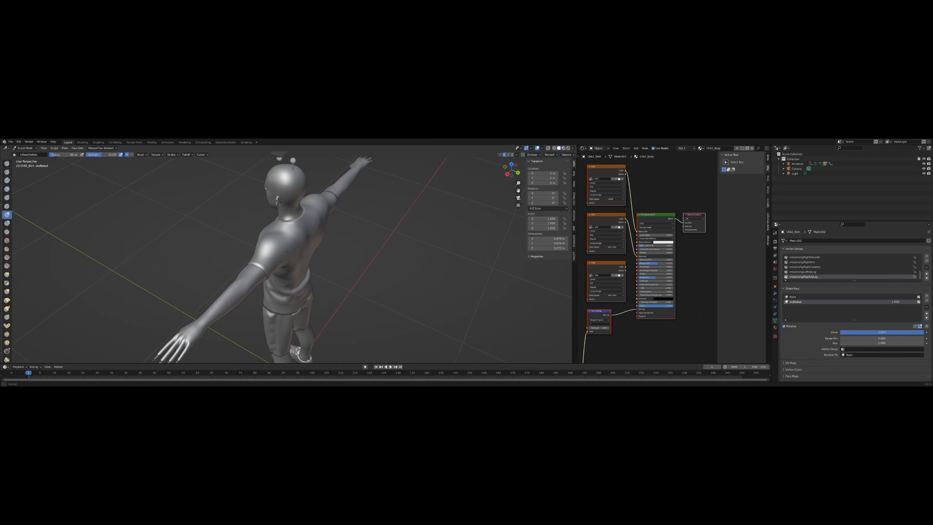
{"action": "middle_click_drag", "start_coordinate": [285, 250], "coordinate": [273, 224]}
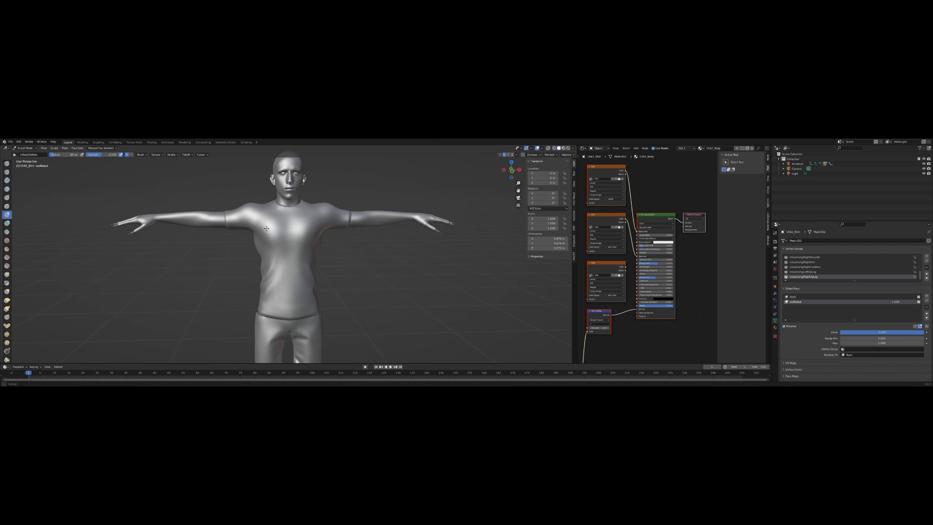
{"action": "left_click_drag", "start_coordinate": [275, 241], "coordinate": [274, 263]}
{"action": "mouse_move", "coordinate": [282, 276]}
{"action": "middle_mouse_down"}
{"action": "mouse_move", "coordinate": [303, 277]}
{"action": "mouse_move", "coordinate": [291, 284]}
{"action": "mouse_move", "coordinate": [299, 294]}
{"action": "mouse_move", "coordinate": [330, 289]}
{"action": "middle_mouse_up"}
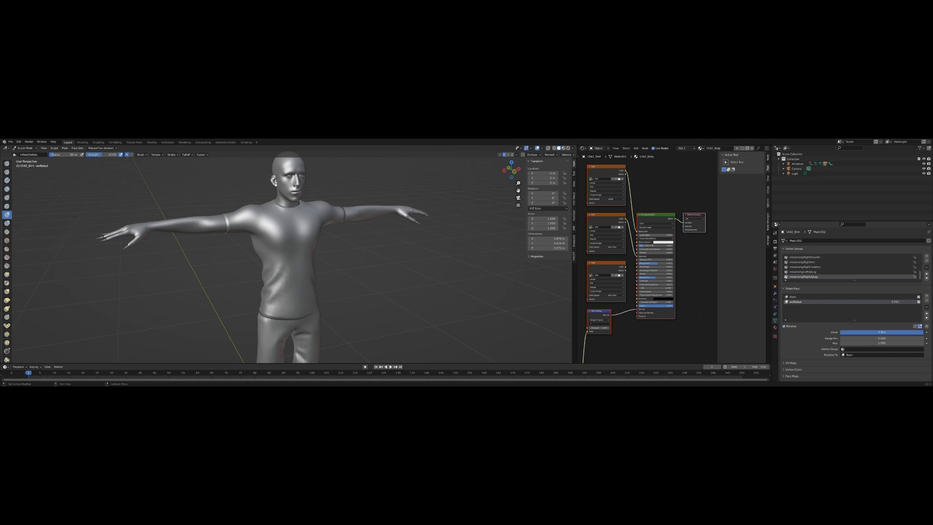
Preview the shirt's wolfedout shape key by sweeping its value to 0 and back to 1, and return to Object Mode
{"action": "mouse_move", "coordinate": [922, 332]}
{"action": "left_mouse_down"}
{"action": "mouse_move", "coordinate": [841, 332]}
{"action": "mouse_move", "coordinate": [923, 333]}
{"action": "left_mouse_up"}
{"action": "left_click_drag", "start_coordinate": [924, 333], "coordinate": [842, 332]}
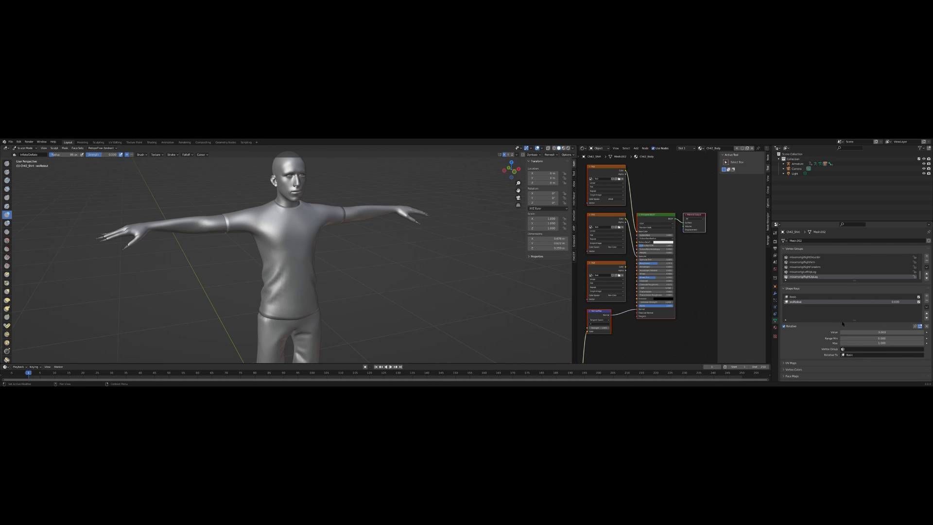
{"action": "left_click_drag", "start_coordinate": [848, 332], "coordinate": [924, 332]}
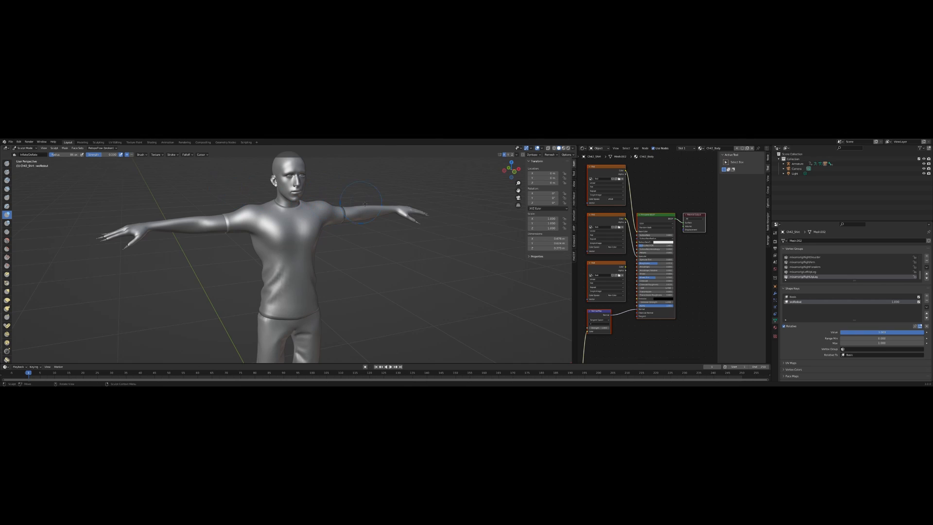
{"action": "left_click", "coordinate": [24, 148]}
{"action": "left_click", "coordinate": [23, 152]}
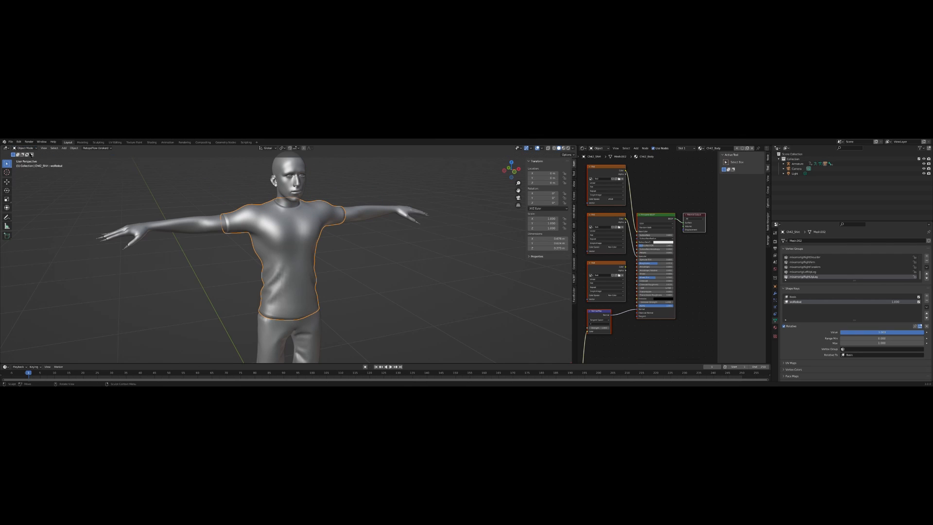
Copy the body's wolfedout value as a new driver and paste that driver onto the shirt's wolfedout value
{"action": "left_click", "coordinate": [301, 182]}
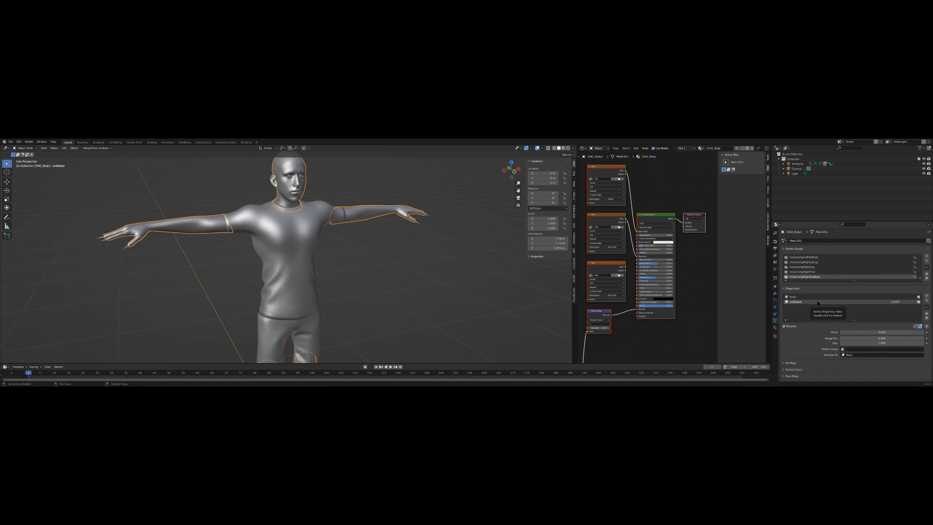
{"action": "right_click", "coordinate": [882, 334]}
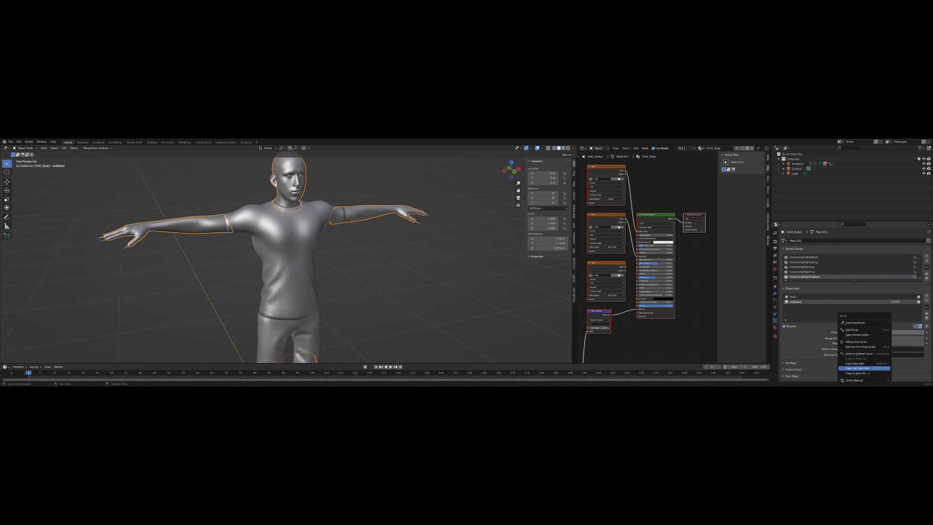
{"action": "left_click", "coordinate": [866, 374]}
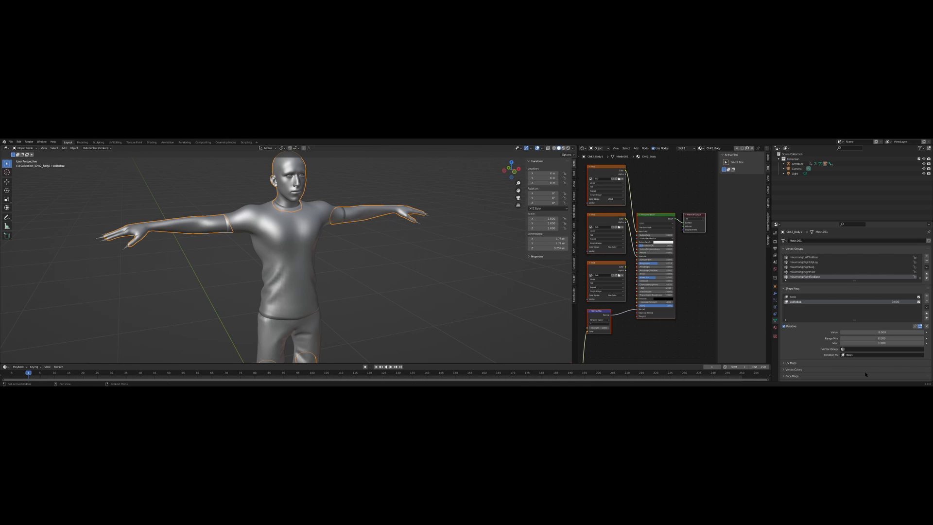
{"action": "left_click", "coordinate": [281, 224]}
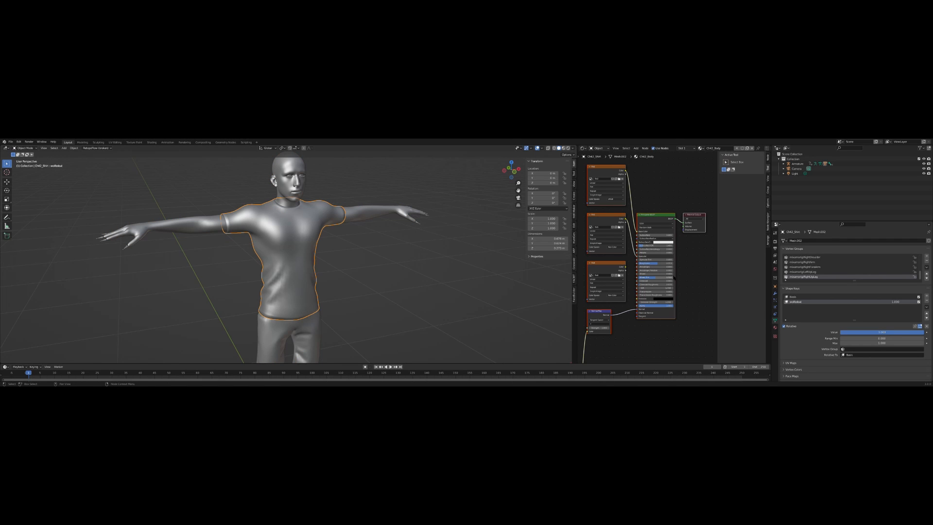
{"action": "right_click", "coordinate": [882, 332]}
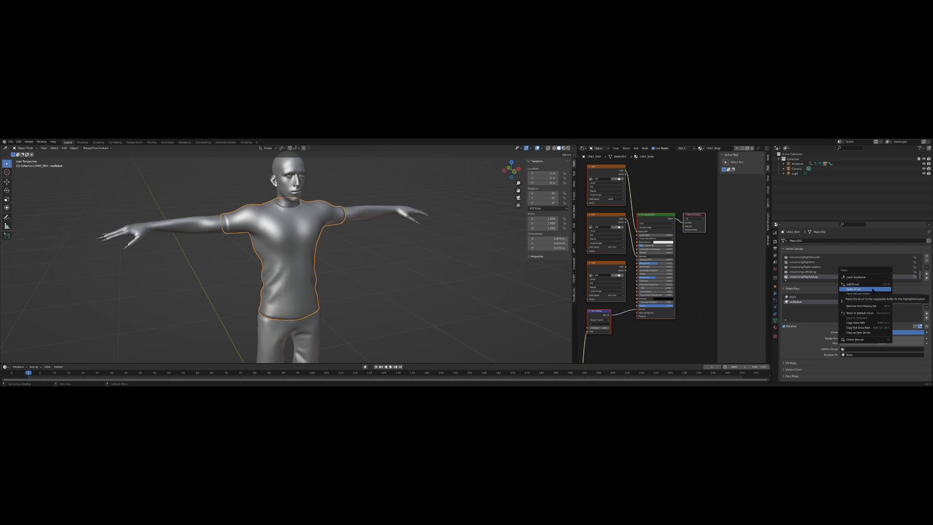
{"action": "left_click", "coordinate": [876, 333]}
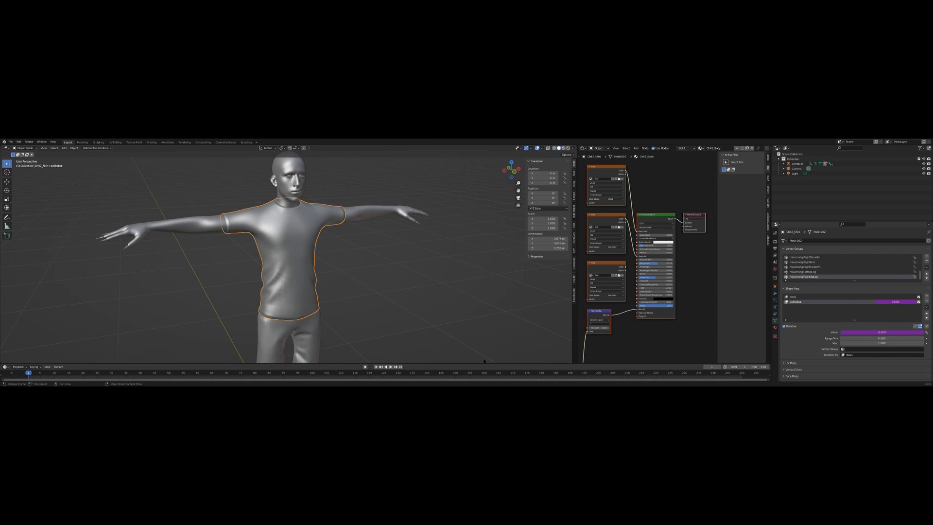
Test the driver by raising the body's wolfedout value to 1 and returning it to 0
{"action": "left_click", "coordinate": [287, 184]}
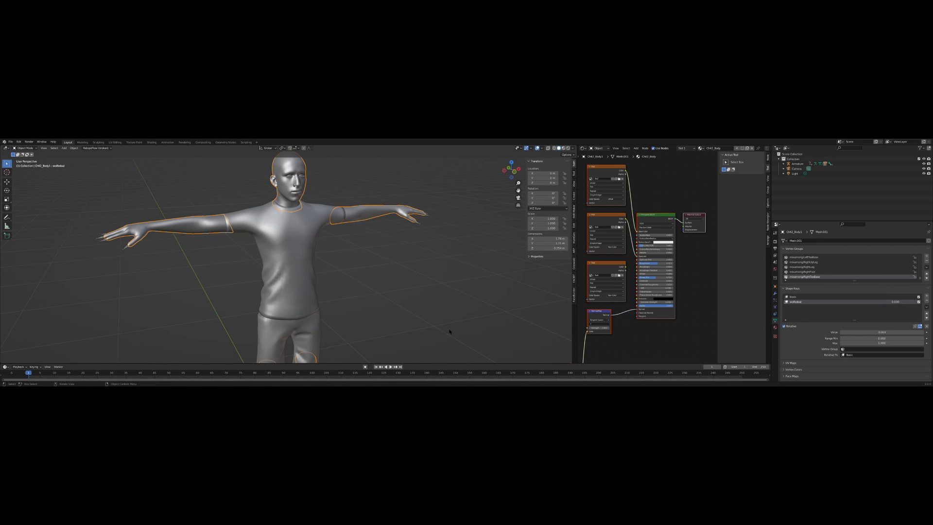
{"action": "left_click_drag", "start_coordinate": [858, 333], "coordinate": [923, 333]}
{"action": "right_click", "coordinate": [924, 333]}
{"action": "left_click_drag", "start_coordinate": [864, 334], "coordinate": [841, 333]}
Switch the viewport to Rendered shading and open the body's material properties
{"action": "left_click", "coordinate": [563, 148]}
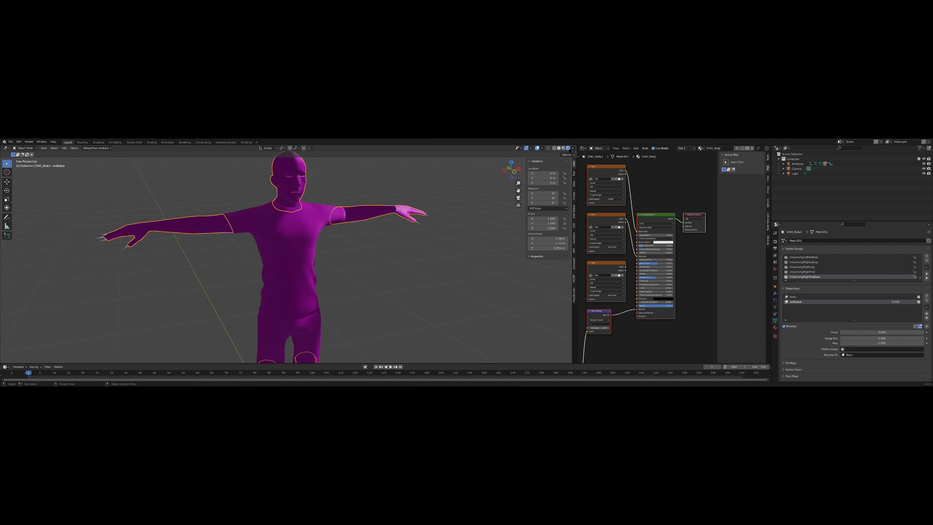
{"action": "mouse_move", "coordinate": [471, 229]}
{"action": "middle_mouse_down"}
{"action": "mouse_move", "coordinate": [495, 232]}
{"action": "mouse_move", "coordinate": [457, 230]}
{"action": "middle_mouse_up"}
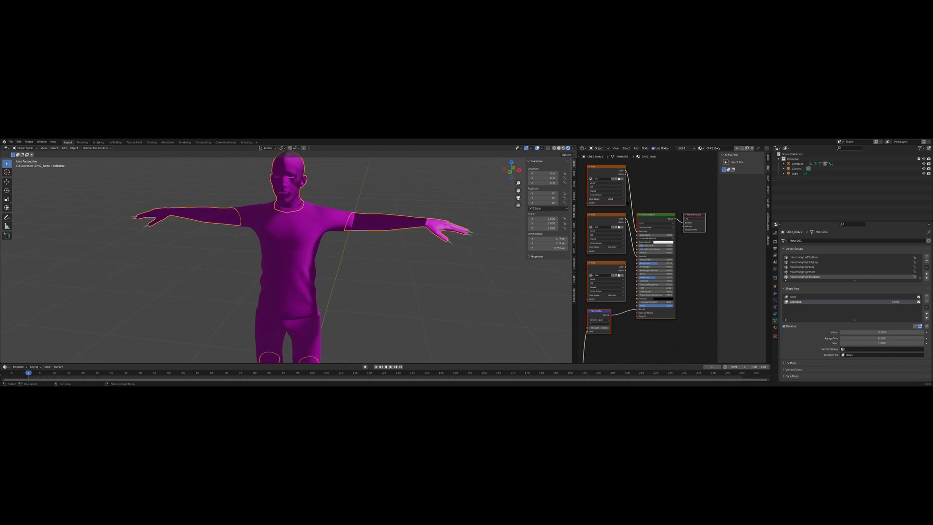
{"action": "middle_click_drag", "start_coordinate": [627, 203], "coordinate": [652, 205]}
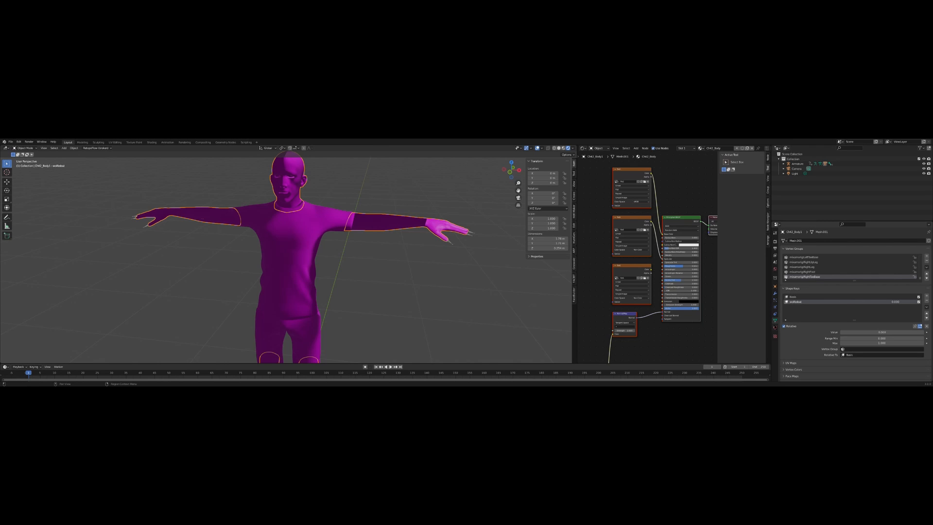
{"action": "left_click", "coordinate": [775, 327]}
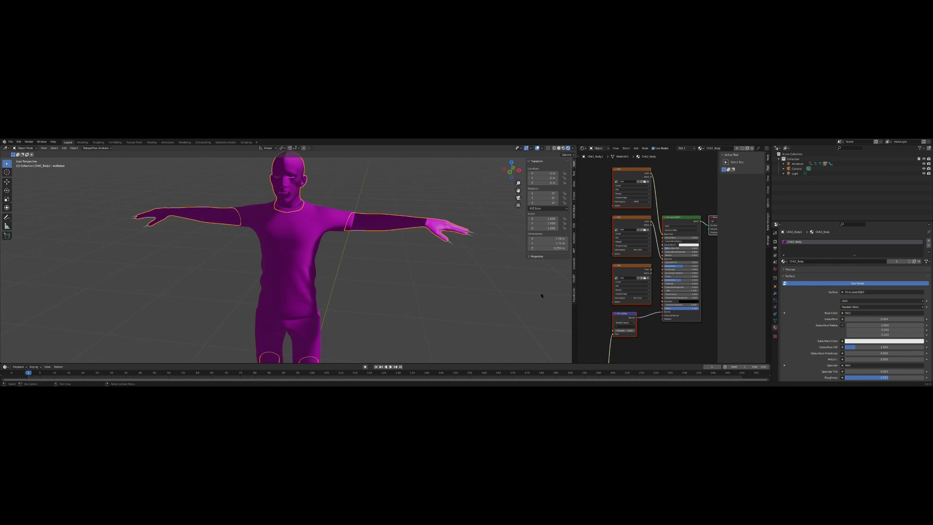
{"action": "scroll", "coordinate": [437, 281], "scroll_direction": "down", "scroll_amount": 2}
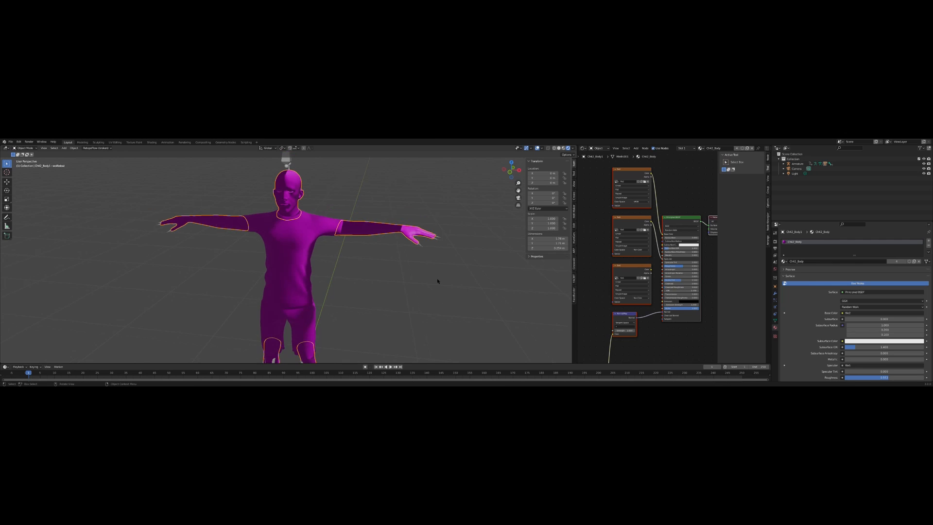
{"action": "middle_click_drag", "start_coordinate": [437, 281], "coordinate": [506, 286]}
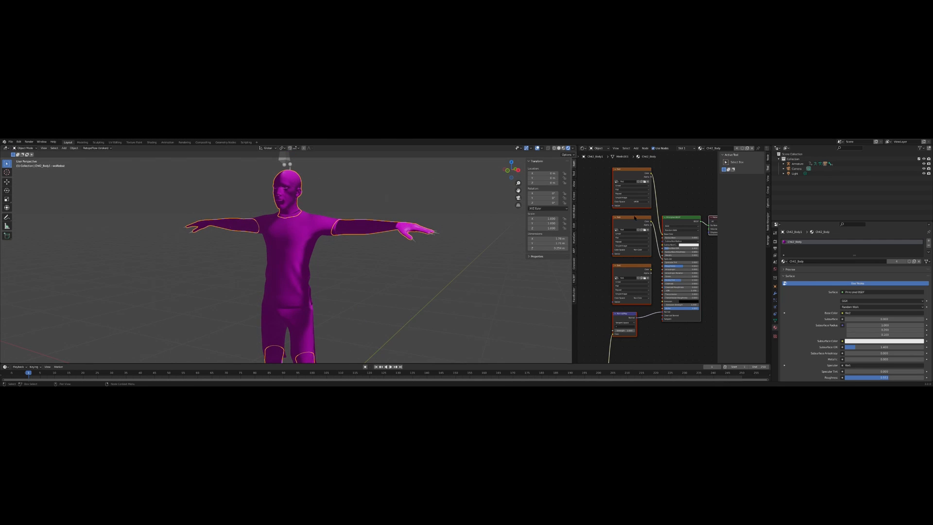
{"action": "left_click", "coordinate": [620, 183]}
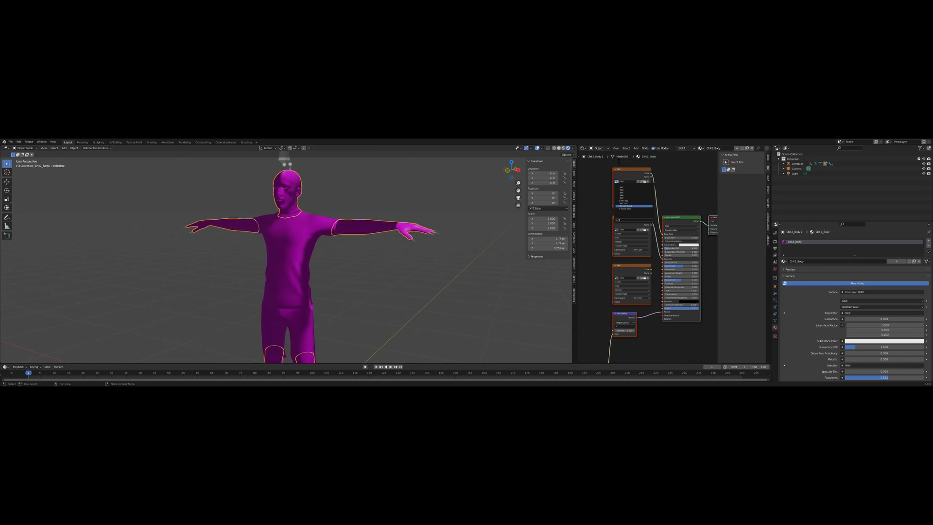
{"action": "left_click", "coordinate": [627, 170]}
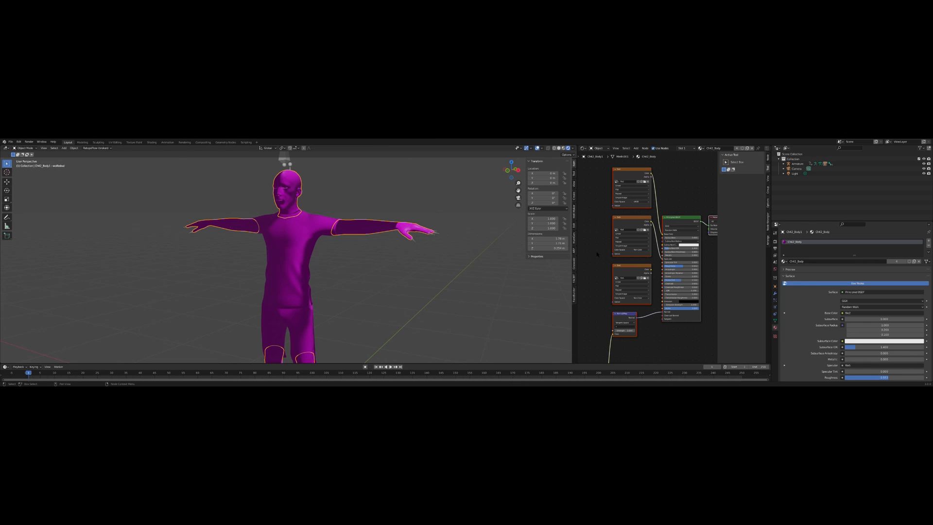
{"action": "middle_click_drag", "start_coordinate": [598, 253], "coordinate": [594, 215]}
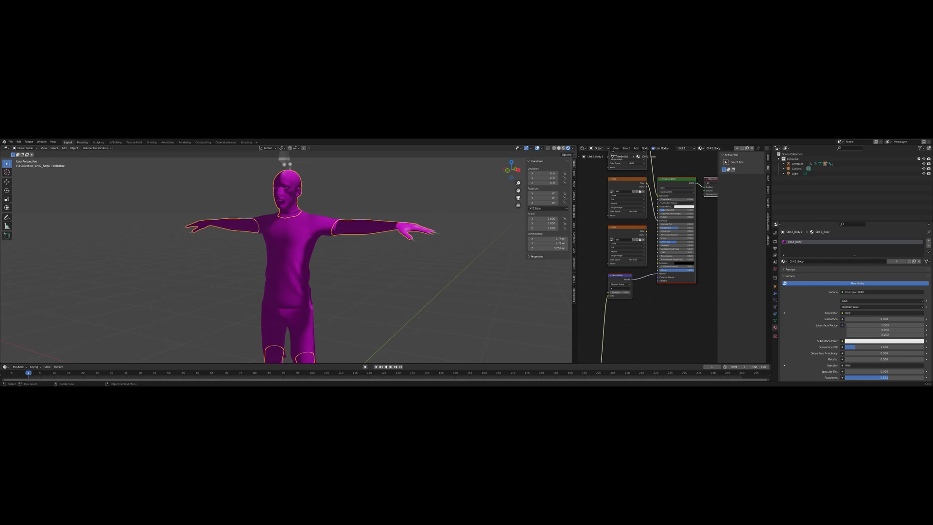
Import the textured, animated version of the character as an FBX file
{"action": "left_click", "coordinate": [10, 142]}
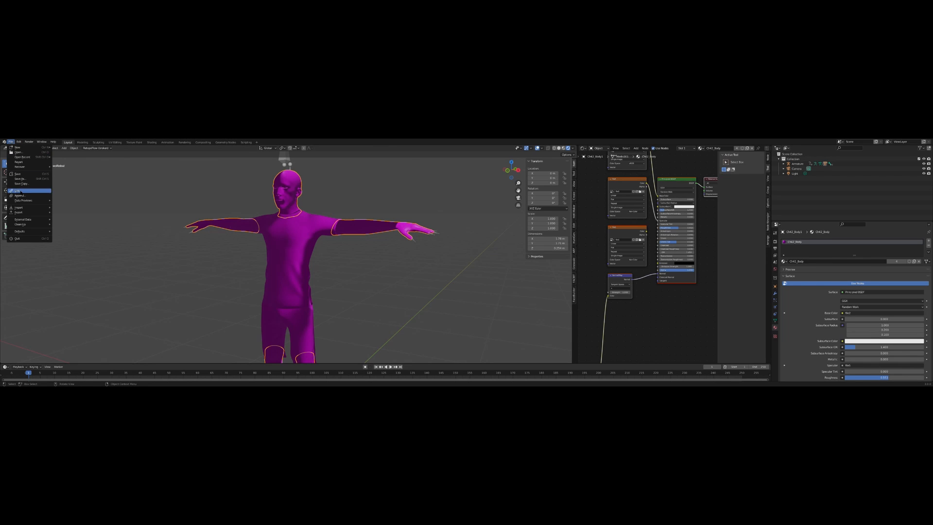
{"action": "mouse_move", "coordinate": [24, 208]}
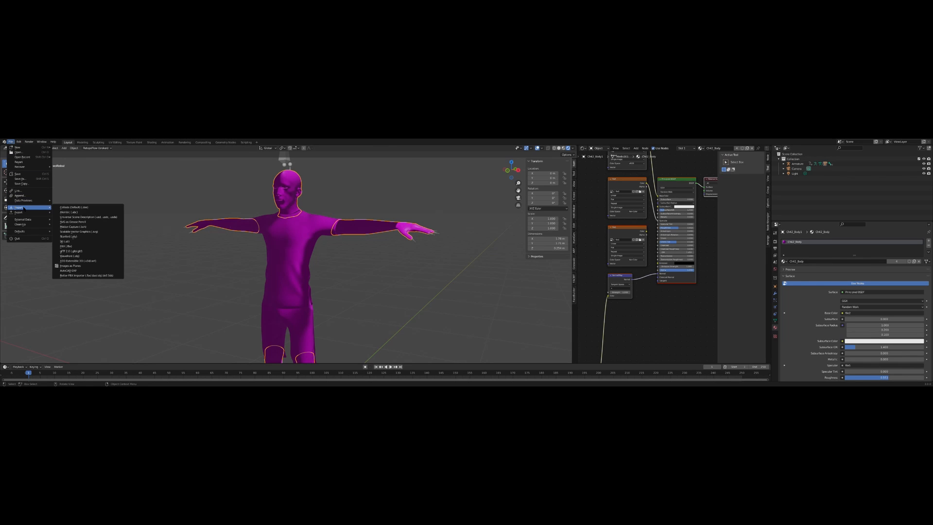
{"action": "left_click", "coordinate": [93, 247]}
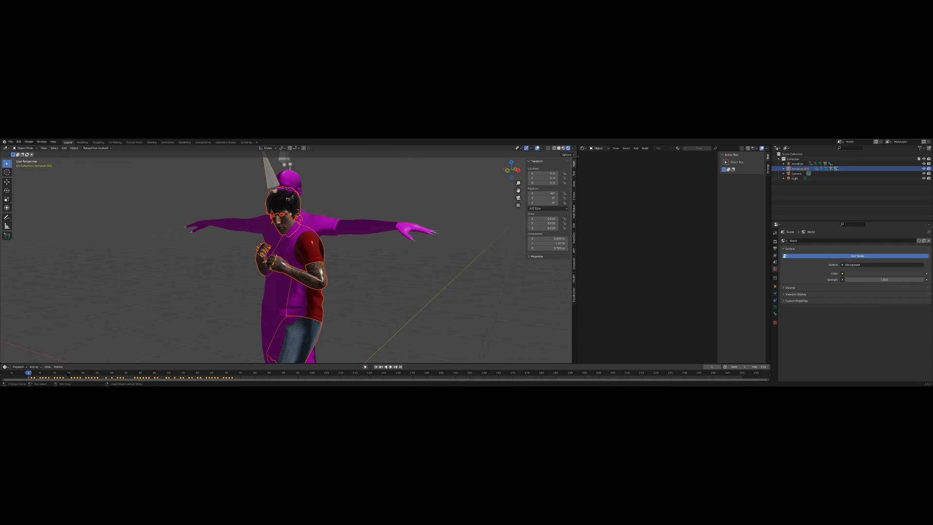
Preview the imported character's animation by playing it and scrubbing back through the timeline
{"action": "left_click_drag", "start_coordinate": [67, 374], "coordinate": [68, 374]}
{"action": "key", "text": "space"}
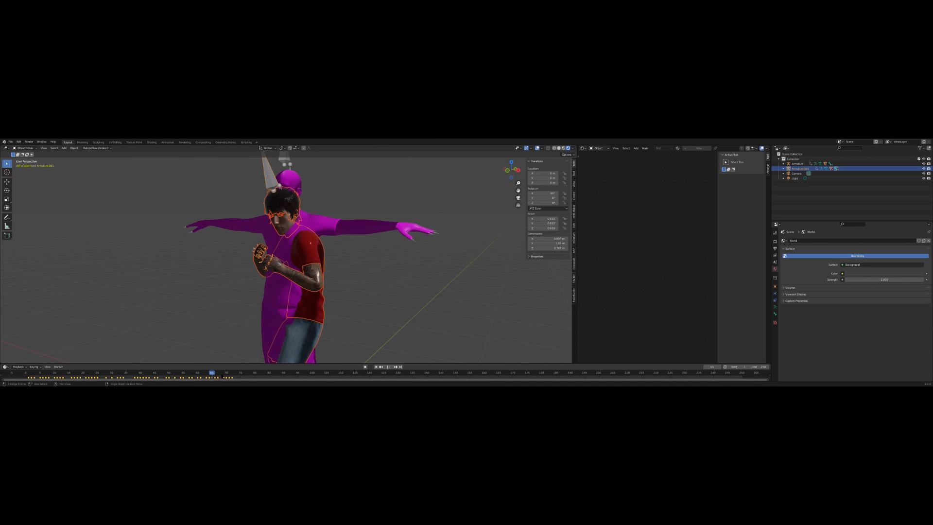
{"action": "key", "text": "space"}
{"action": "left_click_drag", "start_coordinate": [215, 375], "coordinate": [135, 375]}
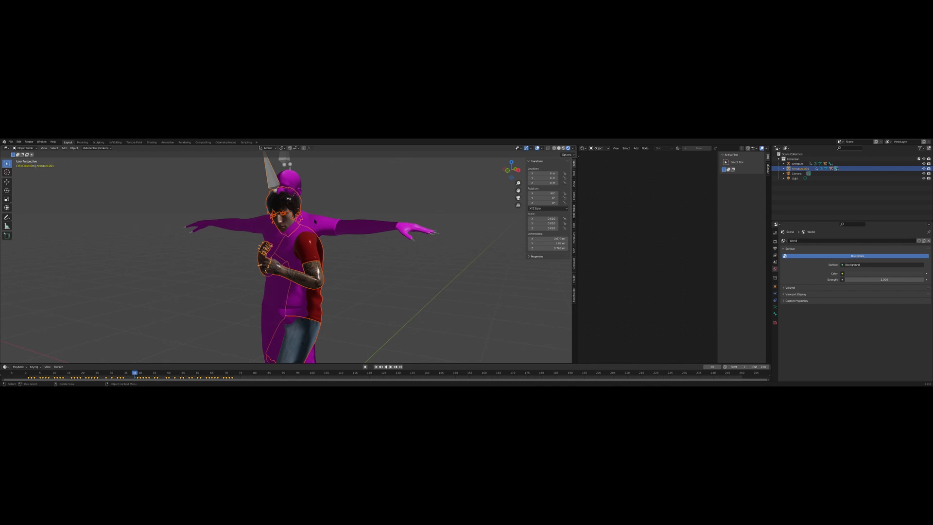
Link the imported body's material to the original T-posed body
{"action": "left_click", "coordinate": [293, 183]}
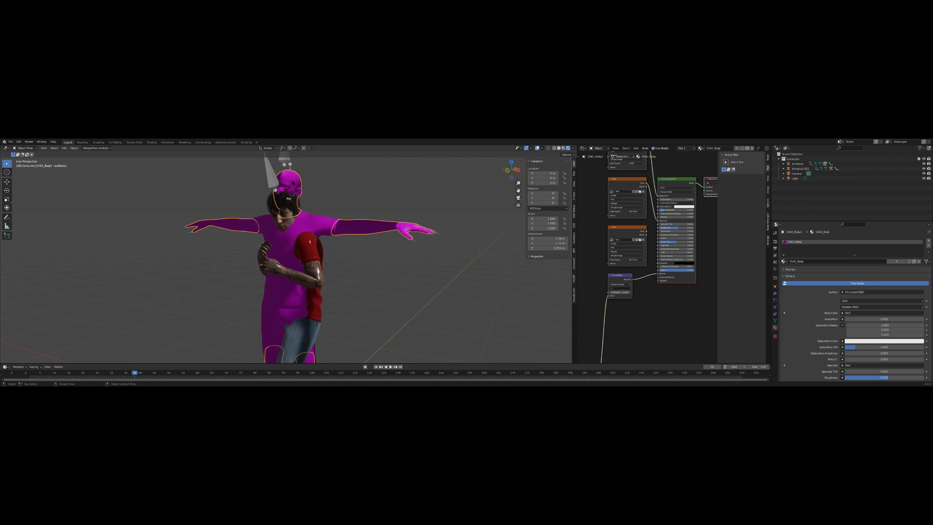
{"action": "left_click", "coordinate": [282, 223], "text": "shift"}
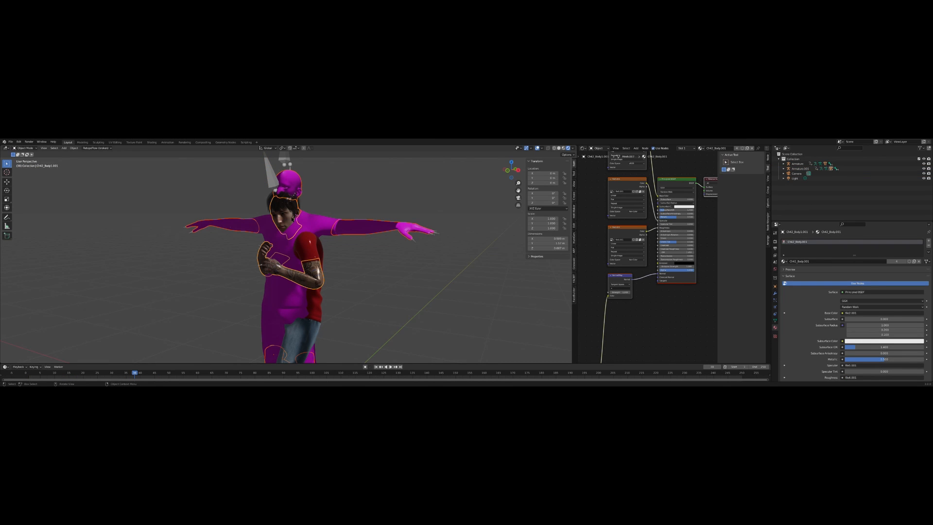
{"action": "key", "text": "ctrl+l"}
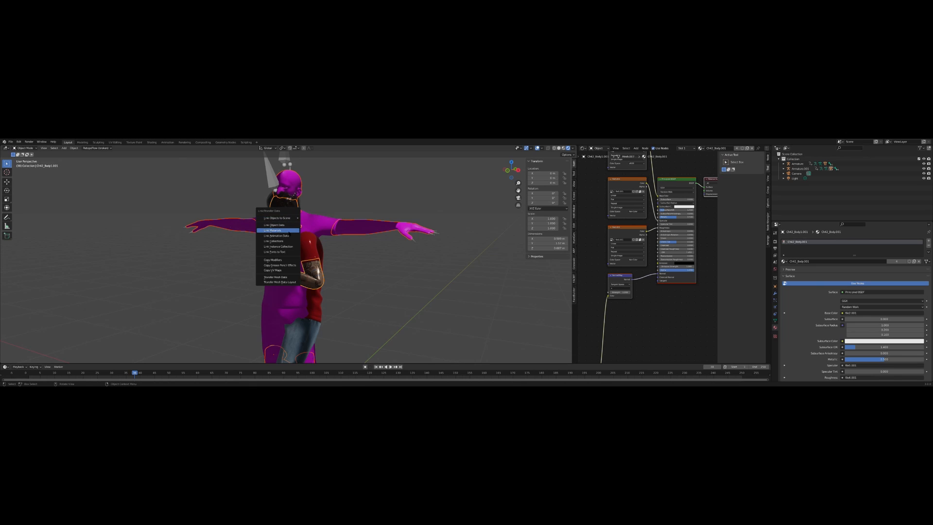
{"action": "left_click", "coordinate": [289, 231]}
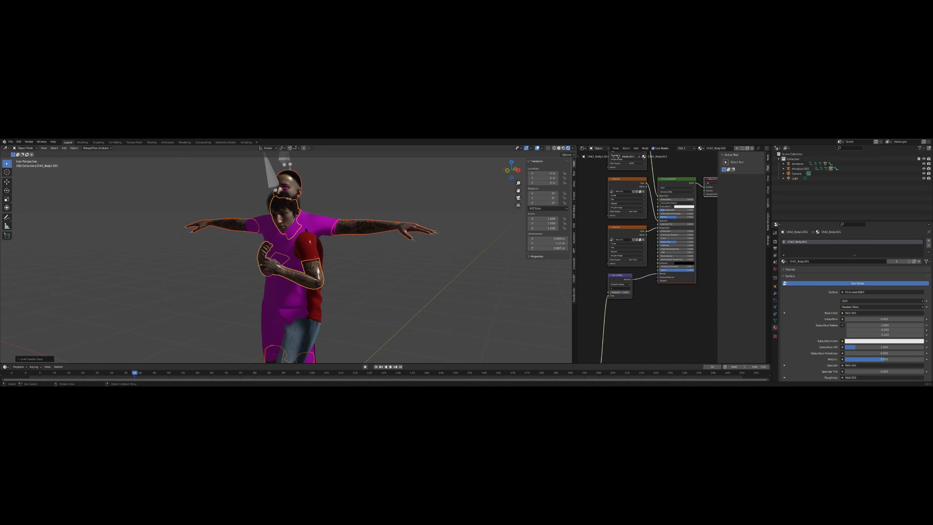
Try to link materials between the two shirts with the original shirt active, and undo the link
{"action": "left_click", "coordinate": [311, 242]}
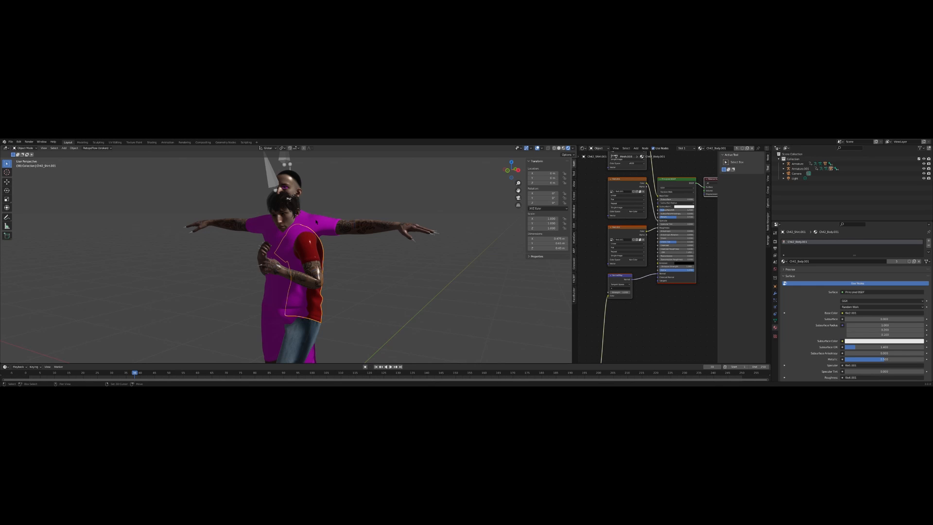
{"action": "left_click", "coordinate": [316, 222]}
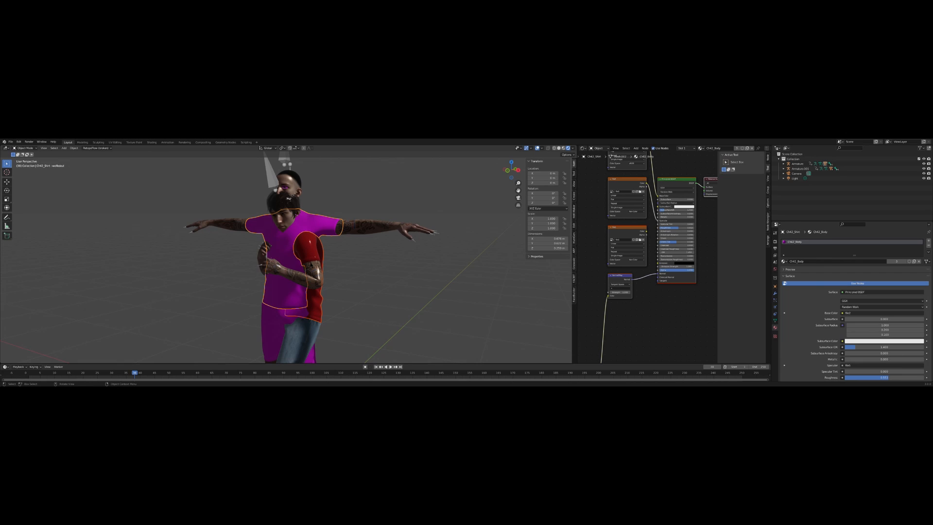
{"action": "key", "text": "ctrl+l"}
{"action": "left_click", "coordinate": [311, 263]}
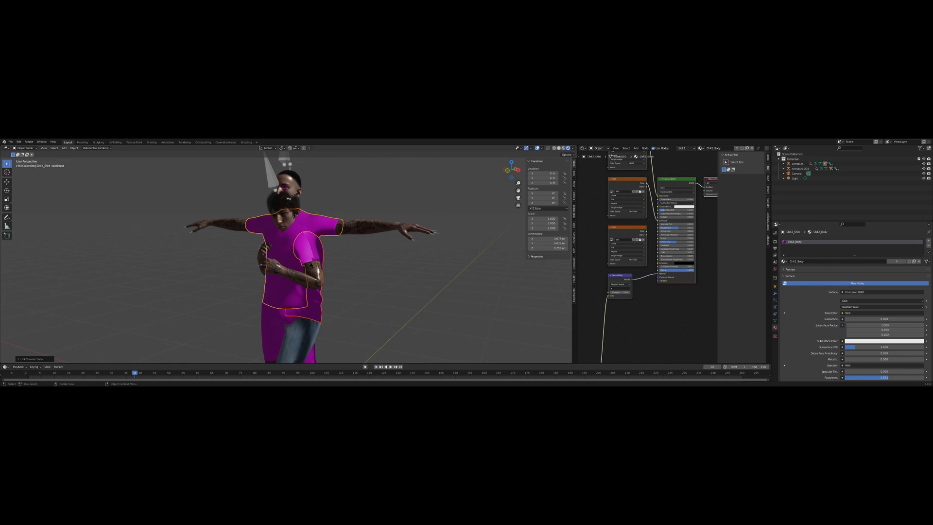
{"action": "key", "text": "ctrl+z"}
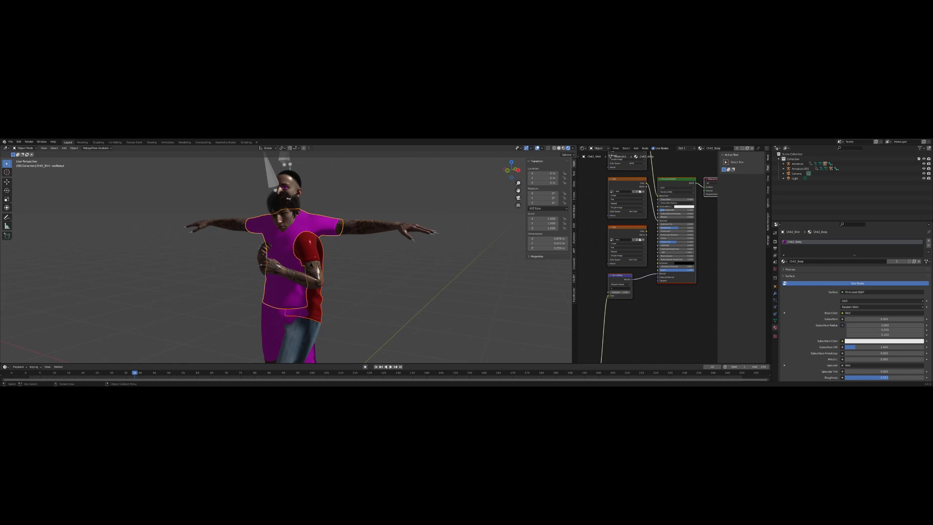
Link materials from the imported red shirt to the original shirt, with the imported shirt as the active object
{"action": "left_click", "coordinate": [360, 247]}
{"action": "left_click", "coordinate": [323, 234]}
{"action": "left_click", "coordinate": [316, 253], "text": "shift"}
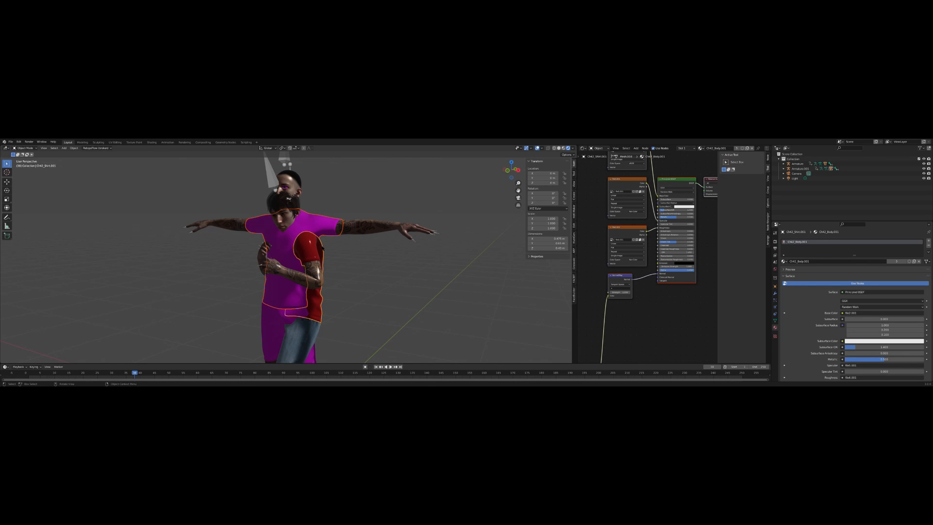
{"action": "key", "text": "ctrl+l"}
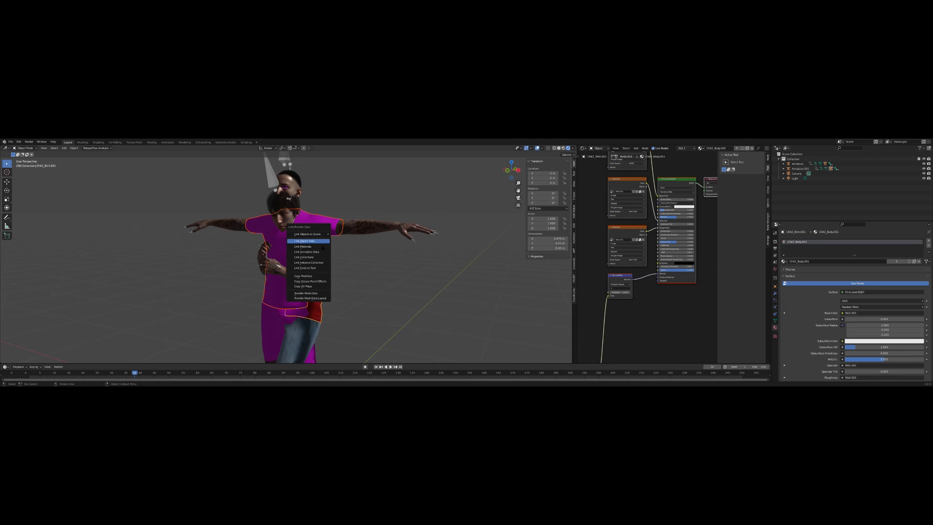
{"action": "left_click", "coordinate": [322, 247]}
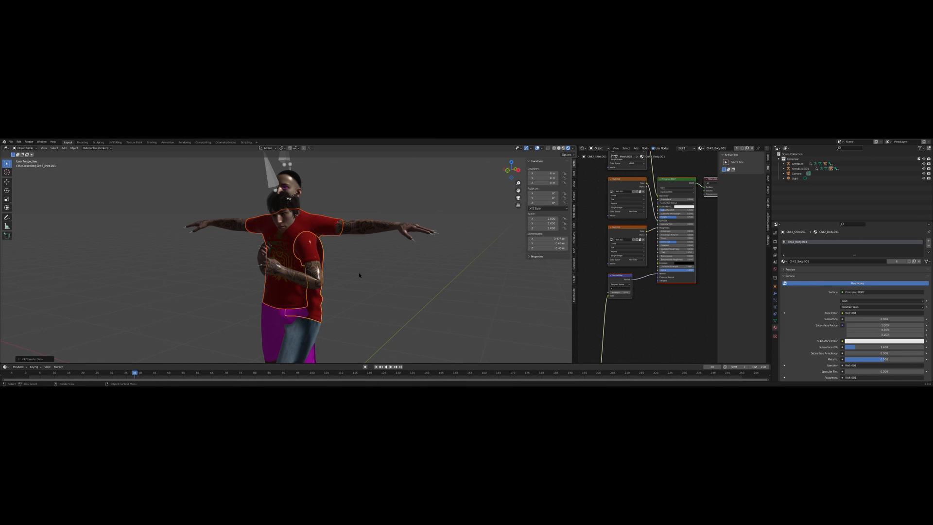
Try to link materials between the two pairs of shorts with the original shorts active, and undo the link
{"action": "left_click", "coordinate": [309, 329]}
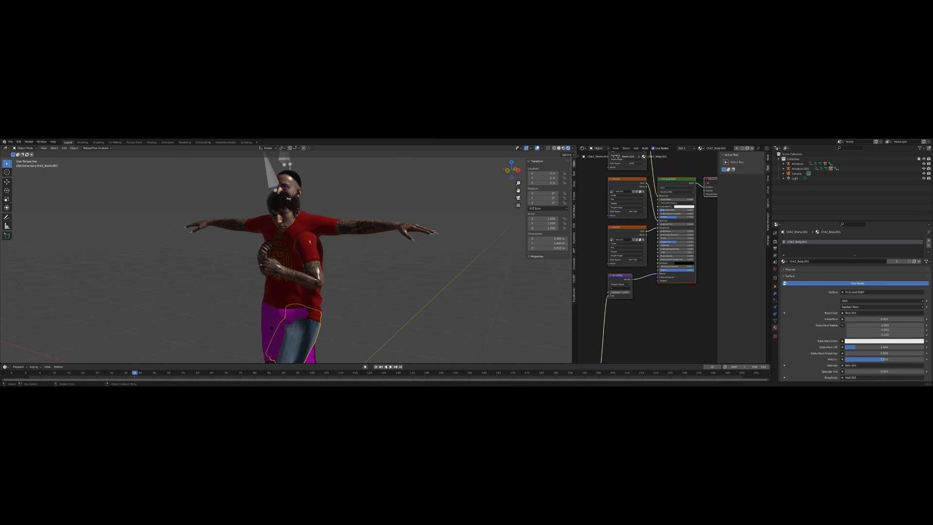
{"action": "middle_click_drag", "start_coordinate": [287, 325], "coordinate": [334, 326]}
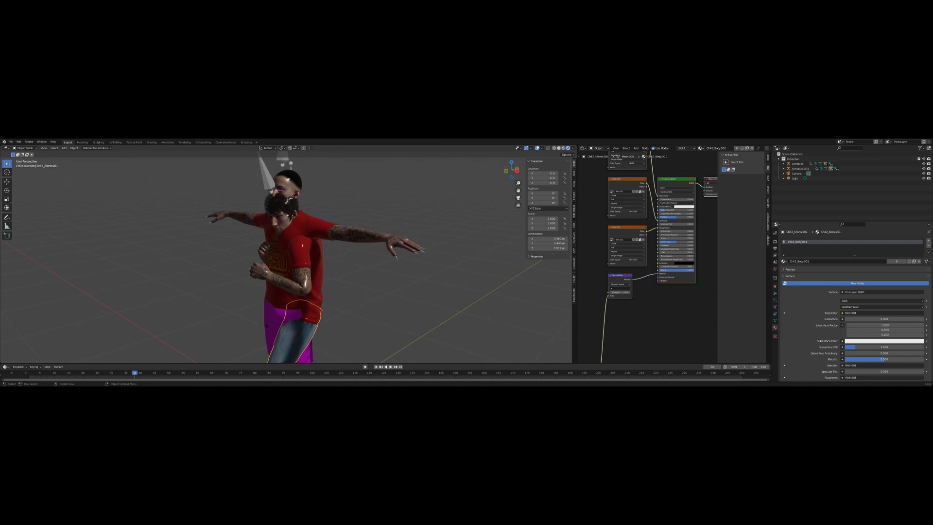
{"action": "left_click", "coordinate": [265, 321]}
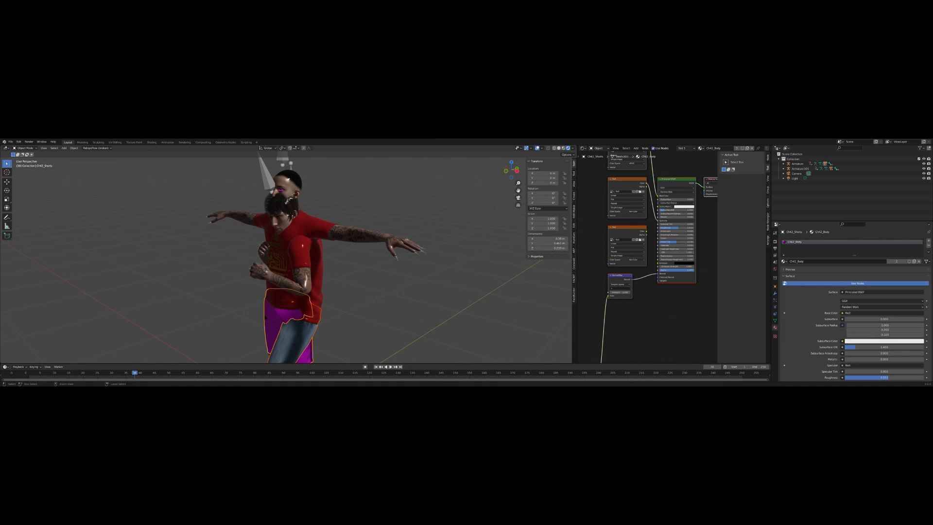
{"action": "key", "text": "ctrl+l"}
{"action": "left_click", "coordinate": [266, 317]}
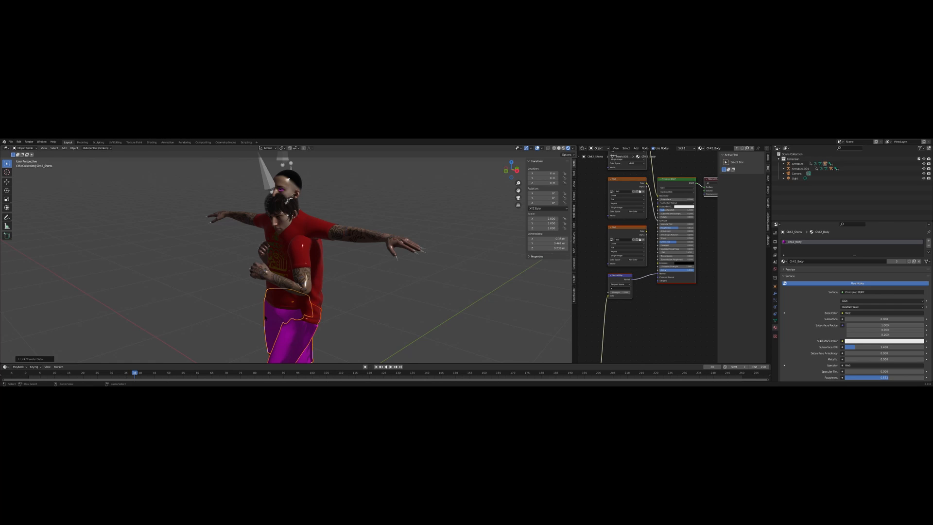
{"action": "left_click", "coordinate": [260, 324]}
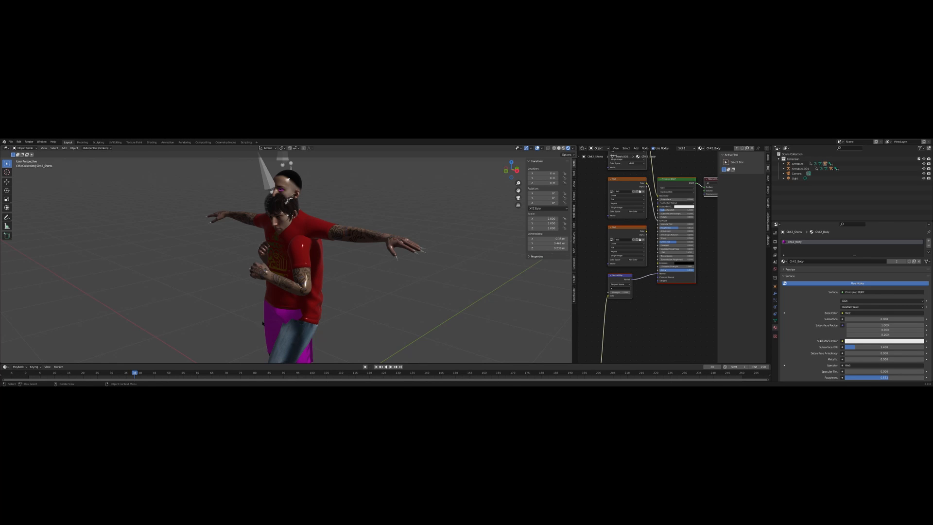
Link the imported shorts' denim material to the original shorts, with the imported shorts as the active object
{"action": "left_click", "coordinate": [302, 330]}
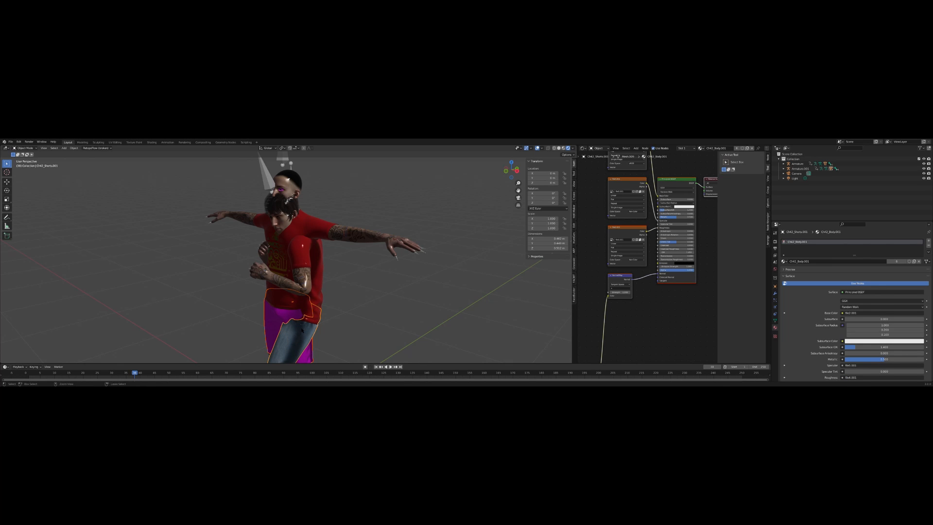
{"action": "key", "text": "ctrl+l"}
{"action": "left_click", "coordinate": [302, 329]}
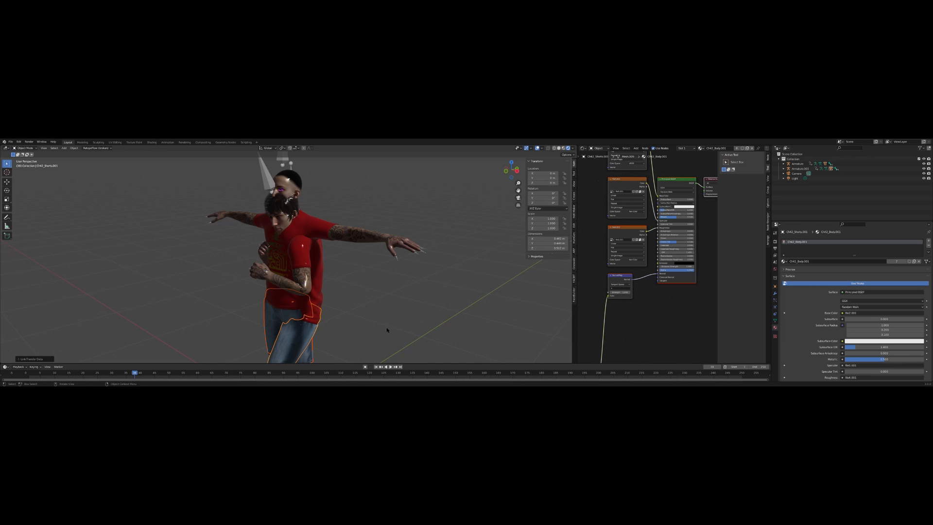
Link the imported sneakers' material to the original character's sneakers
{"action": "scroll", "coordinate": [388, 330], "scroll_direction": "down", "scroll_amount": 3}
{"action": "middle_click_drag", "start_coordinate": [377, 333], "coordinate": [294, 349]}
{"action": "left_click", "coordinate": [292, 344]}
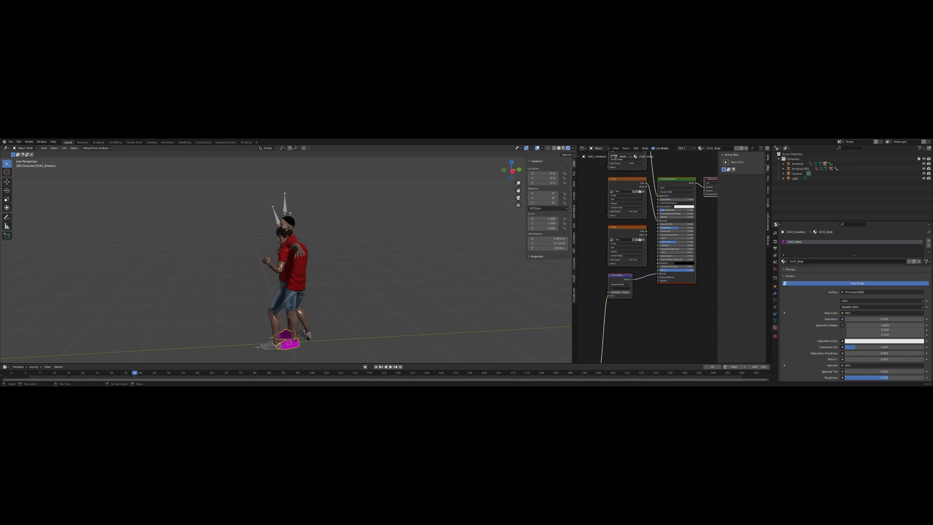
{"action": "left_click", "coordinate": [307, 335]}
{"action": "key", "text": "ctrl+l"}
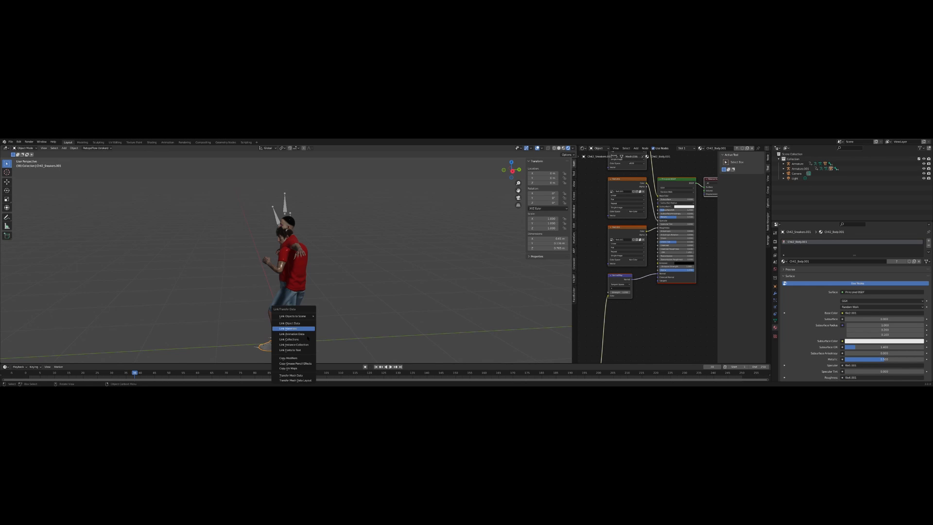
{"action": "left_click", "coordinate": [310, 333]}
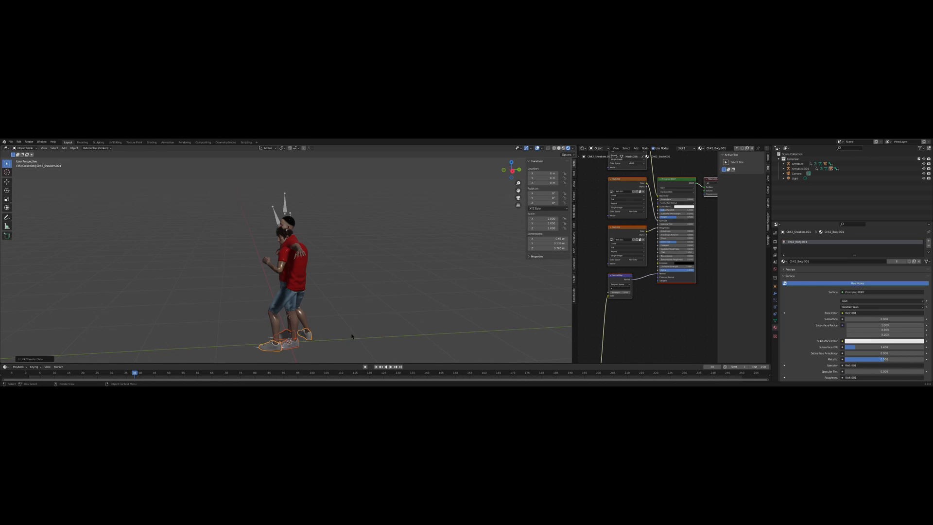
Delete the imported character's armature together with its whole hierarchy
{"action": "left_click", "coordinate": [346, 319]}
{"action": "left_click", "coordinate": [805, 169]}
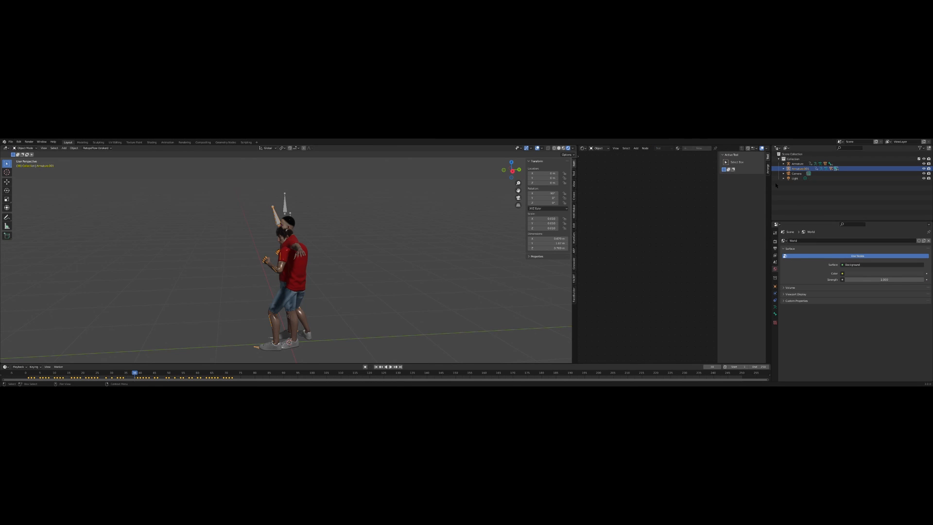
{"action": "scroll", "coordinate": [424, 270], "scroll_direction": "up", "scroll_amount": 4}
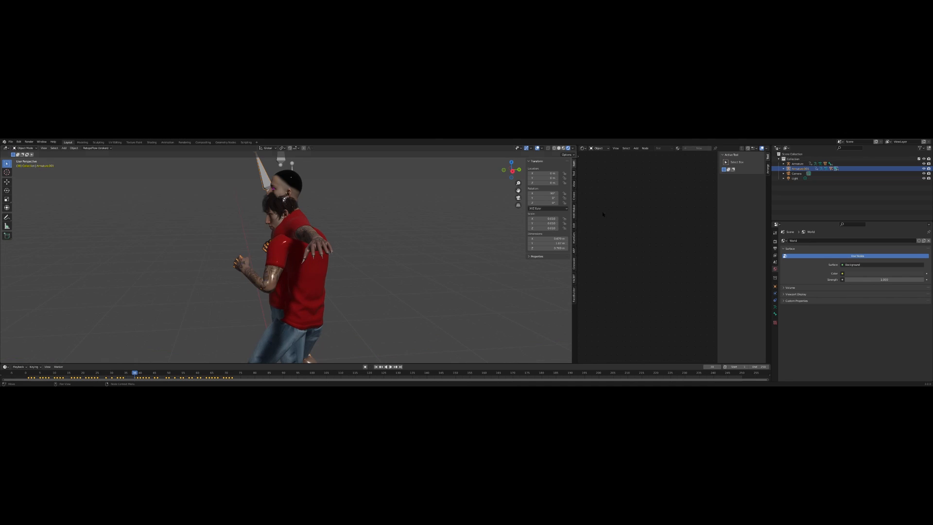
{"action": "right_click", "coordinate": [802, 169]}
{"action": "left_click", "coordinate": [794, 187]}
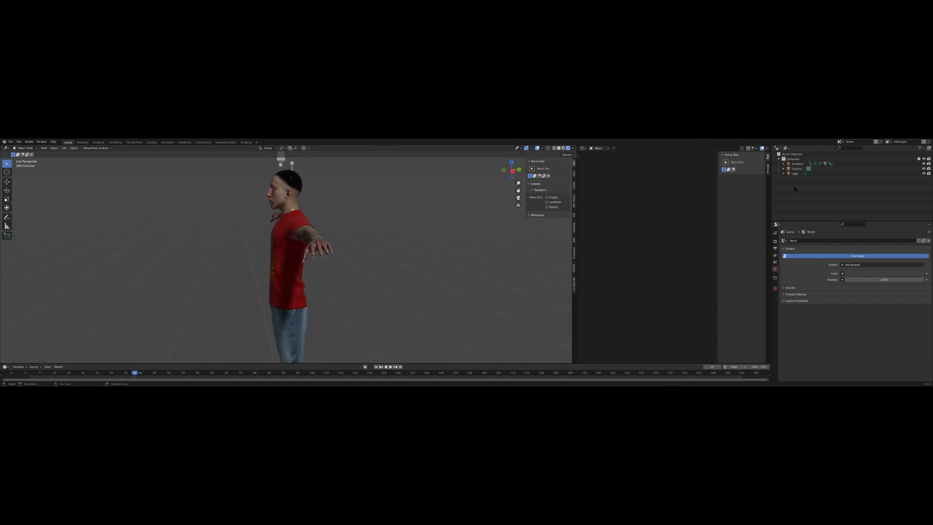
Delete the original character's eyelashes object
{"action": "mouse_move", "coordinate": [431, 236]}
{"action": "middle_mouse_down"}
{"action": "mouse_move", "coordinate": [408, 234]}
{"action": "mouse_move", "coordinate": [460, 233]}
{"action": "mouse_move", "coordinate": [402, 238]}
{"action": "mouse_move", "coordinate": [462, 233]}
{"action": "mouse_move", "coordinate": [427, 233]}
{"action": "middle_mouse_up"}
{"action": "left_click", "coordinate": [303, 225]}
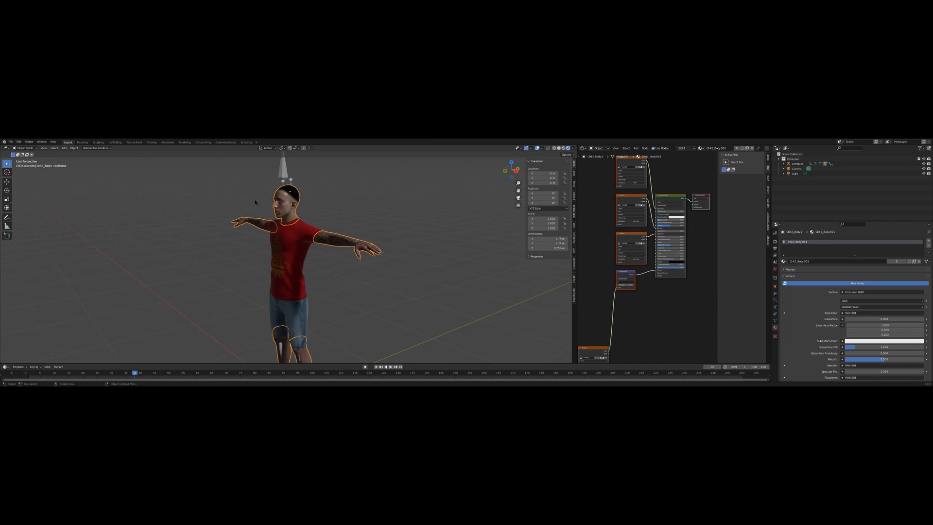
{"action": "left_click", "coordinate": [282, 202]}
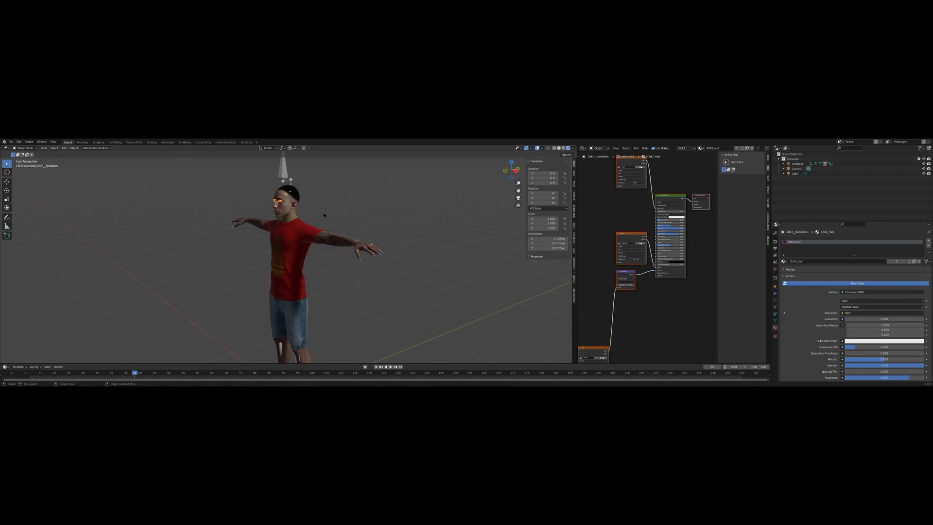
{"action": "key", "text": "Delete"}
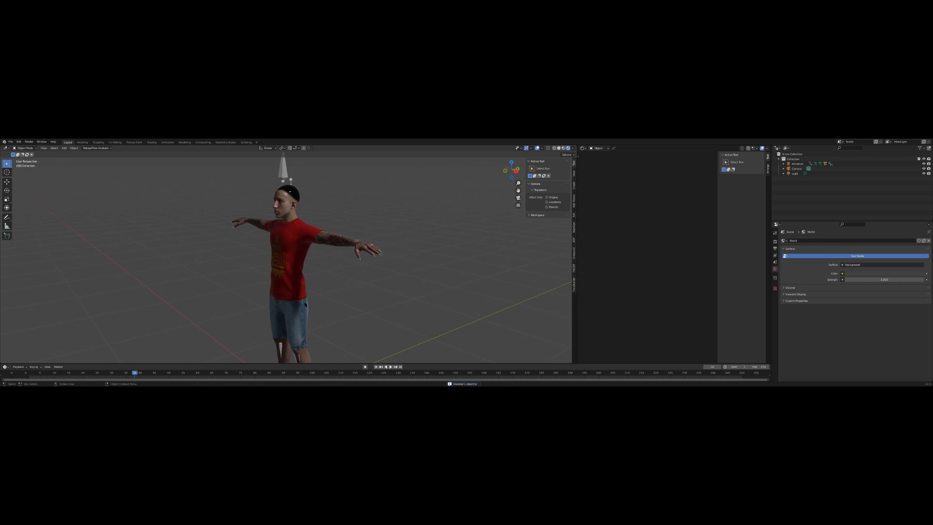
Switch the character's armature to Pose Position
{"action": "mouse_move", "coordinate": [291, 218]}
{"action": "middle_mouse_down"}
{"action": "mouse_move", "coordinate": [277, 220]}
{"action": "mouse_move", "coordinate": [301, 219]}
{"action": "mouse_move", "coordinate": [262, 220]}
{"action": "mouse_move", "coordinate": [291, 221]}
{"action": "middle_mouse_up"}
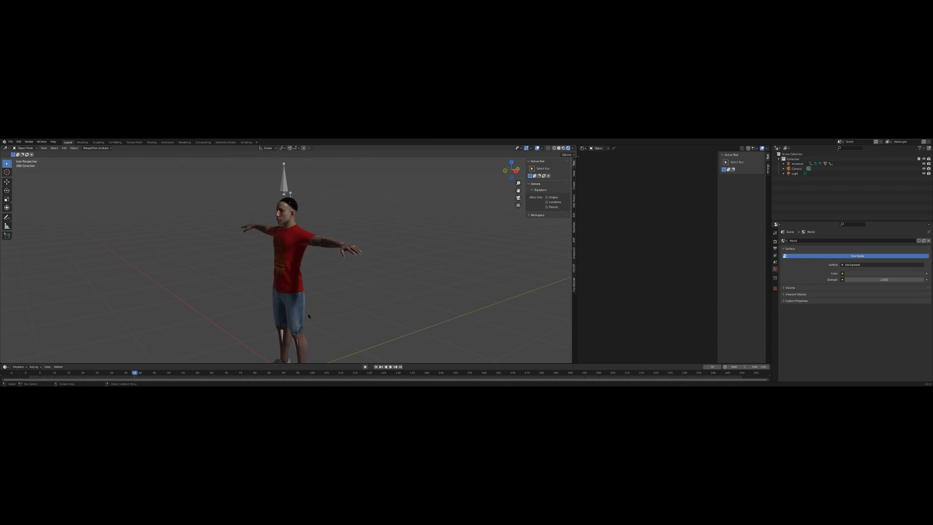
{"action": "left_click", "coordinate": [291, 252]}
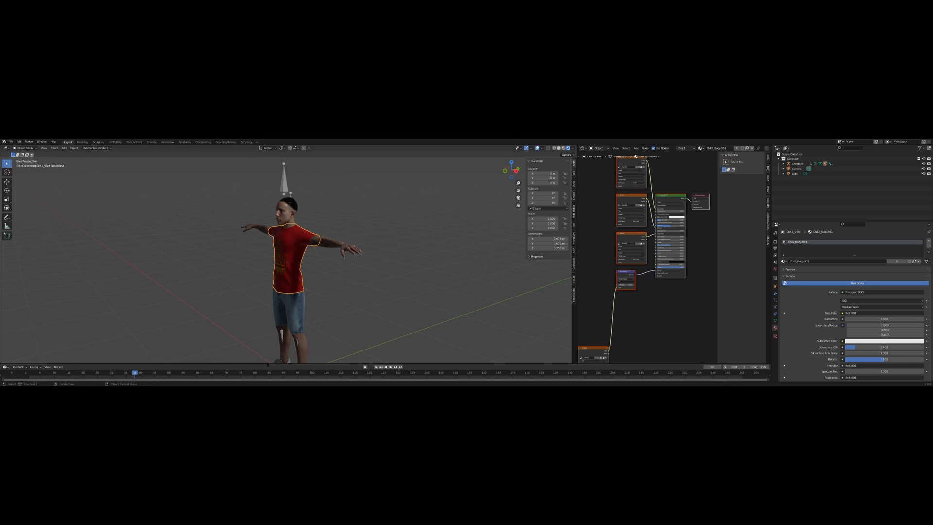
{"action": "left_click", "coordinate": [285, 185]}
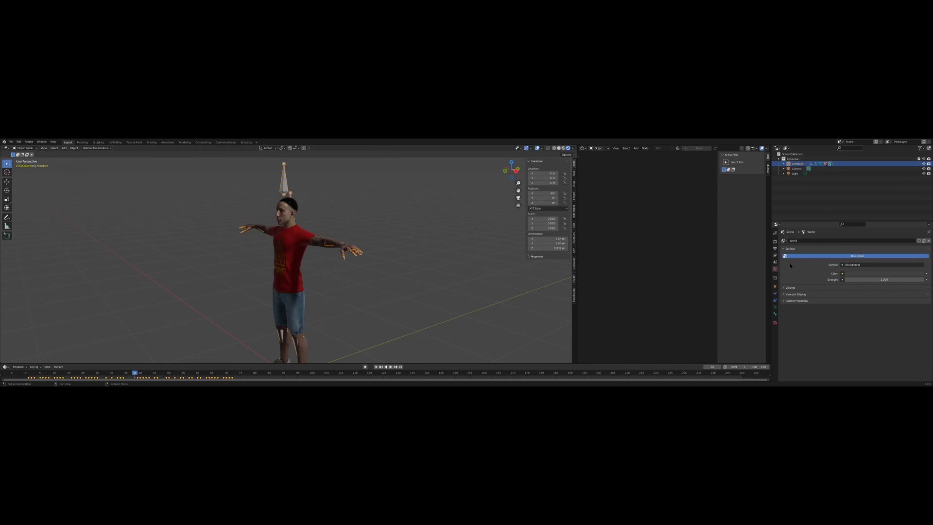
{"action": "left_click", "coordinate": [775, 307]}
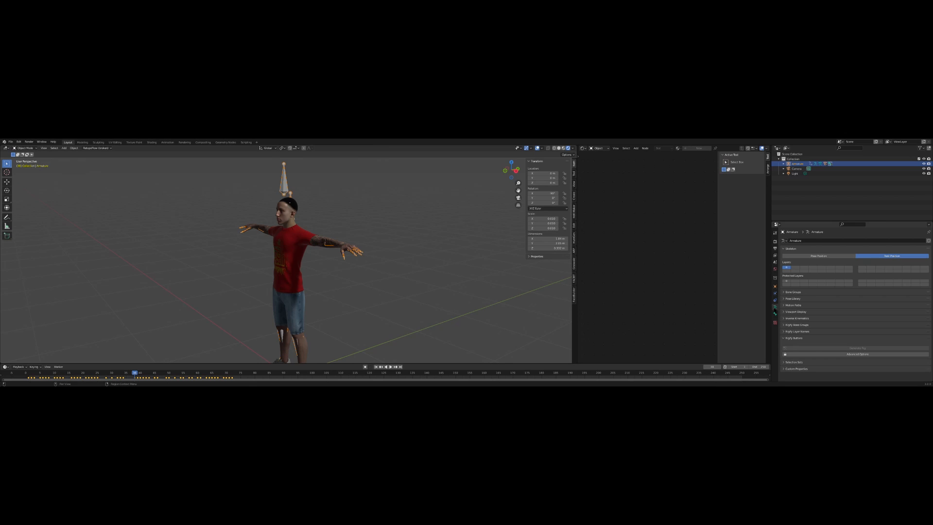
{"action": "left_click", "coordinate": [818, 256]}
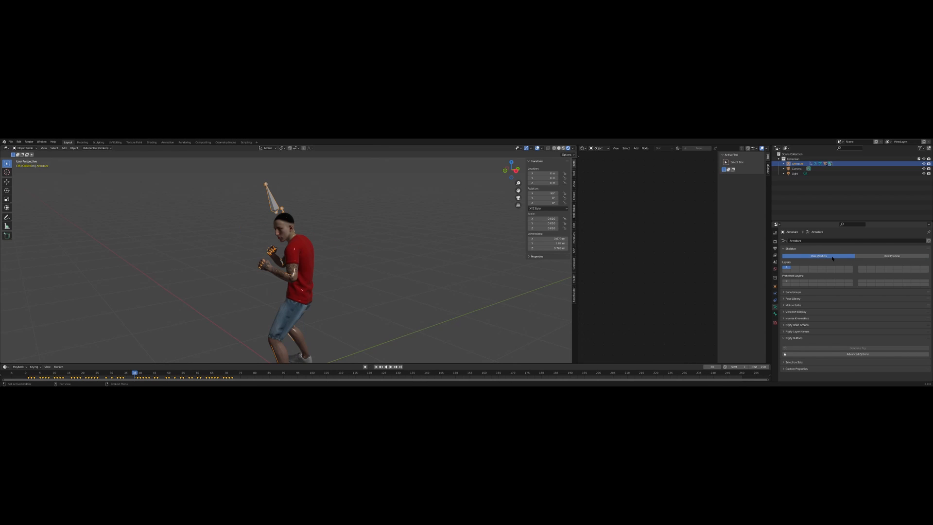
Play the character's animation from near the start of the timeline to check the textured mesh in motion
{"action": "middle_click_drag", "start_coordinate": [352, 254], "coordinate": [385, 250]}
{"action": "left_click", "coordinate": [31, 374]}
{"action": "key", "text": "space"}
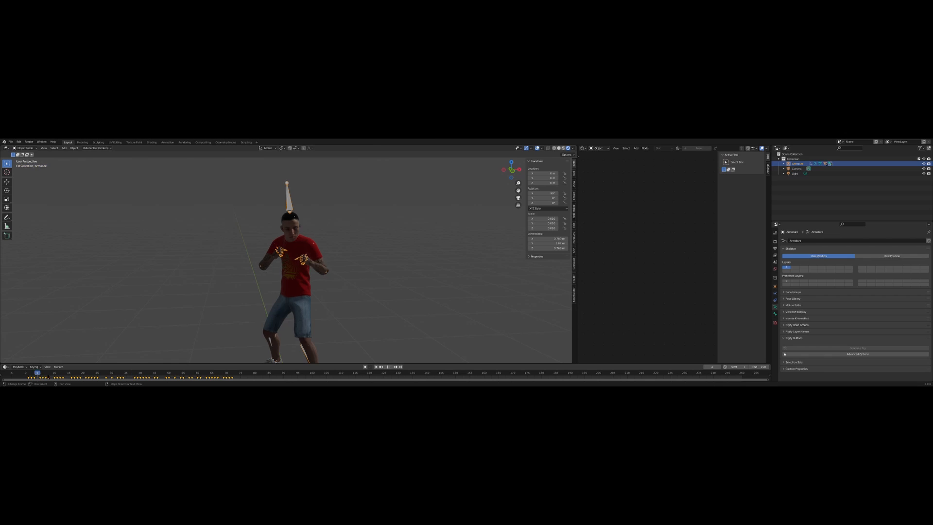
{"action": "key", "text": "space"}
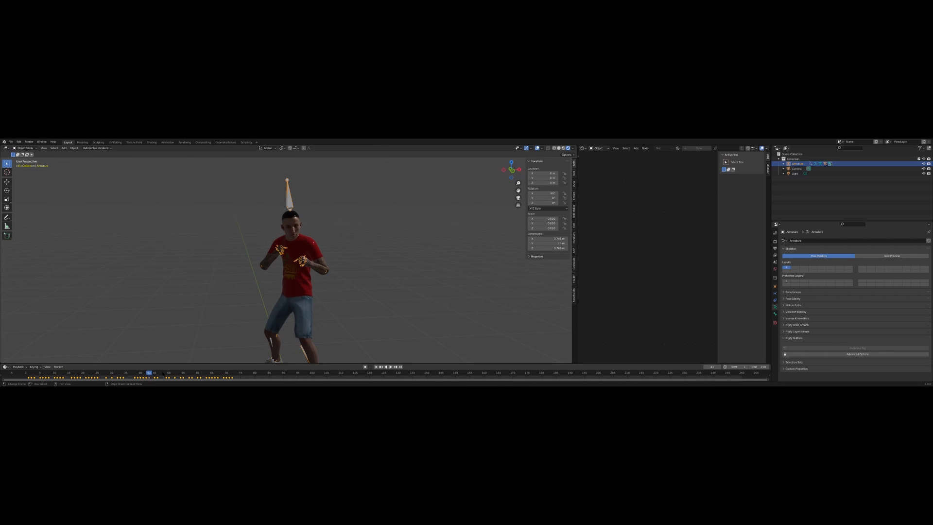
Raise the body's wolfedout shape key to 1.000 and scrub the animation to inspect the transformed character
{"action": "left_click", "coordinate": [289, 224]}
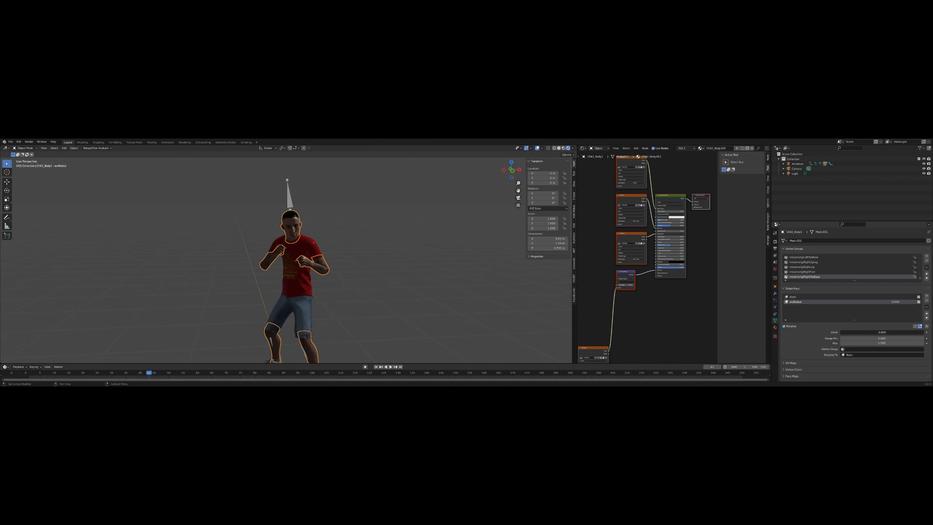
{"action": "left_click_drag", "start_coordinate": [860, 335], "coordinate": [926, 336]}
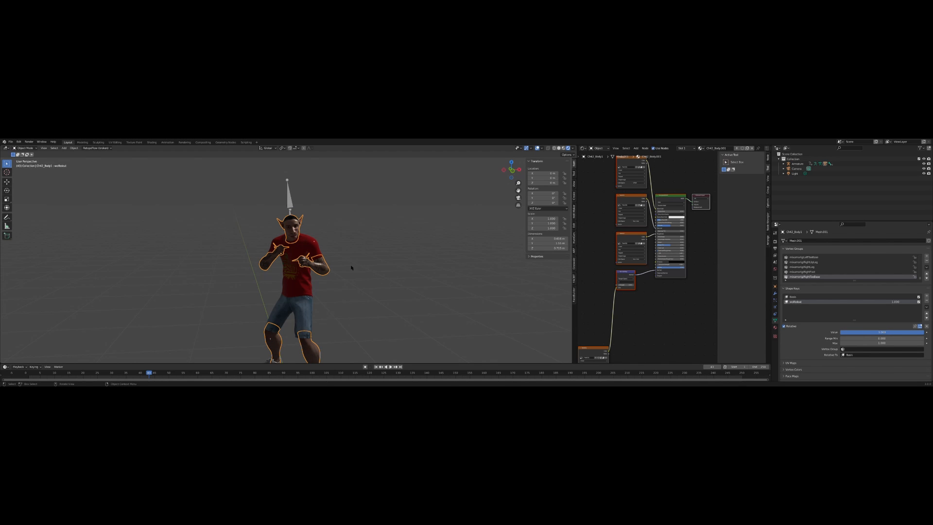
{"action": "middle_click_drag", "start_coordinate": [352, 268], "coordinate": [439, 279]}
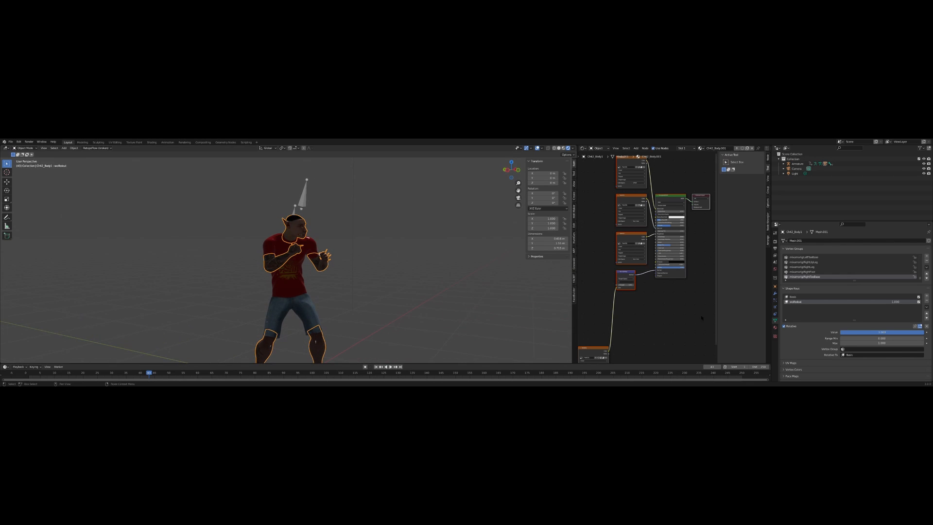
{"action": "mouse_move", "coordinate": [916, 333]}
{"action": "left_mouse_down"}
{"action": "mouse_move", "coordinate": [879, 332]}
{"action": "mouse_move", "coordinate": [926, 332]}
{"action": "left_mouse_up"}
{"action": "left_click_drag", "start_coordinate": [149, 375], "coordinate": [131, 379]}
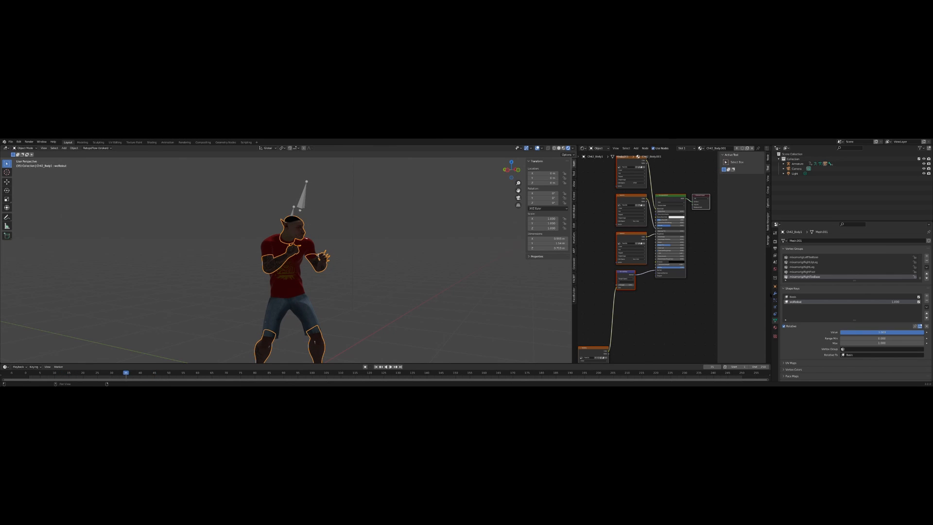
Return the character's armature to Rest Position
{"action": "left_click", "coordinate": [775, 294]}
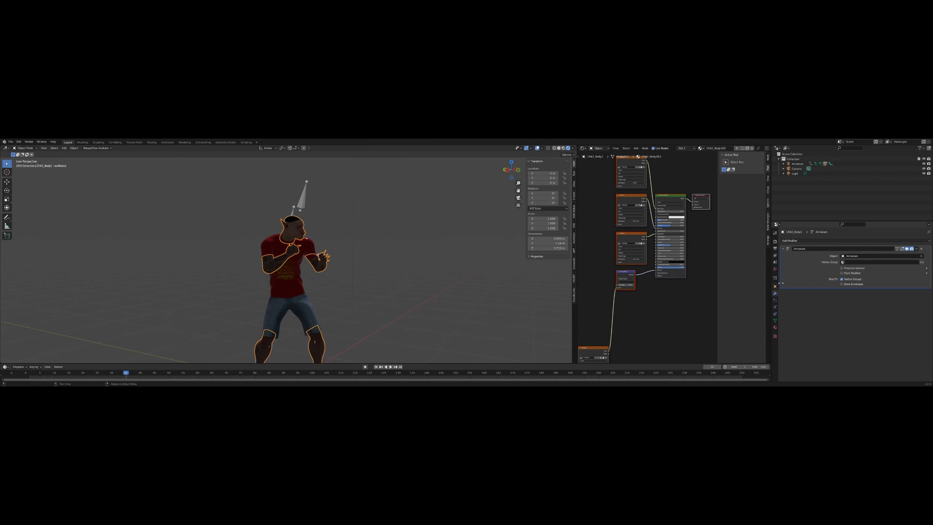
{"action": "left_click", "coordinate": [775, 320]}
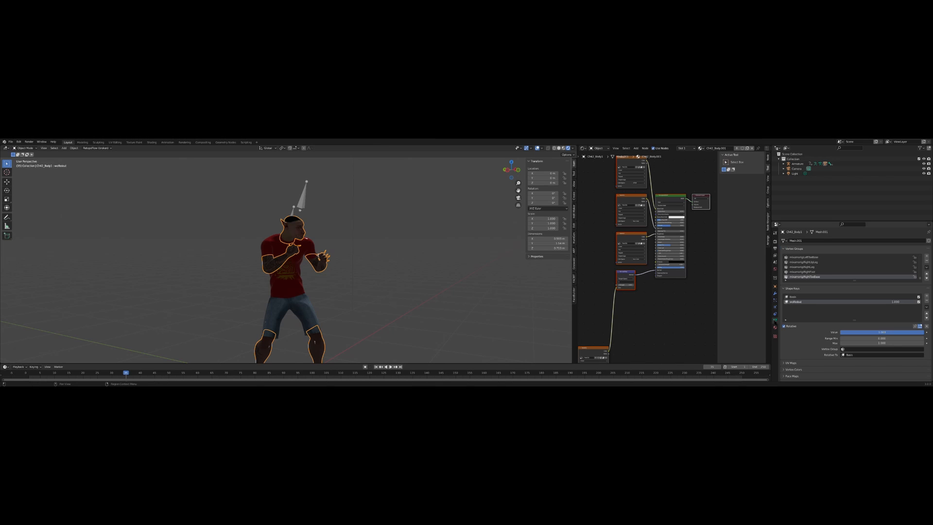
{"action": "left_click", "coordinate": [305, 202]}
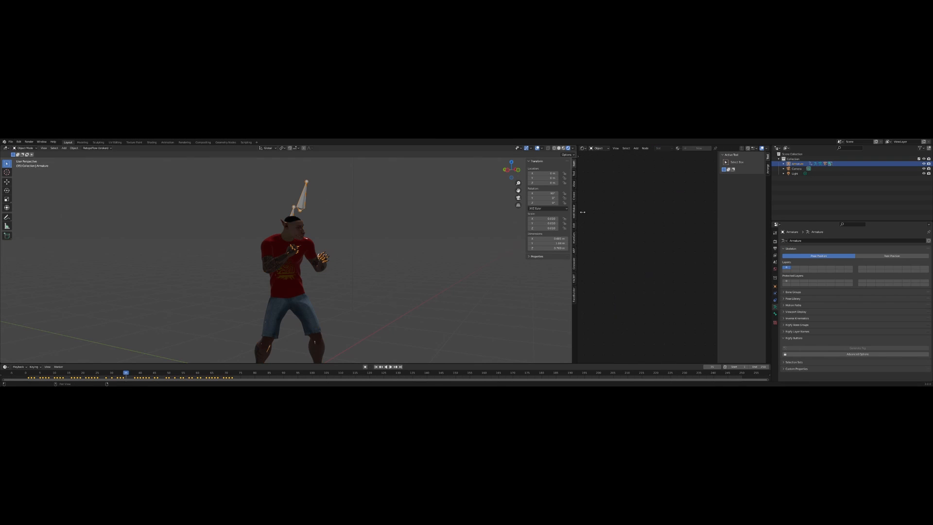
{"action": "left_click", "coordinate": [861, 256]}
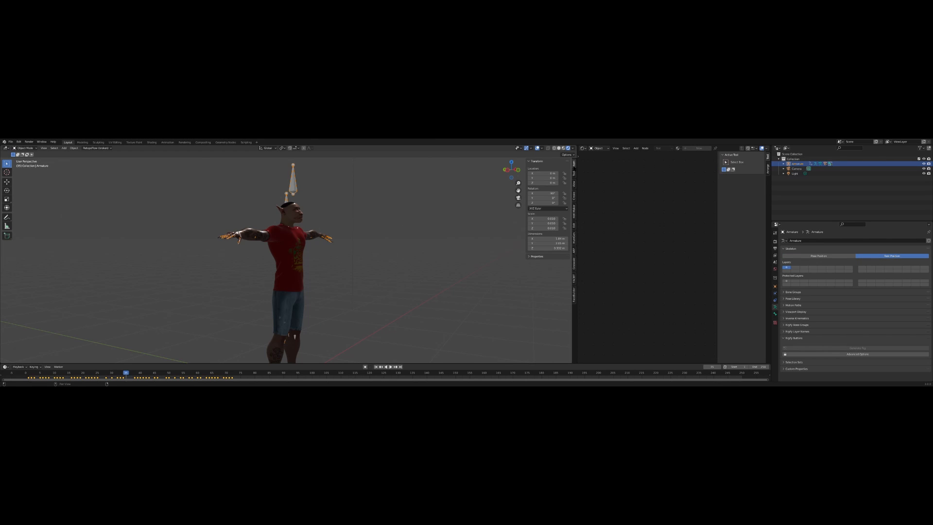
View the head in side orthographic view and reset the body's wolfedout shape key to 0
{"action": "left_click", "coordinate": [509, 172]}
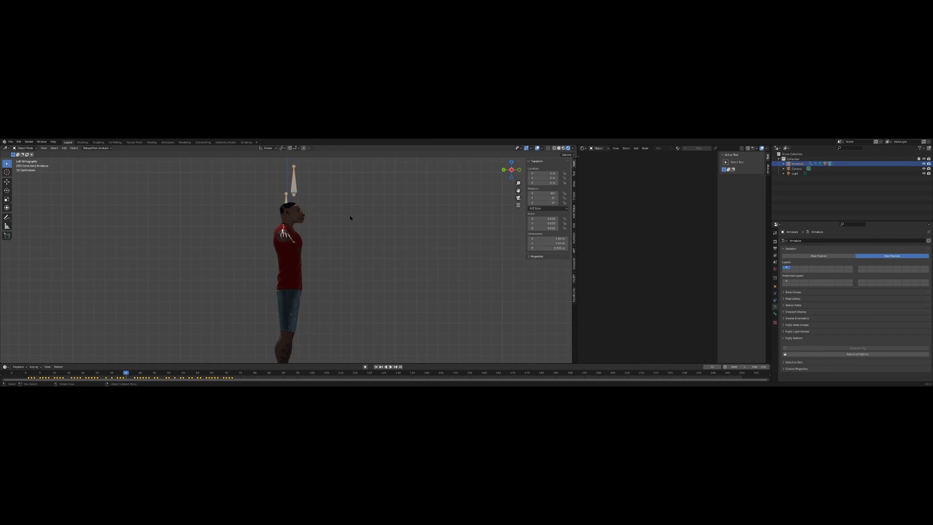
{"action": "scroll", "coordinate": [350, 216], "scroll_direction": "up", "scroll_amount": 3}
{"action": "middle_click_drag", "start_coordinate": [367, 192], "coordinate": [404, 250], "text": "shift"}
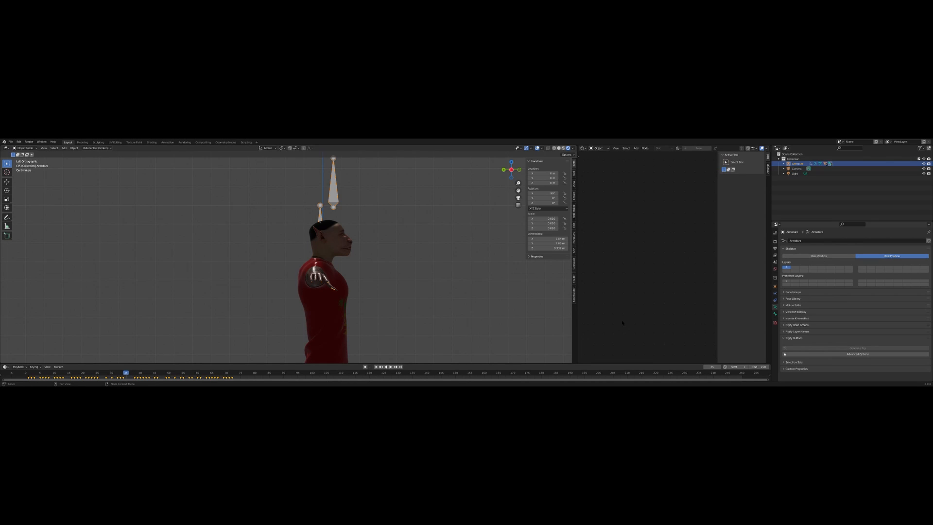
{"action": "left_click", "coordinate": [337, 247]}
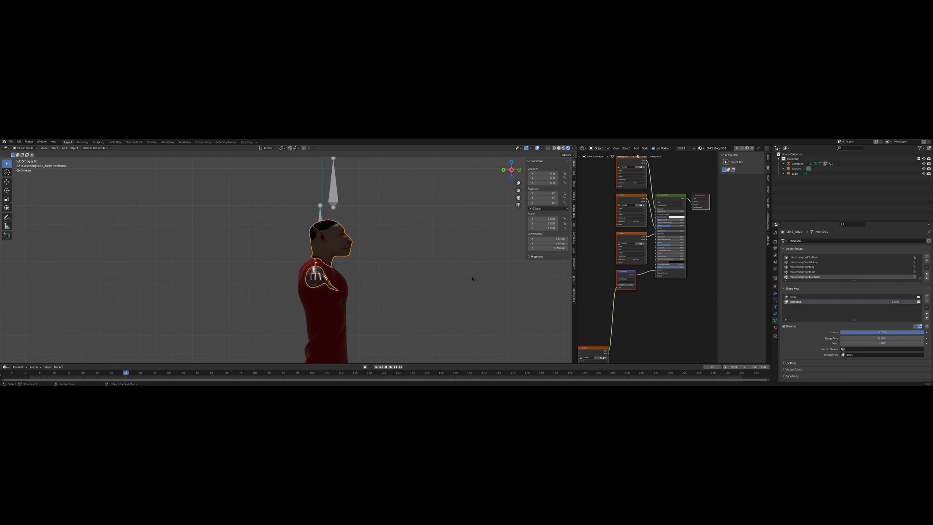
{"action": "left_click_drag", "start_coordinate": [900, 334], "coordinate": [841, 332]}
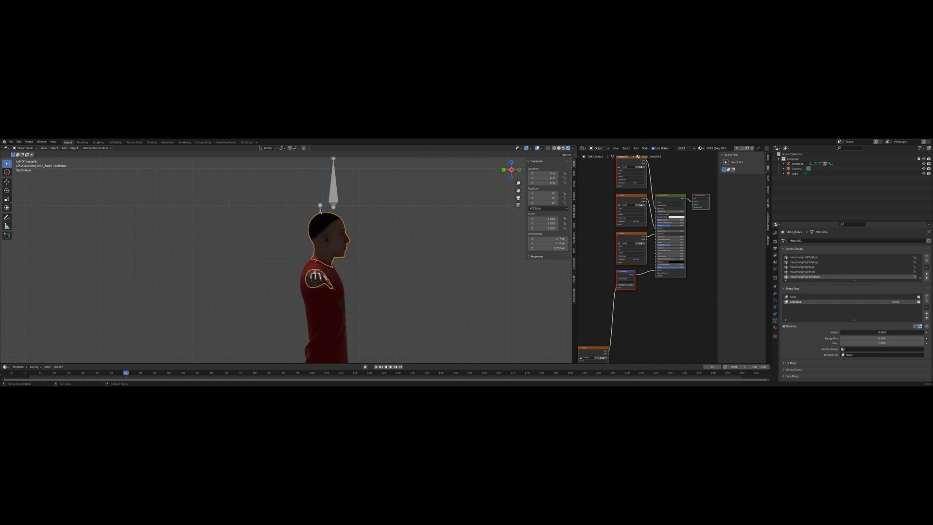
Make the body's Basis shape key active and add a vertex group named Hair
{"action": "left_click", "coordinate": [818, 297]}
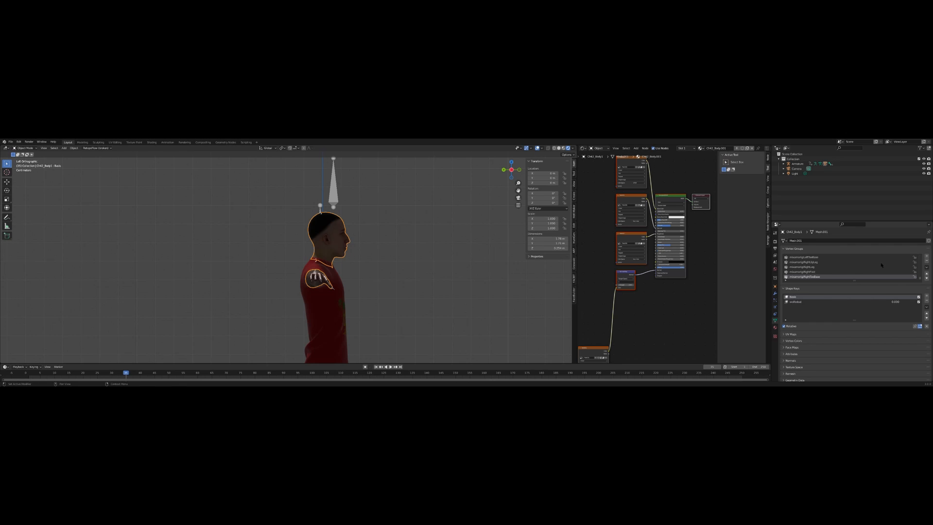
{"action": "left_click", "coordinate": [927, 256]}
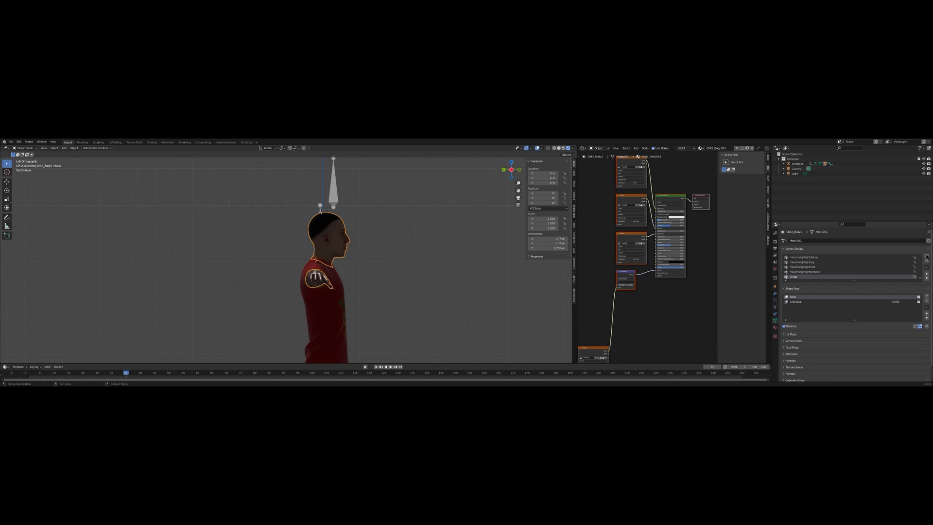
{"action": "double_click", "coordinate": [803, 277]}
{"action": "type", "text": "Hair"}
Put the body mesh into Edit Mode with X-ray enabled and solid viewport shading
{"action": "left_click", "coordinate": [23, 147]}
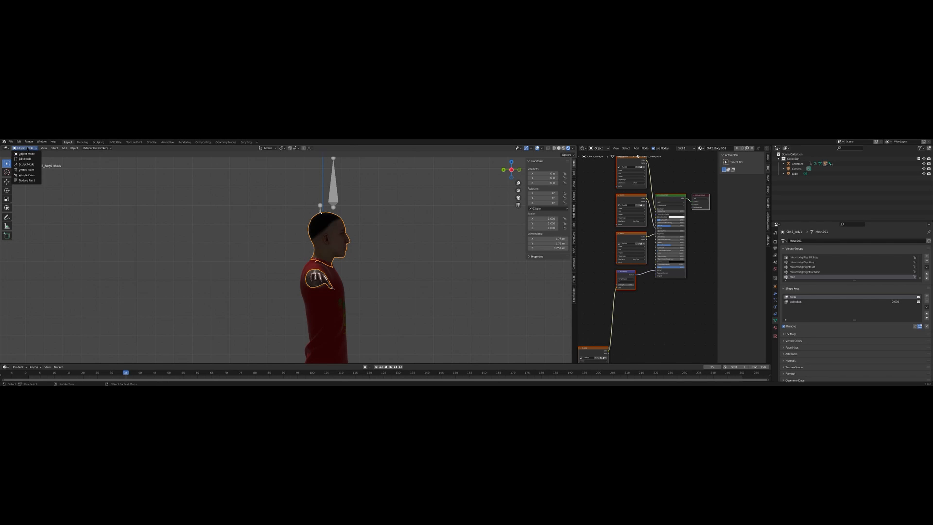
{"action": "left_click", "coordinate": [29, 159]}
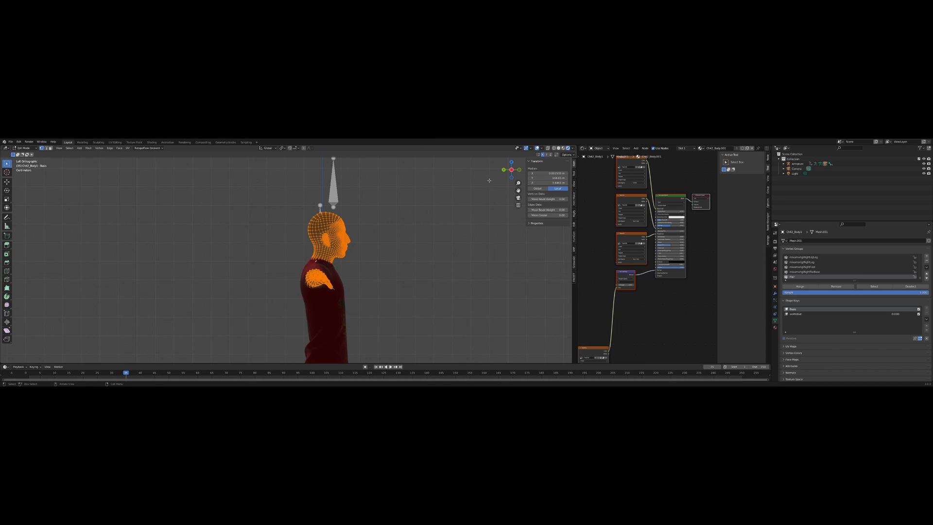
{"action": "left_click", "coordinate": [547, 148]}
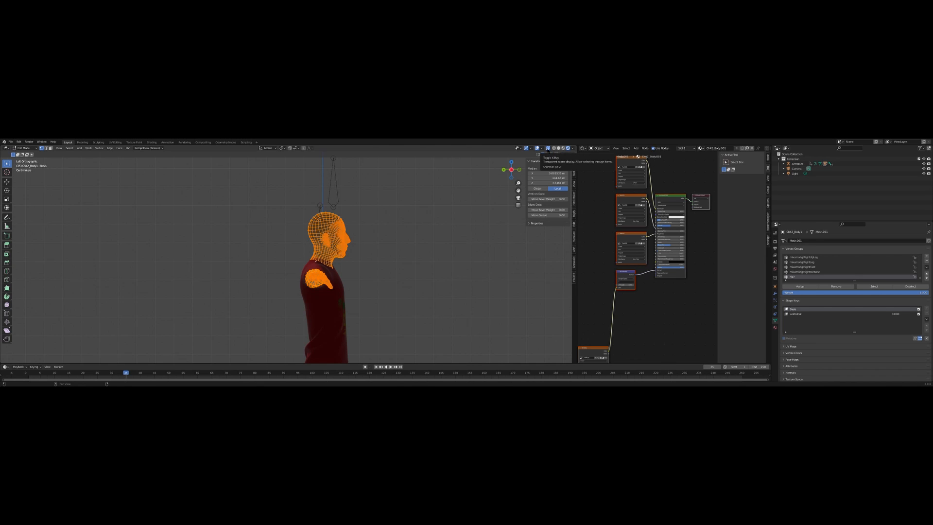
{"action": "left_click", "coordinate": [559, 148]}
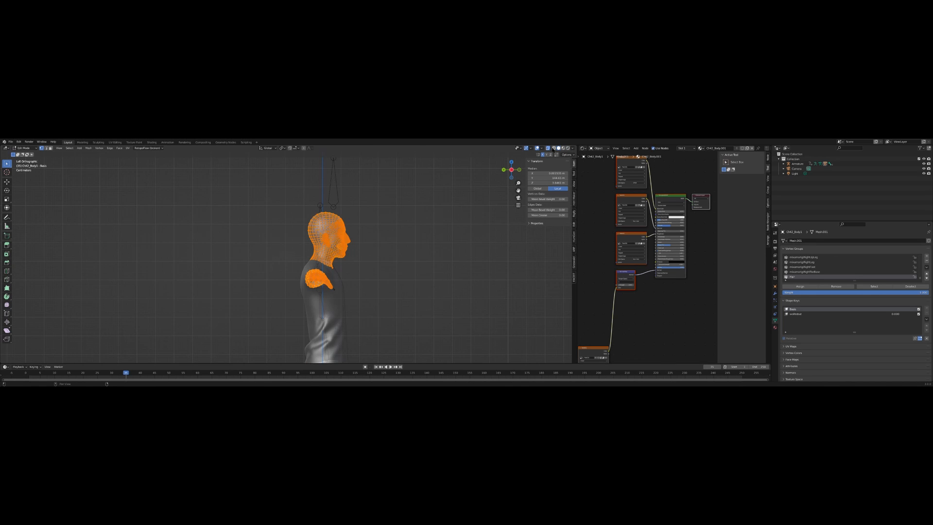
Circle-select the scalp vertices through the head in side view and assign them to the Hair vertex group
{"action": "scroll", "coordinate": [351, 235], "scroll_direction": "up", "scroll_amount": 2}
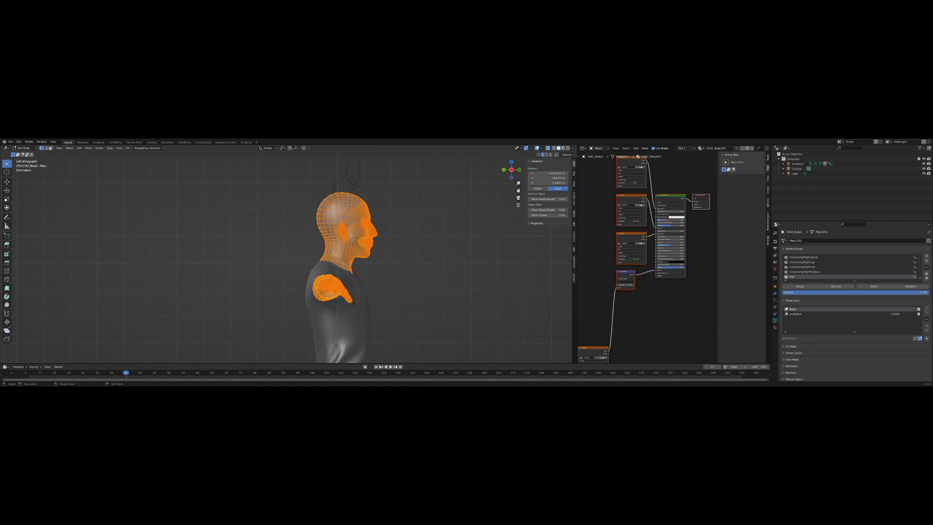
{"action": "middle_click_drag", "start_coordinate": [417, 225], "coordinate": [404, 269], "text": "shift"}
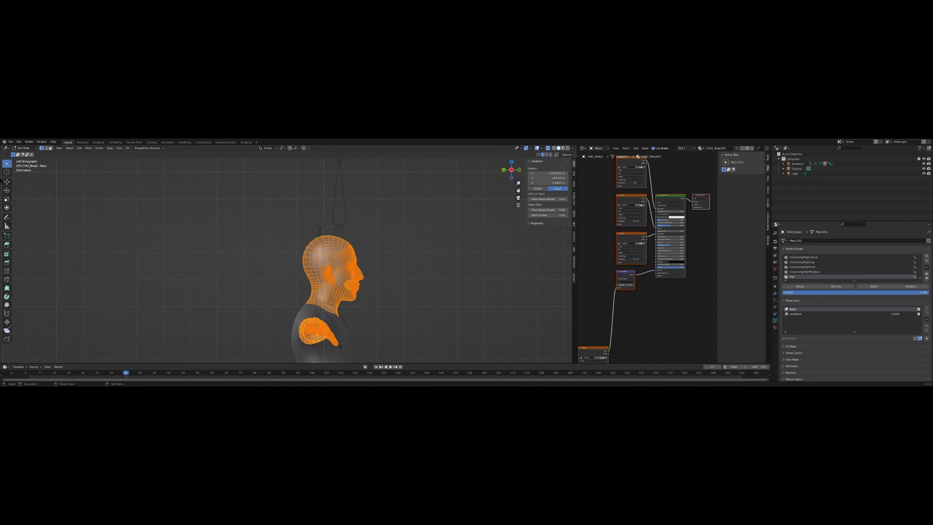
{"action": "mouse_move", "coordinate": [7, 165]}
{"action": "left_mouse_down"}
{"action": "mouse_move", "coordinate": [20, 166]}
{"action": "mouse_move", "coordinate": [26, 185]}
{"action": "left_mouse_up"}
{"action": "mouse_move", "coordinate": [280, 270]}
{"action": "left_mouse_down"}
{"action": "mouse_move", "coordinate": [317, 275]}
{"action": "mouse_move", "coordinate": [303, 257]}
{"action": "mouse_move", "coordinate": [309, 245]}
{"action": "mouse_move", "coordinate": [326, 246]}
{"action": "mouse_move", "coordinate": [312, 263]}
{"action": "mouse_move", "coordinate": [345, 238]}
{"action": "mouse_move", "coordinate": [323, 238]}
{"action": "mouse_move", "coordinate": [336, 250]}
{"action": "mouse_move", "coordinate": [314, 268]}
{"action": "mouse_move", "coordinate": [316, 280]}
{"action": "left_mouse_up"}
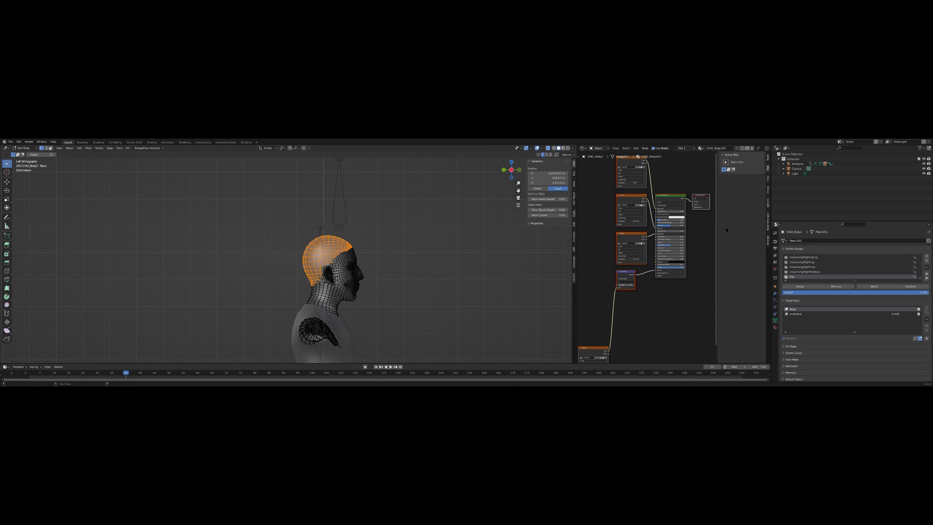
{"action": "left_click", "coordinate": [801, 286]}
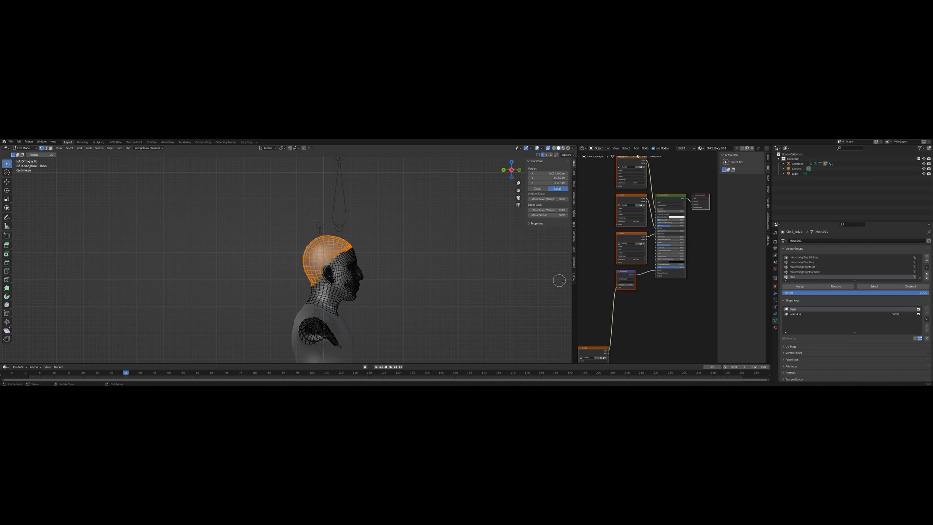
Disable X-ray and add the temple and sideburn vertices on both sides of the head to the scalp selection
{"action": "middle_click_drag", "start_coordinate": [452, 250], "coordinate": [414, 254]}
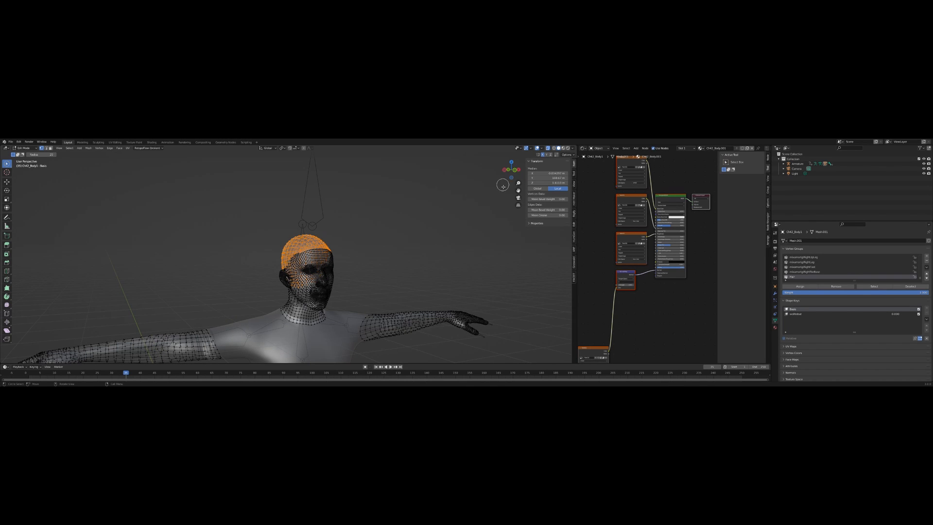
{"action": "left_click", "coordinate": [548, 148]}
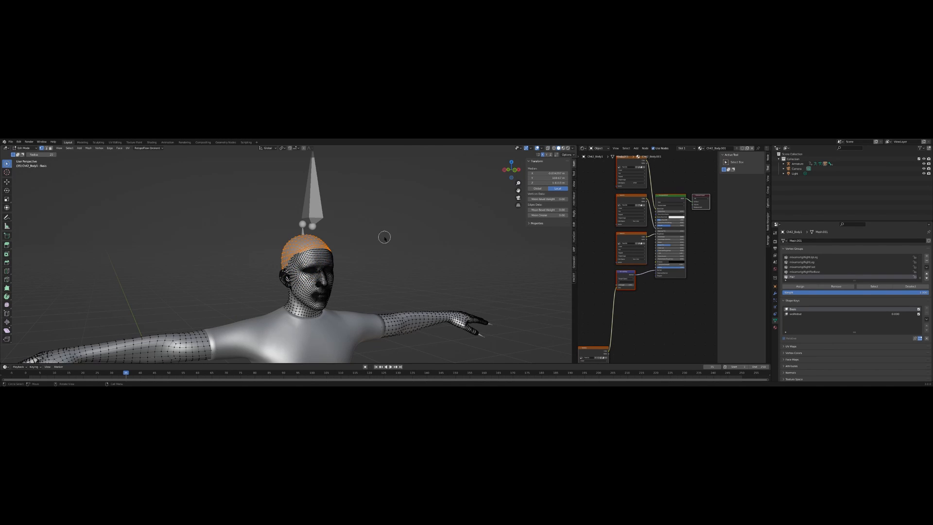
{"action": "scroll", "coordinate": [372, 249], "scroll_direction": "up", "scroll_amount": 6}
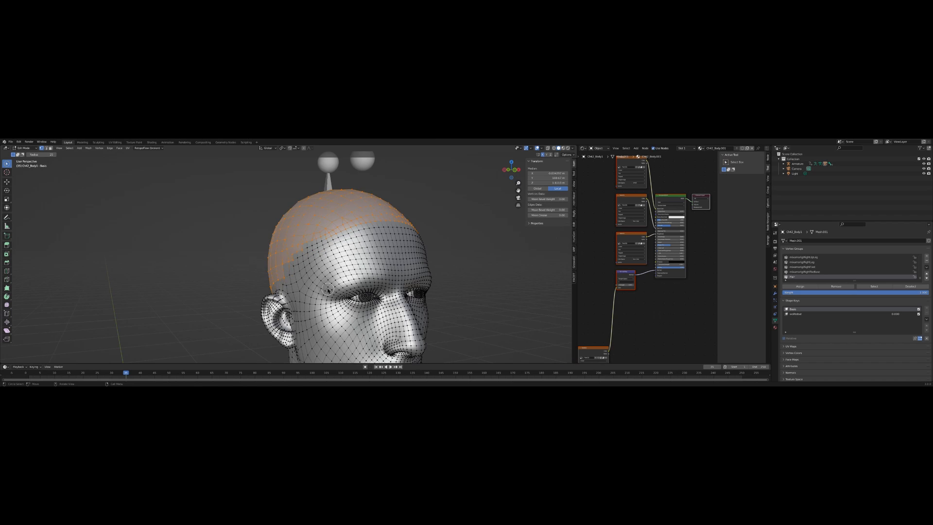
{"action": "mouse_move", "coordinate": [291, 286]}
{"action": "left_mouse_down"}
{"action": "mouse_move", "coordinate": [287, 275]}
{"action": "mouse_move", "coordinate": [296, 309]}
{"action": "mouse_move", "coordinate": [299, 245]}
{"action": "mouse_move", "coordinate": [311, 240]}
{"action": "left_mouse_up"}
{"action": "mouse_move", "coordinate": [390, 260]}
{"action": "middle_mouse_down"}
{"action": "mouse_move", "coordinate": [346, 258]}
{"action": "mouse_move", "coordinate": [381, 262]}
{"action": "middle_mouse_up"}
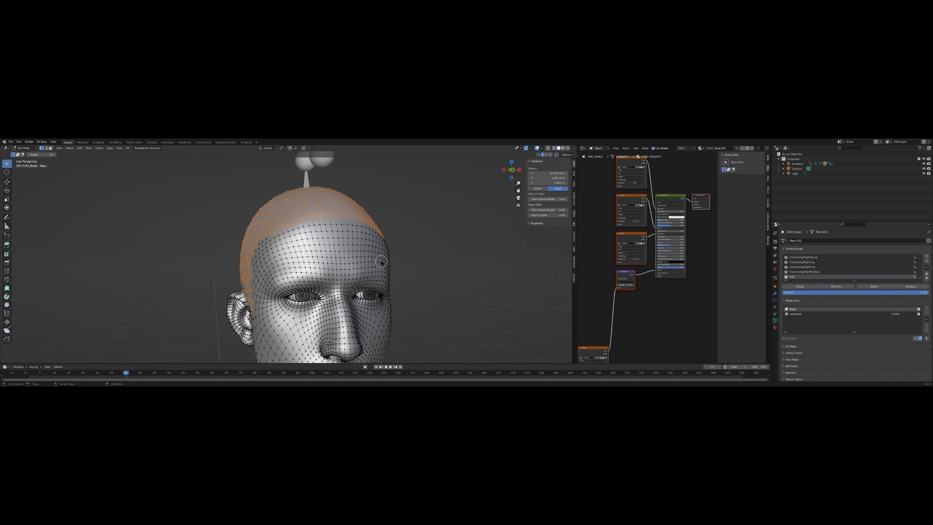
{"action": "mouse_move", "coordinate": [252, 236]}
{"action": "left_mouse_down"}
{"action": "mouse_move", "coordinate": [250, 254]}
{"action": "mouse_move", "coordinate": [260, 245]}
{"action": "left_mouse_up"}
{"action": "left_click_drag", "start_coordinate": [248, 282], "coordinate": [248, 284]}
{"action": "middle_click_drag", "start_coordinate": [349, 280], "coordinate": [314, 272]}
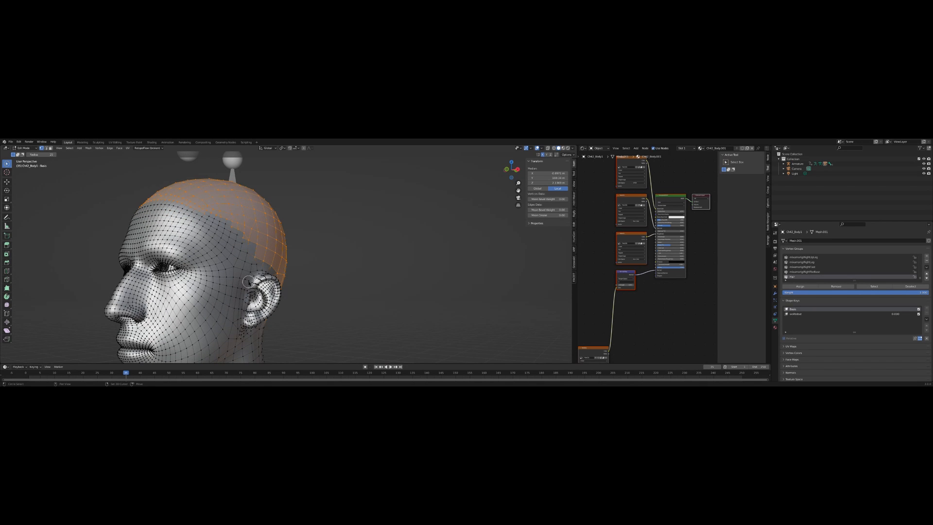
{"action": "mouse_move", "coordinate": [248, 282]}
{"action": "left_mouse_down"}
{"action": "mouse_move", "coordinate": [253, 255]}
{"action": "mouse_move", "coordinate": [249, 277]}
{"action": "mouse_move", "coordinate": [242, 238]}
{"action": "mouse_move", "coordinate": [219, 216]}
{"action": "mouse_move", "coordinate": [272, 267]}
{"action": "mouse_move", "coordinate": [251, 268]}
{"action": "mouse_move", "coordinate": [239, 287]}
{"action": "mouse_move", "coordinate": [241, 265]}
{"action": "mouse_move", "coordinate": [238, 287]}
{"action": "left_mouse_up"}
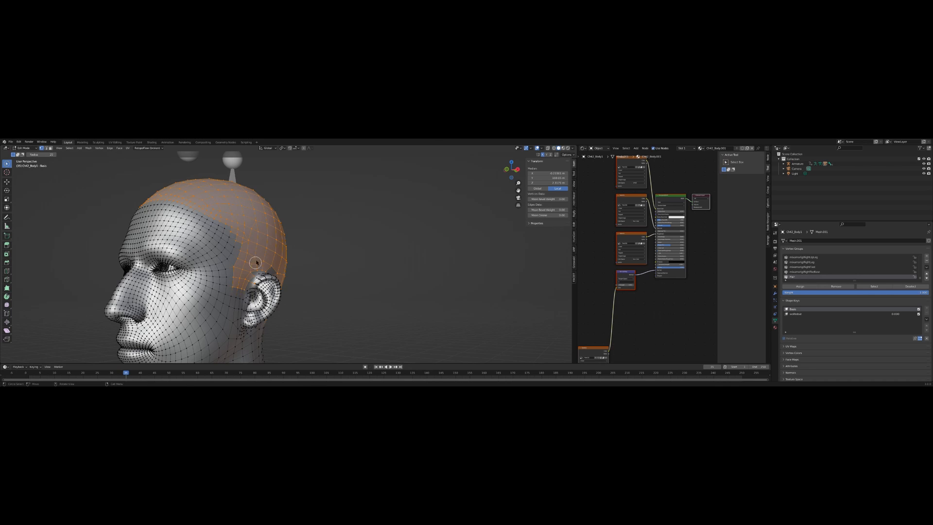
Circle-select a goatee-shaped ring of vertices around the mouth and below the lower lip, keeping the scalp selection
{"action": "scroll", "coordinate": [265, 257], "scroll_direction": "down", "scroll_amount": 4}
{"action": "middle_click_drag", "start_coordinate": [265, 256], "coordinate": [355, 267]}
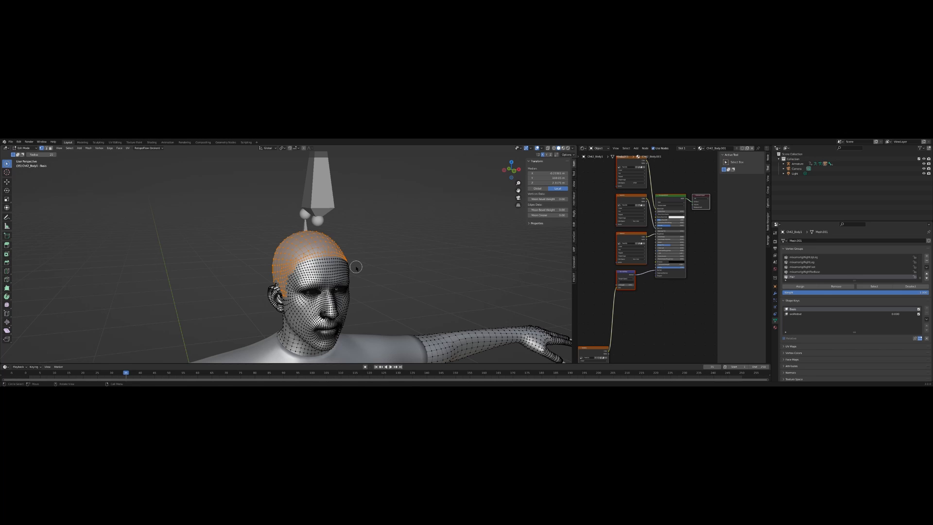
{"action": "middle_click_drag", "start_coordinate": [387, 274], "coordinate": [312, 290]}
{"action": "scroll", "coordinate": [369, 310], "scroll_direction": "down", "scroll_amount": 3}
{"action": "scroll", "coordinate": [384, 297], "scroll_direction": "up", "scroll_amount": 4}
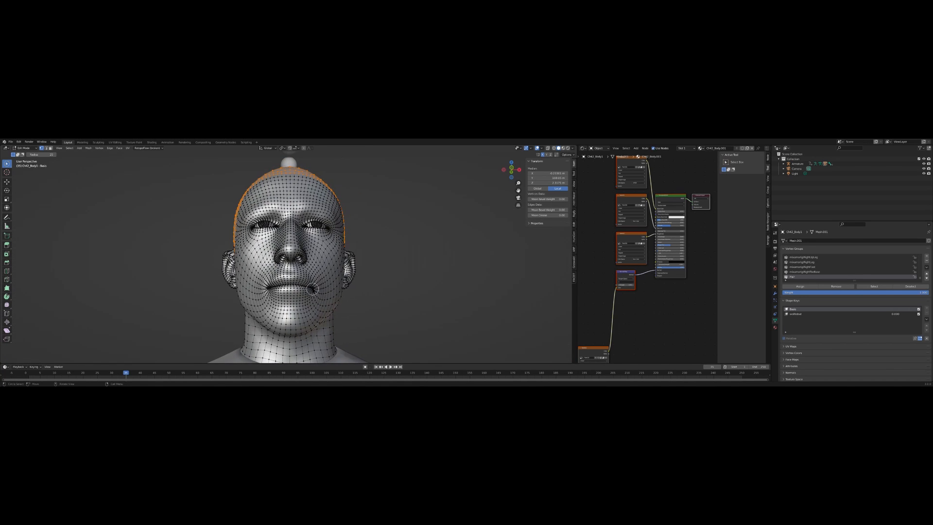
{"action": "scroll", "coordinate": [312, 290], "scroll_direction": "up", "scroll_amount": 3}
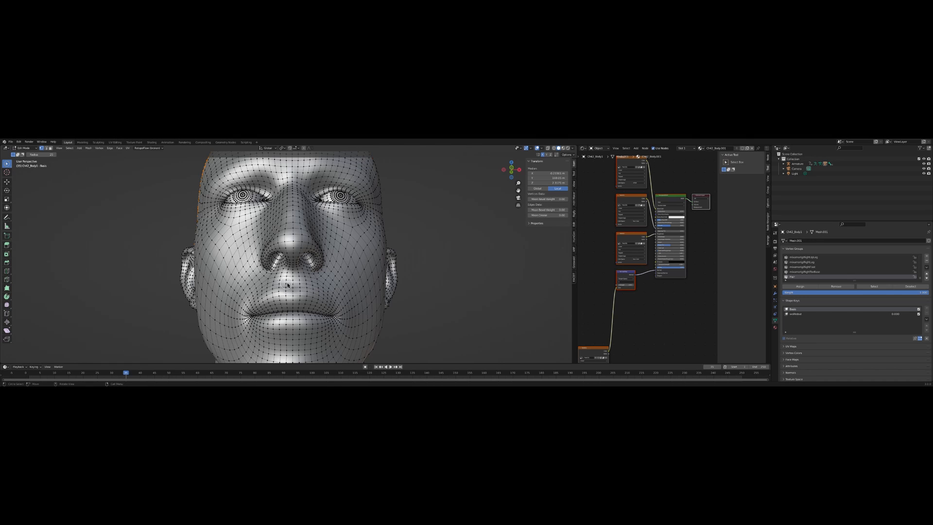
{"action": "mouse_move", "coordinate": [290, 287]}
{"action": "left_mouse_down"}
{"action": "mouse_move", "coordinate": [237, 309]}
{"action": "mouse_move", "coordinate": [230, 323]}
{"action": "mouse_move", "coordinate": [233, 312]}
{"action": "left_mouse_up"}
{"action": "mouse_move", "coordinate": [286, 283]}
{"action": "left_mouse_down"}
{"action": "mouse_move", "coordinate": [335, 297]}
{"action": "mouse_move", "coordinate": [347, 324]}
{"action": "mouse_move", "coordinate": [340, 337]}
{"action": "mouse_move", "coordinate": [310, 348]}
{"action": "mouse_move", "coordinate": [293, 337]}
{"action": "mouse_move", "coordinate": [295, 346]}
{"action": "mouse_move", "coordinate": [296, 335]}
{"action": "mouse_move", "coordinate": [282, 353]}
{"action": "mouse_move", "coordinate": [302, 346]}
{"action": "mouse_move", "coordinate": [271, 354]}
{"action": "mouse_move", "coordinate": [236, 338]}
{"action": "left_mouse_up"}
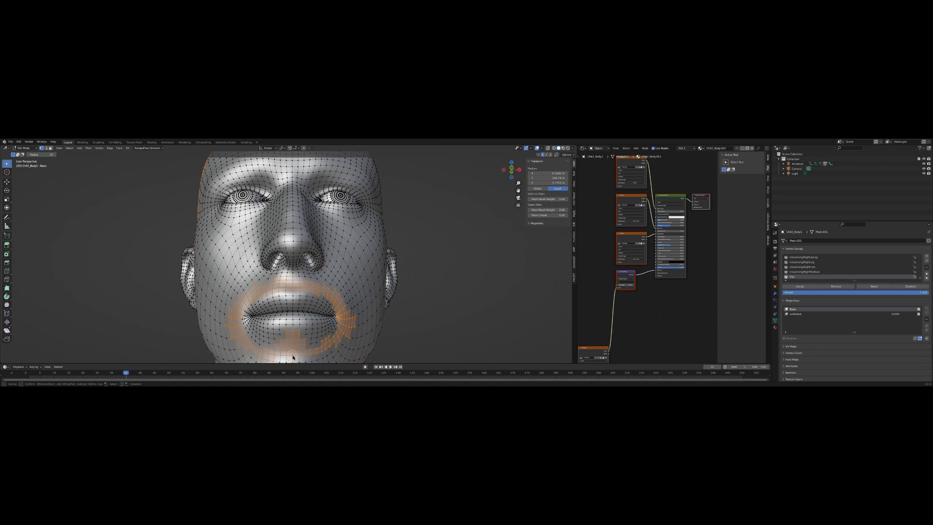
{"action": "mouse_move", "coordinate": [293, 357]}
{"action": "left_mouse_down"}
{"action": "mouse_move", "coordinate": [341, 334]}
{"action": "mouse_move", "coordinate": [346, 343]}
{"action": "mouse_move", "coordinate": [282, 359]}
{"action": "mouse_move", "coordinate": [250, 344]}
{"action": "left_mouse_up"}
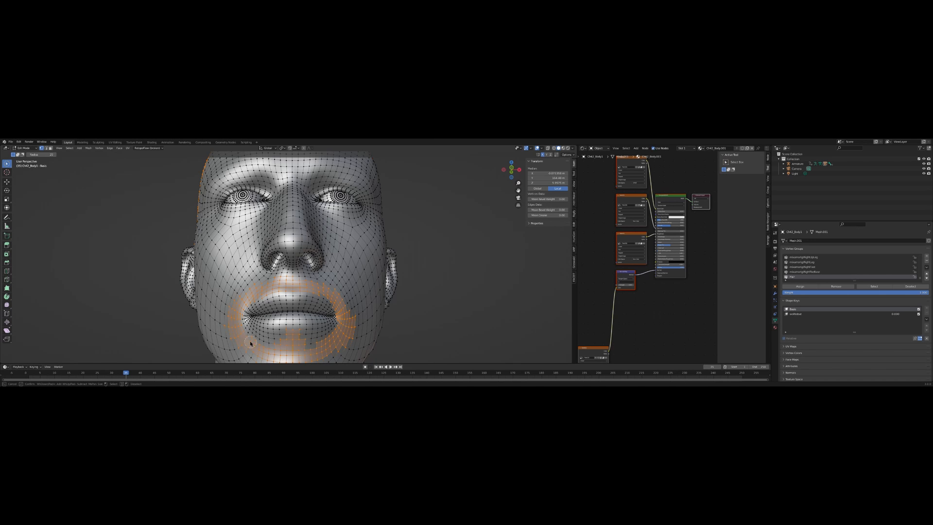
Enable X-ray in side orthographic view and extend the selection over the chin and jawline up to the sideburns
{"action": "middle_click_drag", "start_coordinate": [318, 334], "coordinate": [432, 330]}
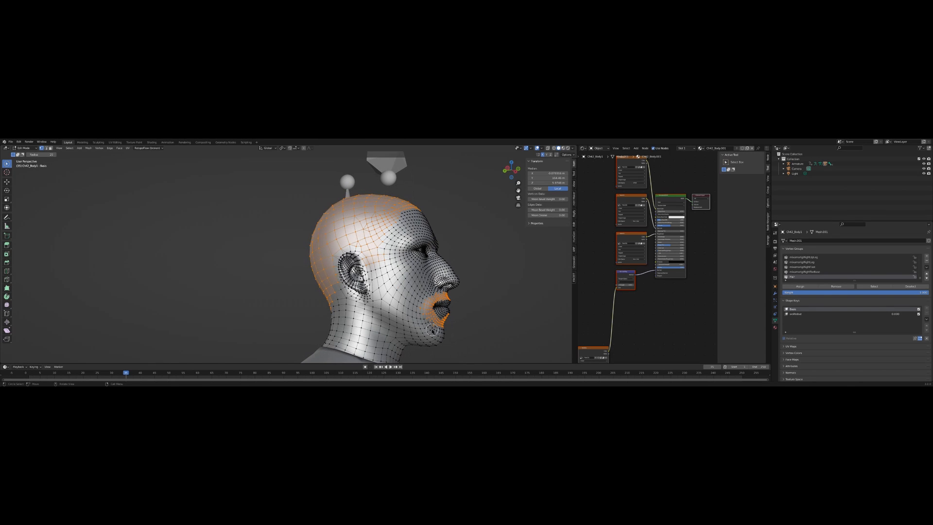
{"action": "left_click", "coordinate": [516, 171]}
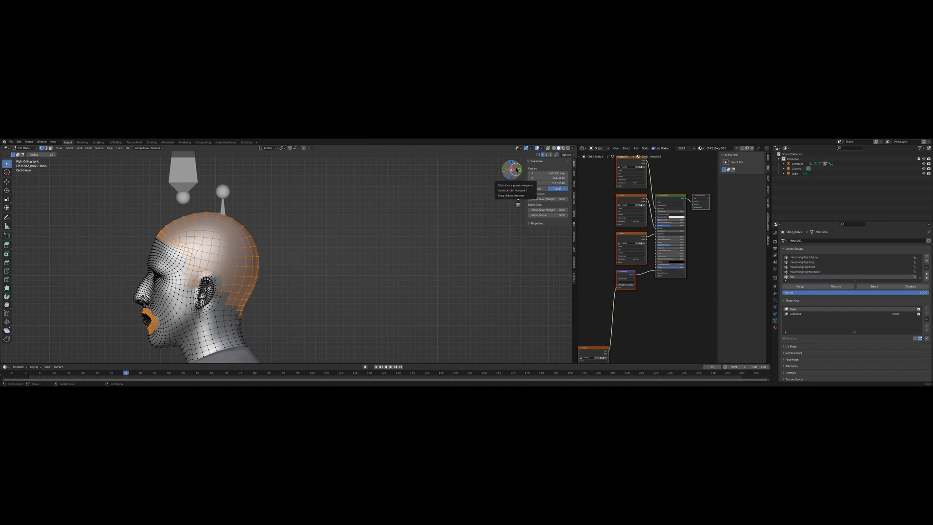
{"action": "key", "text": "shift+z"}
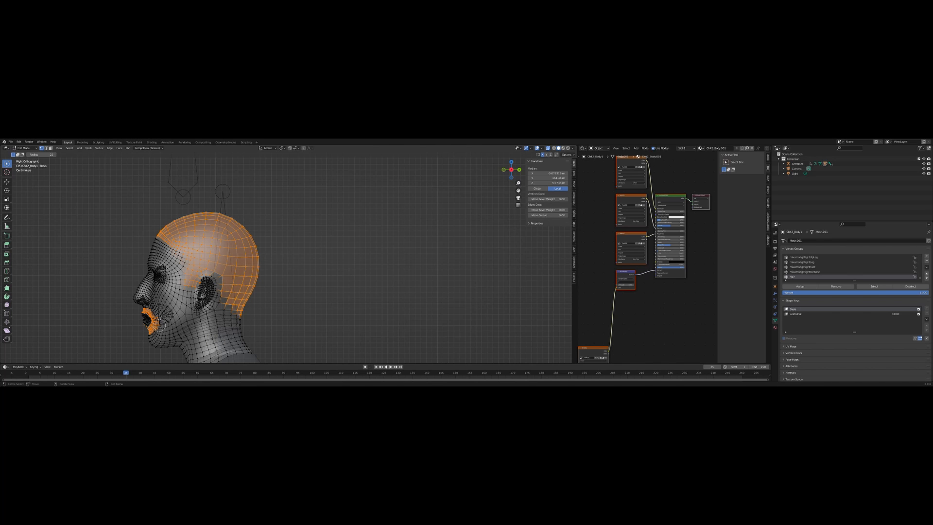
{"action": "scroll", "coordinate": [163, 323], "scroll_direction": "up", "scroll_amount": 3}
{"action": "middle_click_drag", "start_coordinate": [165, 330], "coordinate": [370, 266], "text": "shift"}
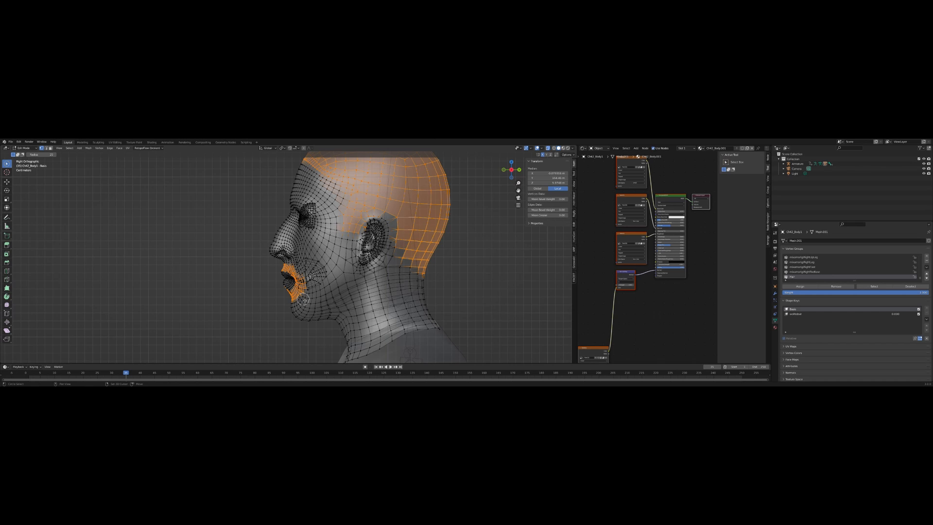
{"action": "mouse_move", "coordinate": [303, 300]}
{"action": "left_mouse_down"}
{"action": "mouse_move", "coordinate": [297, 317]}
{"action": "mouse_move", "coordinate": [312, 304]}
{"action": "mouse_move", "coordinate": [305, 317]}
{"action": "mouse_move", "coordinate": [306, 298]}
{"action": "mouse_move", "coordinate": [321, 306]}
{"action": "mouse_move", "coordinate": [309, 319]}
{"action": "mouse_move", "coordinate": [316, 297]}
{"action": "mouse_move", "coordinate": [327, 294]}
{"action": "mouse_move", "coordinate": [321, 313]}
{"action": "mouse_move", "coordinate": [334, 289]}
{"action": "mouse_move", "coordinate": [334, 312]}
{"action": "mouse_move", "coordinate": [335, 285]}
{"action": "mouse_move", "coordinate": [325, 300]}
{"action": "mouse_move", "coordinate": [332, 291]}
{"action": "mouse_move", "coordinate": [332, 314]}
{"action": "mouse_move", "coordinate": [339, 309]}
{"action": "mouse_move", "coordinate": [347, 262]}
{"action": "mouse_move", "coordinate": [352, 272]}
{"action": "mouse_move", "coordinate": [343, 261]}
{"action": "mouse_move", "coordinate": [348, 239]}
{"action": "mouse_move", "coordinate": [349, 294]}
{"action": "left_mouse_up"}
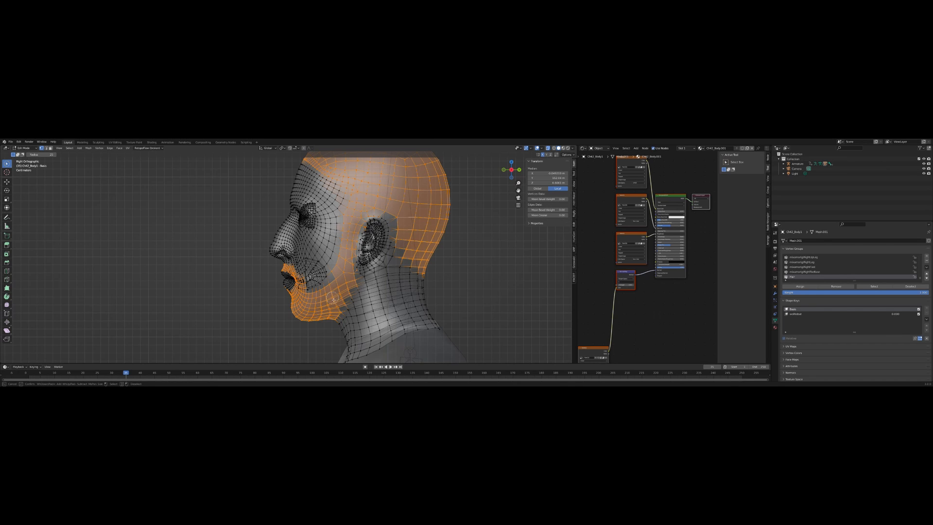
{"action": "left_click_drag", "start_coordinate": [331, 303], "coordinate": [331, 301]}
Assign the scalp and beard selection to the Hair vertex group, and check the group by deselecting and reselecting it
{"action": "mouse_move", "coordinate": [467, 248]}
{"action": "middle_mouse_down"}
{"action": "mouse_move", "coordinate": [494, 258]}
{"action": "mouse_move", "coordinate": [528, 251]}
{"action": "mouse_move", "coordinate": [479, 260]}
{"action": "mouse_move", "coordinate": [446, 254]}
{"action": "mouse_move", "coordinate": [517, 256]}
{"action": "mouse_move", "coordinate": [452, 235]}
{"action": "mouse_move", "coordinate": [467, 241]}
{"action": "mouse_move", "coordinate": [454, 250]}
{"action": "mouse_move", "coordinate": [427, 243]}
{"action": "mouse_move", "coordinate": [470, 236]}
{"action": "middle_mouse_up"}
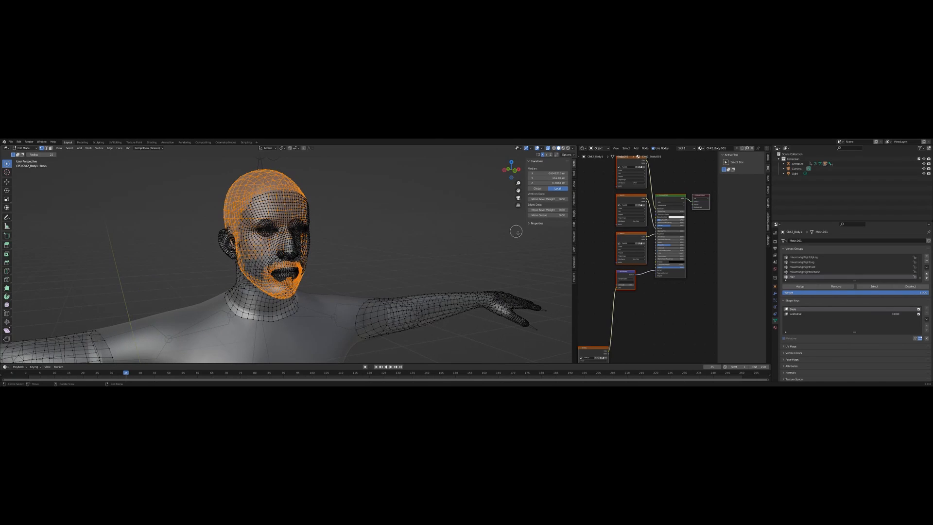
{"action": "left_click", "coordinate": [809, 287]}
{"action": "left_click", "coordinate": [905, 286]}
{"action": "left_click", "coordinate": [886, 287]}
{"action": "left_click", "coordinate": [903, 288]}
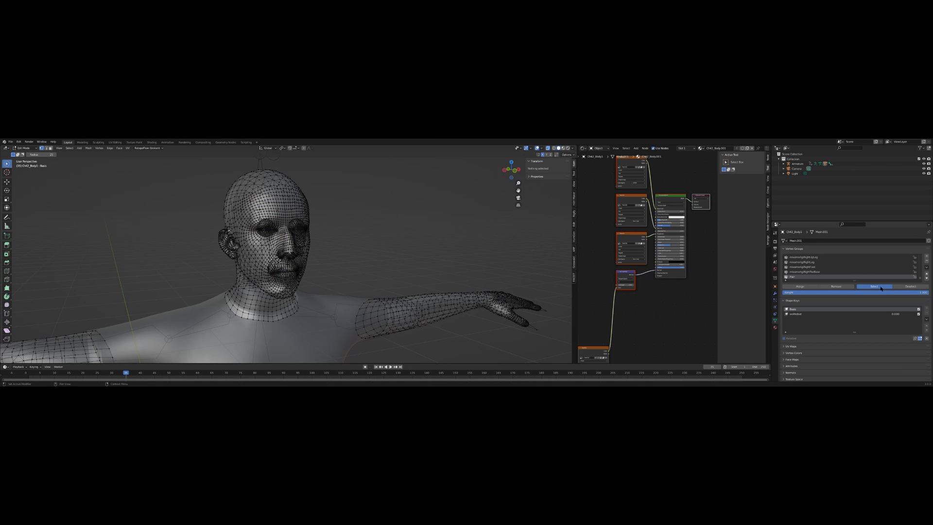
{"action": "left_click", "coordinate": [879, 287]}
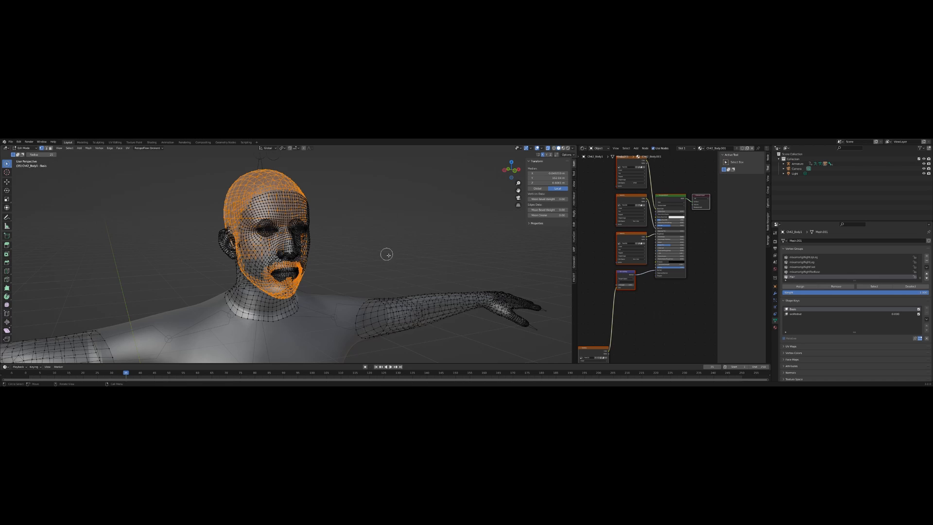
Return the body mesh to Object Mode and display it in material preview shading with X-ray off
{"action": "middle_click_drag", "start_coordinate": [385, 254], "coordinate": [324, 233]}
{"action": "left_click", "coordinate": [23, 148]}
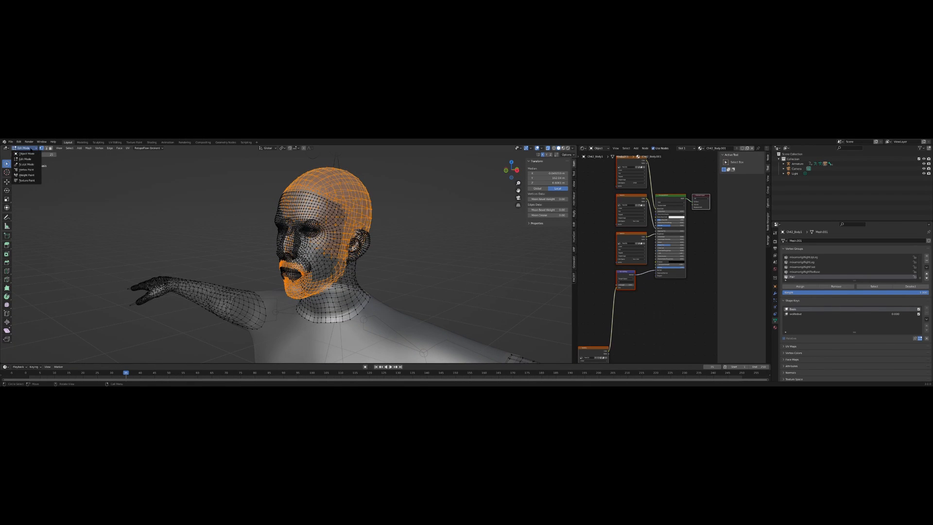
{"action": "left_click", "coordinate": [29, 154]}
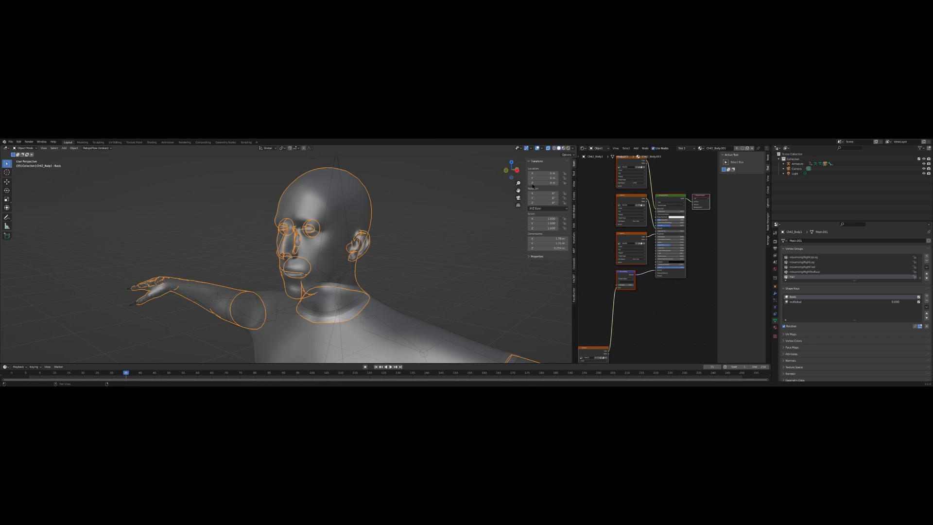
{"action": "left_click", "coordinate": [563, 148]}
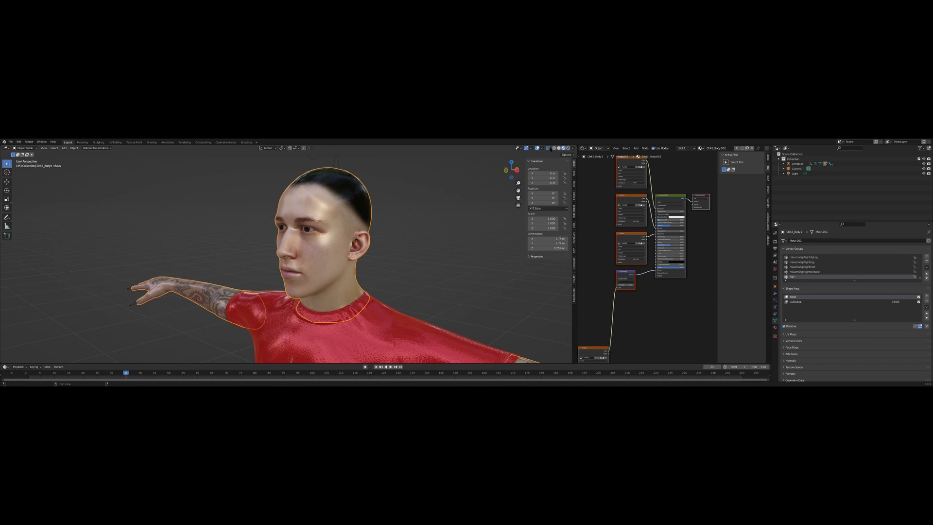
{"action": "left_click", "coordinate": [548, 148]}
{"action": "middle_click_drag", "start_coordinate": [468, 243], "coordinate": [563, 287]}
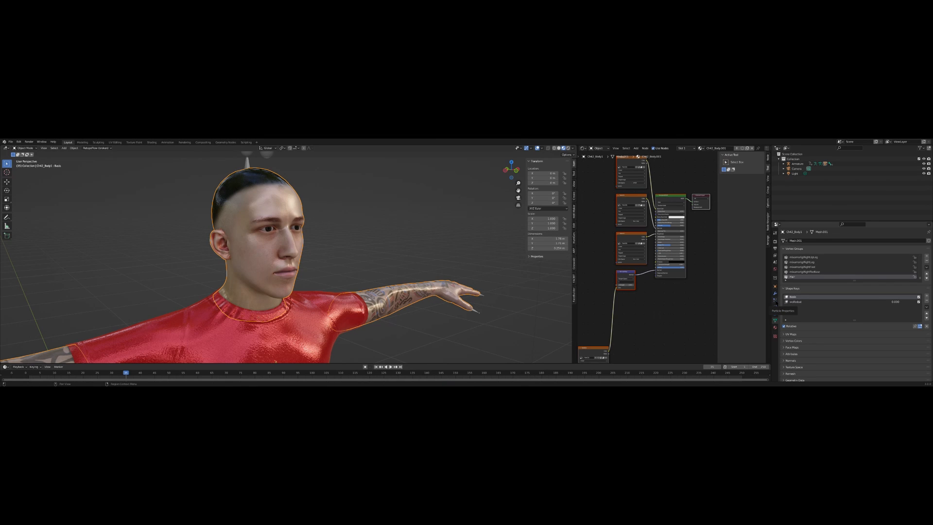
Add a particle system of type Hair to the body mesh and enable its Advanced settings
{"action": "left_click", "coordinate": [775, 300]}
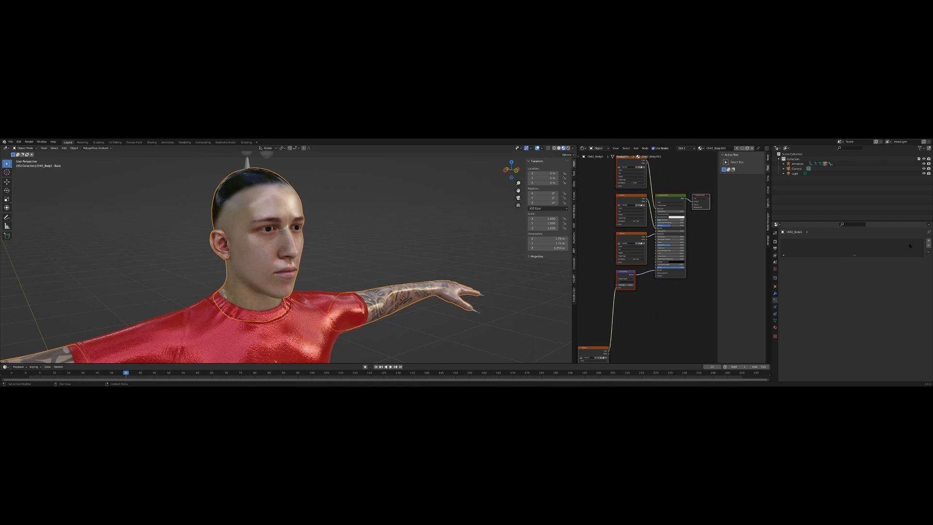
{"action": "left_click", "coordinate": [928, 241]}
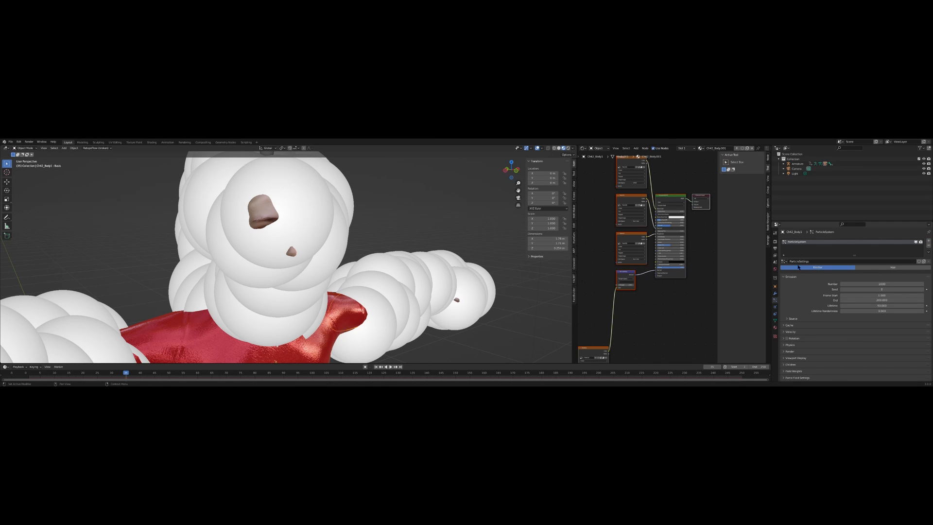
{"action": "left_click", "coordinate": [879, 267]}
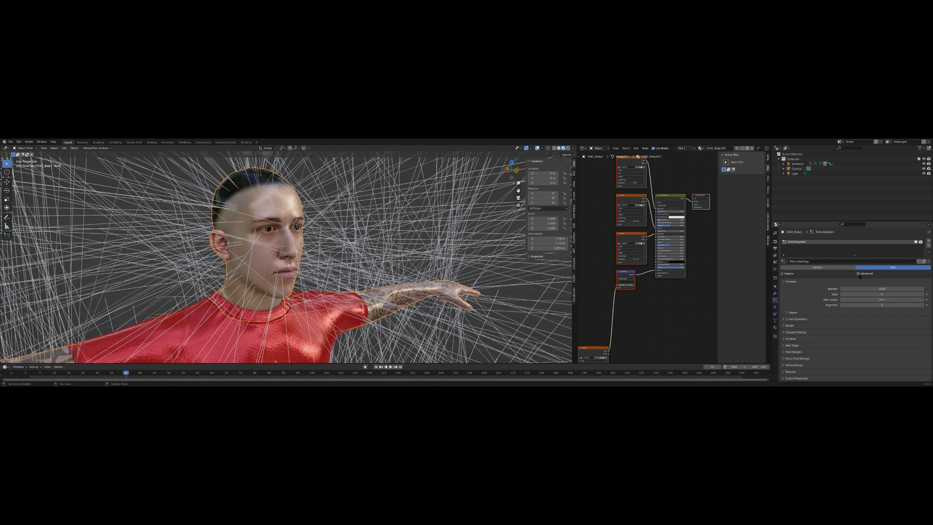
{"action": "left_click", "coordinate": [858, 273]}
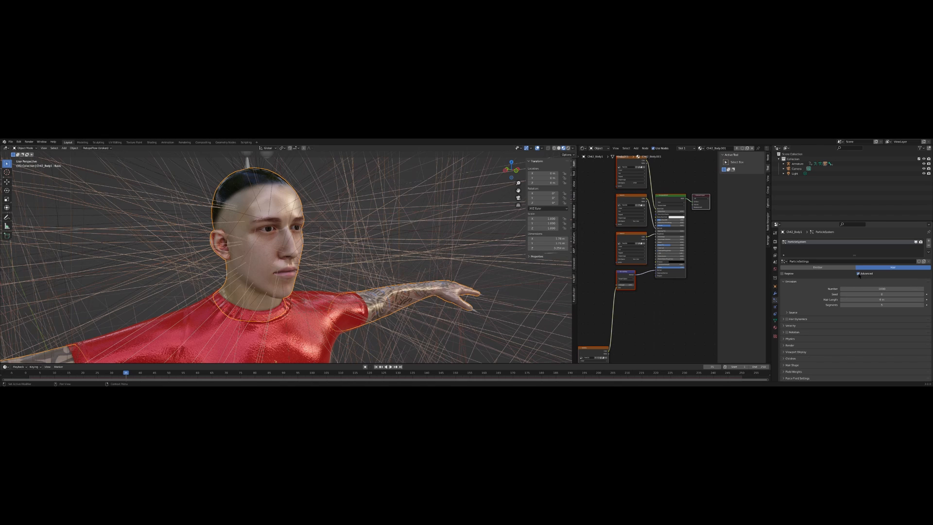
Set the particle system's Density vertex group to Hair
{"action": "scroll", "coordinate": [816, 299], "scroll_direction": "down", "scroll_amount": 2}
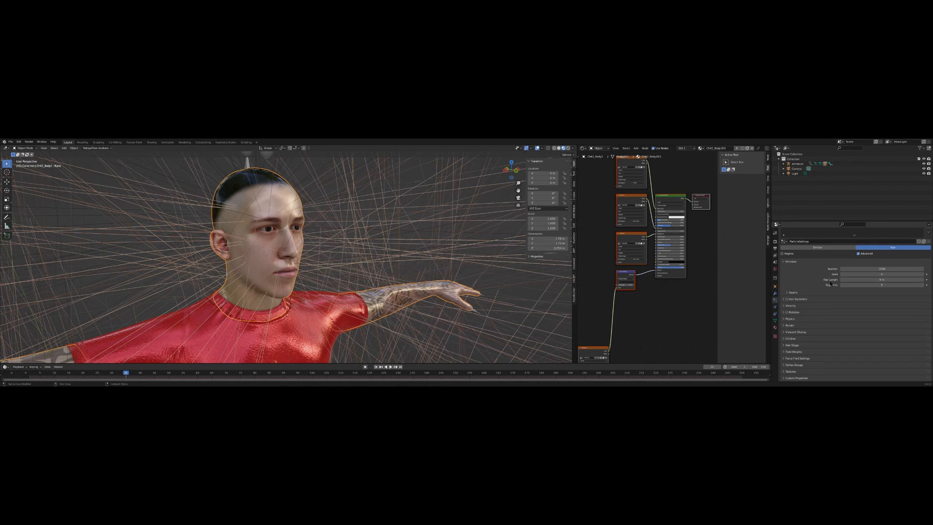
{"action": "left_click", "coordinate": [795, 365]}
{"action": "scroll", "coordinate": [795, 365], "scroll_direction": "down", "scroll_amount": 4}
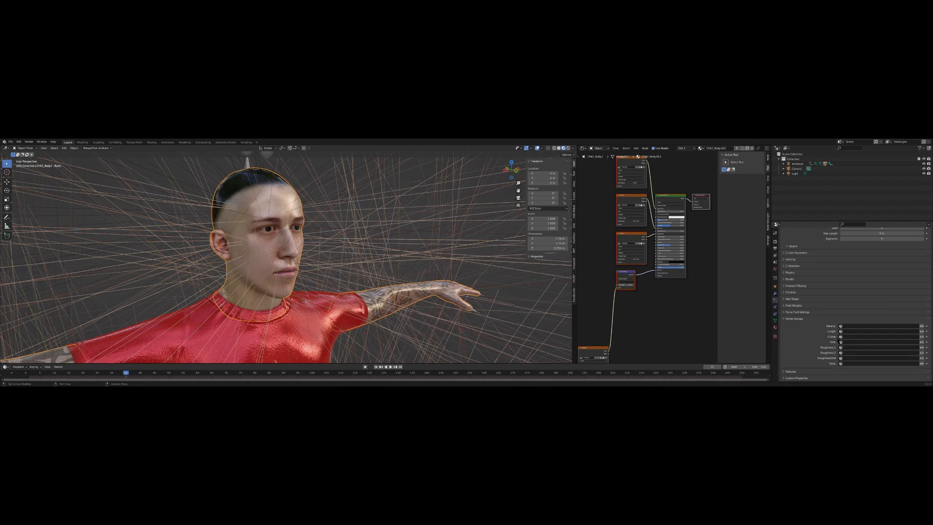
{"action": "left_click", "coordinate": [866, 326]}
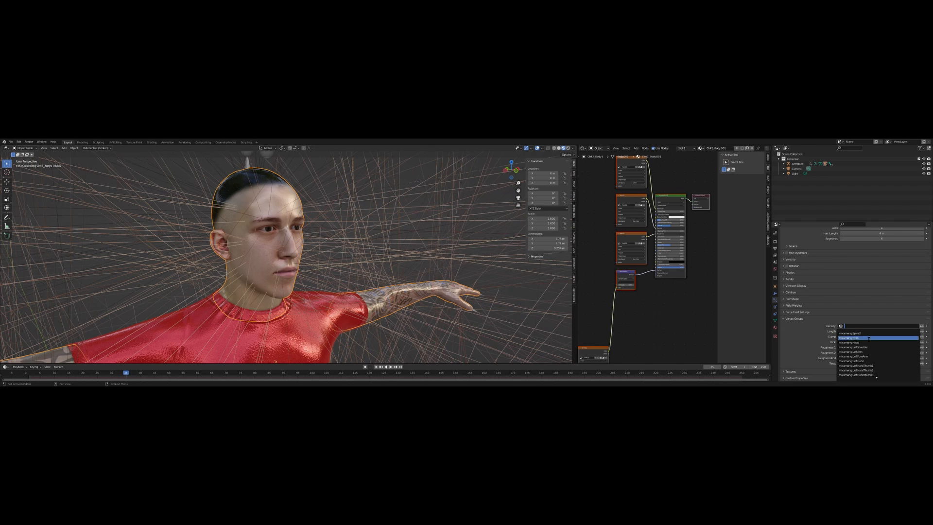
{"action": "scroll", "coordinate": [869, 360], "scroll_direction": "down", "scroll_amount": 13}
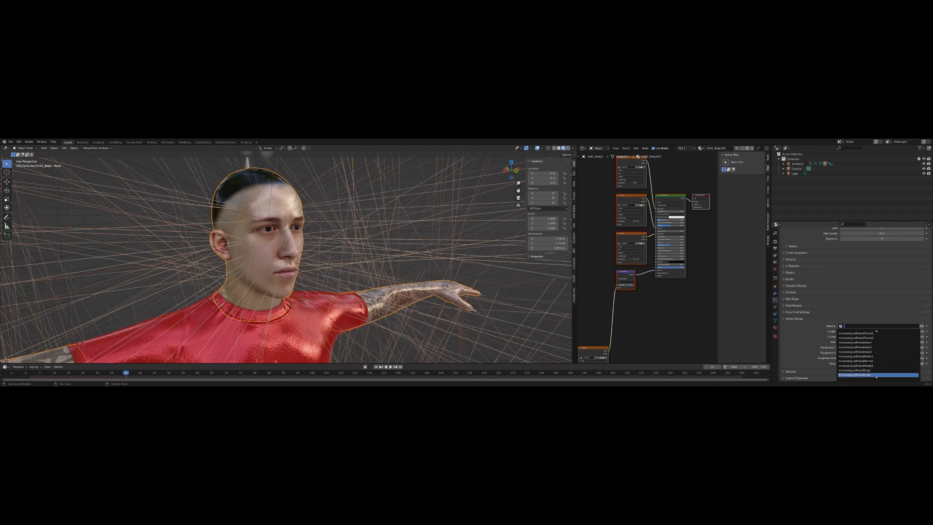
{"action": "scroll", "coordinate": [876, 377], "scroll_direction": "down", "scroll_amount": 20}
{"action": "left_click", "coordinate": [855, 375]}
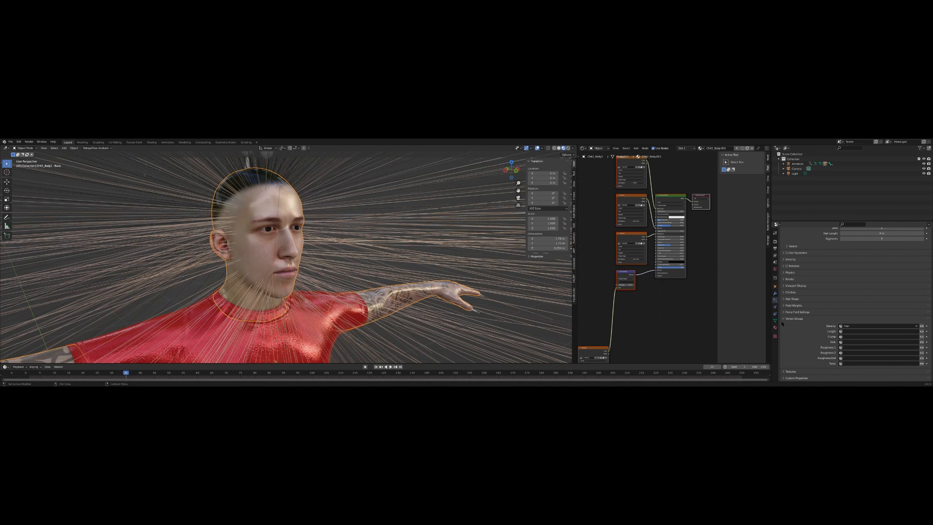
Reduce the particle system's Hair Length so the strands form short bristles around the head and beard
{"action": "scroll", "coordinate": [824, 245], "scroll_direction": "up", "scroll_amount": 5}
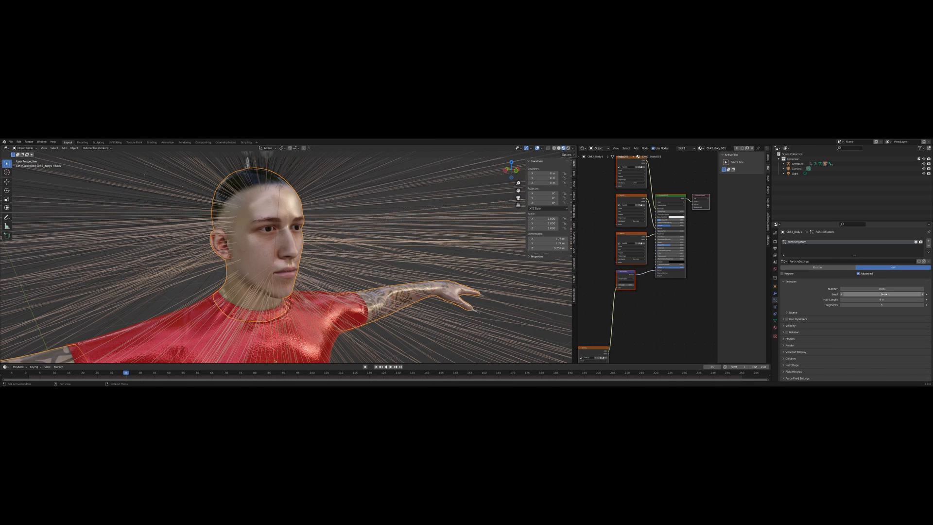
{"action": "left_click_drag", "start_coordinate": [884, 300], "coordinate": [873, 300]}
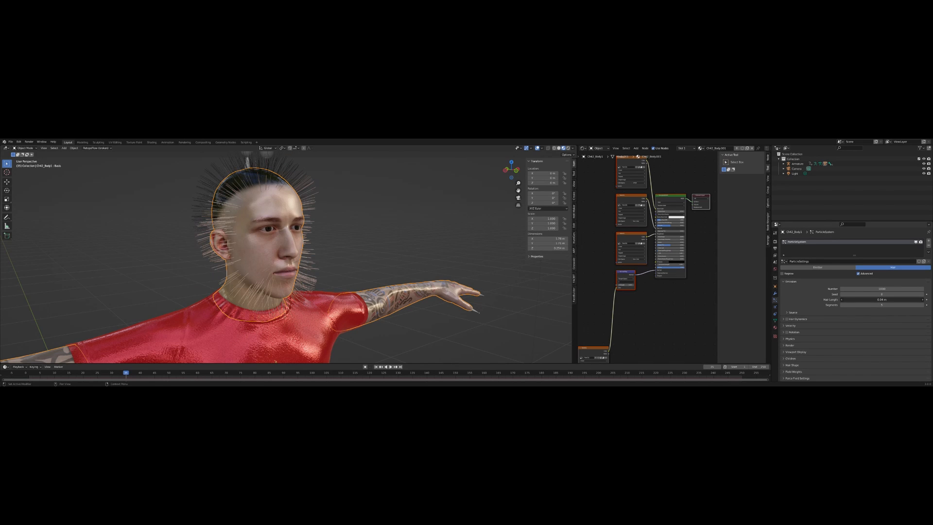
{"action": "left_click_drag", "start_coordinate": [882, 299], "coordinate": [876, 299]}
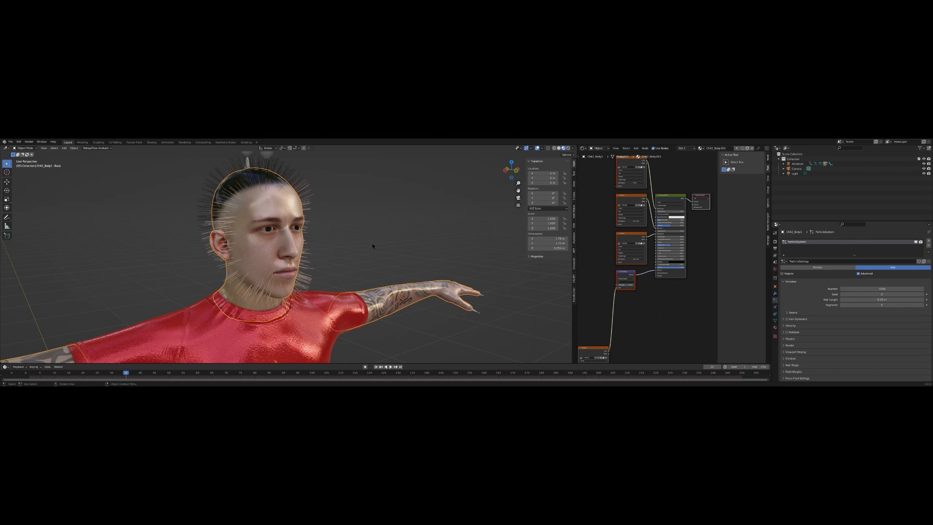
Set the hair particle system's Number to 2500 for denser growth on the scalp and beard
{"action": "left_click", "coordinate": [882, 289]}
{"action": "type", "text": "250"}
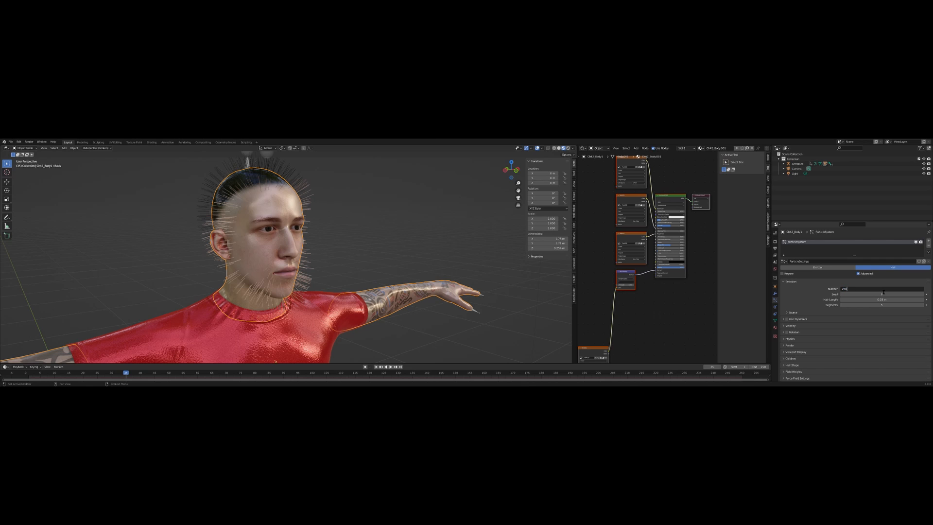
{"action": "key", "text": "Return"}
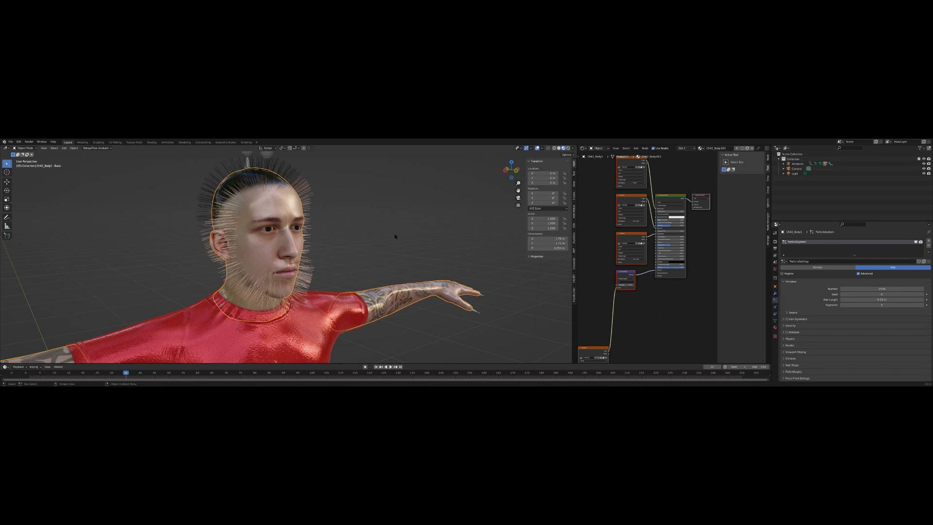
{"action": "middle_click_drag", "start_coordinate": [395, 236], "coordinate": [362, 234]}
{"action": "left_click", "coordinate": [417, 217]}
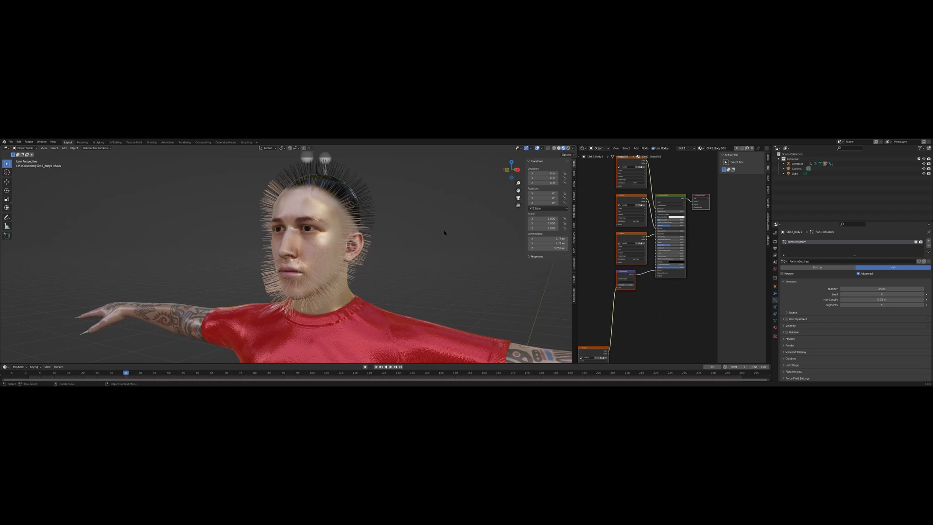
Add a second material slot to the body mesh and create a new material named HAIR in it
{"action": "left_click", "coordinate": [366, 200]}
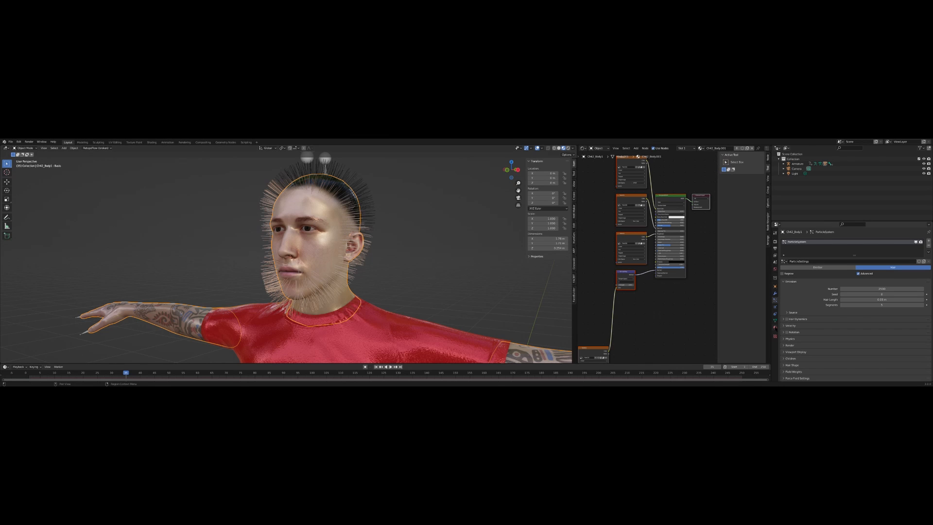
{"action": "left_click", "coordinate": [775, 328]}
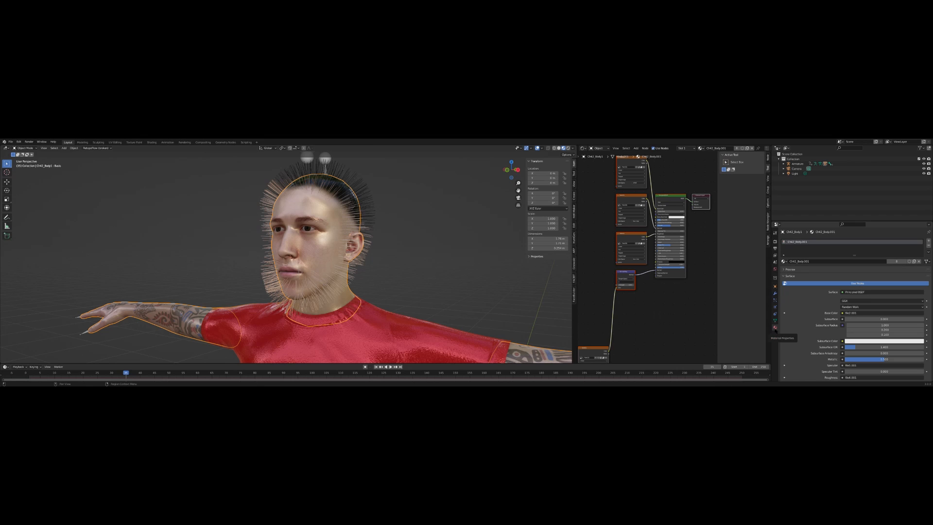
{"action": "left_click", "coordinate": [929, 242]}
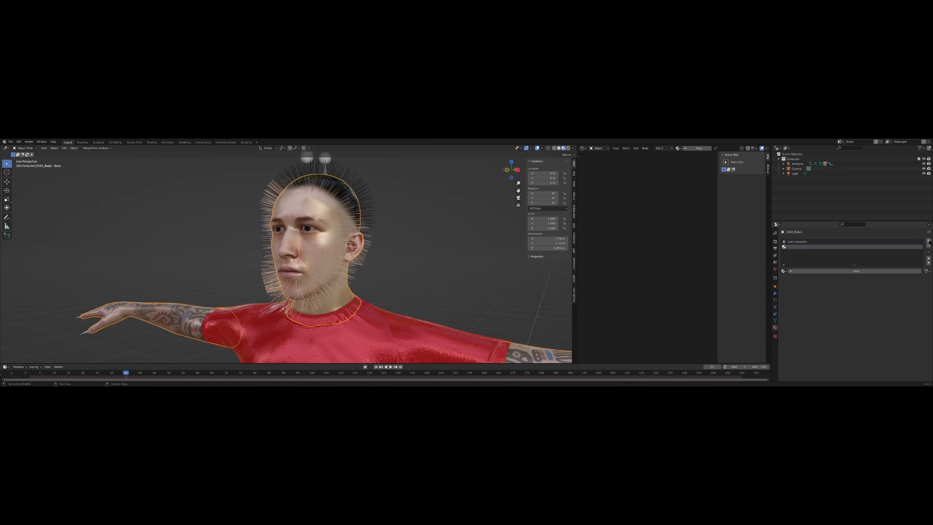
{"action": "left_click", "coordinate": [835, 272]}
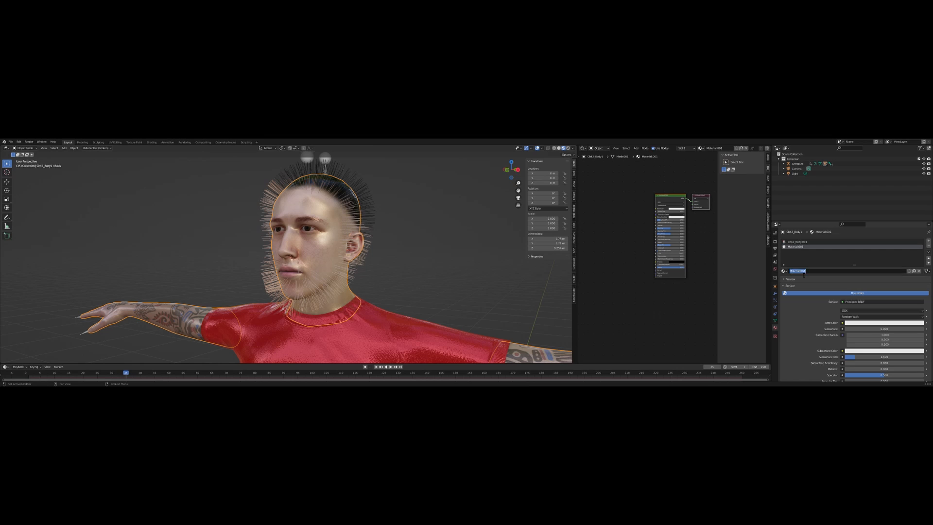
{"action": "left_click", "coordinate": [805, 275]}
{"action": "left_click_drag", "start_coordinate": [811, 273], "coordinate": [788, 271]}
{"action": "type", "text": "M"}
{"action": "type", "text": "AIR"}
{"action": "key", "text": "Return"}
Set the HAIR material's Base Color to black and raise its Metallic value
{"action": "left_click", "coordinate": [872, 323]}
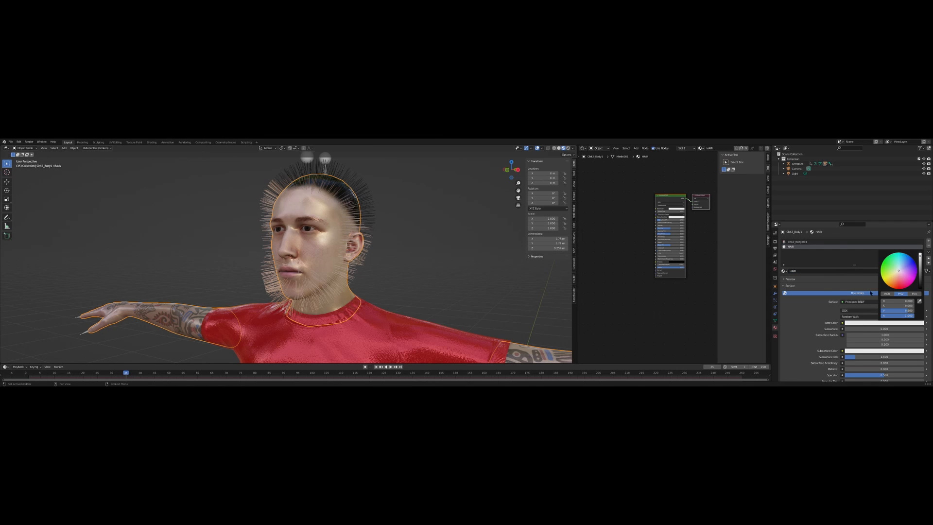
{"action": "left_click_drag", "start_coordinate": [920, 254], "coordinate": [920, 287]}
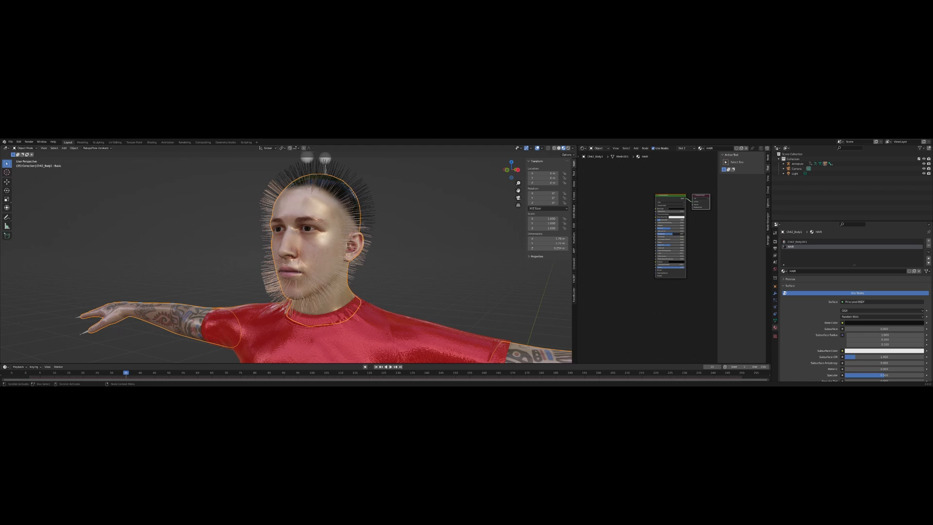
{"action": "left_click_drag", "start_coordinate": [671, 226], "coordinate": [676, 225]}
Assign the HAIR material to the hair strands in the particle system's Render settings
{"action": "left_click", "coordinate": [775, 300]}
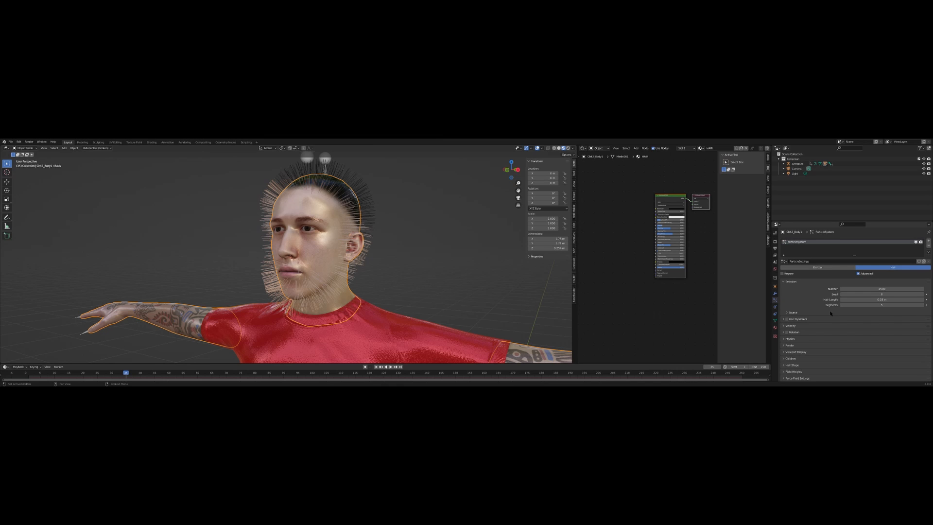
{"action": "scroll", "coordinate": [799, 323], "scroll_direction": "down", "scroll_amount": 2}
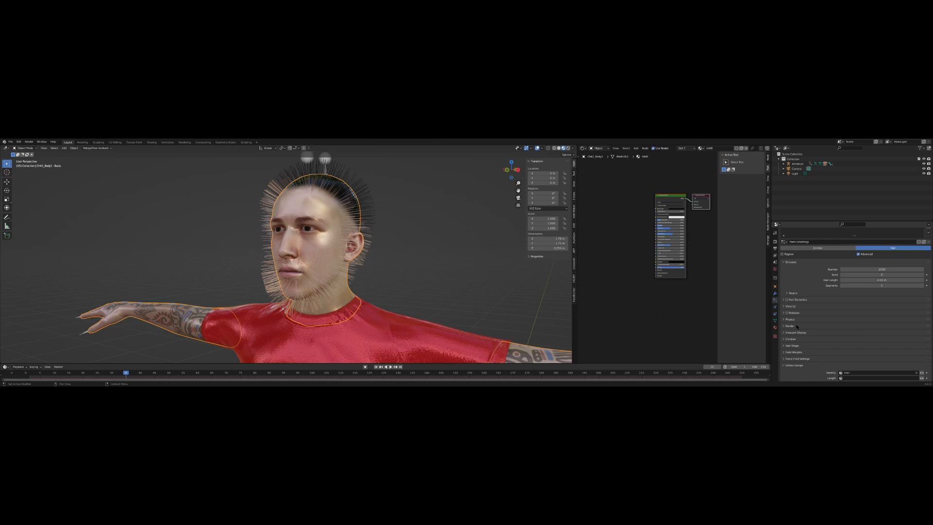
{"action": "left_click", "coordinate": [796, 326]}
{"action": "scroll", "coordinate": [832, 328], "scroll_direction": "down", "scroll_amount": 2}
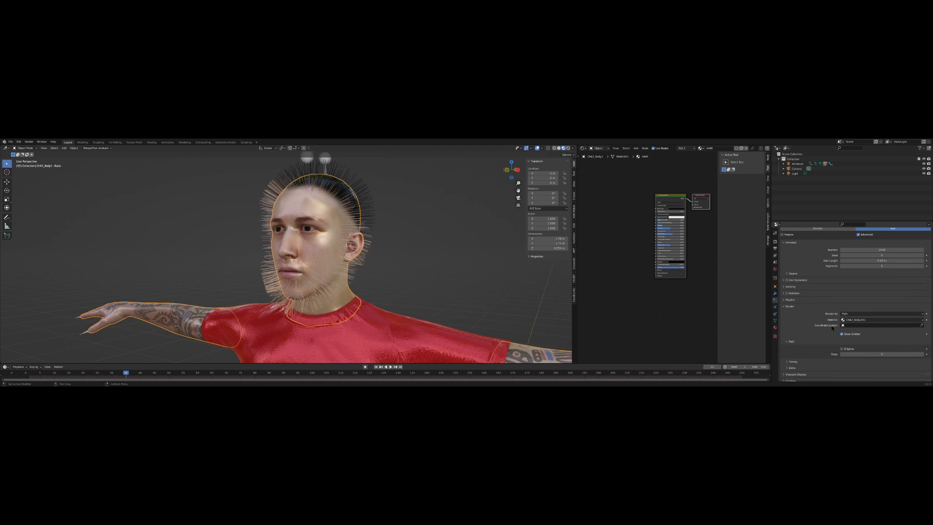
{"action": "left_click", "coordinate": [863, 321]}
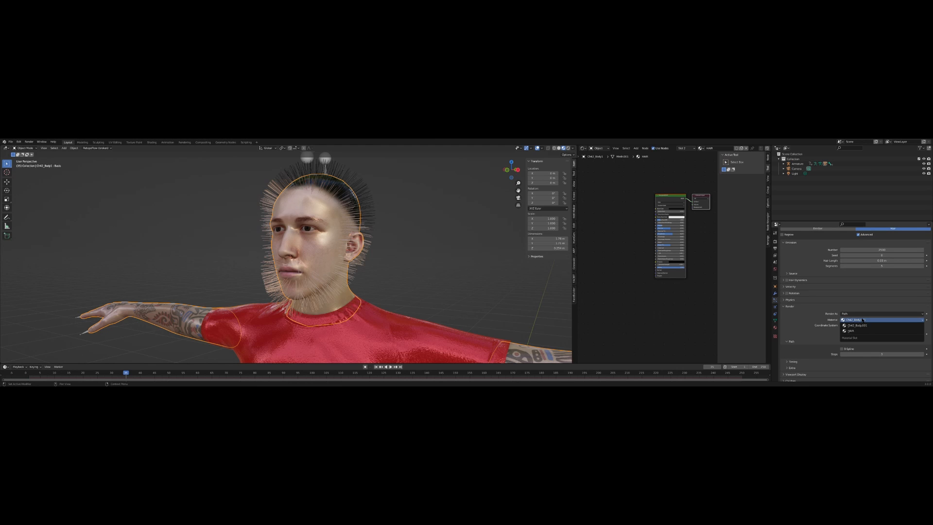
{"action": "left_click", "coordinate": [863, 331]}
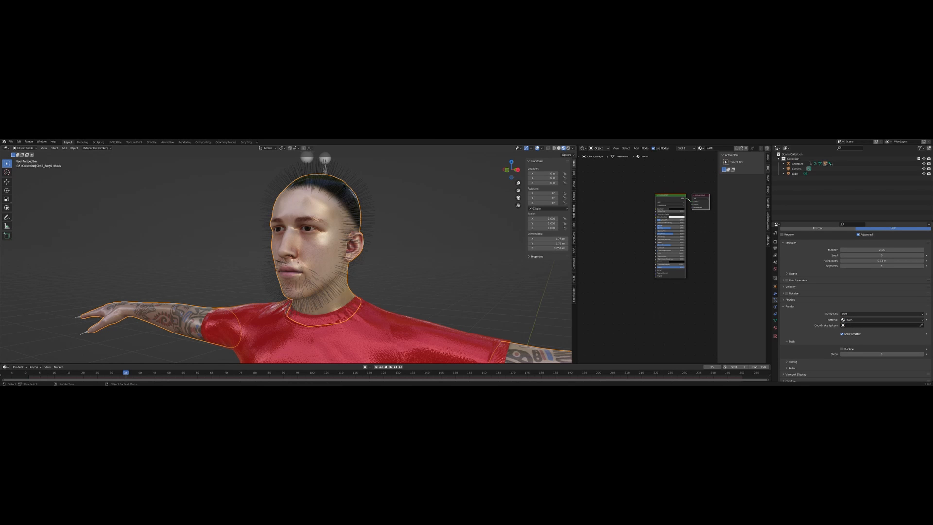
Show the head in right orthographic view with solid shading and put the body mesh in Particle Edit mode
{"action": "middle_click_drag", "start_coordinate": [340, 195], "coordinate": [403, 202]}
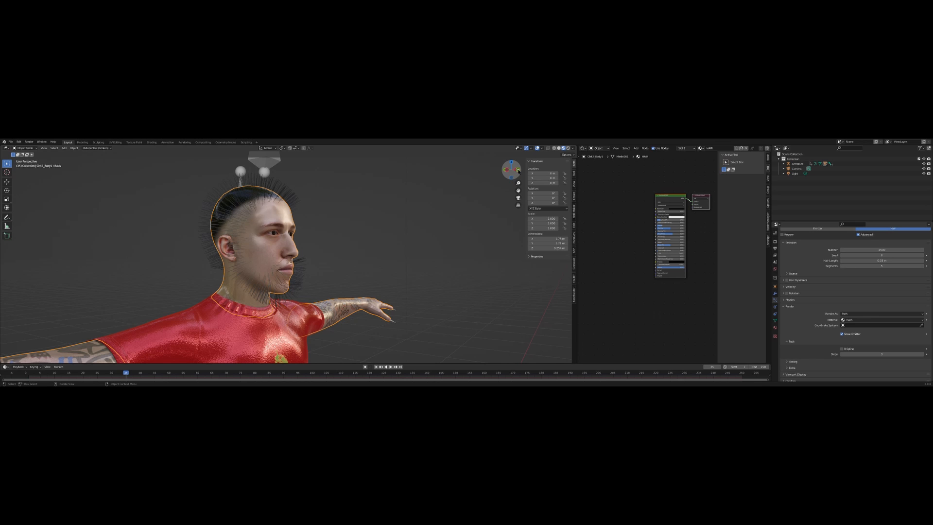
{"action": "mouse_move", "coordinate": [262, 218]}
{"action": "middle_mouse_down"}
{"action": "mouse_move", "coordinate": [192, 223]}
{"action": "mouse_move", "coordinate": [257, 225]}
{"action": "middle_mouse_up"}
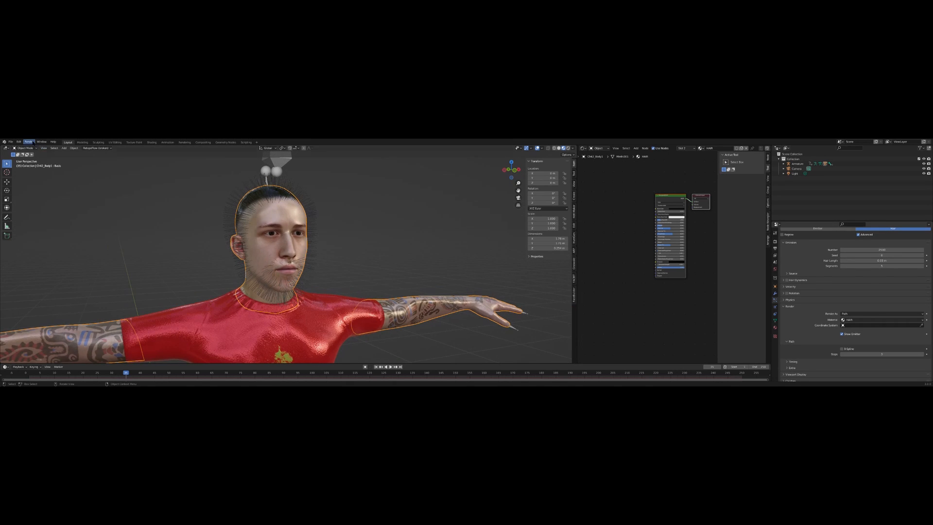
{"action": "left_click", "coordinate": [515, 170]}
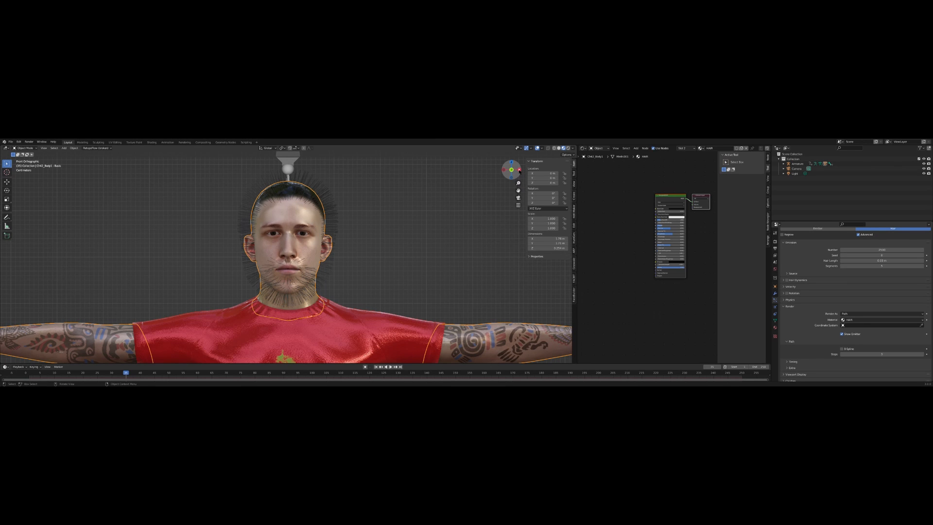
{"action": "left_click", "coordinate": [518, 171]}
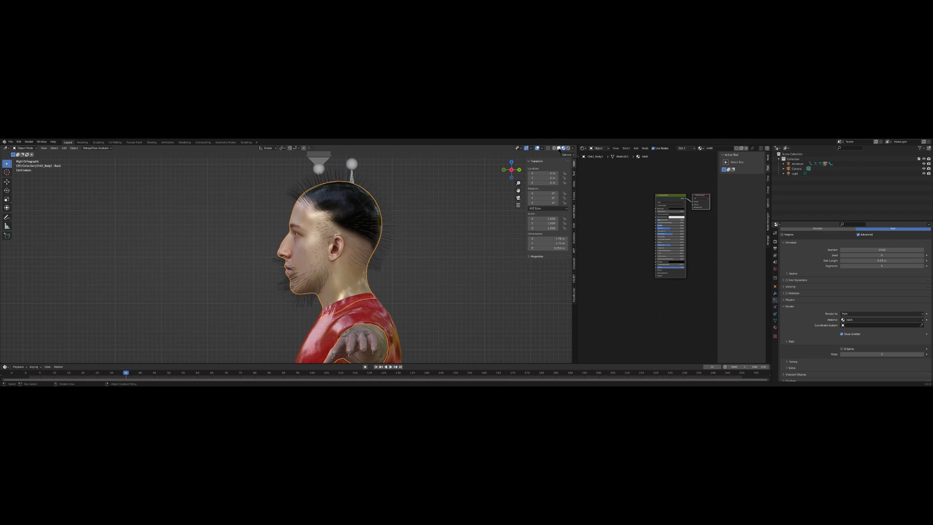
{"action": "left_click", "coordinate": [559, 148]}
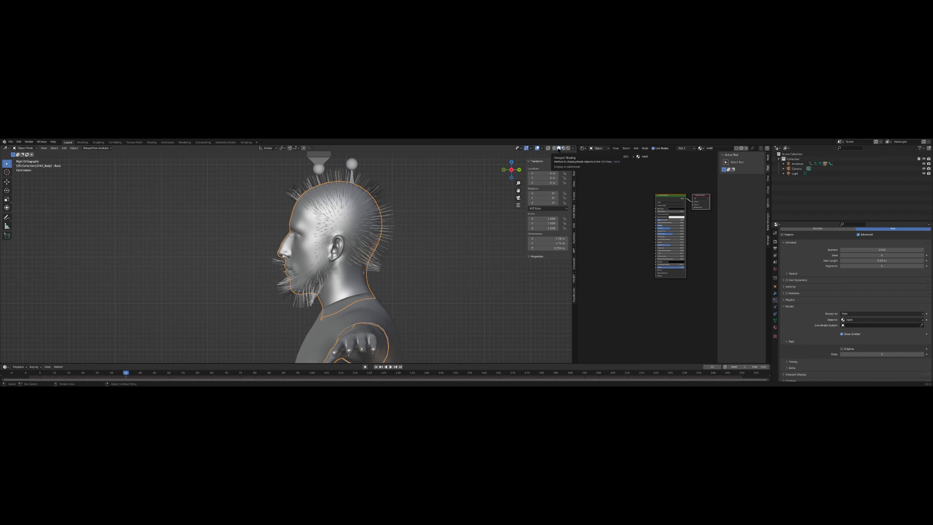
{"action": "left_click", "coordinate": [25, 148]}
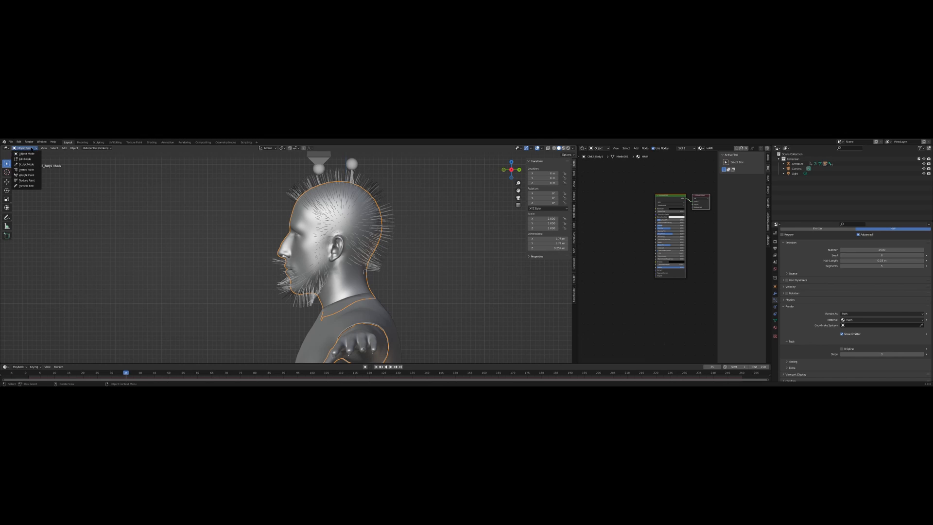
{"action": "left_click", "coordinate": [26, 186]}
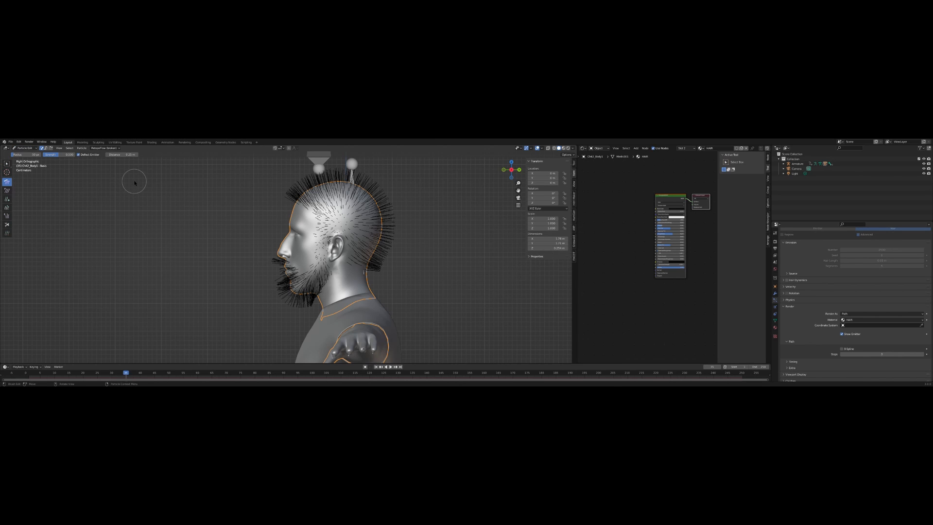
Turn on X-ray and comb the hair and beard strands backward along the head from the side view
{"action": "scroll", "coordinate": [336, 215], "scroll_direction": "down", "scroll_amount": 2}
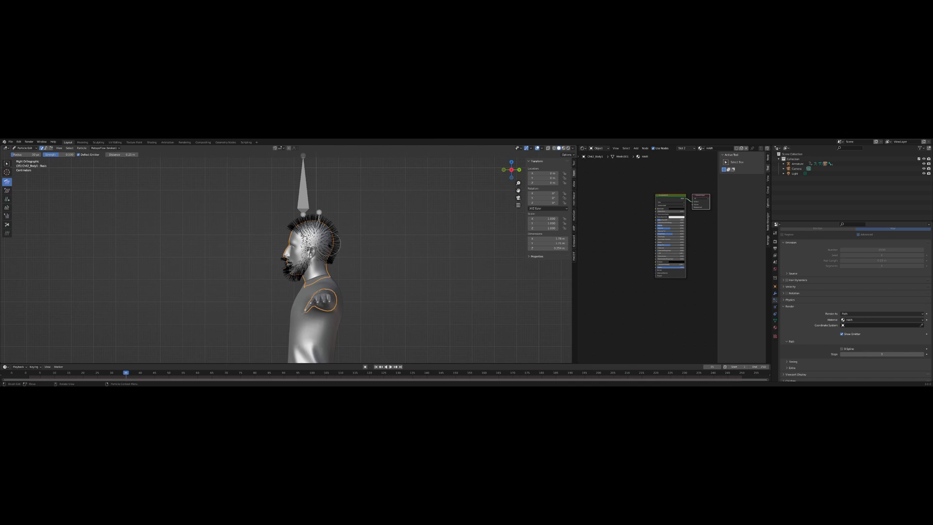
{"action": "scroll", "coordinate": [316, 257], "scroll_direction": "up", "scroll_amount": 1}
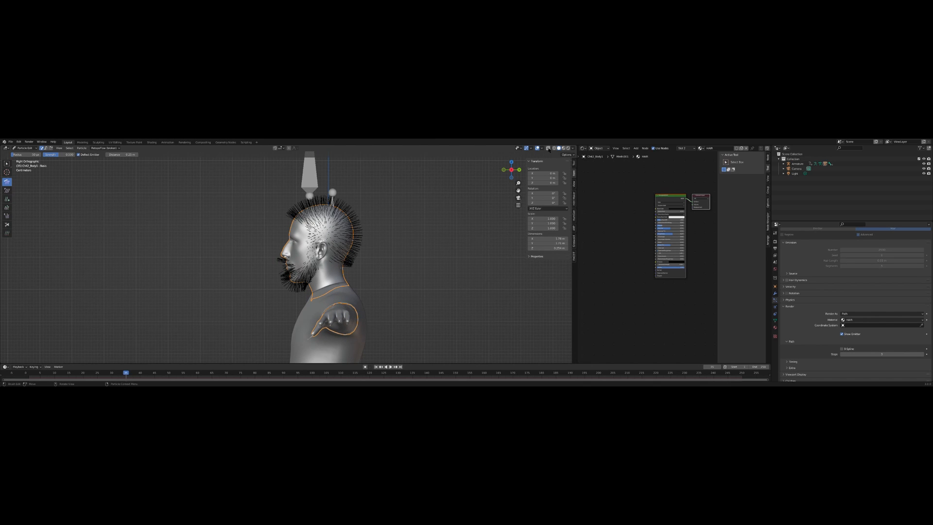
{"action": "left_click", "coordinate": [548, 148]}
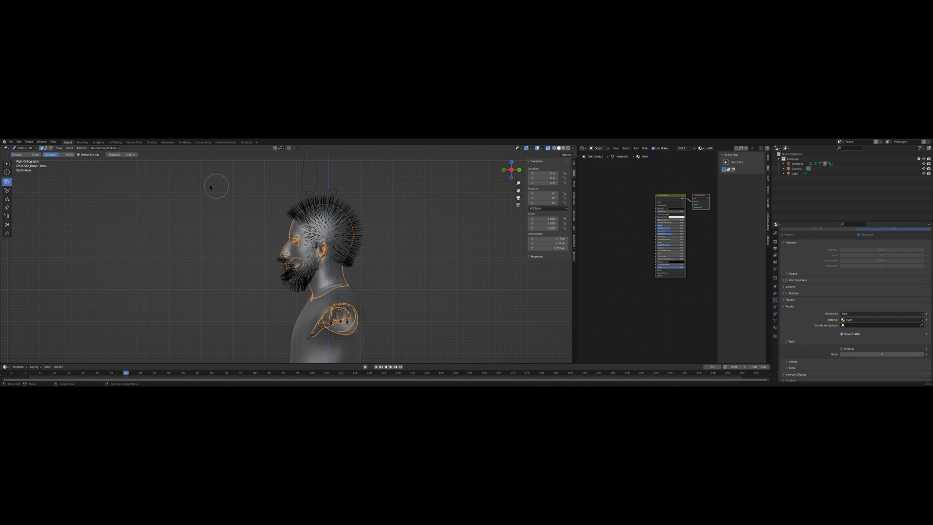
{"action": "scroll", "coordinate": [328, 227], "scroll_direction": "down", "scroll_amount": 4}
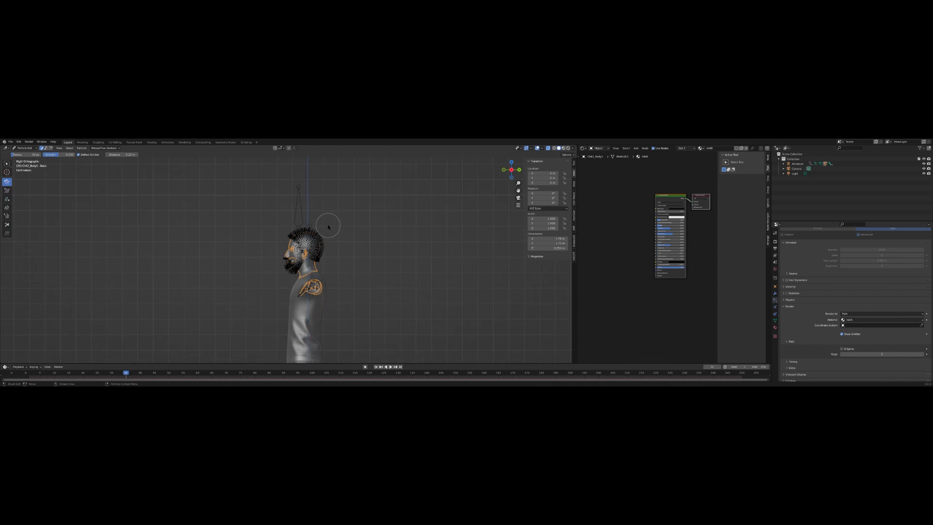
{"action": "scroll", "coordinate": [329, 227], "scroll_direction": "down", "scroll_amount": 1}
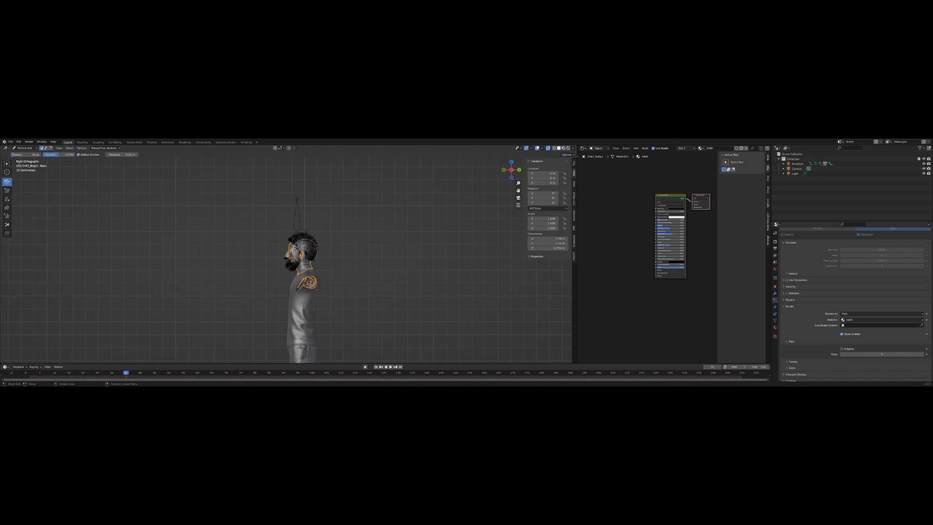
{"action": "scroll", "coordinate": [291, 249], "scroll_direction": "down", "scroll_amount": 1}
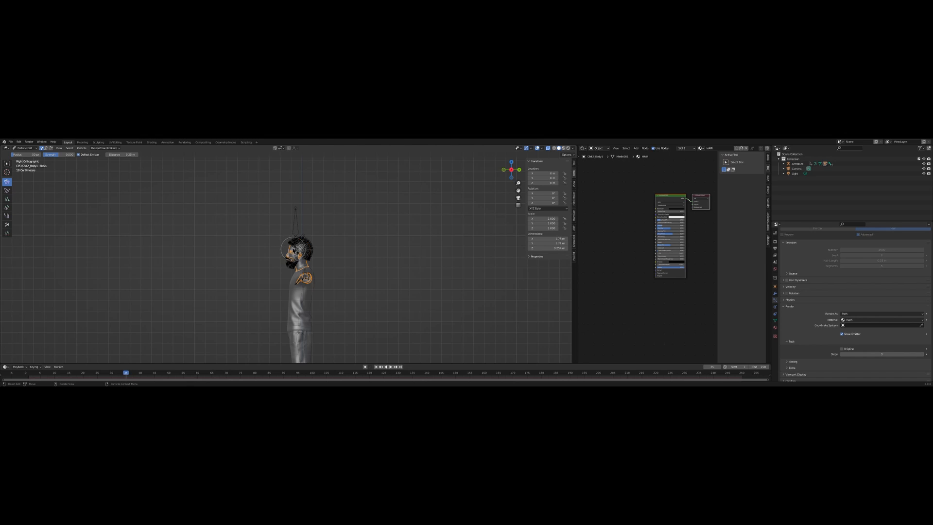
{"action": "left_click_drag", "start_coordinate": [290, 248], "coordinate": [297, 247]}
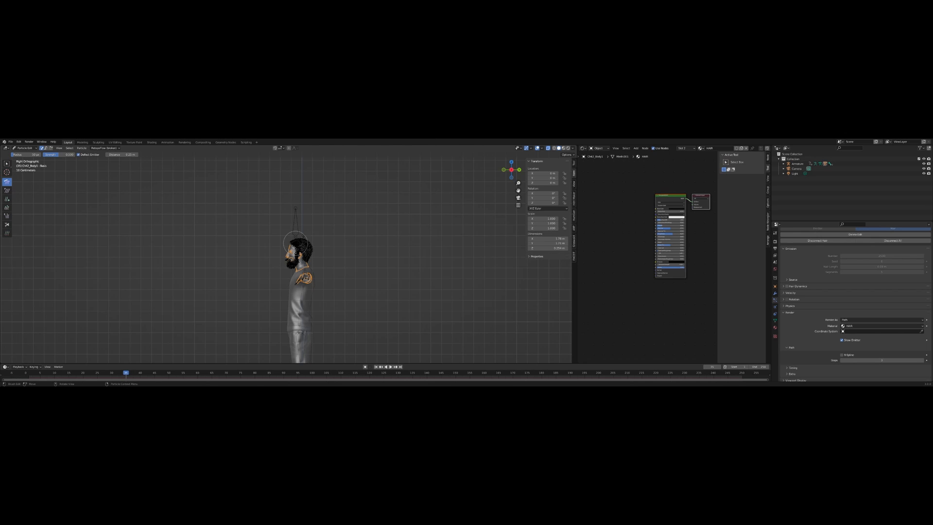
Comb the hair on the side and back of the head backward and downward, working in the right side view
{"action": "scroll", "coordinate": [296, 244], "scroll_direction": "up", "scroll_amount": 4}
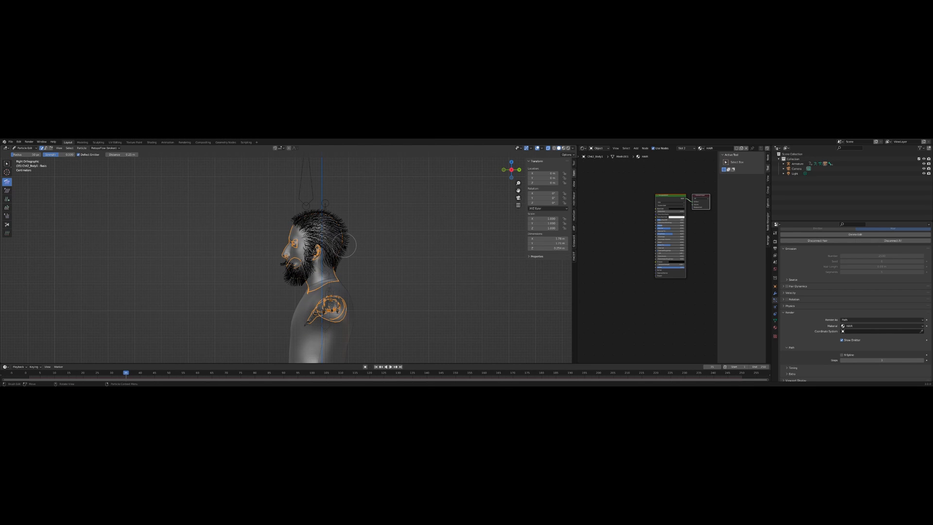
{"action": "mouse_move", "coordinate": [354, 245]}
{"action": "middle_mouse_down"}
{"action": "mouse_move", "coordinate": [417, 254]}
{"action": "mouse_move", "coordinate": [380, 265]}
{"action": "mouse_move", "coordinate": [347, 249]}
{"action": "middle_mouse_up"}
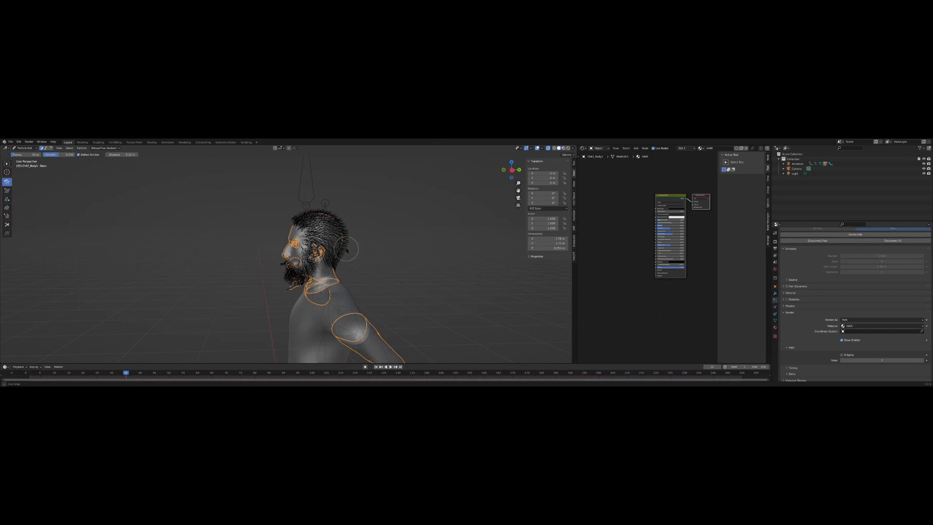
{"action": "left_click", "coordinate": [512, 171]}
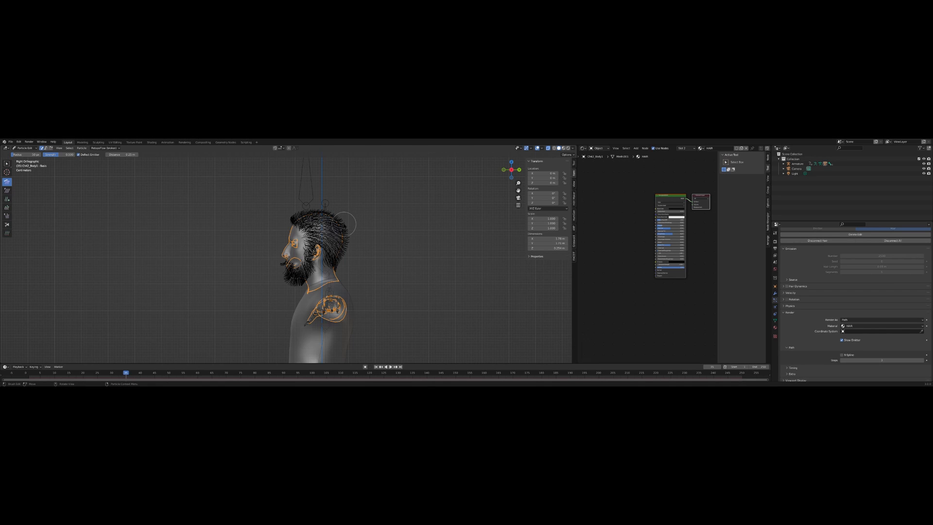
{"action": "mouse_move", "coordinate": [339, 218]}
{"action": "left_mouse_down"}
{"action": "mouse_move", "coordinate": [351, 251]}
{"action": "mouse_move", "coordinate": [336, 267]}
{"action": "mouse_move", "coordinate": [327, 257]}
{"action": "left_mouse_up"}
{"action": "scroll", "coordinate": [312, 256], "scroll_direction": "up", "scroll_amount": 3}
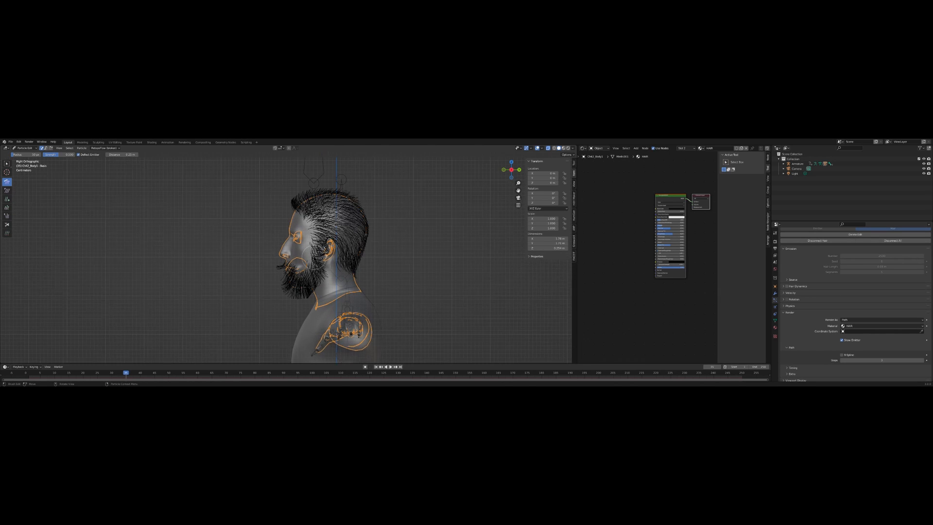
{"action": "mouse_move", "coordinate": [321, 244]}
{"action": "left_mouse_down"}
{"action": "mouse_move", "coordinate": [331, 256]}
{"action": "mouse_move", "coordinate": [319, 282]}
{"action": "mouse_move", "coordinate": [326, 277]}
{"action": "left_mouse_up"}
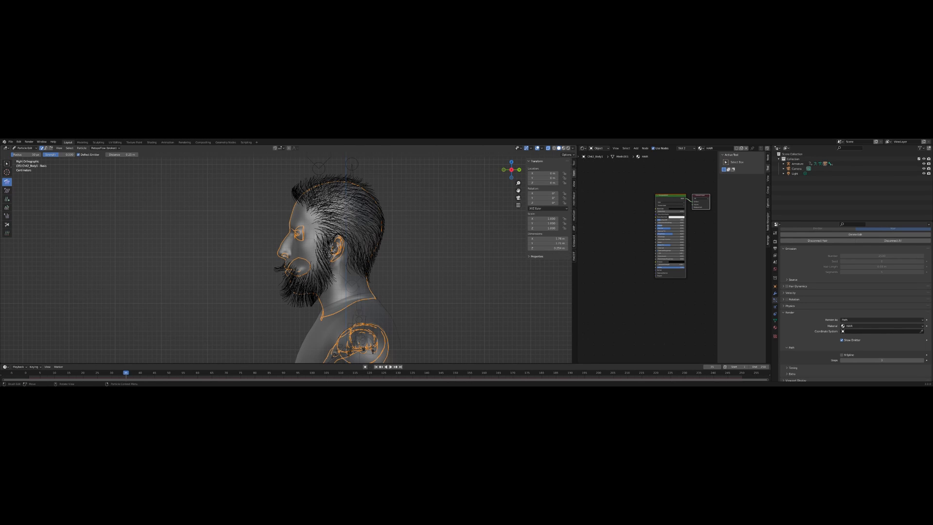
{"action": "mouse_move", "coordinate": [320, 226]}
{"action": "left_mouse_down"}
{"action": "mouse_move", "coordinate": [346, 244]}
{"action": "mouse_move", "coordinate": [354, 272]}
{"action": "left_mouse_up"}
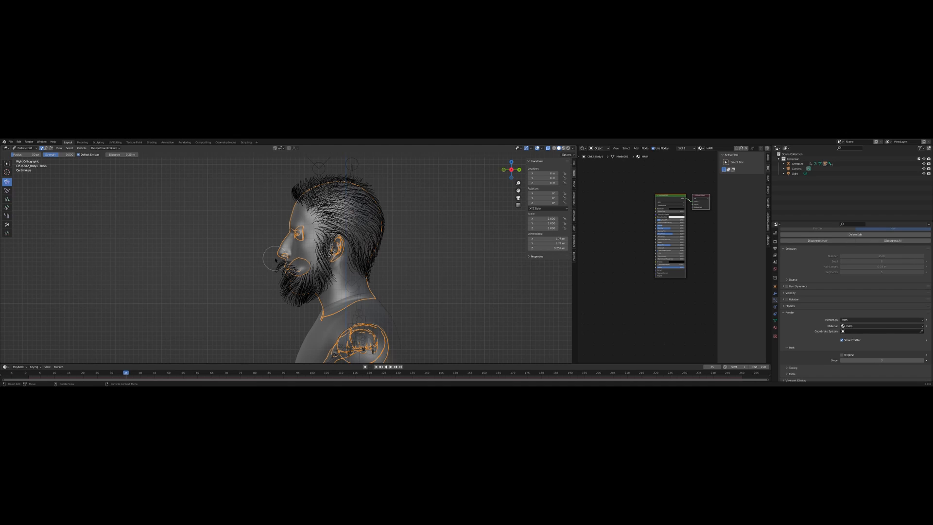
Shorten the protruding moustache and front beard strands and the hair at the nape using the Length brush in Shrink mode
{"action": "left_click", "coordinate": [7, 208]}
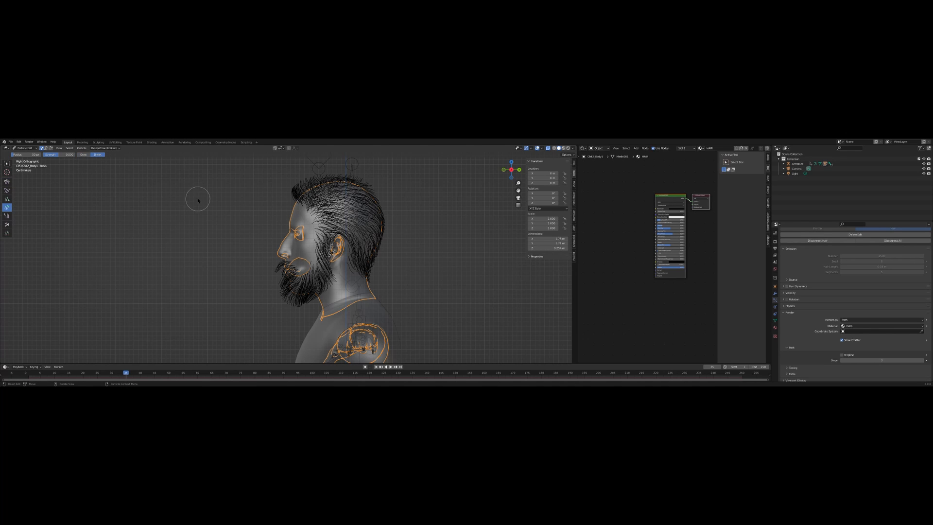
{"action": "mouse_move", "coordinate": [275, 271]}
{"action": "left_mouse_down"}
{"action": "mouse_move", "coordinate": [304, 275]}
{"action": "mouse_move", "coordinate": [273, 302]}
{"action": "left_mouse_up"}
{"action": "mouse_move", "coordinate": [276, 271]}
{"action": "left_mouse_down"}
{"action": "mouse_move", "coordinate": [299, 279]}
{"action": "mouse_move", "coordinate": [306, 267]}
{"action": "mouse_move", "coordinate": [316, 216]}
{"action": "mouse_move", "coordinate": [295, 202]}
{"action": "mouse_move", "coordinate": [304, 202]}
{"action": "left_mouse_up"}
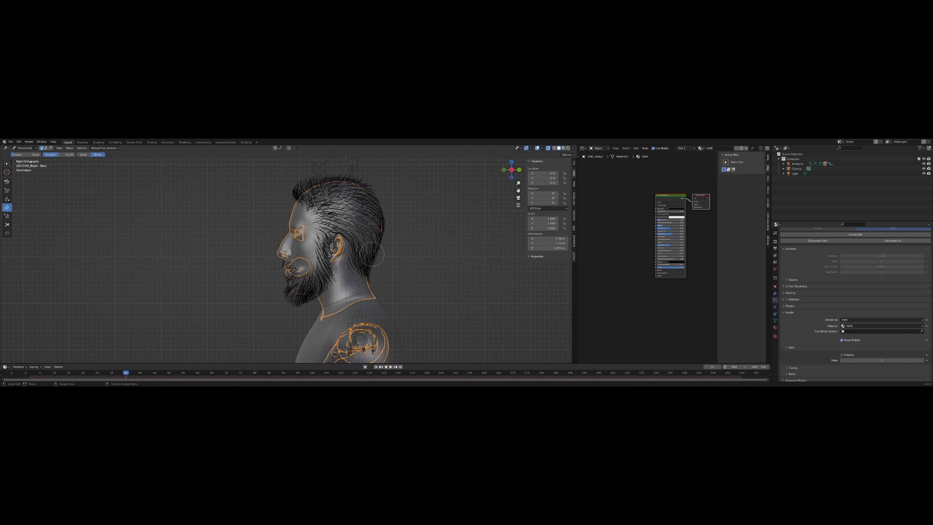
{"action": "mouse_move", "coordinate": [369, 276]}
{"action": "left_mouse_down"}
{"action": "mouse_move", "coordinate": [358, 260]}
{"action": "mouse_move", "coordinate": [371, 272]}
{"action": "mouse_move", "coordinate": [354, 270]}
{"action": "mouse_move", "coordinate": [348, 258]}
{"action": "mouse_move", "coordinate": [348, 266]}
{"action": "mouse_move", "coordinate": [351, 243]}
{"action": "mouse_move", "coordinate": [336, 234]}
{"action": "mouse_move", "coordinate": [376, 265]}
{"action": "mouse_move", "coordinate": [372, 255]}
{"action": "mouse_move", "coordinate": [331, 234]}
{"action": "mouse_move", "coordinate": [322, 295]}
{"action": "mouse_move", "coordinate": [331, 234]}
{"action": "left_mouse_up"}
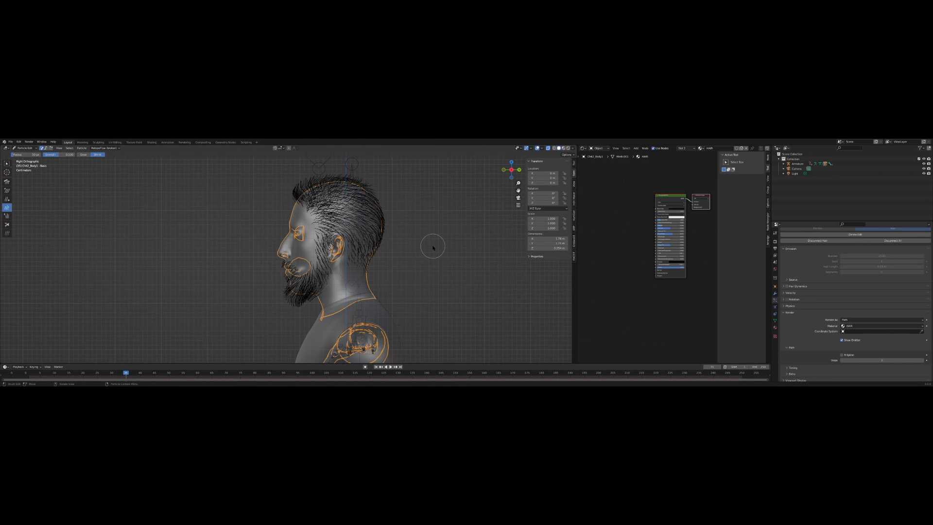
Show the character from the front in orthographic view and turn off X-ray
{"action": "middle_click_drag", "start_coordinate": [434, 245], "coordinate": [482, 248]}
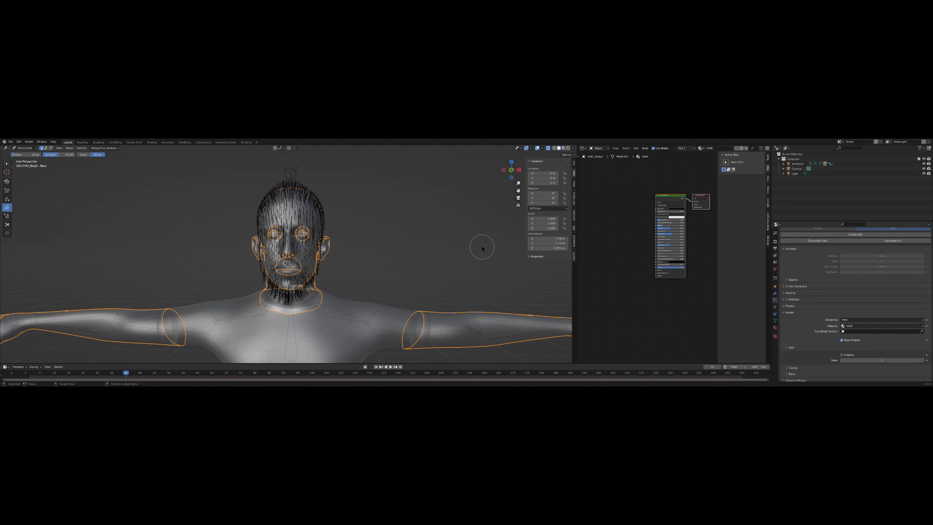
{"action": "left_click", "coordinate": [511, 171]}
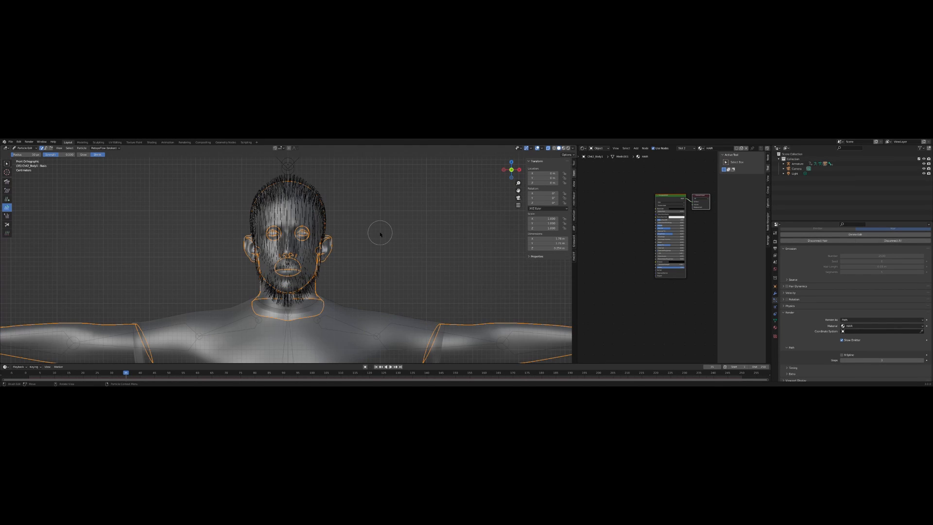
{"action": "scroll", "coordinate": [382, 237], "scroll_direction": "down", "scroll_amount": 2}
{"action": "middle_click_drag", "start_coordinate": [381, 237], "coordinate": [382, 237]}
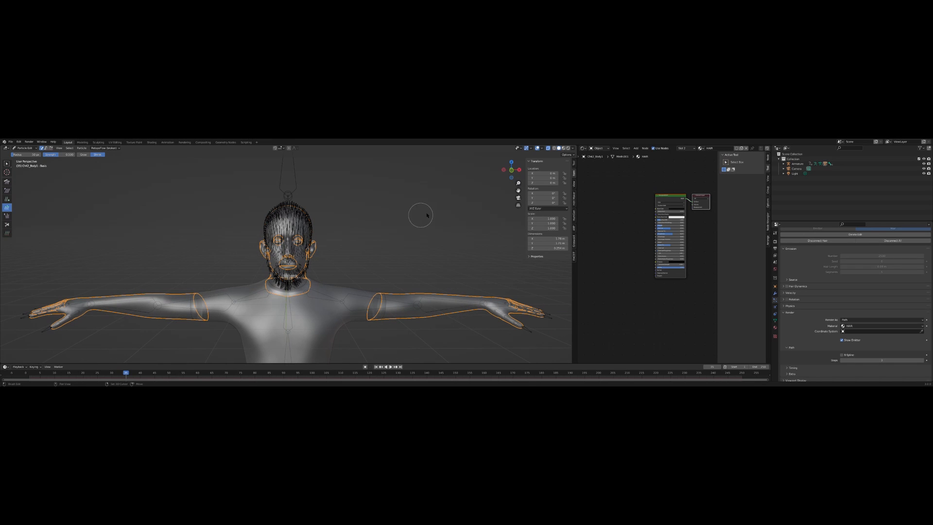
{"action": "left_click", "coordinate": [512, 171]}
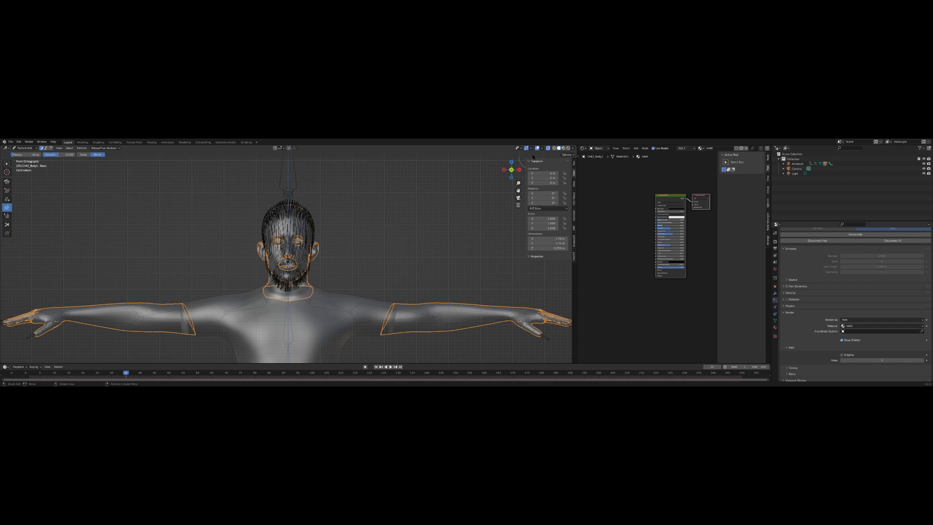
{"action": "left_click", "coordinate": [548, 149]}
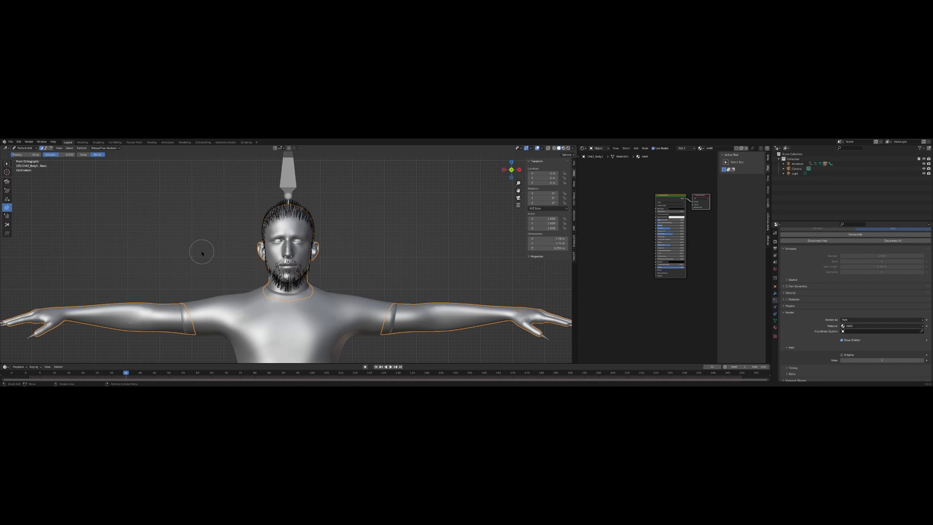
Comb the moustache and the beard around the mouth and chin from the front with the Comb brush
{"action": "left_click", "coordinate": [7, 182]}
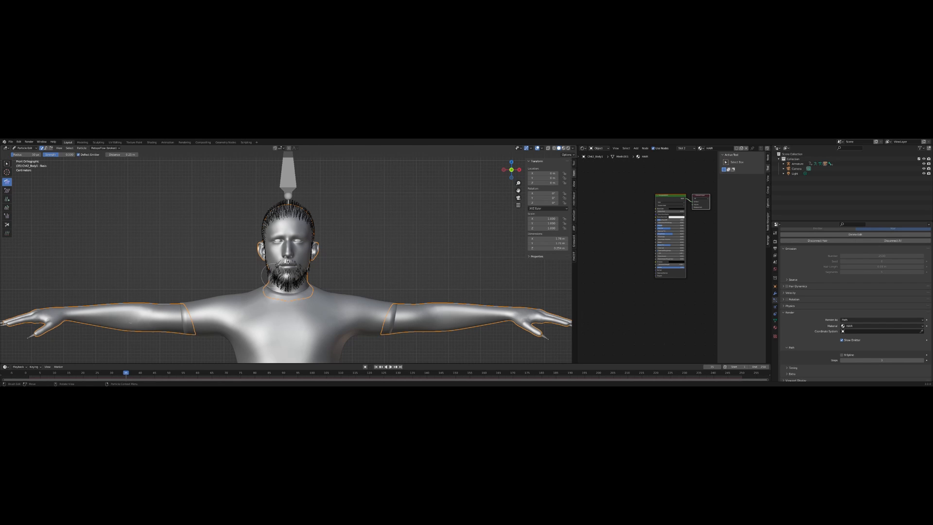
{"action": "mouse_move", "coordinate": [281, 277]}
{"action": "left_mouse_down"}
{"action": "mouse_move", "coordinate": [300, 275]}
{"action": "mouse_move", "coordinate": [293, 283]}
{"action": "mouse_move", "coordinate": [305, 272]}
{"action": "left_mouse_up"}
{"action": "scroll", "coordinate": [298, 261], "scroll_direction": "up", "scroll_amount": 5}
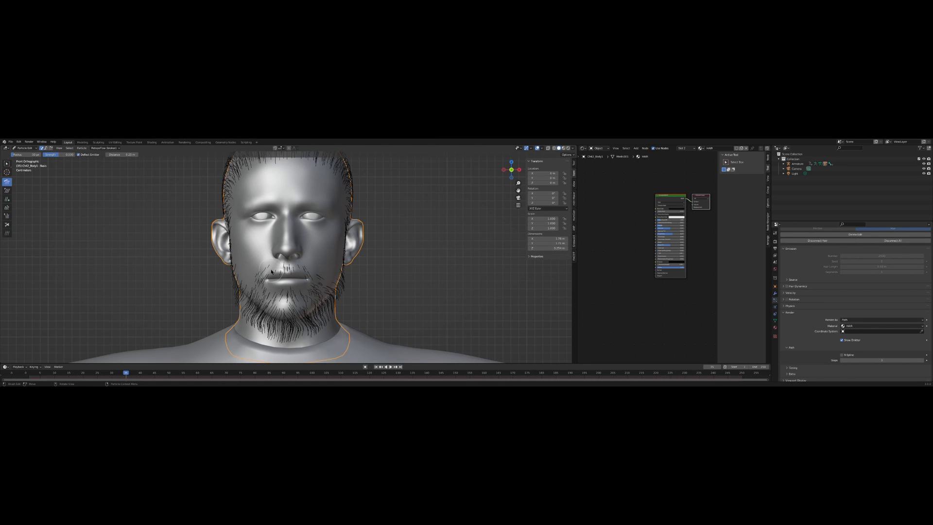
{"action": "mouse_move", "coordinate": [278, 270]}
{"action": "left_mouse_down"}
{"action": "mouse_move", "coordinate": [320, 279]}
{"action": "mouse_move", "coordinate": [316, 292]}
{"action": "left_mouse_up"}
{"action": "left_click_drag", "start_coordinate": [297, 321], "coordinate": [288, 323]}
{"action": "scroll", "coordinate": [274, 250], "scroll_direction": "down", "scroll_amount": 1}
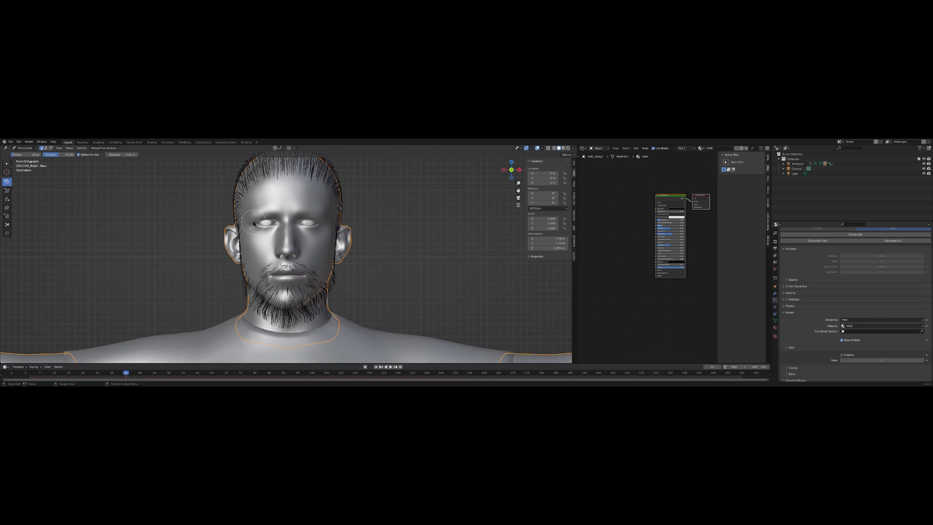
Comb the hair along the sides of the head and the strands beside both ears
{"action": "mouse_move", "coordinate": [230, 210]}
{"action": "left_mouse_down"}
{"action": "mouse_move", "coordinate": [233, 174]}
{"action": "mouse_move", "coordinate": [235, 185]}
{"action": "left_mouse_up"}
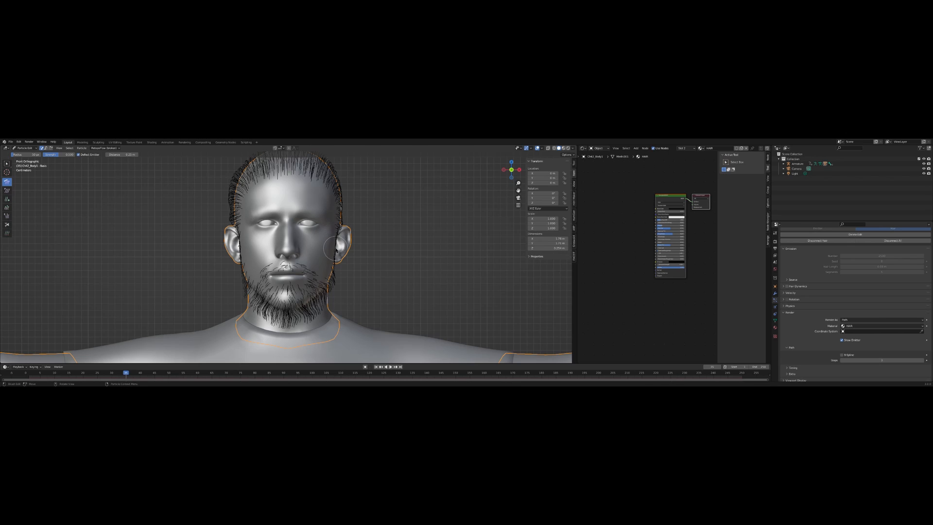
{"action": "left_click_drag", "start_coordinate": [336, 248], "coordinate": [336, 264]}
{"action": "left_click_drag", "start_coordinate": [244, 235], "coordinate": [233, 254]}
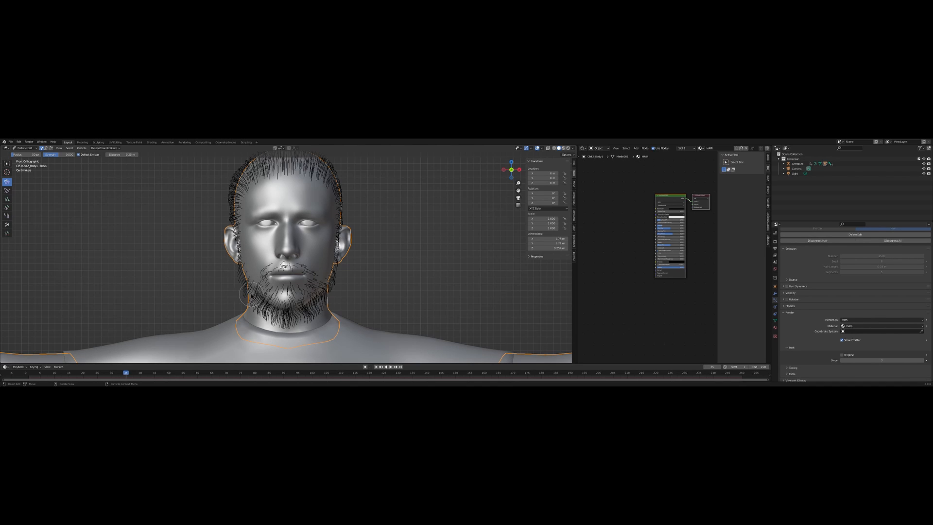
{"action": "scroll", "coordinate": [315, 193], "scroll_direction": "down", "scroll_amount": 2}
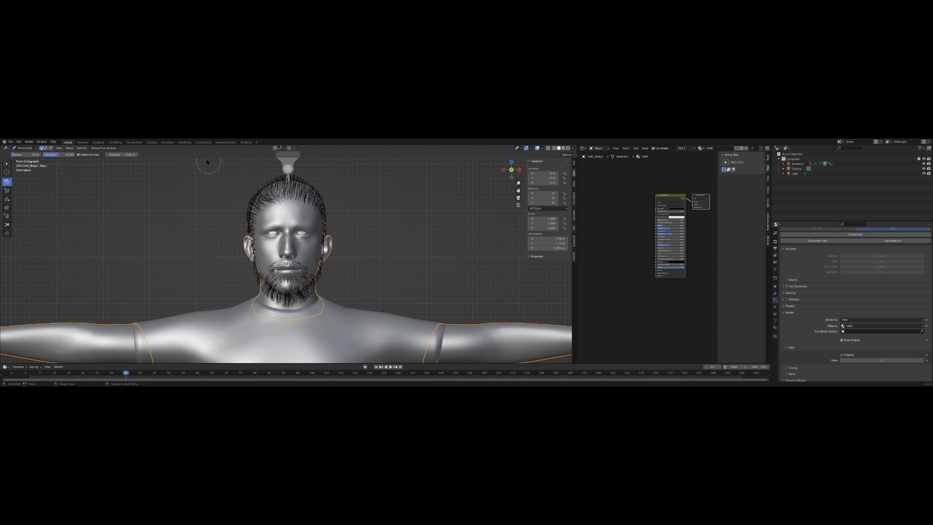
{"action": "scroll", "coordinate": [293, 180], "scroll_direction": "down", "scroll_amount": 3}
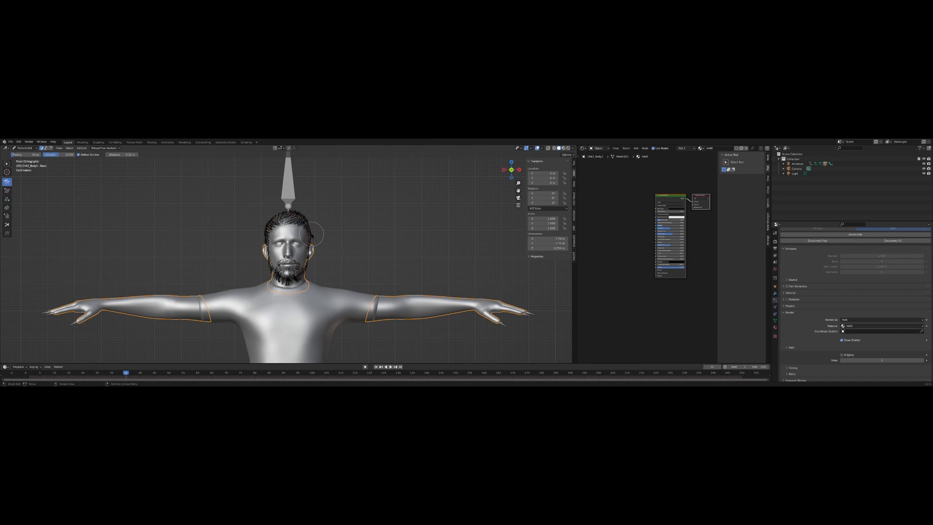
Comb the hair on the back of the head from the back view and check the result all around
{"action": "left_click", "coordinate": [518, 169]}
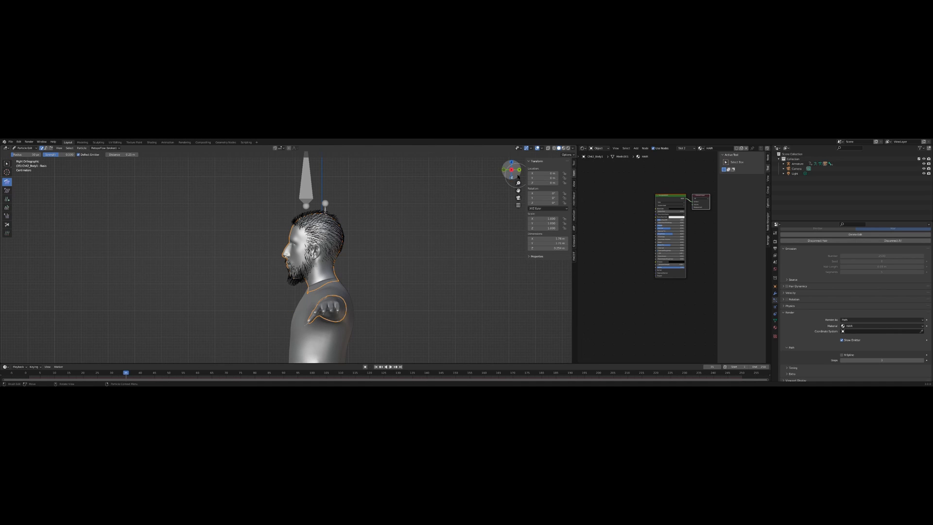
{"action": "left_click", "coordinate": [519, 170]}
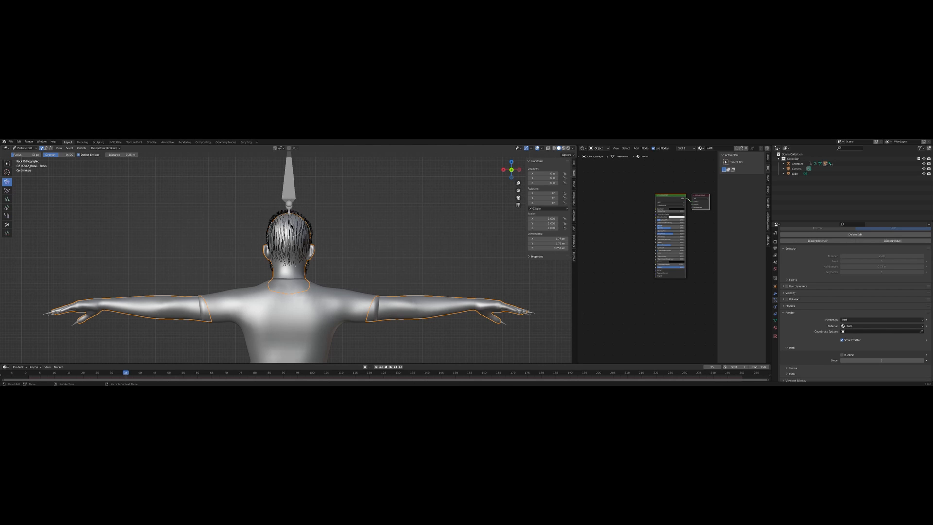
{"action": "scroll", "coordinate": [283, 232], "scroll_direction": "down", "scroll_amount": 3}
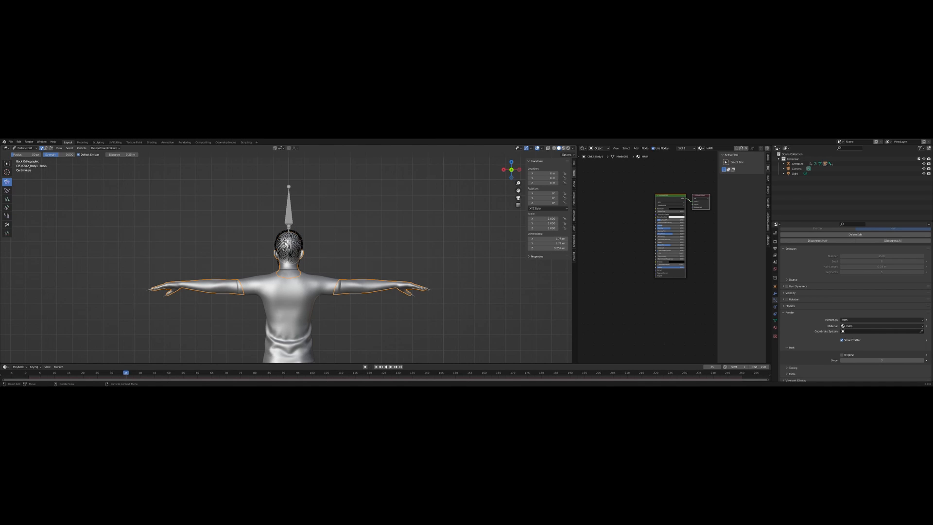
{"action": "middle_click_drag", "start_coordinate": [317, 255], "coordinate": [395, 250]}
{"action": "scroll", "coordinate": [373, 245], "scroll_direction": "up", "scroll_amount": 3}
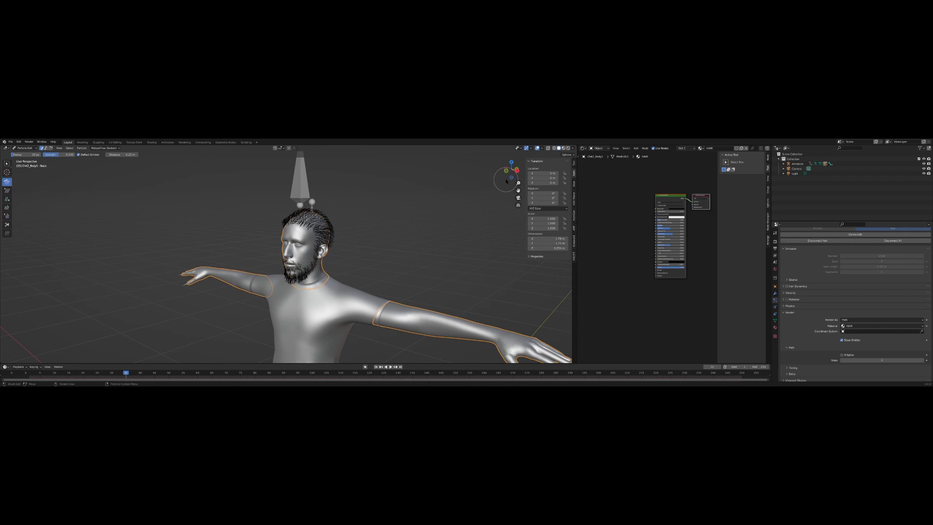
Return to Object Mode and display the character with Material Preview shading
{"action": "left_click", "coordinate": [23, 147]}
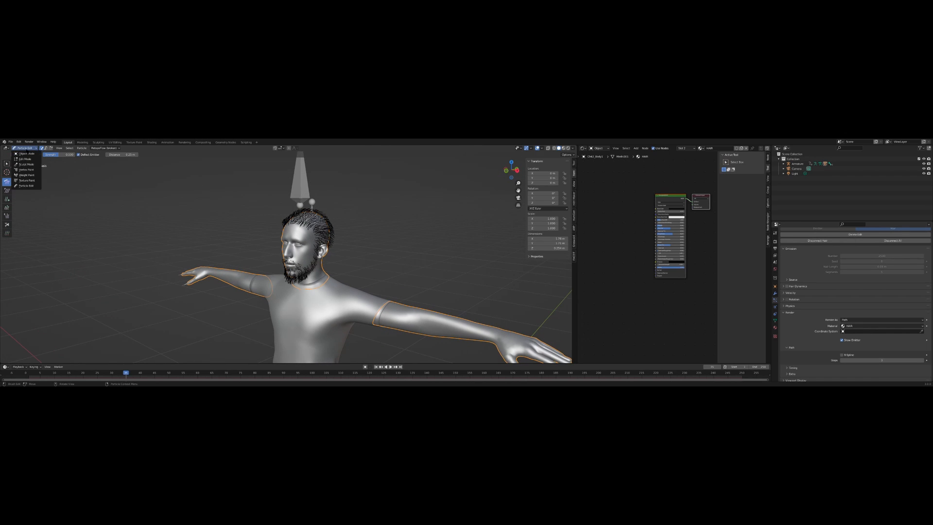
{"action": "left_click", "coordinate": [25, 153]}
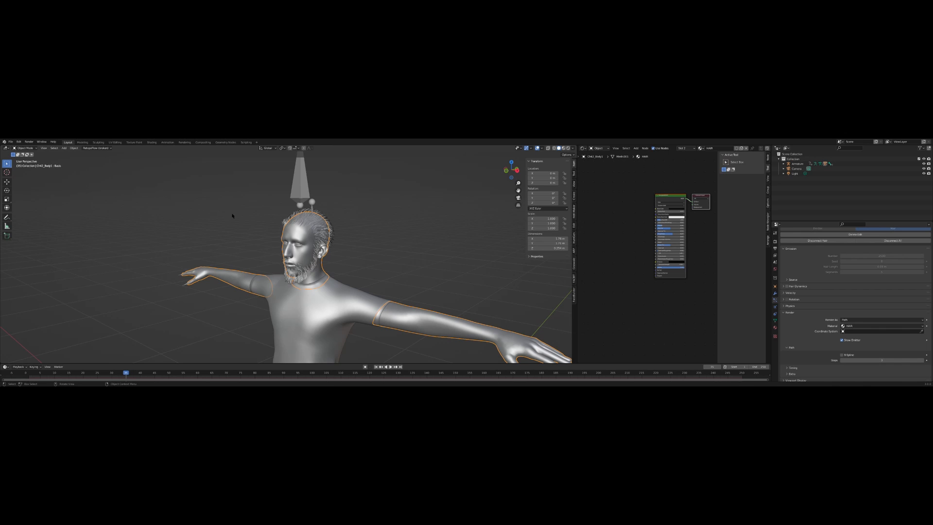
{"action": "middle_click_drag", "start_coordinate": [232, 216], "coordinate": [258, 224]}
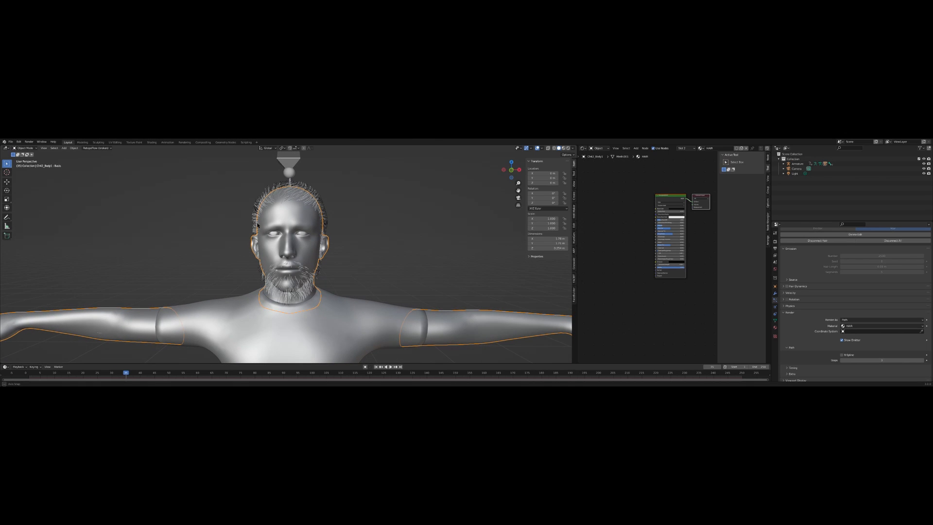
{"action": "left_click", "coordinate": [563, 148]}
{"action": "middle_click_drag", "start_coordinate": [384, 266], "coordinate": [496, 255]}
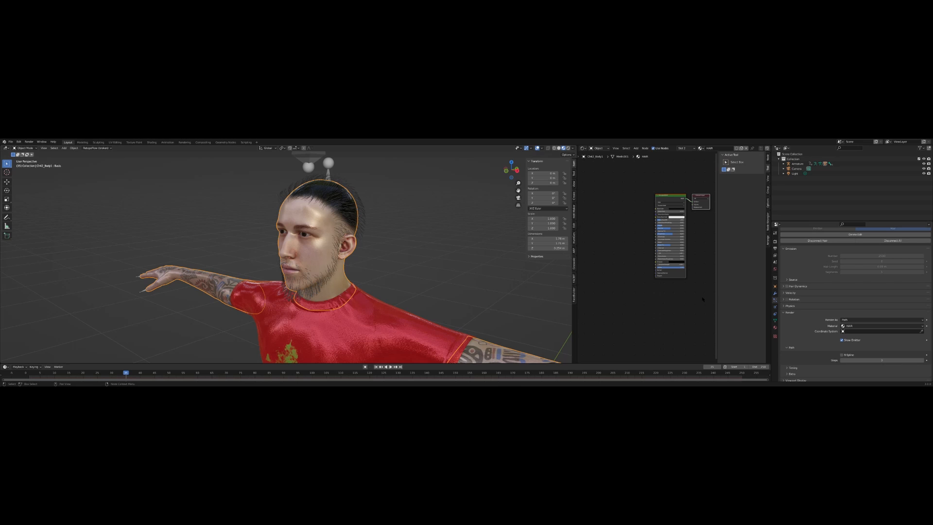
Set the hair particle system's children type to Interpolated
{"action": "scroll", "coordinate": [794, 313], "scroll_direction": "down", "scroll_amount": 5}
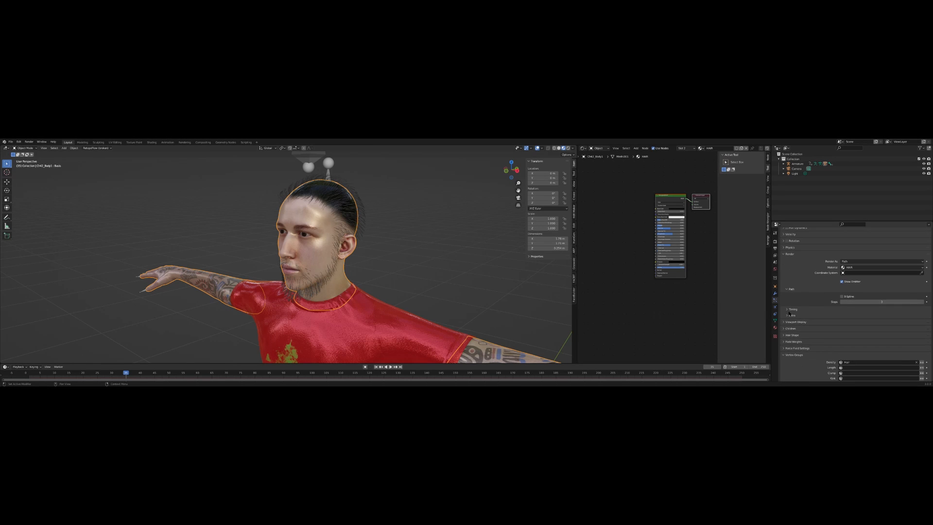
{"action": "left_click", "coordinate": [797, 319]}
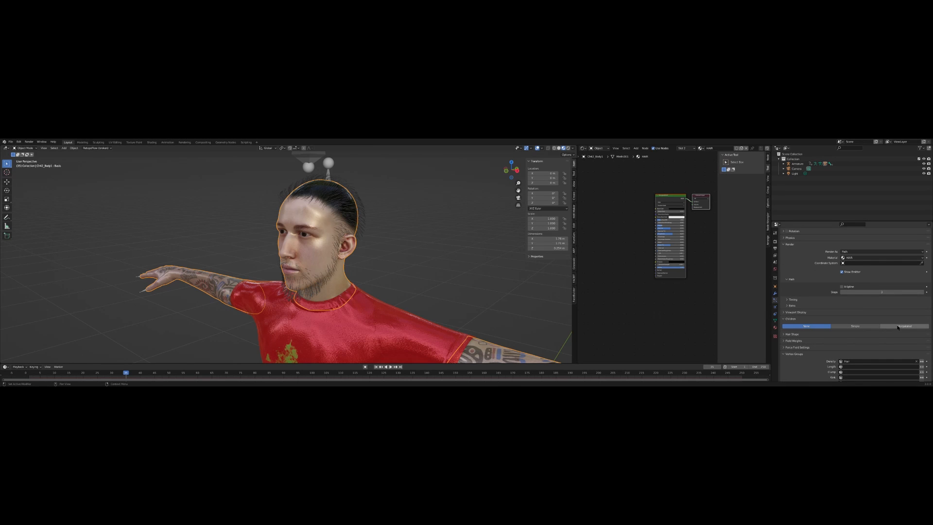
{"action": "left_click", "coordinate": [898, 327]}
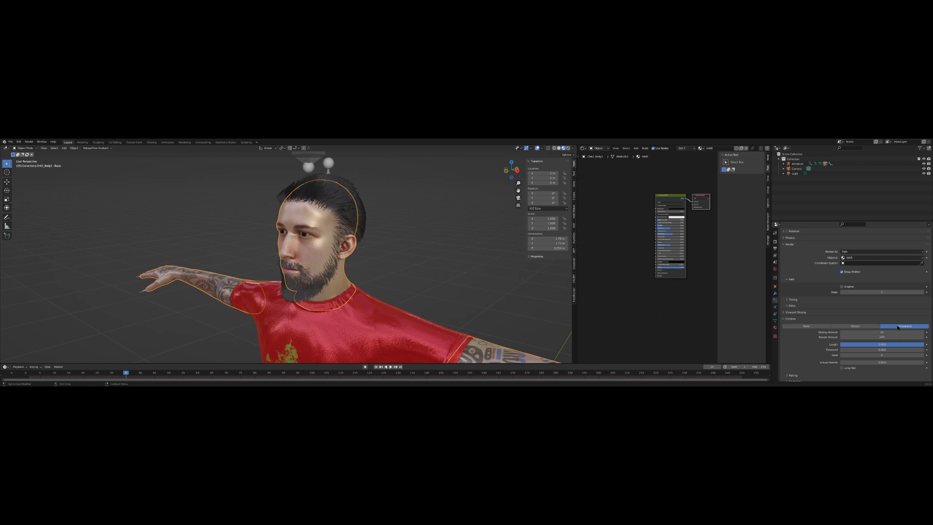
Set the render amount of the hair's interpolated children to 10
{"action": "middle_click_drag", "start_coordinate": [512, 310], "coordinate": [480, 271]}
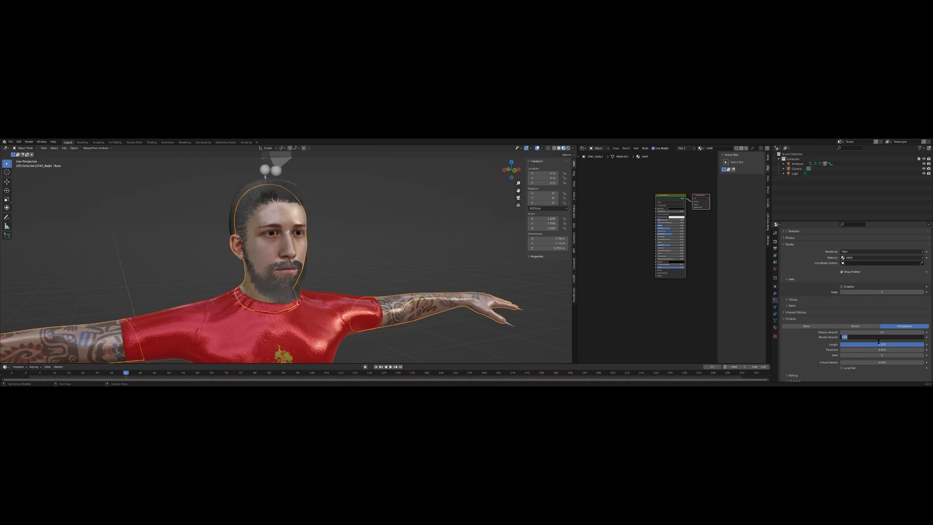
{"action": "type", "text": "10"}
{"action": "key", "text": "Return"}
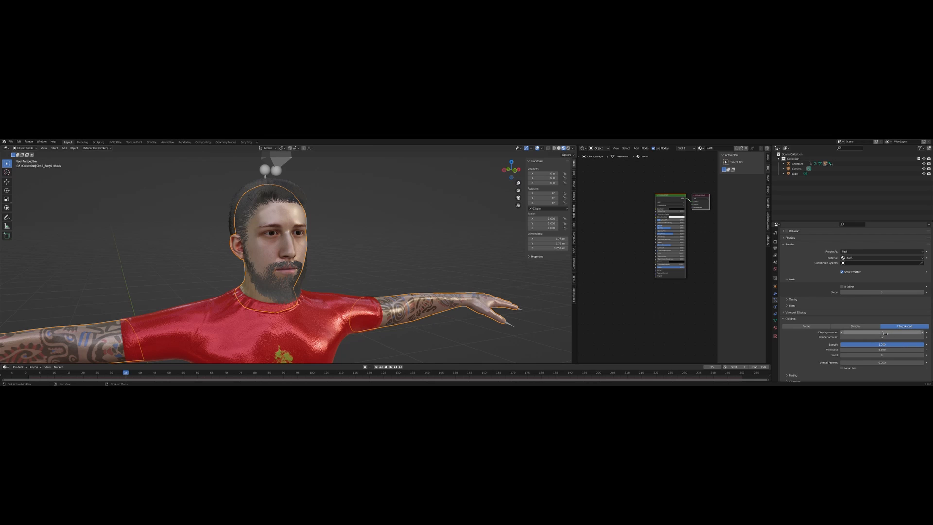
{"action": "left_click", "coordinate": [886, 333]}
{"action": "left_click", "coordinate": [801, 345]}
{"action": "middle_click_drag", "start_coordinate": [368, 251], "coordinate": [335, 228]}
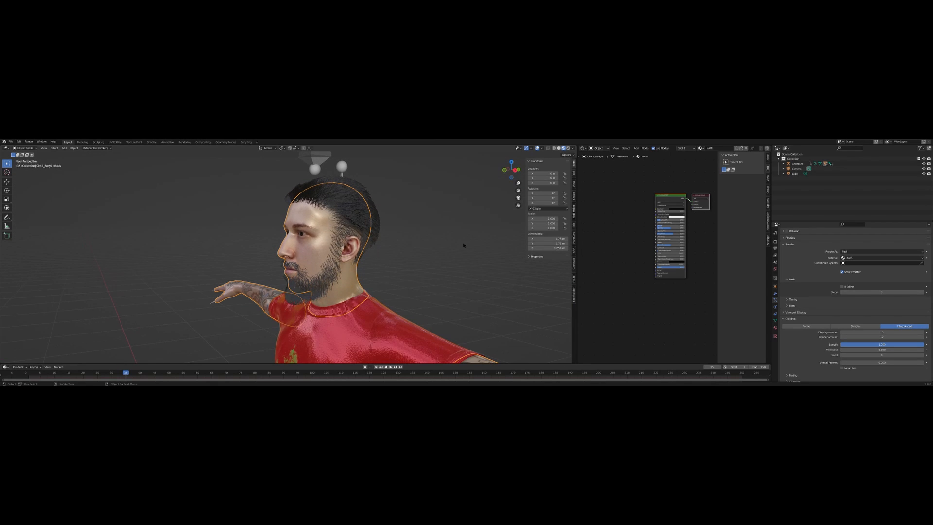
Lower the Specular and raise the Roughness of the hair material's Principled BSDF for darker, less shiny hair and beard
{"action": "mouse_move", "coordinate": [429, 249]}
{"action": "middle_mouse_down"}
{"action": "mouse_move", "coordinate": [466, 250]}
{"action": "mouse_move", "coordinate": [436, 250]}
{"action": "mouse_move", "coordinate": [446, 251]}
{"action": "middle_mouse_up"}
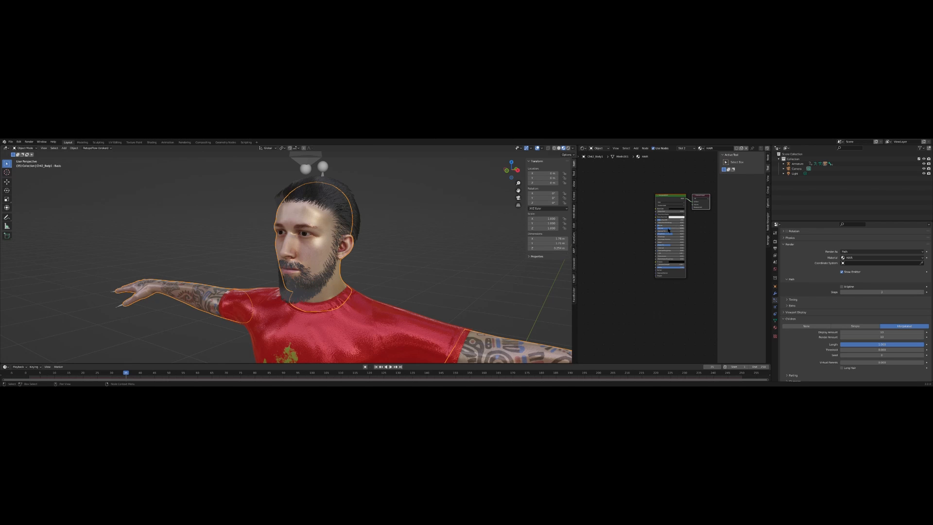
{"action": "left_click_drag", "start_coordinate": [671, 228], "coordinate": [660, 229]}
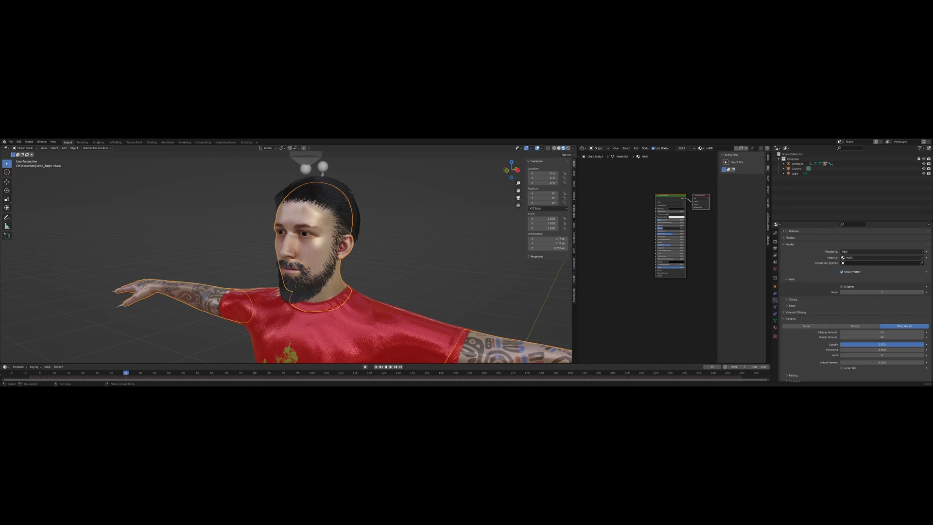
{"action": "left_click_drag", "start_coordinate": [673, 234], "coordinate": [677, 234]}
{"action": "middle_click_drag", "start_coordinate": [445, 236], "coordinate": [488, 234]}
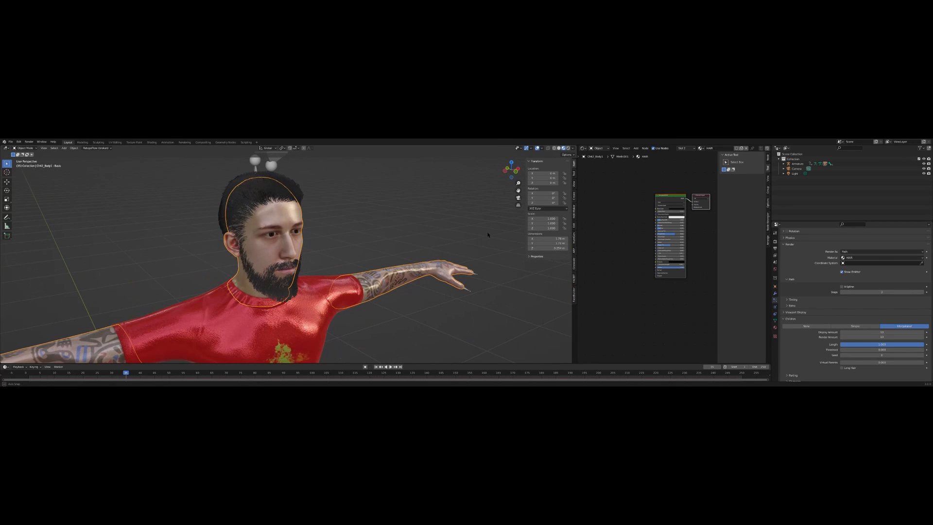
Switch to the body's skin material and adjust its Principled BSDF surface settings so the skin looks less shiny
{"action": "left_click", "coordinate": [683, 149]}
{"action": "left_click", "coordinate": [677, 159]}
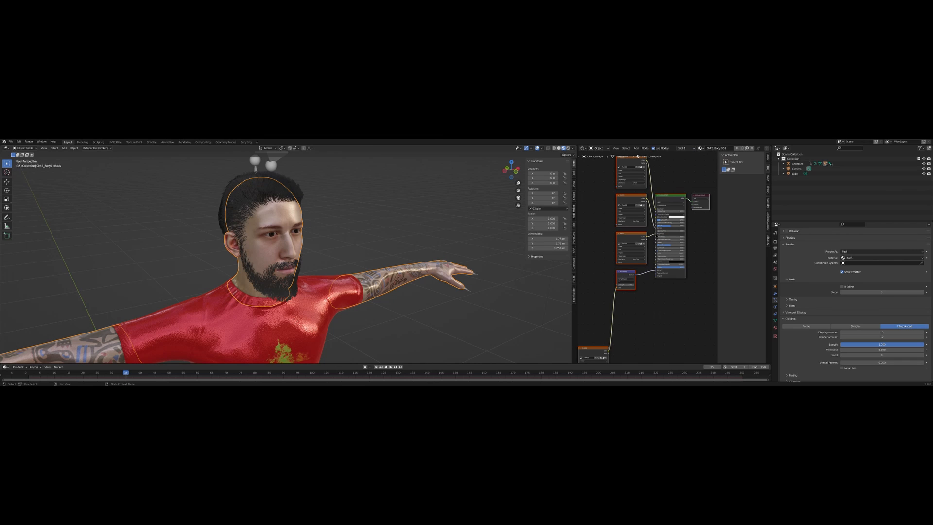
{"action": "mouse_move", "coordinate": [647, 237]}
{"action": "left_mouse_down"}
{"action": "mouse_move", "coordinate": [666, 226]}
{"action": "mouse_move", "coordinate": [656, 225]}
{"action": "left_mouse_up"}
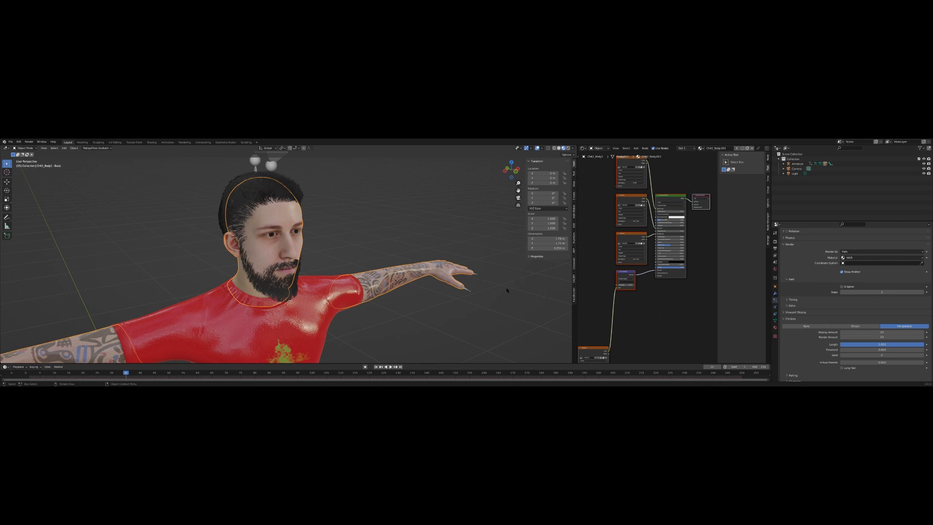
{"action": "middle_click_drag", "start_coordinate": [404, 284], "coordinate": [396, 292]}
{"action": "left_click", "coordinate": [402, 252]}
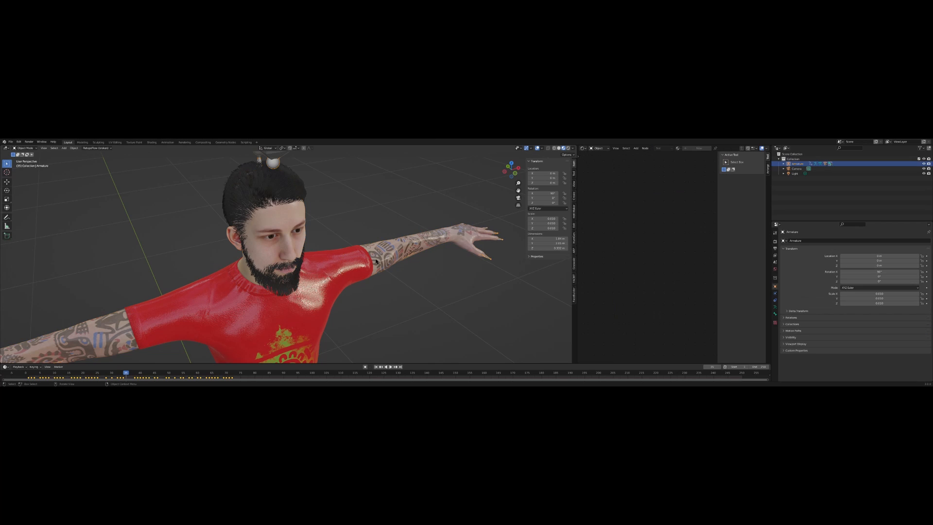
{"action": "left_click", "coordinate": [456, 231]}
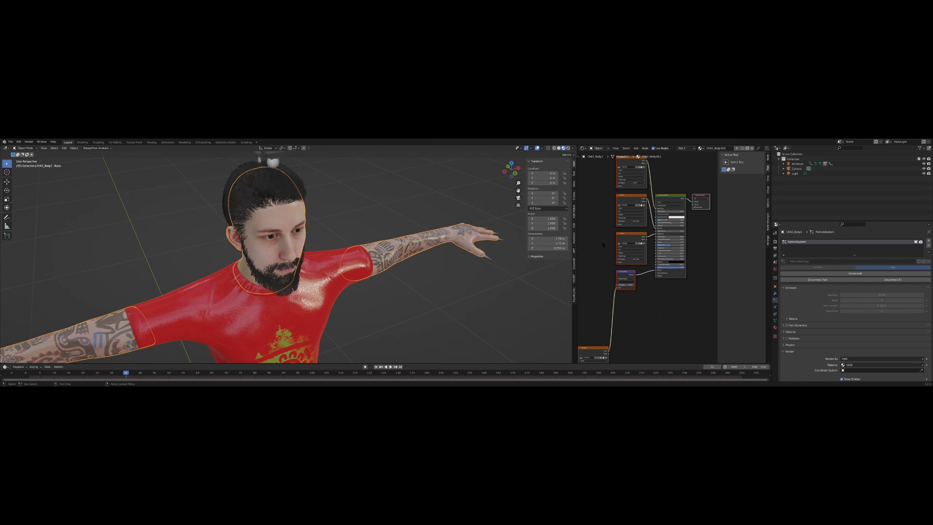
{"action": "middle_click_drag", "start_coordinate": [604, 245], "coordinate": [611, 251]}
{"action": "left_click", "coordinate": [678, 232]}
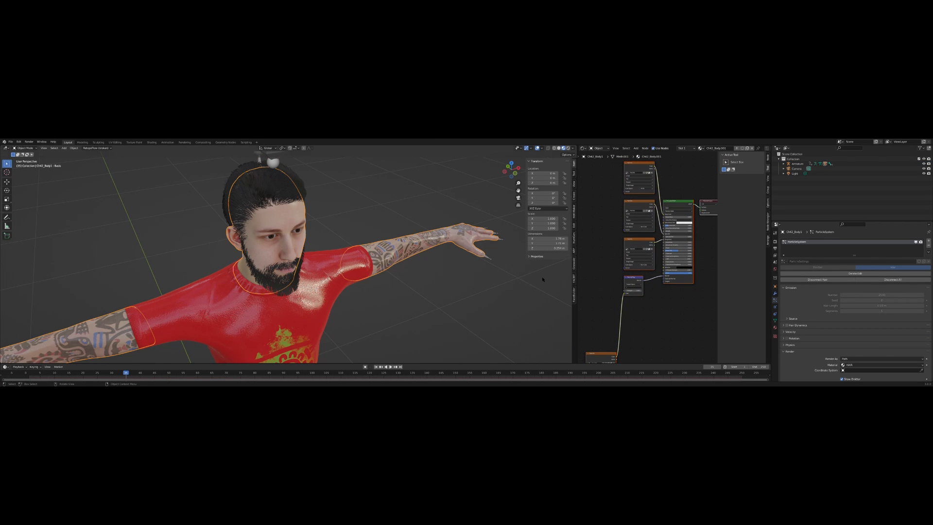
{"action": "middle_click_drag", "start_coordinate": [426, 302], "coordinate": [405, 286]}
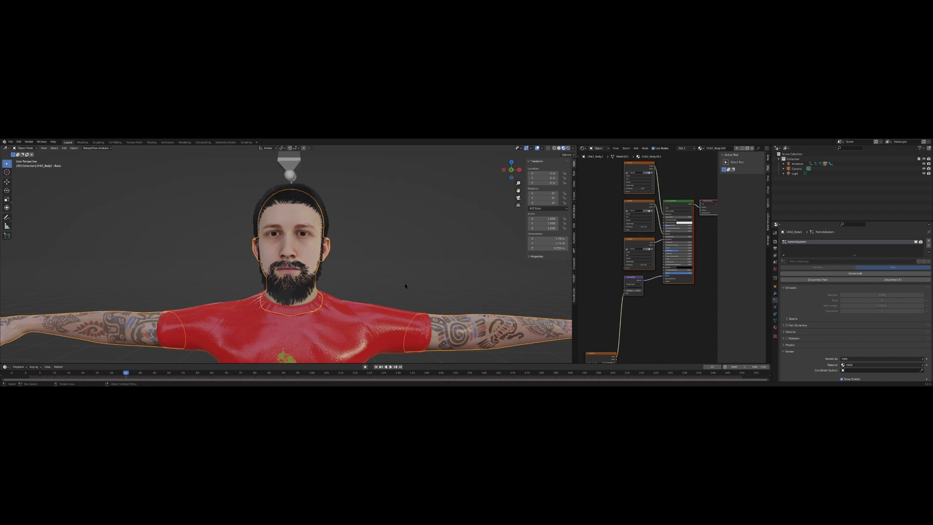
Select the T-shirt and adjust its material's Principled BSDF surface settings to make the fabric less glossy
{"action": "left_click", "coordinate": [389, 318]}
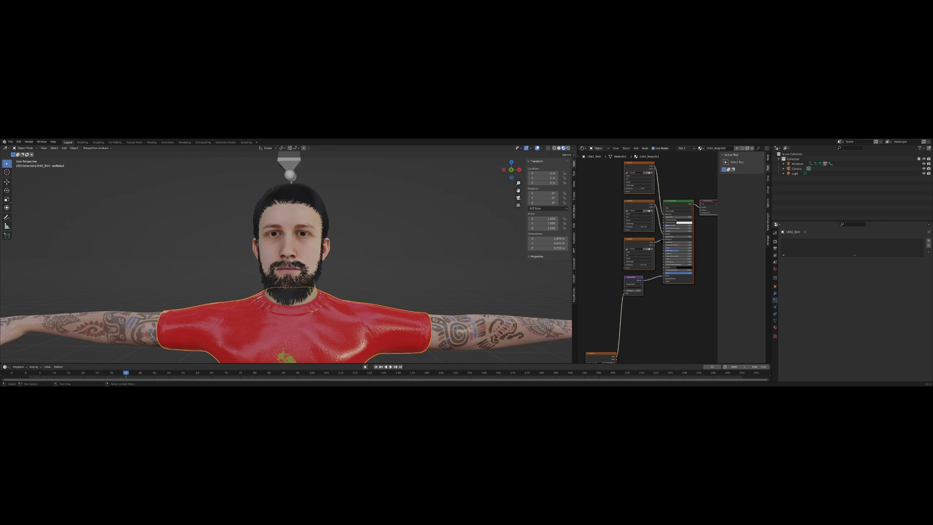
{"action": "left_click_drag", "start_coordinate": [663, 240], "coordinate": [656, 244]}
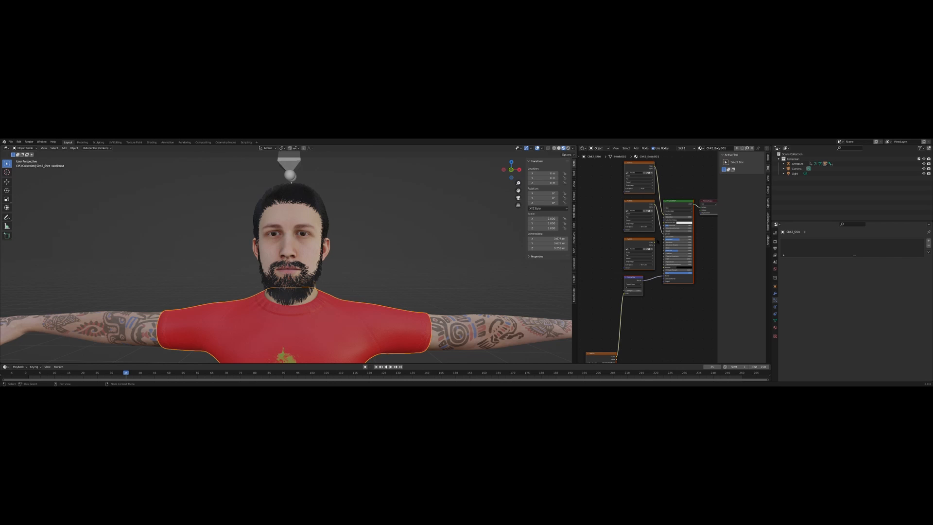
{"action": "middle_click_drag", "start_coordinate": [534, 252], "coordinate": [411, 224]}
{"action": "middle_click_drag", "start_coordinate": [423, 265], "coordinate": [375, 246]}
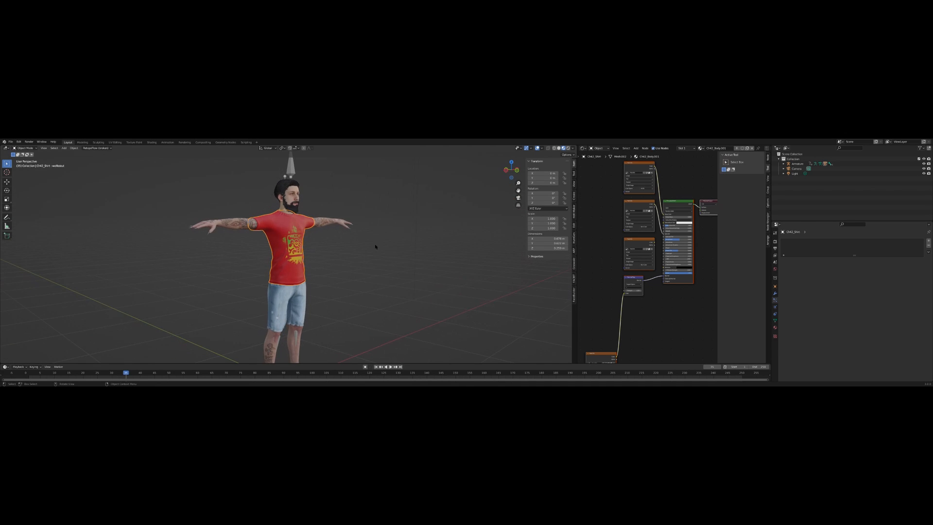
Save the project file
{"action": "left_click", "coordinate": [11, 142]}
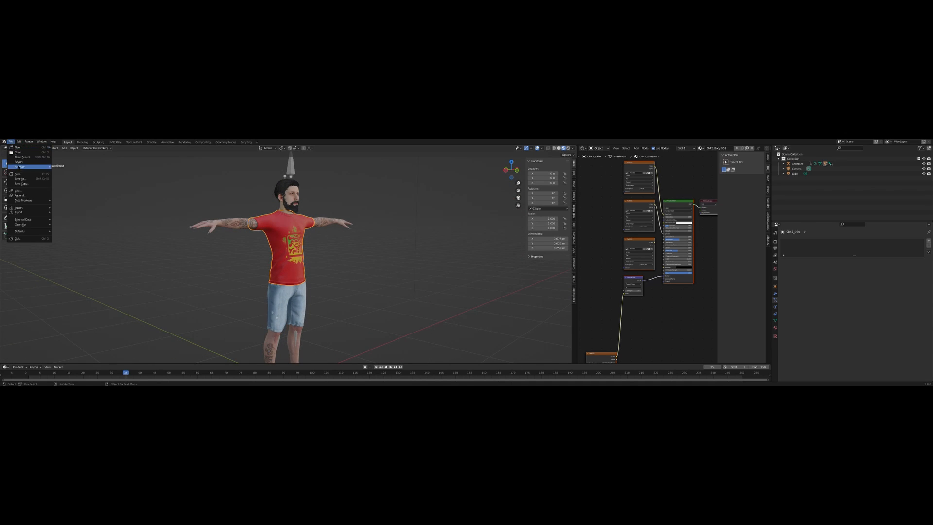
{"action": "left_click", "coordinate": [23, 175]}
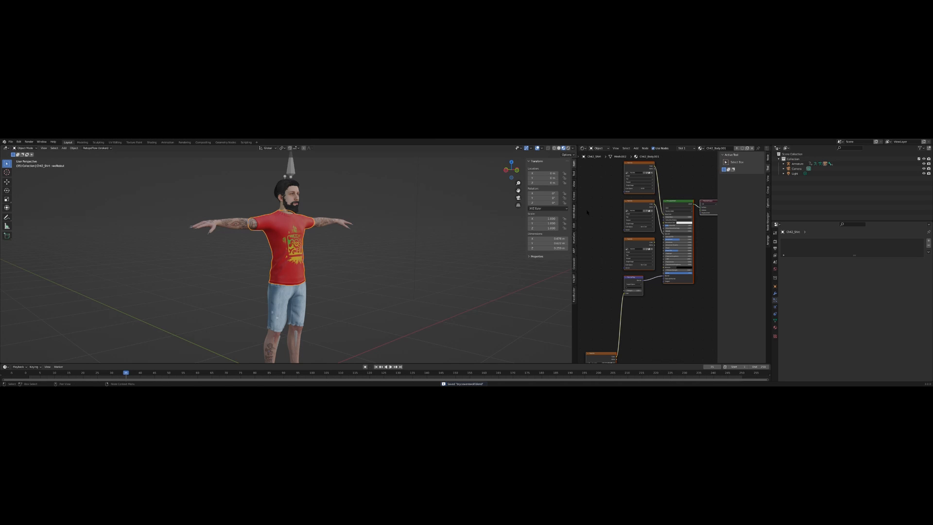
Select the body mesh and test its non-Basis shape key by varying the value, checking the head and hair from several angles
{"action": "scroll", "coordinate": [463, 229], "scroll_direction": "up", "scroll_amount": 3}
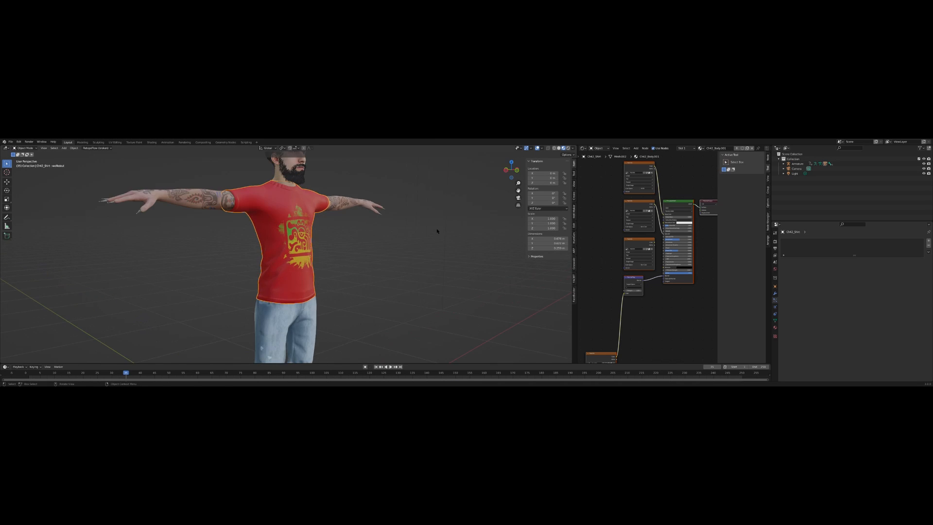
{"action": "middle_click_drag", "start_coordinate": [435, 229], "coordinate": [281, 202]}
{"action": "scroll", "coordinate": [412, 229], "scroll_direction": "down", "scroll_amount": 1}
{"action": "scroll", "coordinate": [422, 238], "scroll_direction": "down", "scroll_amount": 1}
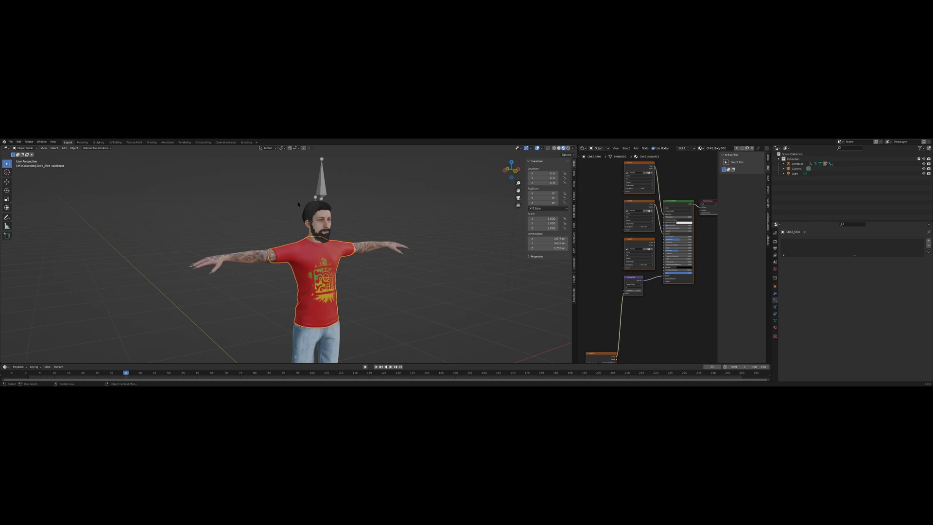
{"action": "left_click", "coordinate": [318, 216]}
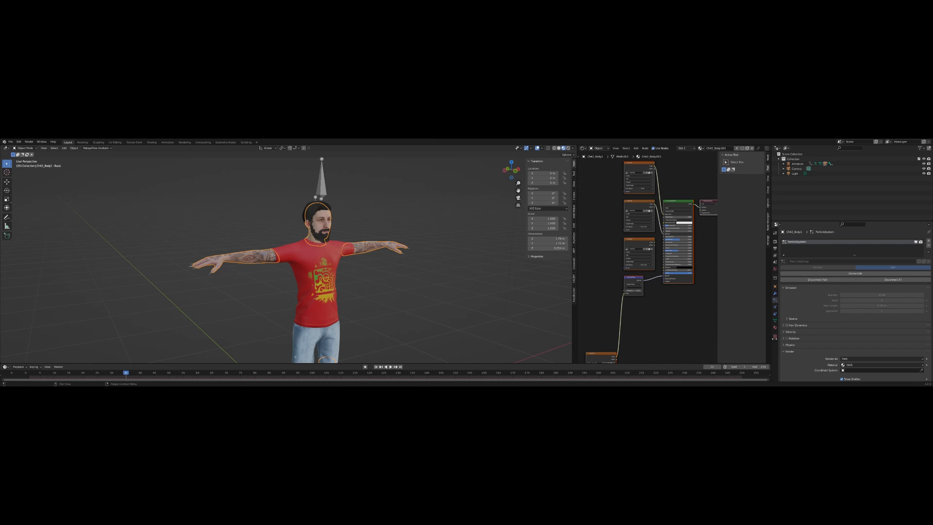
{"action": "left_click", "coordinate": [774, 321]}
{"action": "left_click", "coordinate": [834, 302]}
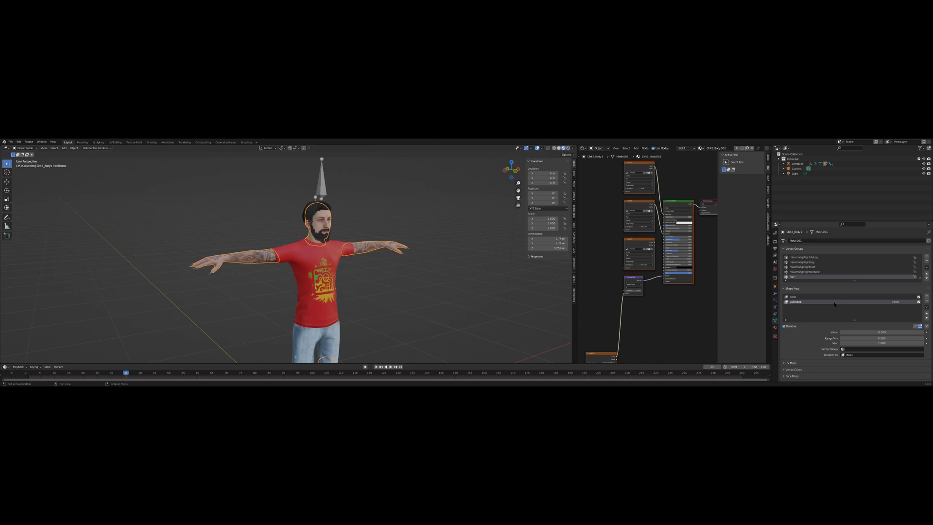
{"action": "left_click_drag", "start_coordinate": [872, 332], "coordinate": [841, 332]}
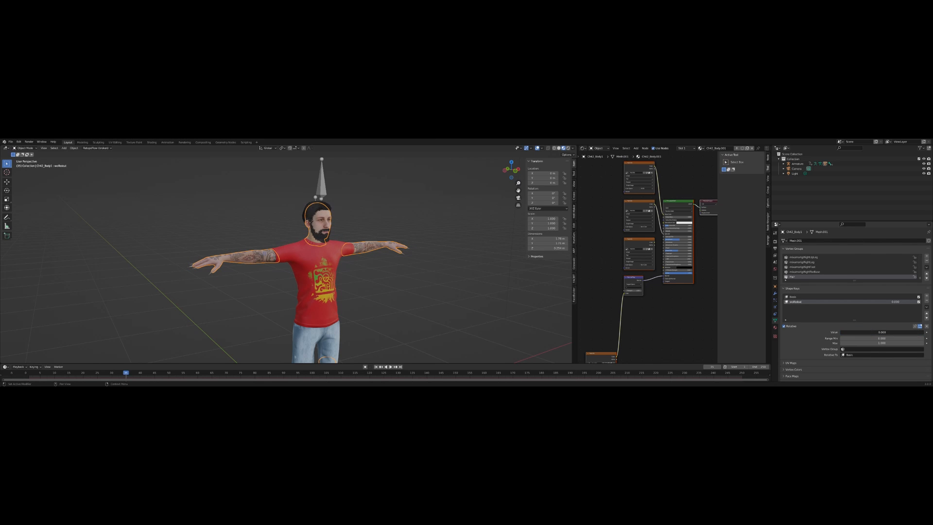
{"action": "scroll", "coordinate": [316, 218], "scroll_direction": "up", "scroll_amount": 5}
{"action": "middle_click_drag", "start_coordinate": [331, 220], "coordinate": [348, 292]}
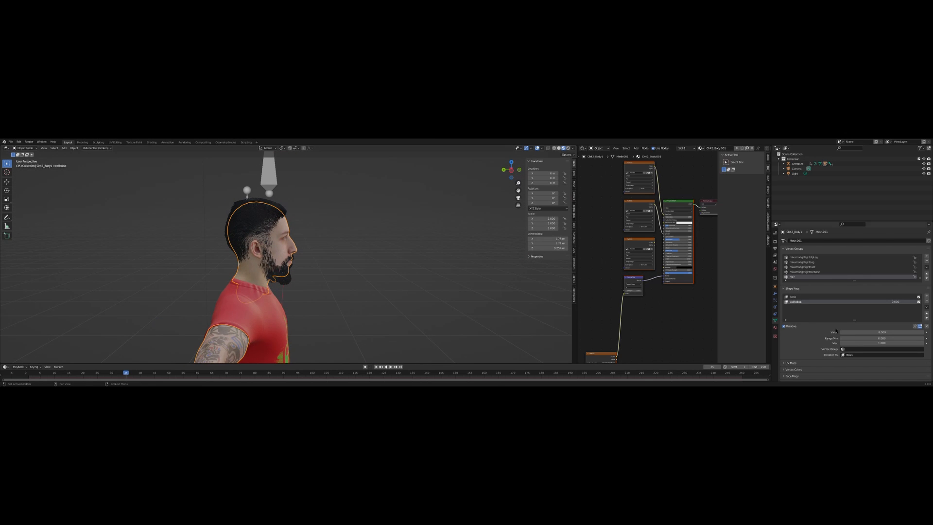
{"action": "mouse_move", "coordinate": [842, 332]}
{"action": "left_mouse_down"}
{"action": "mouse_move", "coordinate": [923, 333]}
{"action": "mouse_move", "coordinate": [841, 333]}
{"action": "left_mouse_up"}
{"action": "middle_click_drag", "start_coordinate": [424, 257], "coordinate": [489, 274]}
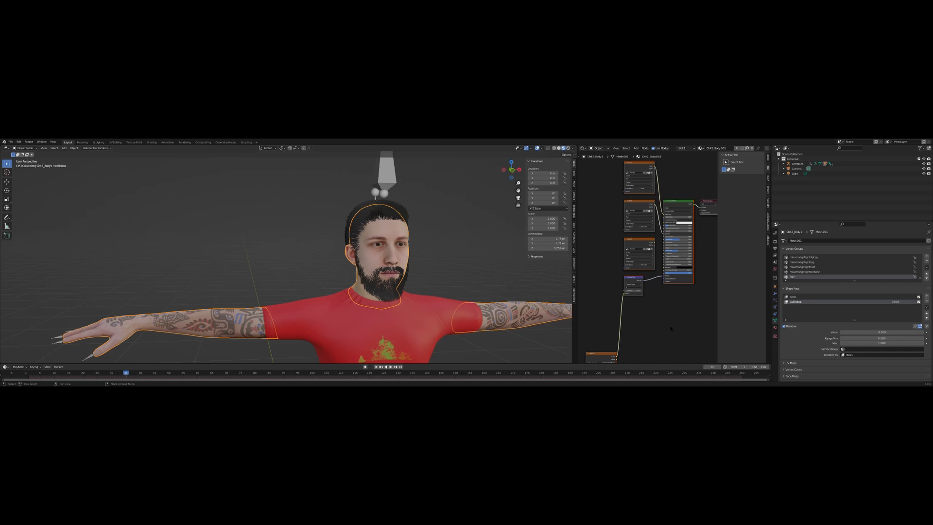
Reselect the body, hide its hair particle system in the viewport, and show the full character in front view with Solid shading
{"action": "left_click", "coordinate": [469, 248]}
{"action": "middle_click_drag", "start_coordinate": [469, 248], "coordinate": [388, 253]}
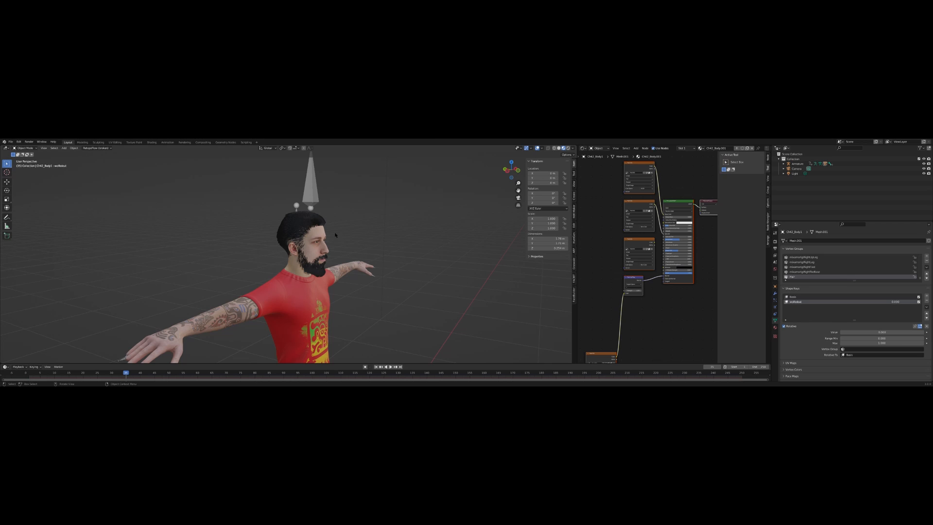
{"action": "left_click", "coordinate": [316, 234]}
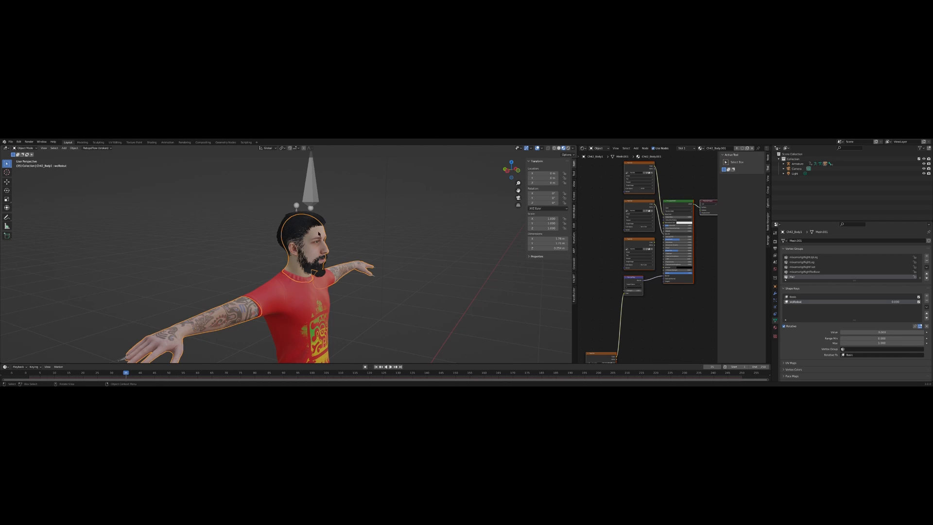
{"action": "middle_click_drag", "start_coordinate": [392, 249], "coordinate": [352, 260]}
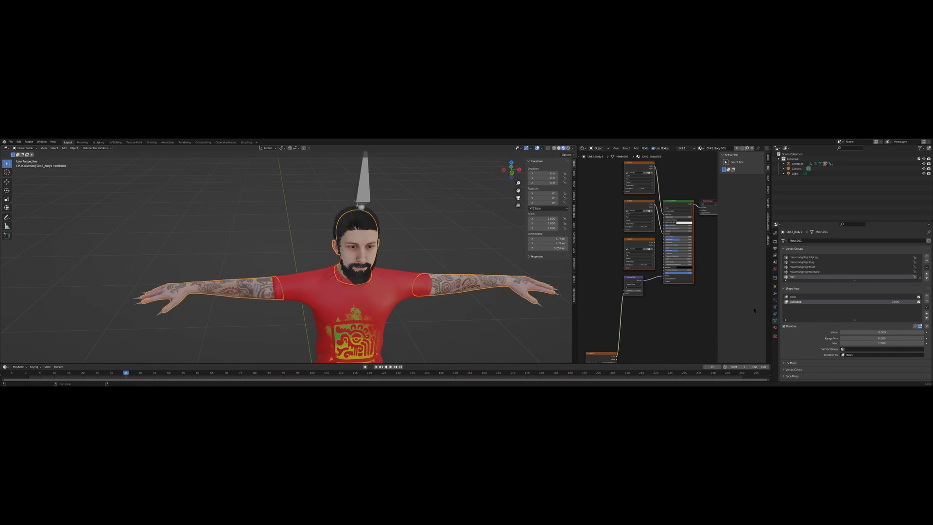
{"action": "left_click", "coordinate": [775, 300]}
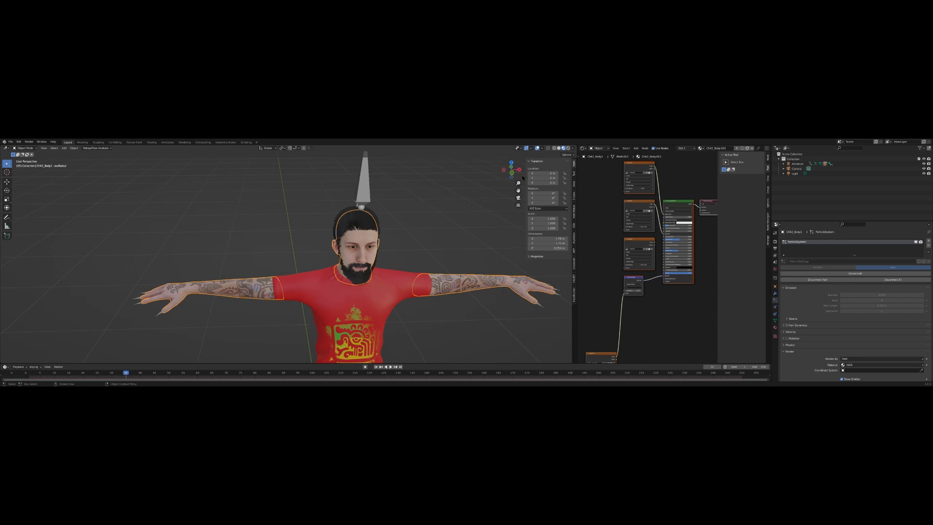
{"action": "left_click", "coordinate": [512, 172]}
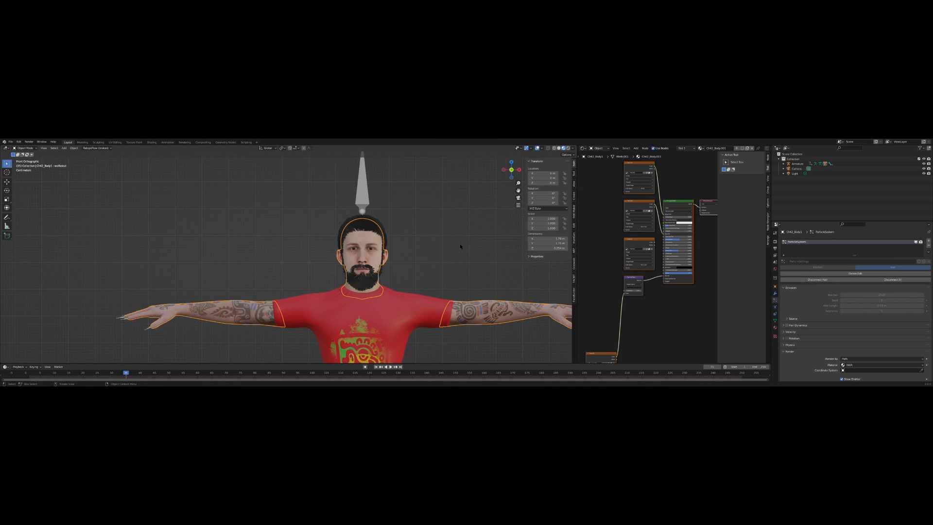
{"action": "scroll", "coordinate": [461, 247], "scroll_direction": "down", "scroll_amount": 7}
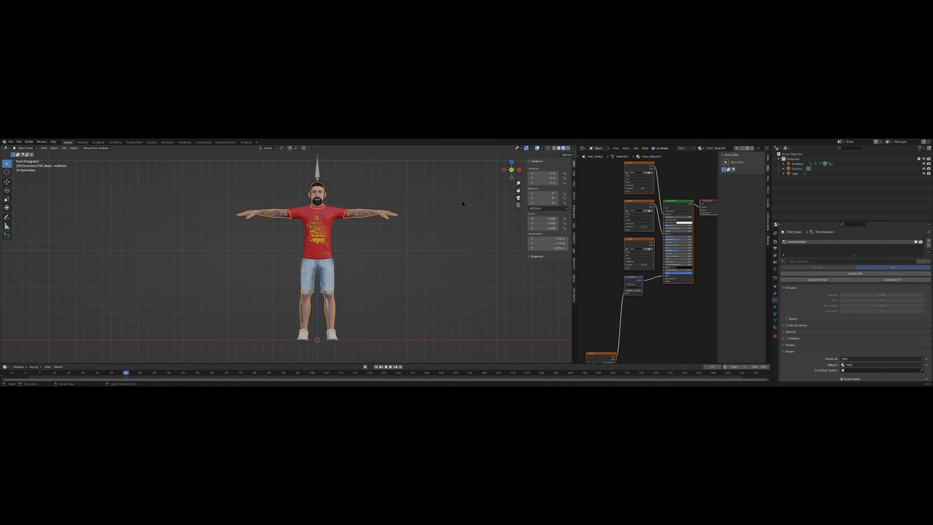
{"action": "scroll", "coordinate": [423, 232], "scroll_direction": "up", "scroll_amount": 1}
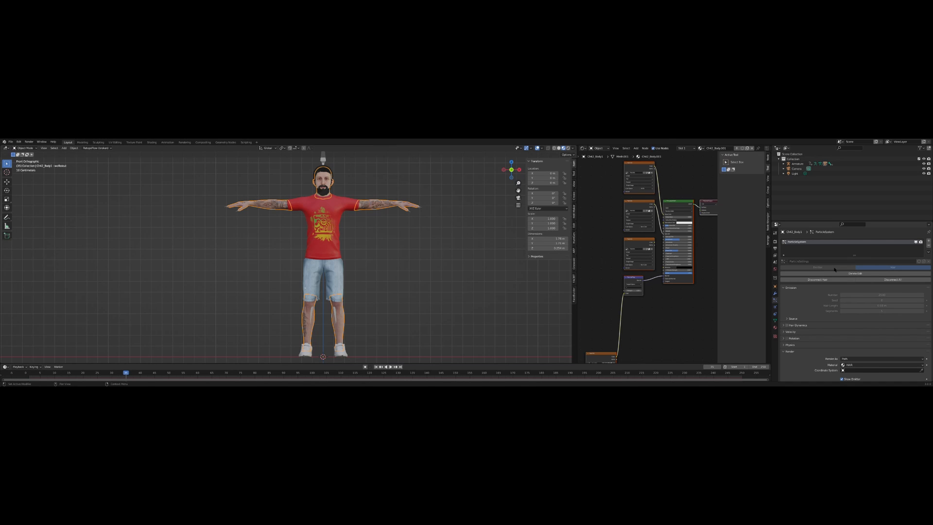
{"action": "left_click", "coordinate": [917, 242]}
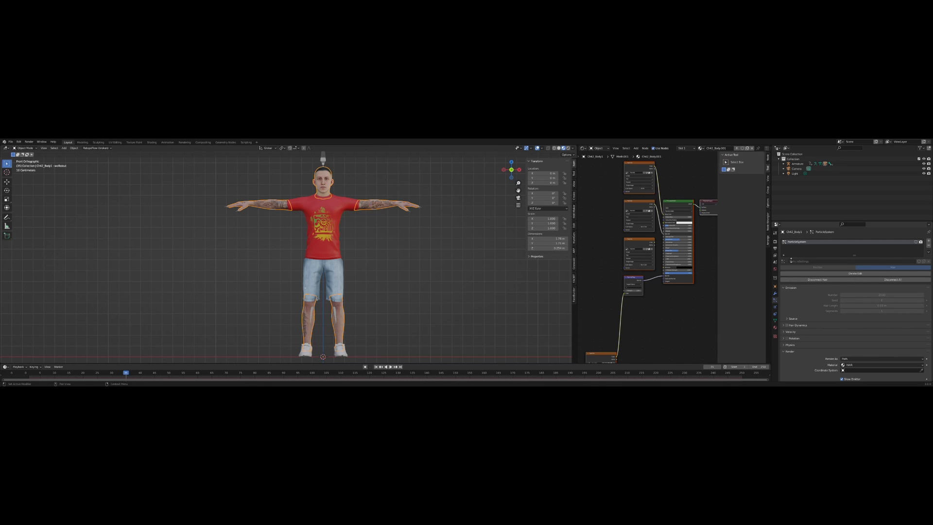
{"action": "left_click", "coordinate": [559, 148]}
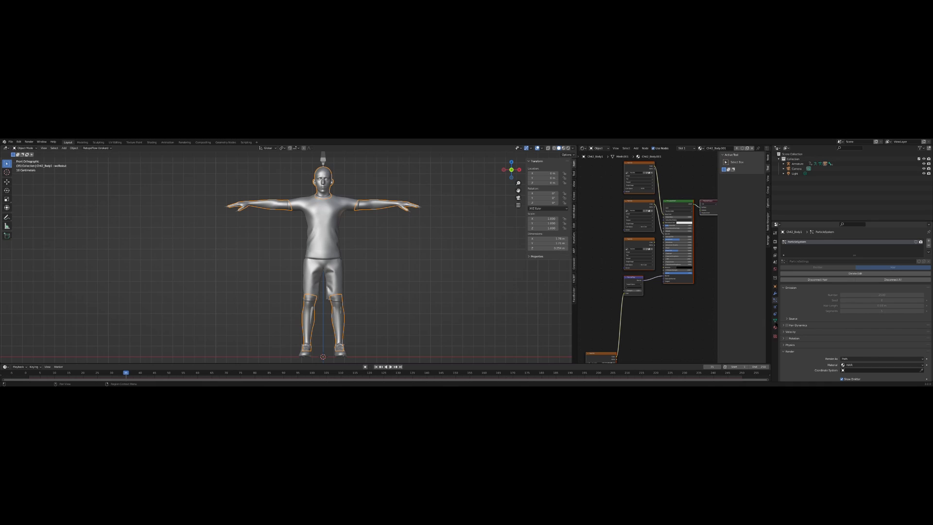
Add a new vertex group to the body mesh and enter Edit Mode
{"action": "left_click", "coordinate": [776, 321]}
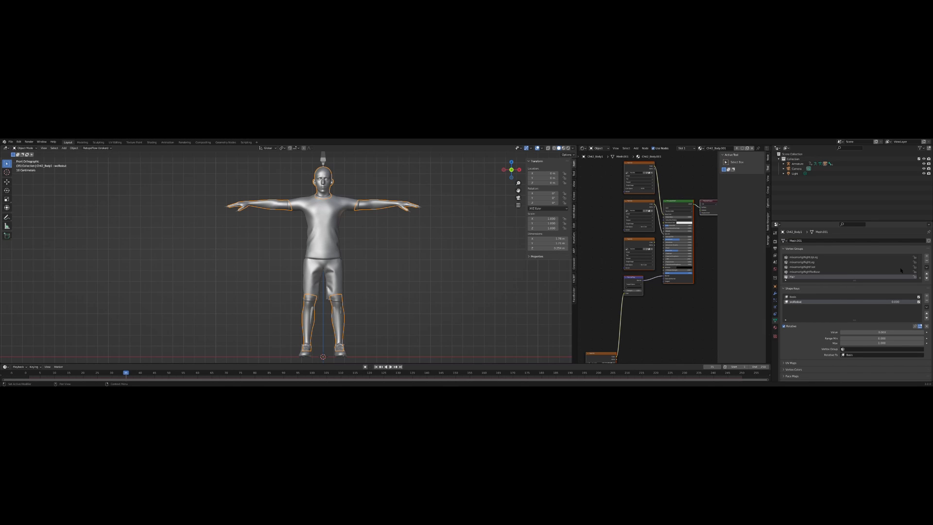
{"action": "left_click", "coordinate": [927, 257]}
{"action": "left_click", "coordinate": [20, 148]}
{"action": "left_click", "coordinate": [25, 158]}
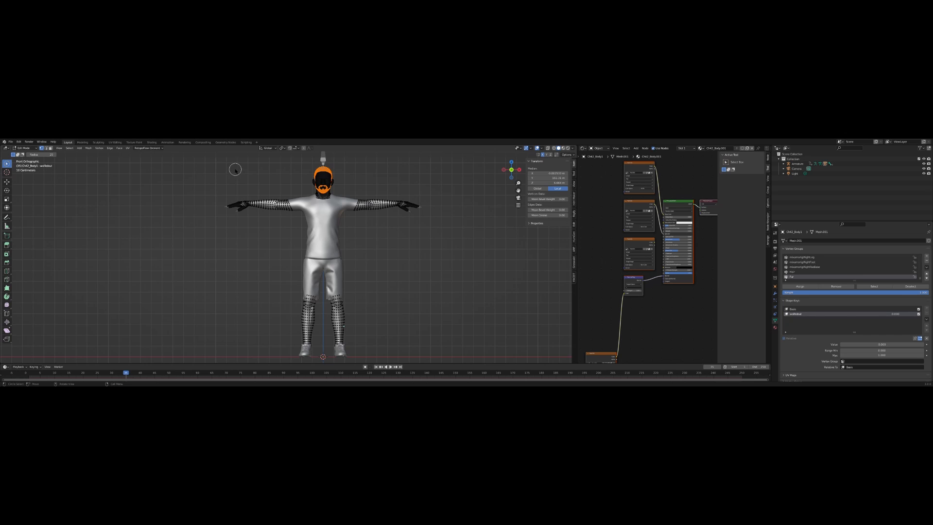
Invert the body mesh's vertex selection so the skin is selected instead of the hair and beard regions
{"action": "scroll", "coordinate": [387, 183], "scroll_direction": "up", "scroll_amount": 2}
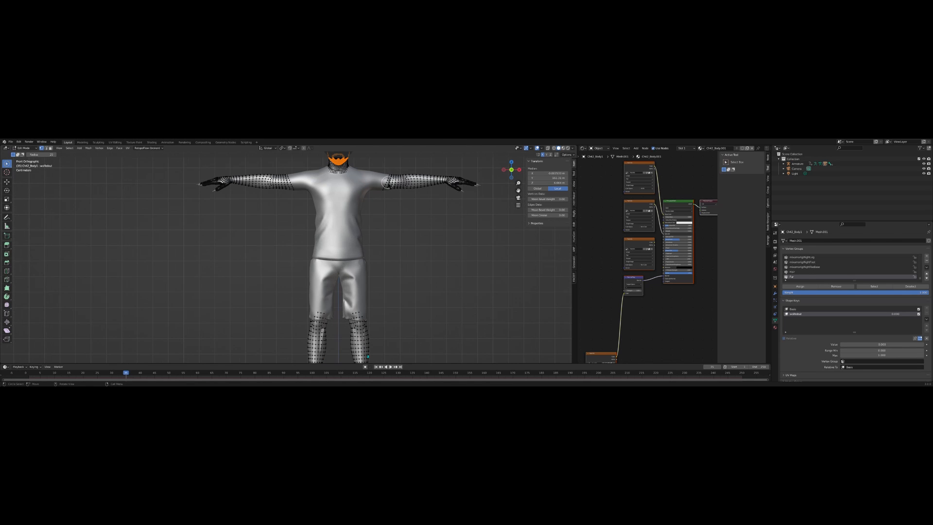
{"action": "middle_click_drag", "start_coordinate": [405, 206], "coordinate": [395, 305], "text": "shift"}
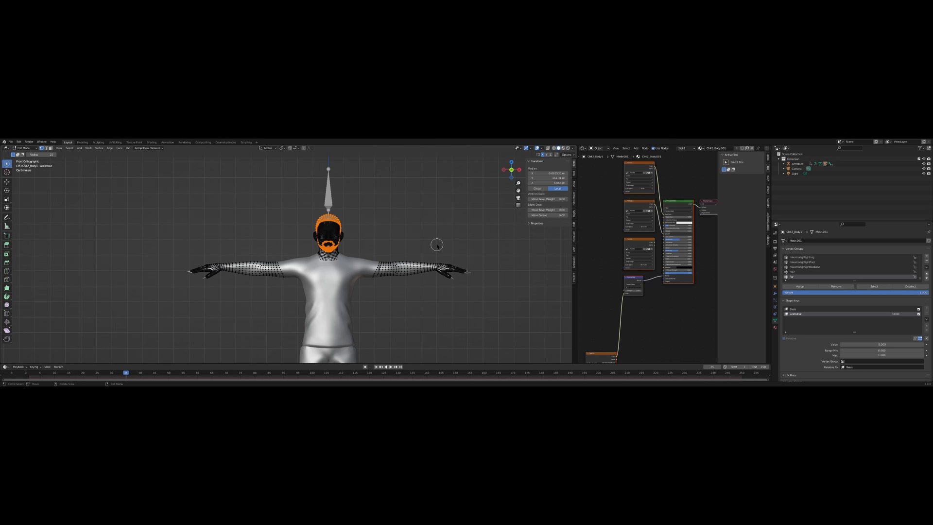
{"action": "left_click", "coordinate": [88, 148]}
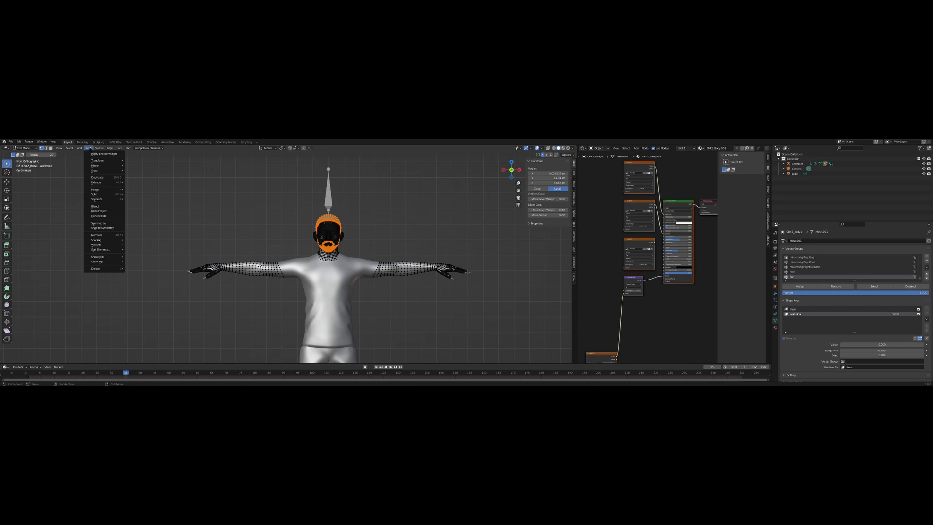
{"action": "mouse_move", "coordinate": [99, 148]}
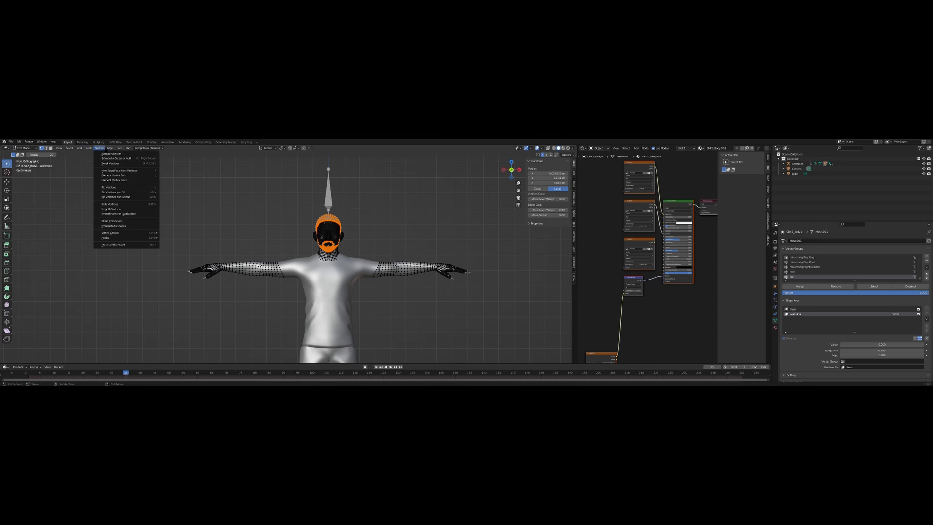
{"action": "mouse_move", "coordinate": [70, 147]}
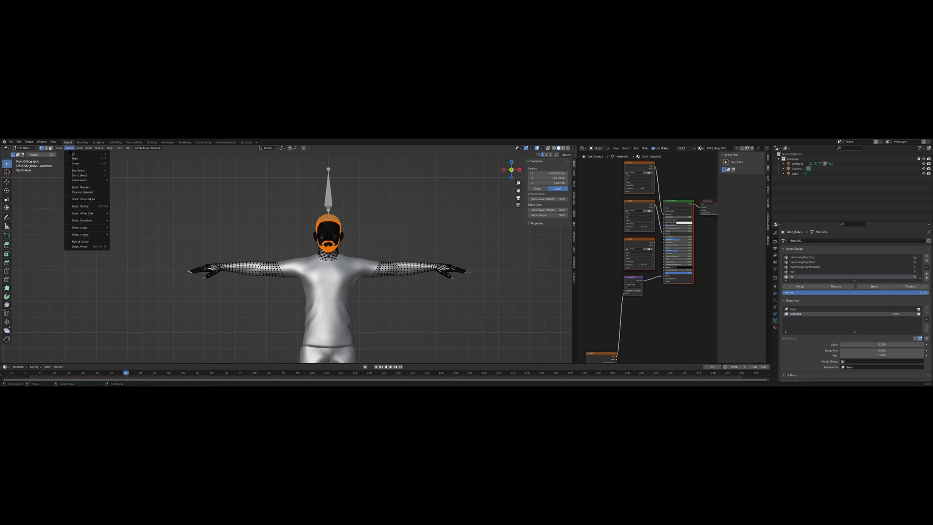
{"action": "left_click", "coordinate": [83, 164]}
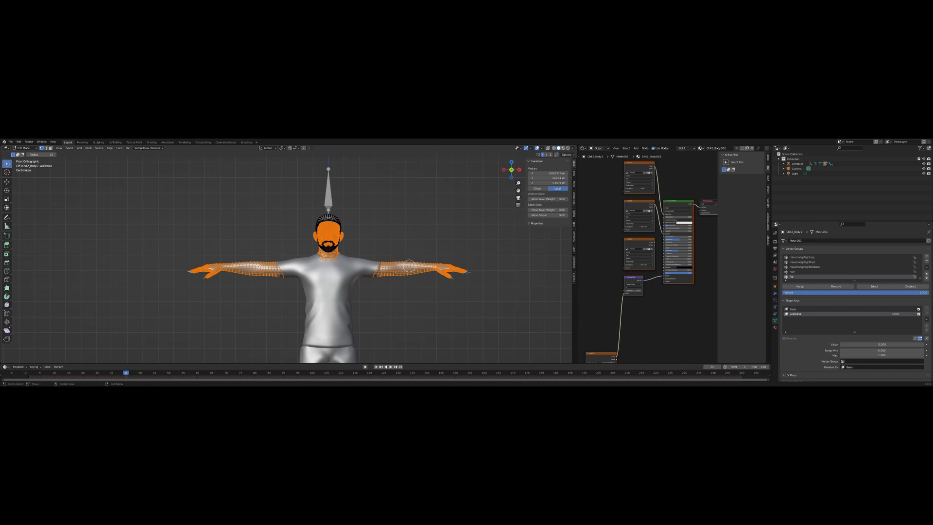
Turn on X-ray in front view and remove both hands from the vertex selection with Circle Select
{"action": "scroll", "coordinate": [386, 254], "scroll_direction": "up", "scroll_amount": 4}
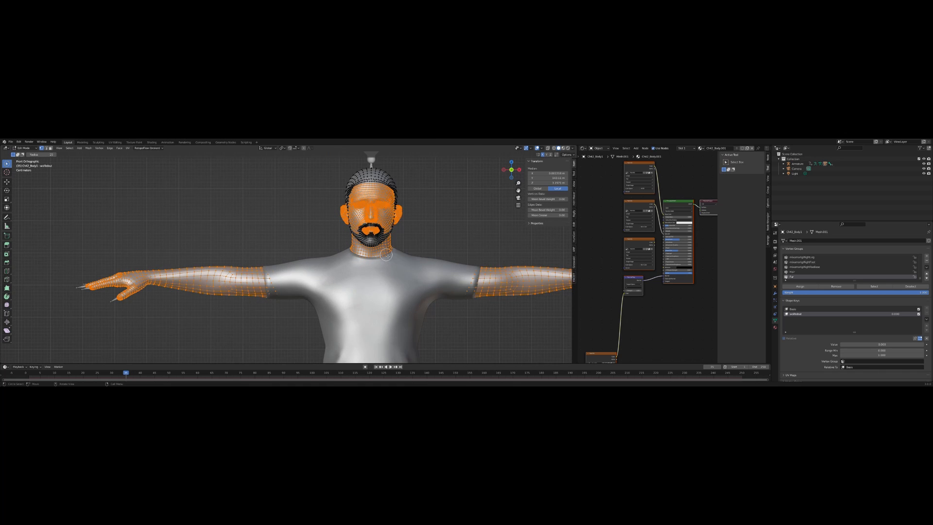
{"action": "mouse_move", "coordinate": [386, 255]}
{"action": "middle_mouse_down"}
{"action": "mouse_move", "coordinate": [440, 271]}
{"action": "mouse_move", "coordinate": [396, 275]}
{"action": "mouse_move", "coordinate": [399, 247]}
{"action": "mouse_move", "coordinate": [405, 257]}
{"action": "middle_mouse_up"}
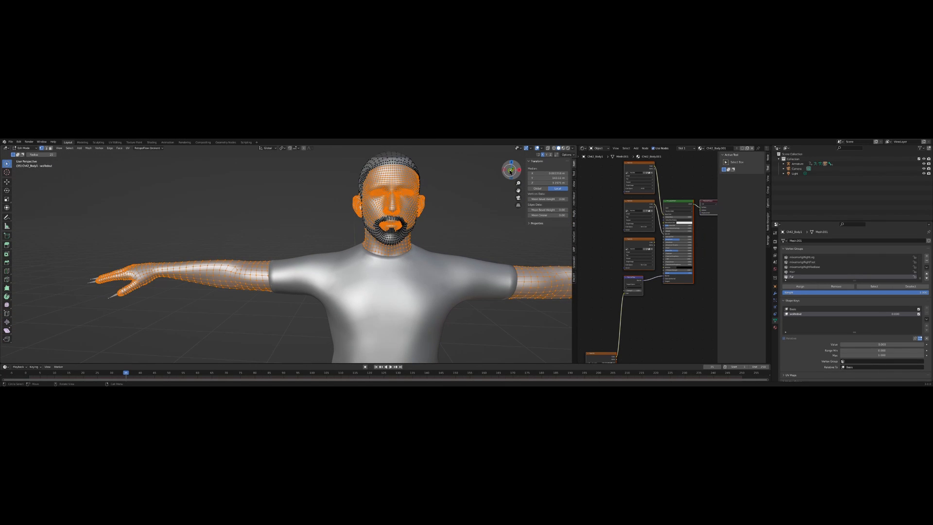
{"action": "left_click", "coordinate": [510, 171]}
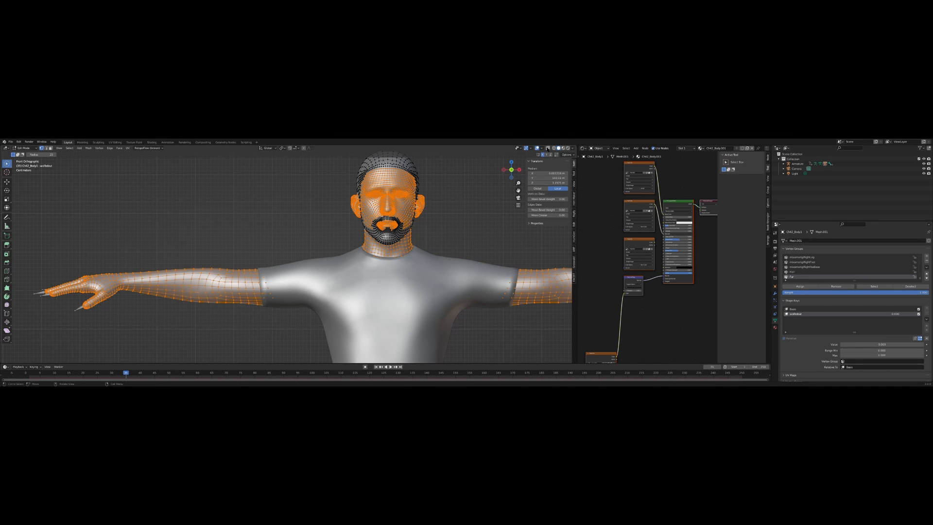
{"action": "left_click", "coordinate": [548, 148]}
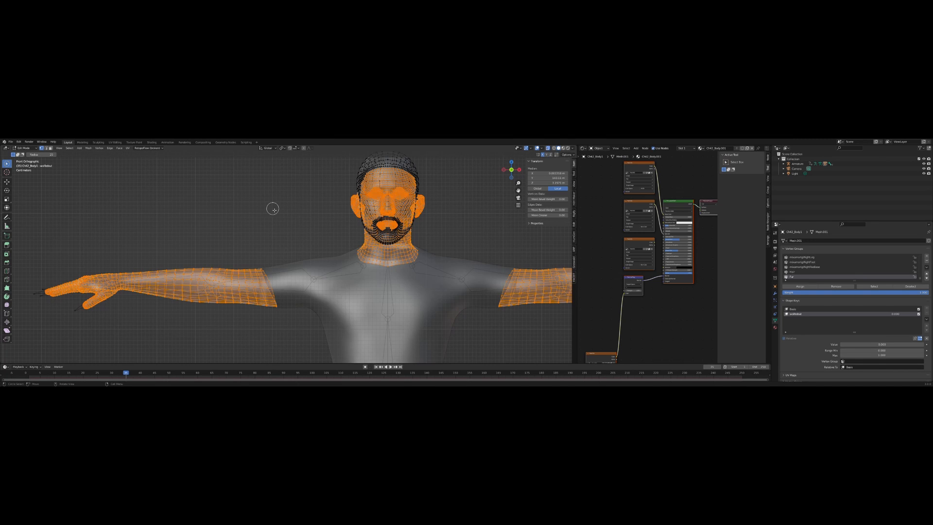
{"action": "scroll", "coordinate": [212, 289], "scroll_direction": "down", "scroll_amount": 2}
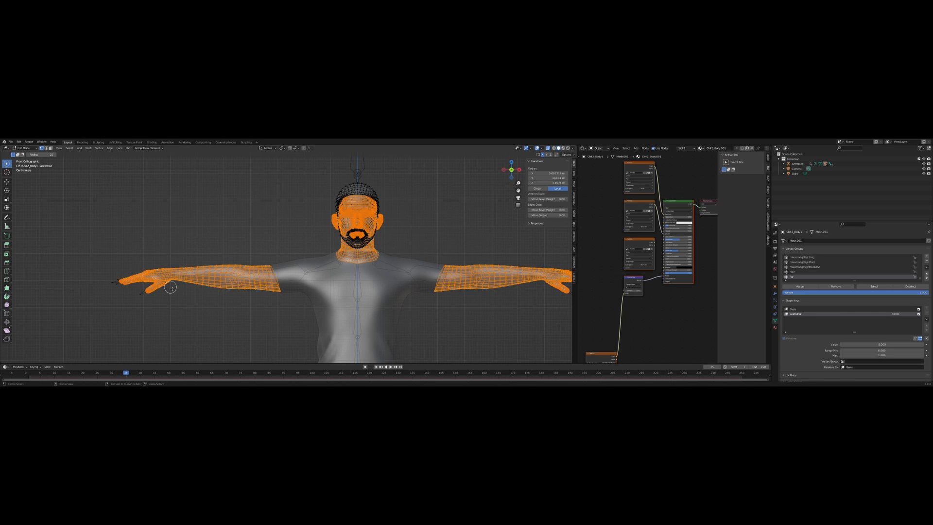
{"action": "left_click_drag", "start_coordinate": [172, 288], "coordinate": [163, 292], "text": "ctrl"}
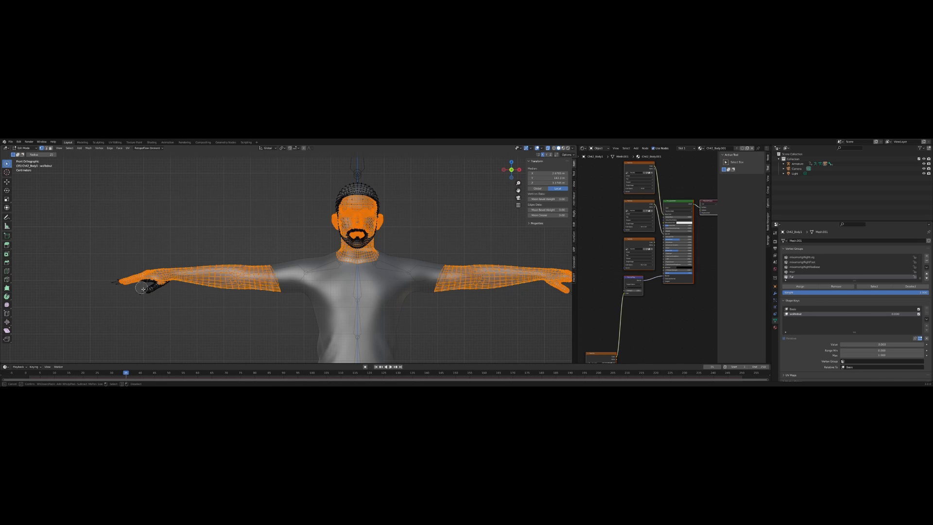
{"action": "mouse_move", "coordinate": [148, 285]}
{"action": "left_mouse_down", "text": "ctrl"}
{"action": "mouse_move", "coordinate": [117, 282]}
{"action": "mouse_move", "coordinate": [176, 295]}
{"action": "left_mouse_up", "text": "ctrl"}
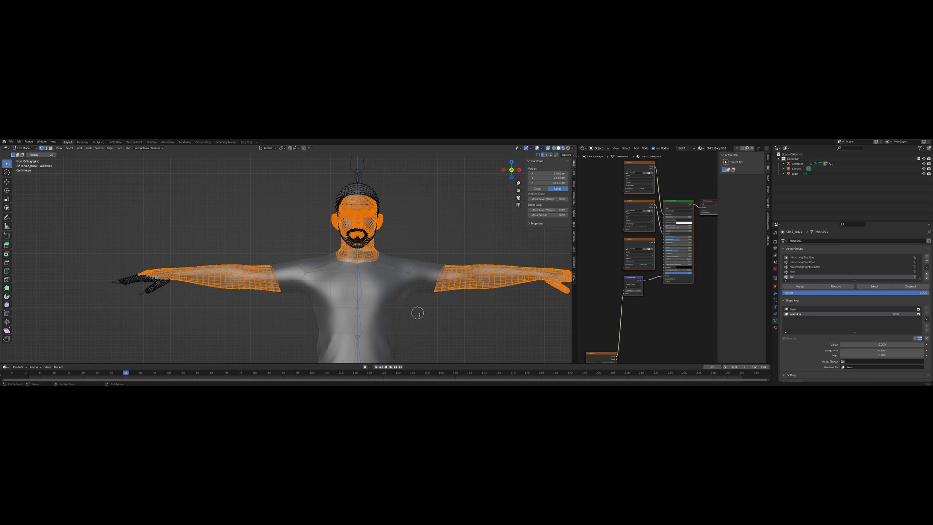
{"action": "scroll", "coordinate": [418, 310], "scroll_direction": "down", "scroll_amount": 2}
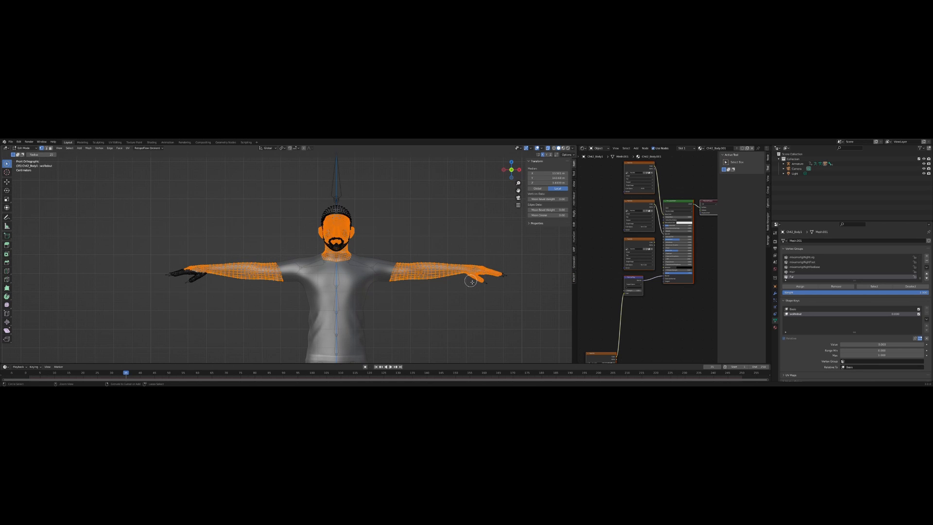
{"action": "mouse_move", "coordinate": [471, 282]}
{"action": "left_mouse_down", "text": "ctrl"}
{"action": "mouse_move", "coordinate": [500, 276]}
{"action": "mouse_move", "coordinate": [469, 286]}
{"action": "left_mouse_up", "text": "ctrl"}
{"action": "scroll", "coordinate": [367, 243], "scroll_direction": "up", "scroll_amount": 3}
{"action": "scroll", "coordinate": [369, 257], "scroll_direction": "down", "scroll_amount": 5}
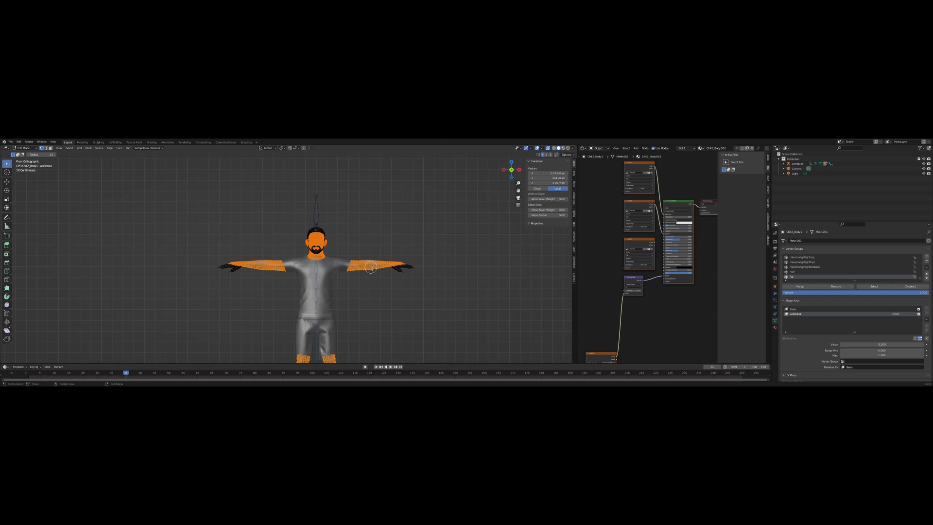
Deselect the bands of arm vertices at both shirt sleeve openings in front view
{"action": "mouse_move", "coordinate": [371, 267]}
{"action": "middle_mouse_down"}
{"action": "mouse_move", "coordinate": [385, 285]}
{"action": "mouse_move", "coordinate": [377, 294]}
{"action": "mouse_move", "coordinate": [373, 270]}
{"action": "middle_mouse_up"}
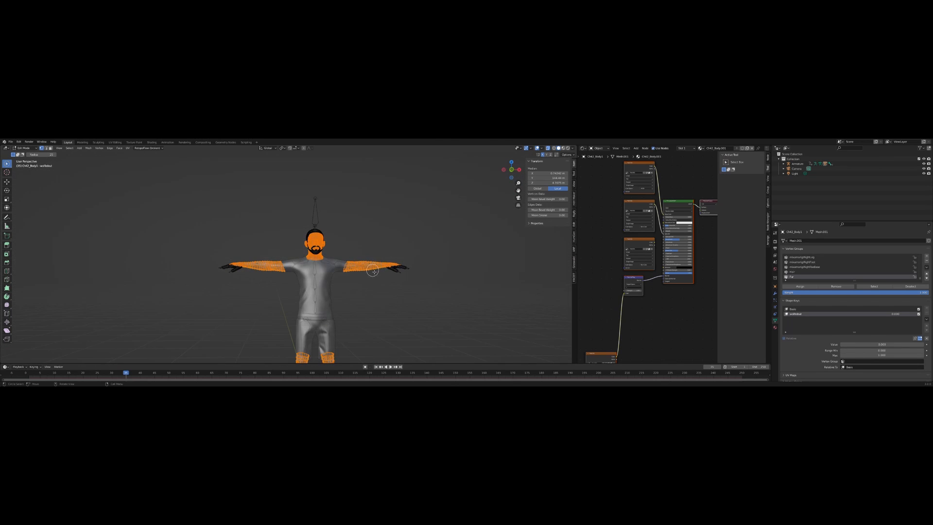
{"action": "scroll", "coordinate": [373, 271], "scroll_direction": "up", "scroll_amount": 5}
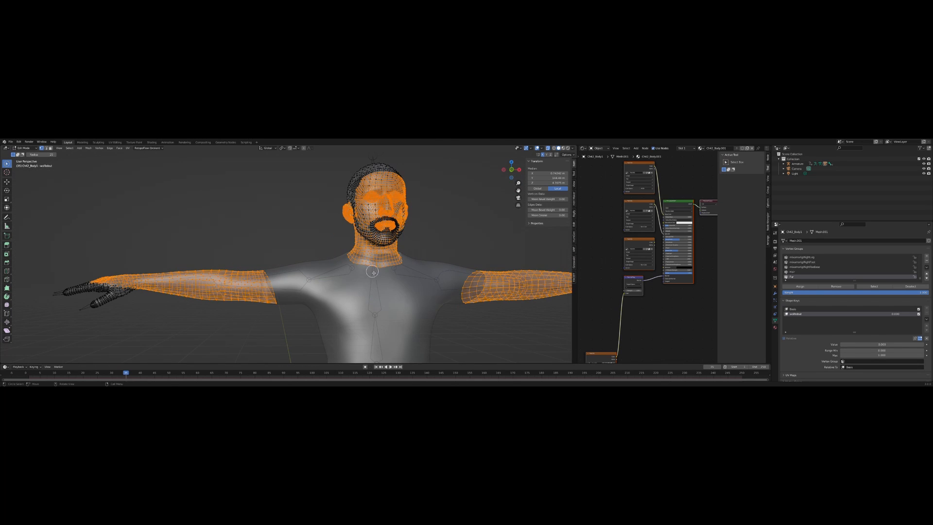
{"action": "left_click", "coordinate": [511, 169]}
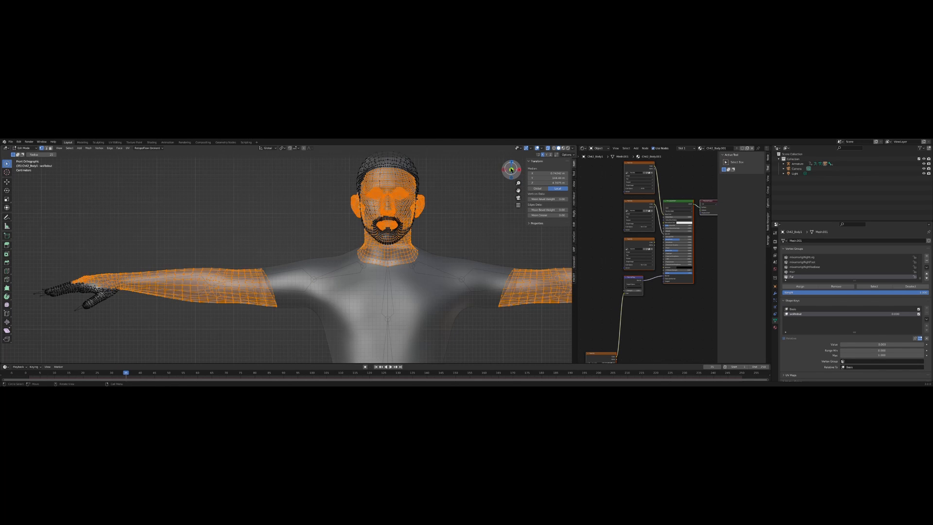
{"action": "left_click", "coordinate": [266, 267]}
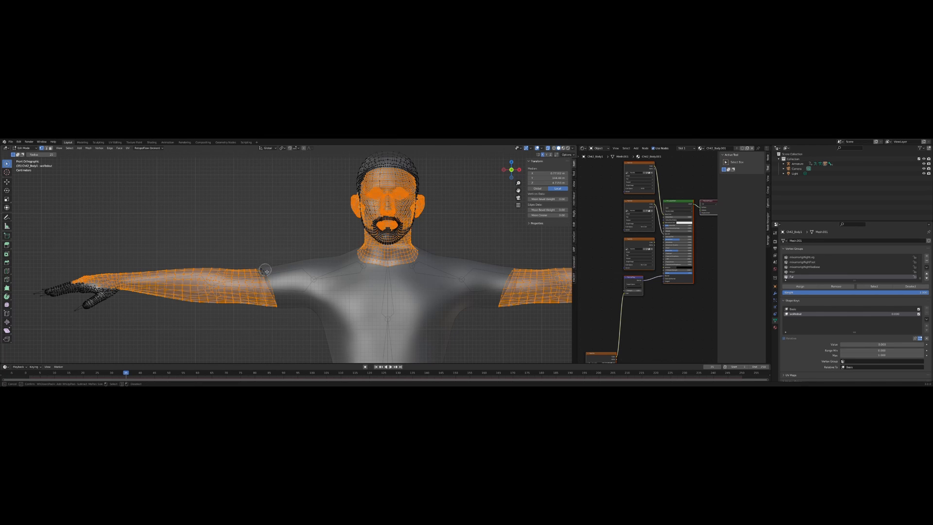
{"action": "mouse_move", "coordinate": [274, 294]}
{"action": "left_mouse_down"}
{"action": "mouse_move", "coordinate": [277, 315]}
{"action": "mouse_move", "coordinate": [262, 267]}
{"action": "mouse_move", "coordinate": [269, 313]}
{"action": "mouse_move", "coordinate": [282, 309]}
{"action": "left_mouse_up"}
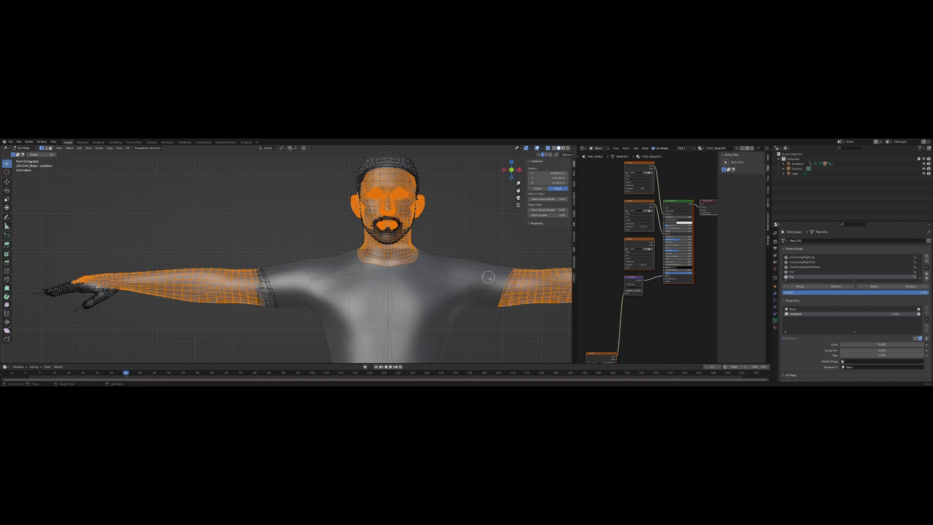
{"action": "left_click_drag", "start_coordinate": [518, 264], "coordinate": [507, 296]}
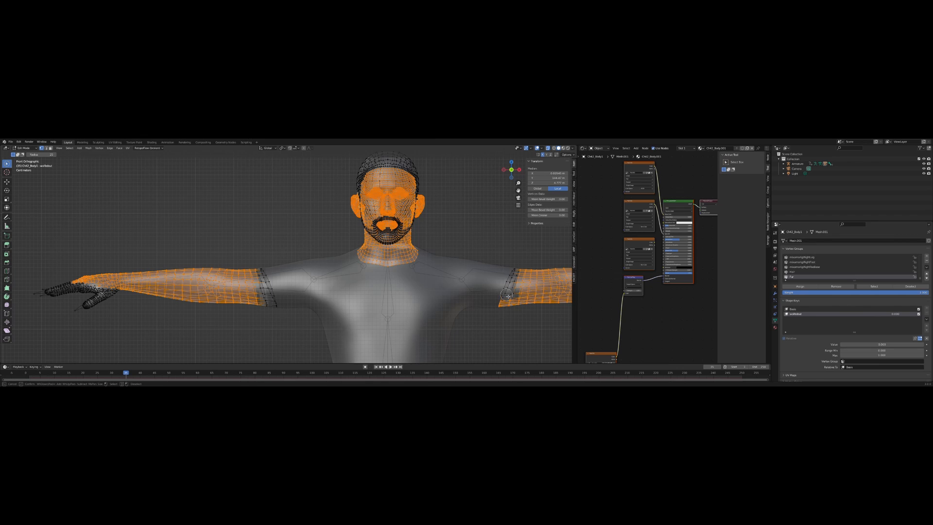
{"action": "mouse_move", "coordinate": [508, 296]}
{"action": "middle_mouse_down"}
{"action": "mouse_move", "coordinate": [496, 314]}
{"action": "mouse_move", "coordinate": [511, 270]}
{"action": "middle_mouse_up"}
{"action": "middle_click_drag", "start_coordinate": [510, 295], "coordinate": [512, 283]}
{"action": "key", "text": "Escape"}
Deselect the inner ear vertices in the right side view, leaving the outer ear rims selected
{"action": "scroll", "coordinate": [495, 272], "scroll_direction": "down", "scroll_amount": 2}
{"action": "scroll", "coordinate": [436, 239], "scroll_direction": "up", "scroll_amount": 4}
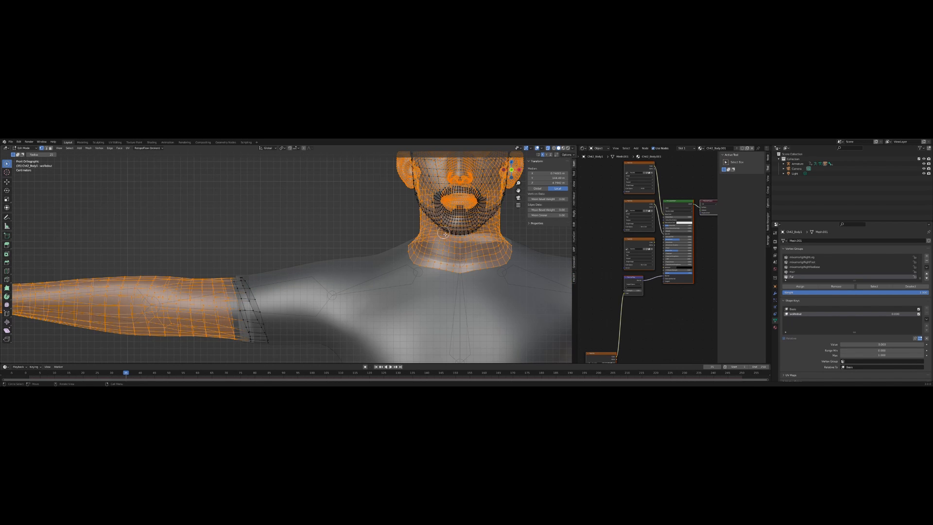
{"action": "middle_click_drag", "start_coordinate": [407, 226], "coordinate": [359, 292], "text": "shift"}
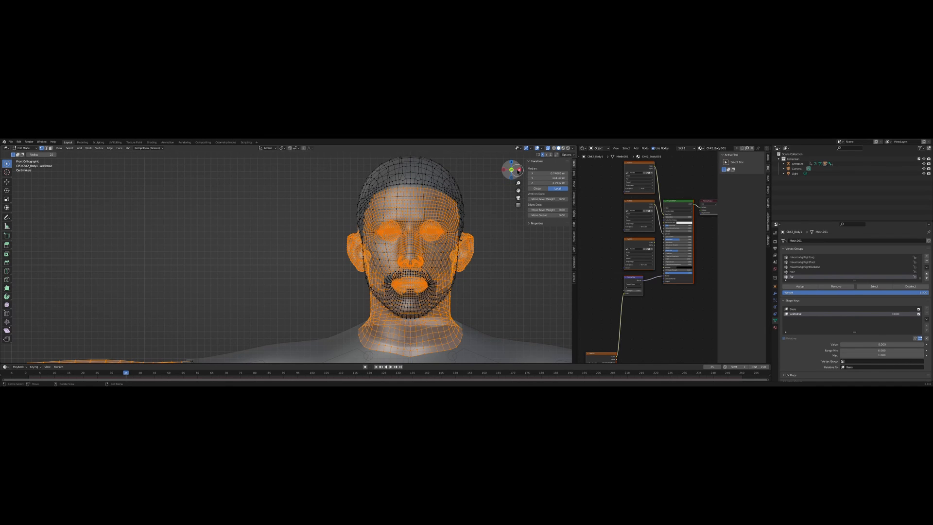
{"action": "left_click", "coordinate": [519, 170]}
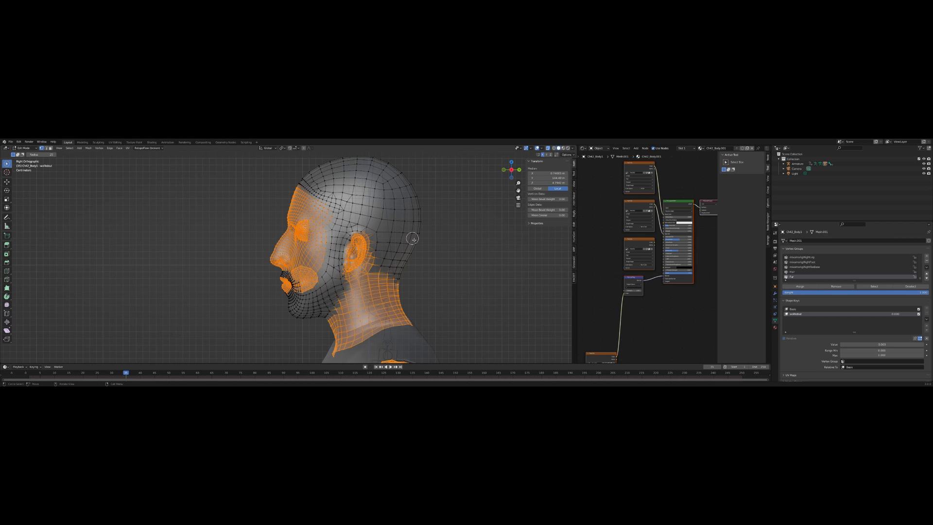
{"action": "scroll", "coordinate": [429, 228], "scroll_direction": "up", "scroll_amount": 5}
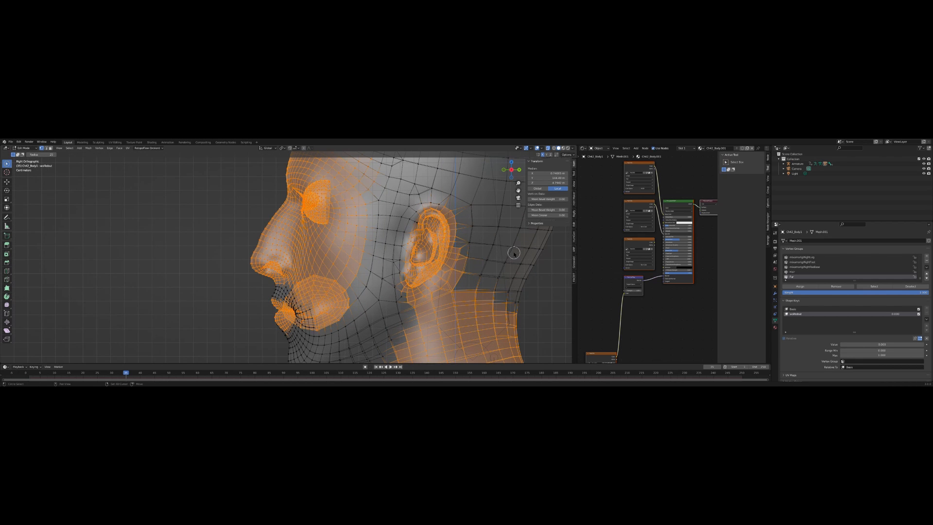
{"action": "middle_click_drag", "start_coordinate": [413, 254], "coordinate": [418, 252], "text": "shift"}
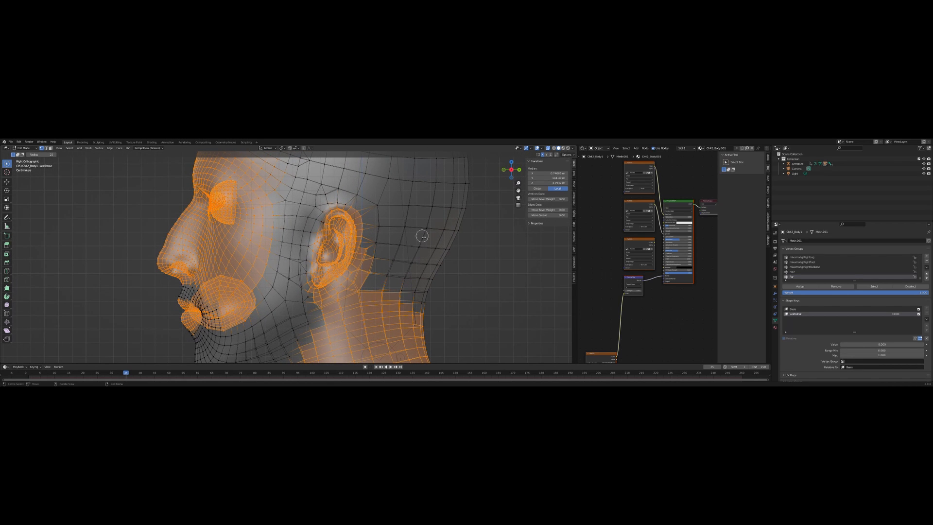
{"action": "mouse_move", "coordinate": [321, 265]}
{"action": "left_mouse_down", "text": "ctrl"}
{"action": "mouse_move", "coordinate": [340, 229]}
{"action": "mouse_move", "coordinate": [331, 266]}
{"action": "mouse_move", "coordinate": [313, 266]}
{"action": "mouse_move", "coordinate": [313, 244]}
{"action": "mouse_move", "coordinate": [325, 247]}
{"action": "left_mouse_up", "text": "ctrl"}
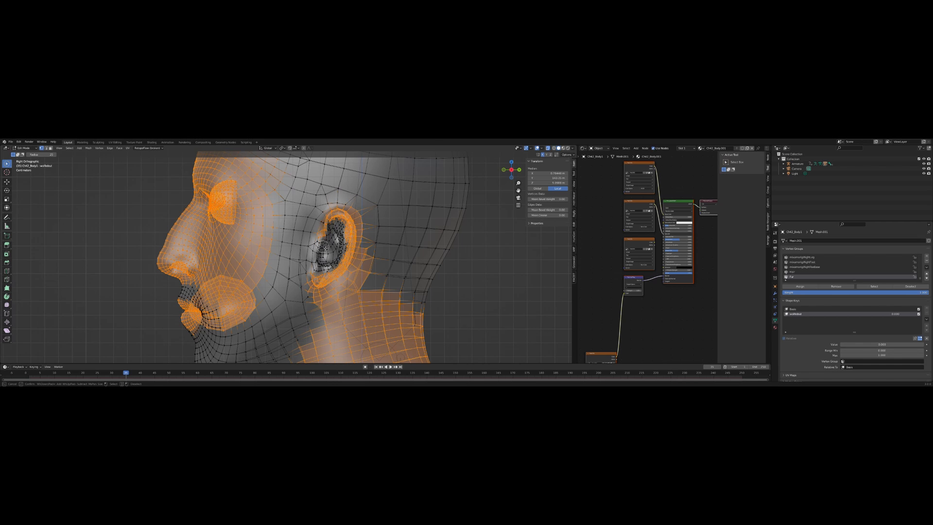
{"action": "right_click", "coordinate": [338, 245]}
Add the scalp, back of the head and beard vertices to the selection in the left side view
{"action": "scroll", "coordinate": [325, 256], "scroll_direction": "down", "scroll_amount": 4}
{"action": "mouse_move", "coordinate": [372, 273]}
{"action": "middle_mouse_down"}
{"action": "mouse_move", "coordinate": [396, 277]}
{"action": "mouse_move", "coordinate": [358, 273]}
{"action": "middle_mouse_up"}
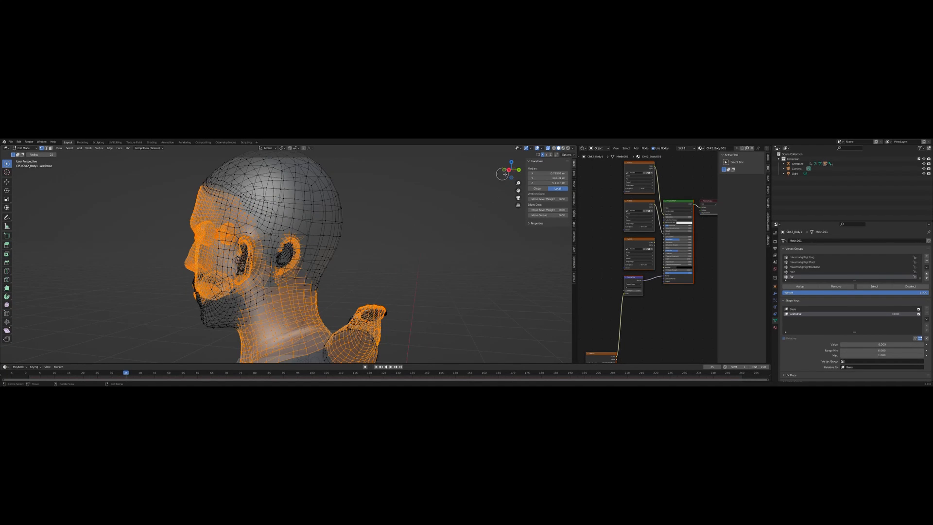
{"action": "left_click", "coordinate": [519, 170]}
{"action": "left_click", "coordinate": [504, 170]}
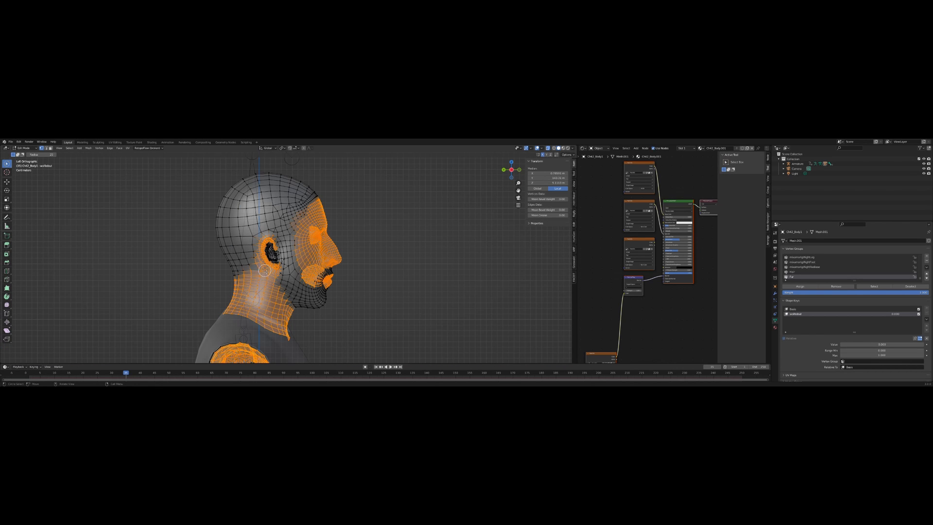
{"action": "scroll", "coordinate": [265, 271], "scroll_direction": "up", "scroll_amount": 1}
{"action": "left_click_drag", "start_coordinate": [254, 273], "coordinate": [242, 240]}
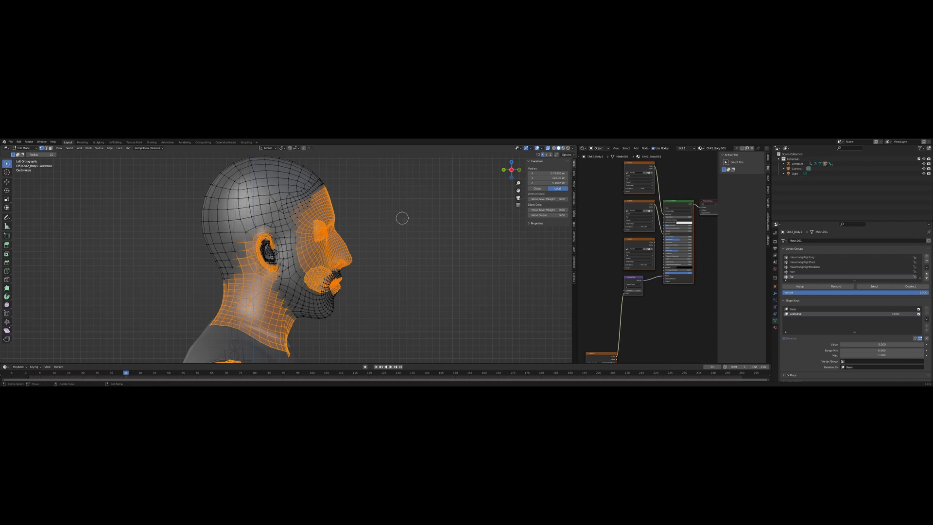
{"action": "scroll", "coordinate": [321, 203], "scroll_direction": "down", "scroll_amount": 2}
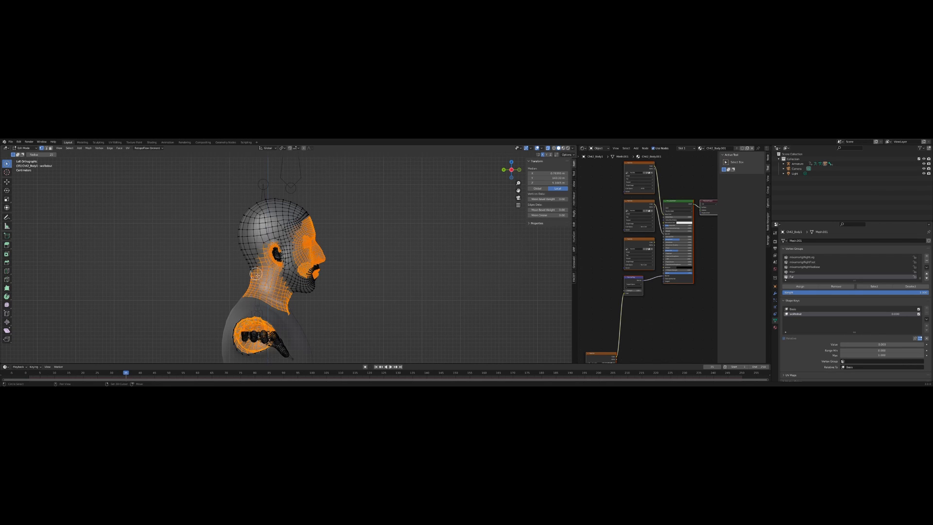
{"action": "mouse_move", "coordinate": [257, 274]}
{"action": "left_mouse_down"}
{"action": "mouse_move", "coordinate": [248, 264]}
{"action": "mouse_move", "coordinate": [260, 253]}
{"action": "mouse_move", "coordinate": [241, 259]}
{"action": "left_mouse_up"}
{"action": "mouse_move", "coordinate": [247, 254]}
{"action": "left_mouse_down"}
{"action": "mouse_move", "coordinate": [242, 217]}
{"action": "mouse_move", "coordinate": [250, 225]}
{"action": "mouse_move", "coordinate": [268, 205]}
{"action": "mouse_move", "coordinate": [302, 210]}
{"action": "mouse_move", "coordinate": [298, 221]}
{"action": "mouse_move", "coordinate": [276, 222]}
{"action": "mouse_move", "coordinate": [291, 234]}
{"action": "mouse_move", "coordinate": [264, 242]}
{"action": "left_mouse_up"}
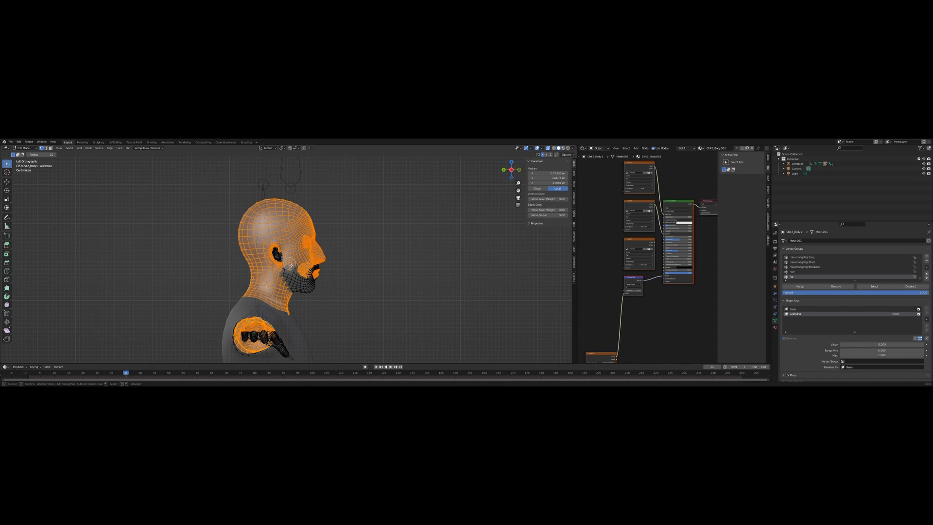
{"action": "mouse_move", "coordinate": [294, 269]}
{"action": "left_mouse_down"}
{"action": "mouse_move", "coordinate": [295, 290]}
{"action": "mouse_move", "coordinate": [313, 289]}
{"action": "left_mouse_up"}
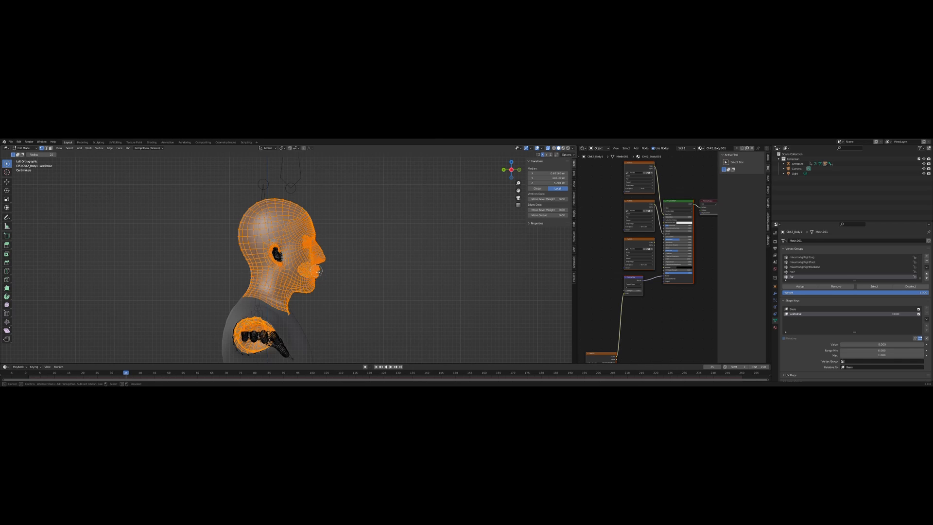
{"action": "mouse_move", "coordinate": [318, 272]}
{"action": "left_mouse_down"}
{"action": "mouse_move", "coordinate": [325, 295]}
{"action": "mouse_move", "coordinate": [318, 281]}
{"action": "mouse_move", "coordinate": [336, 278]}
{"action": "left_mouse_up"}
Deselect the vertices of the eyes and the surrounding sockets in the left side view with Circle Select
{"action": "scroll", "coordinate": [352, 270], "scroll_direction": "up", "scroll_amount": 4}
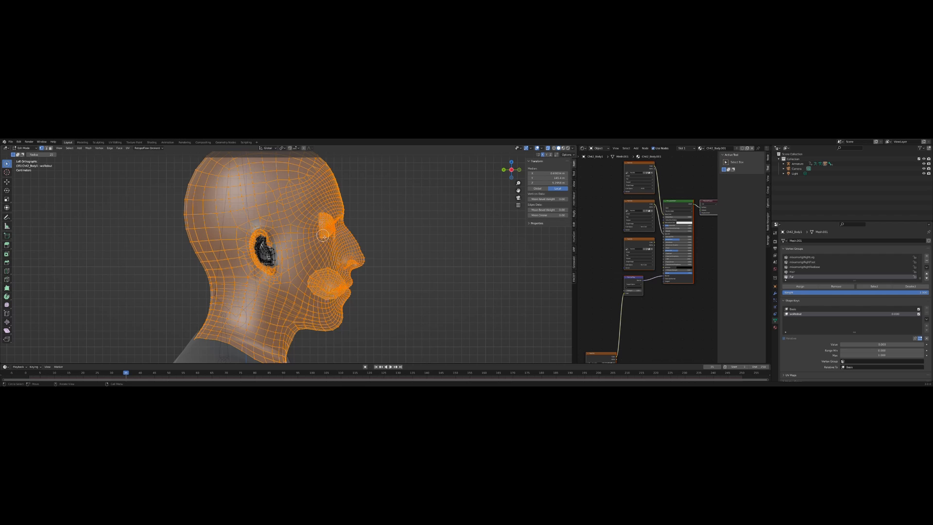
{"action": "left_click", "coordinate": [323, 237]}
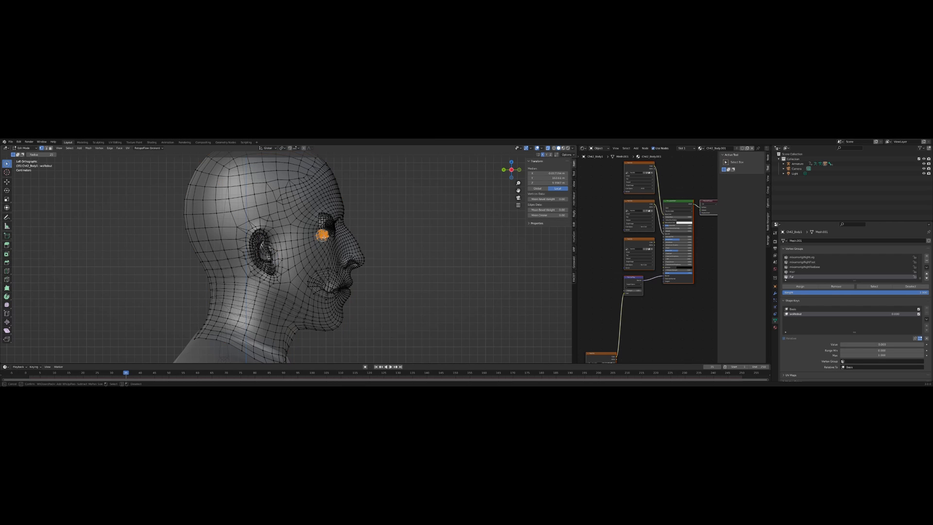
{"action": "key", "text": "ctrl+z"}
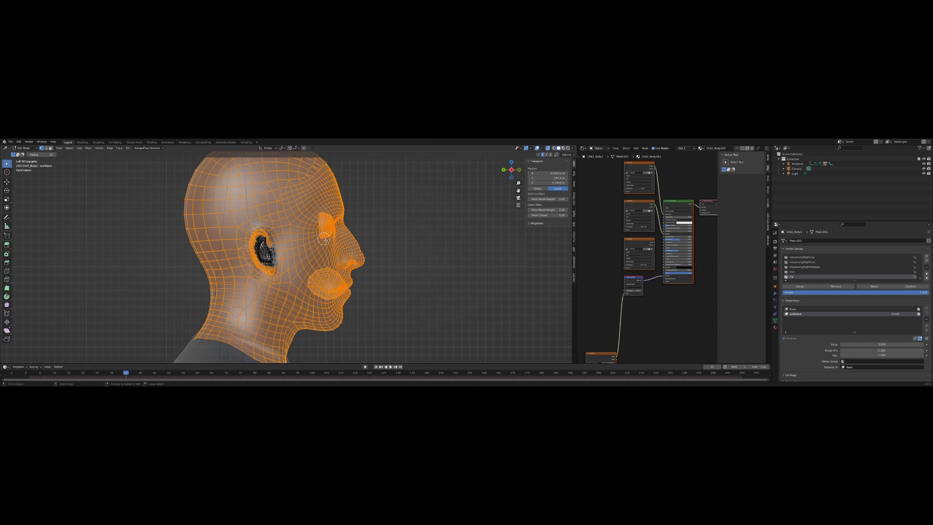
{"action": "mouse_move", "coordinate": [324, 238]}
{"action": "left_mouse_down", "text": "ctrl"}
{"action": "mouse_move", "coordinate": [331, 226]}
{"action": "mouse_move", "coordinate": [320, 229]}
{"action": "mouse_move", "coordinate": [318, 218]}
{"action": "mouse_move", "coordinate": [330, 235]}
{"action": "mouse_move", "coordinate": [332, 226]}
{"action": "left_mouse_up", "text": "ctrl"}
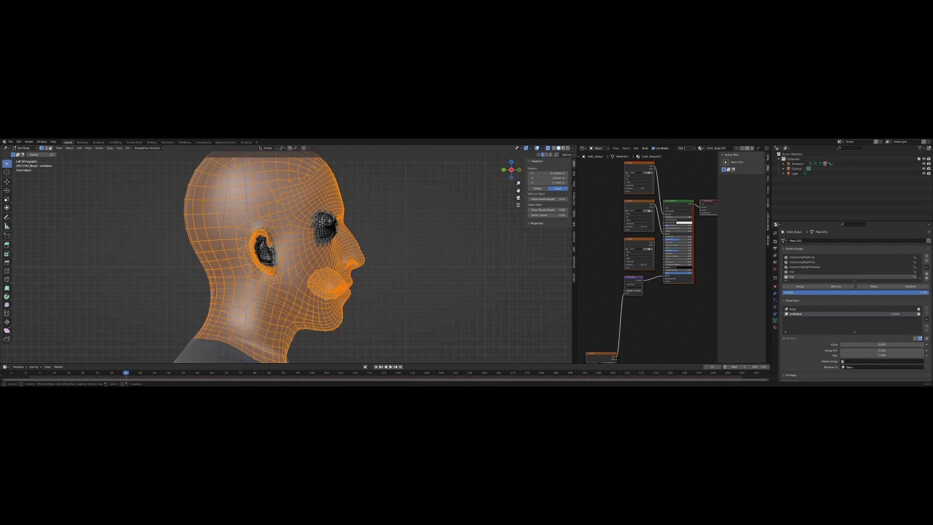
{"action": "left_click_drag", "start_coordinate": [332, 225], "coordinate": [331, 227], "text": "ctrl"}
Deselect the mouth vertices and the nostril vertices under the nose in the left side view
{"action": "left_click_drag", "start_coordinate": [342, 287], "coordinate": [338, 278], "text": "ctrl"}
{"action": "mouse_move", "coordinate": [331, 274]}
{"action": "middle_mouse_down"}
{"action": "mouse_move", "coordinate": [309, 280]}
{"action": "mouse_move", "coordinate": [314, 290]}
{"action": "mouse_move", "coordinate": [341, 294]}
{"action": "mouse_move", "coordinate": [321, 282]}
{"action": "mouse_move", "coordinate": [330, 293]}
{"action": "middle_mouse_up"}
{"action": "mouse_move", "coordinate": [331, 293]}
{"action": "left_mouse_down", "text": "ctrl"}
{"action": "mouse_move", "coordinate": [323, 290]}
{"action": "mouse_move", "coordinate": [362, 267]}
{"action": "left_mouse_up", "text": "ctrl"}
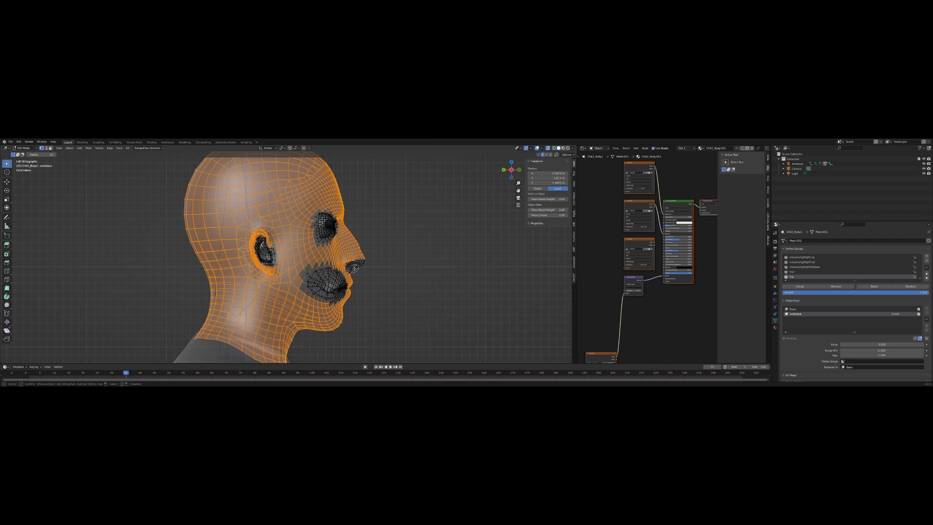
{"action": "left_click_drag", "start_coordinate": [353, 268], "coordinate": [361, 266], "text": "ctrl"}
Turn off X-ray and add the skin vertices around both eyes and on both cheeks back to the selection in front view
{"action": "key", "text": "1"}
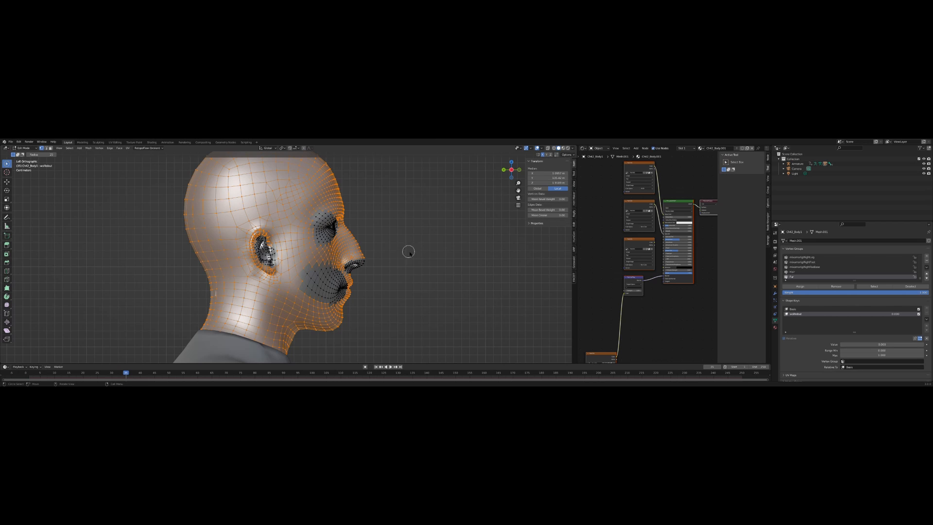
{"action": "mouse_move", "coordinate": [409, 252]}
{"action": "middle_mouse_down"}
{"action": "mouse_move", "coordinate": [425, 256]}
{"action": "mouse_move", "coordinate": [358, 255]}
{"action": "mouse_move", "coordinate": [344, 267]}
{"action": "mouse_move", "coordinate": [340, 255]}
{"action": "mouse_move", "coordinate": [393, 256]}
{"action": "middle_mouse_up"}
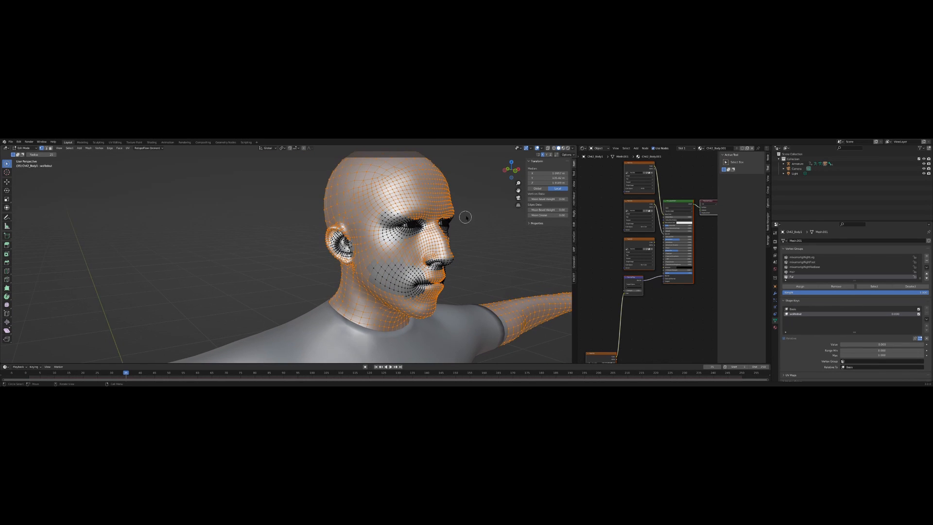
{"action": "left_click", "coordinate": [515, 172]}
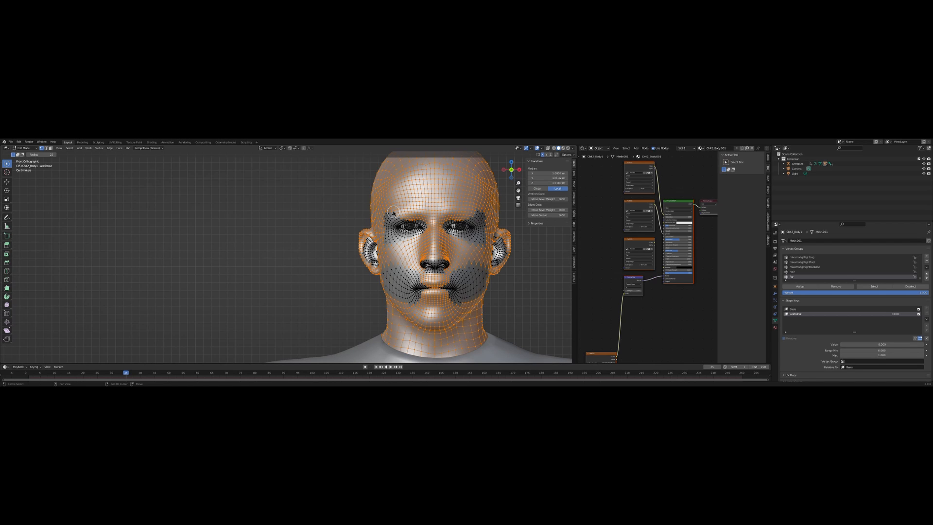
{"action": "left_click_drag", "start_coordinate": [393, 213], "coordinate": [391, 238]}
{"action": "mouse_move", "coordinate": [436, 243]}
{"action": "left_mouse_down"}
{"action": "mouse_move", "coordinate": [478, 240]}
{"action": "mouse_move", "coordinate": [475, 216]}
{"action": "mouse_move", "coordinate": [482, 221]}
{"action": "mouse_move", "coordinate": [471, 207]}
{"action": "left_mouse_up"}
{"action": "mouse_move", "coordinate": [391, 206]}
{"action": "left_mouse_down"}
{"action": "mouse_move", "coordinate": [402, 215]}
{"action": "mouse_move", "coordinate": [411, 205]}
{"action": "left_mouse_up"}
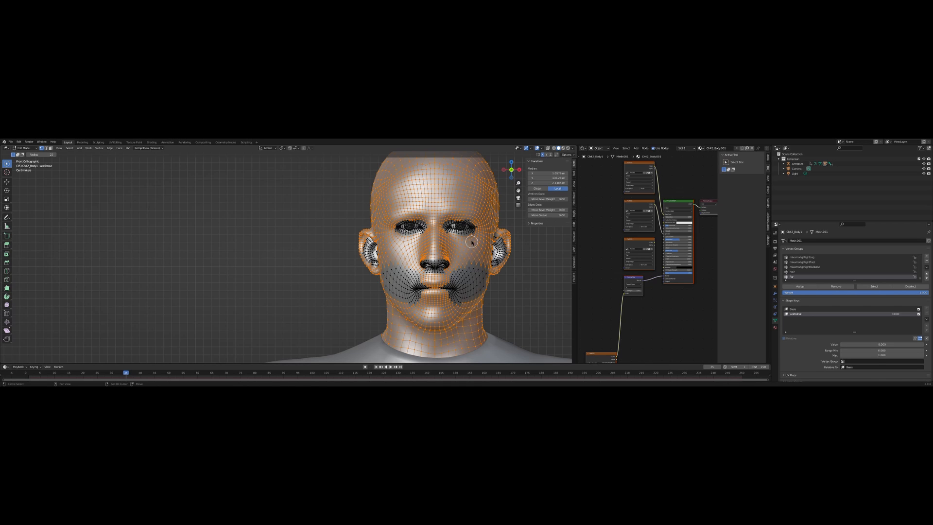
{"action": "left_click_drag", "start_coordinate": [476, 242], "coordinate": [478, 240]}
{"action": "mouse_move", "coordinate": [414, 275]}
{"action": "left_mouse_down"}
{"action": "mouse_move", "coordinate": [416, 304]}
{"action": "mouse_move", "coordinate": [400, 275]}
{"action": "mouse_move", "coordinate": [398, 297]}
{"action": "mouse_move", "coordinate": [387, 272]}
{"action": "left_mouse_up"}
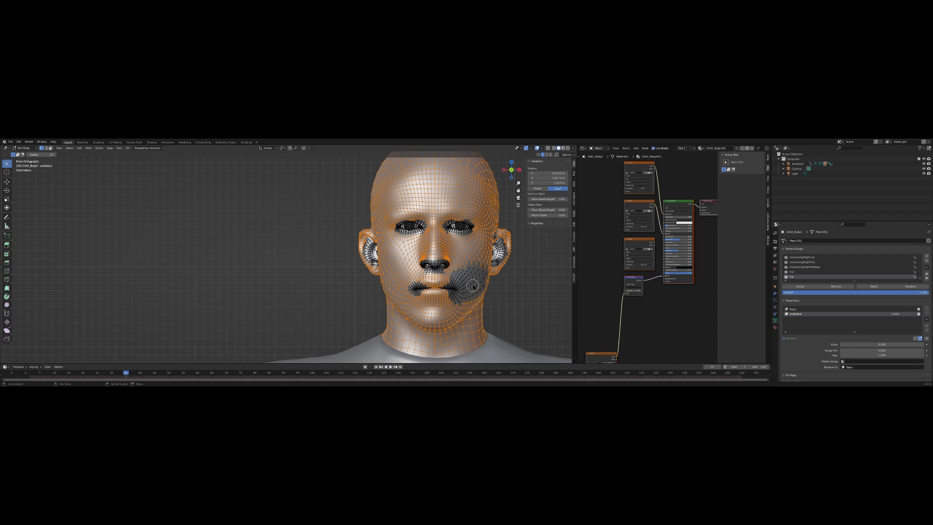
{"action": "mouse_move", "coordinate": [473, 285]}
{"action": "left_mouse_down"}
{"action": "mouse_move", "coordinate": [452, 279]}
{"action": "mouse_move", "coordinate": [465, 287]}
{"action": "mouse_move", "coordinate": [455, 303]}
{"action": "mouse_move", "coordinate": [467, 304]}
{"action": "mouse_move", "coordinate": [481, 280]}
{"action": "mouse_move", "coordinate": [461, 270]}
{"action": "mouse_move", "coordinate": [479, 281]}
{"action": "left_mouse_up"}
Deselect the remaining upper and lower lip vertices with Circle Select
{"action": "scroll", "coordinate": [488, 311], "scroll_direction": "down", "scroll_amount": 4}
{"action": "middle_click_drag", "start_coordinate": [490, 294], "coordinate": [476, 277]}
{"action": "scroll", "coordinate": [476, 277], "scroll_direction": "up", "scroll_amount": 4}
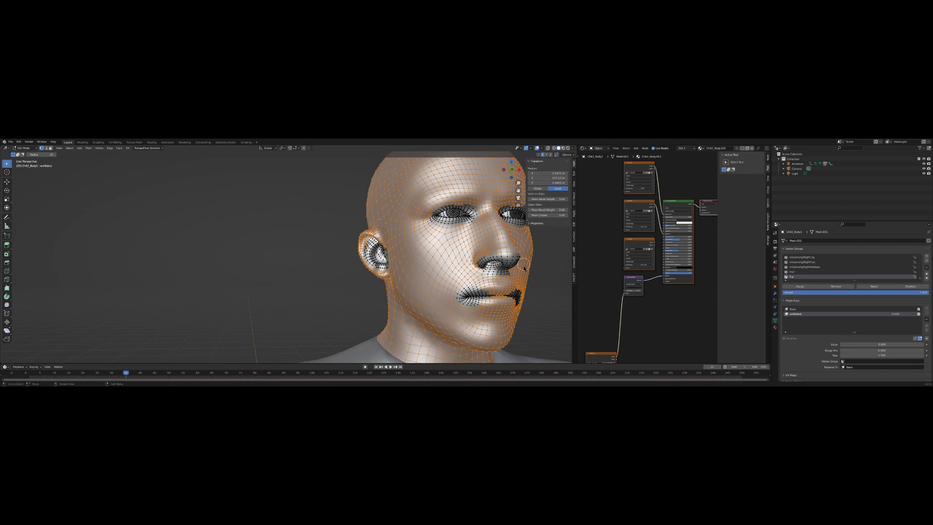
{"action": "middle_click_drag", "start_coordinate": [544, 274], "coordinate": [528, 282]}
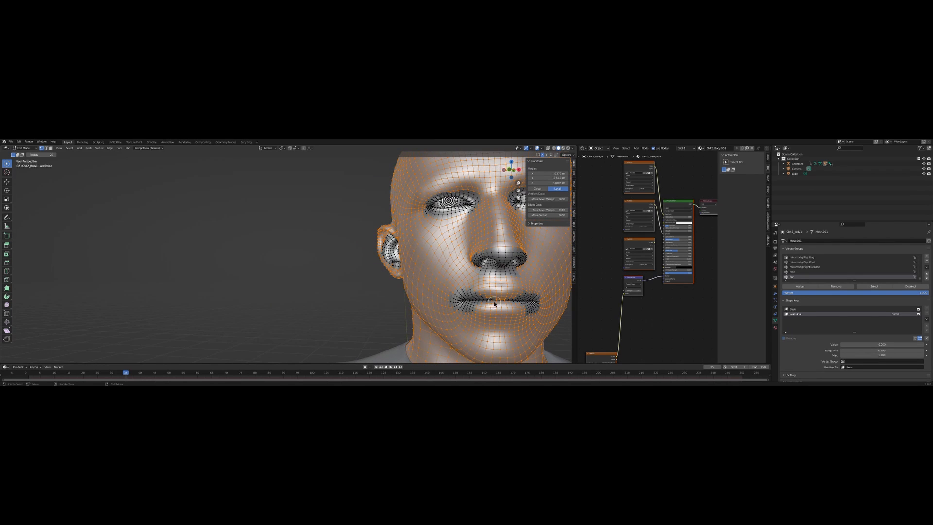
{"action": "key", "text": "c"}
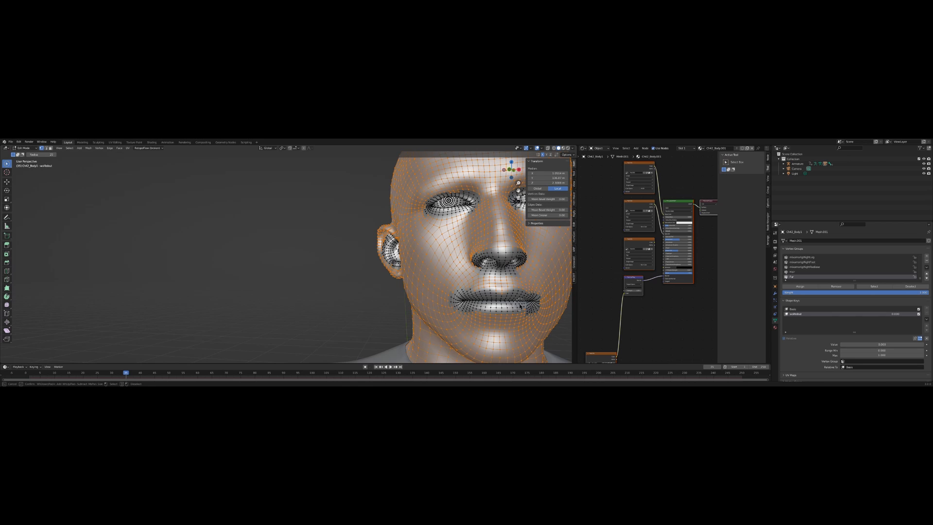
{"action": "left_click_drag", "start_coordinate": [522, 306], "coordinate": [521, 304], "text": "ctrl"}
Turn on X-ray in front view and deselect the knee vertices of both legs at the hems of the shorts
{"action": "scroll", "coordinate": [511, 302], "scroll_direction": "down", "scroll_amount": 4}
{"action": "mouse_move", "coordinate": [515, 301]}
{"action": "middle_mouse_down"}
{"action": "mouse_move", "coordinate": [531, 303]}
{"action": "mouse_move", "coordinate": [497, 305]}
{"action": "mouse_move", "coordinate": [513, 312]}
{"action": "mouse_move", "coordinate": [490, 322]}
{"action": "middle_mouse_up"}
{"action": "scroll", "coordinate": [496, 297], "scroll_direction": "down", "scroll_amount": 5}
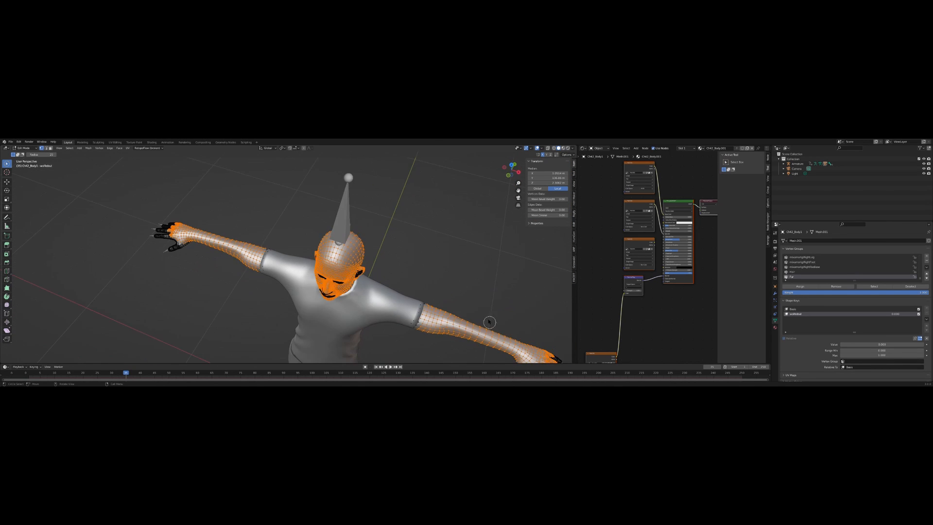
{"action": "scroll", "coordinate": [459, 288], "scroll_direction": "down", "scroll_amount": 3}
{"action": "middle_click_drag", "start_coordinate": [458, 288], "coordinate": [459, 264]}
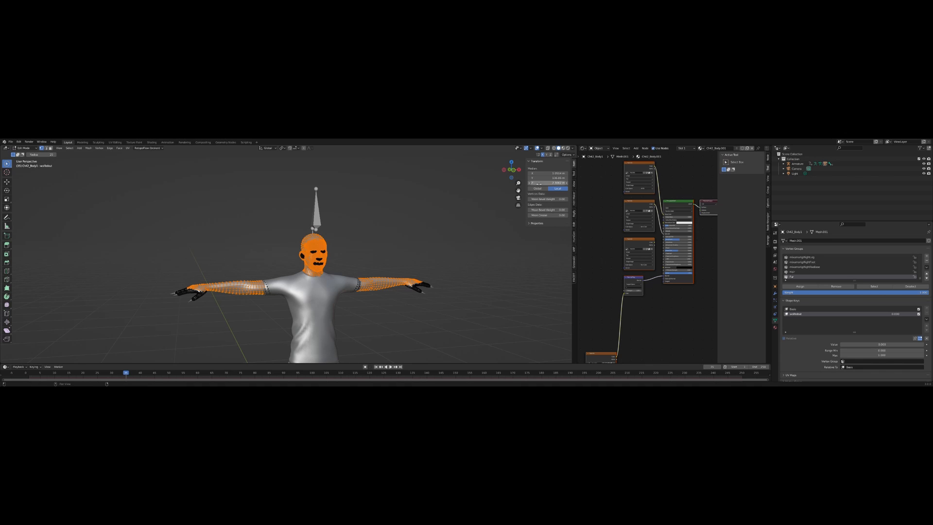
{"action": "left_click", "coordinate": [513, 171]}
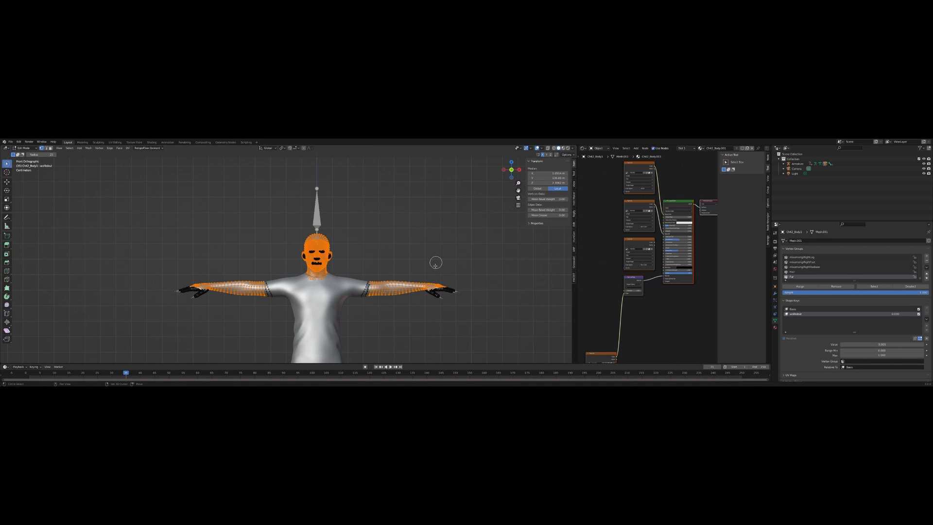
{"action": "middle_click_drag", "start_coordinate": [413, 318], "coordinate": [440, 352], "text": "shift"}
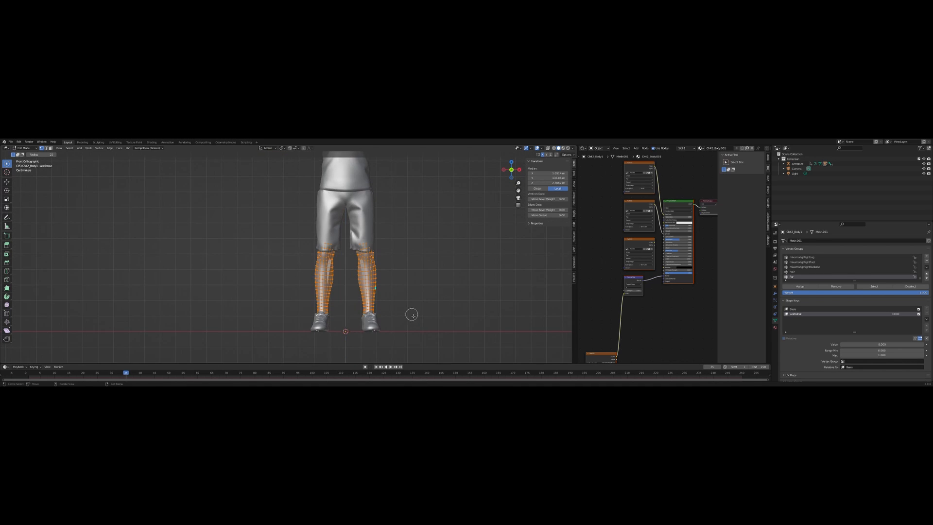
{"action": "scroll", "coordinate": [412, 314], "scroll_direction": "up", "scroll_amount": 5}
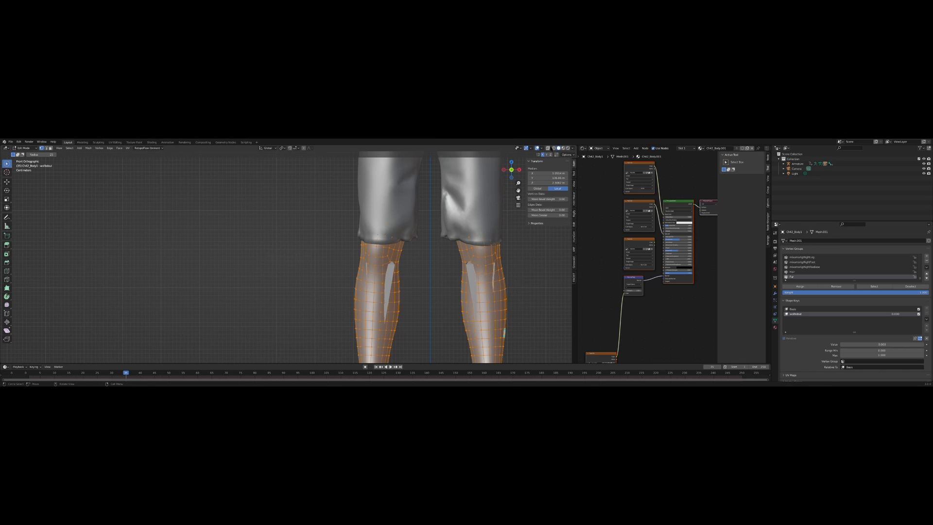
{"action": "key", "text": "alt+z"}
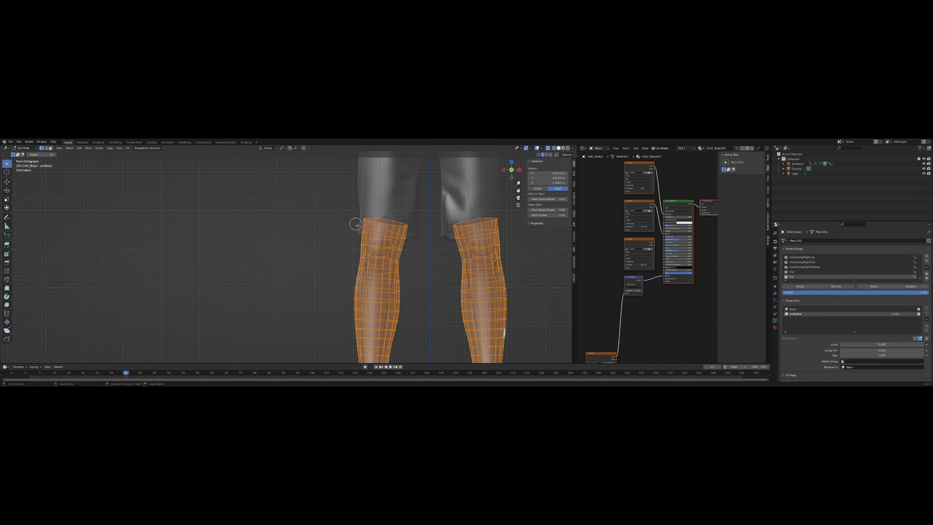
{"action": "mouse_move", "coordinate": [359, 229]}
{"action": "left_mouse_down", "text": "ctrl"}
{"action": "mouse_move", "coordinate": [497, 238]}
{"action": "mouse_move", "coordinate": [486, 224]}
{"action": "mouse_move", "coordinate": [496, 221]}
{"action": "mouse_move", "coordinate": [495, 240]}
{"action": "mouse_move", "coordinate": [506, 238]}
{"action": "mouse_move", "coordinate": [459, 237]}
{"action": "mouse_move", "coordinate": [422, 220]}
{"action": "mouse_move", "coordinate": [364, 231]}
{"action": "mouse_move", "coordinate": [414, 233]}
{"action": "left_mouse_up", "text": "ctrl"}
Deselect the ankle vertices inside the shoes in the right side view
{"action": "scroll", "coordinate": [412, 225], "scroll_direction": "down", "scroll_amount": 6}
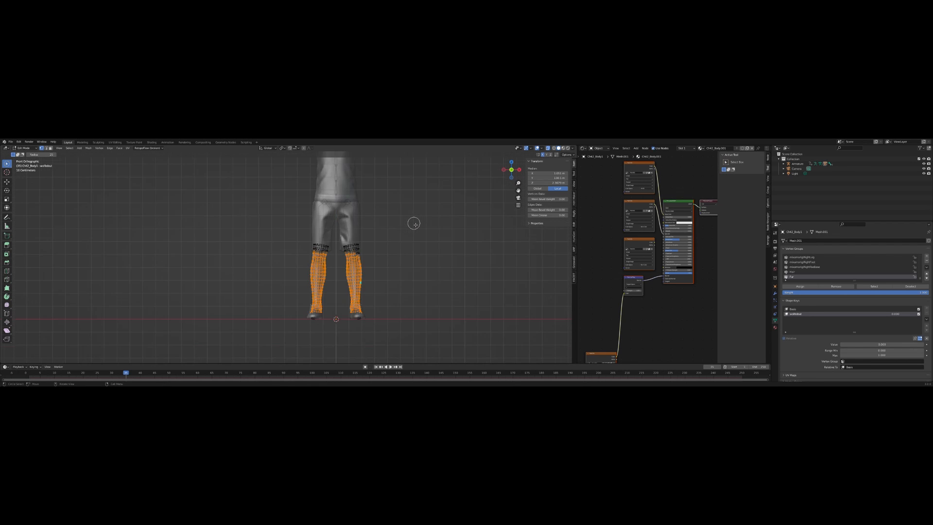
{"action": "middle_click_drag", "start_coordinate": [407, 207], "coordinate": [417, 251], "text": "shift"}
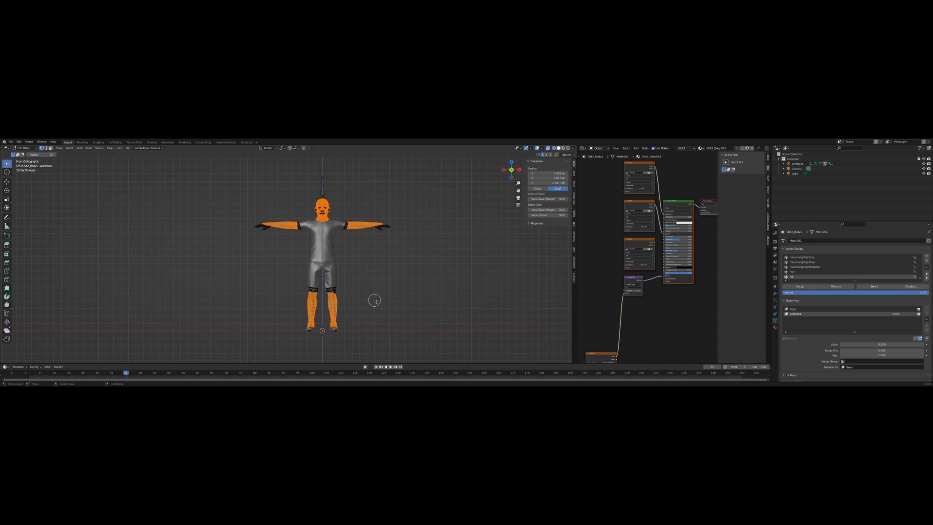
{"action": "mouse_move", "coordinate": [374, 300]}
{"action": "middle_mouse_down"}
{"action": "mouse_move", "coordinate": [342, 304]}
{"action": "mouse_move", "coordinate": [357, 302]}
{"action": "middle_mouse_up"}
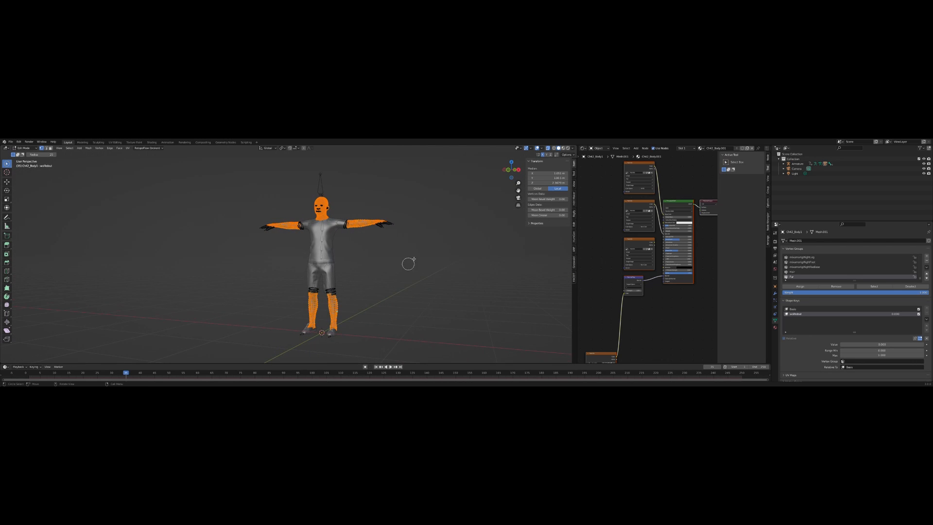
{"action": "left_click", "coordinate": [518, 169]}
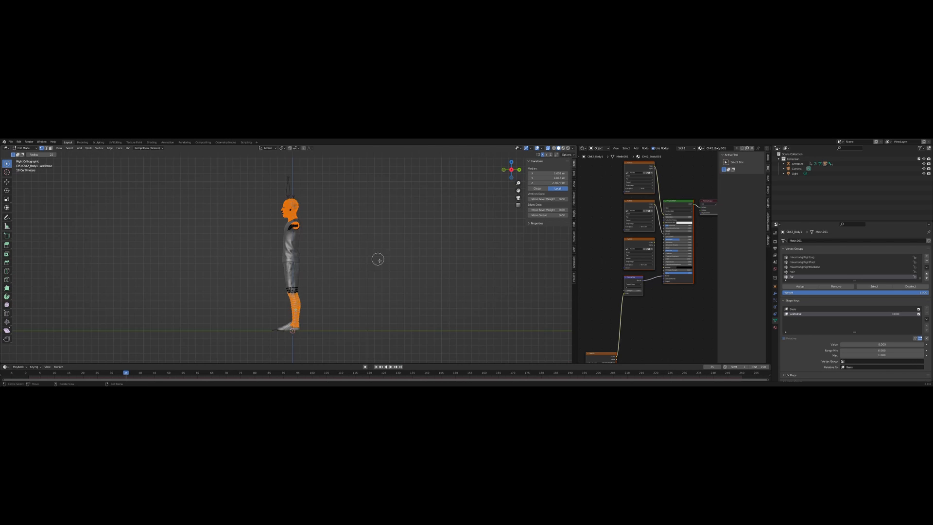
{"action": "middle_click_drag", "start_coordinate": [343, 308], "coordinate": [400, 324], "text": "shift"}
{"action": "scroll", "coordinate": [353, 230], "scroll_direction": "up", "scroll_amount": 6}
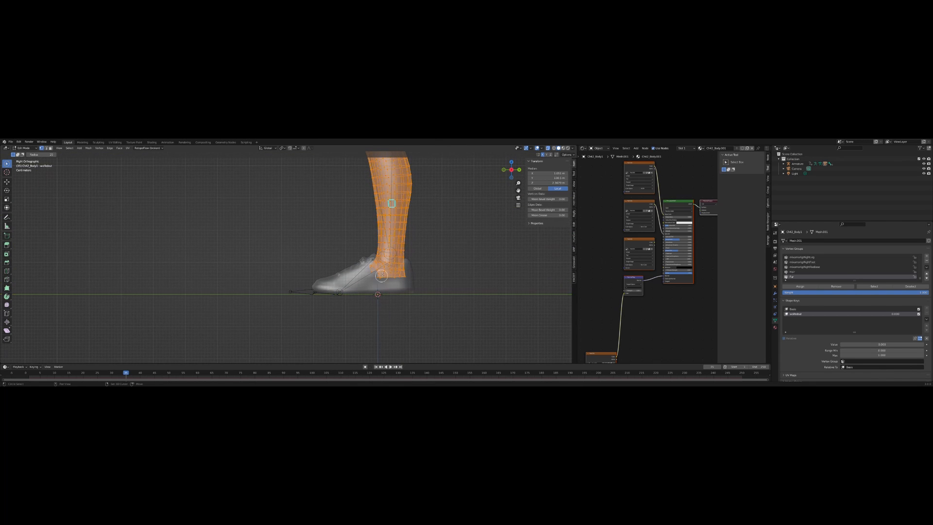
{"action": "mouse_move", "coordinate": [408, 269]}
{"action": "left_mouse_down", "text": "ctrl"}
{"action": "mouse_move", "coordinate": [388, 275]}
{"action": "mouse_move", "coordinate": [369, 261]}
{"action": "mouse_move", "coordinate": [403, 272]}
{"action": "mouse_move", "coordinate": [373, 278]}
{"action": "mouse_move", "coordinate": [371, 256]}
{"action": "mouse_move", "coordinate": [394, 273]}
{"action": "mouse_move", "coordinate": [385, 281]}
{"action": "mouse_move", "coordinate": [401, 267]}
{"action": "mouse_move", "coordinate": [418, 277]}
{"action": "left_mouse_up", "text": "ctrl"}
Assign the selected skin vertices to the active vertex group, then check the assignment by deselecting and reselecting the group
{"action": "scroll", "coordinate": [418, 277], "scroll_direction": "down", "scroll_amount": 2}
{"action": "middle_click_drag", "start_coordinate": [421, 271], "coordinate": [485, 260]}
{"action": "scroll", "coordinate": [470, 267], "scroll_direction": "down", "scroll_amount": 3}
{"action": "middle_click_drag", "start_coordinate": [410, 207], "coordinate": [411, 315], "text": "shift"}
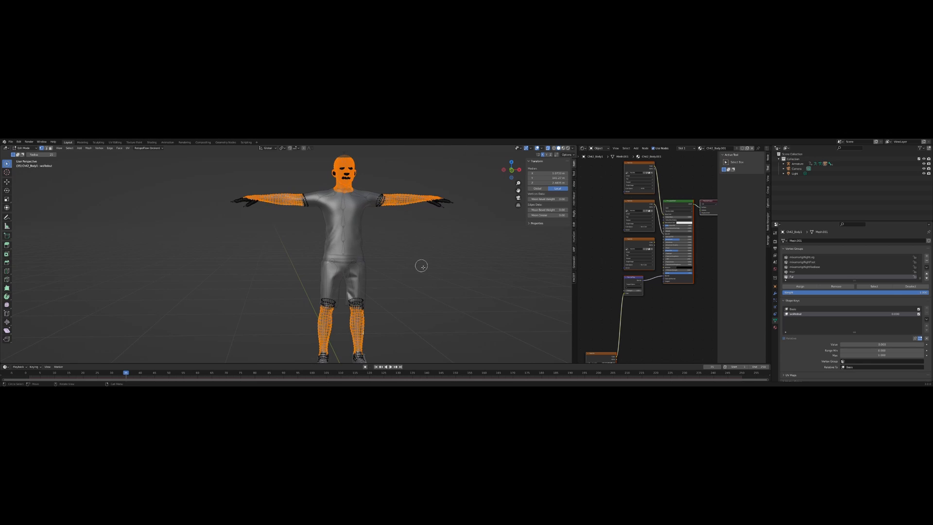
{"action": "mouse_move", "coordinate": [421, 265]}
{"action": "middle_mouse_down"}
{"action": "mouse_move", "coordinate": [415, 279]}
{"action": "mouse_move", "coordinate": [432, 280]}
{"action": "middle_mouse_up"}
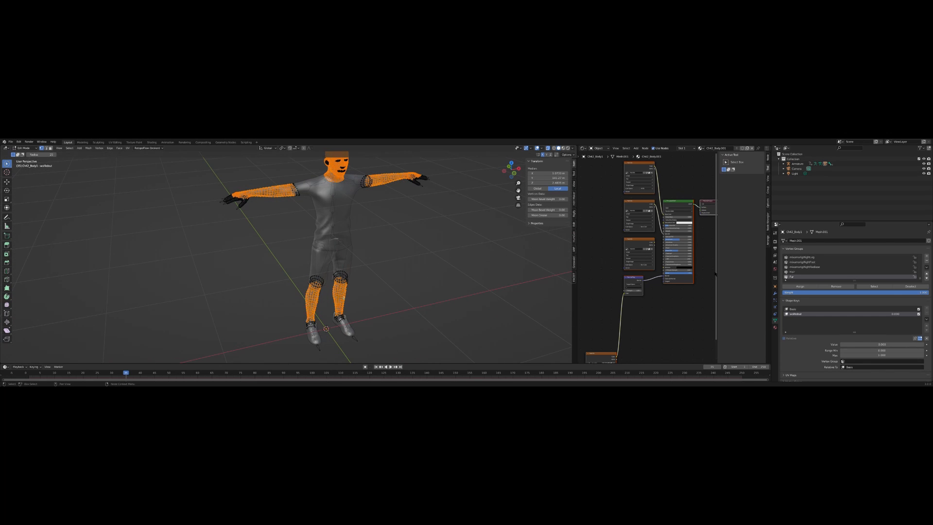
{"action": "left_click", "coordinate": [808, 286]}
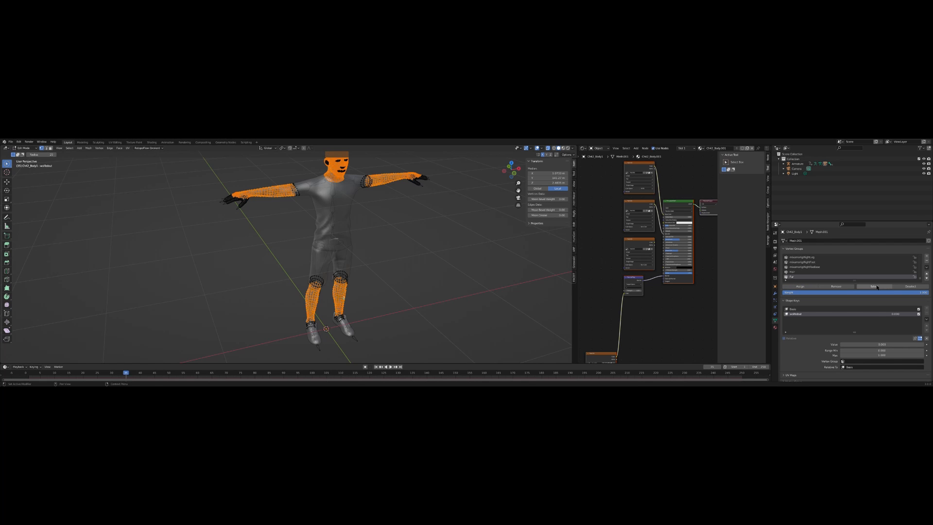
{"action": "left_click", "coordinate": [910, 287]}
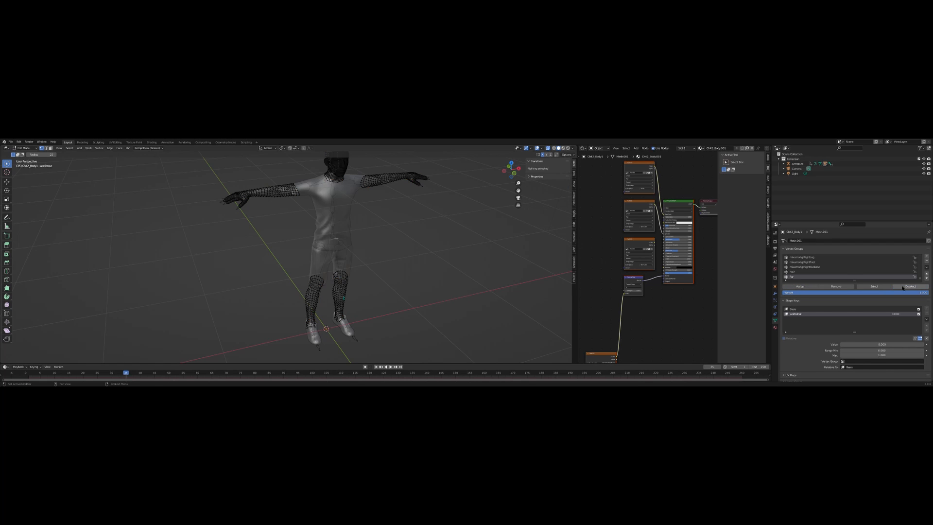
{"action": "left_click", "coordinate": [887, 288]}
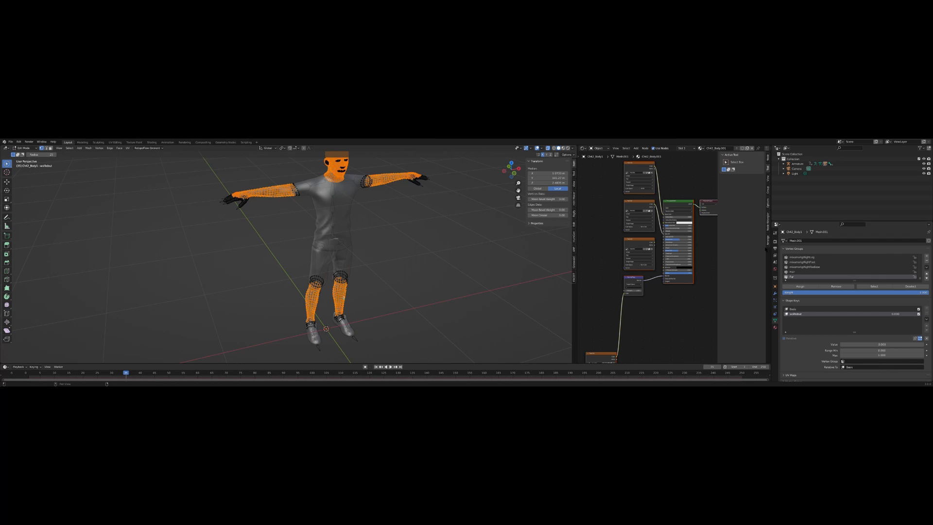
Return the body mesh to Object Mode and display the character in Material Preview shading
{"action": "left_click", "coordinate": [24, 147]}
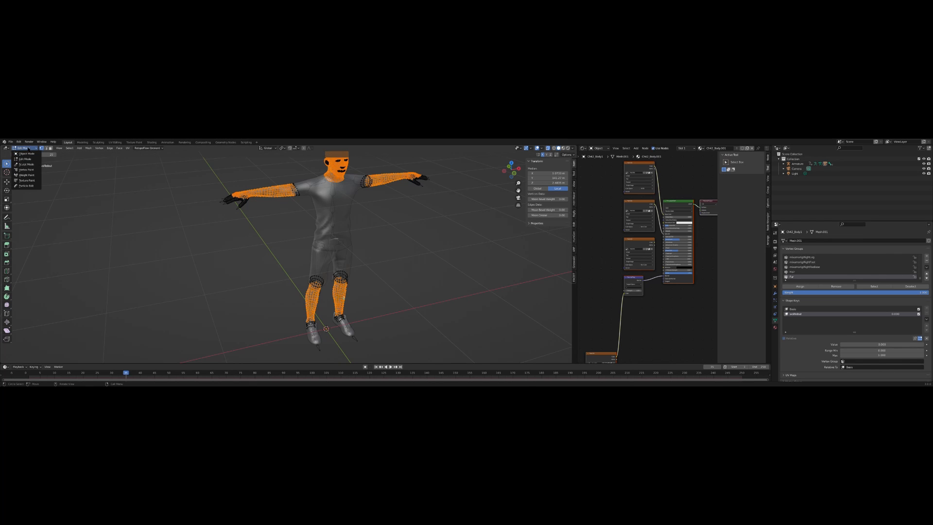
{"action": "left_click", "coordinate": [25, 153]}
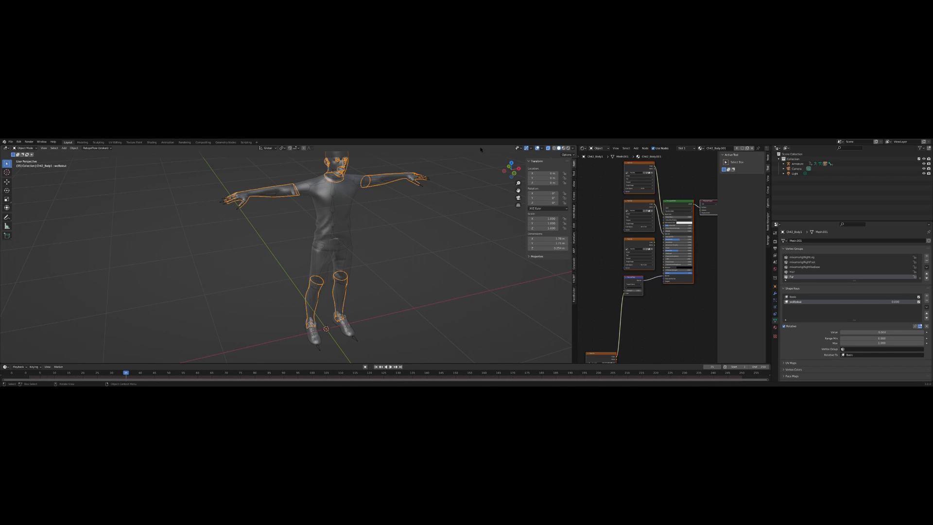
{"action": "left_click", "coordinate": [564, 149]}
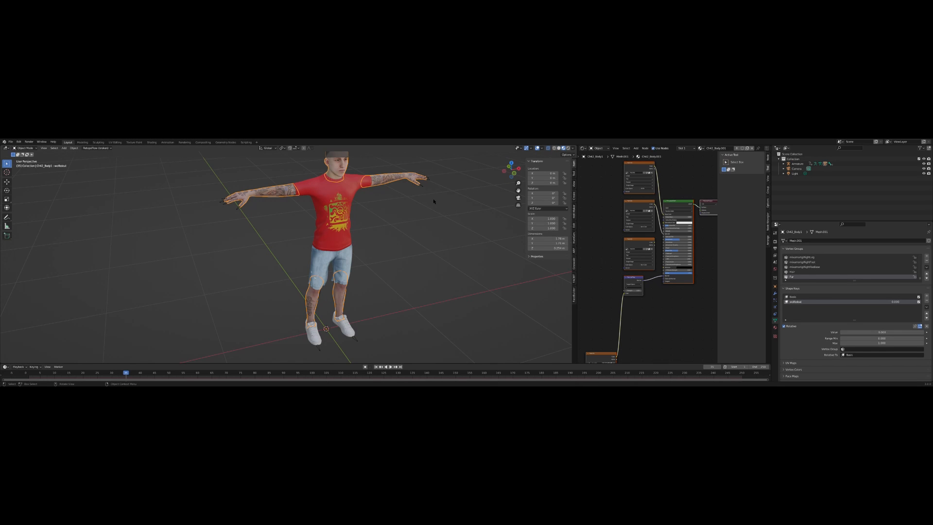
{"action": "mouse_move", "coordinate": [433, 200]}
{"action": "middle_mouse_down"}
{"action": "mouse_move", "coordinate": [444, 198]}
{"action": "mouse_move", "coordinate": [421, 195]}
{"action": "middle_mouse_up"}
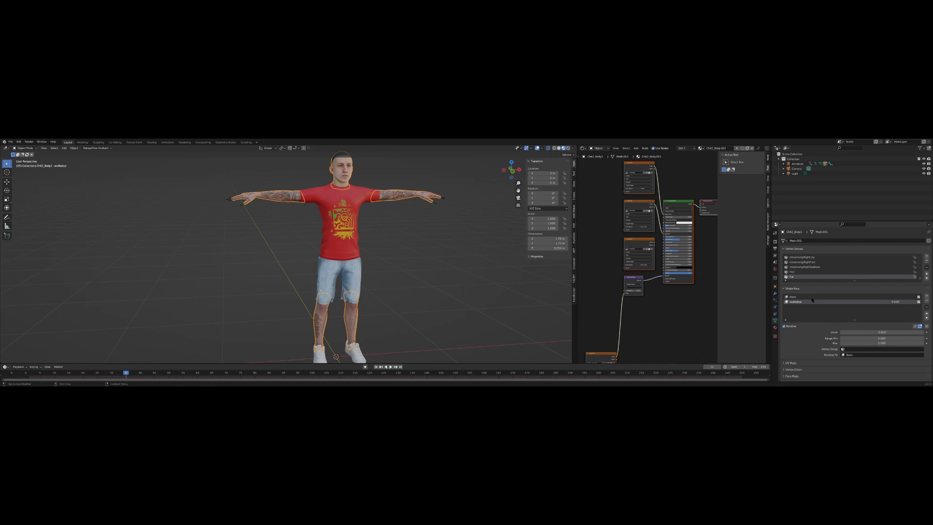
Turn on viewport display of the body's existing hair particle system
{"action": "left_click", "coordinate": [775, 300]}
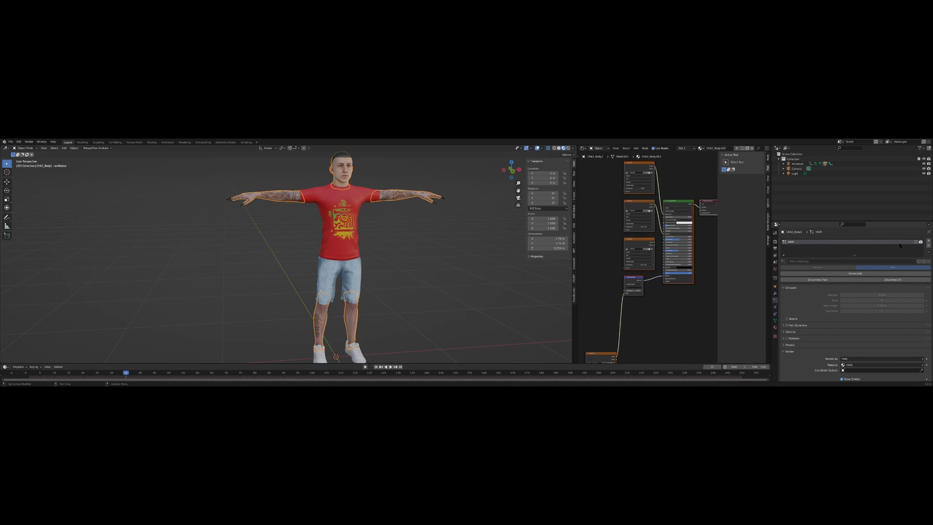
{"action": "left_click", "coordinate": [916, 242]}
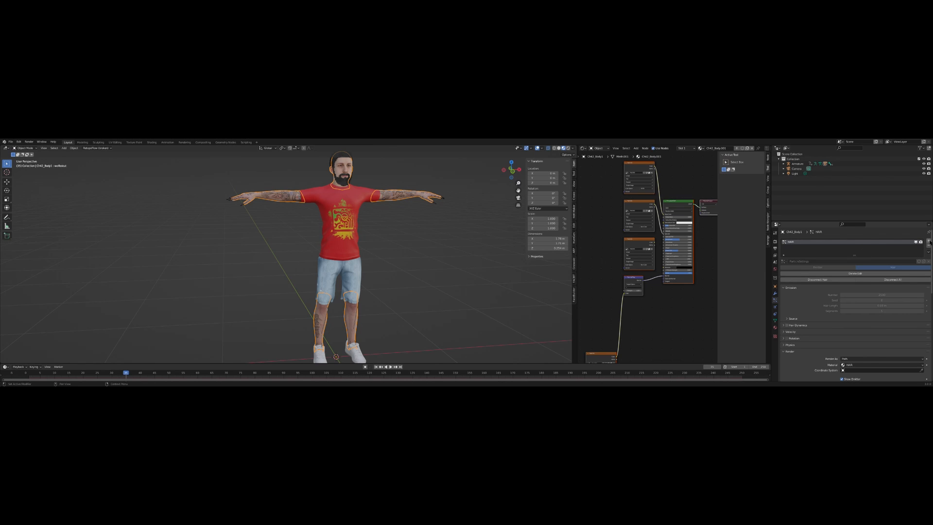
Add a second particle system to the body, make it Hair, and shorten its hair length to a few centimetres
{"action": "left_click", "coordinate": [929, 241]}
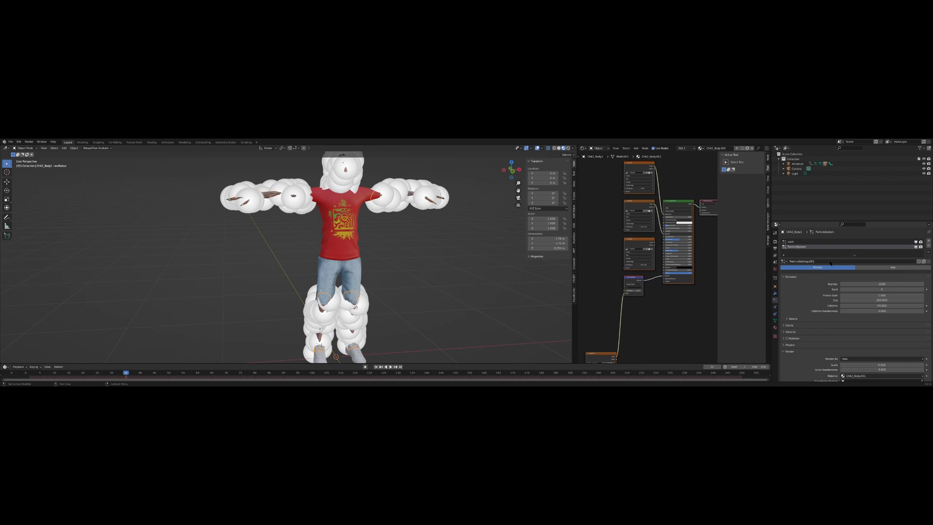
{"action": "left_click", "coordinate": [884, 267]}
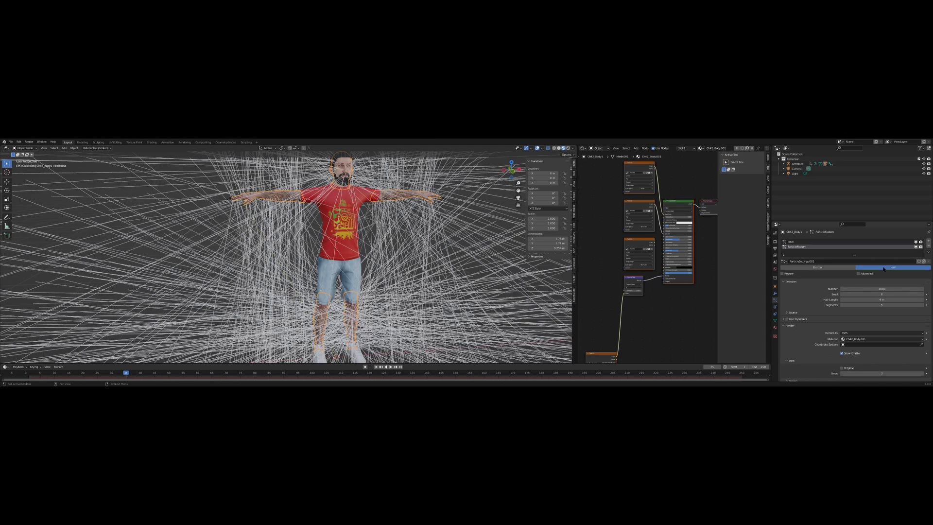
{"action": "left_click_drag", "start_coordinate": [882, 300], "coordinate": [791, 300]}
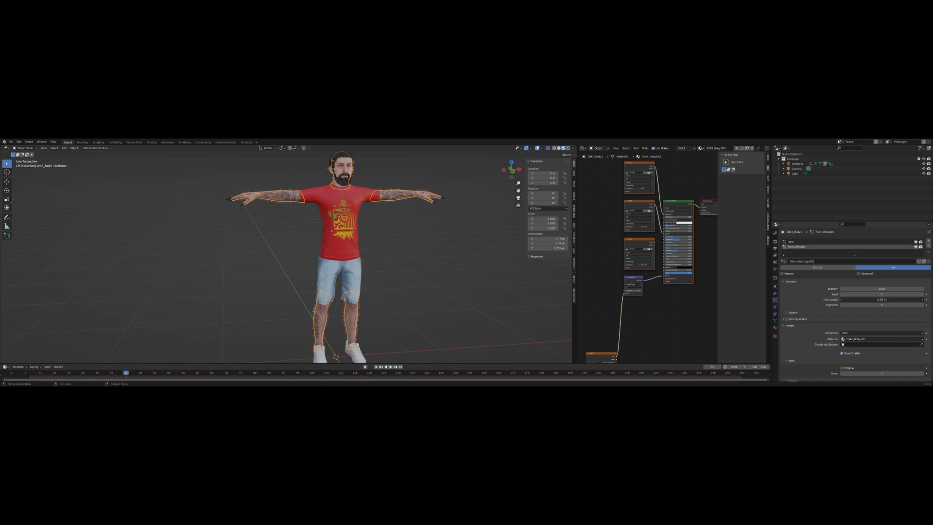
{"action": "left_click_drag", "start_coordinate": [885, 300], "coordinate": [887, 301]}
{"action": "key", "text": "Return"}
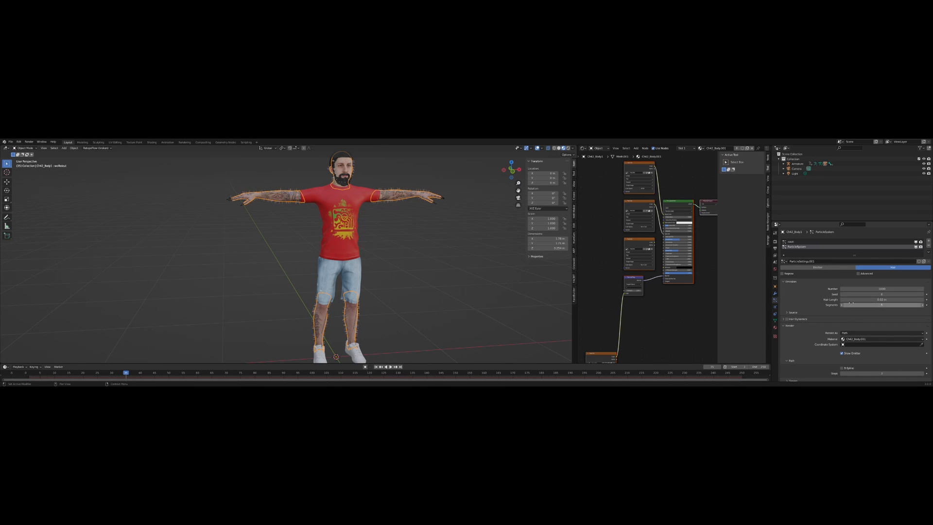
Render the new hair system with the Hair material and limit its density to the Fur vertex group
{"action": "left_click", "coordinate": [853, 339]}
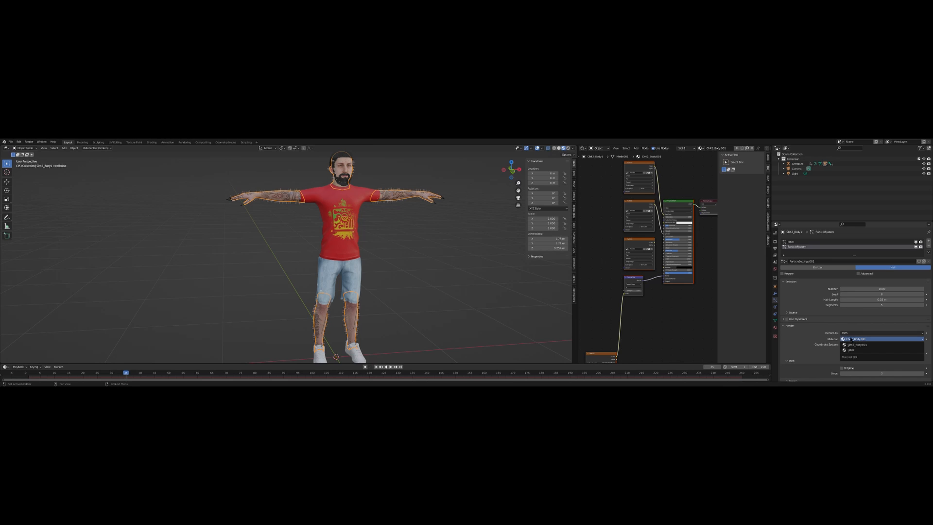
{"action": "left_click", "coordinate": [854, 351]}
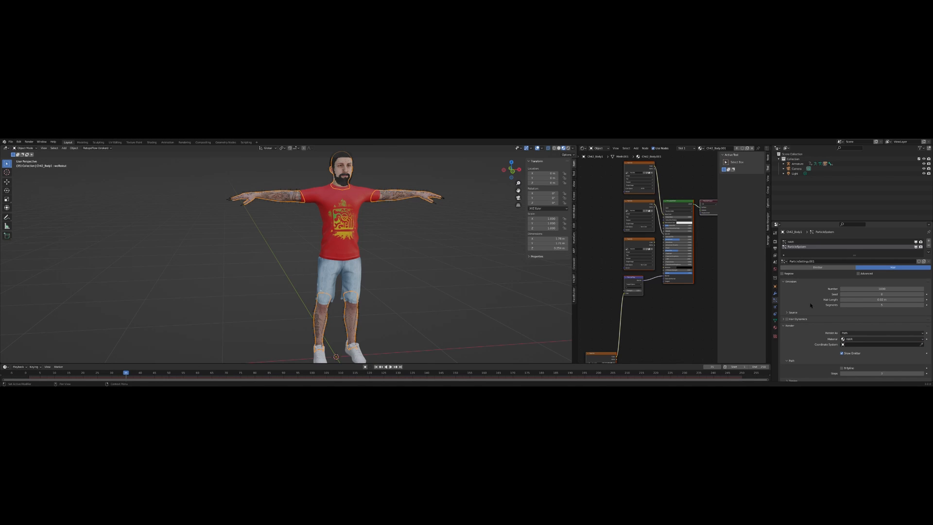
{"action": "scroll", "coordinate": [813, 301], "scroll_direction": "down", "scroll_amount": 6}
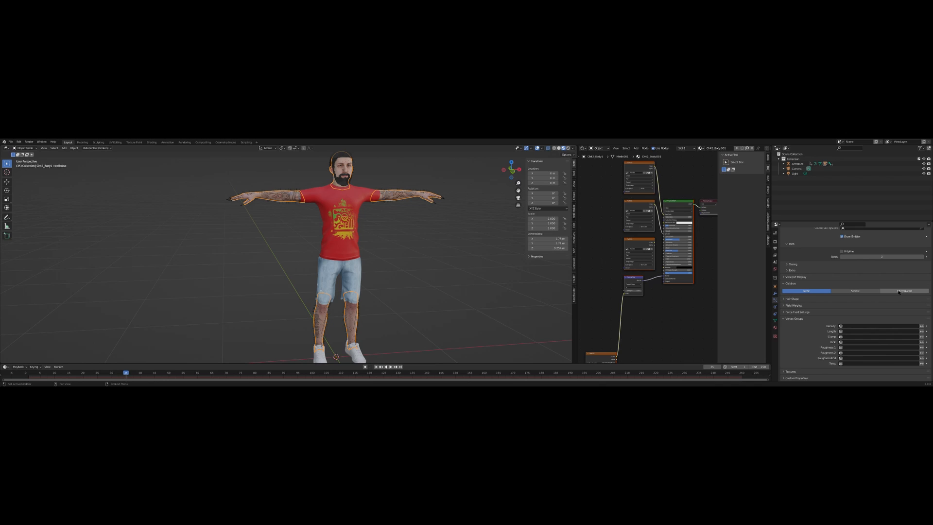
{"action": "left_click", "coordinate": [848, 326]}
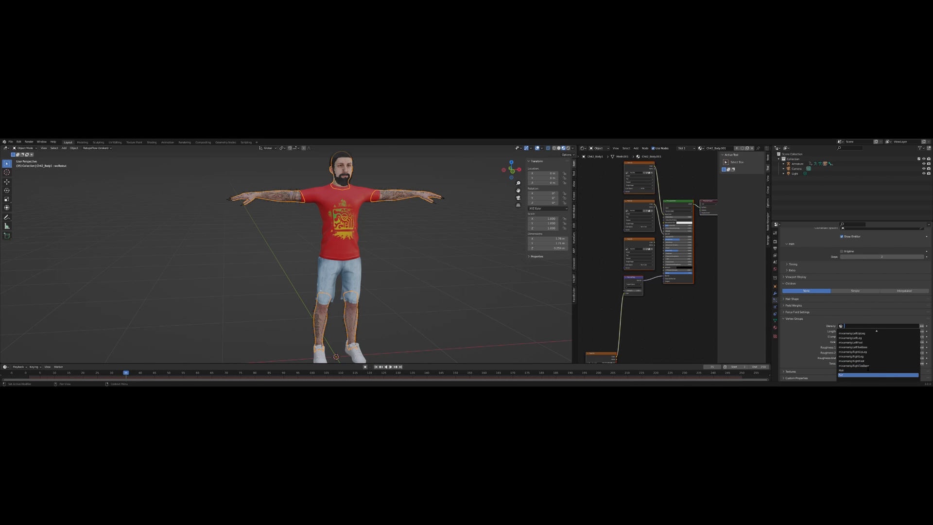
{"action": "left_click", "coordinate": [854, 375]}
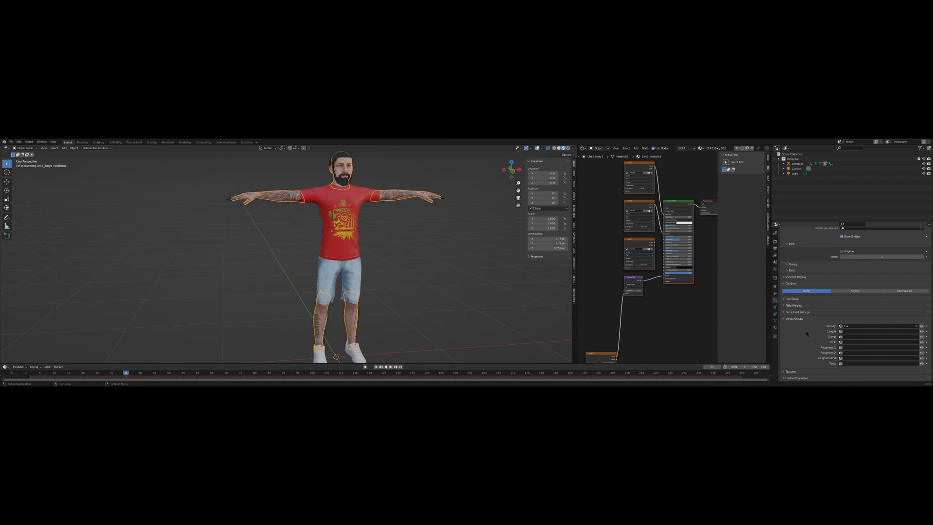
Put the body in Particle Edit mode and show the upper body from the front in see-through Solid shading
{"action": "scroll", "coordinate": [365, 185], "scroll_direction": "up", "scroll_amount": 2}
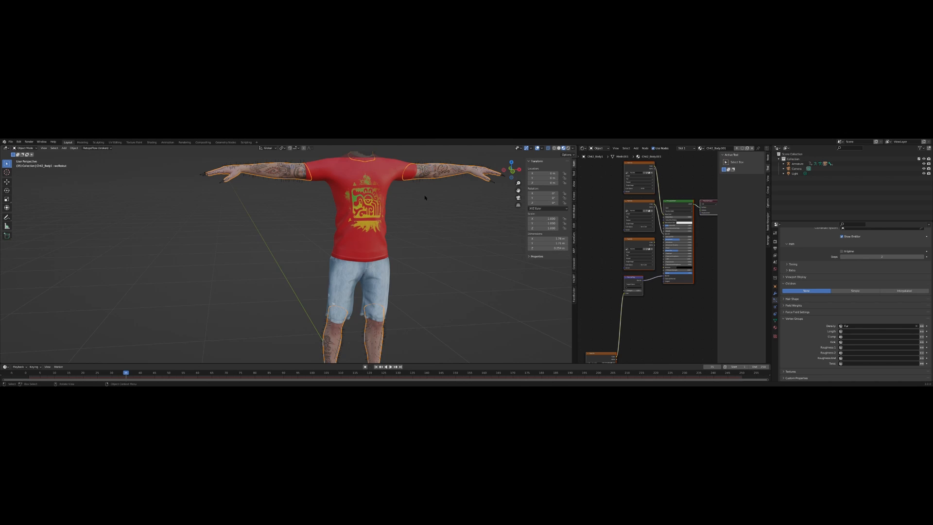
{"action": "middle_click_drag", "start_coordinate": [425, 198], "coordinate": [457, 168]}
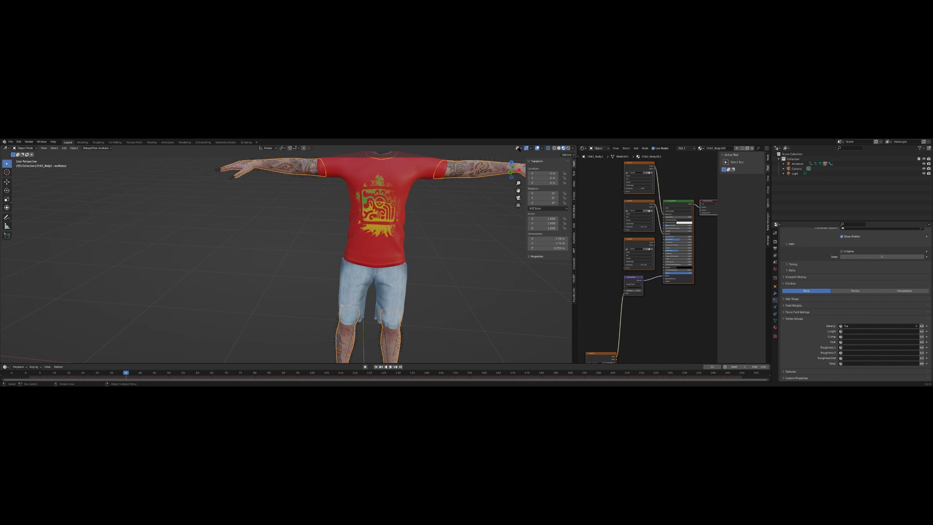
{"action": "left_click", "coordinate": [511, 171]}
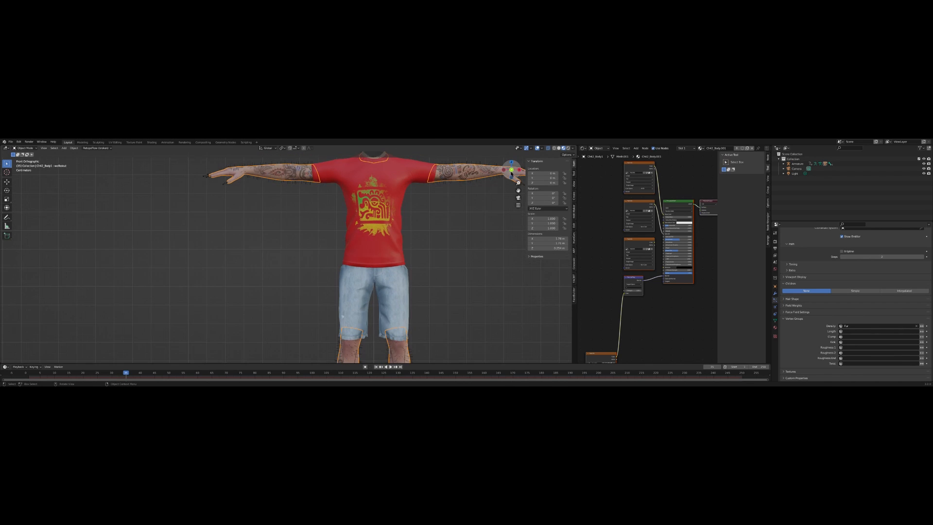
{"action": "middle_click_drag", "start_coordinate": [423, 199], "coordinate": [402, 276], "text": "shift"}
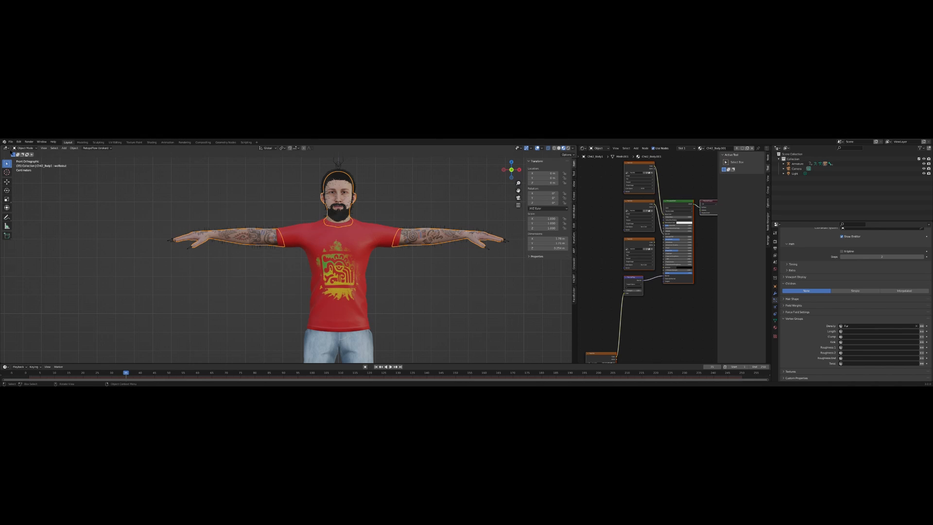
{"action": "left_click", "coordinate": [24, 148]}
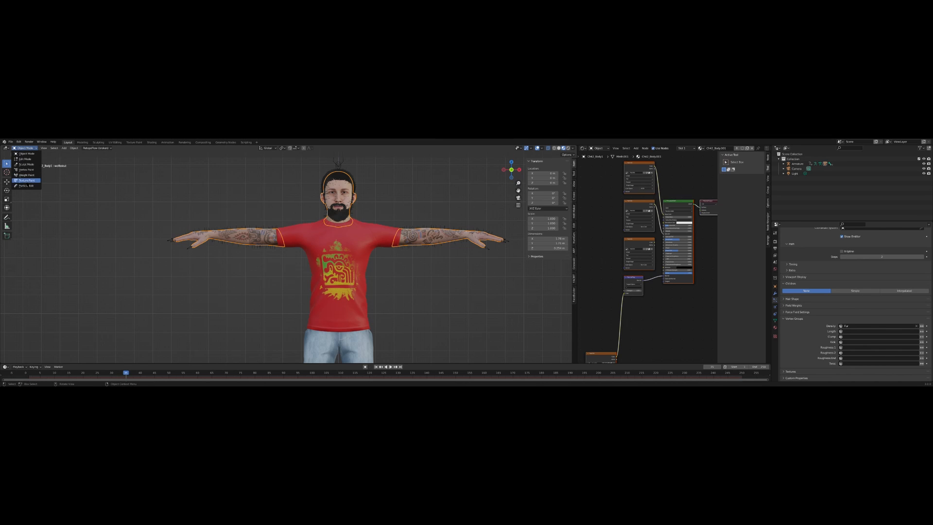
{"action": "left_click", "coordinate": [24, 187]}
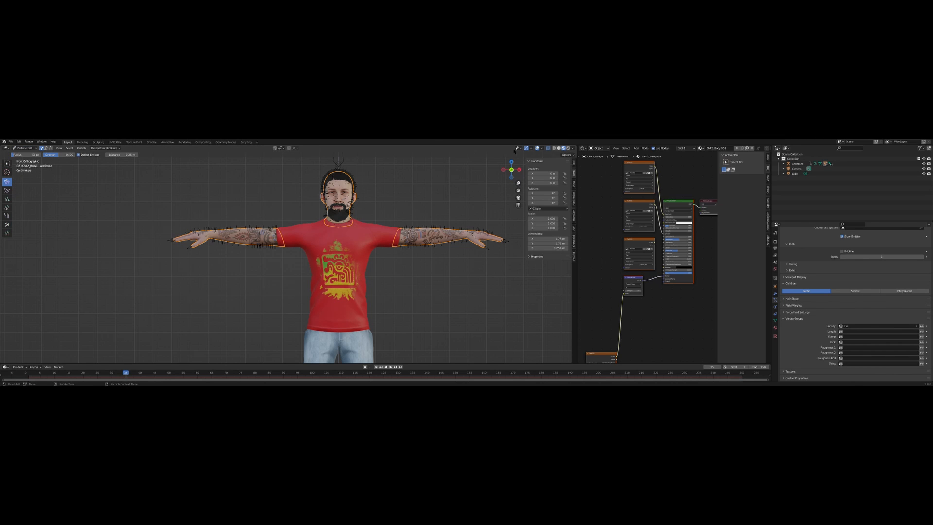
{"action": "left_click", "coordinate": [559, 147]}
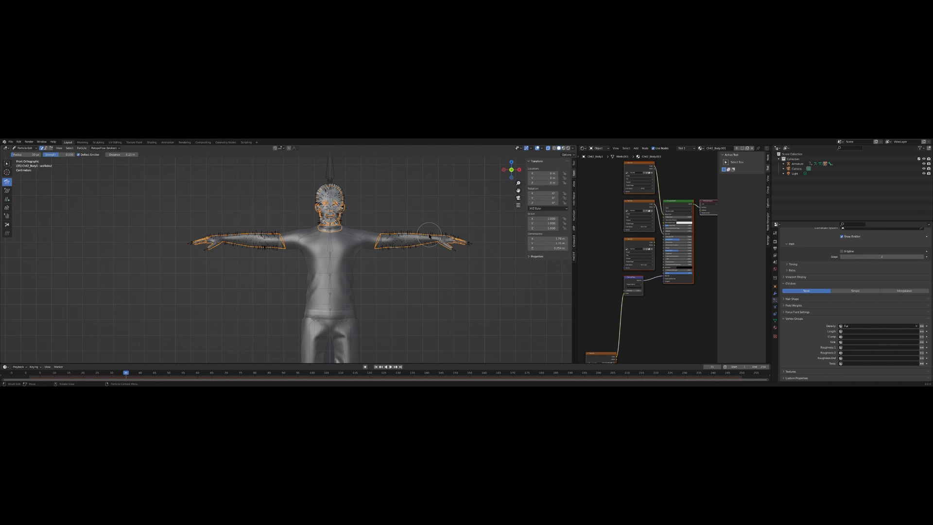
Comb the fur on both forearms in the front view, working along the arms with the Comb brush
{"action": "scroll", "coordinate": [430, 232], "scroll_direction": "down", "scroll_amount": 1}
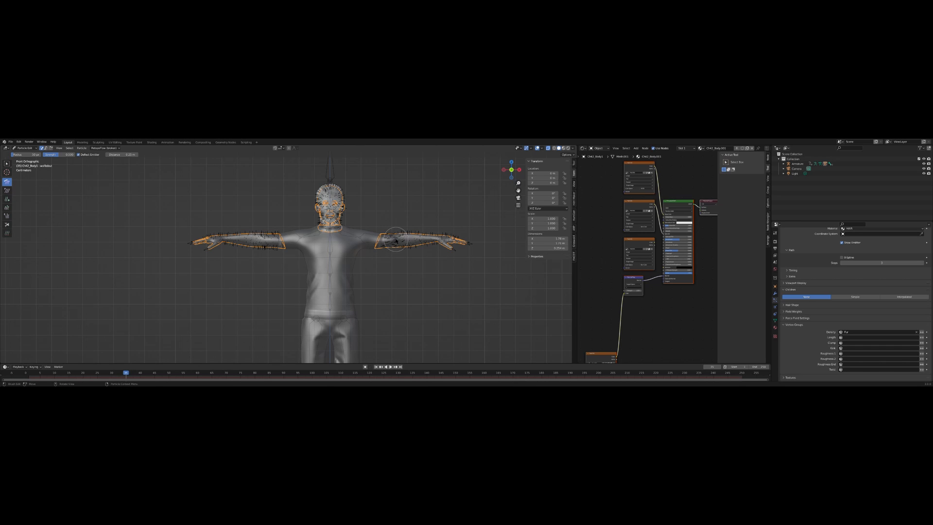
{"action": "mouse_move", "coordinate": [401, 240]}
{"action": "left_mouse_down"}
{"action": "mouse_move", "coordinate": [415, 240]}
{"action": "mouse_move", "coordinate": [384, 238]}
{"action": "mouse_move", "coordinate": [461, 239]}
{"action": "left_mouse_up"}
{"action": "left_click_drag", "start_coordinate": [396, 238], "coordinate": [446, 242]}
{"action": "mouse_move", "coordinate": [280, 241]}
{"action": "left_mouse_down"}
{"action": "mouse_move", "coordinate": [202, 239]}
{"action": "mouse_move", "coordinate": [292, 245]}
{"action": "left_mouse_up"}
{"action": "scroll", "coordinate": [342, 220], "scroll_direction": "up", "scroll_amount": 2}
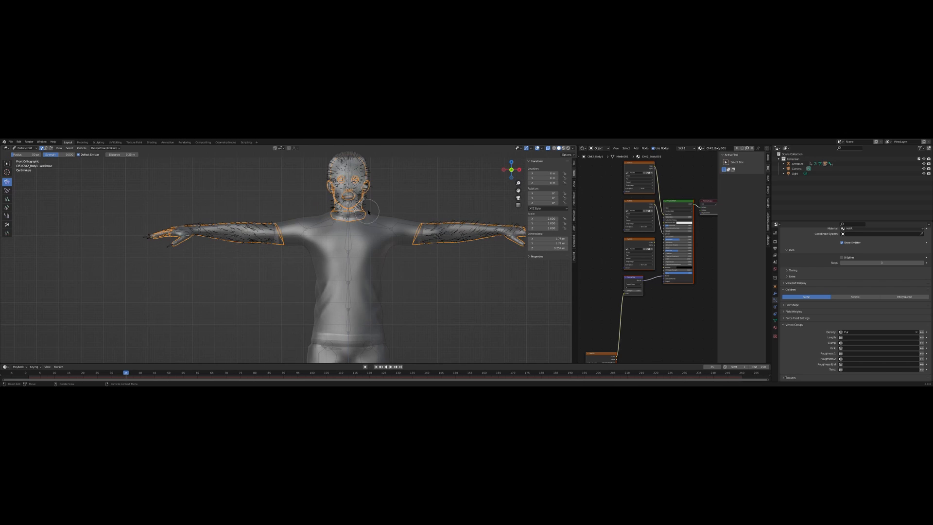
{"action": "scroll", "coordinate": [365, 210], "scroll_direction": "down", "scroll_amount": 1}
{"action": "scroll", "coordinate": [348, 190], "scroll_direction": "down", "scroll_amount": 1}
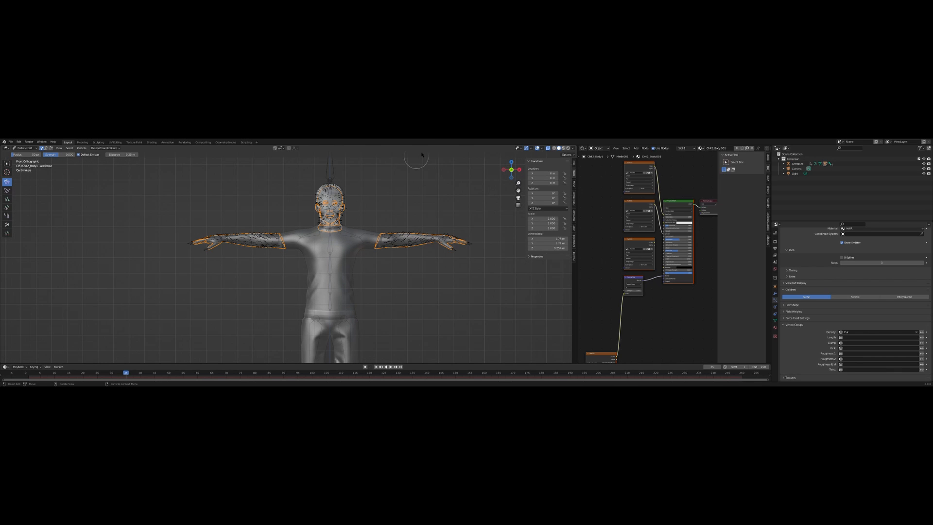
Bring the head into the right side view and set the body's active shape key value to 1
{"action": "left_click", "coordinate": [520, 170]}
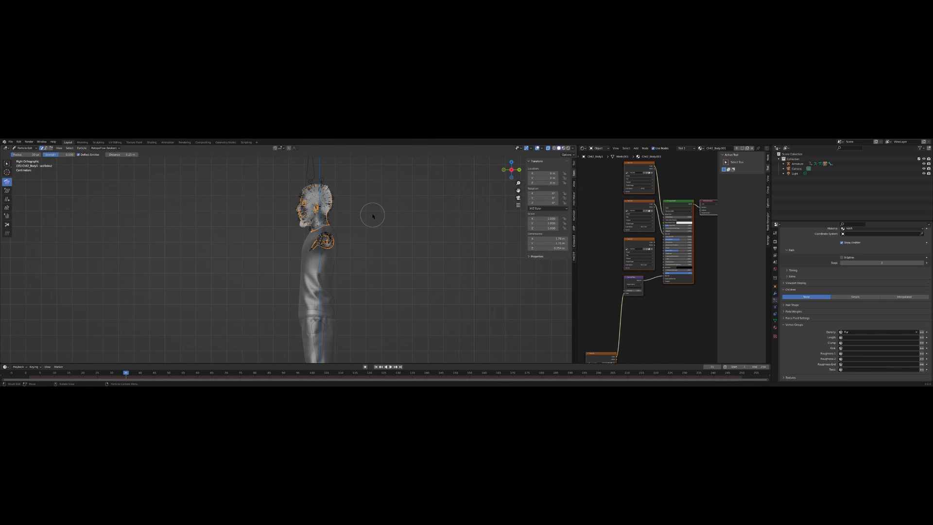
{"action": "scroll", "coordinate": [354, 208], "scroll_direction": "up", "scroll_amount": 2}
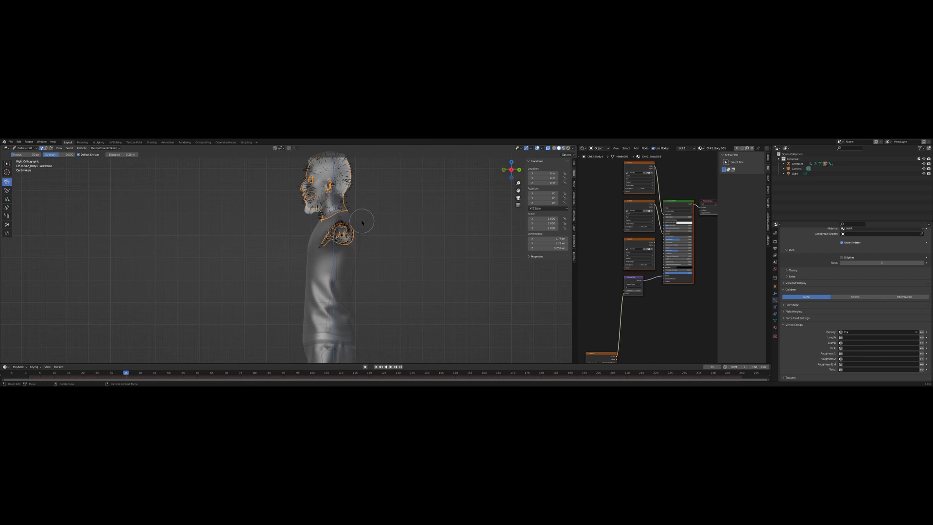
{"action": "middle_click_drag", "start_coordinate": [378, 181], "coordinate": [357, 246], "text": "shift"}
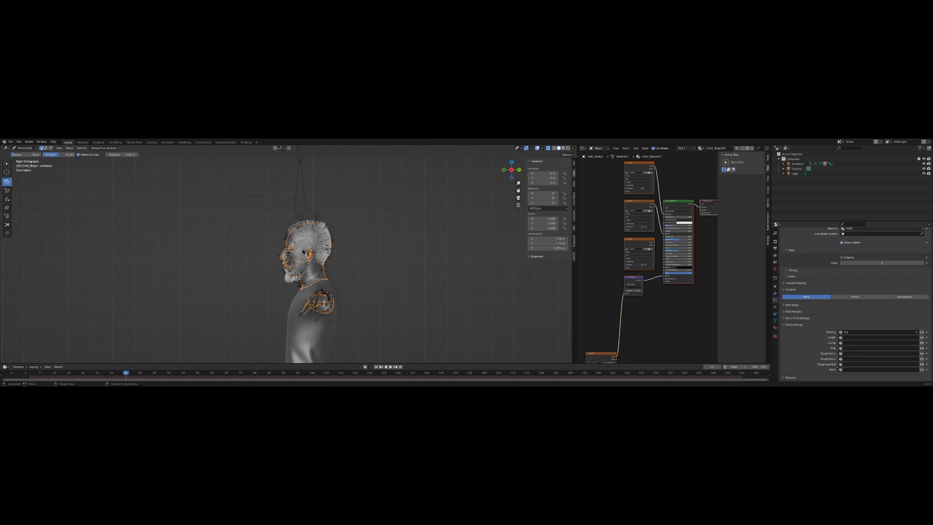
{"action": "scroll", "coordinate": [304, 252], "scroll_direction": "up", "scroll_amount": 4}
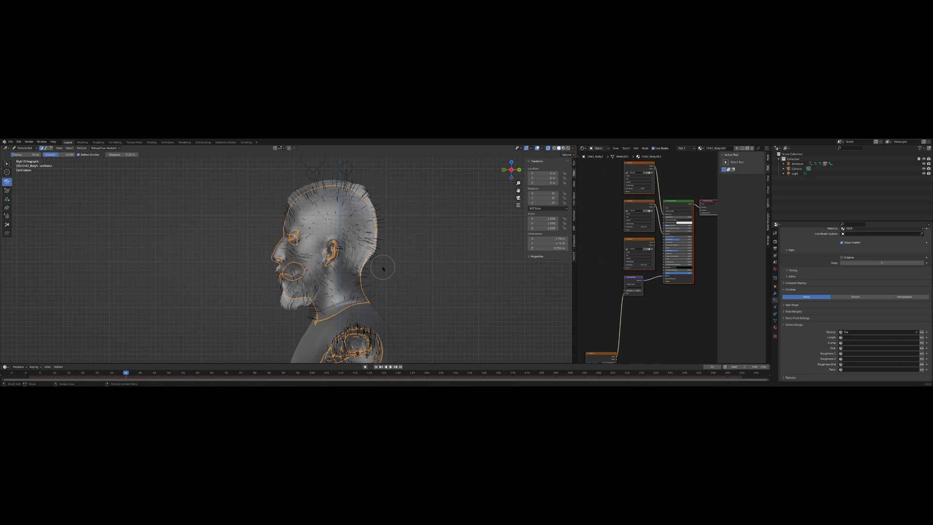
{"action": "left_click", "coordinate": [775, 321]}
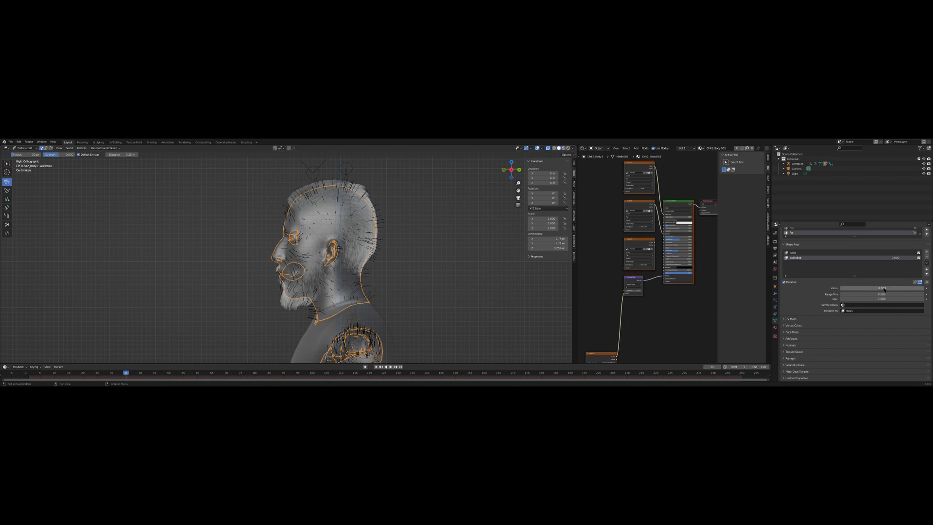
{"action": "left_click_drag", "start_coordinate": [855, 287], "coordinate": [923, 287]}
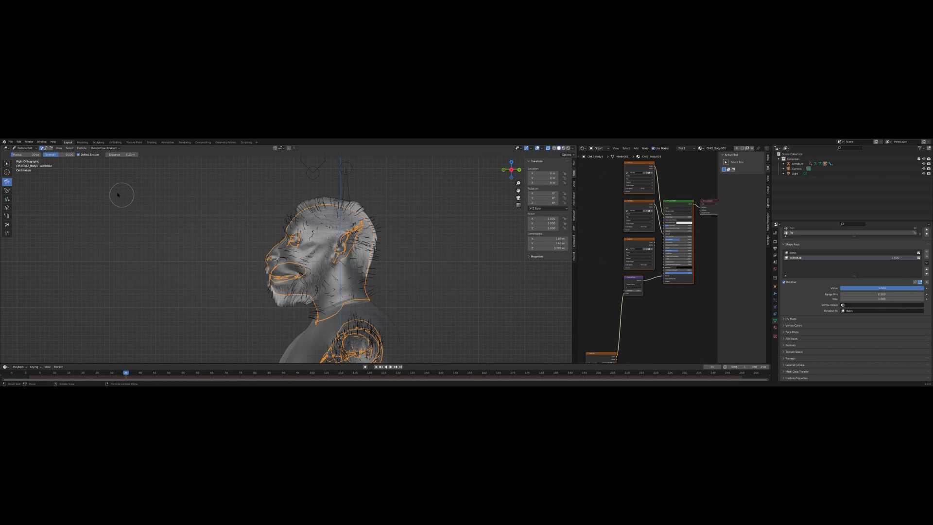
Try the point and tip select modes for the particles, then return to path select mode
{"action": "left_click", "coordinate": [47, 148]}
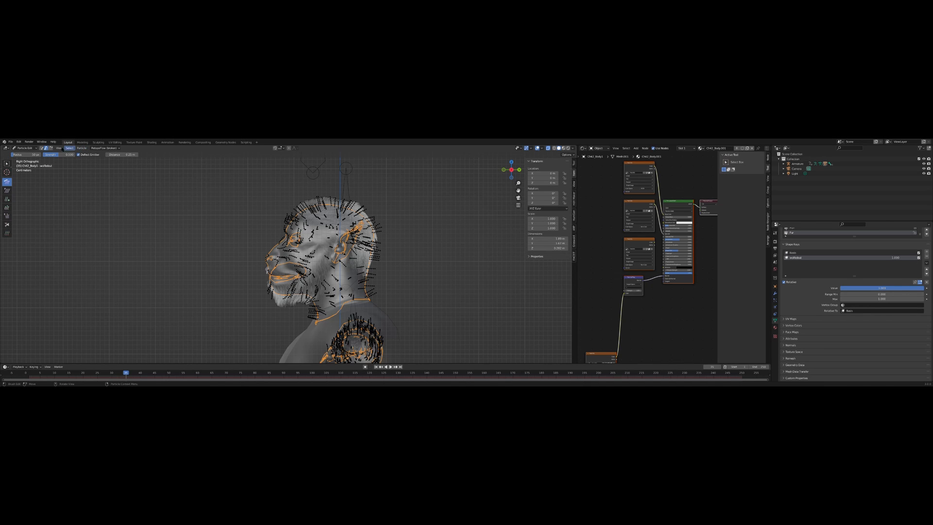
{"action": "left_click", "coordinate": [51, 148]}
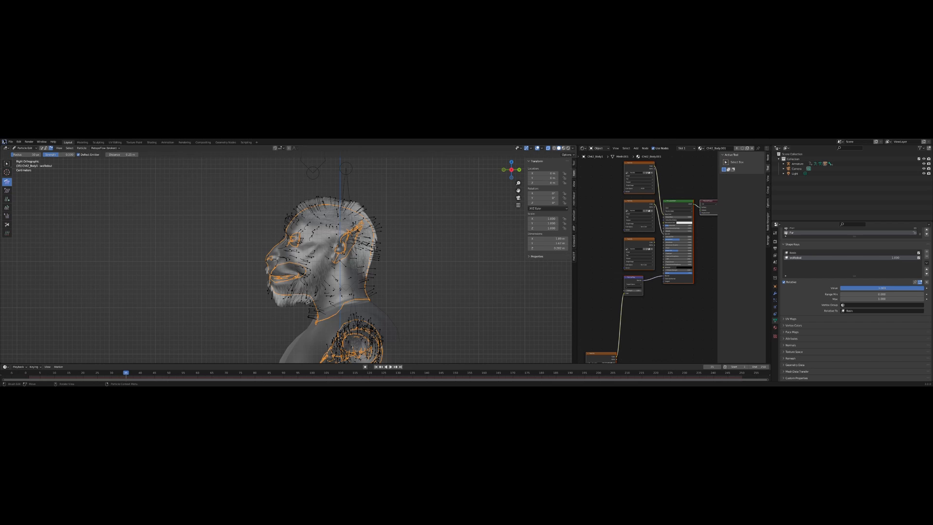
{"action": "left_click", "coordinate": [42, 149]}
Comb the hair at the back of the transformed head and the fur on both arms outward toward the hands
{"action": "scroll", "coordinate": [362, 241], "scroll_direction": "down", "scroll_amount": 3}
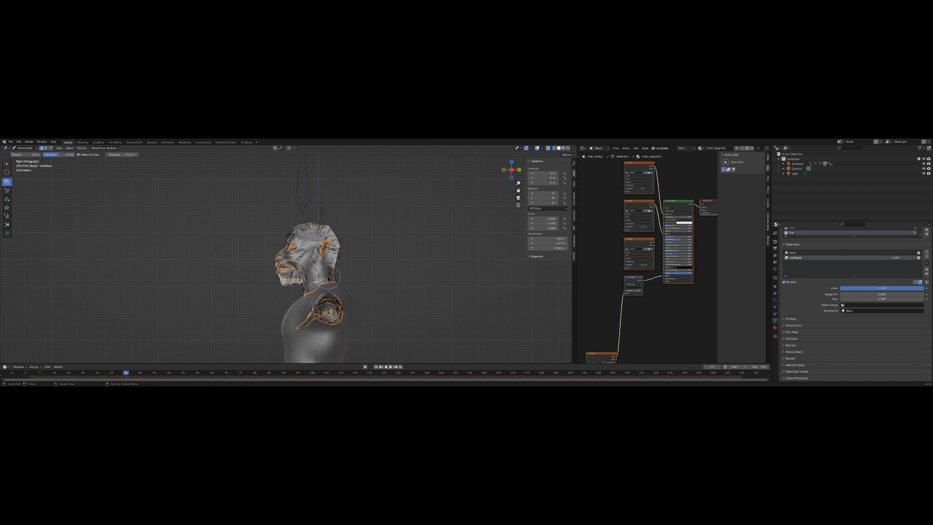
{"action": "mouse_move", "coordinate": [340, 265]}
{"action": "left_mouse_down"}
{"action": "mouse_move", "coordinate": [338, 276]}
{"action": "mouse_move", "coordinate": [337, 231]}
{"action": "left_mouse_up"}
{"action": "middle_click_drag", "start_coordinate": [332, 290], "coordinate": [358, 256]}
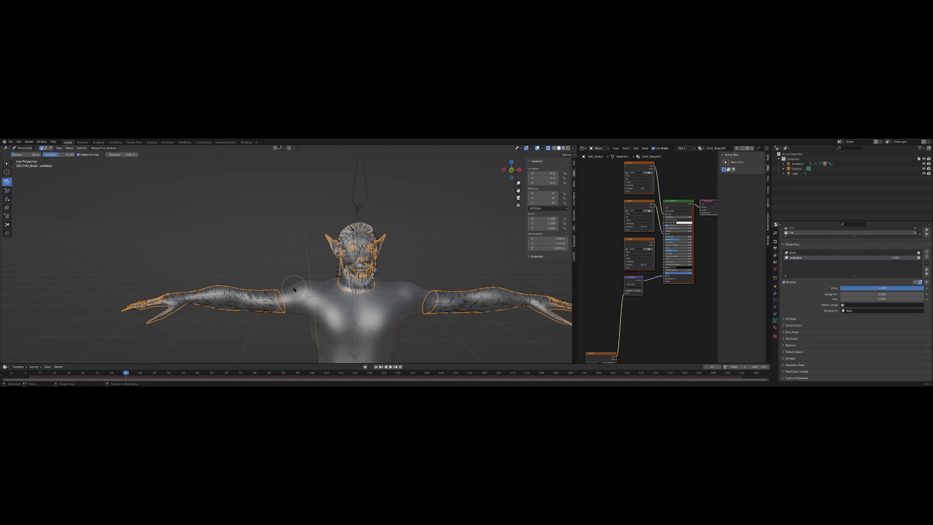
{"action": "left_click_drag", "start_coordinate": [257, 293], "coordinate": [179, 294]}
{"action": "mouse_move", "coordinate": [493, 316]}
{"action": "left_mouse_down"}
{"action": "mouse_move", "coordinate": [452, 294]}
{"action": "mouse_move", "coordinate": [554, 297]}
{"action": "left_mouse_up"}
{"action": "scroll", "coordinate": [406, 309], "scroll_direction": "down", "scroll_amount": 2}
{"action": "scroll", "coordinate": [358, 269], "scroll_direction": "up", "scroll_amount": 2}
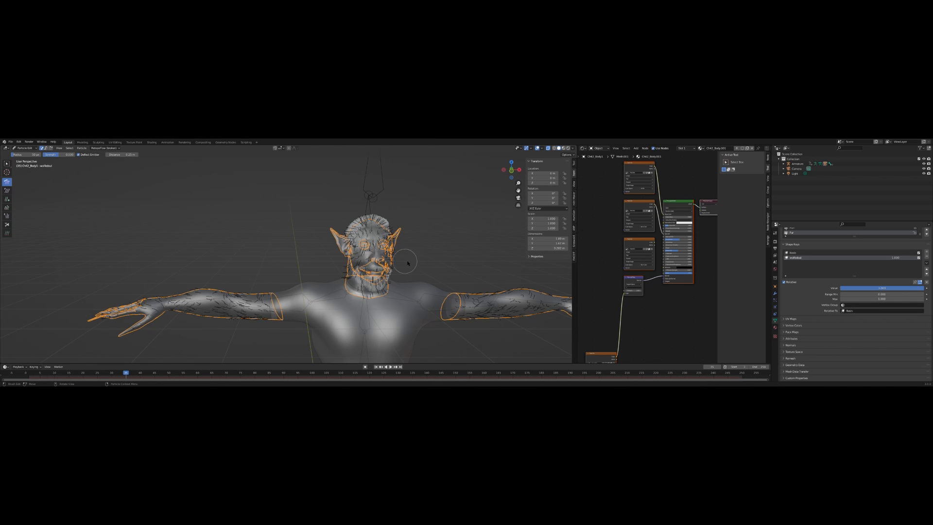
{"action": "middle_click_drag", "start_coordinate": [405, 263], "coordinate": [403, 243]}
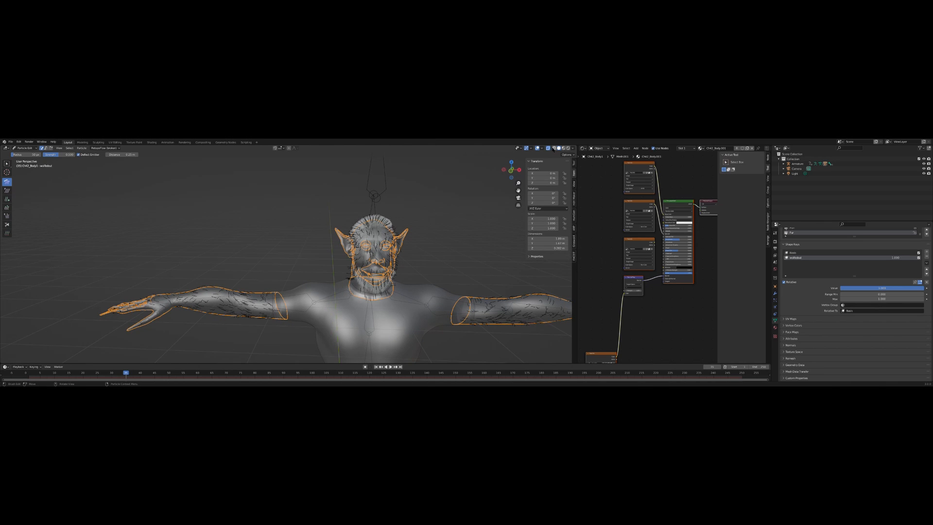
Turn off X-ray and shorten the hair around the face with the Length brush set to Shrink
{"action": "left_click", "coordinate": [552, 149]}
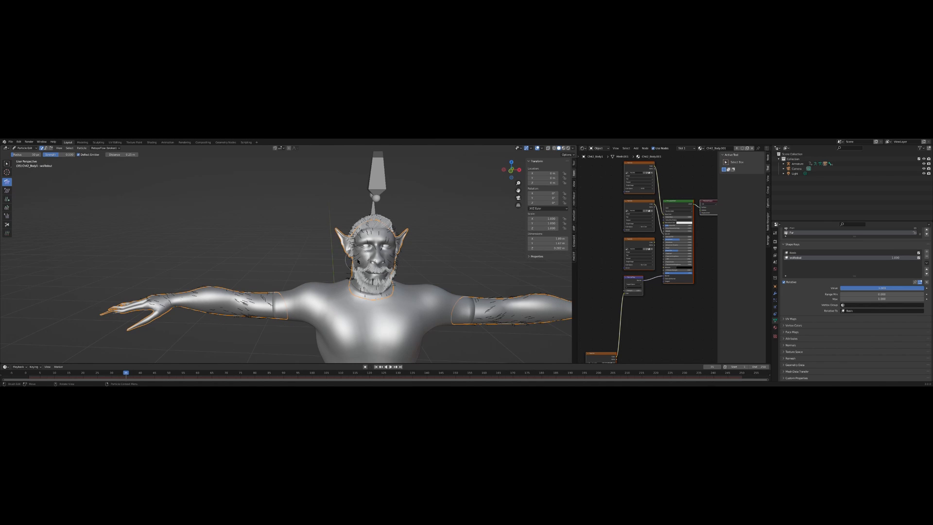
{"action": "middle_click_drag", "start_coordinate": [398, 263], "coordinate": [368, 280]}
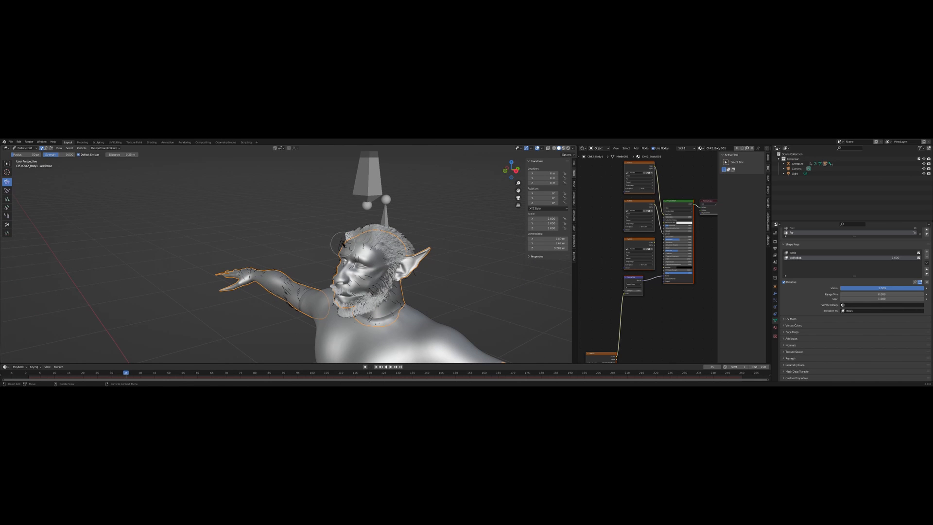
{"action": "middle_click_drag", "start_coordinate": [388, 263], "coordinate": [187, 231]}
{"action": "left_click", "coordinate": [6, 207]}
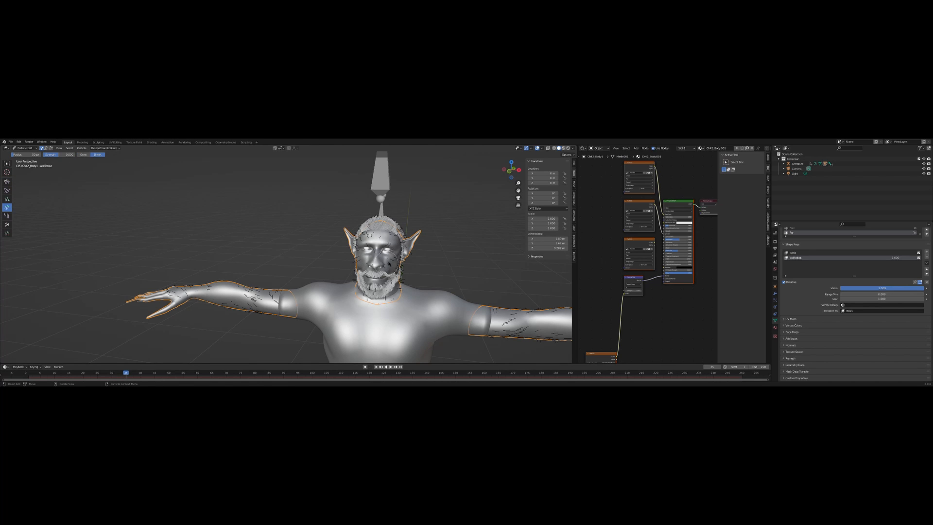
{"action": "middle_click_drag", "start_coordinate": [388, 262], "coordinate": [418, 258]}
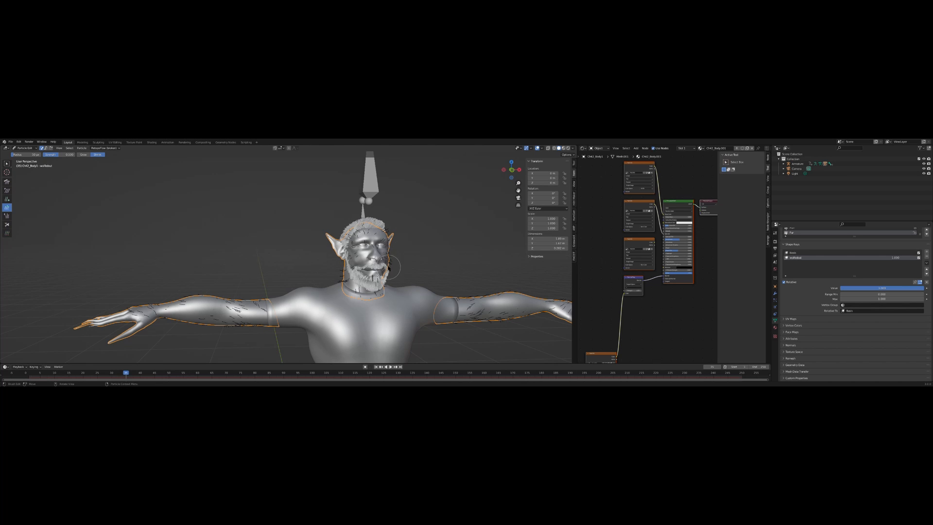
{"action": "middle_click_drag", "start_coordinate": [391, 266], "coordinate": [383, 265]}
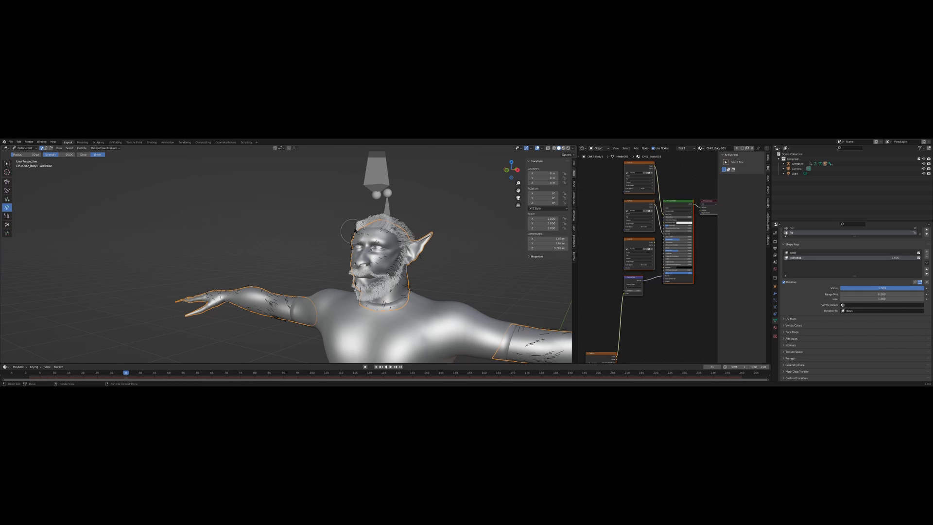
{"action": "middle_click_drag", "start_coordinate": [383, 287], "coordinate": [332, 277]}
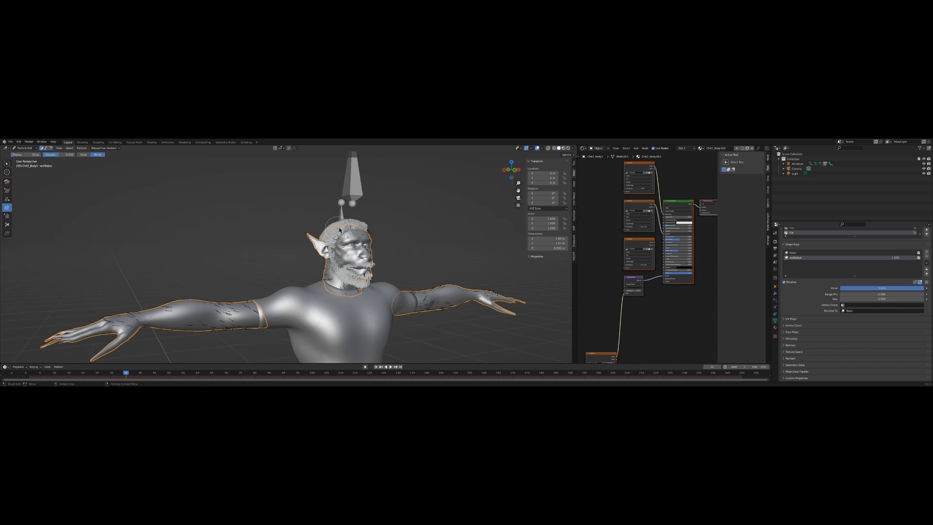
{"action": "middle_click_drag", "start_coordinate": [396, 256], "coordinate": [353, 275]}
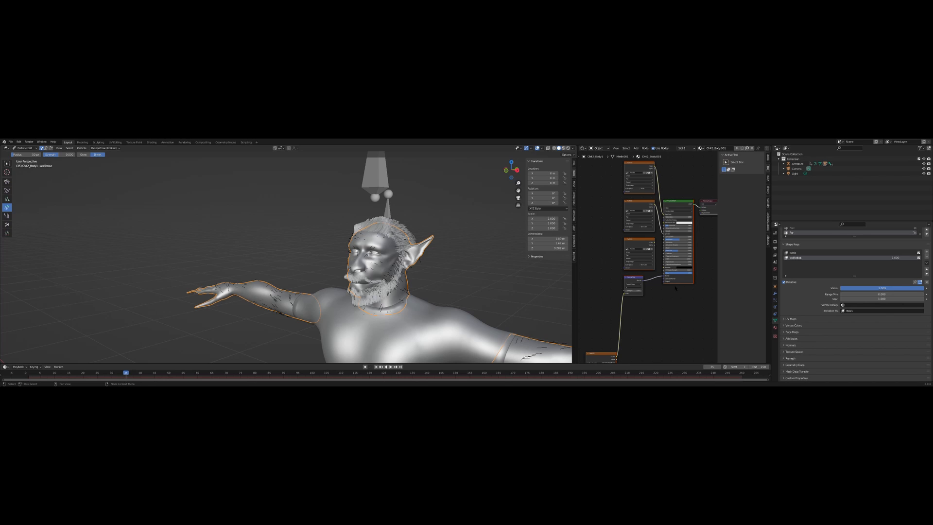
Return to Object Mode, set the hair particles' children to Interpolated and raise their display amount for denser fur
{"action": "left_click", "coordinate": [26, 148]}
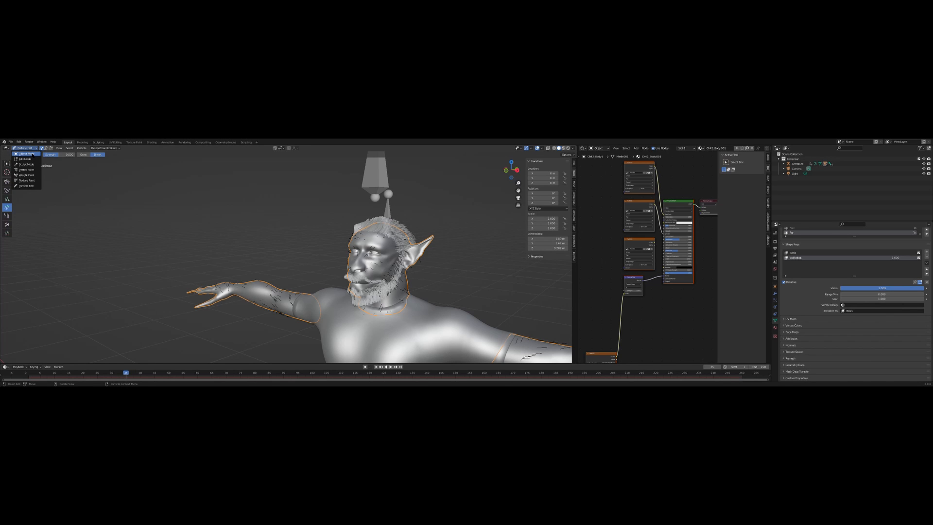
{"action": "left_click", "coordinate": [27, 153]}
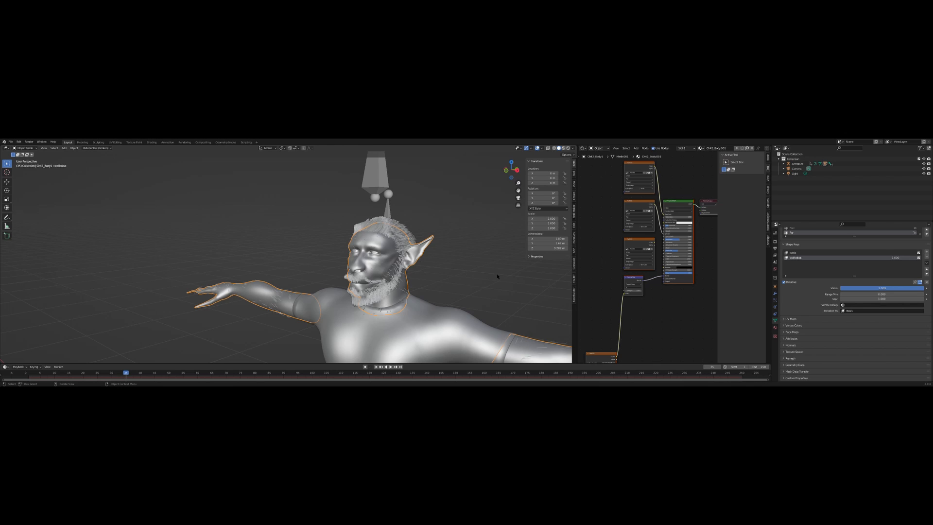
{"action": "middle_click_drag", "start_coordinate": [498, 276], "coordinate": [459, 274]}
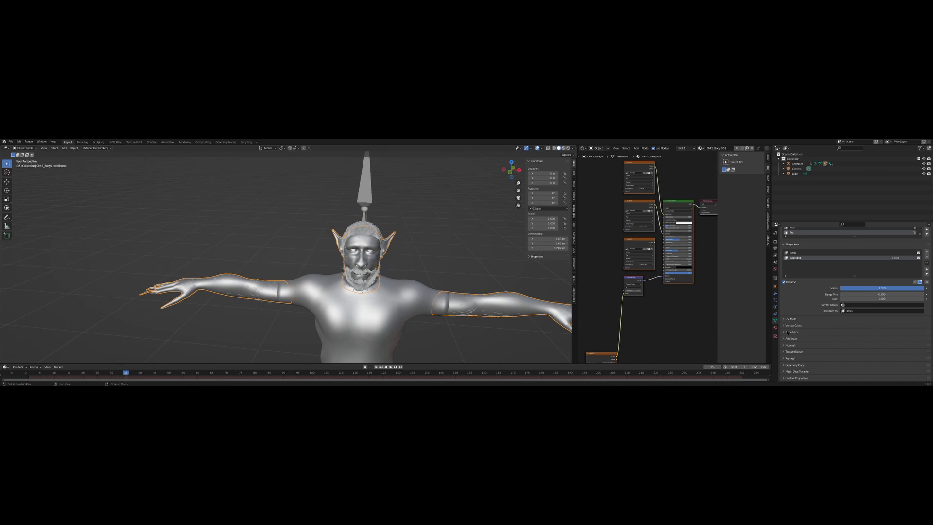
{"action": "left_click", "coordinate": [775, 299]}
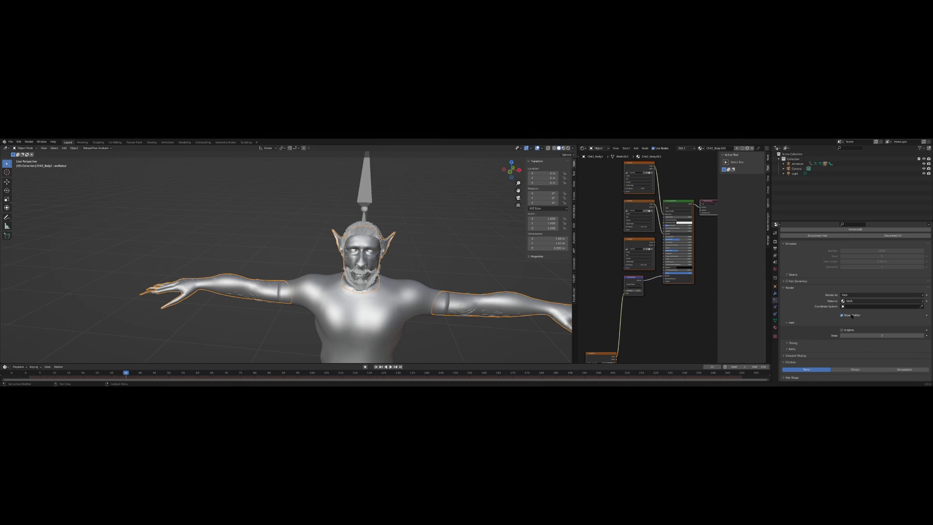
{"action": "scroll", "coordinate": [834, 300], "scroll_direction": "down", "scroll_amount": 4}
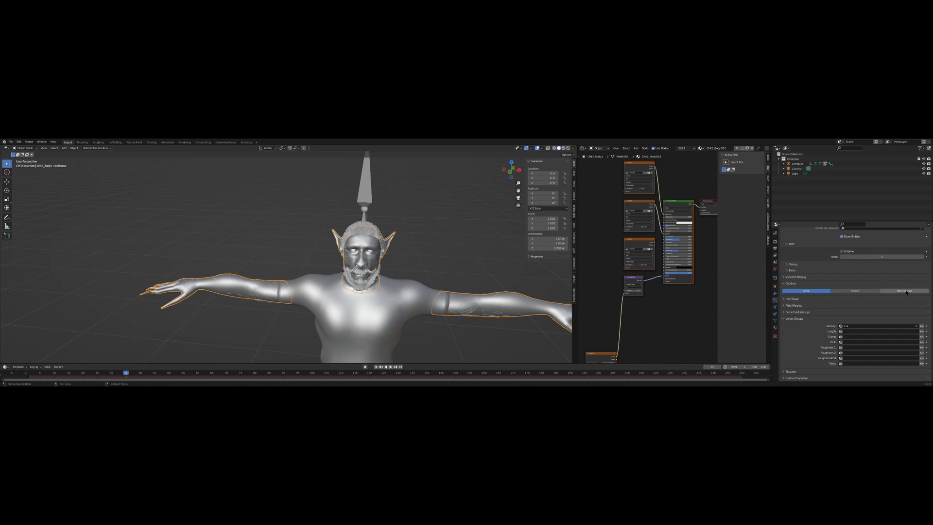
{"action": "left_click", "coordinate": [904, 291]}
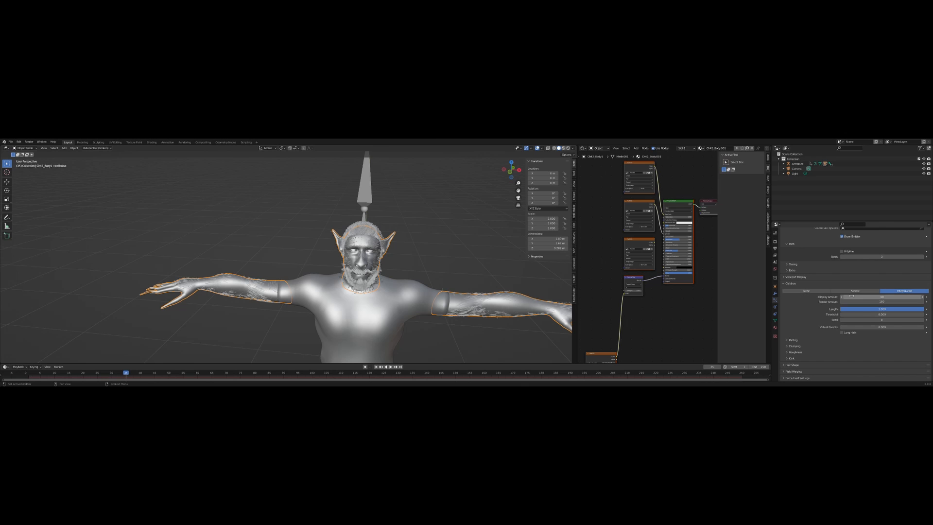
{"action": "left_click_drag", "start_coordinate": [878, 297], "coordinate": [911, 297]}
{"action": "middle_click_drag", "start_coordinate": [399, 269], "coordinate": [275, 314]}
{"action": "scroll", "coordinate": [403, 263], "scroll_direction": "down", "scroll_amount": 4}
{"action": "scroll", "coordinate": [396, 297], "scroll_direction": "up", "scroll_amount": 5}
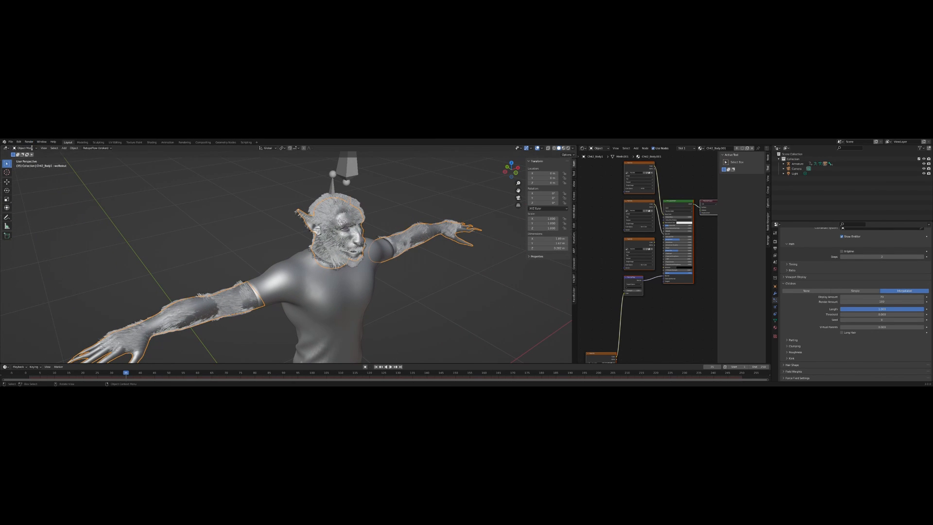
Go back to Particle Edit mode and comb the fur on the character's right forearm toward the hand
{"action": "left_click", "coordinate": [31, 148]}
{"action": "left_click", "coordinate": [31, 188]}
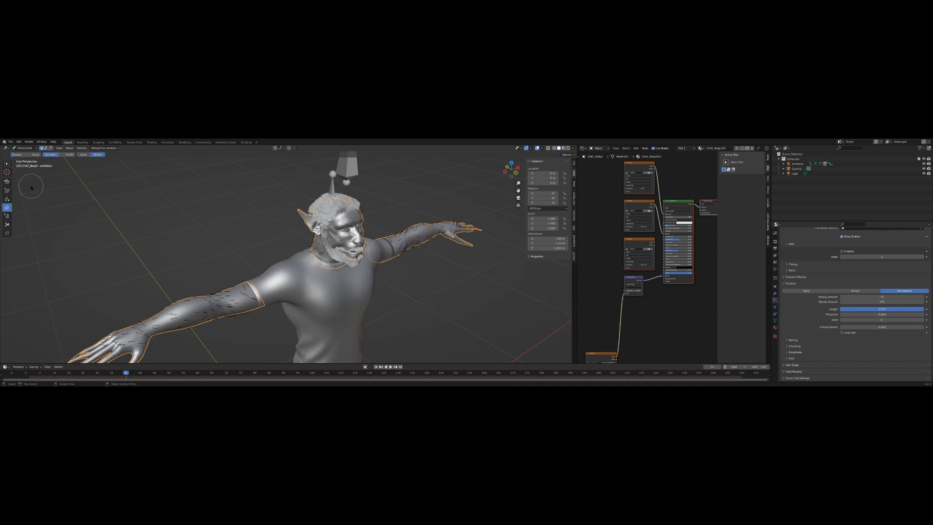
{"action": "scroll", "coordinate": [223, 319], "scroll_direction": "down", "scroll_amount": 3}
{"action": "middle_click_drag", "start_coordinate": [223, 321], "coordinate": [214, 332]}
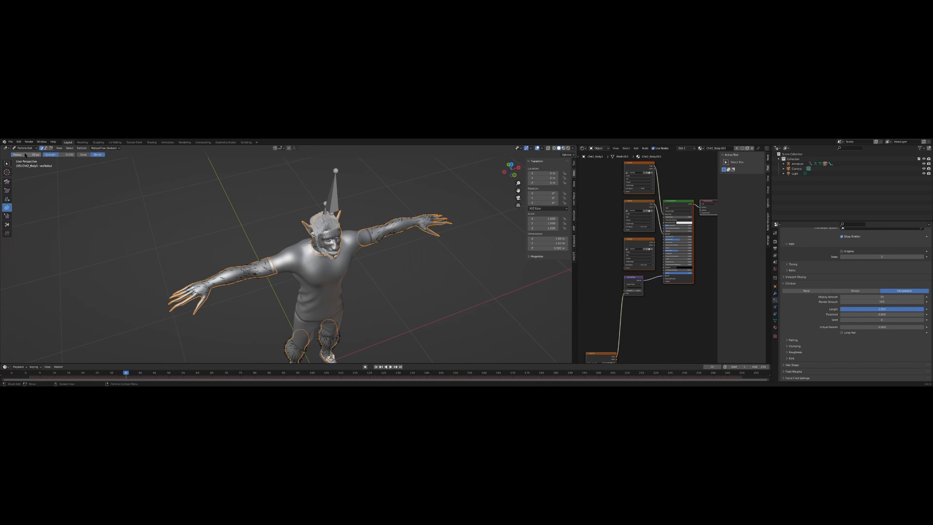
{"action": "left_click", "coordinate": [6, 181]}
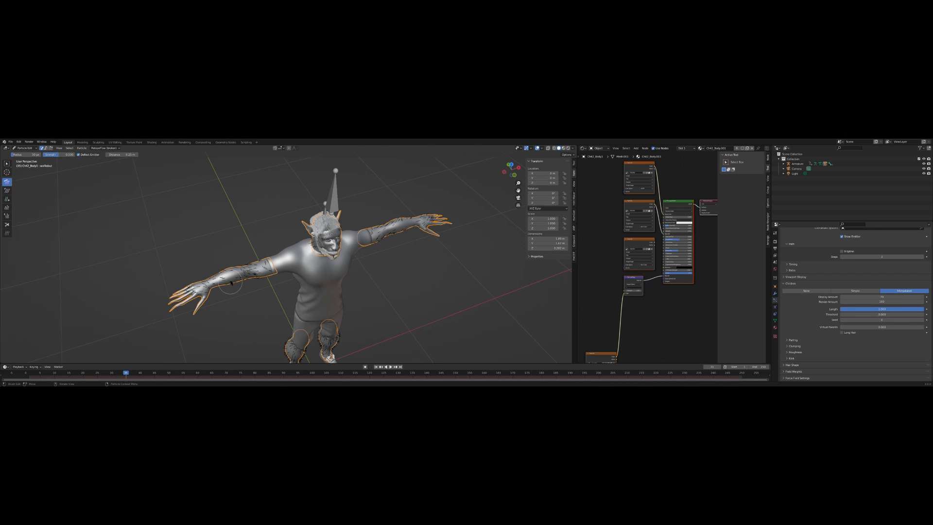
{"action": "scroll", "coordinate": [220, 285], "scroll_direction": "up", "scroll_amount": 2}
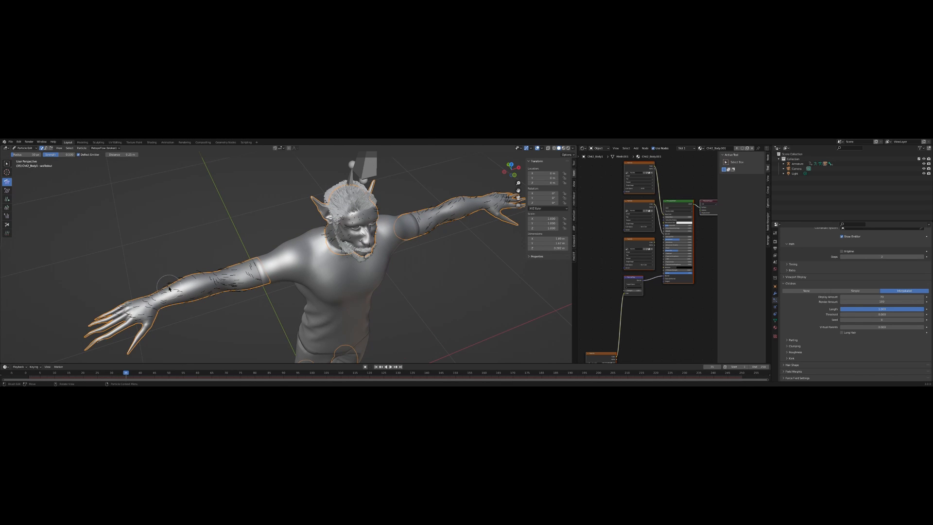
{"action": "mouse_move", "coordinate": [169, 288]}
{"action": "left_mouse_down"}
{"action": "mouse_move", "coordinate": [174, 302]}
{"action": "mouse_move", "coordinate": [243, 289]}
{"action": "mouse_move", "coordinate": [258, 282]}
{"action": "mouse_move", "coordinate": [255, 266]}
{"action": "mouse_move", "coordinate": [149, 313]}
{"action": "mouse_move", "coordinate": [125, 311]}
{"action": "left_mouse_up"}
Comb the fur on the back side of both arms from behind the character
{"action": "middle_click_drag", "start_coordinate": [209, 307], "coordinate": [323, 314]}
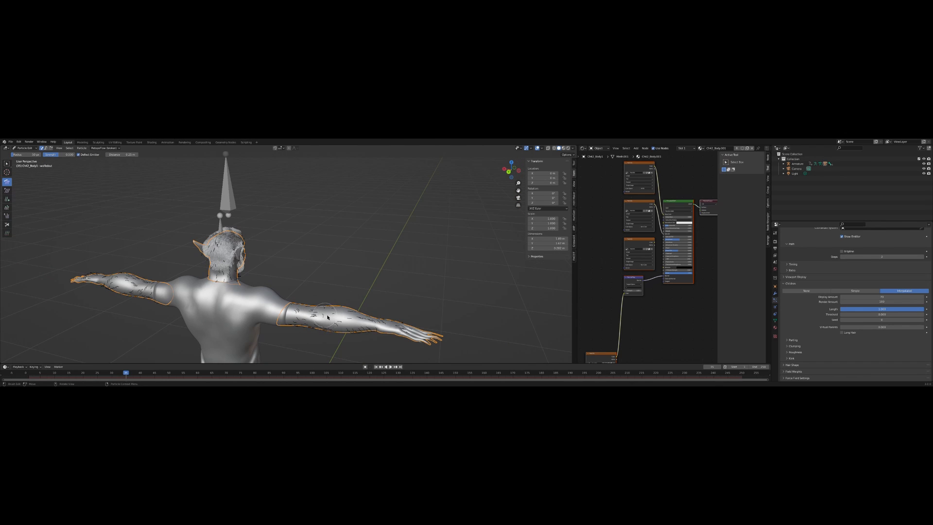
{"action": "mouse_move", "coordinate": [367, 321]}
{"action": "left_mouse_down"}
{"action": "mouse_move", "coordinate": [346, 332]}
{"action": "mouse_move", "coordinate": [294, 327]}
{"action": "left_mouse_up"}
{"action": "middle_click_drag", "start_coordinate": [125, 306], "coordinate": [139, 318]}
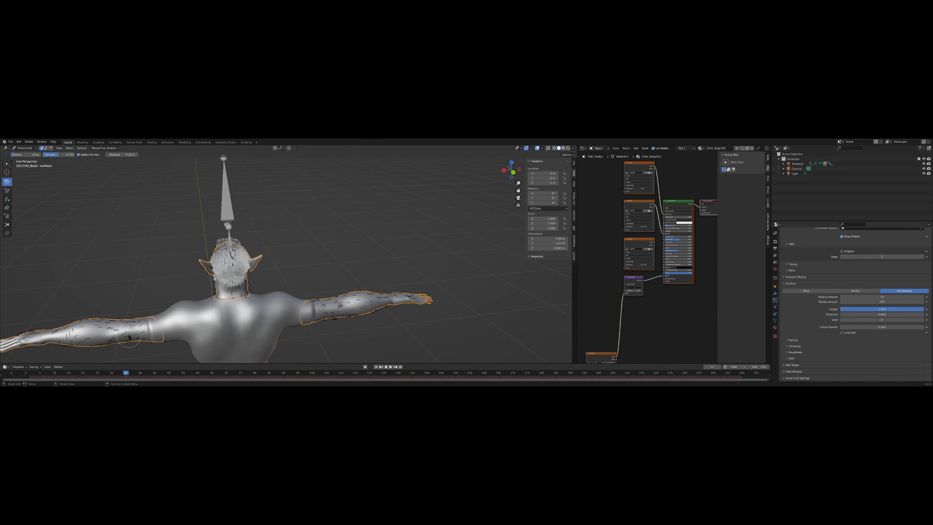
{"action": "mouse_move", "coordinate": [129, 336]}
{"action": "left_mouse_down"}
{"action": "mouse_move", "coordinate": [48, 345]}
{"action": "mouse_move", "coordinate": [21, 339]}
{"action": "left_mouse_up"}
{"action": "middle_click_drag", "start_coordinate": [21, 338], "coordinate": [115, 314]}
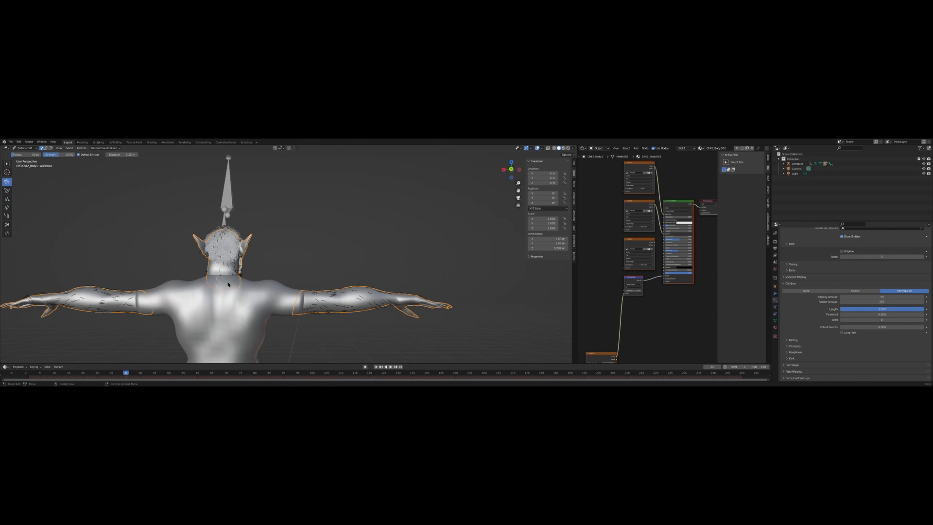
Comb the hair on the nape downward, checking the groomed head and arms from the front
{"action": "middle_click_drag", "start_coordinate": [240, 275], "coordinate": [260, 299]}
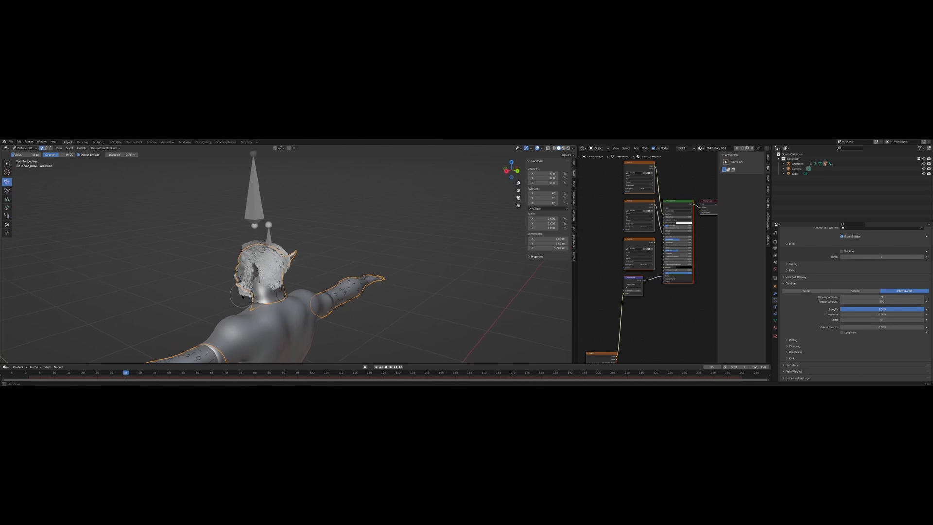
{"action": "left_click_drag", "start_coordinate": [260, 298], "coordinate": [254, 306]}
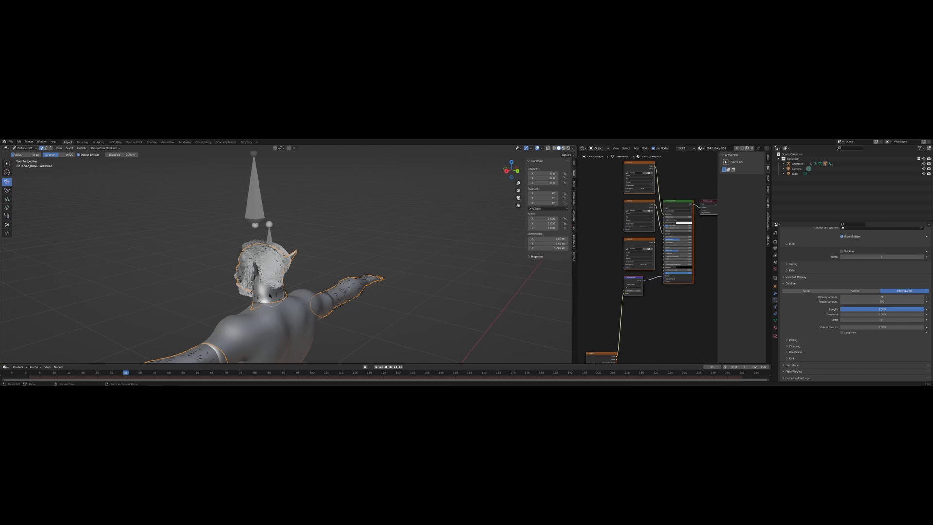
{"action": "middle_click_drag", "start_coordinate": [270, 295], "coordinate": [406, 241]}
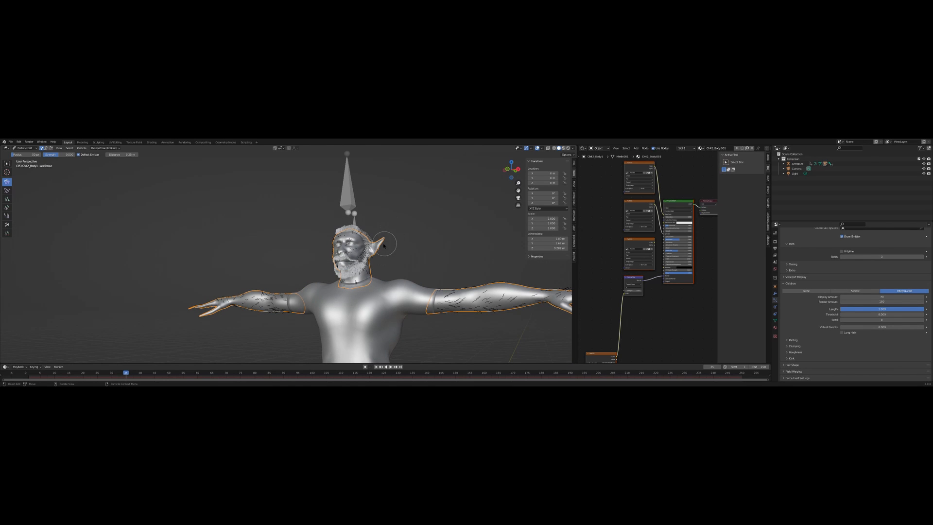
{"action": "middle_click_drag", "start_coordinate": [392, 245], "coordinate": [418, 248]}
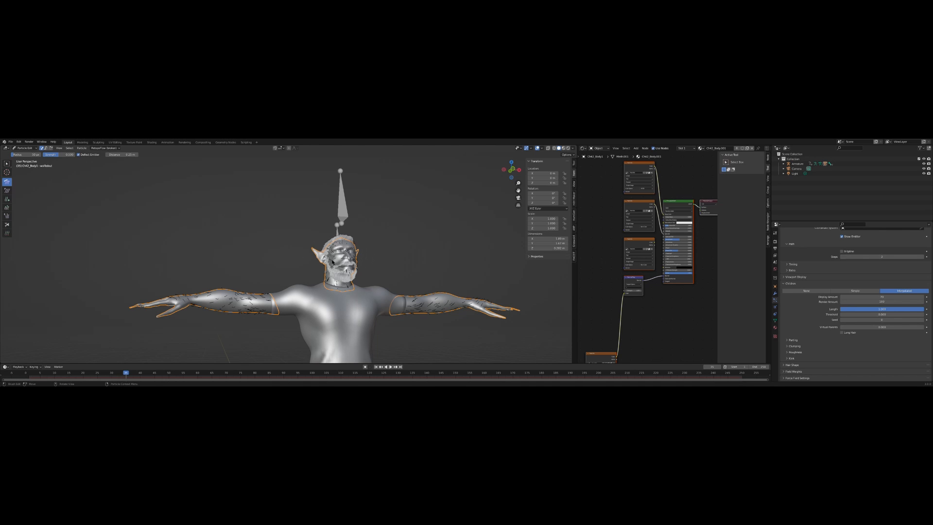
{"action": "middle_click_drag", "start_coordinate": [379, 259], "coordinate": [400, 262]}
Return to Object Mode and show the fur in Material Preview shading, checking it from both sides of the head
{"action": "left_click", "coordinate": [33, 148]}
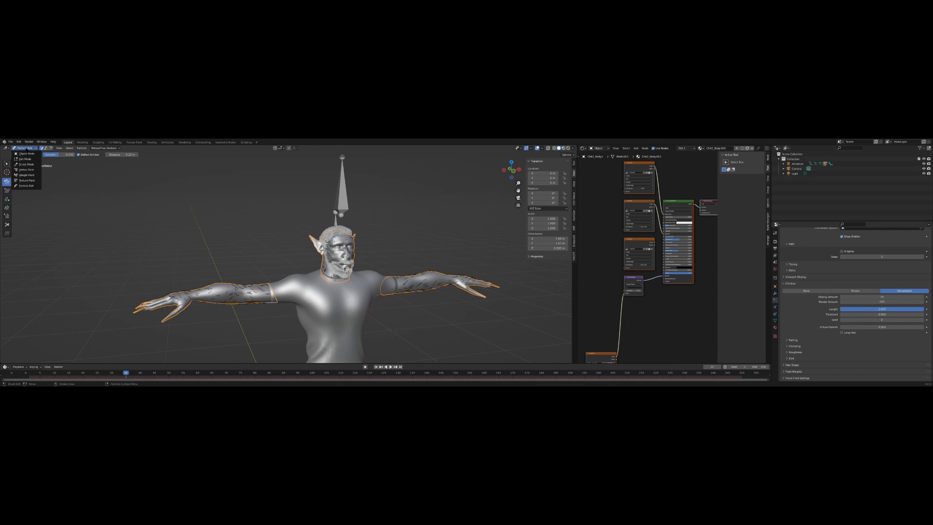
{"action": "left_click", "coordinate": [27, 155]}
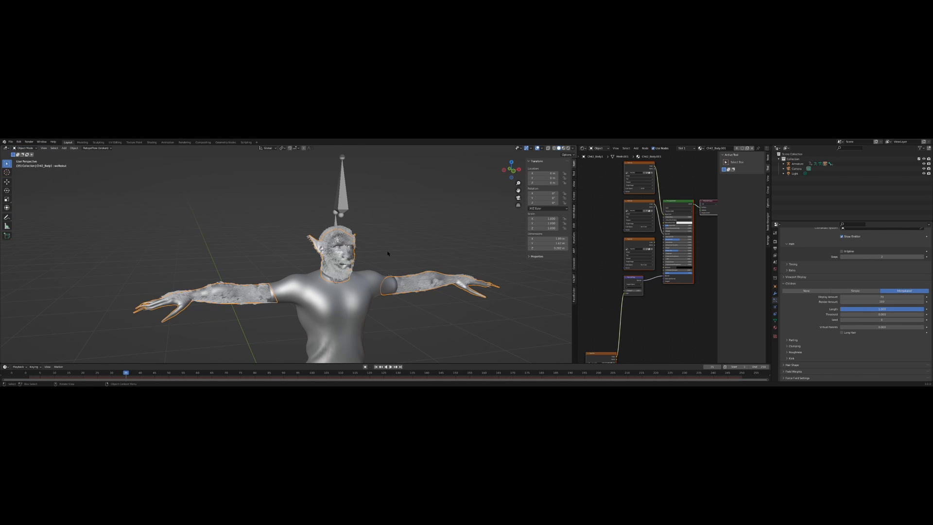
{"action": "middle_click_drag", "start_coordinate": [388, 253], "coordinate": [365, 261]}
{"action": "scroll", "coordinate": [388, 270], "scroll_direction": "down", "scroll_amount": 1}
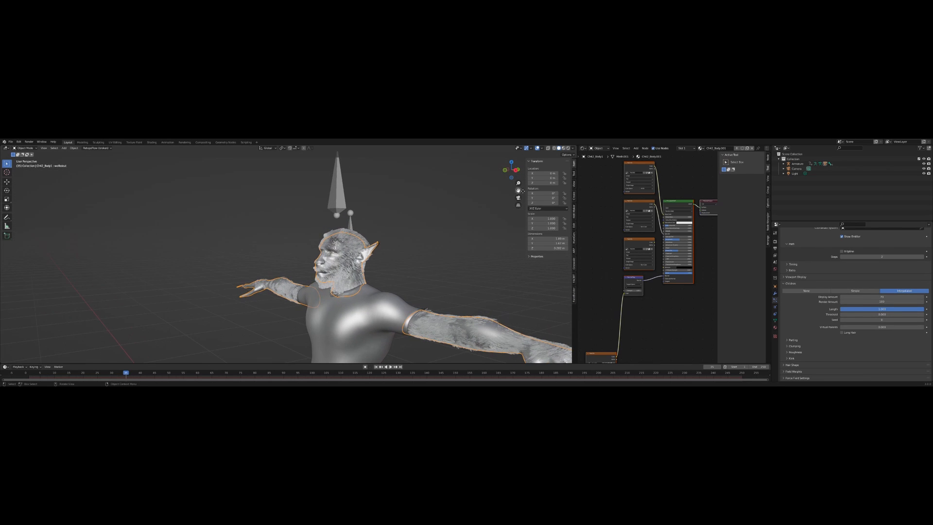
{"action": "left_click", "coordinate": [564, 148]}
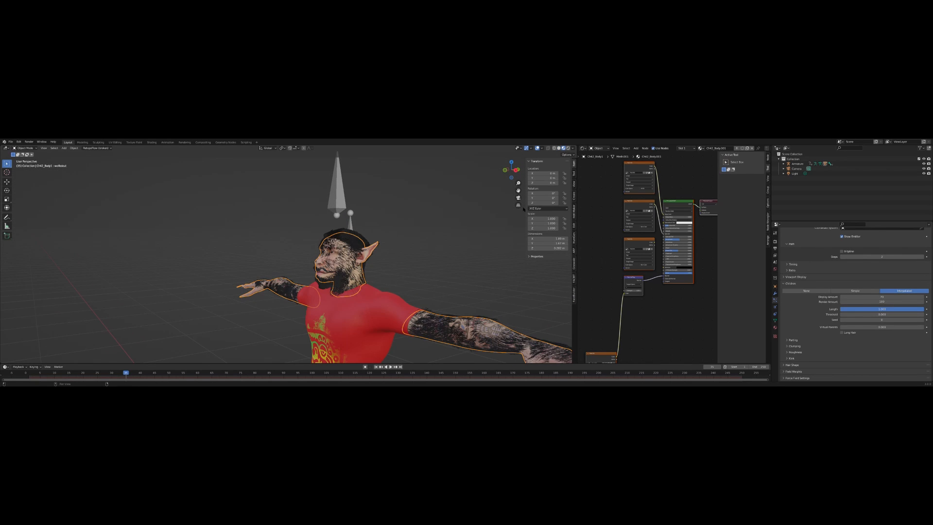
{"action": "middle_click_drag", "start_coordinate": [462, 255], "coordinate": [505, 266]}
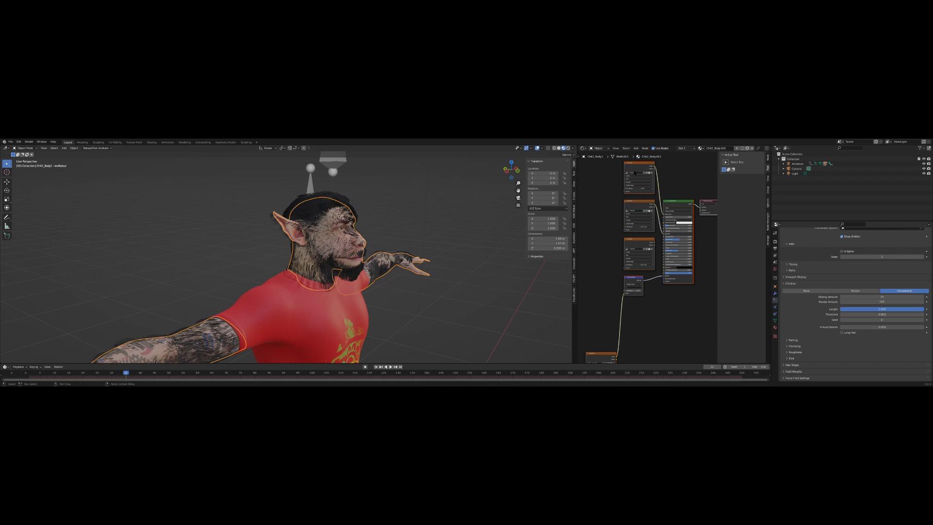
Unpack the body's base color image, using the file in the current directory and creating it when necessary
{"action": "middle_click_drag", "start_coordinate": [611, 190], "coordinate": [606, 218]}
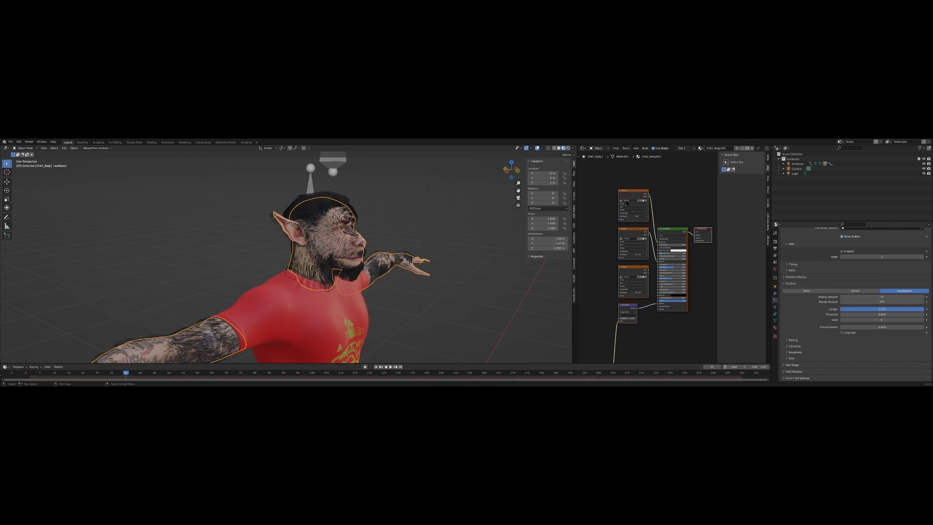
{"action": "scroll", "coordinate": [627, 204], "scroll_direction": "up", "scroll_amount": 1}
{"action": "middle_click_drag", "start_coordinate": [678, 183], "coordinate": [698, 249]}
{"action": "scroll", "coordinate": [679, 232], "scroll_direction": "up", "scroll_amount": 3}
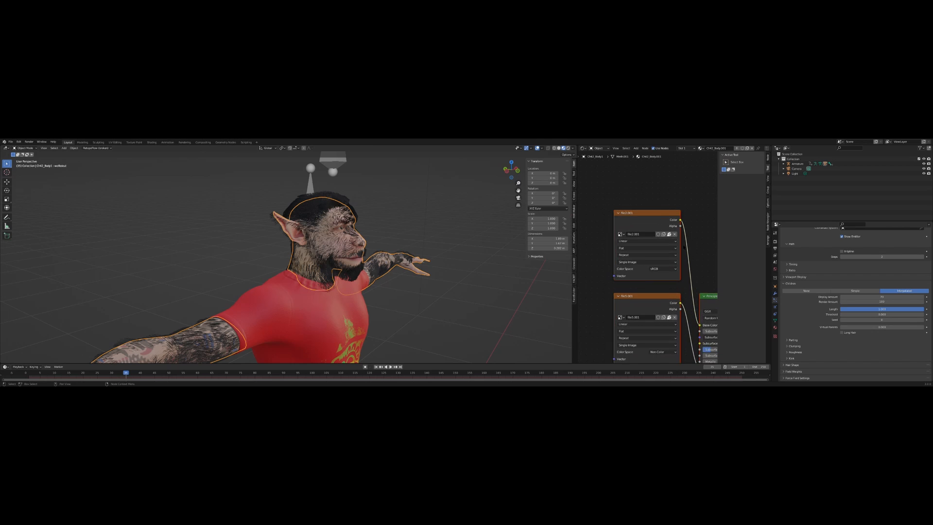
{"action": "scroll", "coordinate": [672, 237], "scroll_direction": "down", "scroll_amount": 1}
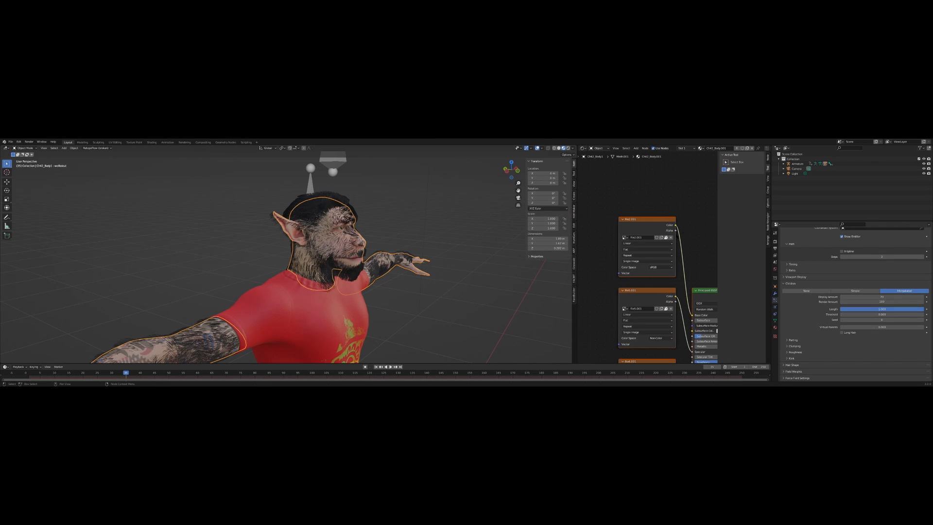
{"action": "middle_click_drag", "start_coordinate": [669, 230], "coordinate": [659, 225]}
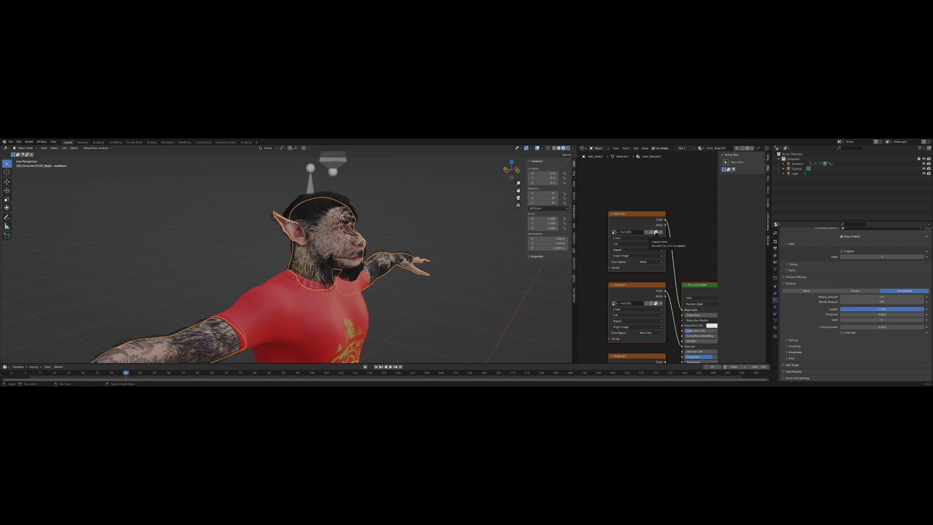
{"action": "left_click", "coordinate": [656, 232]}
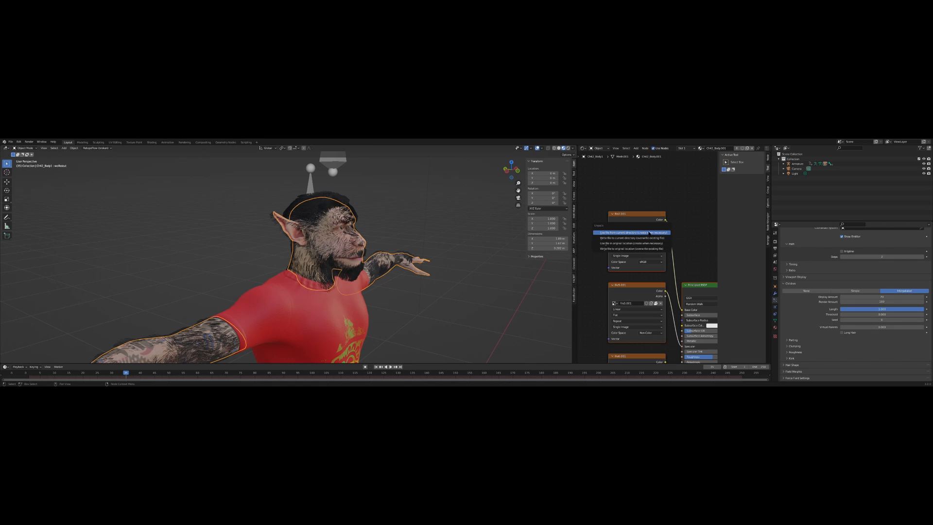
{"action": "left_click", "coordinate": [650, 233]}
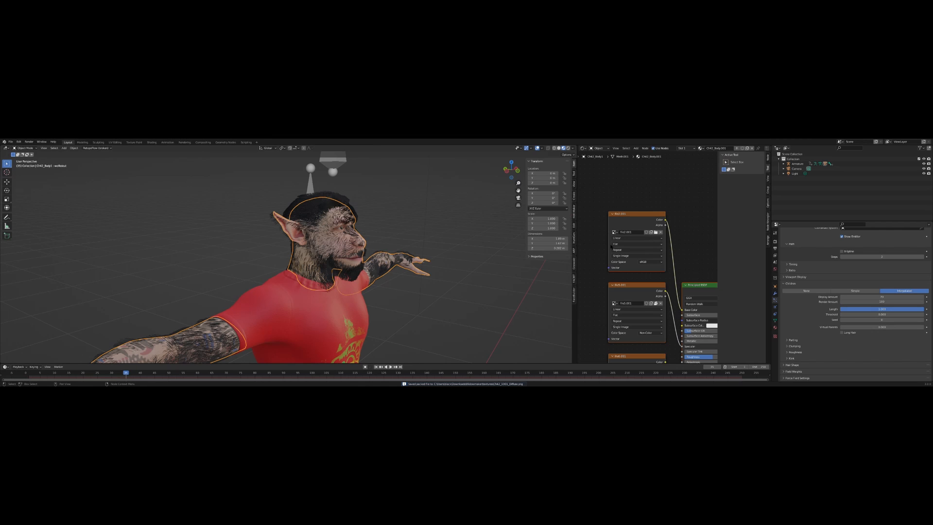
{"action": "left_click", "coordinate": [614, 232]}
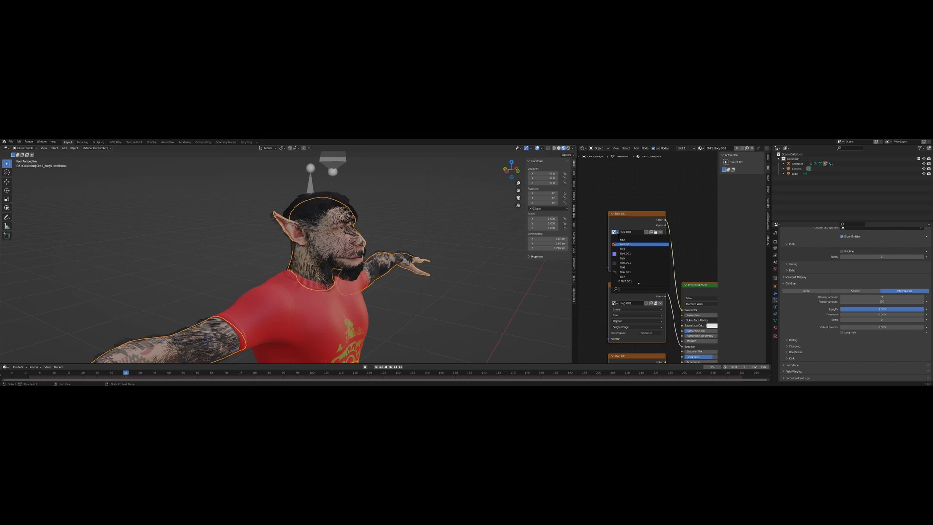
{"action": "left_click", "coordinate": [634, 219]}
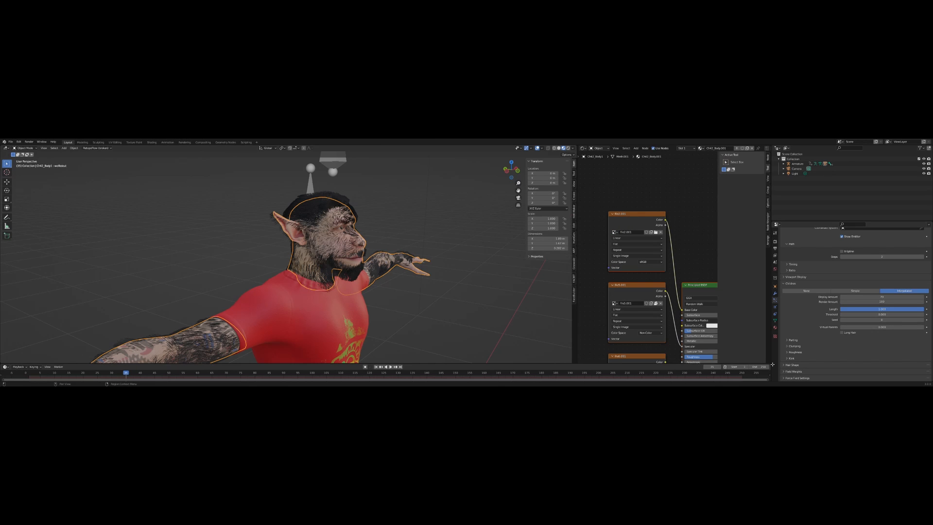
Split the shader editor, turn the lower part into an Image Editor and load the body's color texture there
{"action": "left_click_drag", "start_coordinate": [772, 364], "coordinate": [759, 216]}
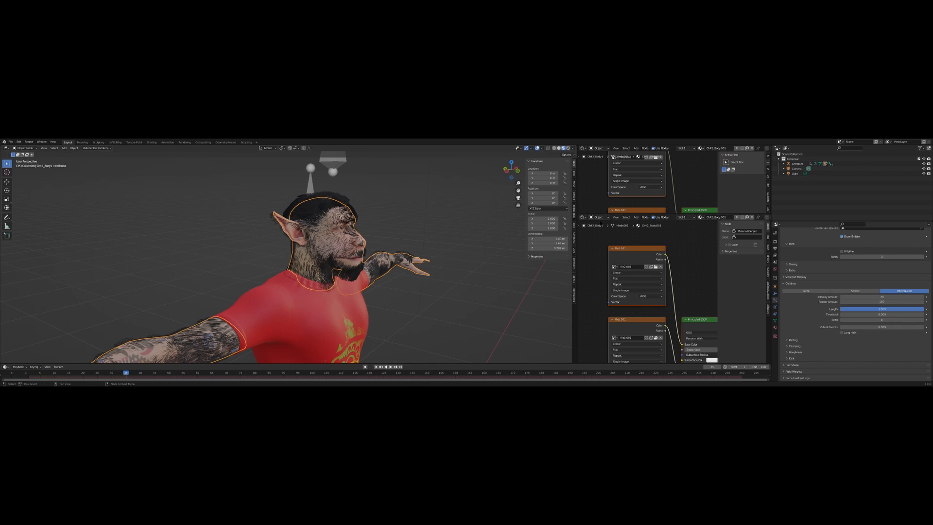
{"action": "left_click", "coordinate": [583, 218]}
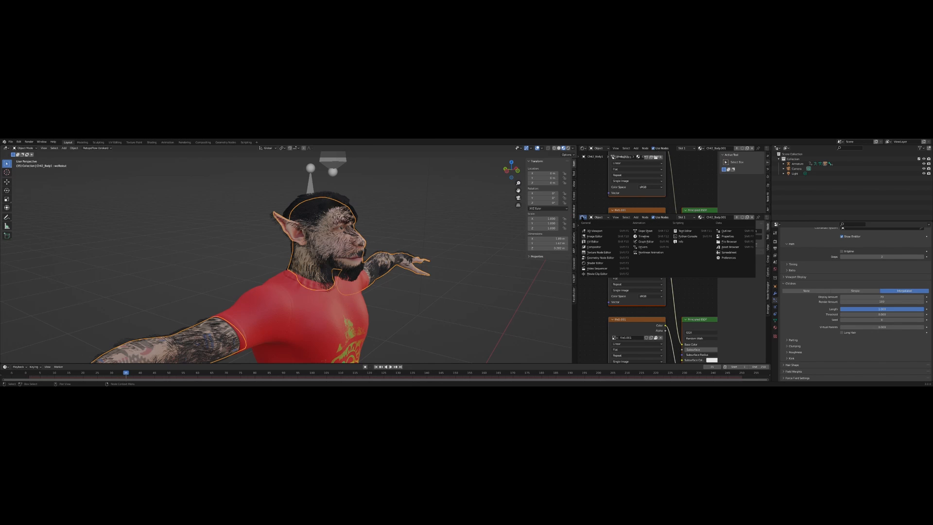
{"action": "left_click", "coordinate": [594, 236]}
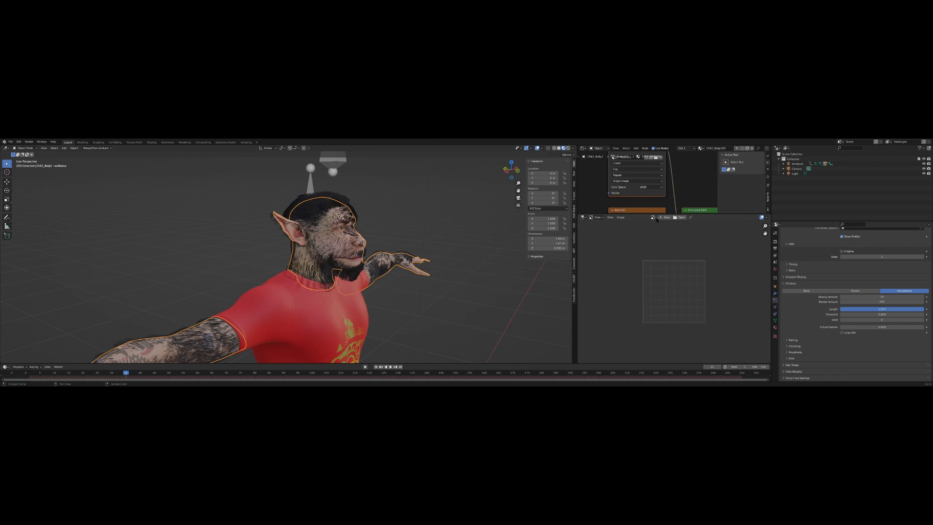
{"action": "left_click", "coordinate": [654, 217]}
{"action": "left_click", "coordinate": [664, 232]}
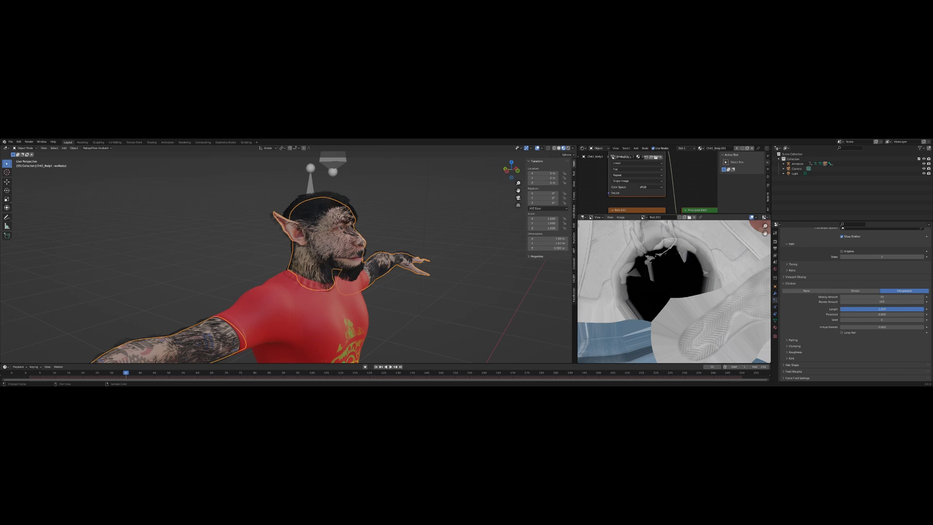
Inspect the face and hand skin areas in the body texture, and start saving the image with Save As
{"action": "scroll", "coordinate": [686, 288], "scroll_direction": "down", "scroll_amount": 5}
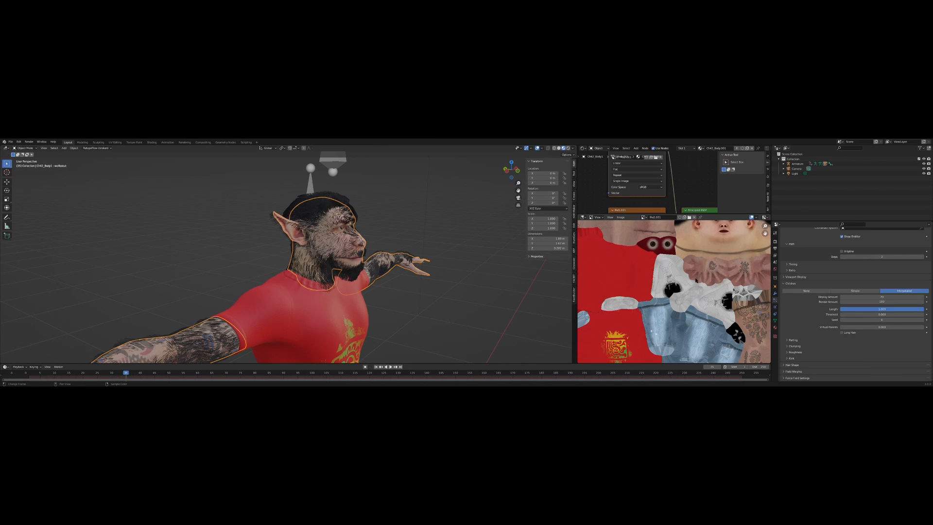
{"action": "scroll", "coordinate": [695, 281], "scroll_direction": "up", "scroll_amount": 4}
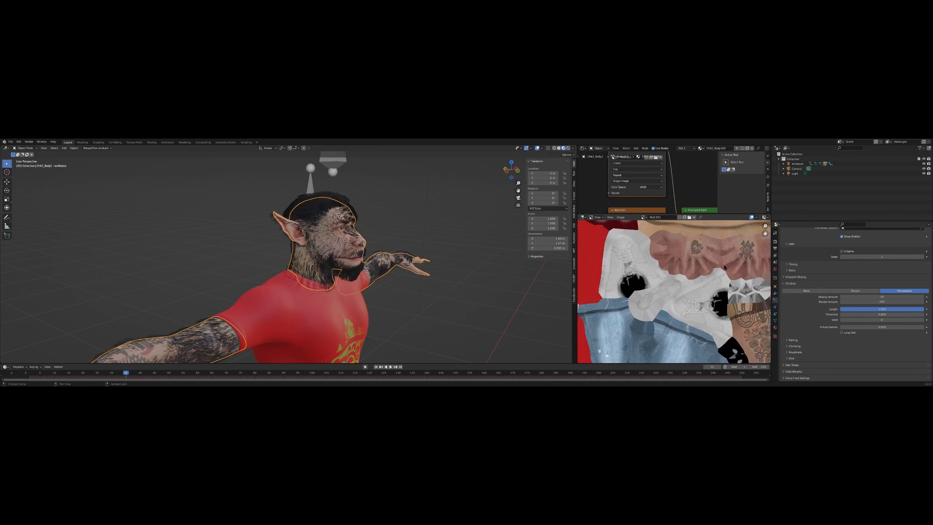
{"action": "middle_click_drag", "start_coordinate": [726, 278], "coordinate": [673, 343]}
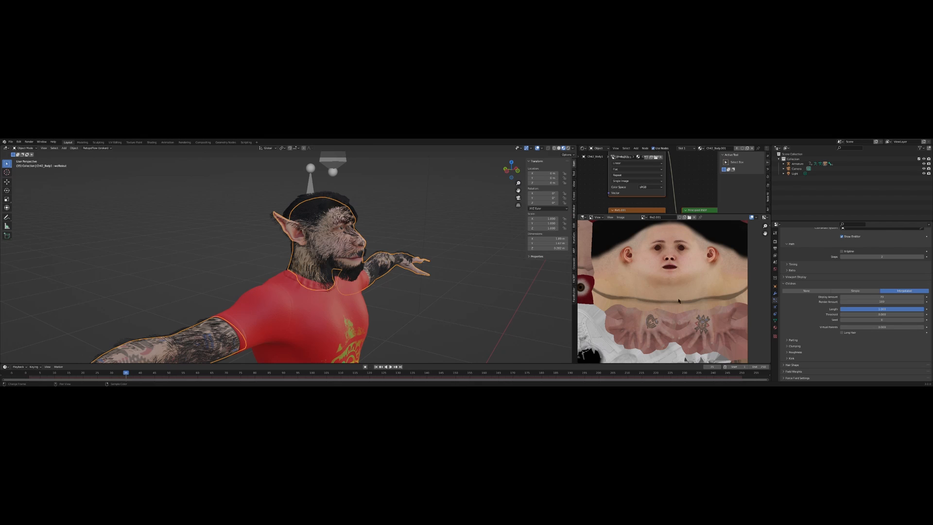
{"action": "left_click", "coordinate": [620, 217]}
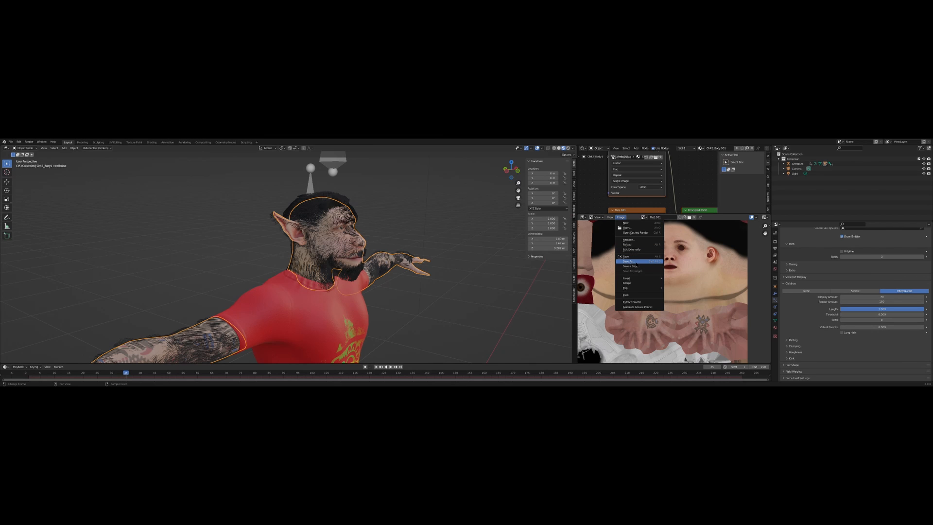
{"action": "left_click", "coordinate": [633, 262]}
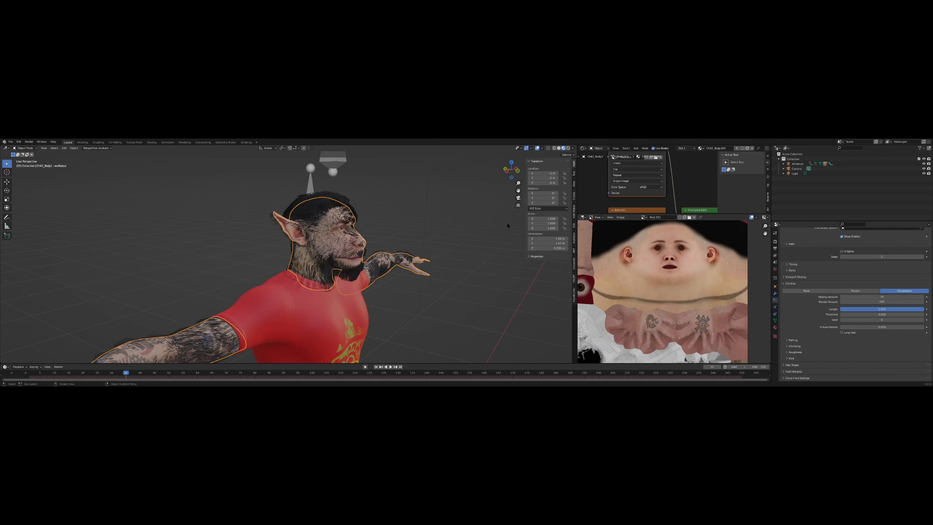
Collapse the Image Editor to its header and widen the shader editor to show the body's material nodes
{"action": "middle_click_drag", "start_coordinate": [692, 170], "coordinate": [688, 181]}
{"action": "left_click", "coordinate": [644, 161]}
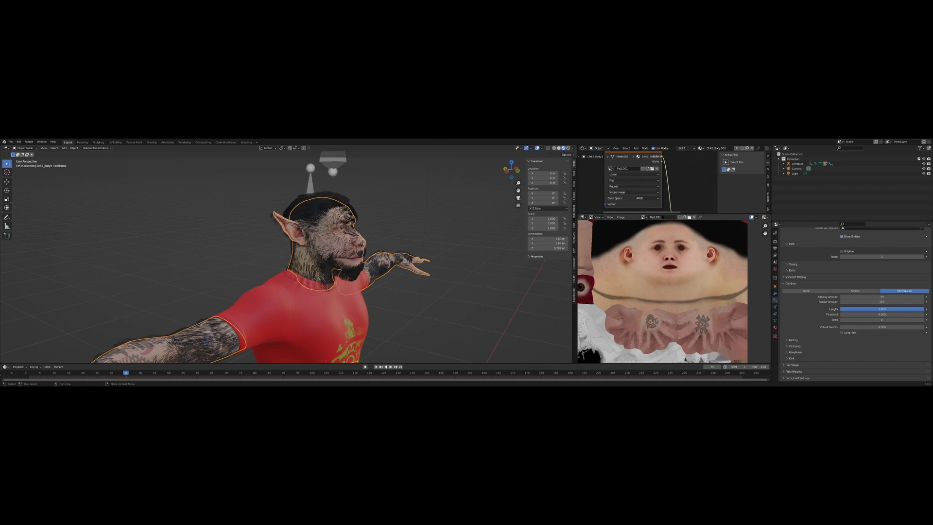
{"action": "left_click_drag", "start_coordinate": [662, 217], "coordinate": [643, 360]}
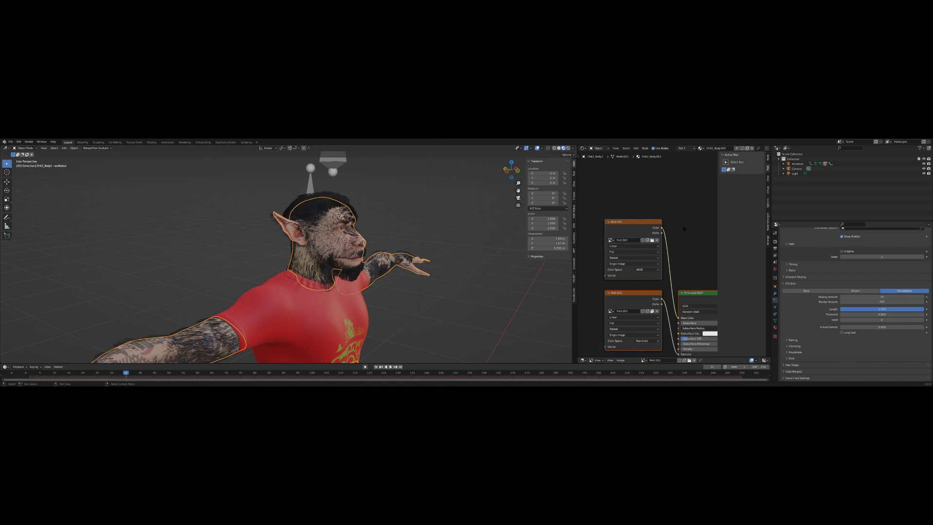
{"action": "middle_click_drag", "start_coordinate": [692, 255], "coordinate": [681, 217]}
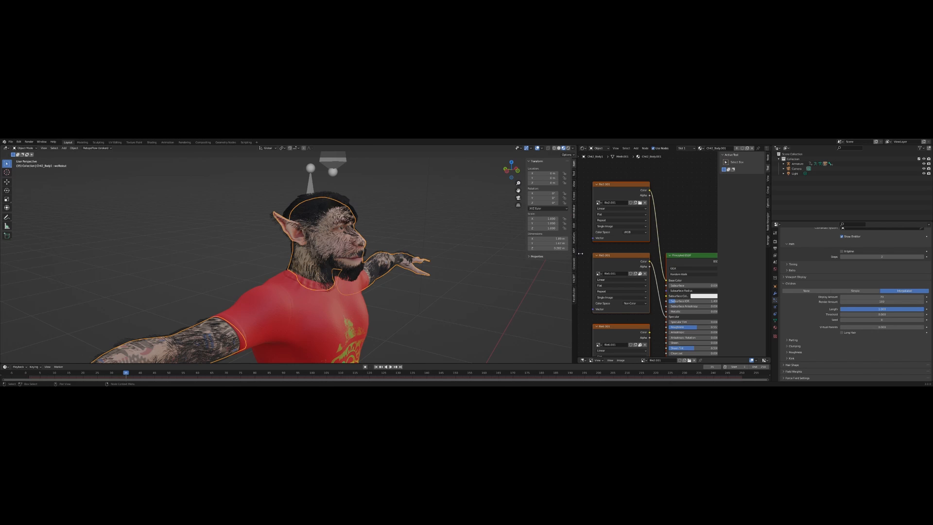
{"action": "left_click_drag", "start_coordinate": [580, 253], "coordinate": [467, 253]}
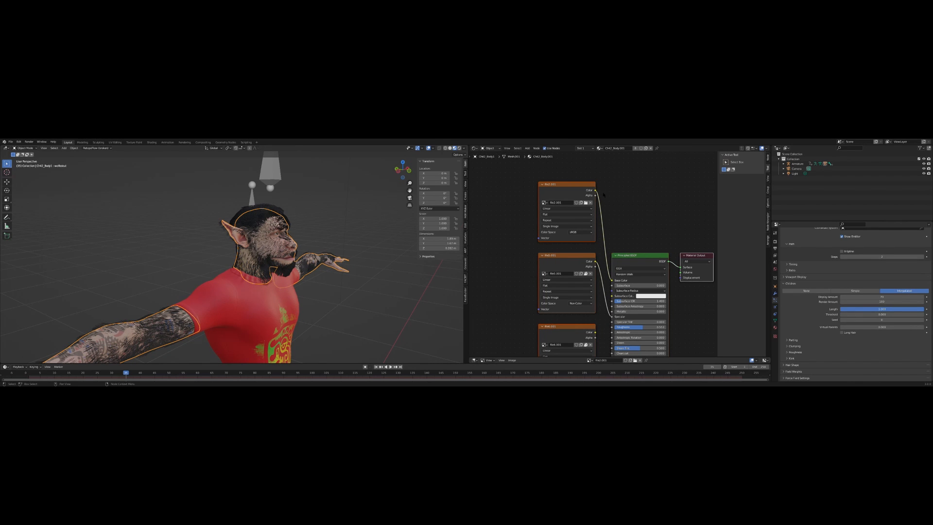
{"action": "scroll", "coordinate": [621, 198], "scroll_direction": "down", "scroll_amount": 3}
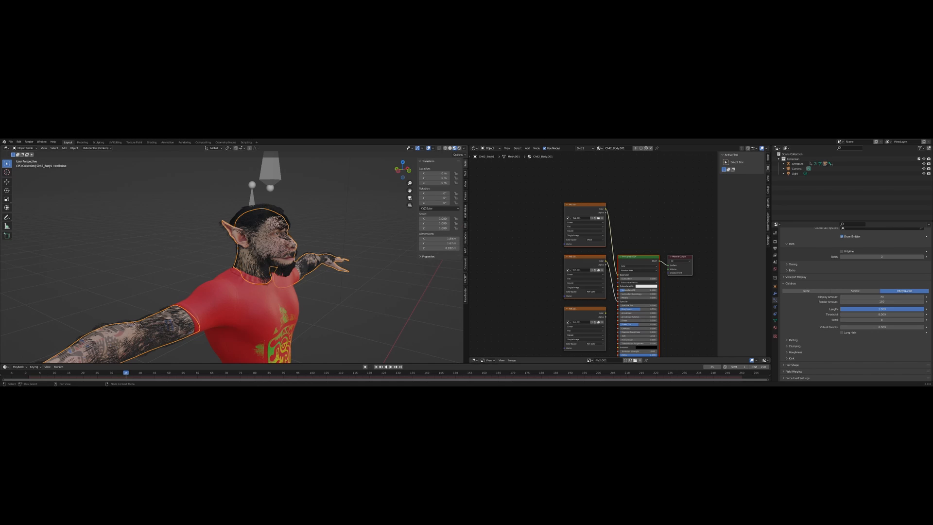
Disconnect the color texture from the Principled BSDF's Base Color and move its node to free space up and away from the others
{"action": "left_click_drag", "start_coordinate": [618, 275], "coordinate": [605, 209]}
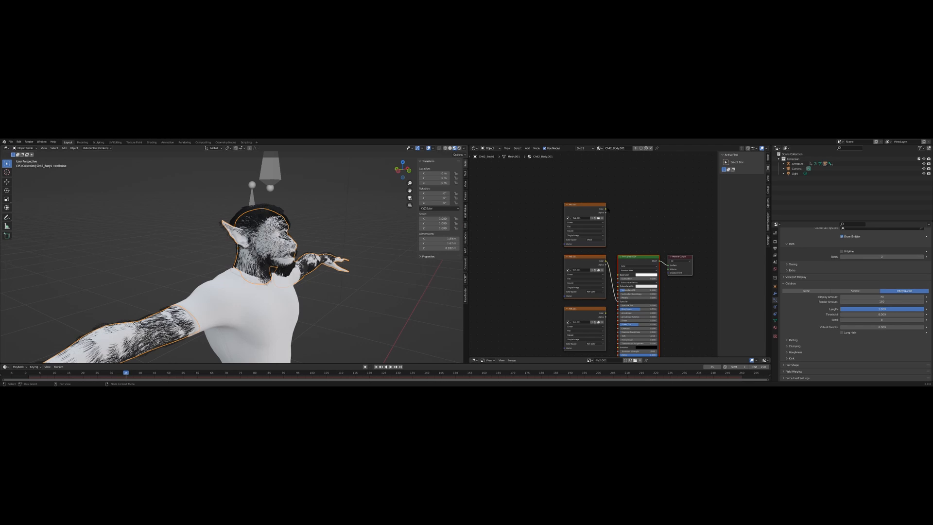
{"action": "middle_click_drag", "start_coordinate": [591, 206], "coordinate": [586, 205]}
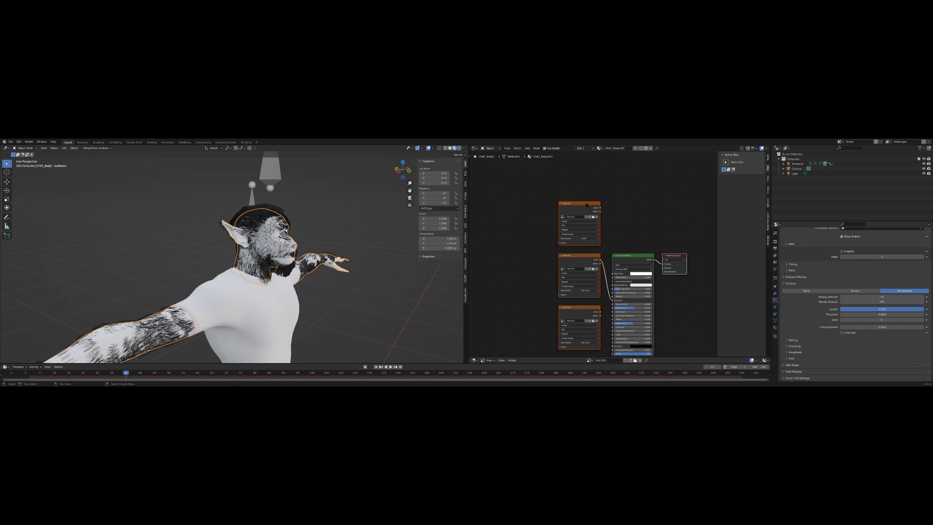
{"action": "left_click", "coordinate": [583, 148]}
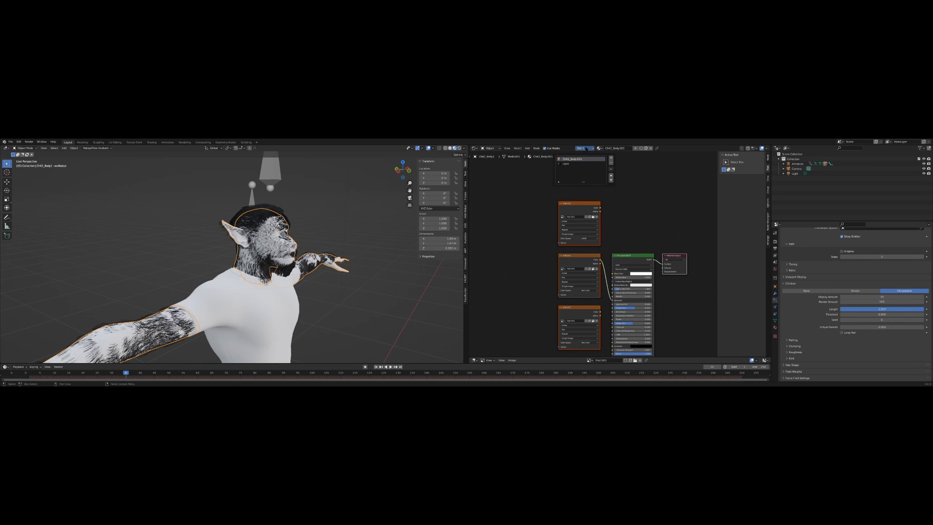
{"action": "left_click", "coordinate": [592, 206]}
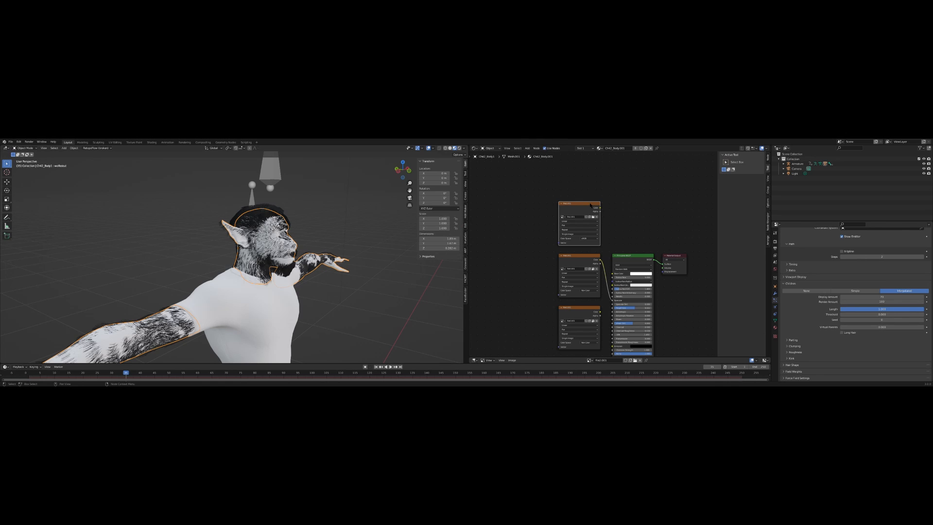
{"action": "left_click_drag", "start_coordinate": [591, 205], "coordinate": [526, 178]}
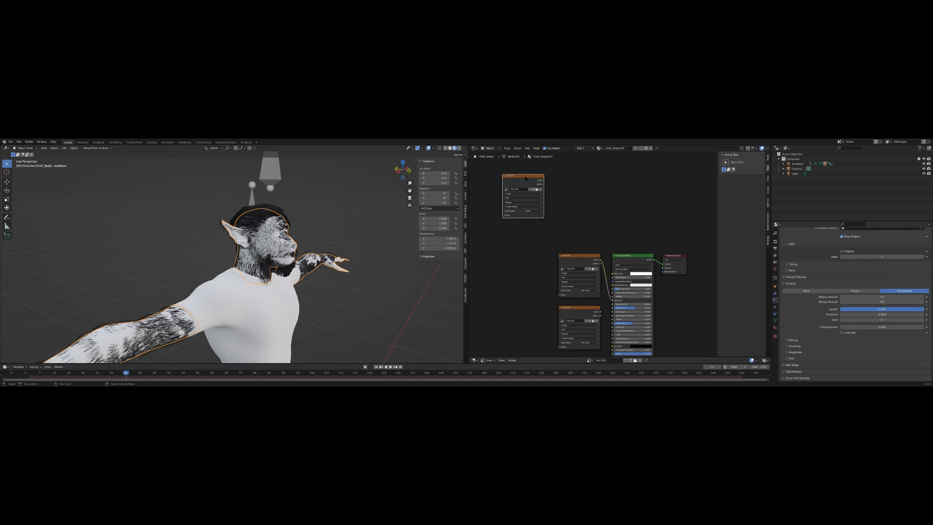
Duplicate the color texture node below the original, and undo making its image a single-user copy
{"action": "key", "text": "shift+d"}
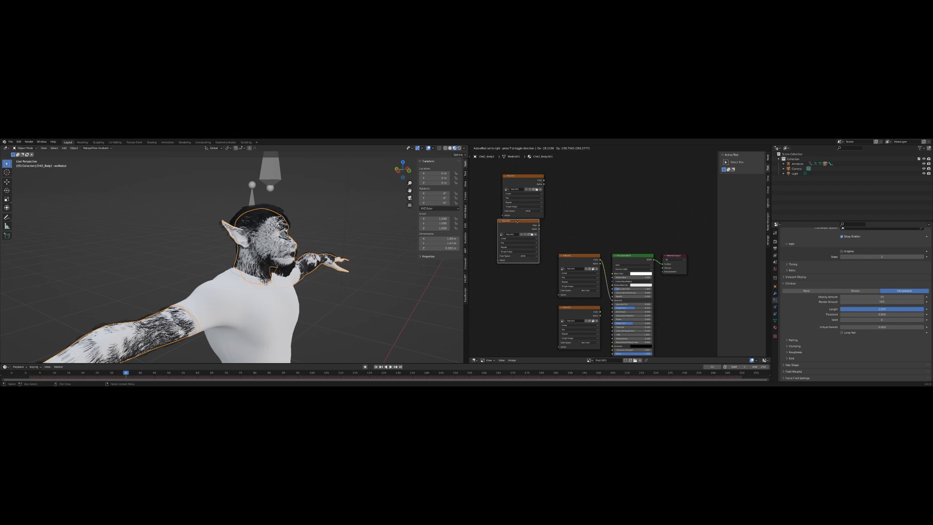
{"action": "left_click", "coordinate": [527, 244]}
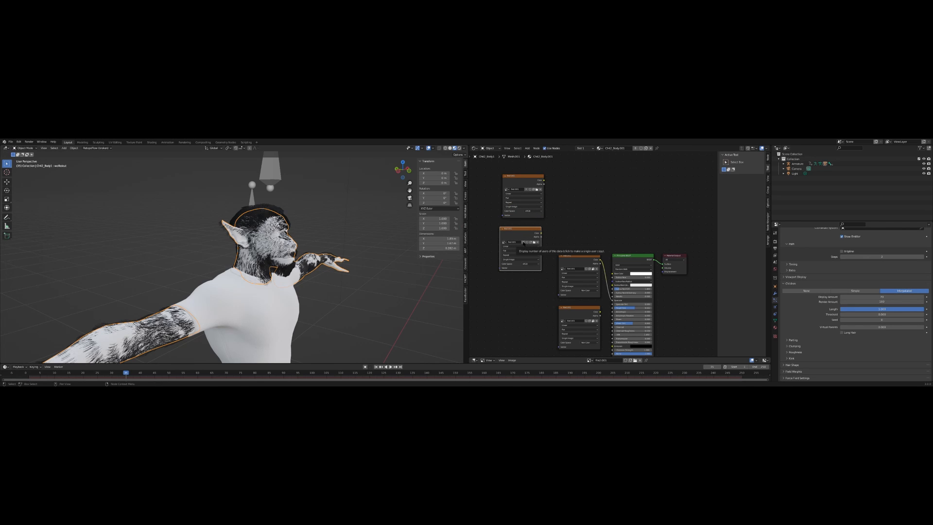
{"action": "left_click", "coordinate": [523, 242]}
{"action": "key", "text": "ctrl+z"}
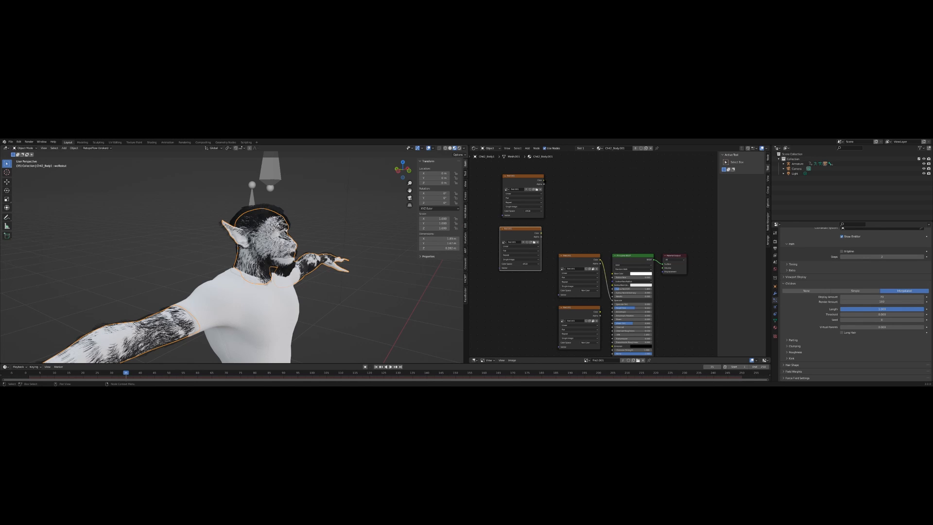
Add a Mix color node, connect its output to Base Color and link the original color texture to its first color input
{"action": "key", "text": "shift+a"}
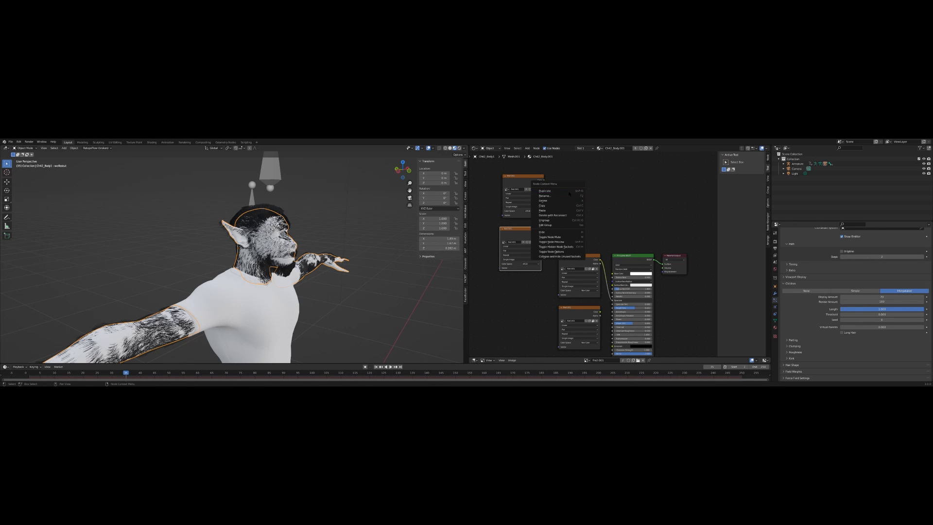
{"action": "left_click", "coordinate": [528, 148]}
{"action": "mouse_move", "coordinate": [534, 180]}
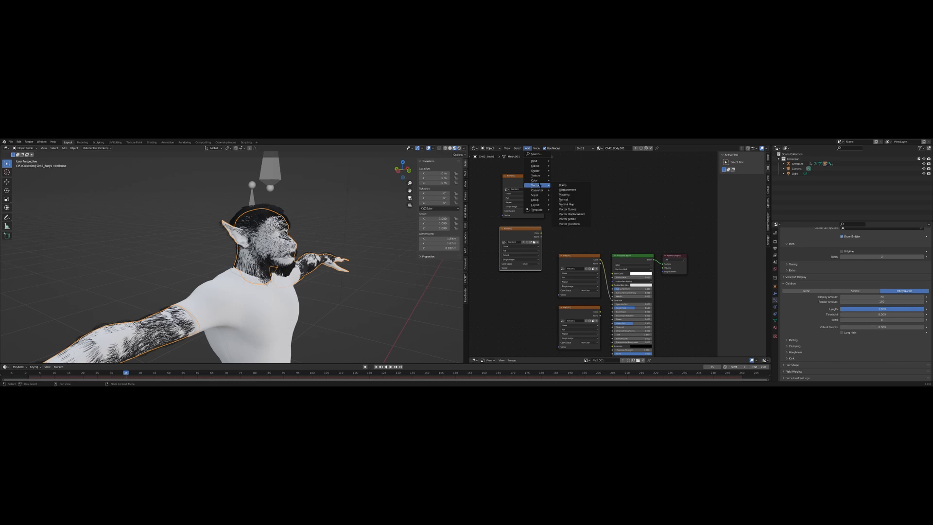
{"action": "left_click", "coordinate": [577, 208]}
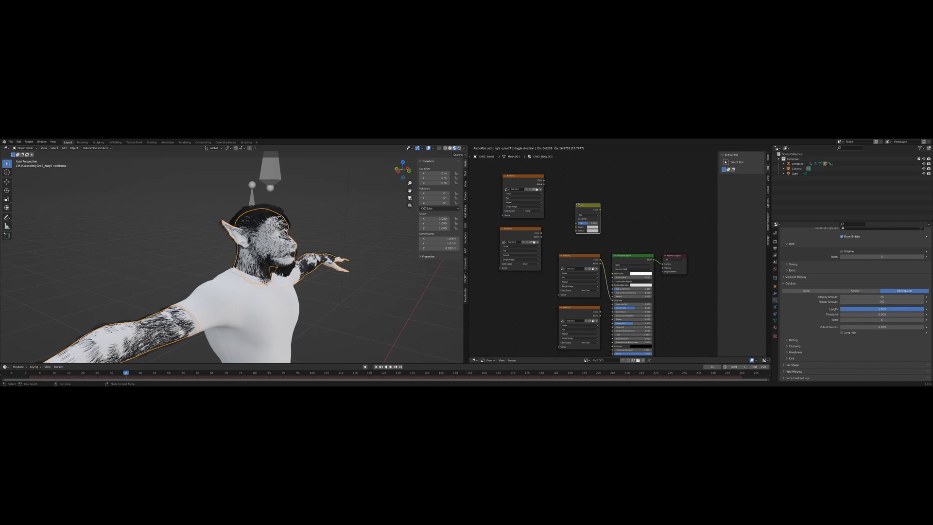
{"action": "left_click_drag", "start_coordinate": [592, 206], "coordinate": [613, 273]}
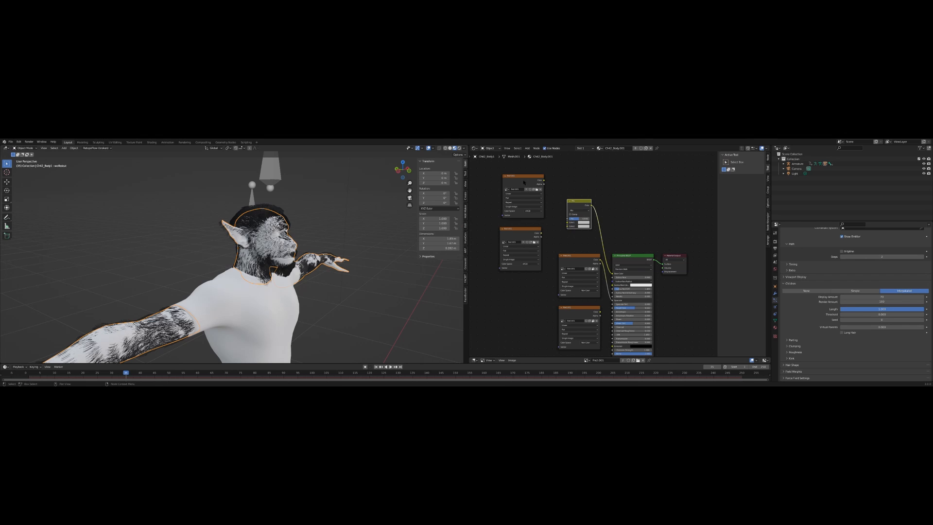
{"action": "left_click_drag", "start_coordinate": [545, 179], "coordinate": [568, 222]}
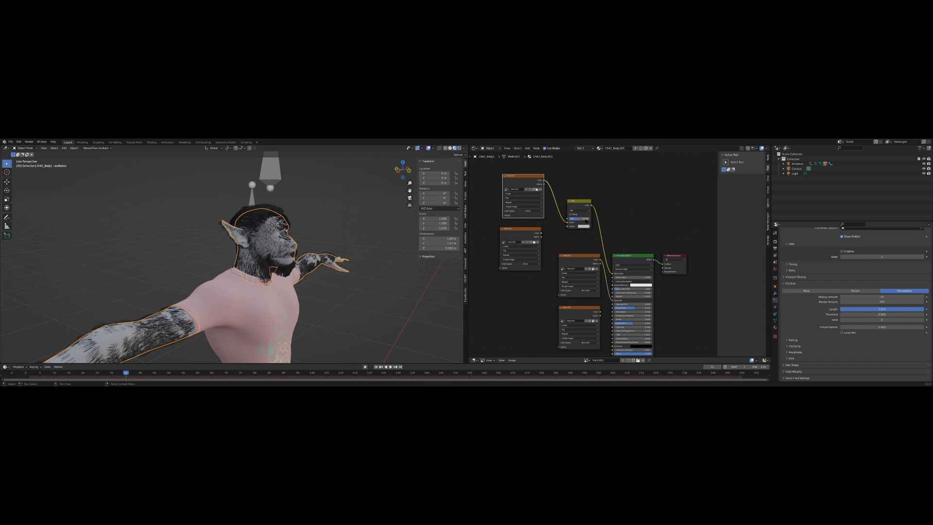
Lower the Mix factor fully, choose another body image for the lower color texture node and link its color to the Mix node's second color input
{"action": "mouse_move", "coordinate": [579, 220]}
{"action": "left_mouse_down"}
{"action": "mouse_move", "coordinate": [592, 220]}
{"action": "mouse_move", "coordinate": [568, 220]}
{"action": "mouse_move", "coordinate": [592, 219]}
{"action": "mouse_move", "coordinate": [568, 219]}
{"action": "left_mouse_up"}
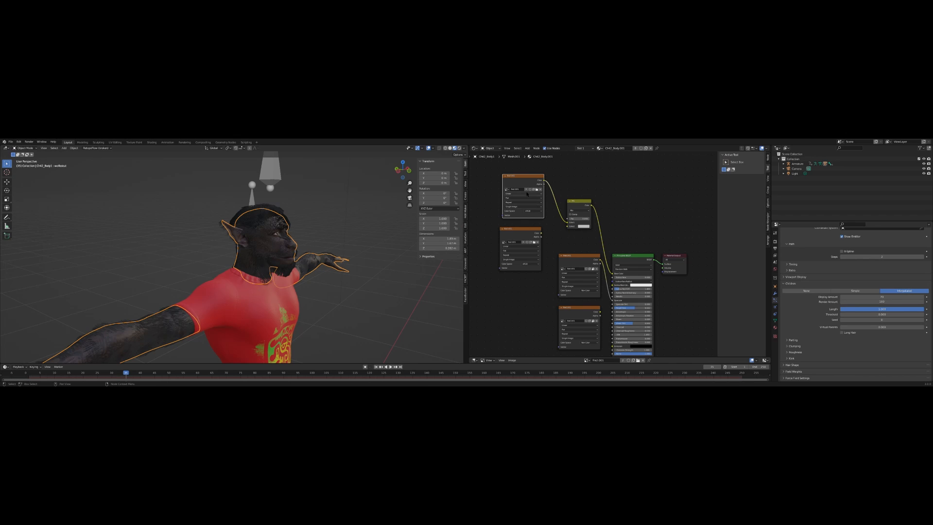
{"action": "left_click", "coordinate": [525, 190]}
{"action": "left_click", "coordinate": [504, 242]}
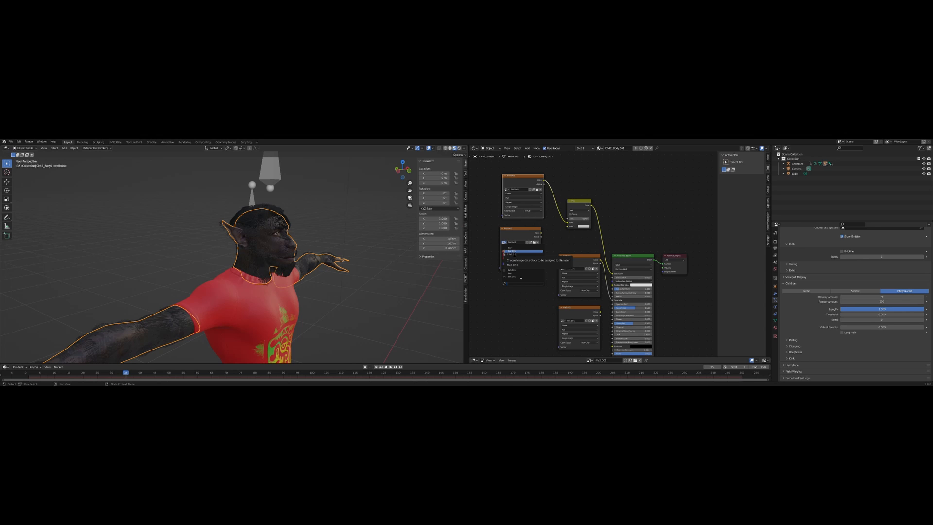
{"action": "left_click", "coordinate": [523, 251]}
{"action": "left_click_drag", "start_coordinate": [541, 233], "coordinate": [568, 226]}
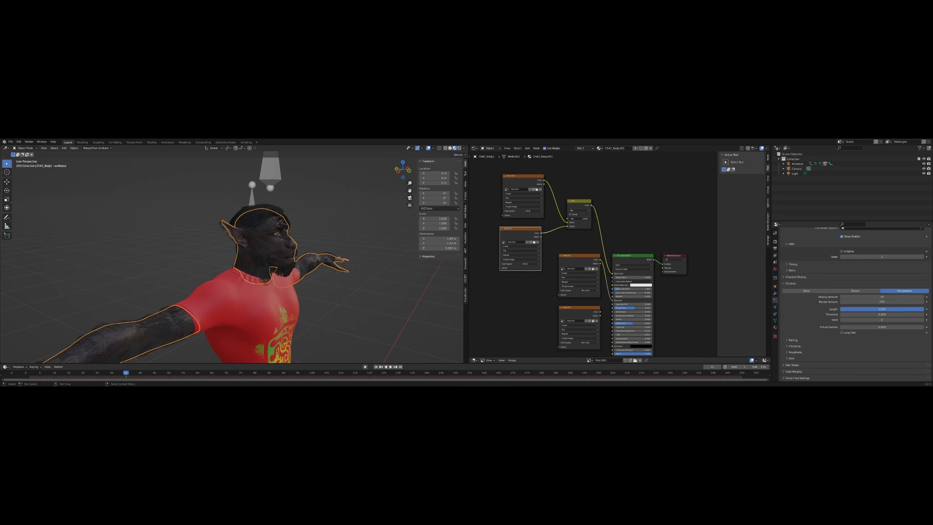
Enlarge the Image Editor and look through the stored body images for the original skin texture
{"action": "mouse_move", "coordinate": [573, 218]}
{"action": "left_mouse_down"}
{"action": "mouse_move", "coordinate": [590, 219]}
{"action": "mouse_move", "coordinate": [570, 218]}
{"action": "left_mouse_up"}
{"action": "left_click_drag", "start_coordinate": [514, 180], "coordinate": [519, 182]}
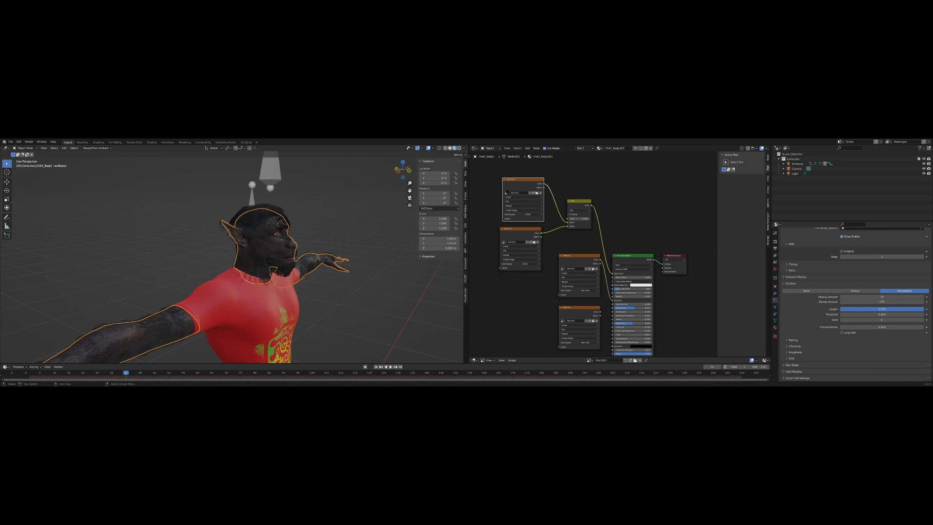
{"action": "left_click", "coordinate": [507, 192]}
{"action": "left_click_drag", "start_coordinate": [525, 358], "coordinate": [528, 244]}
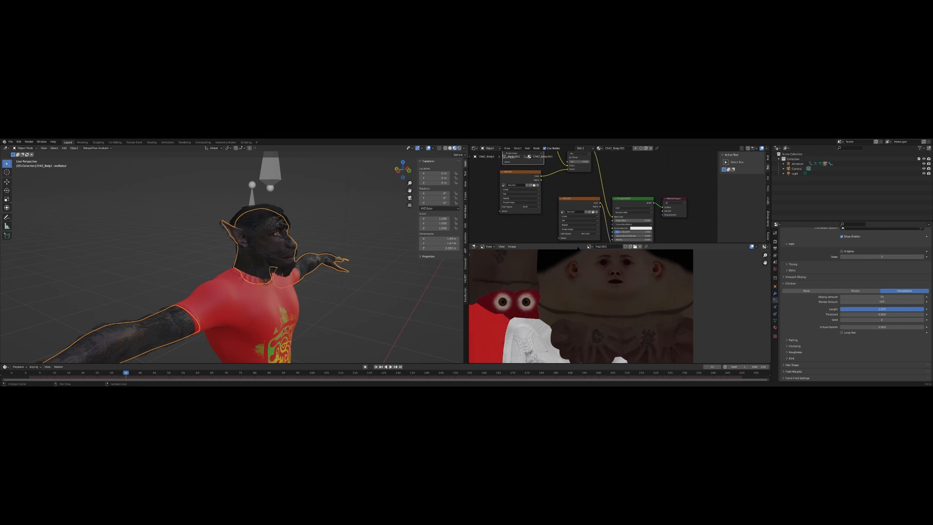
{"action": "left_click", "coordinate": [590, 246]}
{"action": "left_click", "coordinate": [597, 258]}
{"action": "left_click", "coordinate": [590, 246]}
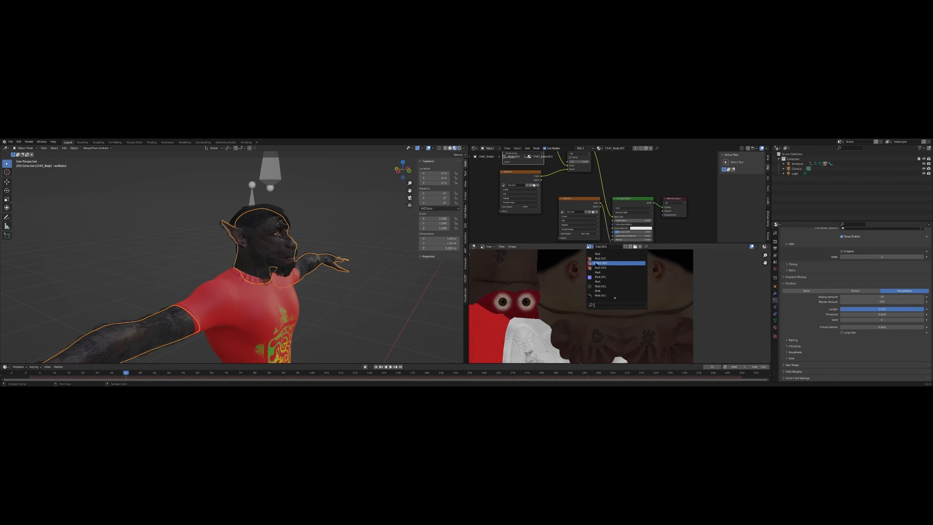
{"action": "left_click", "coordinate": [597, 263]}
{"action": "left_click", "coordinate": [589, 247]}
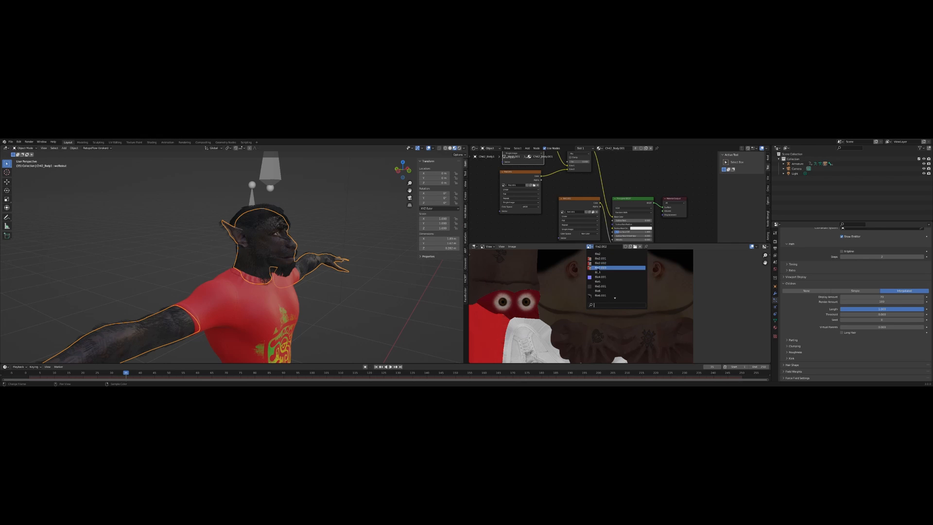
{"action": "left_click", "coordinate": [594, 268]}
{"action": "left_click", "coordinate": [589, 247]}
Load the original tattooed skin texture into the upper color texture node and shrink the Image Editor to give the nodes more room
{"action": "middle_click_drag", "start_coordinate": [539, 217], "coordinate": [534, 231]}
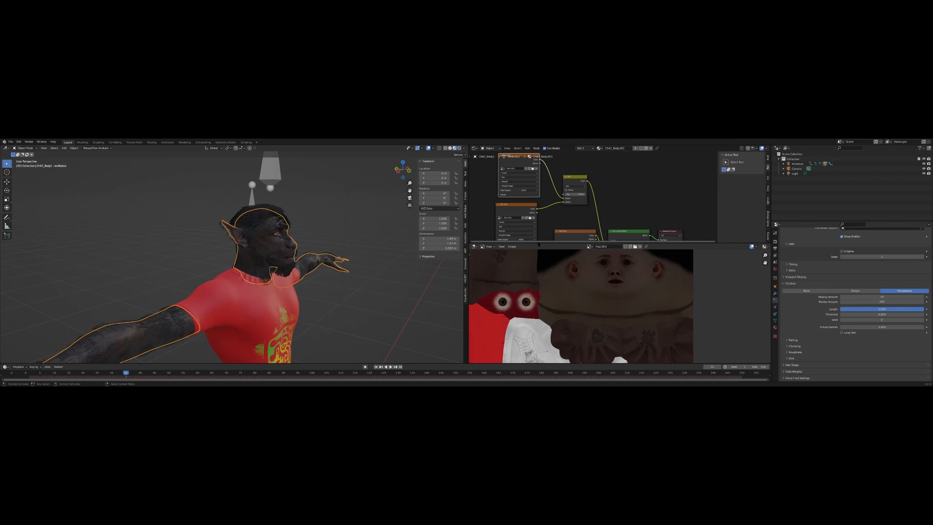
{"action": "left_click_drag", "start_coordinate": [540, 245], "coordinate": [540, 294]}
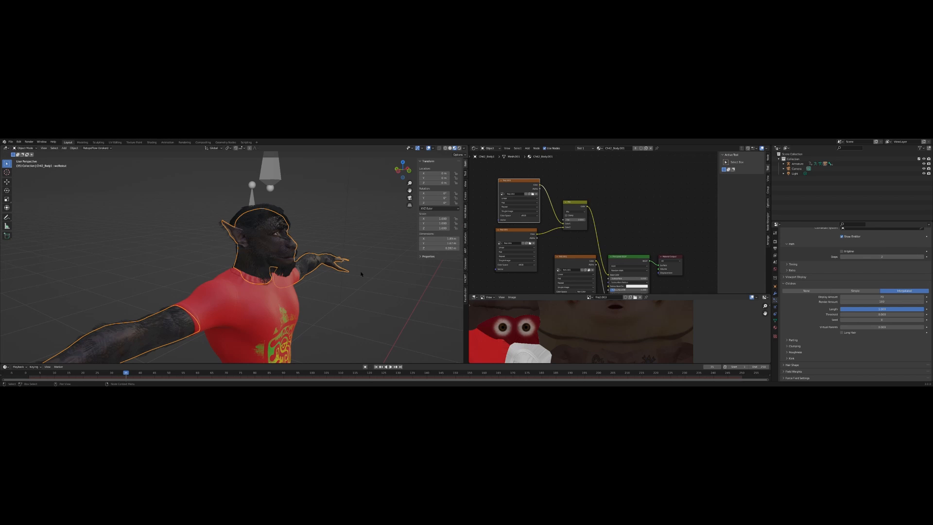
{"action": "left_click", "coordinate": [627, 347]}
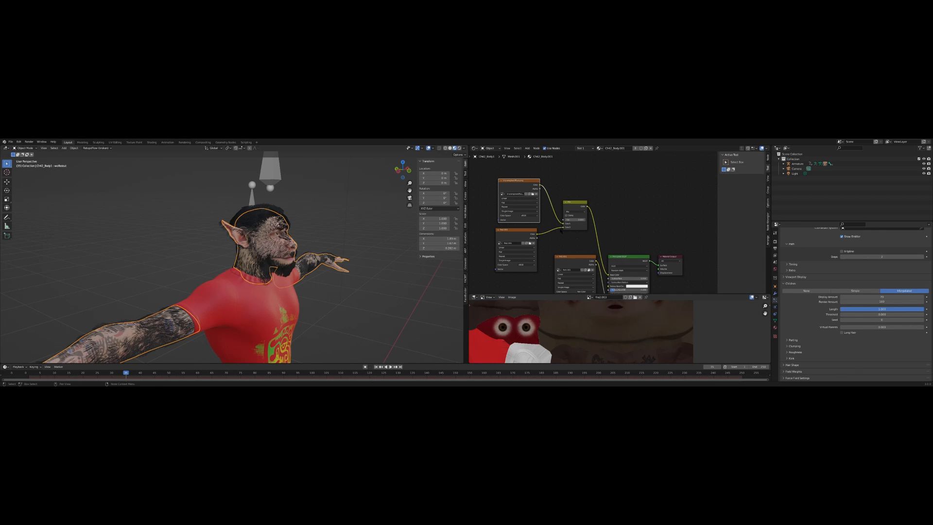
{"action": "left_click_drag", "start_coordinate": [529, 237], "coordinate": [532, 238]}
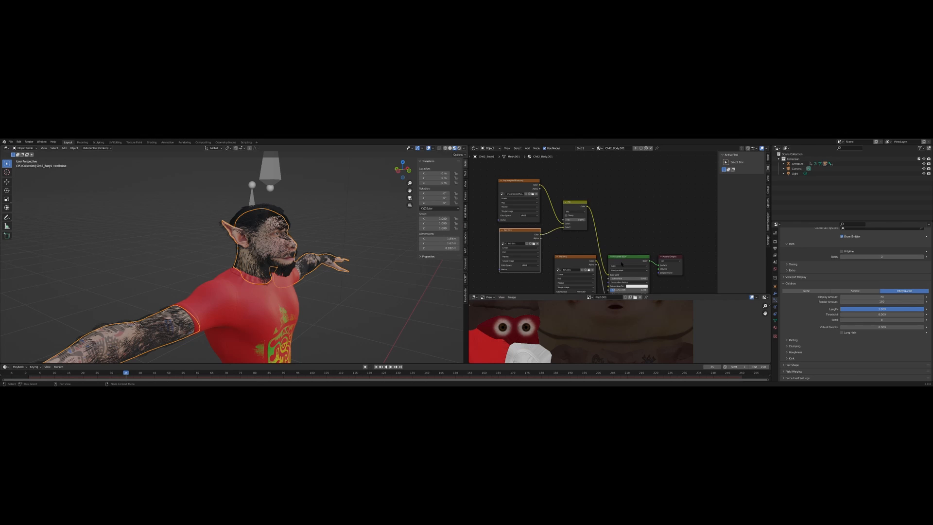
{"action": "mouse_move", "coordinate": [567, 220]}
{"action": "left_mouse_down"}
{"action": "mouse_move", "coordinate": [587, 220]}
{"action": "mouse_move", "coordinate": [565, 220]}
{"action": "left_mouse_up"}
{"action": "left_click_drag", "start_coordinate": [541, 294], "coordinate": [541, 317]}
{"action": "middle_click_drag", "start_coordinate": [399, 238], "coordinate": [375, 239]}
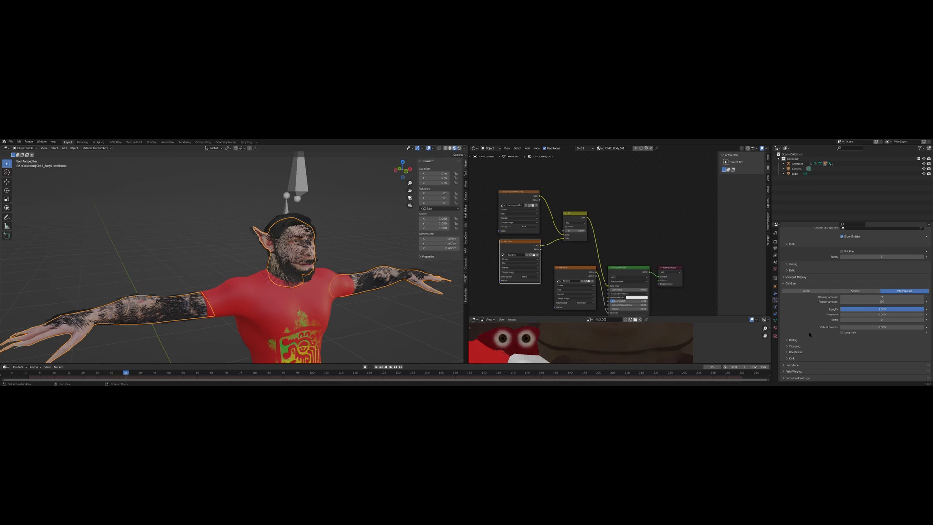
Copy the werewolf shape key's value as a new driver and paste it onto the Mix node's factor
{"action": "left_click", "coordinate": [775, 320]}
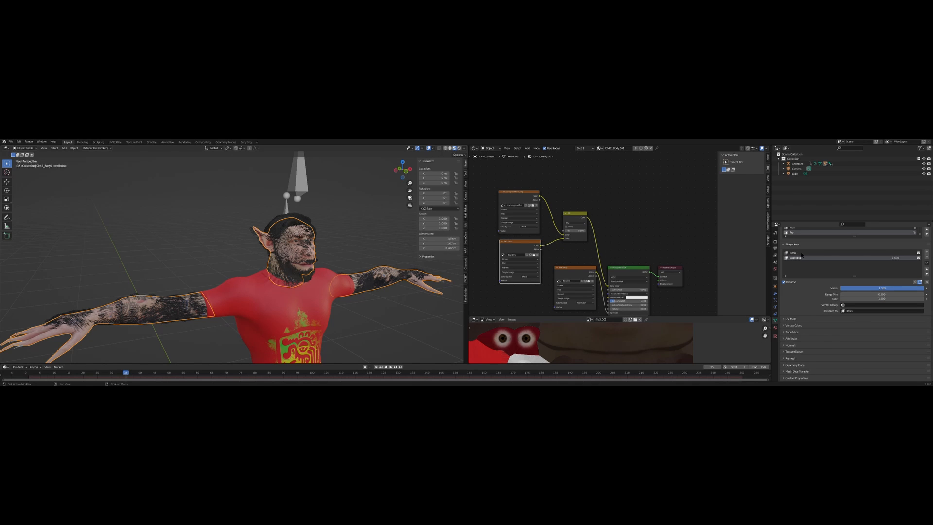
{"action": "right_click", "coordinate": [864, 290]}
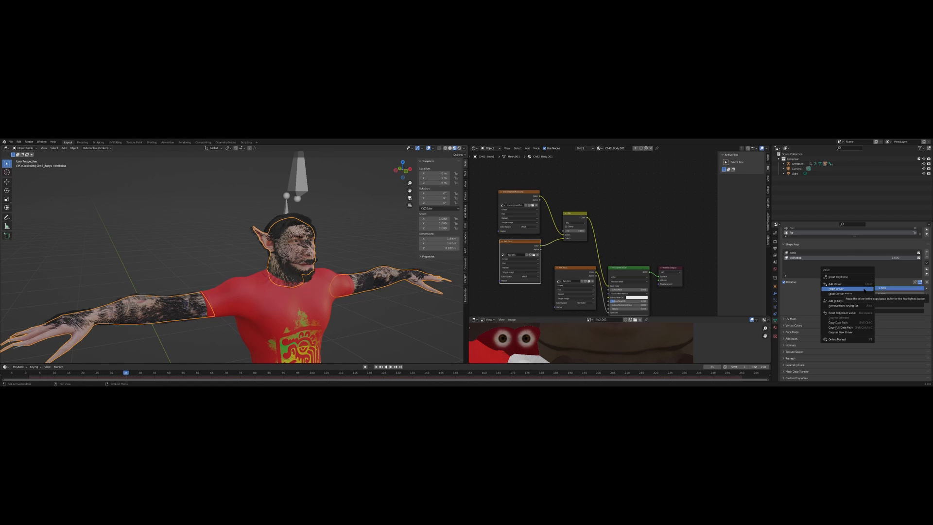
{"action": "left_click", "coordinate": [853, 333]}
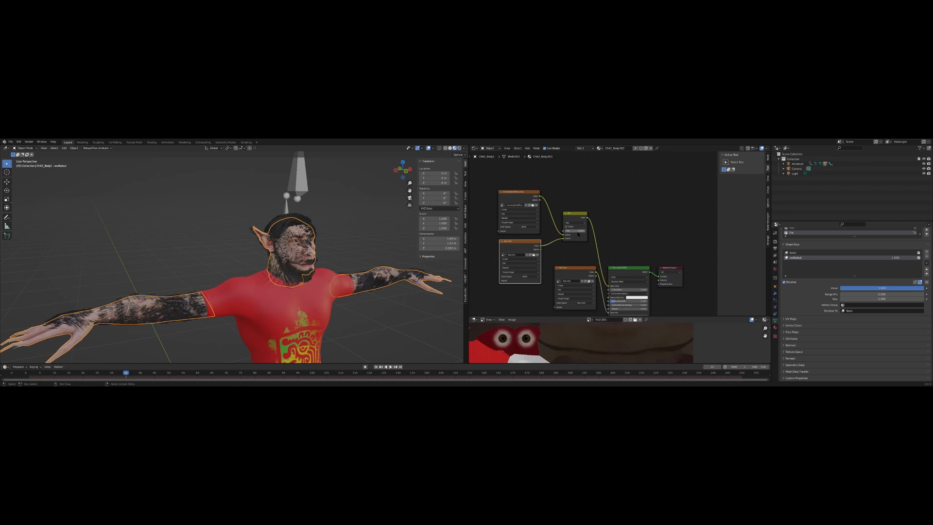
{"action": "left_click_drag", "start_coordinate": [572, 232], "coordinate": [573, 232]}
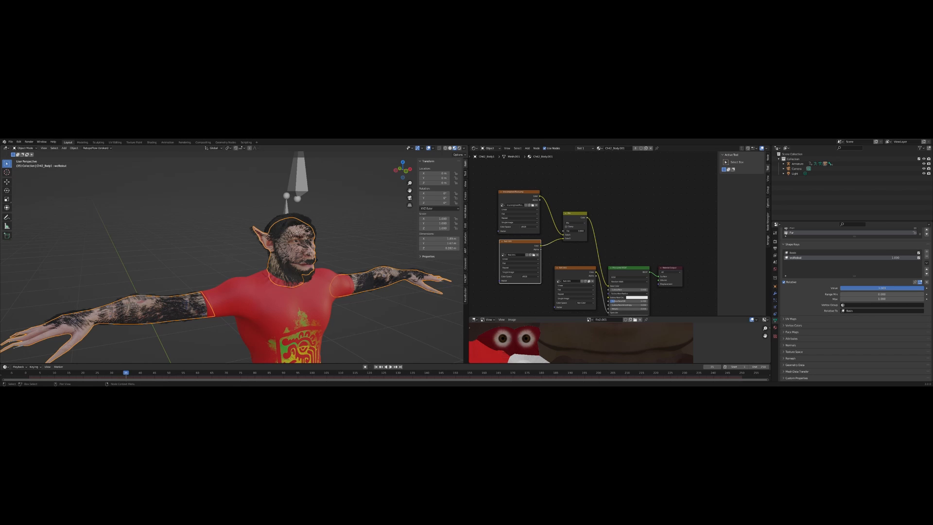
{"action": "right_click", "coordinate": [573, 231]}
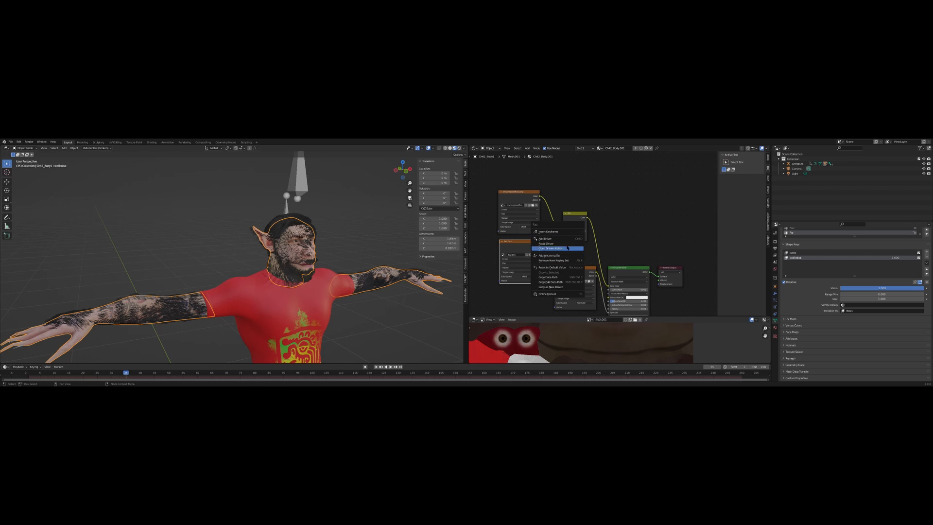
{"action": "left_click", "coordinate": [567, 244]}
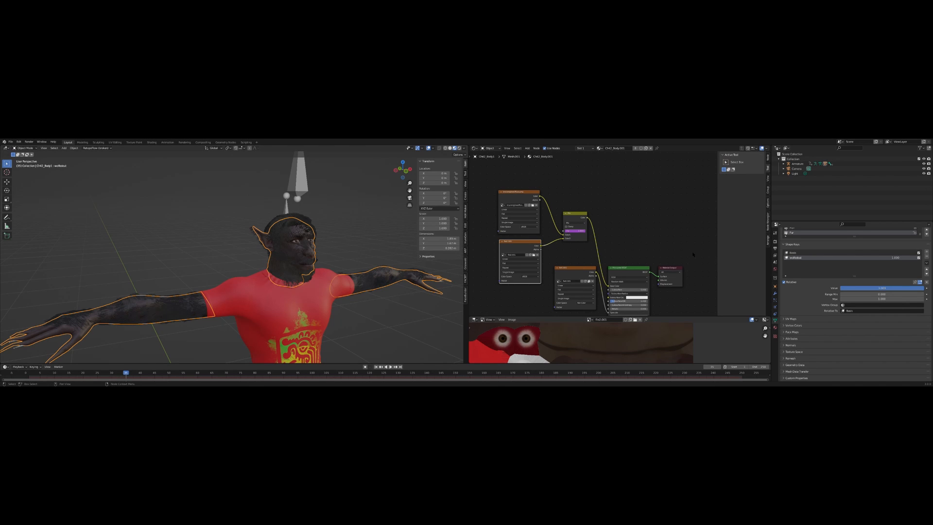
Set the werewolf shape key's value to 0 and save the project file
{"action": "left_click", "coordinate": [883, 288]}
{"action": "key", "text": "Return"}
{"action": "left_click_drag", "start_coordinate": [918, 288], "coordinate": [841, 288]}
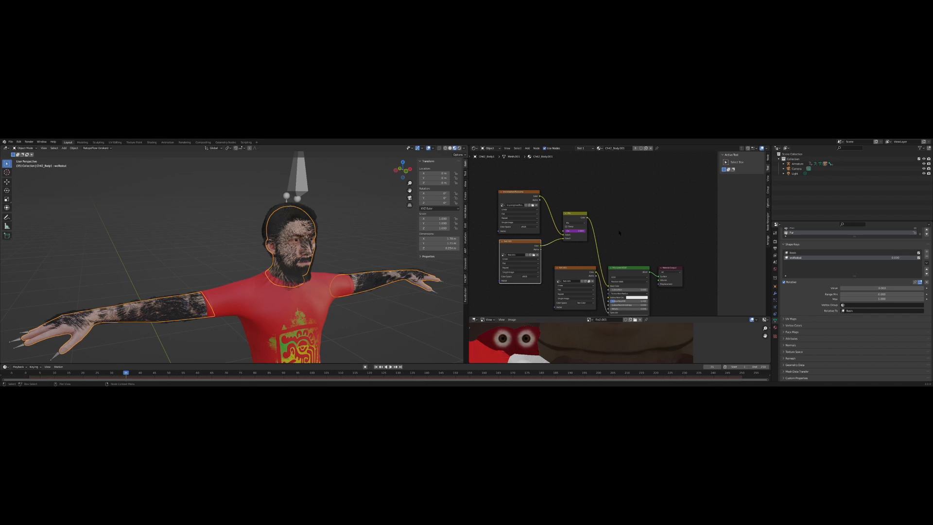
{"action": "middle_click_drag", "start_coordinate": [620, 233], "coordinate": [645, 191]}
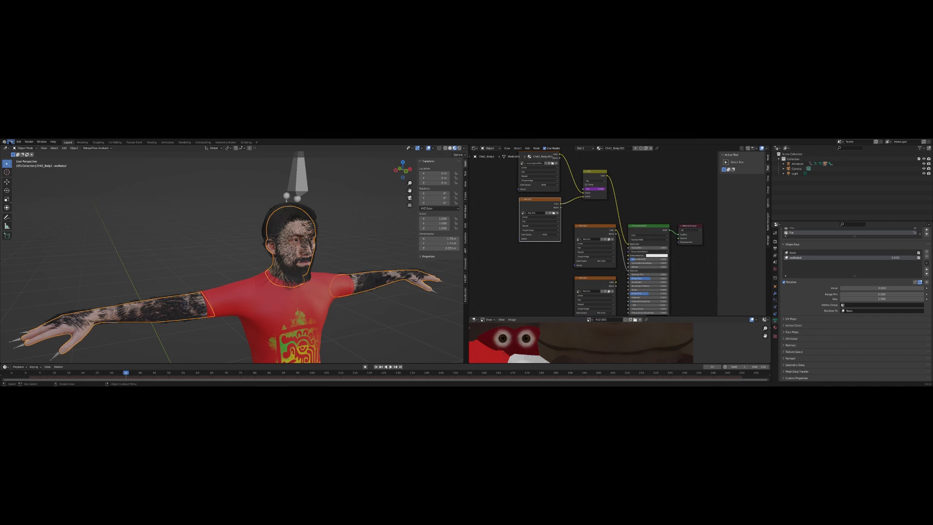
{"action": "left_click", "coordinate": [10, 141]}
{"action": "left_click", "coordinate": [21, 174]}
Paste the shape key driver onto the Length of the fur particle system's interpolated children
{"action": "left_click", "coordinate": [776, 300]}
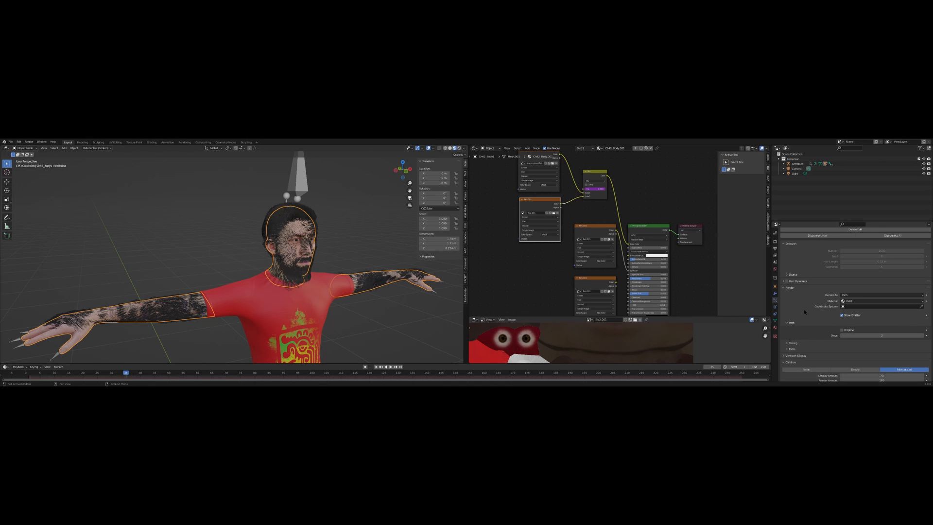
{"action": "scroll", "coordinate": [804, 311], "scroll_direction": "down", "scroll_amount": 5}
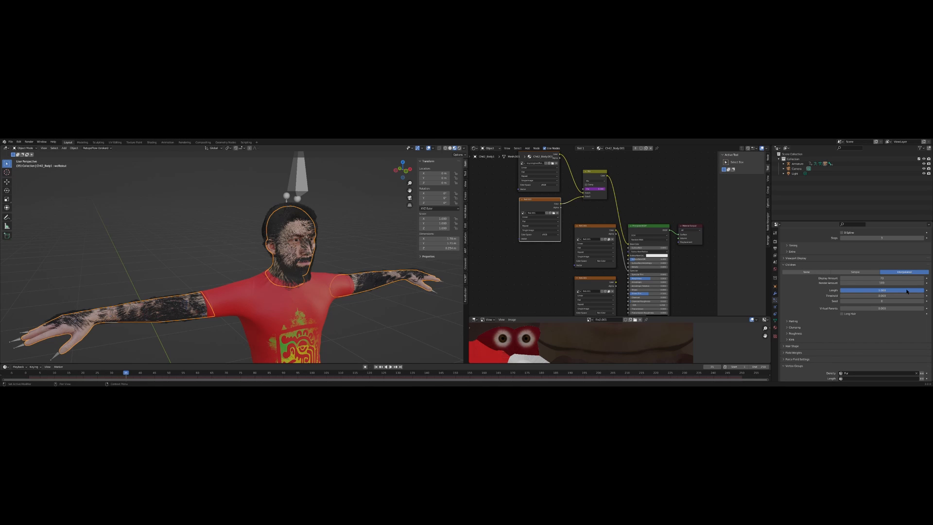
{"action": "mouse_move", "coordinate": [908, 291]}
{"action": "left_mouse_down"}
{"action": "mouse_move", "coordinate": [823, 291]}
{"action": "mouse_move", "coordinate": [926, 291]}
{"action": "left_mouse_up"}
{"action": "right_click", "coordinate": [867, 291]}
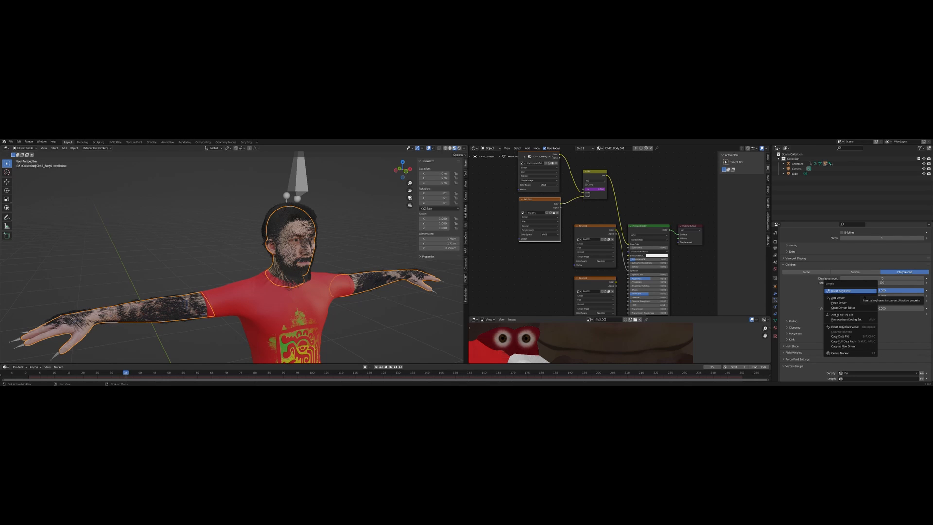
{"action": "left_click", "coordinate": [854, 306]}
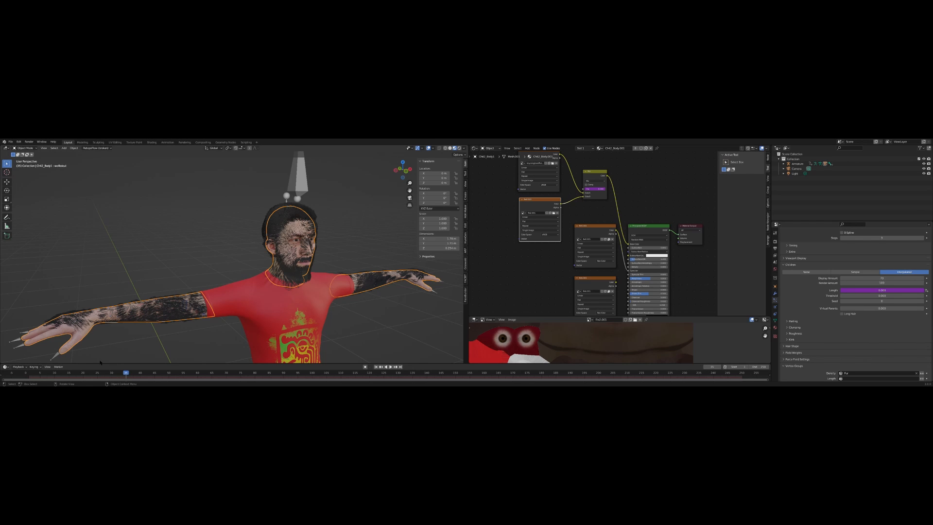
Scrub the timeline back to its start, play the animation briefly to refresh the fur, and save the project file
{"action": "left_click_drag", "start_coordinate": [83, 373], "coordinate": [25, 374]}
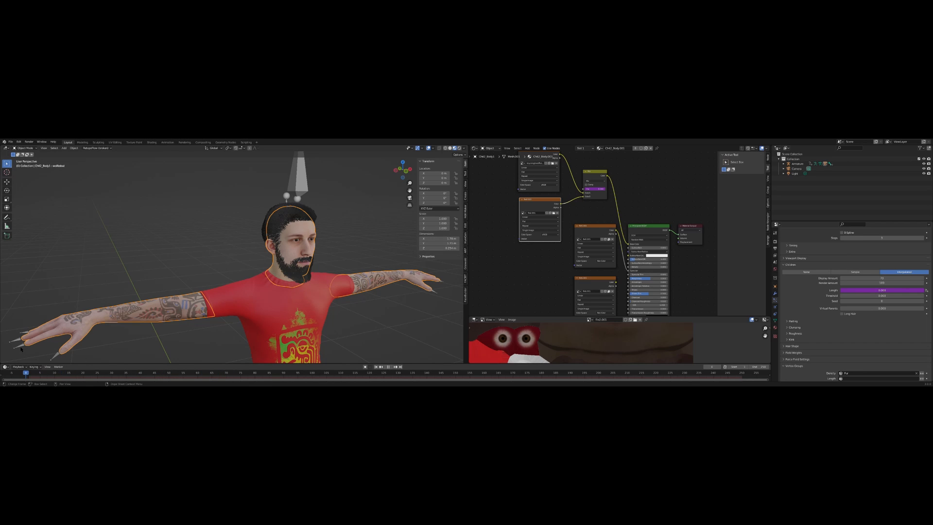
{"action": "key", "text": "space"}
{"action": "left_click", "coordinate": [10, 141]}
{"action": "left_click", "coordinate": [48, 174]}
Test the driven transformation by raising the werewolf shape key's value to 1 and returning it to 0
{"action": "left_click", "coordinate": [776, 320]}
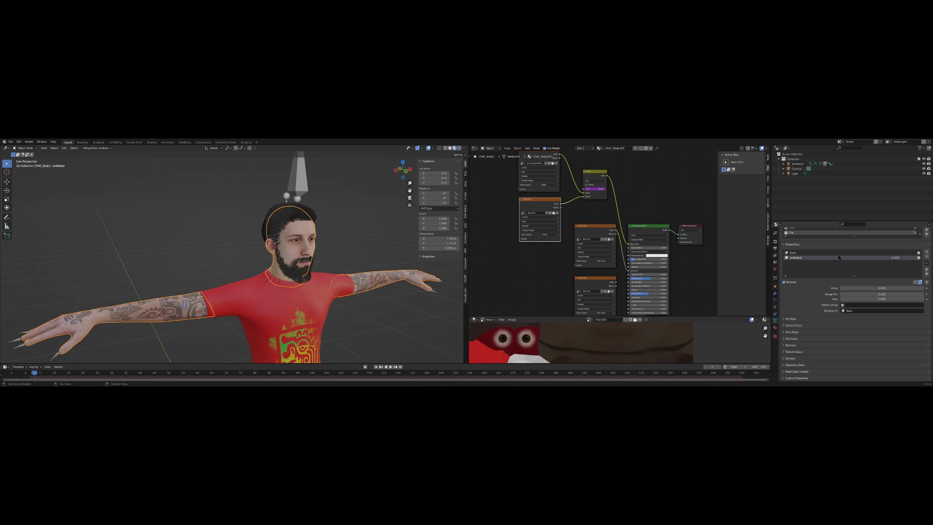
{"action": "mouse_move", "coordinate": [850, 288]}
{"action": "left_mouse_down"}
{"action": "mouse_move", "coordinate": [926, 288]}
{"action": "mouse_move", "coordinate": [841, 288]}
{"action": "left_mouse_up"}
{"action": "left_click_drag", "start_coordinate": [840, 288], "coordinate": [925, 288]}
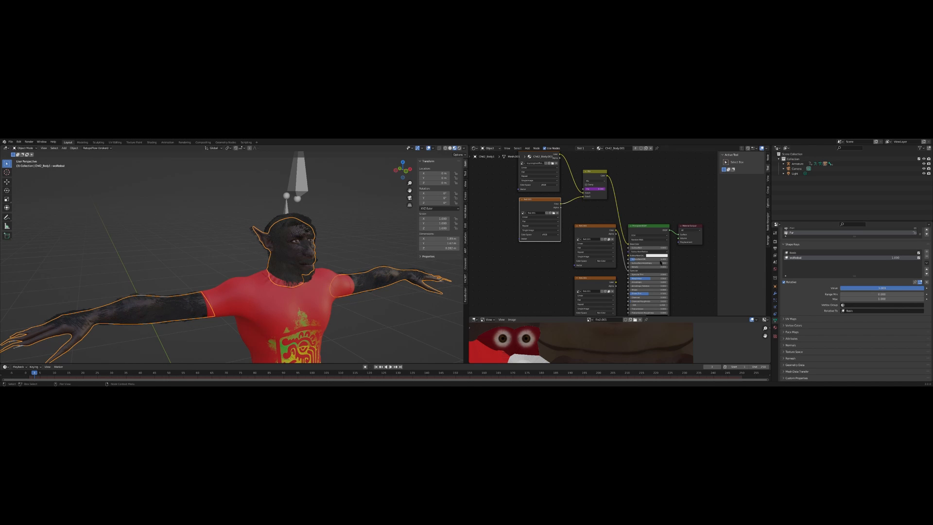
{"action": "middle_click_drag", "start_coordinate": [360, 223], "coordinate": [243, 239]}
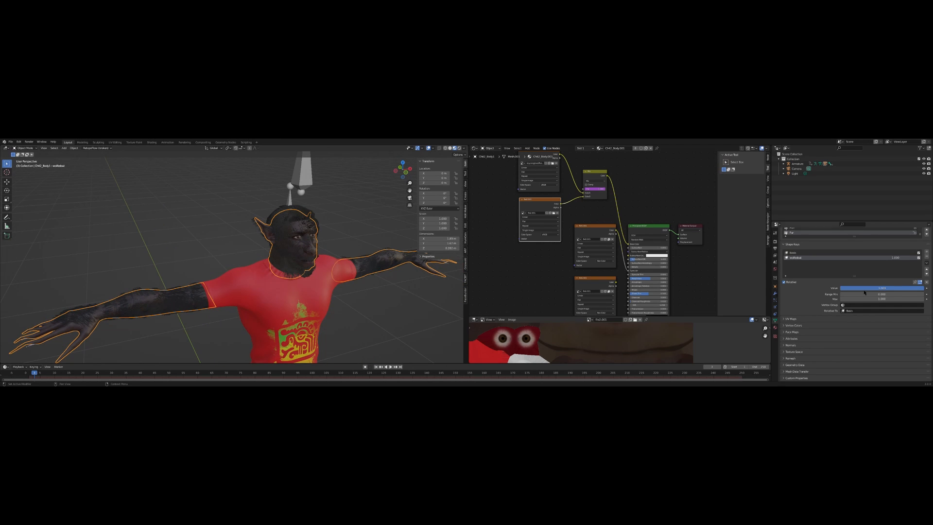
{"action": "left_click_drag", "start_coordinate": [882, 288], "coordinate": [841, 289]}
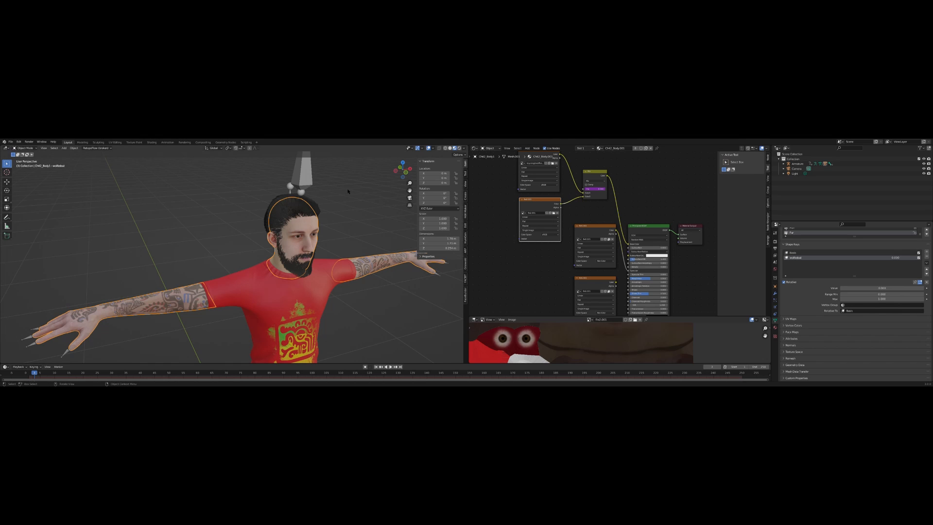
Switch the armature to Pose Position, view the full animated character and expand the armature's hierarchy to list its meshes
{"action": "left_click", "coordinate": [310, 184]}
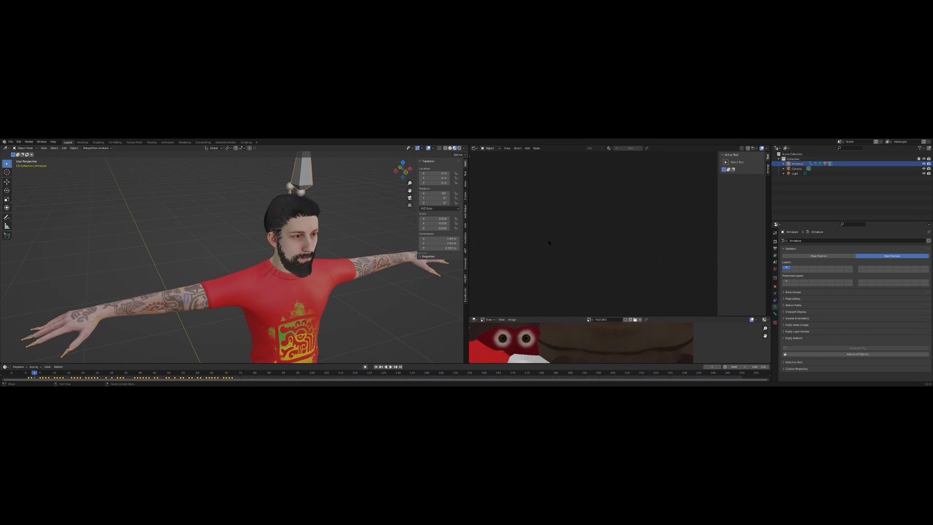
{"action": "left_click", "coordinate": [843, 256]}
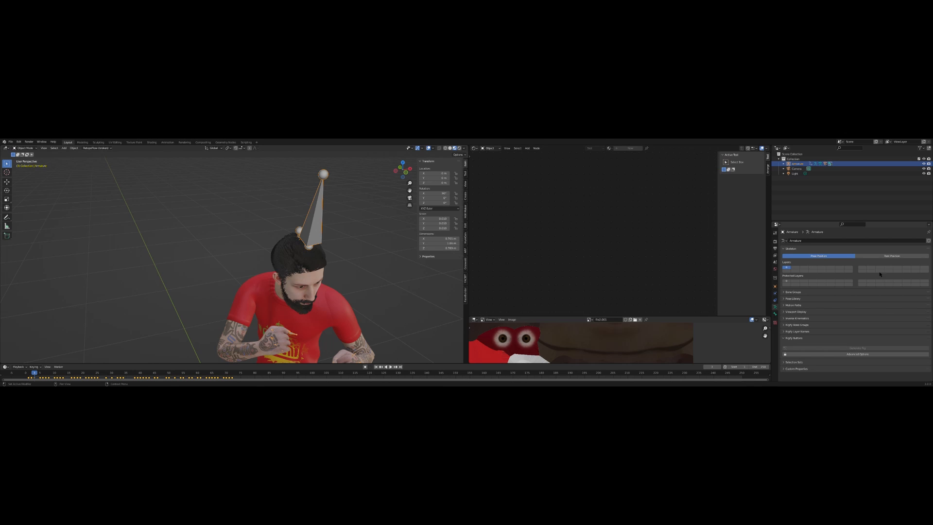
{"action": "scroll", "coordinate": [392, 264], "scroll_direction": "down", "scroll_amount": 3}
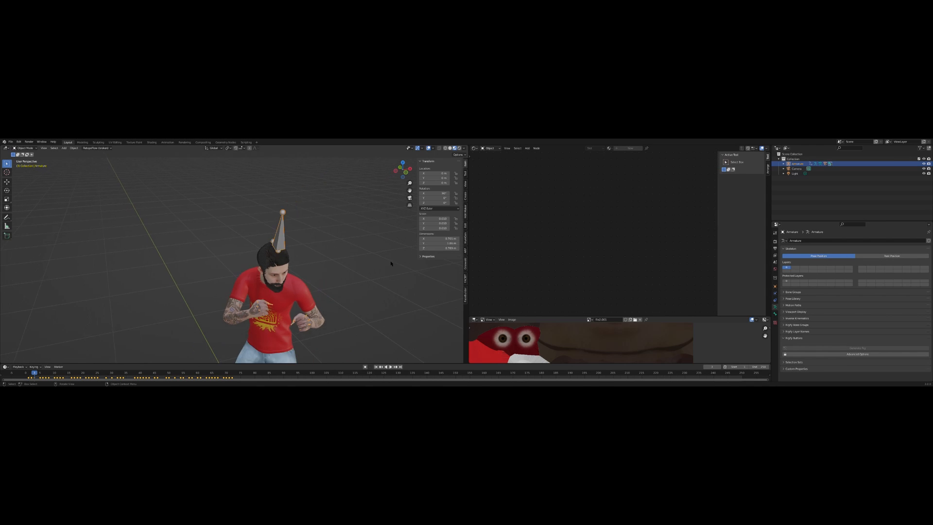
{"action": "middle_click_drag", "start_coordinate": [392, 264], "coordinate": [357, 245]}
{"action": "scroll", "coordinate": [369, 270], "scroll_direction": "down", "scroll_amount": 3}
{"action": "middle_click_drag", "start_coordinate": [381, 292], "coordinate": [423, 318]}
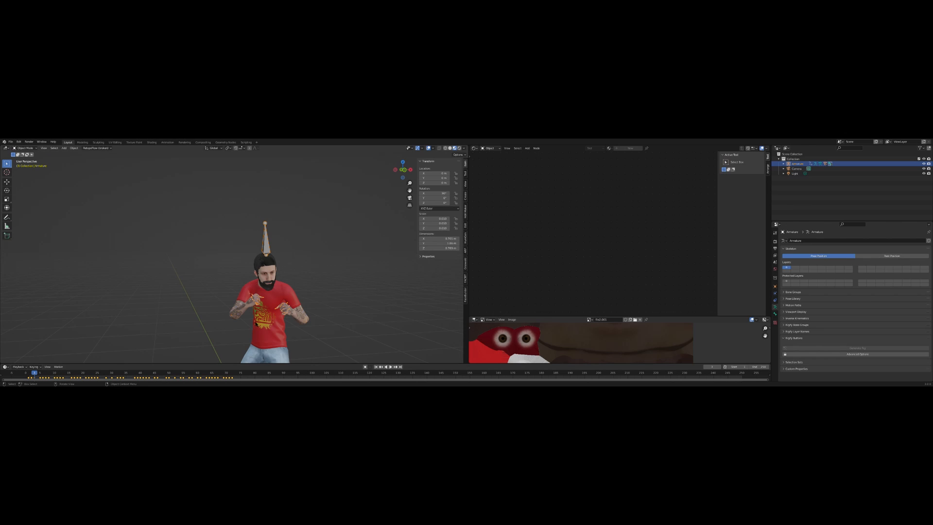
{"action": "scroll", "coordinate": [344, 313], "scroll_direction": "up", "scroll_amount": 3}
{"action": "middle_click_drag", "start_coordinate": [344, 312], "coordinate": [325, 290]}
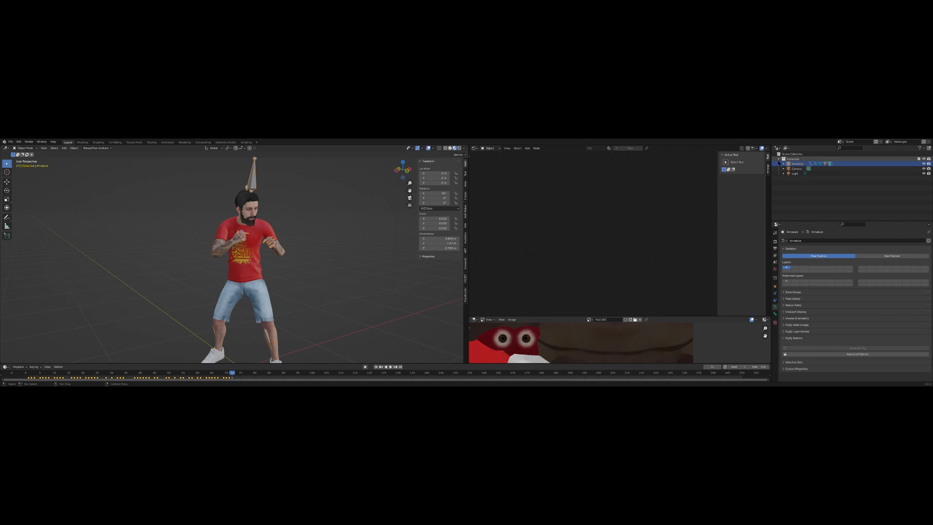
{"action": "left_click", "coordinate": [778, 164]}
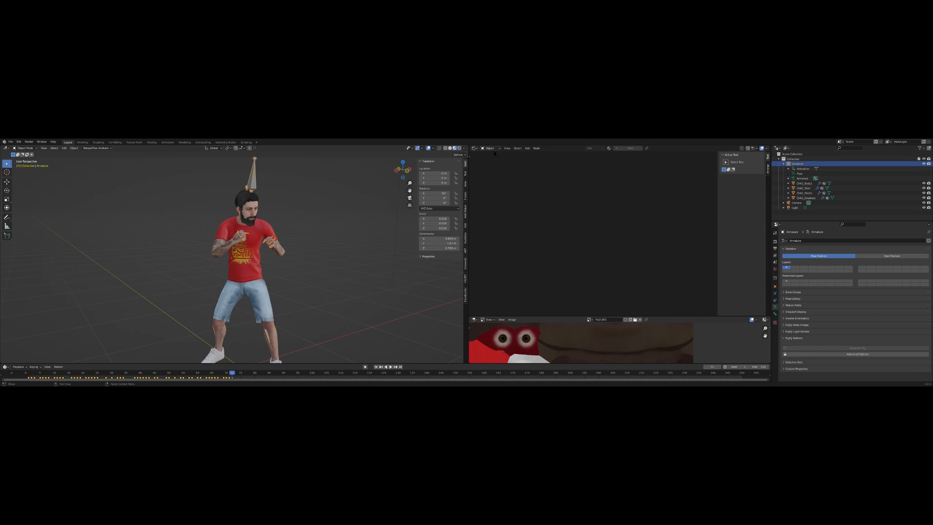
Put the armature in Pose Mode, copy its animation keyframes and paste them just after the end of the first cycle
{"action": "left_click", "coordinate": [25, 148]}
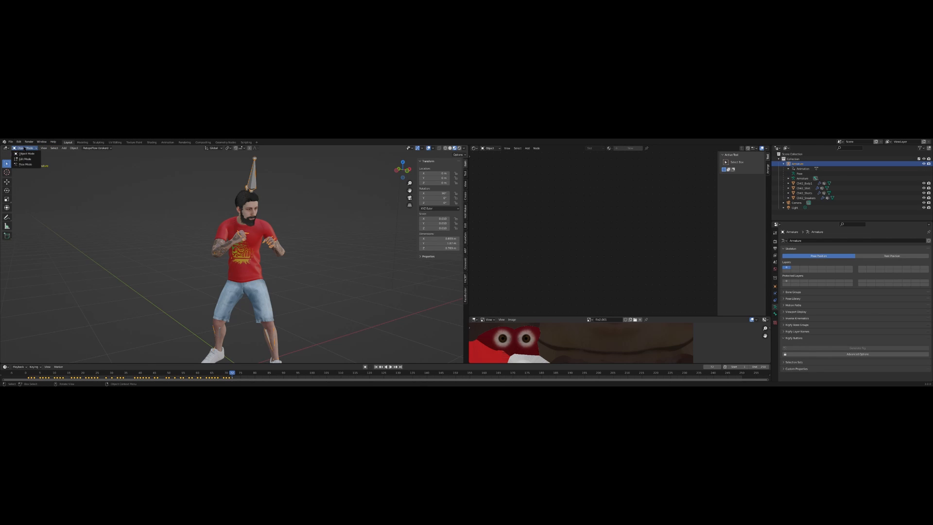
{"action": "left_click", "coordinate": [24, 167]}
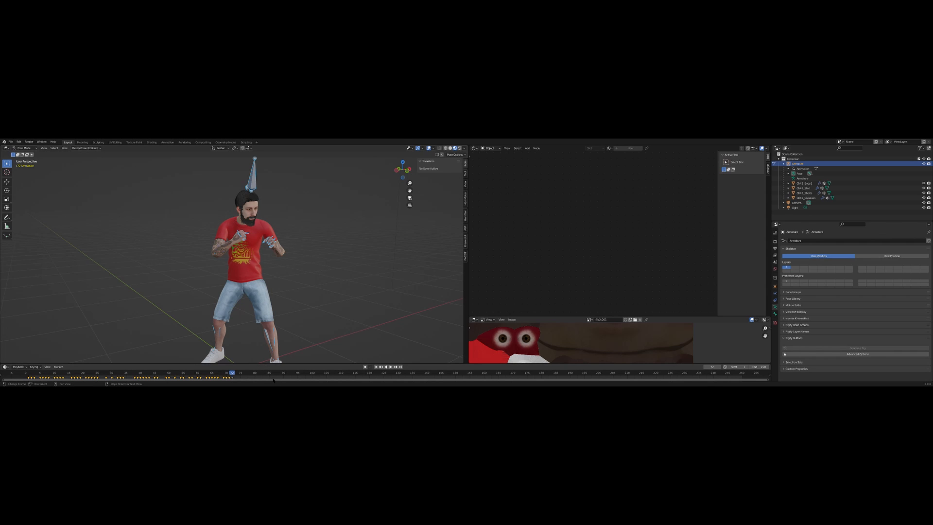
{"action": "left_click_drag", "start_coordinate": [253, 378], "coordinate": [27, 379]}
{"action": "right_click", "coordinate": [28, 379]}
{"action": "left_click", "coordinate": [30, 320]}
{"action": "left_click_drag", "start_coordinate": [233, 373], "coordinate": [235, 373]}
{"action": "right_click", "coordinate": [237, 376]}
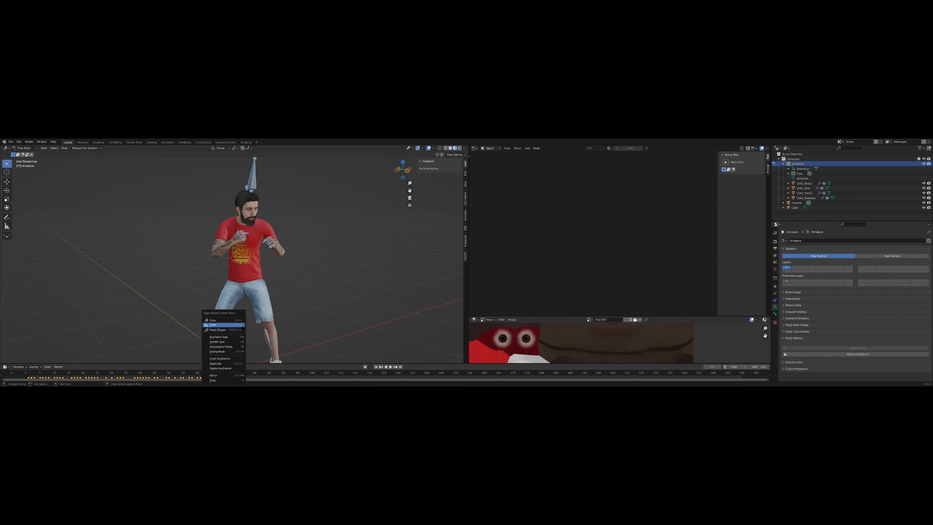
{"action": "left_click", "coordinate": [243, 325]}
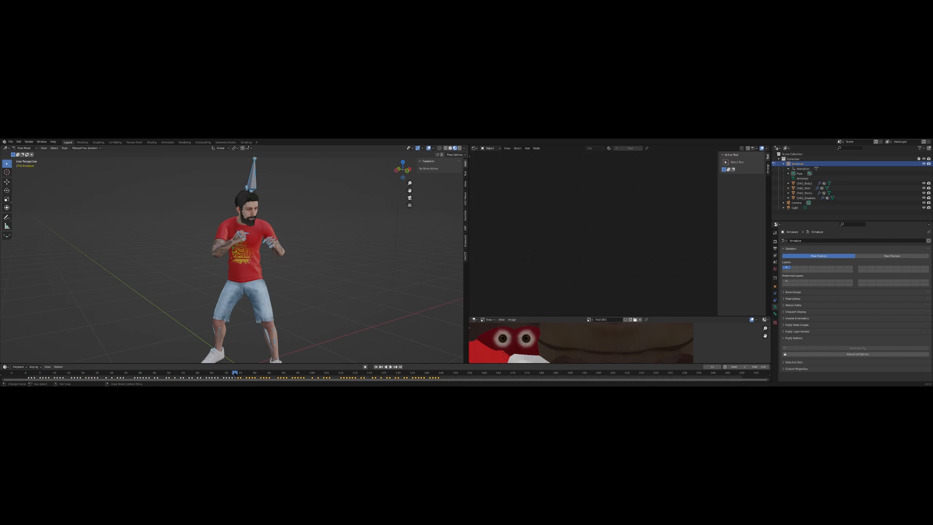
Paste the copied armature keyframes again after the second cycle and play the repeated motion to check the loop
{"action": "key", "text": "space"}
{"action": "key", "text": "space"}
{"action": "right_click", "coordinate": [428, 347]}
{"action": "left_click", "coordinate": [427, 327]}
{"action": "key", "text": "space"}
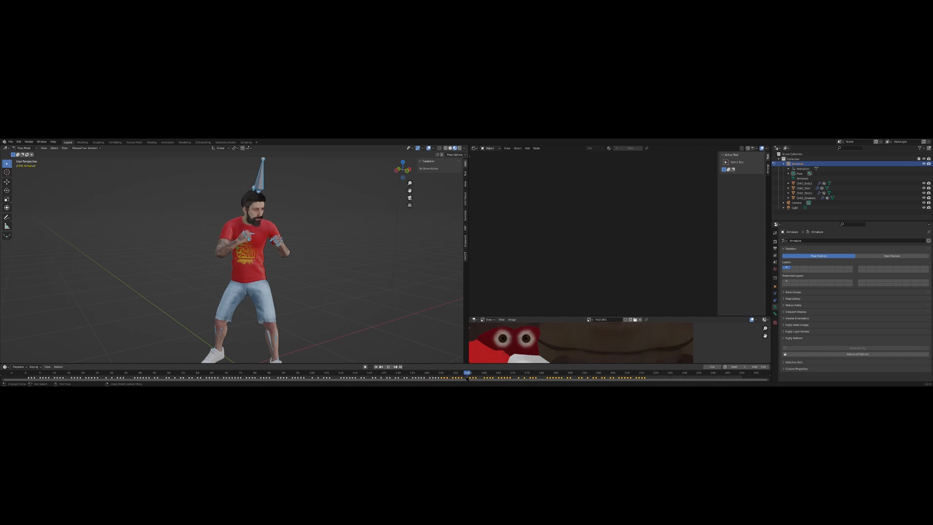
{"action": "left_click_drag", "start_coordinate": [634, 379], "coordinate": [645, 379]}
{"action": "key", "text": "space"}
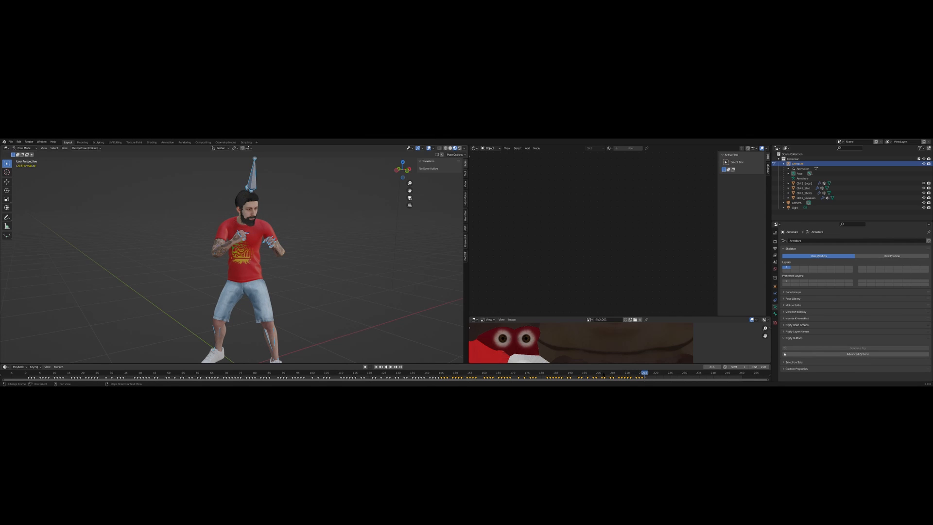
Set the animation's end frame to 200 and scrub through the shortened range
{"action": "left_click", "coordinate": [599, 373]}
{"action": "left_click", "coordinate": [754, 367]}
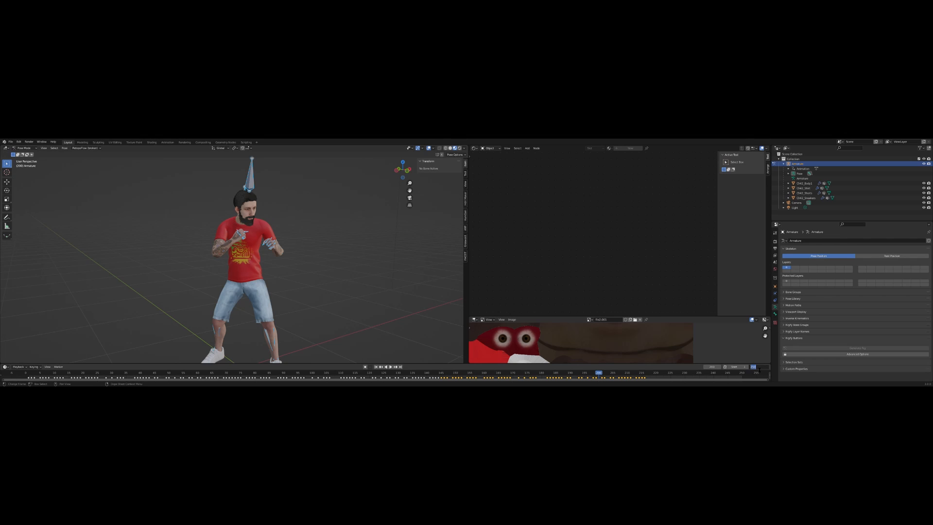
{"action": "type", "text": "200"}
{"action": "key", "text": "Return"}
{"action": "left_click_drag", "start_coordinate": [303, 376], "coordinate": [283, 374]}
Return the armature to Object Mode and move the playhead back to frame 1
{"action": "left_click", "coordinate": [799, 203]}
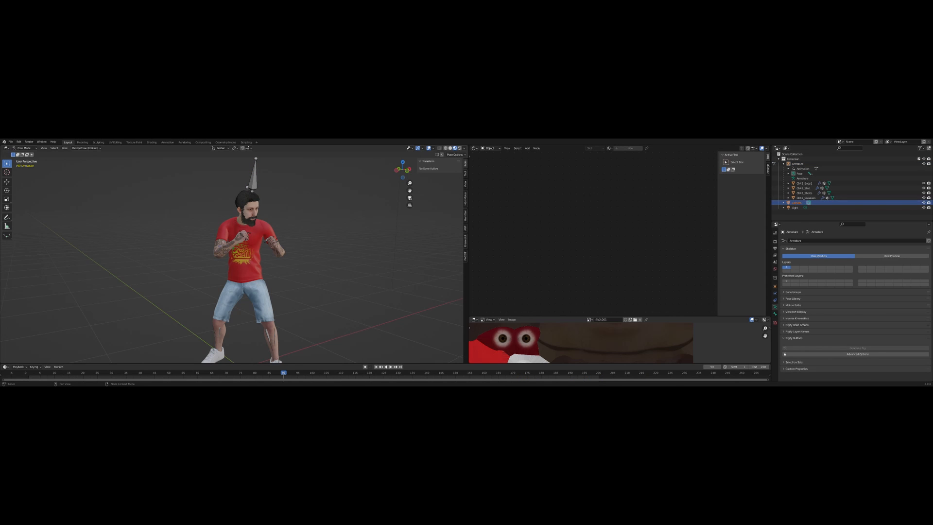
{"action": "left_click", "coordinate": [25, 148]}
{"action": "left_click", "coordinate": [25, 153]}
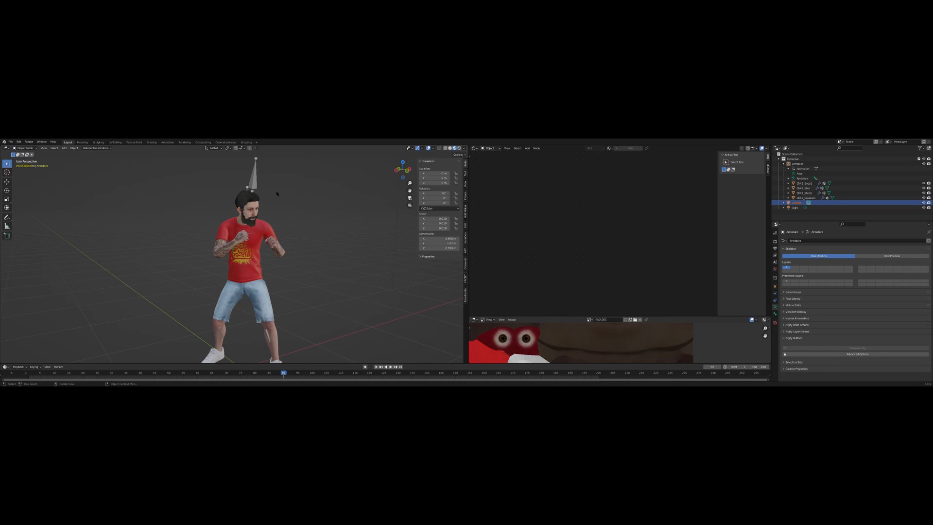
{"action": "left_click", "coordinate": [31, 376]}
{"action": "key", "text": "space"}
{"action": "left_click_drag", "start_coordinate": [32, 377], "coordinate": [29, 376]}
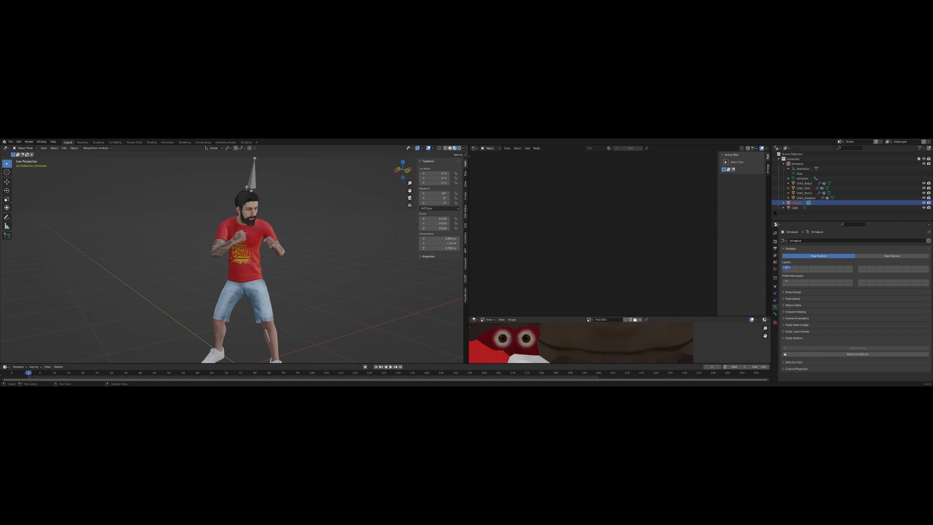
Select the camera, check its current framing, and align it to the current viewport view of the character
{"action": "left_click", "coordinate": [798, 203]}
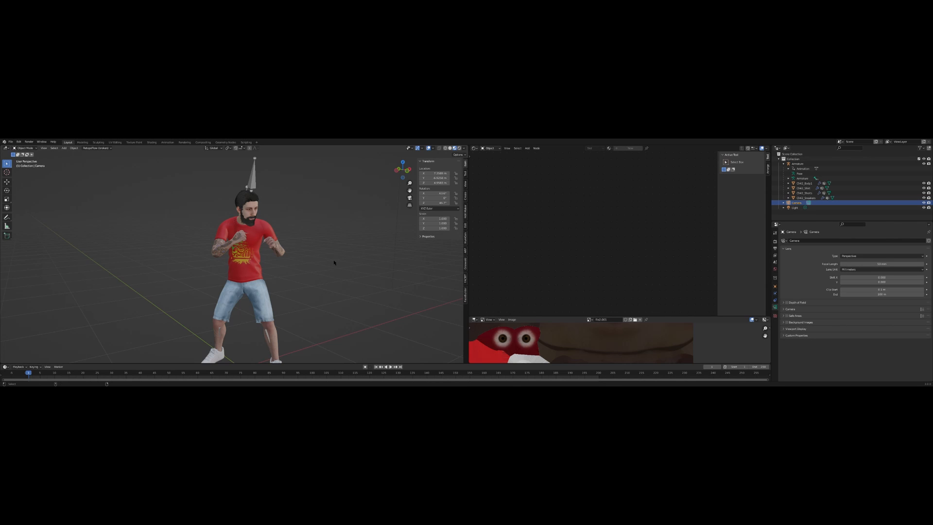
{"action": "key", "text": "g"}
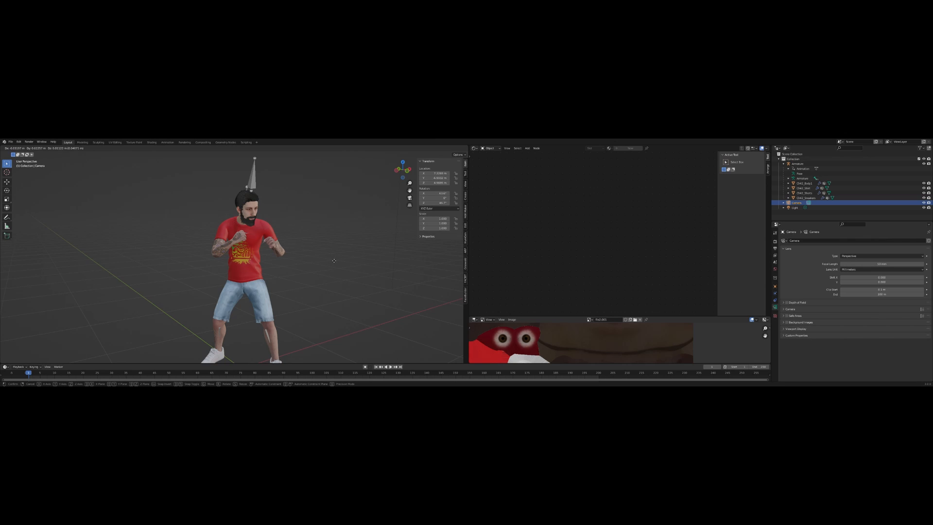
{"action": "left_click", "coordinate": [351, 253]}
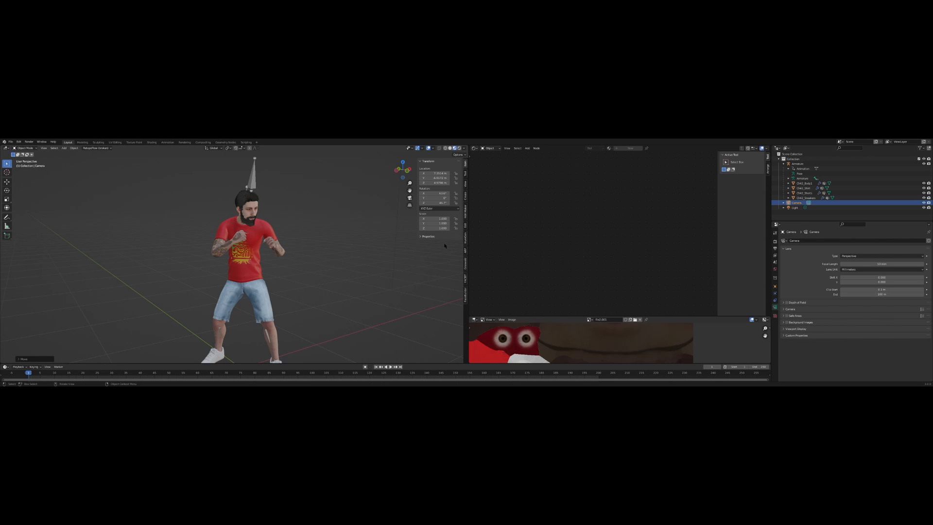
{"action": "left_click", "coordinate": [410, 198]}
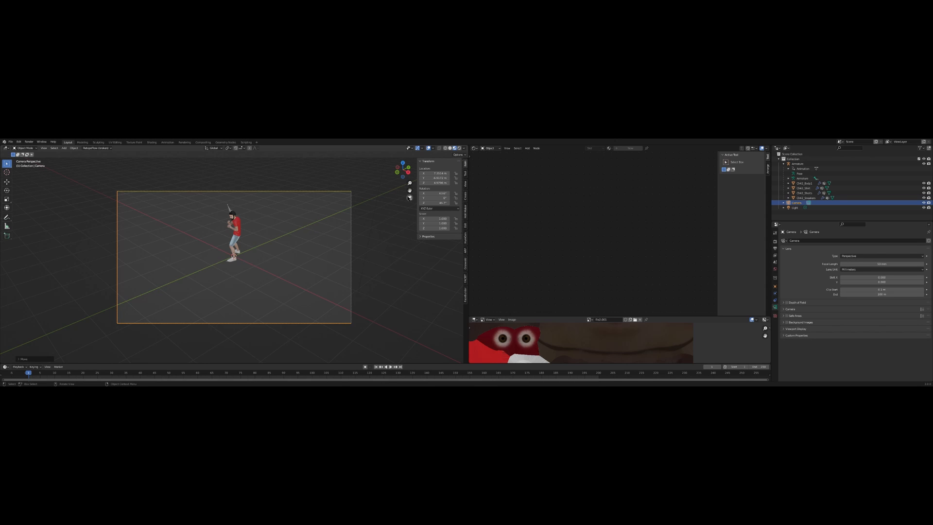
{"action": "left_click", "coordinate": [410, 198]}
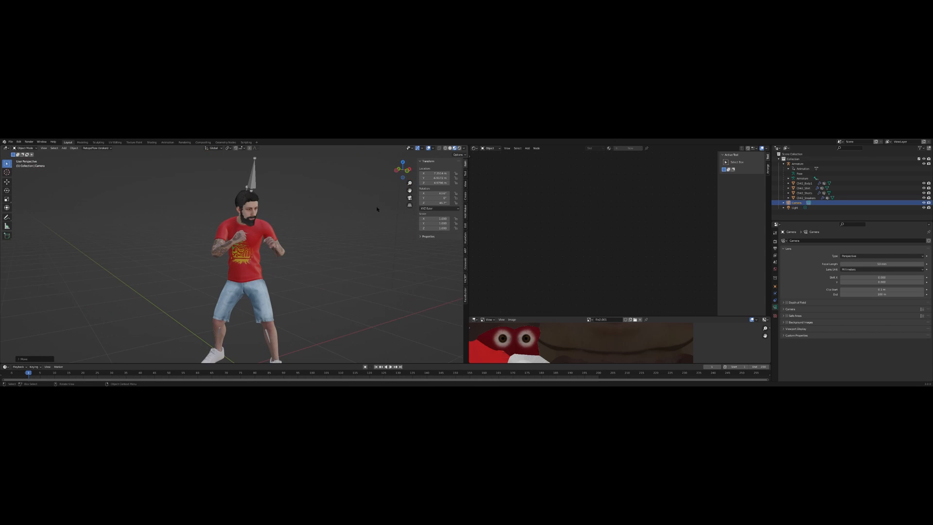
{"action": "middle_click_drag", "start_coordinate": [311, 258], "coordinate": [319, 265]}
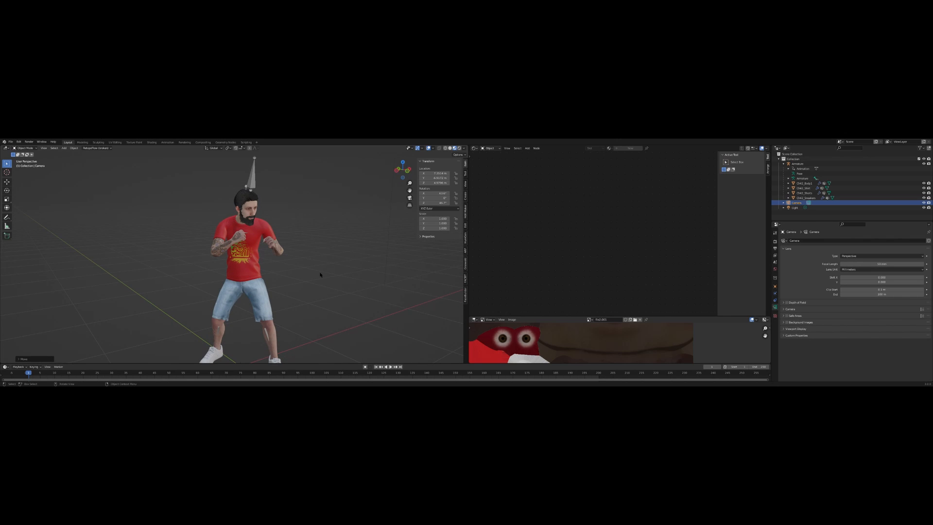
{"action": "key", "text": "ctrl+alt+KP_0"}
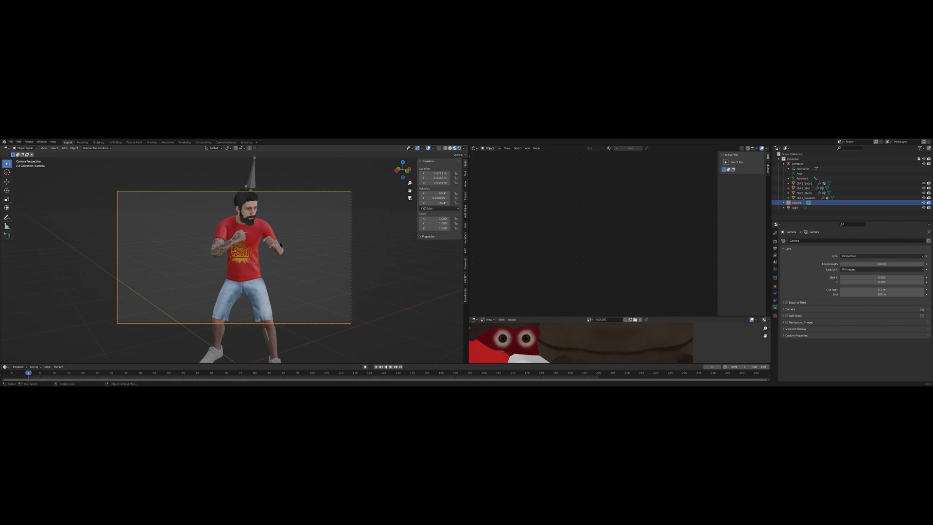
Reposition the camera around the character, turn on auto keying and record its starting position at frame 1
{"action": "key", "text": "g"}
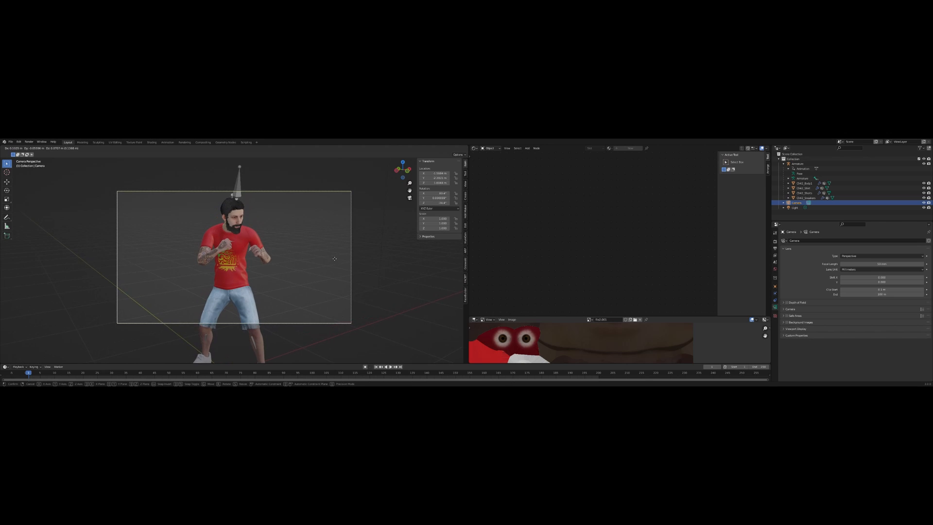
{"action": "left_click", "coordinate": [330, 261]}
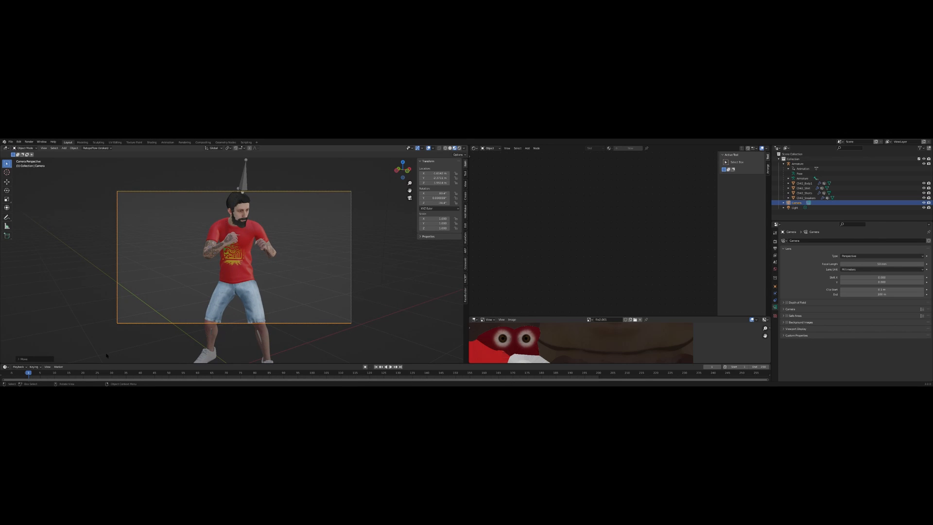
{"action": "left_click", "coordinate": [365, 367]}
{"action": "key", "text": "g"}
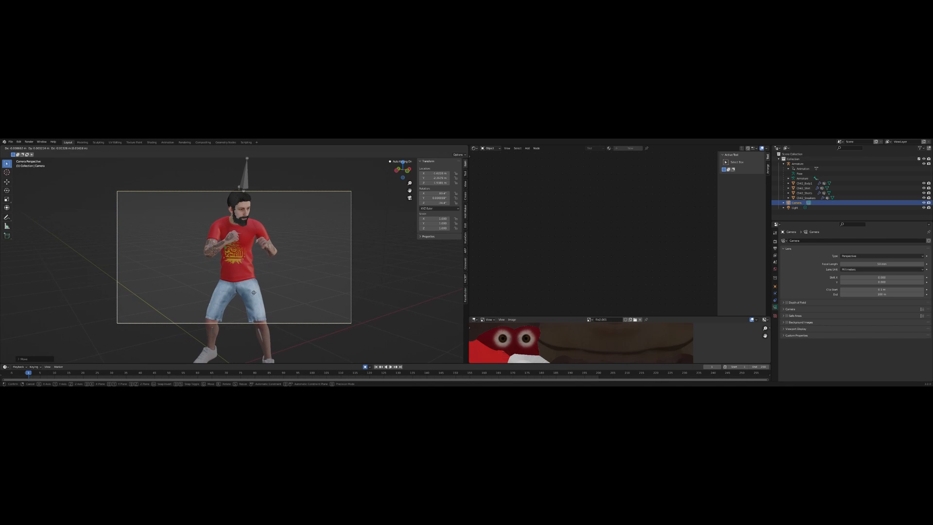
{"action": "left_click", "coordinate": [252, 292]}
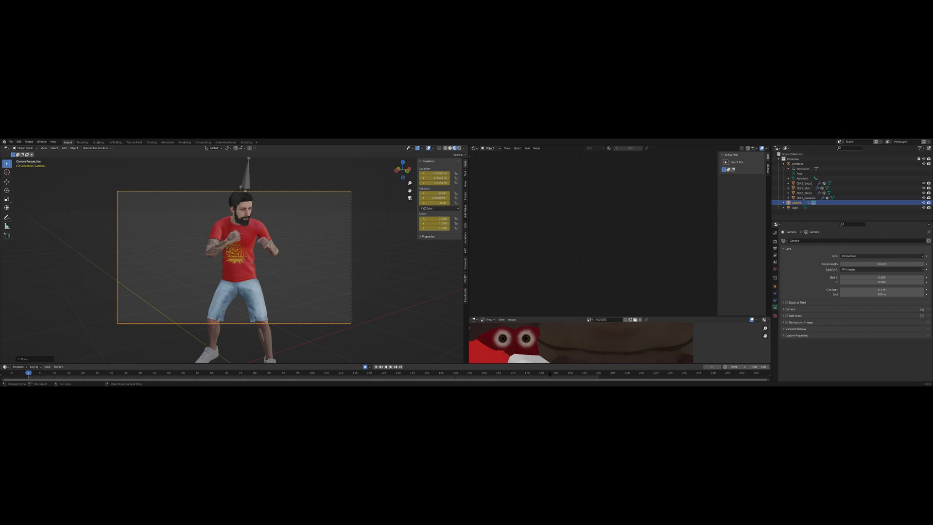
At the last frame, 200, move the camera in close on the character's head and chest to key its end position
{"action": "left_click", "coordinate": [400, 367]}
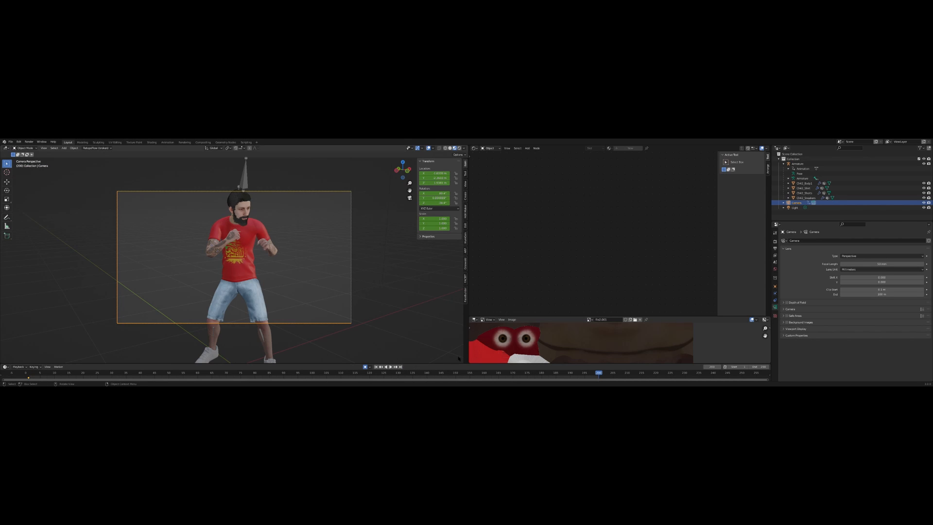
{"action": "key", "text": "g"}
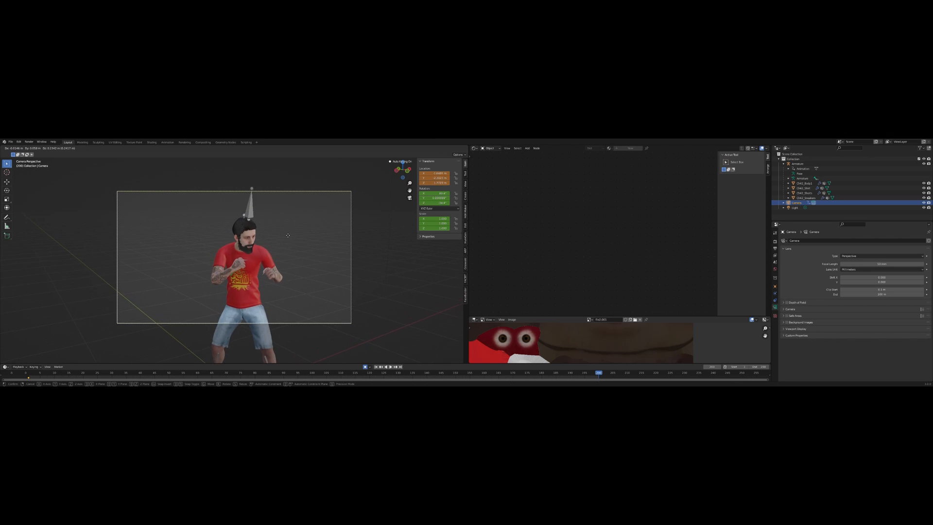
{"action": "left_click", "coordinate": [291, 248]}
{"action": "key", "text": "g"}
{"action": "key", "text": "z"}
{"action": "key", "text": "z"}
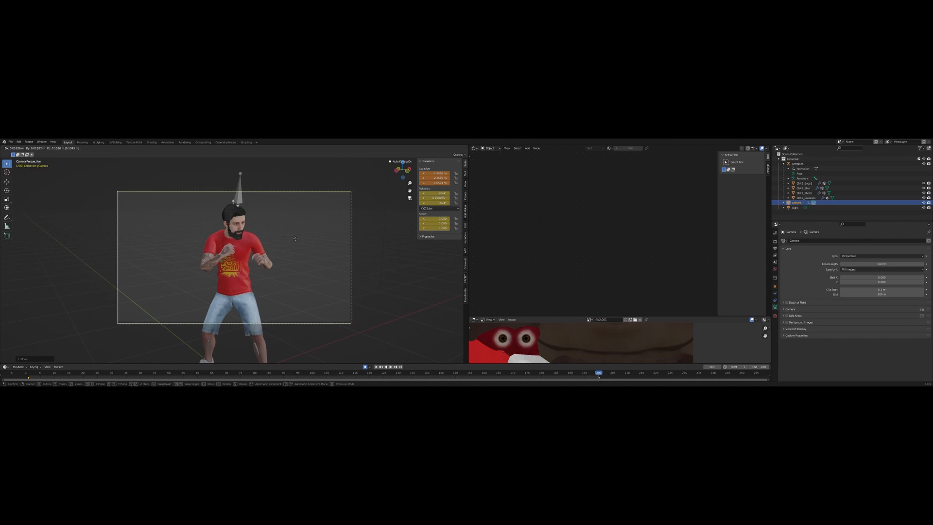
{"action": "left_click", "coordinate": [312, 214]}
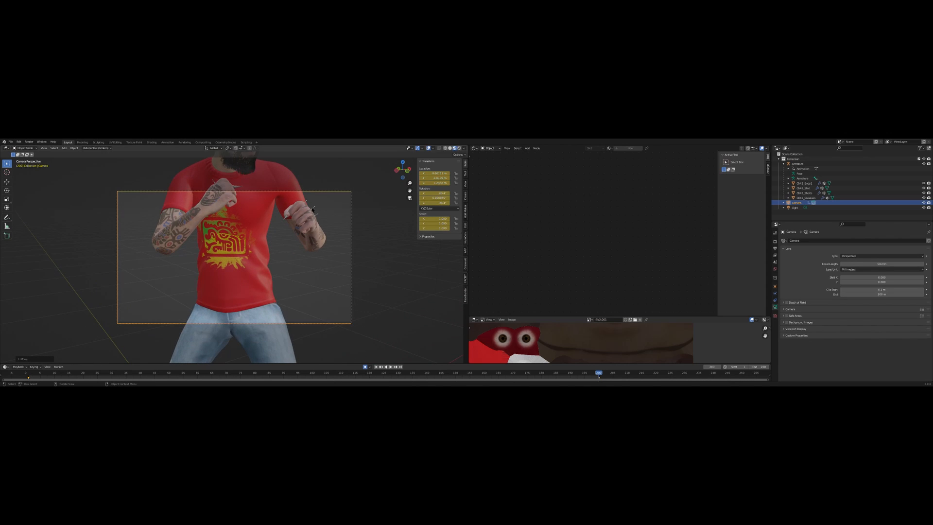
{"action": "key", "text": "g"}
{"action": "left_click", "coordinate": [312, 198]}
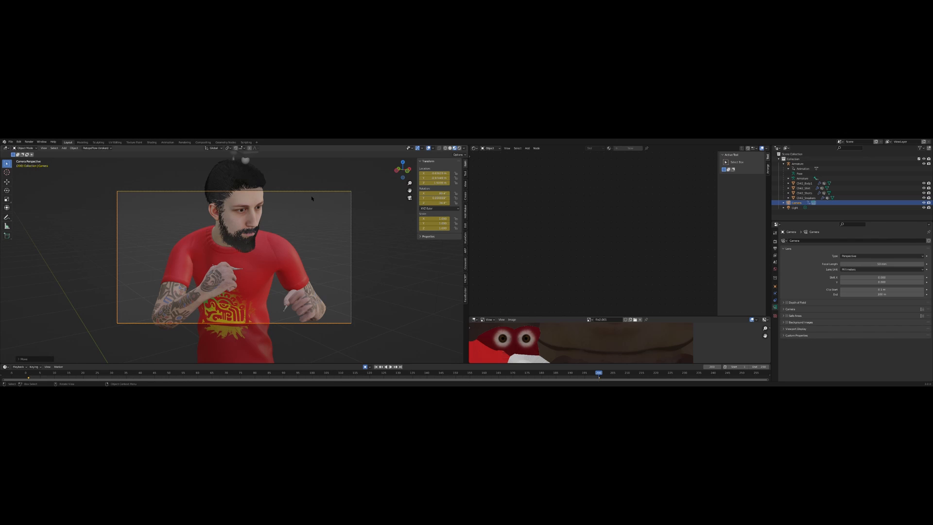
{"action": "key", "text": "g"}
{"action": "left_click", "coordinate": [312, 206]}
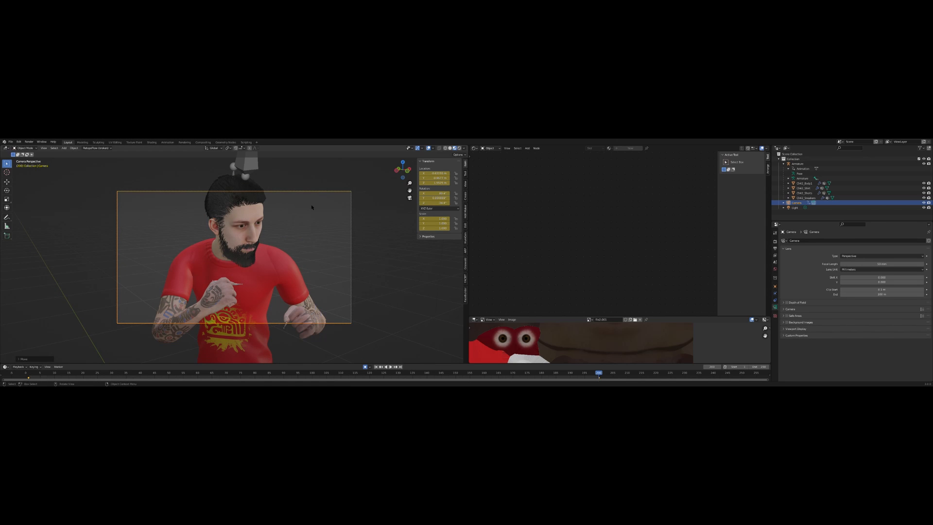
Play and scrub the animation to preview the camera's push-in toward the character
{"action": "left_click", "coordinate": [76, 373]}
{"action": "key", "text": "space"}
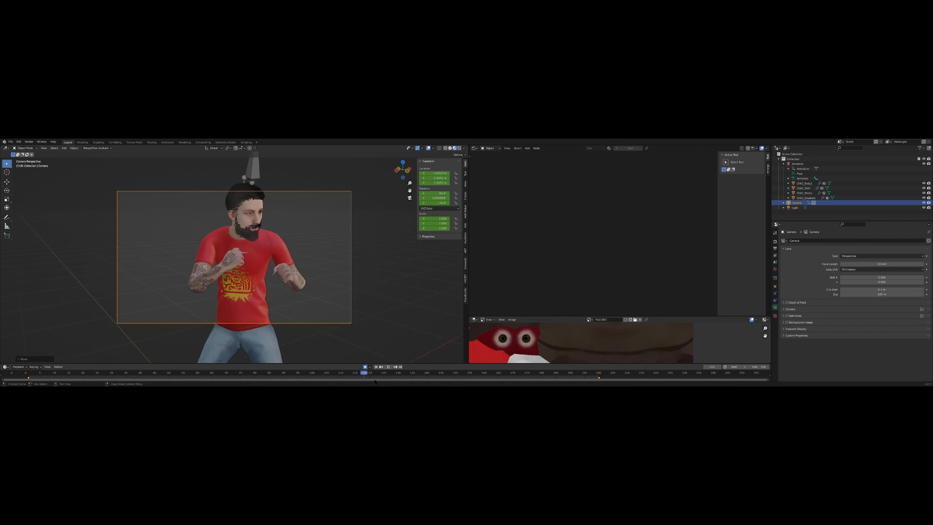
{"action": "key", "text": "space"}
{"action": "left_click_drag", "start_coordinate": [404, 374], "coordinate": [462, 375]}
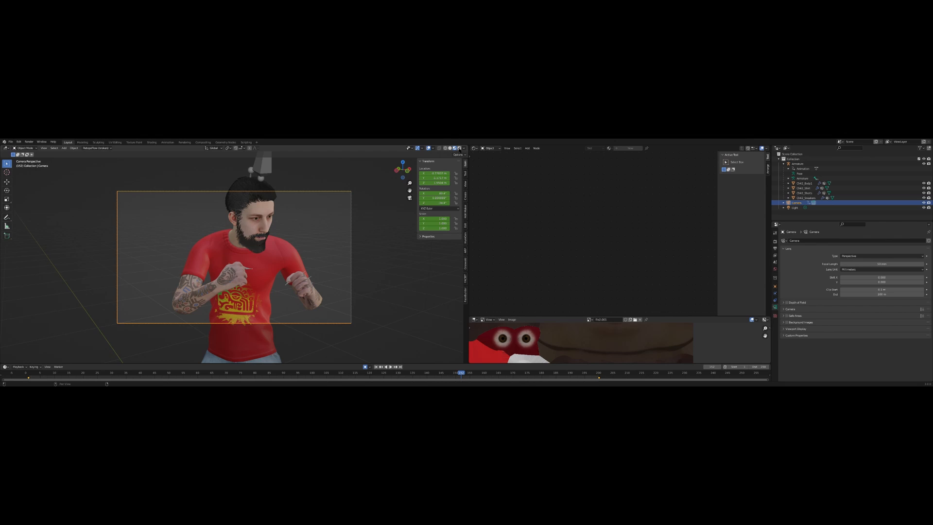
Switch the viewport to rendered shading and choose the first yellow-lit environment from HDRI Maker's Garage category
{"action": "left_click", "coordinate": [460, 148]}
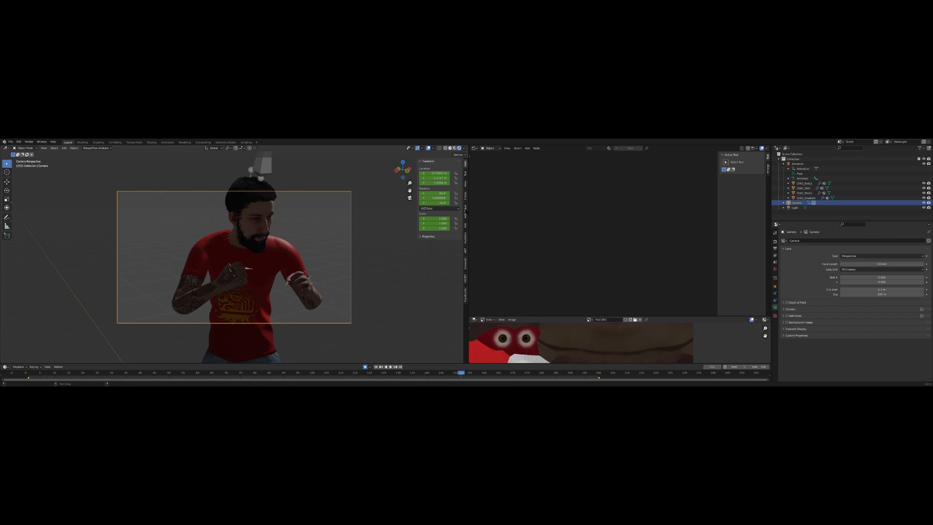
{"action": "left_click", "coordinate": [466, 209]}
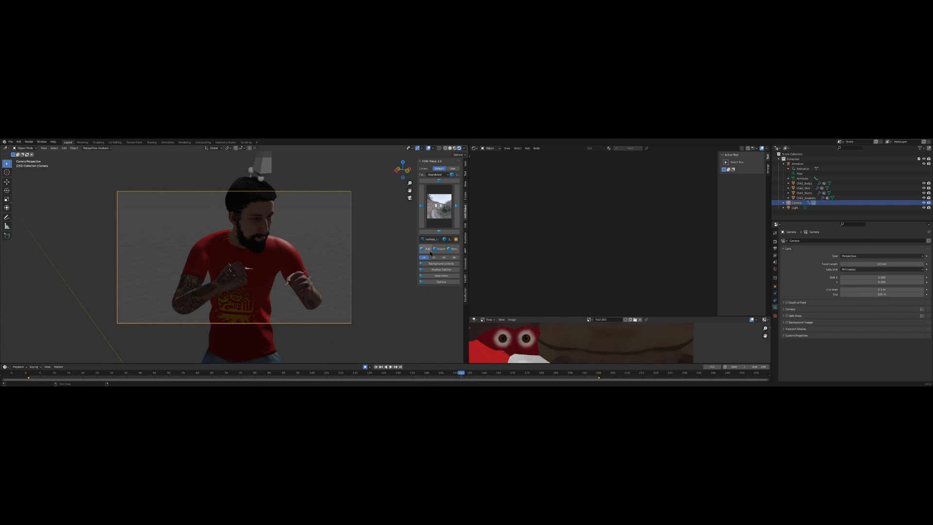
{"action": "left_click", "coordinate": [442, 206]}
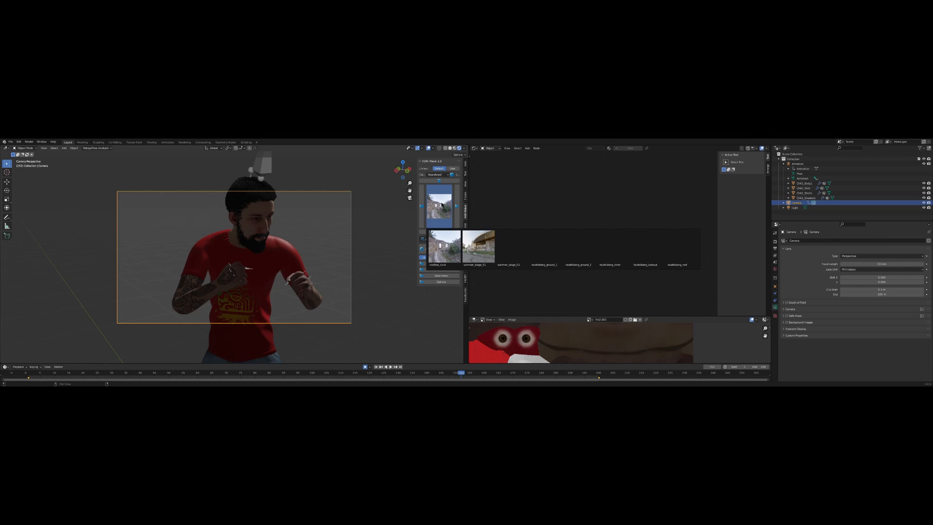
{"action": "left_click", "coordinate": [436, 175]}
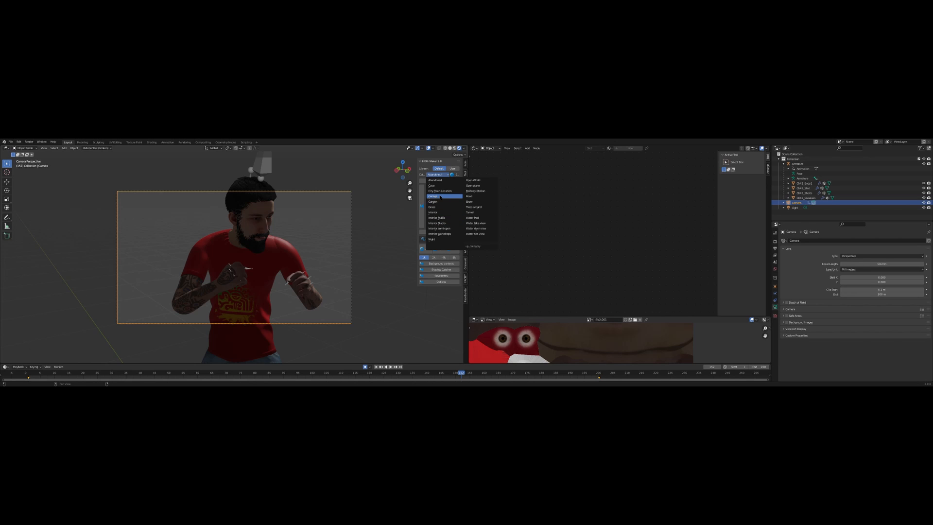
{"action": "left_click", "coordinate": [441, 197]}
{"action": "left_click", "coordinate": [441, 214]}
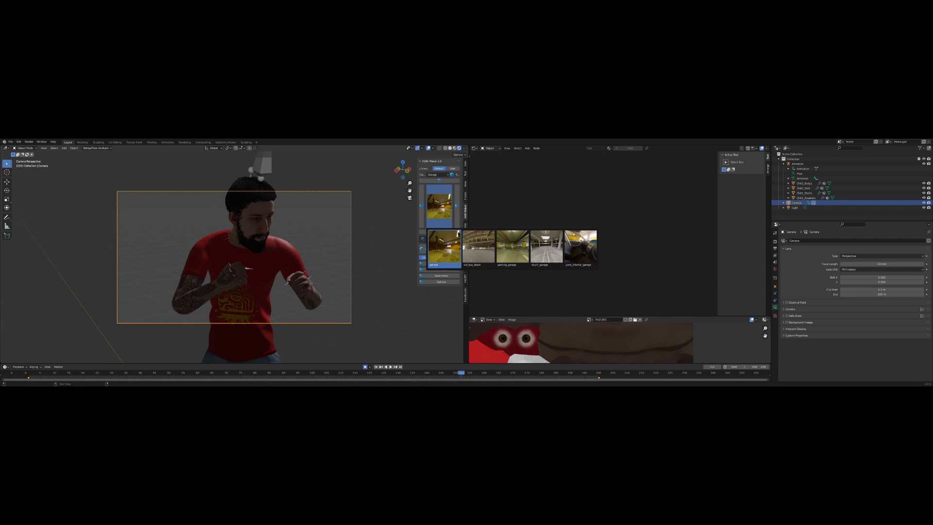
{"action": "left_click", "coordinate": [455, 249]}
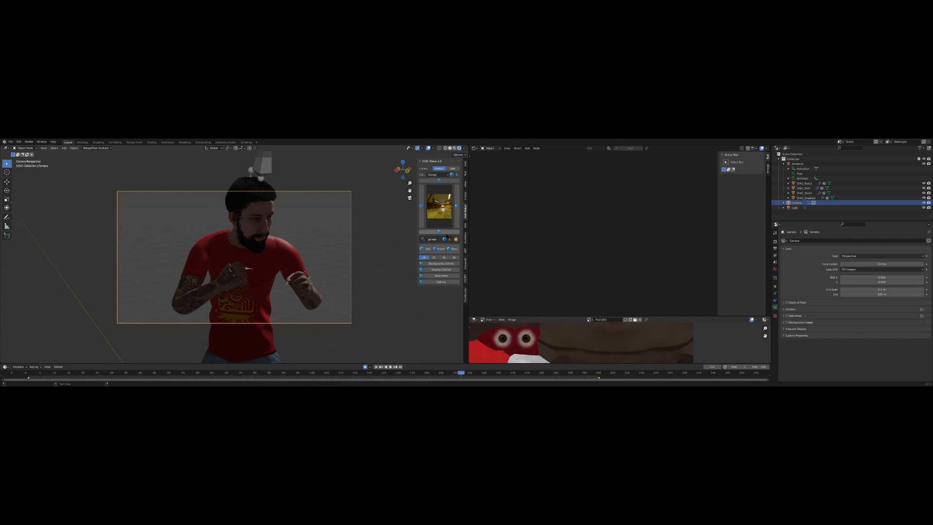
Add the chosen garage environment as the scene background at the third resolution option and scrub the timeline to check it behind the character
{"action": "left_click", "coordinate": [444, 257]}
{"action": "left_click", "coordinate": [427, 248]}
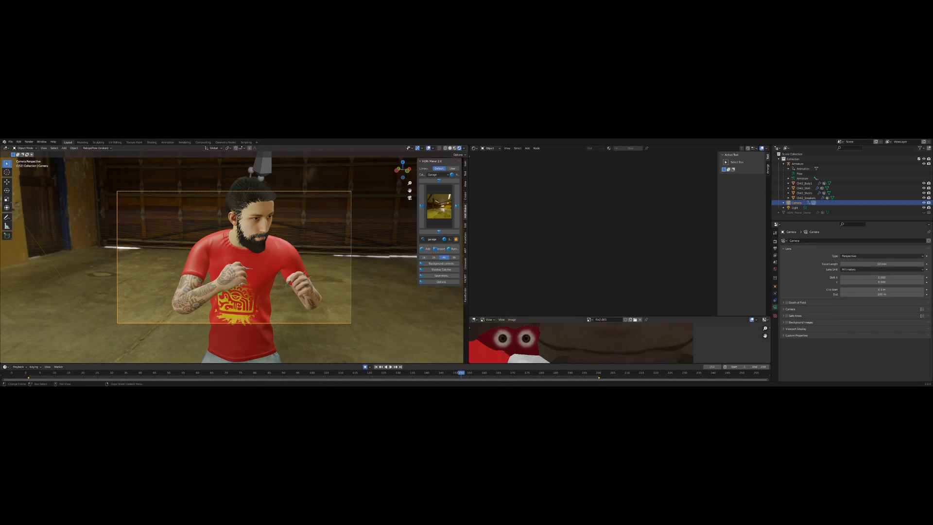
{"action": "left_click_drag", "start_coordinate": [113, 376], "coordinate": [375, 372]}
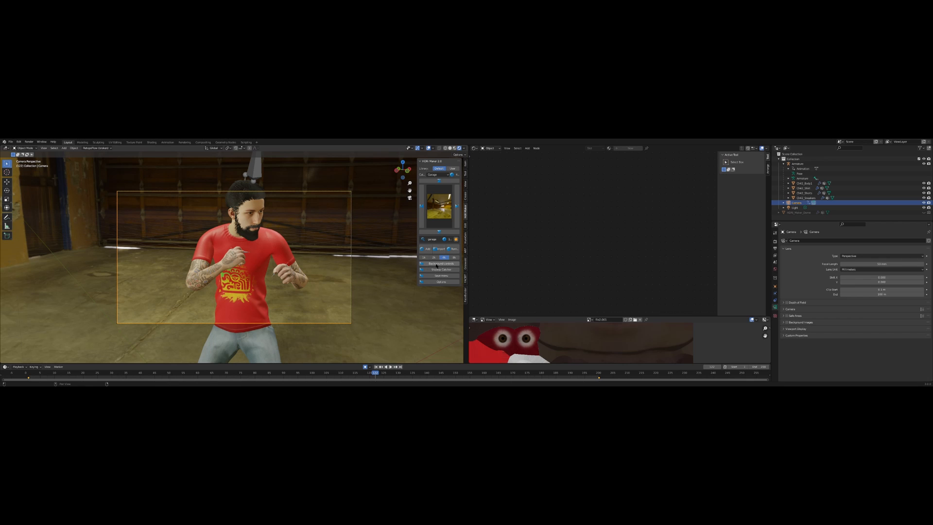
Enable the ground projection dome in HDRI Maker's background controls and adjust its projection values to bring the garage walls closer behind the character
{"action": "left_click", "coordinate": [441, 264]}
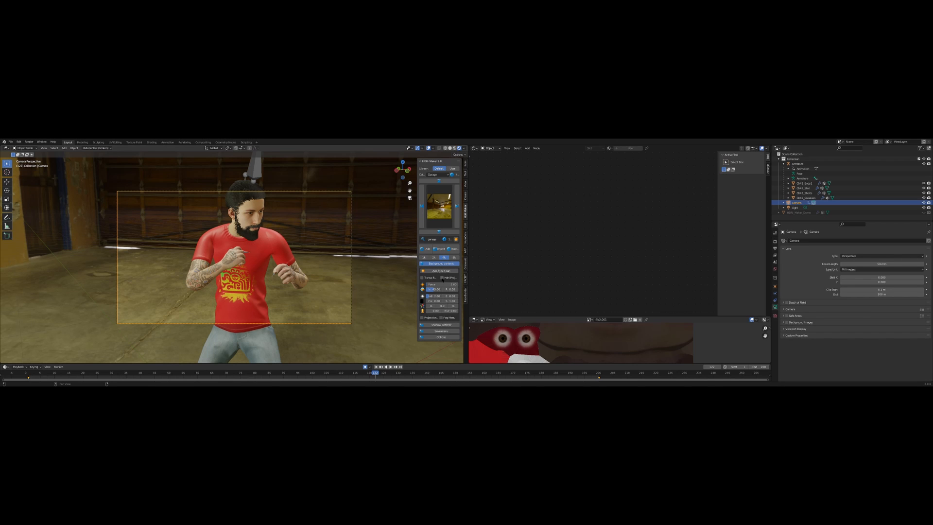
{"action": "left_click", "coordinate": [442, 278]}
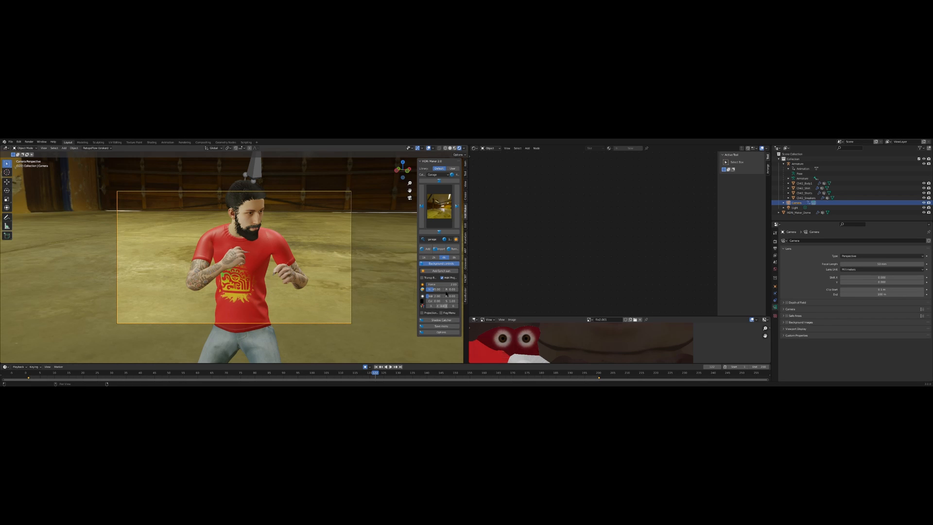
{"action": "left_click", "coordinate": [422, 313]}
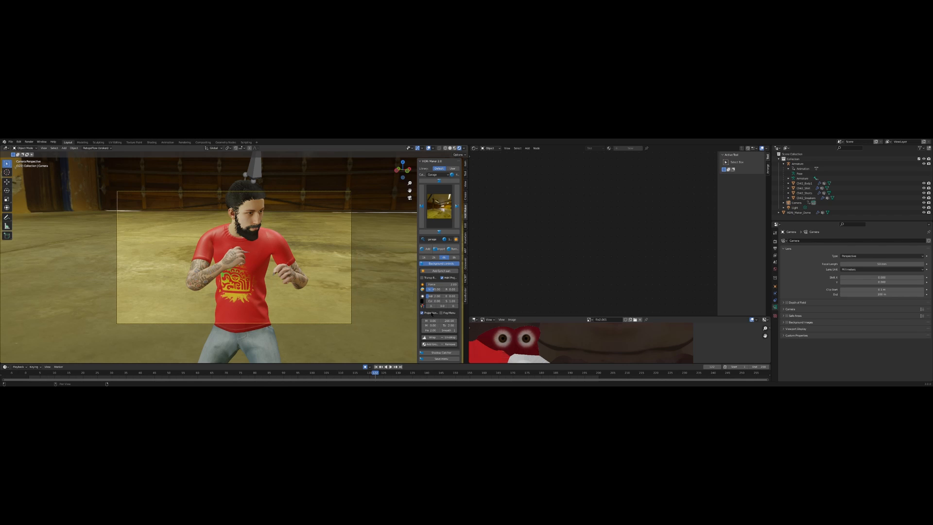
{"action": "left_click_drag", "start_coordinate": [449, 321], "coordinate": [403, 321]}
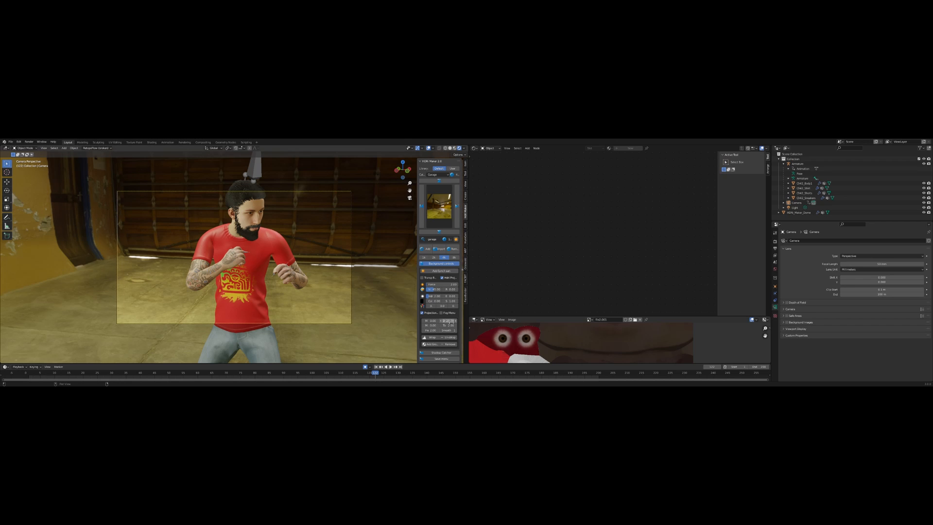
{"action": "left_click_drag", "start_coordinate": [450, 322], "coordinate": [430, 320]}
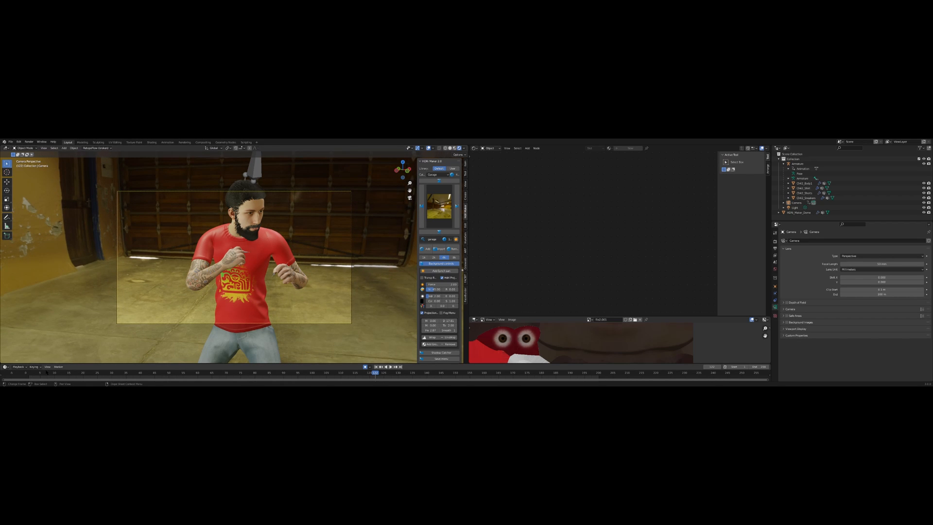
Near the animation's start, rotate the environment so the garage's cluttered shelves and yellow wall stand behind the character
{"action": "left_click_drag", "start_coordinate": [46, 373], "coordinate": [60, 314]}
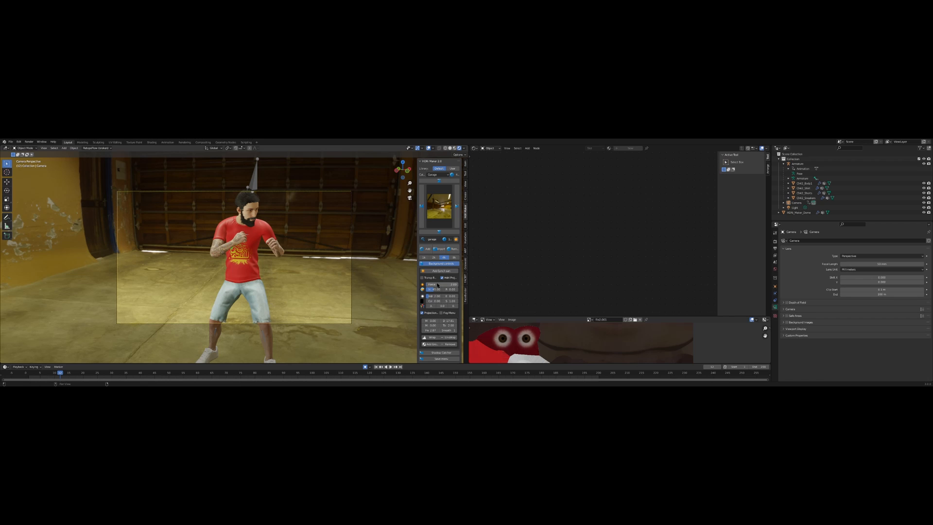
{"action": "left_click_drag", "start_coordinate": [452, 289], "coordinate": [432, 296]}
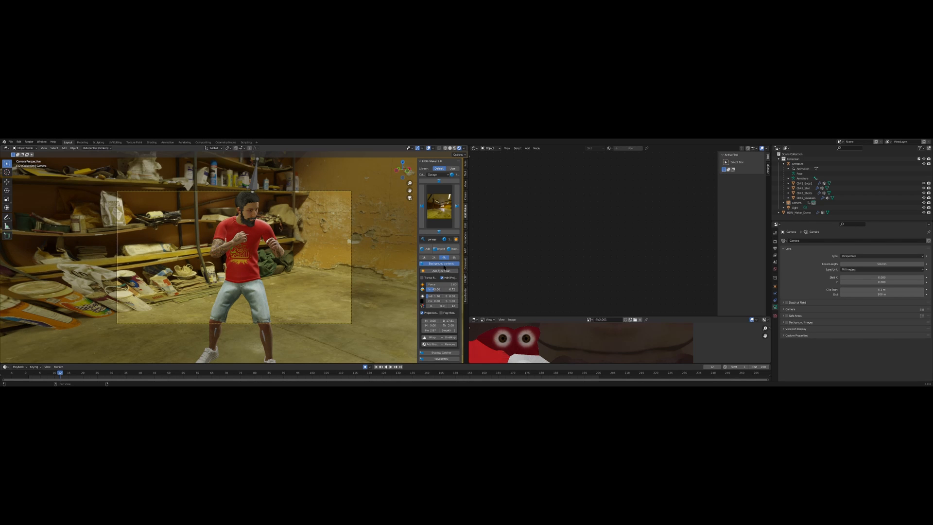
Add HDRI Maker's sun light to the scene and lower the background's brightness for a darker garage
{"action": "left_click", "coordinate": [439, 271]}
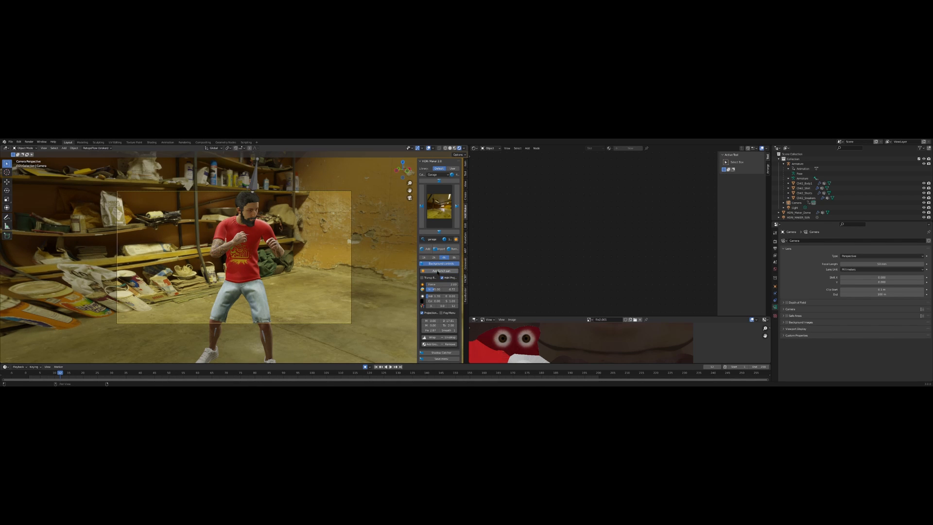
{"action": "mouse_move", "coordinate": [431, 285]}
{"action": "left_mouse_down"}
{"action": "mouse_move", "coordinate": [449, 289]}
{"action": "mouse_move", "coordinate": [426, 290]}
{"action": "mouse_move", "coordinate": [436, 284]}
{"action": "left_mouse_up"}
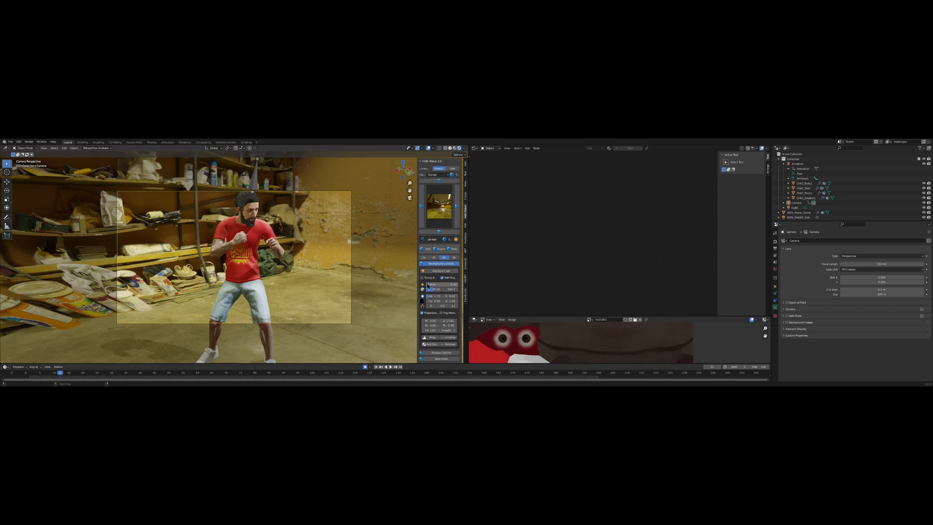
{"action": "left_click_drag", "start_coordinate": [434, 301], "coordinate": [432, 301]}
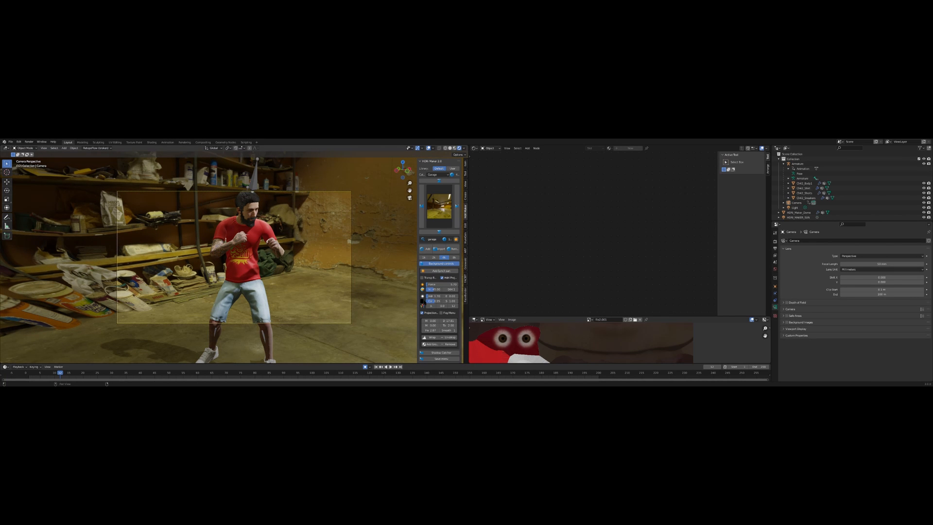
Fine-tune the environment's tint colour and its strength, and play the animation to preview the darker lighting
{"action": "left_click", "coordinate": [422, 302]}
{"action": "mouse_move", "coordinate": [462, 265]}
{"action": "left_mouse_down"}
{"action": "mouse_move", "coordinate": [463, 245]}
{"action": "mouse_move", "coordinate": [451, 242]}
{"action": "mouse_move", "coordinate": [462, 251]}
{"action": "left_mouse_up"}
{"action": "left_click_drag", "start_coordinate": [441, 301], "coordinate": [433, 301]}
{"action": "left_click", "coordinate": [422, 300]}
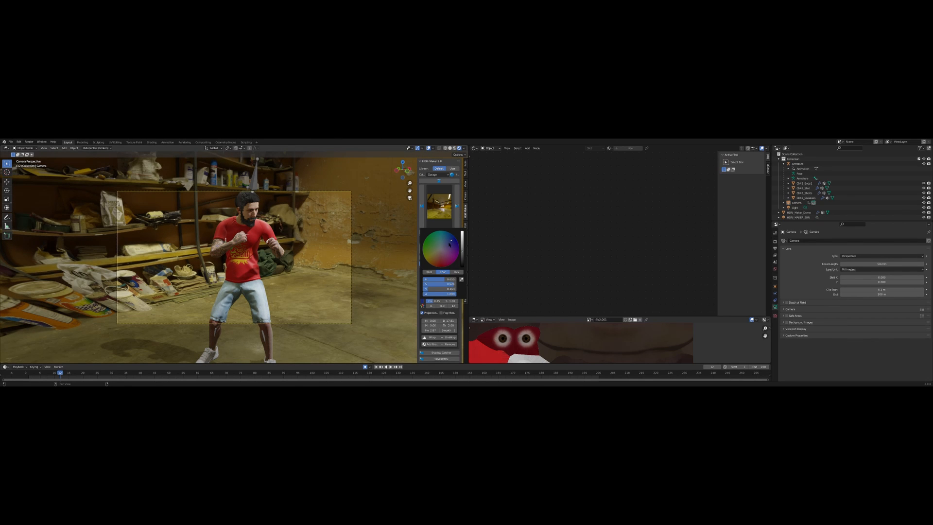
{"action": "left_click_drag", "start_coordinate": [462, 253], "coordinate": [462, 267]}
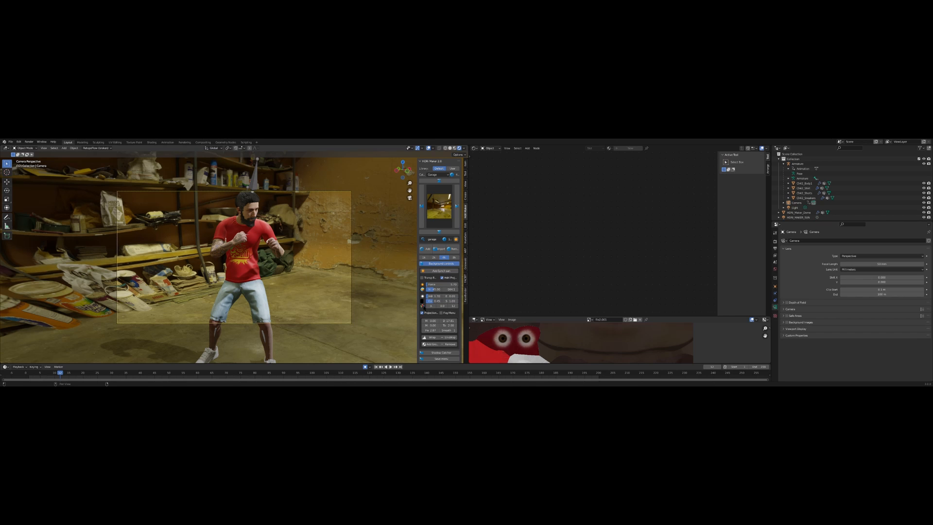
{"action": "left_click_drag", "start_coordinate": [431, 301], "coordinate": [436, 301]}
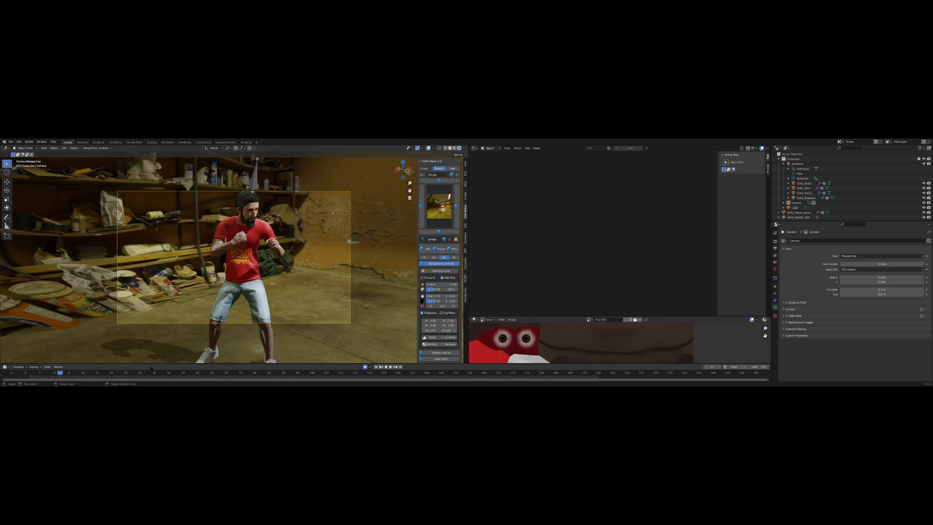
{"action": "key", "text": "space"}
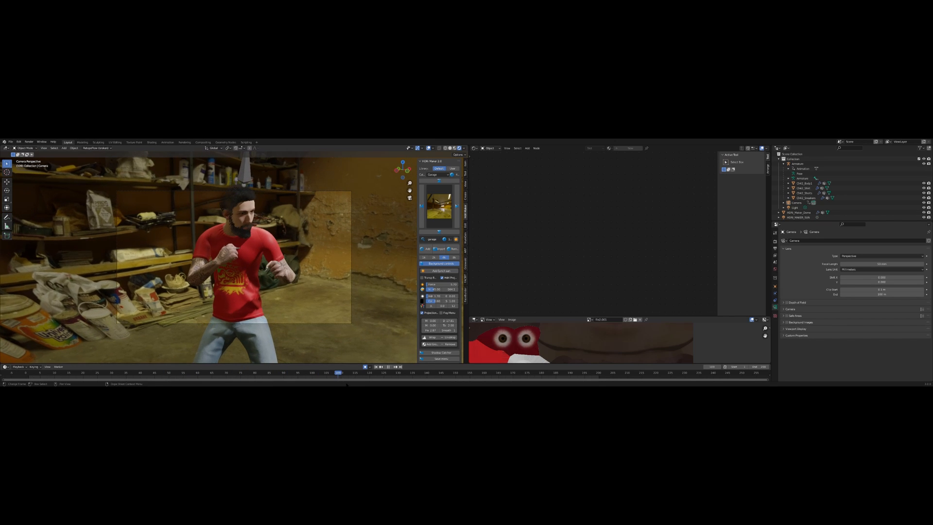
{"action": "key", "text": "space"}
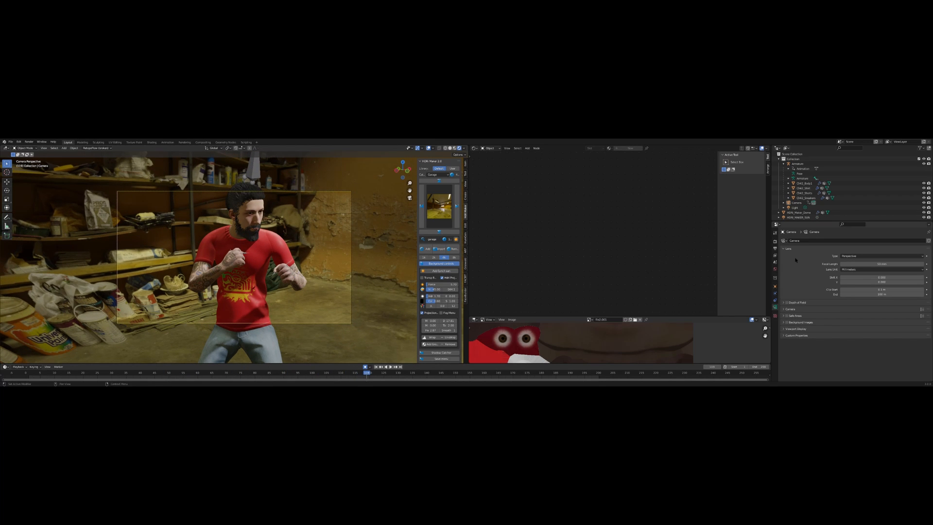
Set the render output path to silverwolftut and choose AVI JPEG as the file format
{"action": "left_click", "coordinate": [775, 249]}
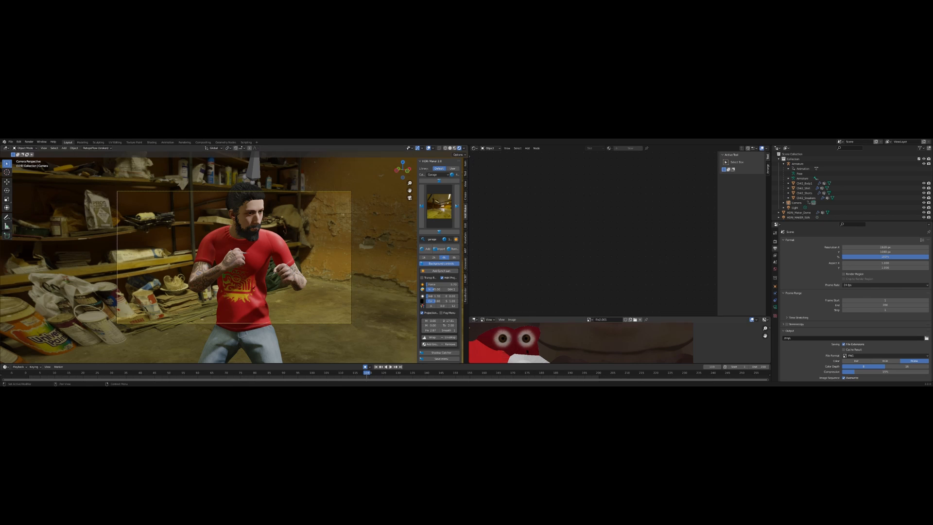
{"action": "left_click", "coordinate": [708, 358]}
{"action": "double_click", "coordinate": [850, 339]}
{"action": "type", "text": "silverwolftut\\"}
{"action": "left_click", "coordinate": [865, 355]}
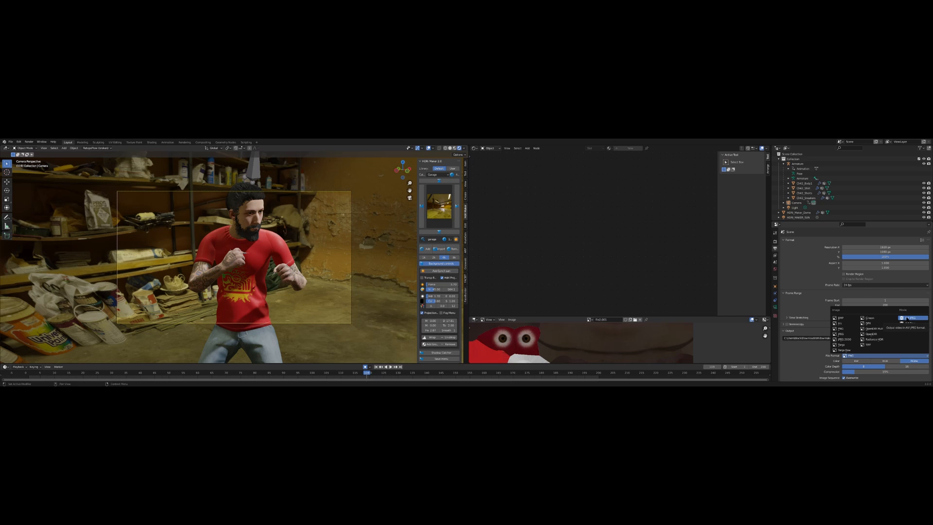
{"action": "left_click", "coordinate": [907, 318]}
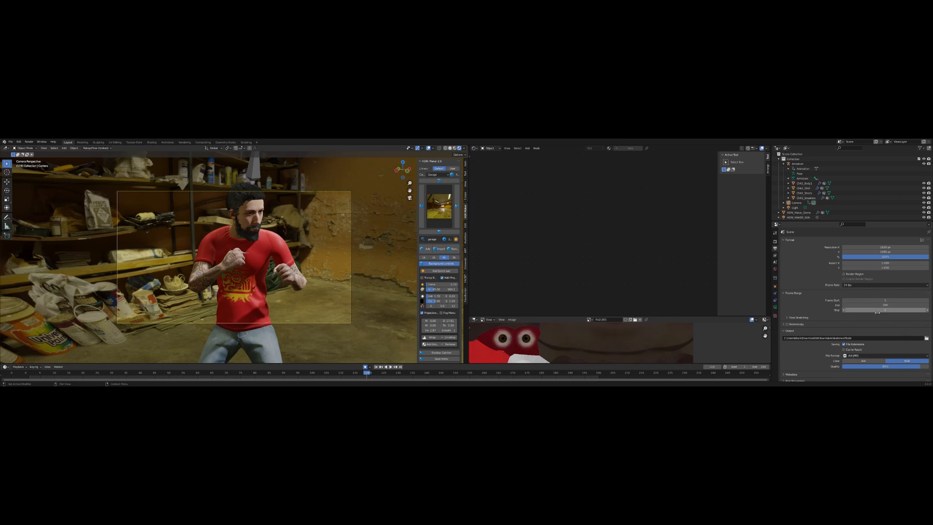
Set the render resolution percentage to 75%
{"action": "left_click", "coordinate": [888, 261]}
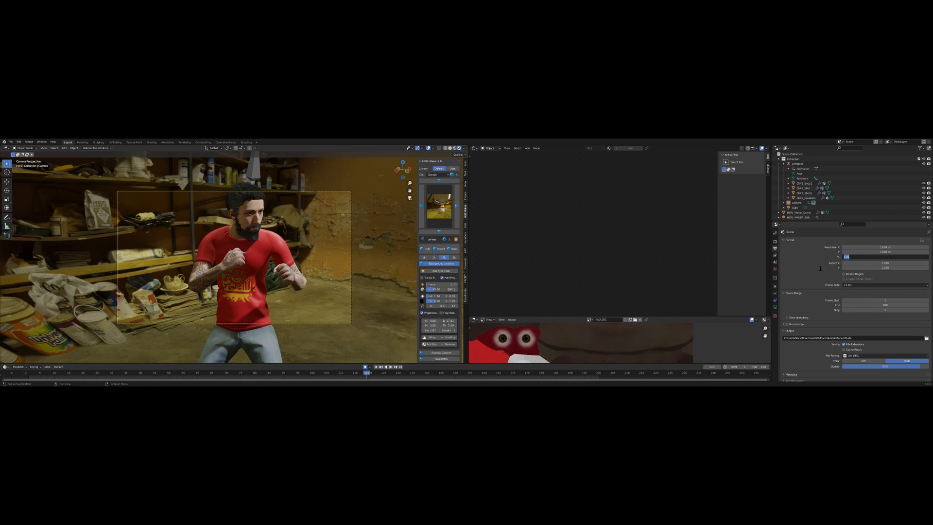
{"action": "type", "text": "75"}
{"action": "key", "text": "Return"}
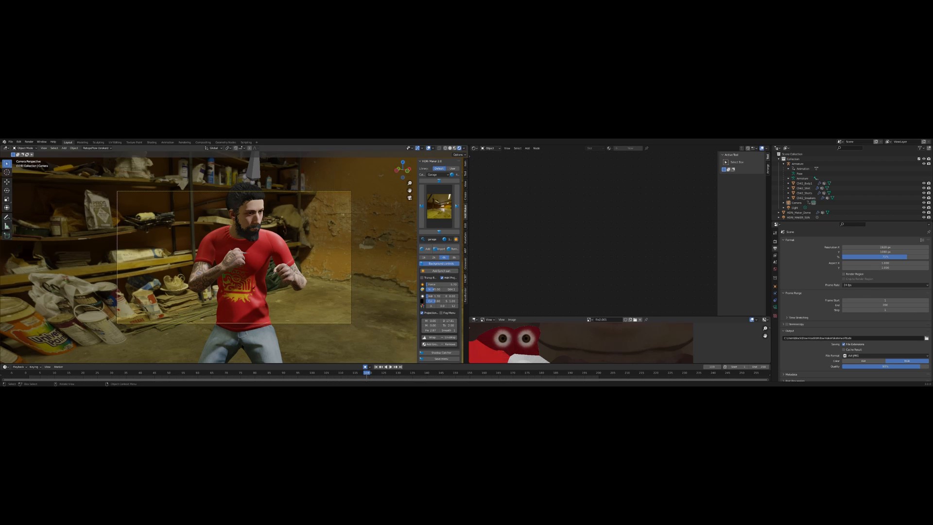
Play from the start to frame 50 and key the body mesh's werewolf shape key there at value 0
{"action": "left_click", "coordinate": [31, 373]}
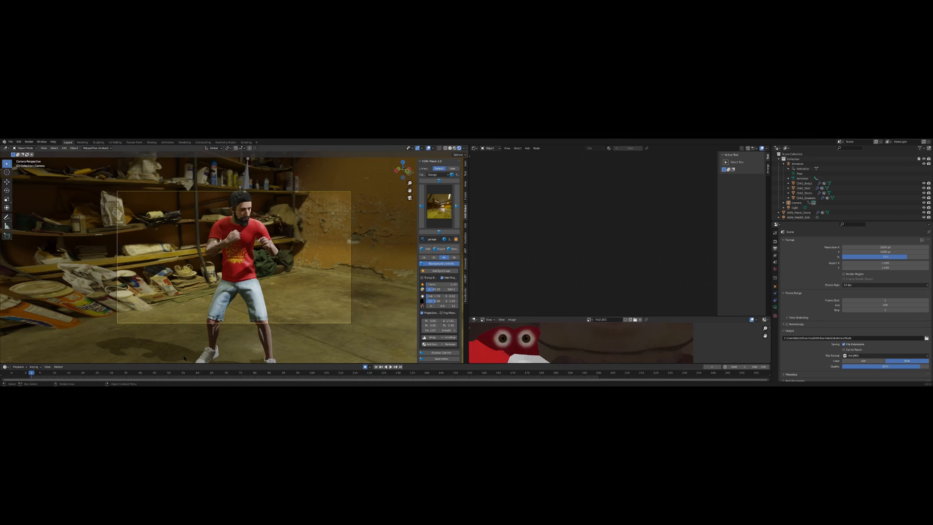
{"action": "left_click", "coordinate": [29, 374]}
{"action": "key", "text": "space"}
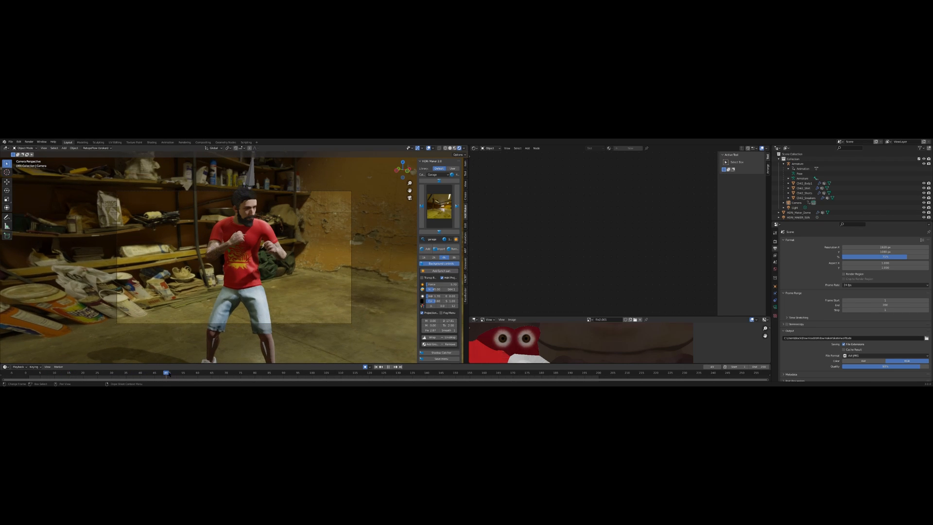
{"action": "key", "text": "space"}
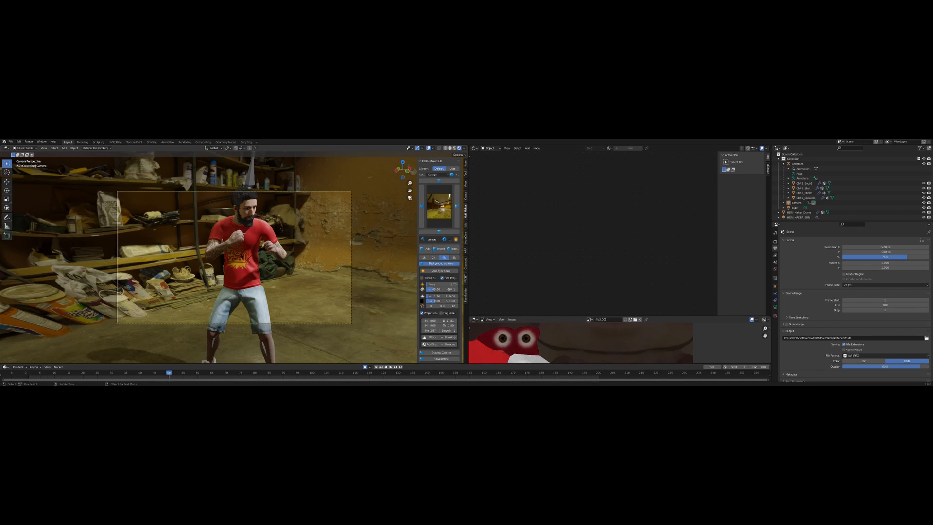
{"action": "left_click", "coordinate": [252, 208]}
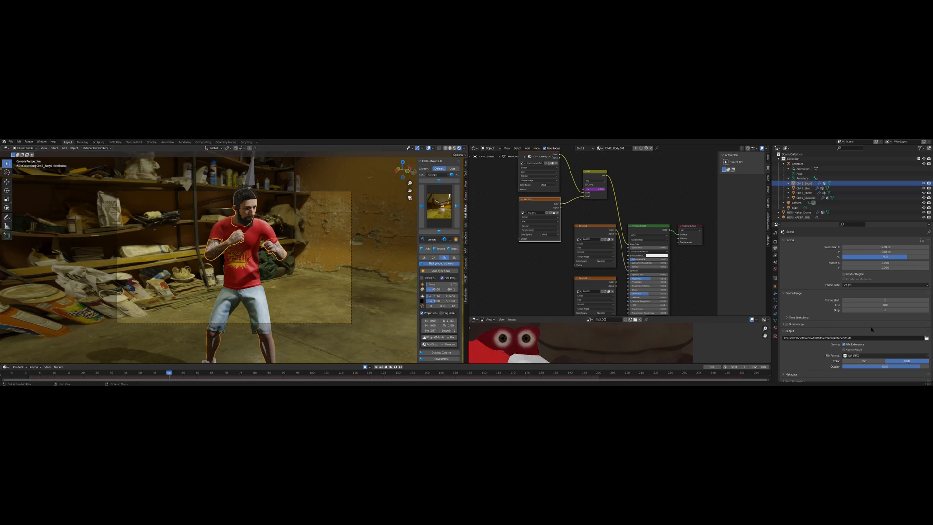
{"action": "left_click", "coordinate": [775, 320]}
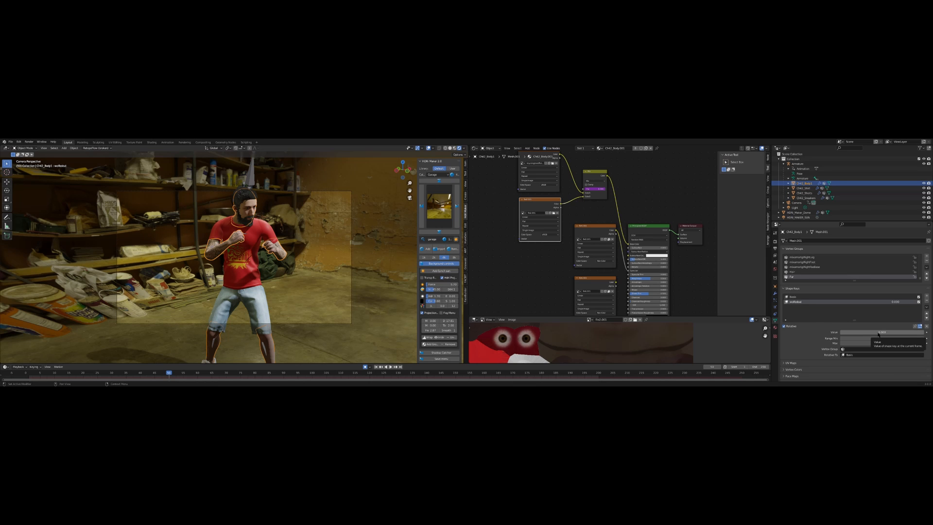
{"action": "key", "text": "i"}
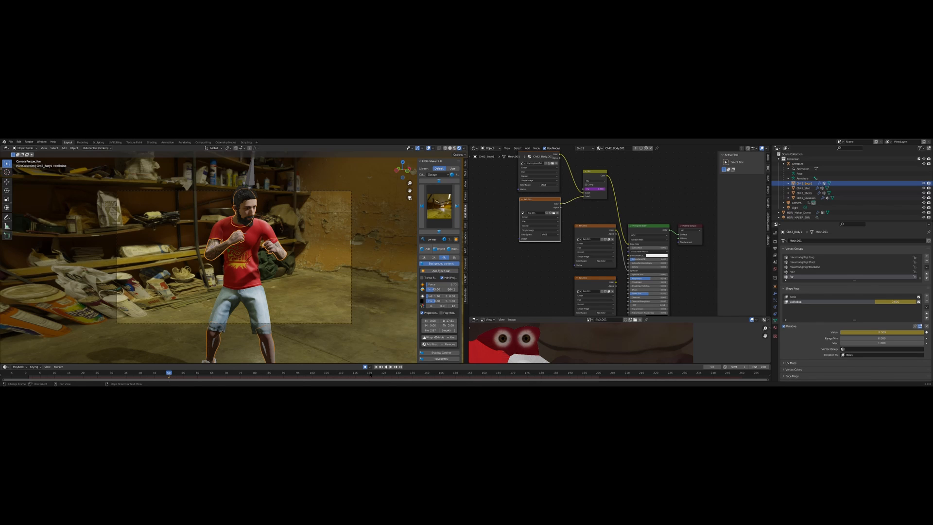
At frame 120, raise the body's werewolf shape key to 1 and key it
{"action": "left_click", "coordinate": [371, 375]}
{"action": "key", "text": "space"}
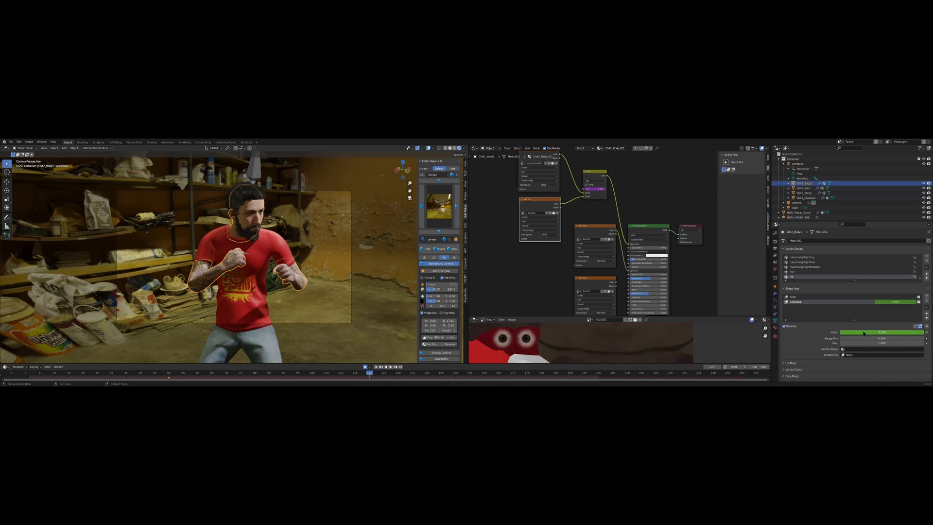
{"action": "left_click_drag", "start_coordinate": [844, 332], "coordinate": [926, 333]}
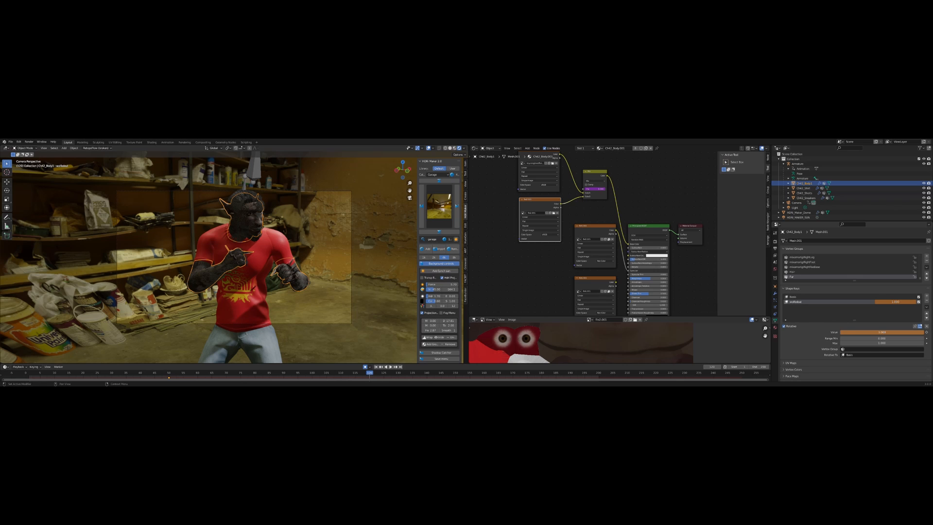
{"action": "left_click", "coordinate": [927, 332]}
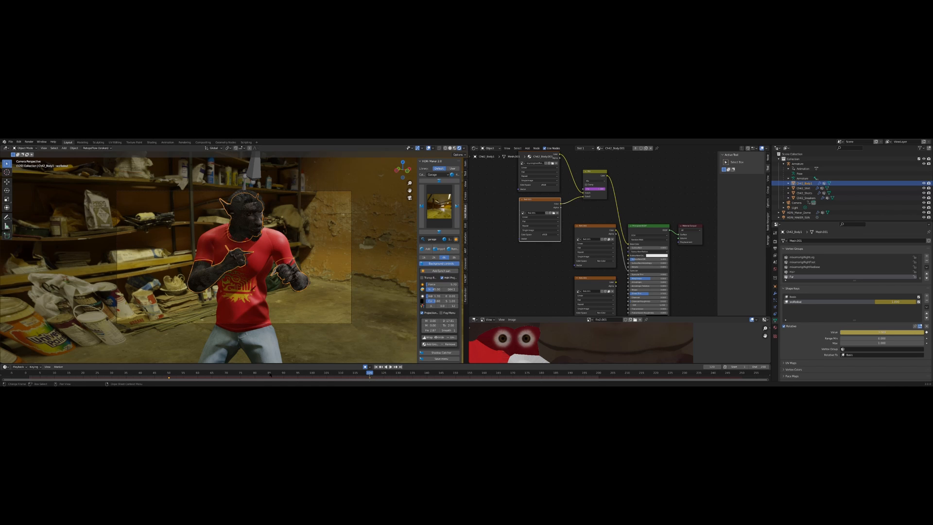
Scrub back toward the start and play the animation to preview the man-to-werewolf transformation with the camera push-in
{"action": "left_click_drag", "start_coordinate": [183, 373], "coordinate": [101, 371]}
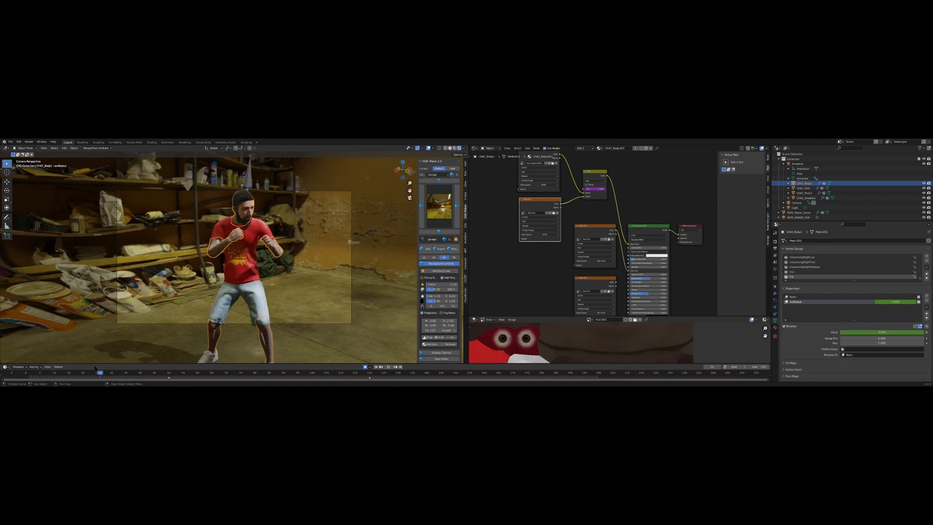
{"action": "key", "text": "space"}
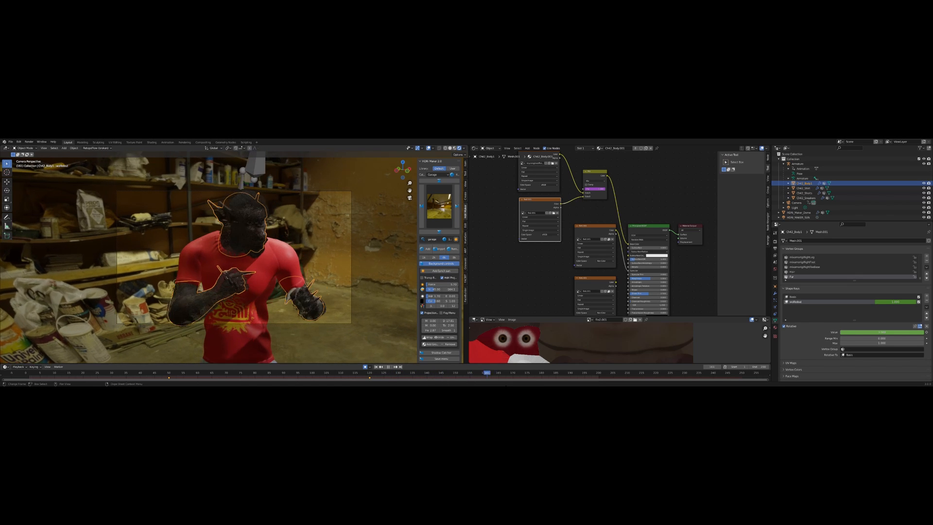
{"action": "key", "text": "space"}
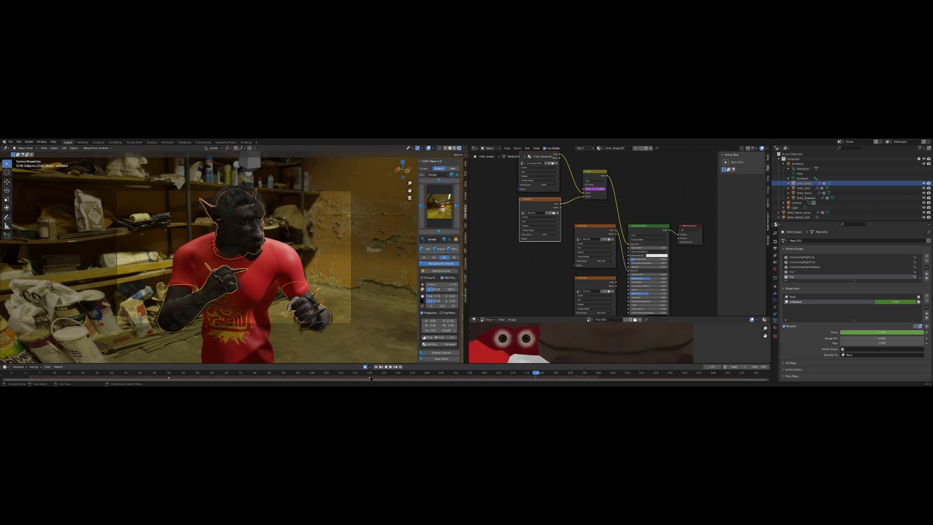
Move the werewolf shape key's end keyframe from frame 120 to about frame 150 and play back the slower transformation
{"action": "left_click_drag", "start_coordinate": [370, 378], "coordinate": [386, 379]}
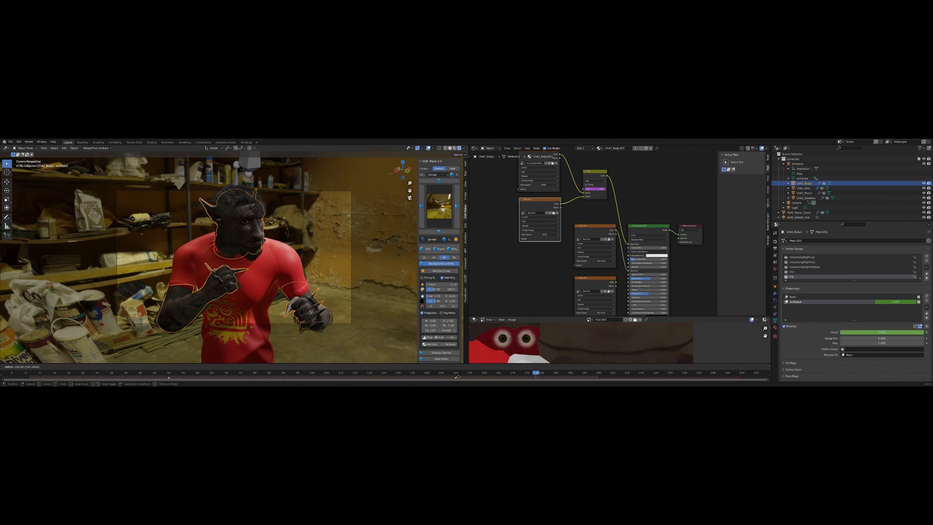
{"action": "left_click_drag", "start_coordinate": [458, 376], "coordinate": [457, 378]}
{"action": "left_click_drag", "start_coordinate": [327, 374], "coordinate": [192, 374]}
{"action": "key", "text": "space"}
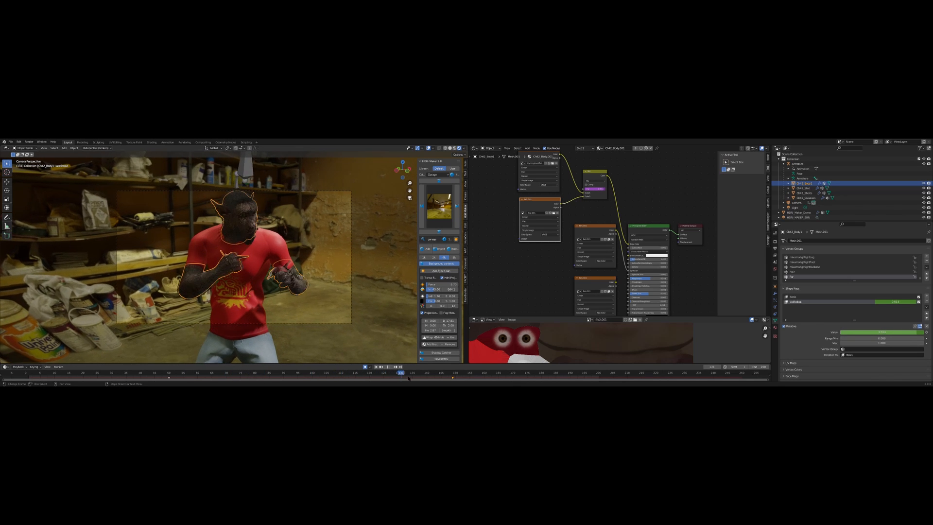
{"action": "key", "text": "space"}
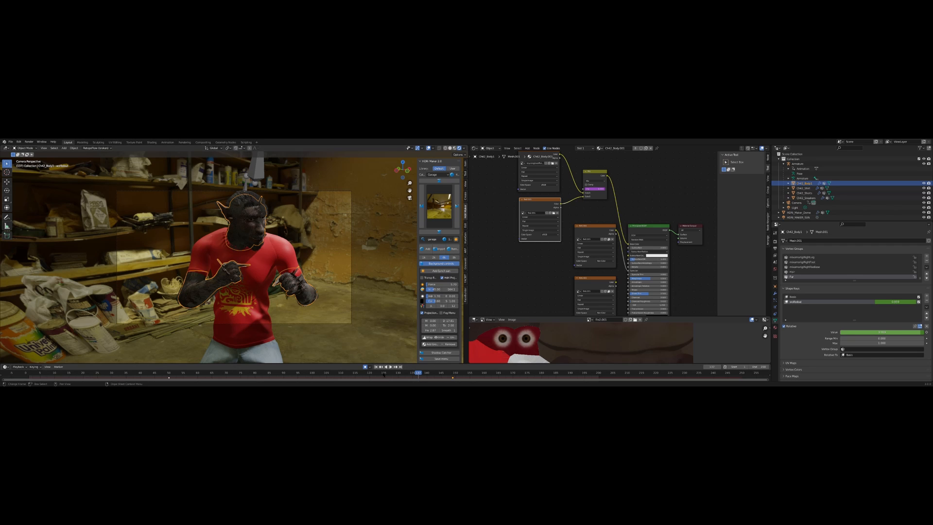
Return the timeline to the first frame and save the file
{"action": "left_click", "coordinate": [376, 367]}
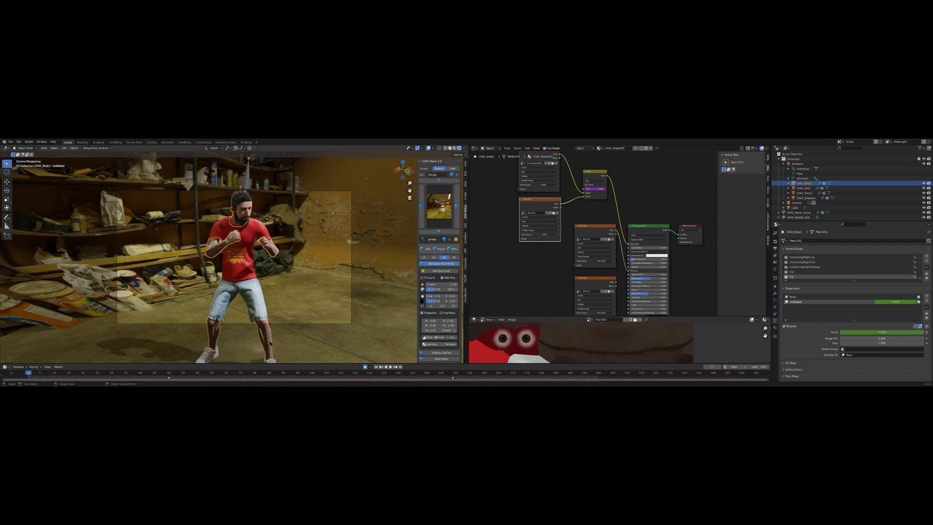
{"action": "left_click", "coordinate": [10, 141]}
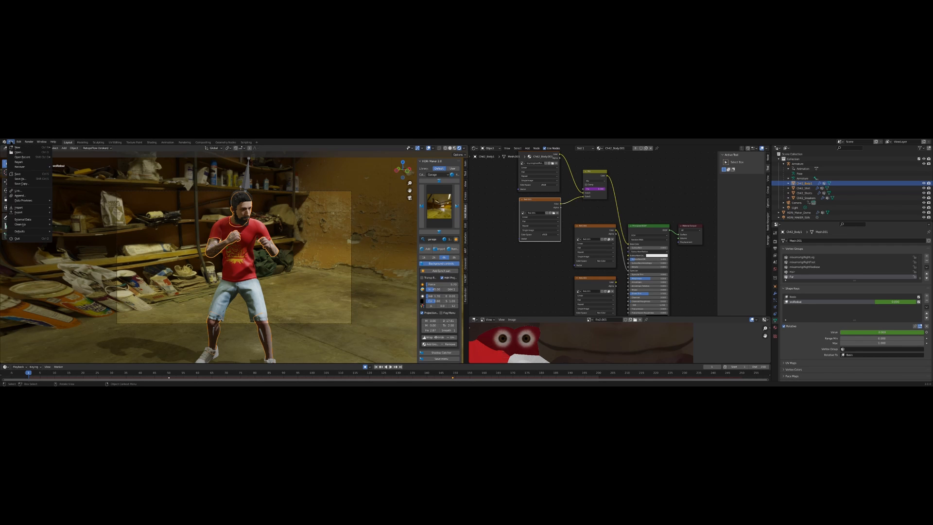
{"action": "left_click", "coordinate": [18, 174]}
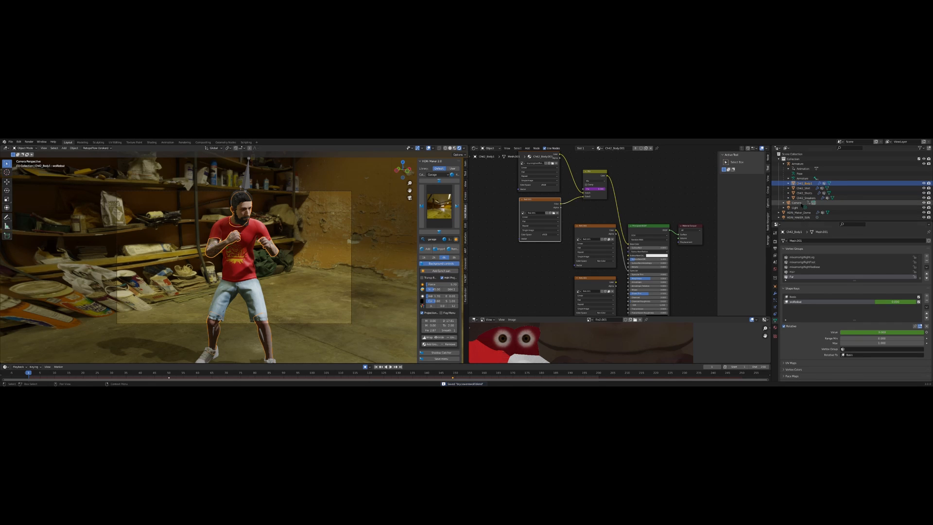
Enable depth of field on the camera and pick the character's Armature as its focus object
{"action": "left_click", "coordinate": [802, 203]}
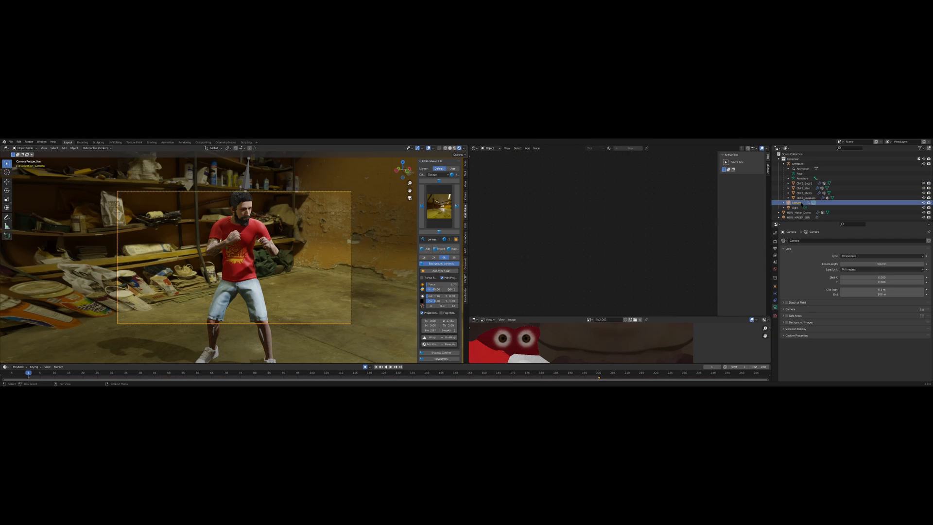
{"action": "left_click", "coordinate": [787, 302]}
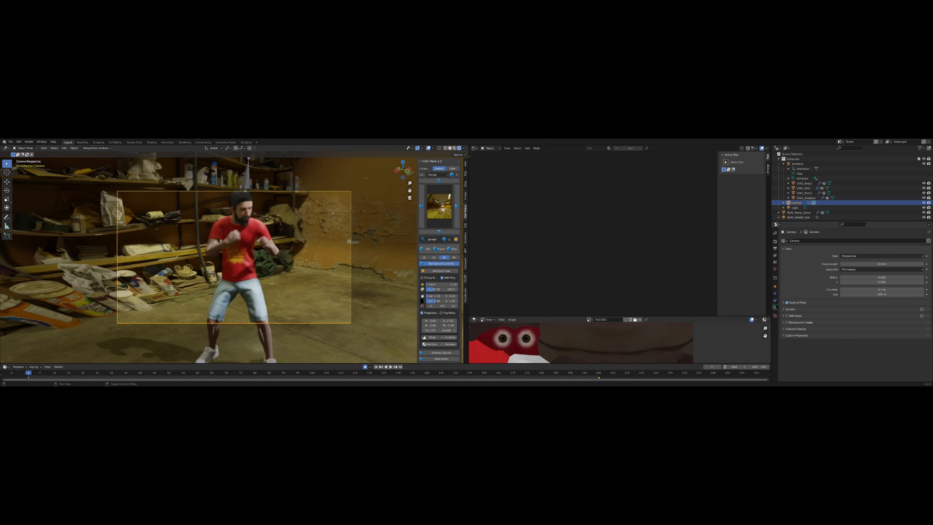
{"action": "left_click", "coordinate": [786, 309]}
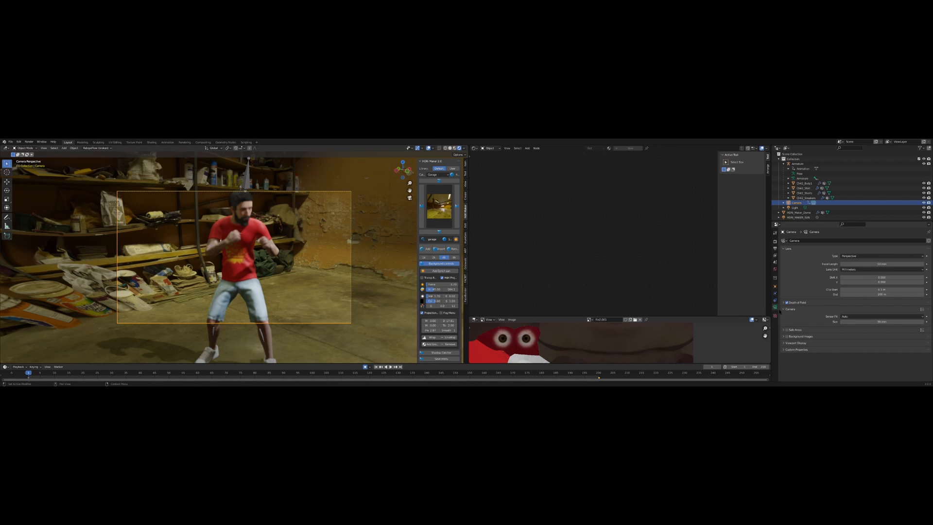
{"action": "left_click", "coordinate": [783, 303]}
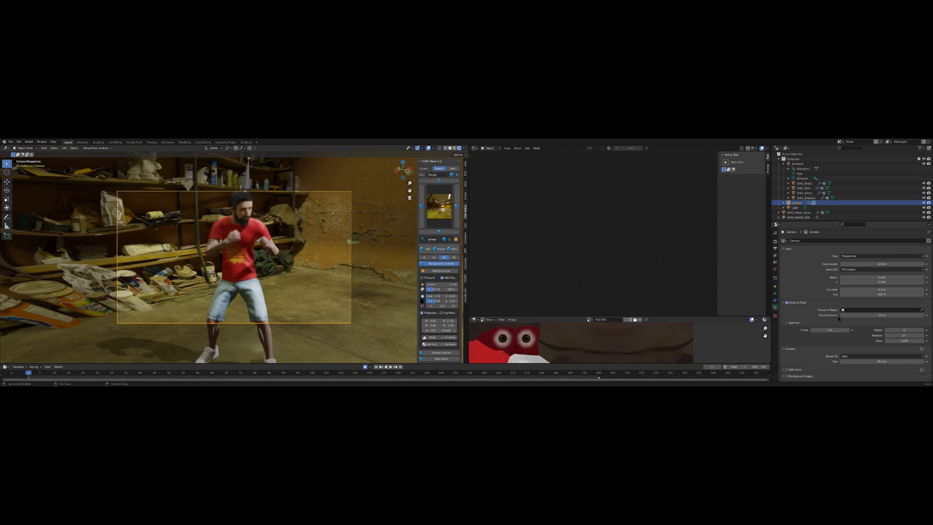
{"action": "left_click_drag", "start_coordinate": [866, 317], "coordinate": [861, 317]}
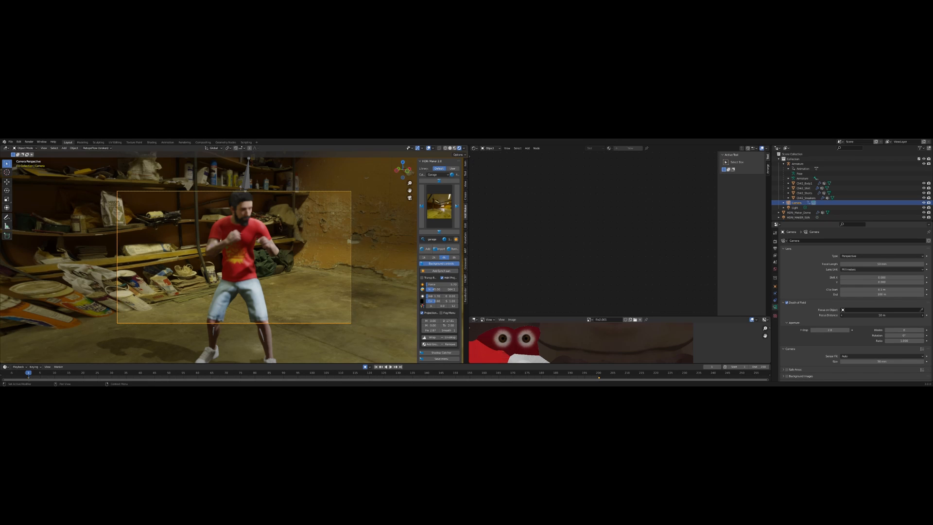
{"action": "left_click_drag", "start_coordinate": [866, 316], "coordinate": [875, 316]}
{"action": "left_click", "coordinate": [922, 310]}
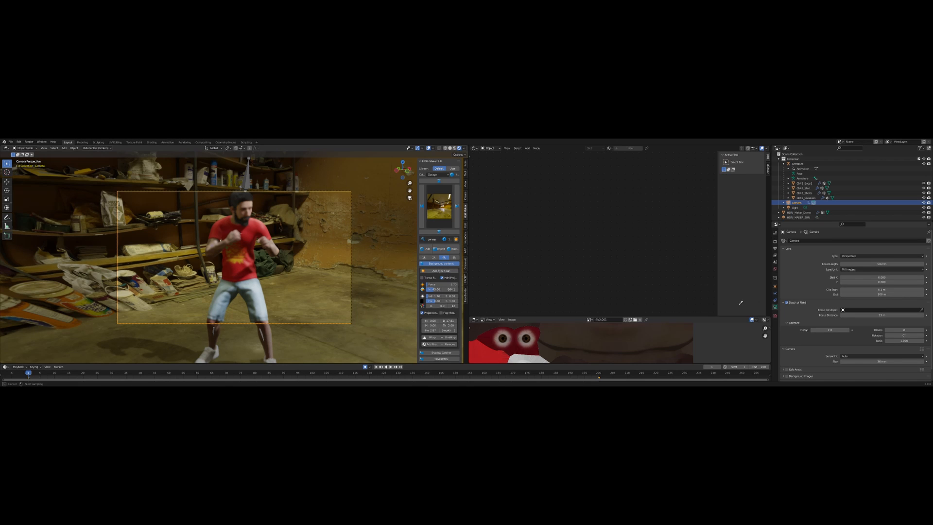
{"action": "left_click", "coordinate": [245, 179]}
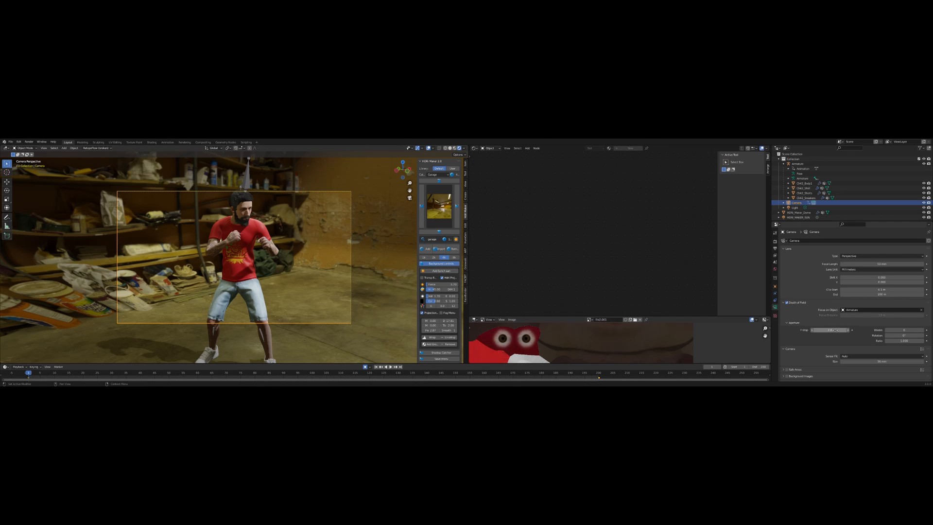
Lower the camera's F-stop to blur the garage background and play the animation to check the focus
{"action": "mouse_move", "coordinate": [830, 330]}
{"action": "left_mouse_down"}
{"action": "mouse_move", "coordinate": [814, 330]}
{"action": "mouse_move", "coordinate": [823, 330]}
{"action": "left_mouse_up"}
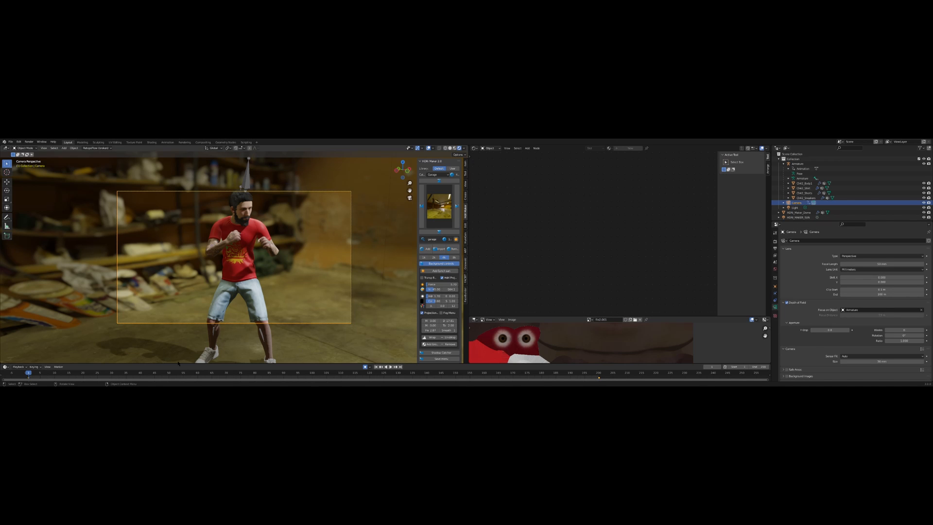
{"action": "key", "text": "space"}
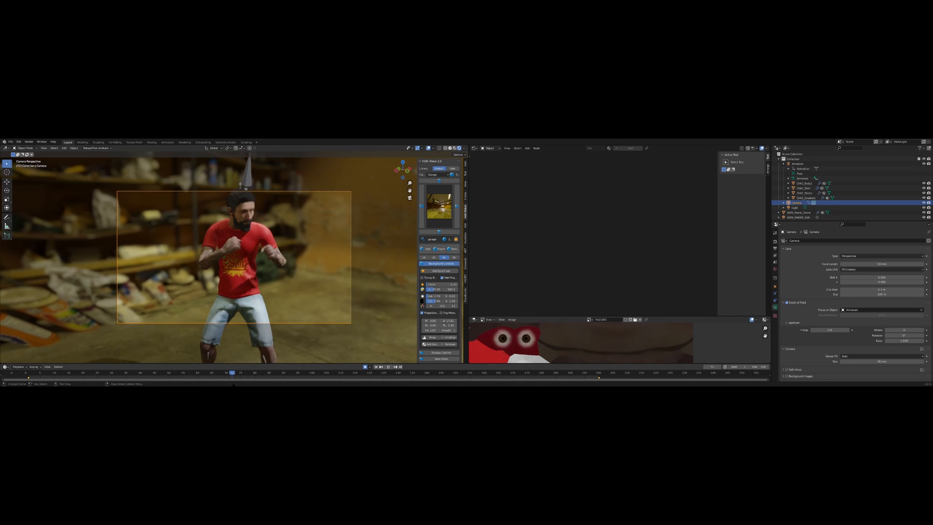
{"action": "key", "text": "space"}
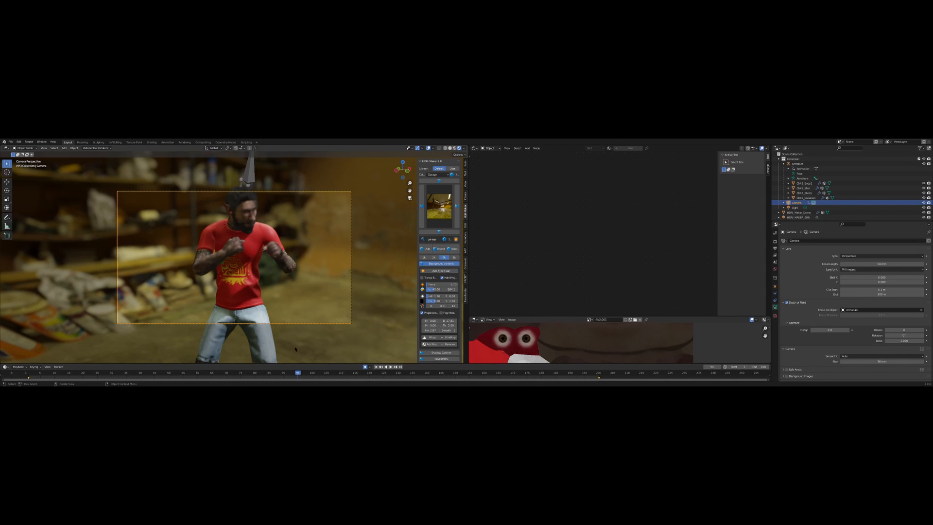
{"action": "left_click_drag", "start_coordinate": [323, 375], "coordinate": [353, 376]}
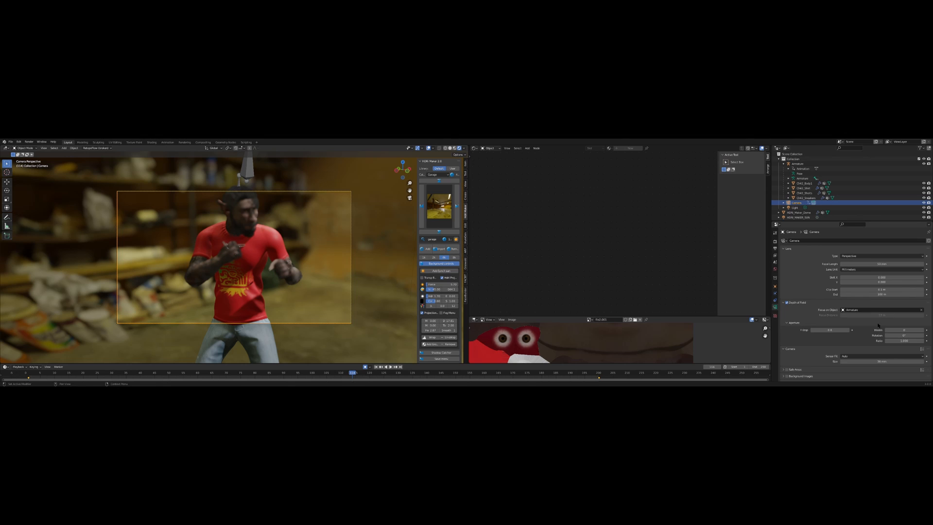
Try a camera F-stop of 2.4 and settle on 2.8 for a softer background blur
{"action": "left_click", "coordinate": [845, 329]}
{"action": "type", "text": "2.4"}
{"action": "key", "text": "Return"}
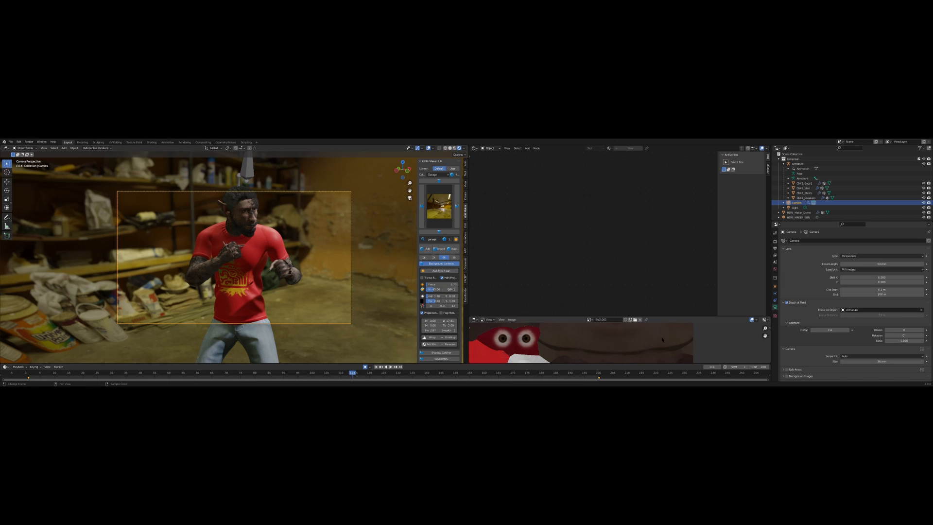
{"action": "left_click", "coordinate": [833, 331]}
{"action": "type", "text": "2.8"}
{"action": "key", "text": "Return"}
Play the animation from about frame 60 to preview the depth of field during the transformation, and save the file
{"action": "left_click", "coordinate": [195, 373]}
{"action": "key", "text": "space"}
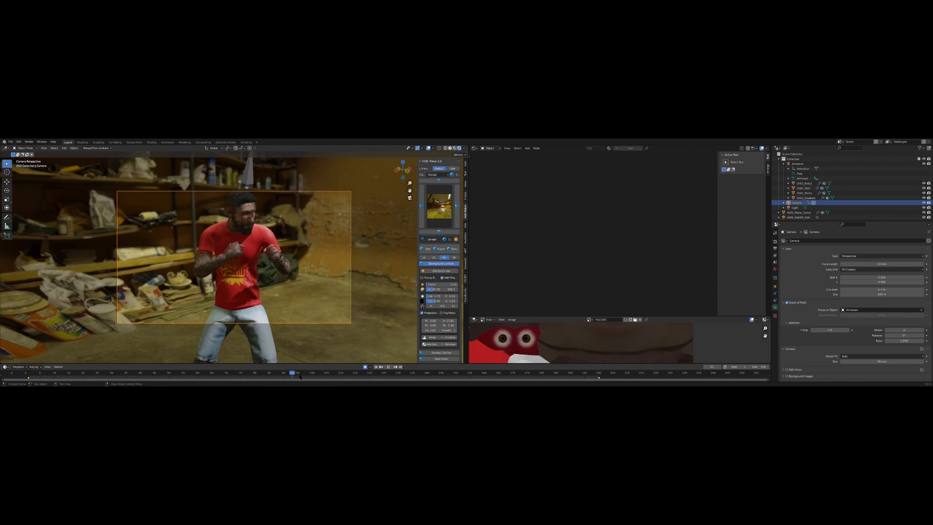
{"action": "key", "text": "space"}
{"action": "key", "text": "space"}
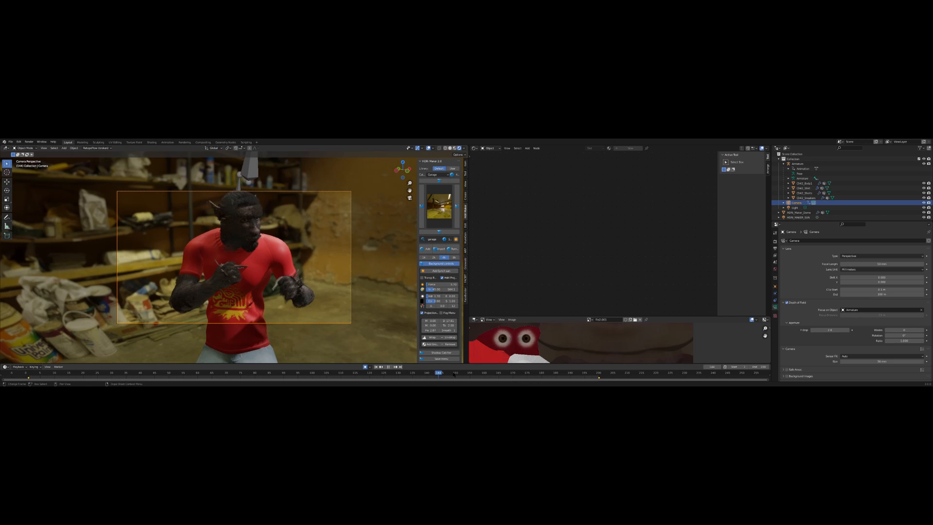
{"action": "key", "text": "space"}
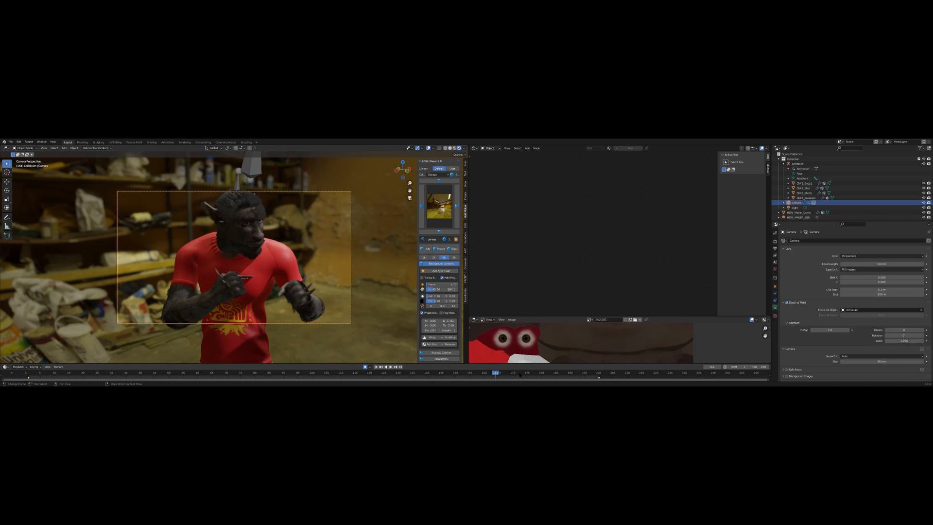
{"action": "left_click_drag", "start_coordinate": [519, 374], "coordinate": [536, 374]}
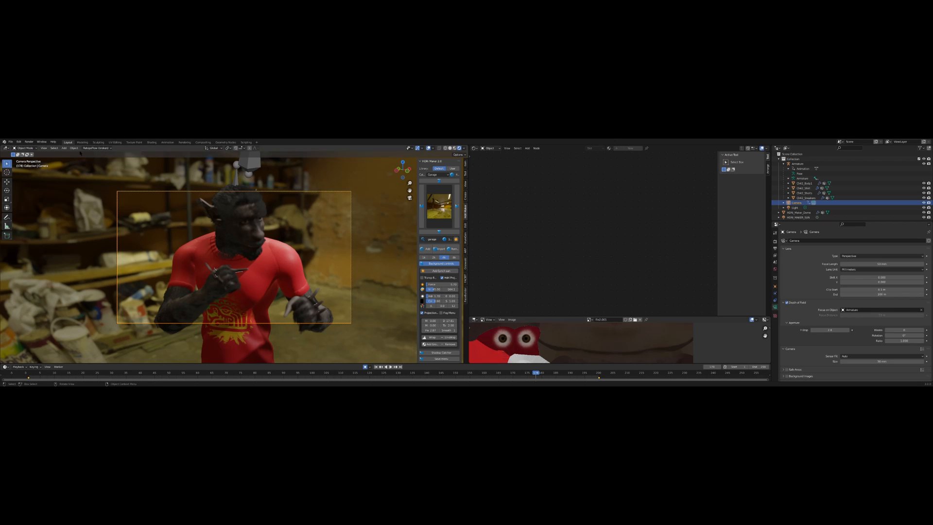
{"action": "left_click", "coordinate": [10, 142]}
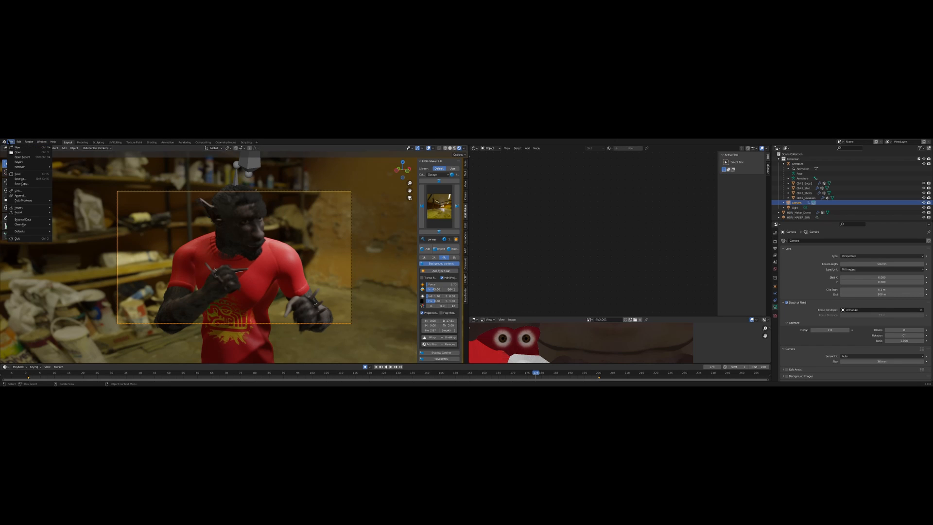
{"action": "left_click", "coordinate": [32, 174]}
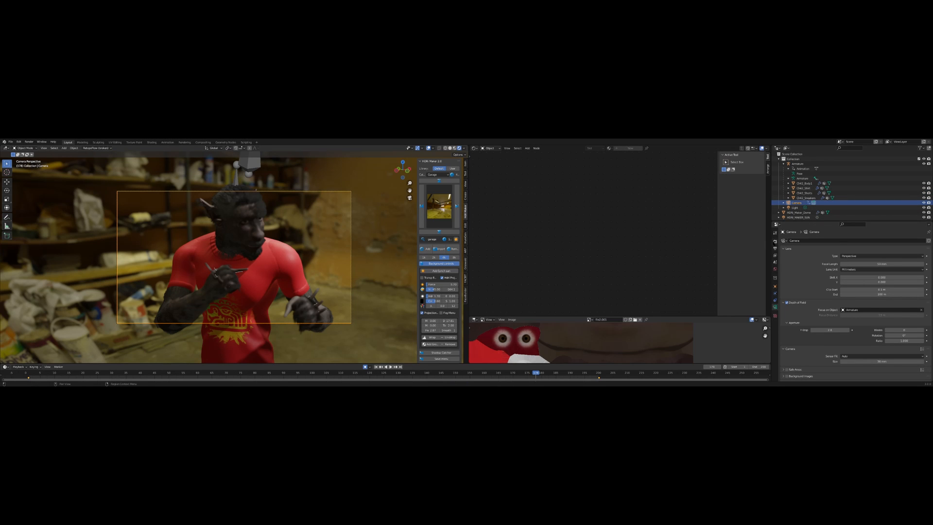
Try the Cycles render engine with GPU Compute as the device, and switch the scene back to Eevee
{"action": "left_click", "coordinate": [775, 241]}
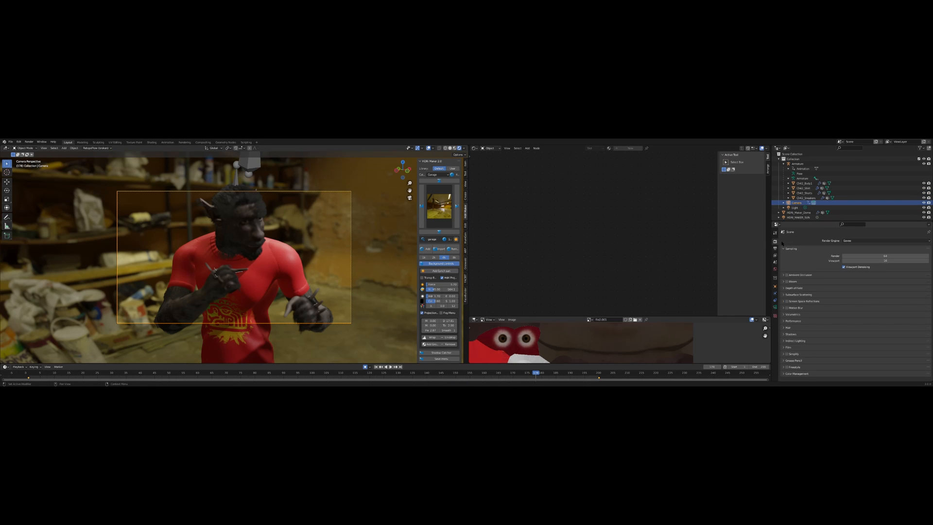
{"action": "left_click", "coordinate": [854, 240]}
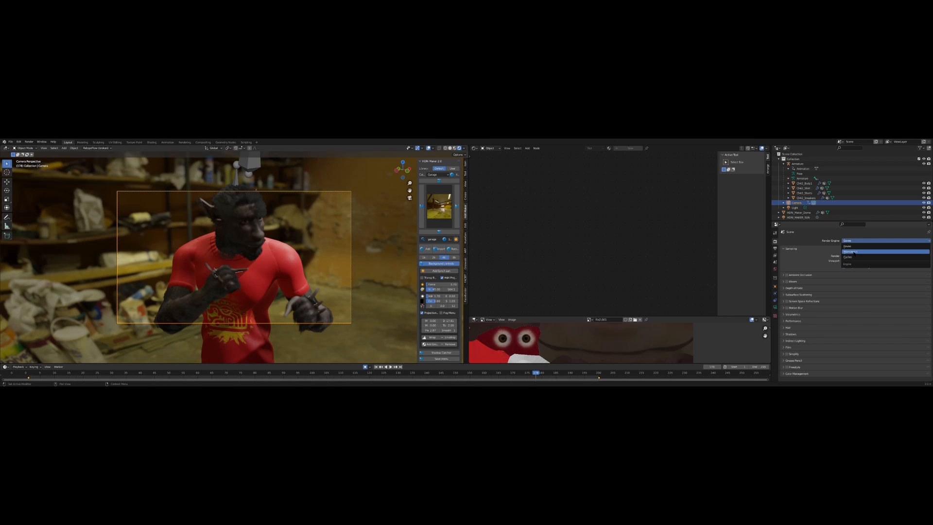
{"action": "left_click", "coordinate": [855, 256]}
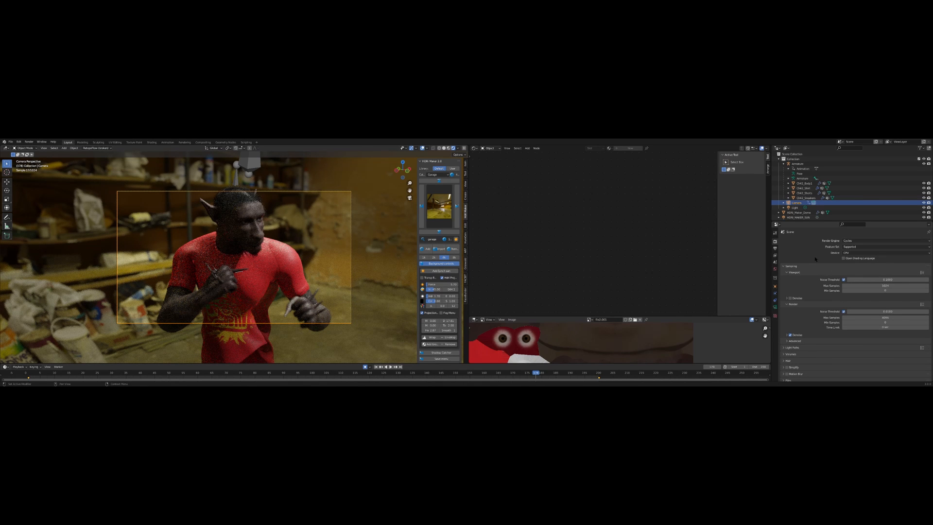
{"action": "left_click", "coordinate": [859, 253]}
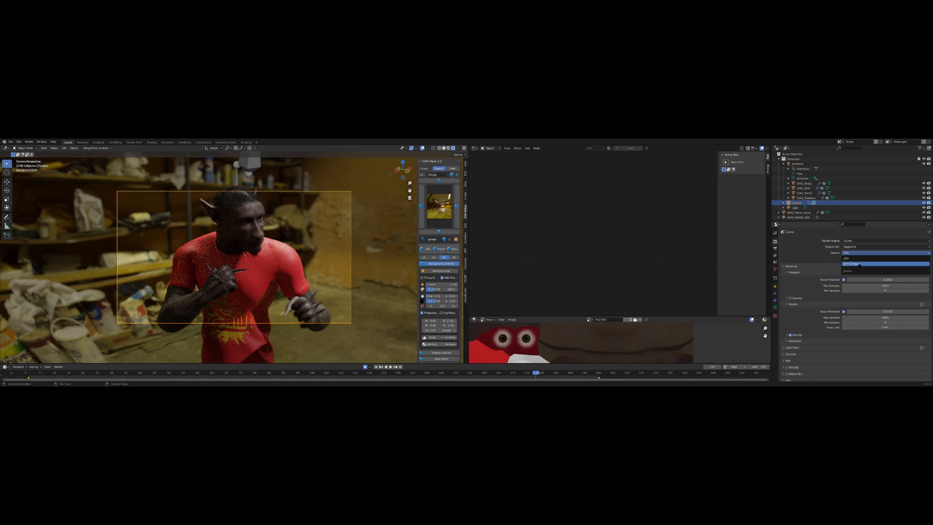
{"action": "left_click", "coordinate": [859, 263]}
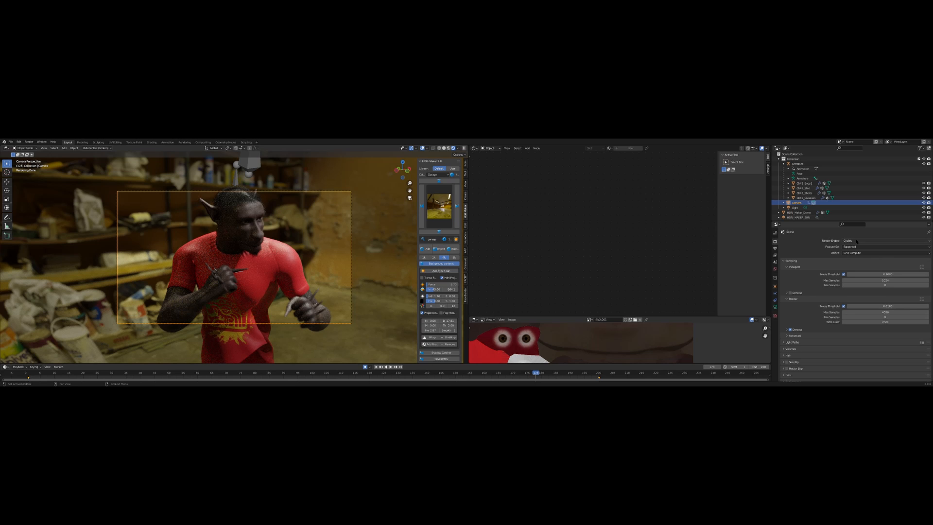
{"action": "left_click", "coordinate": [854, 241]}
{"action": "left_click", "coordinate": [856, 247]}
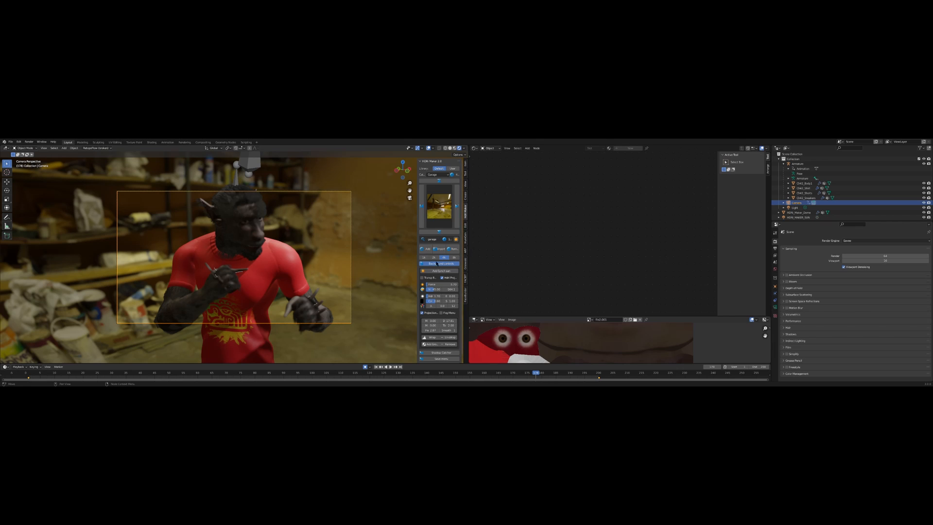
Open the rendered animation for playback
{"action": "left_click", "coordinate": [29, 141]}
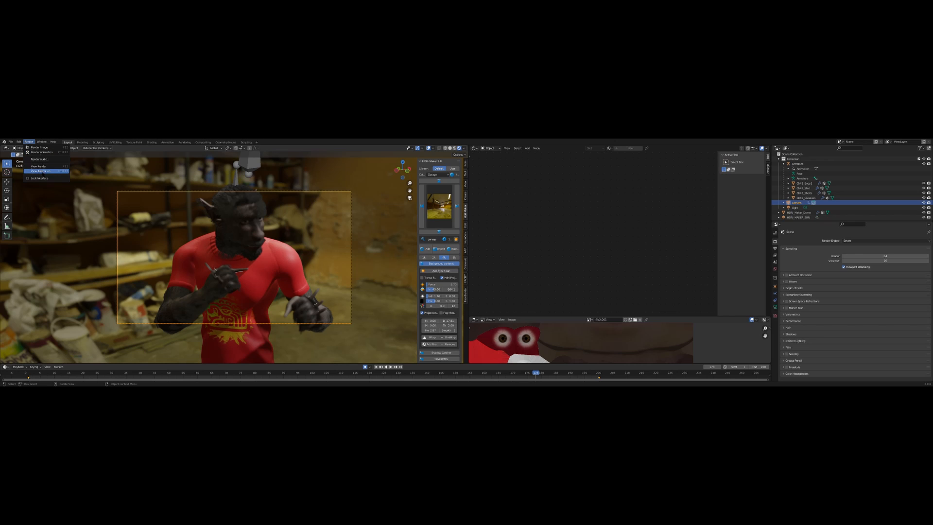
{"action": "left_click", "coordinate": [43, 171]}
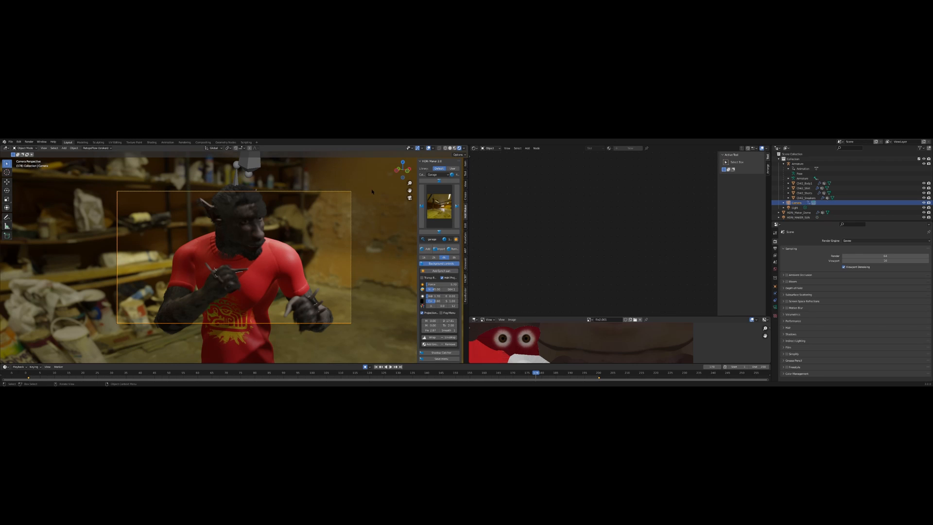